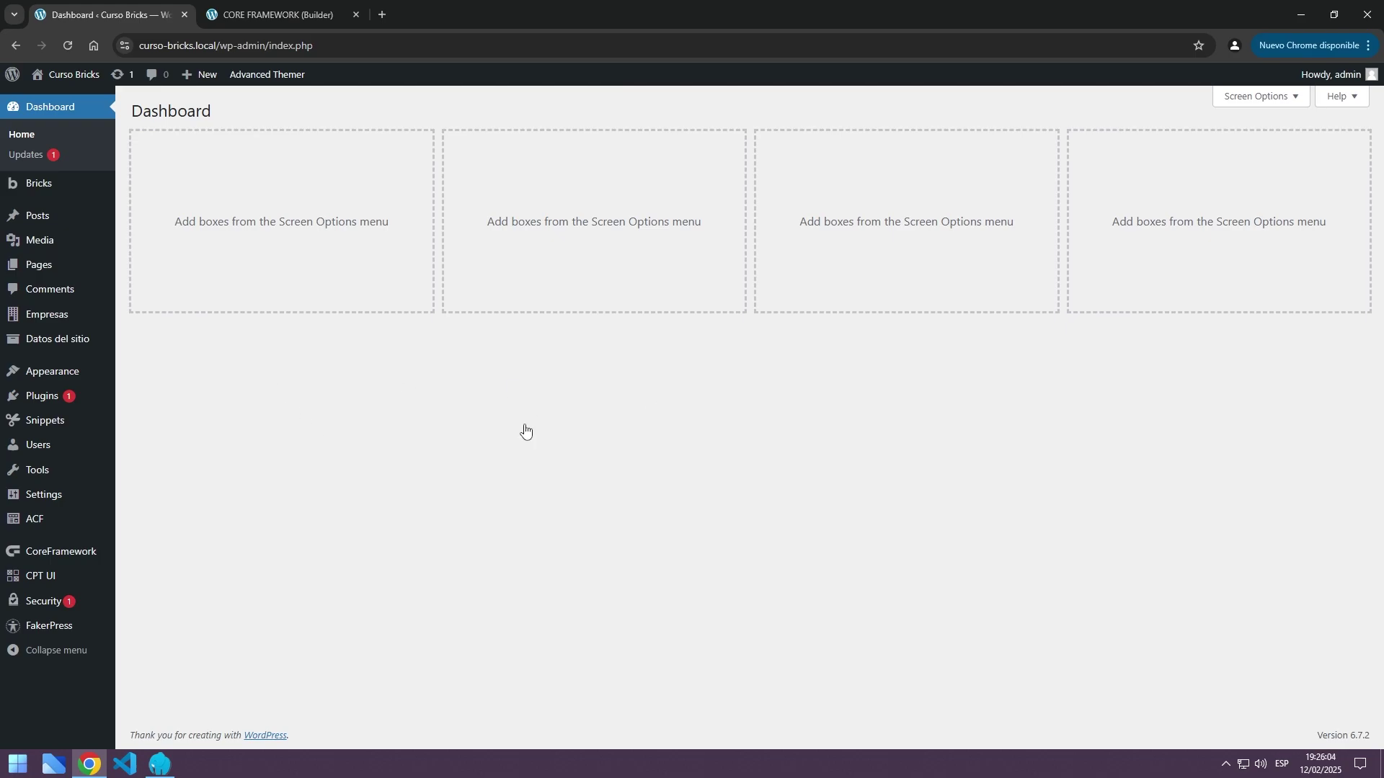
Search the WordPress plugin directory for "core framework" from the Add Plugins page
left_click(39, 404)
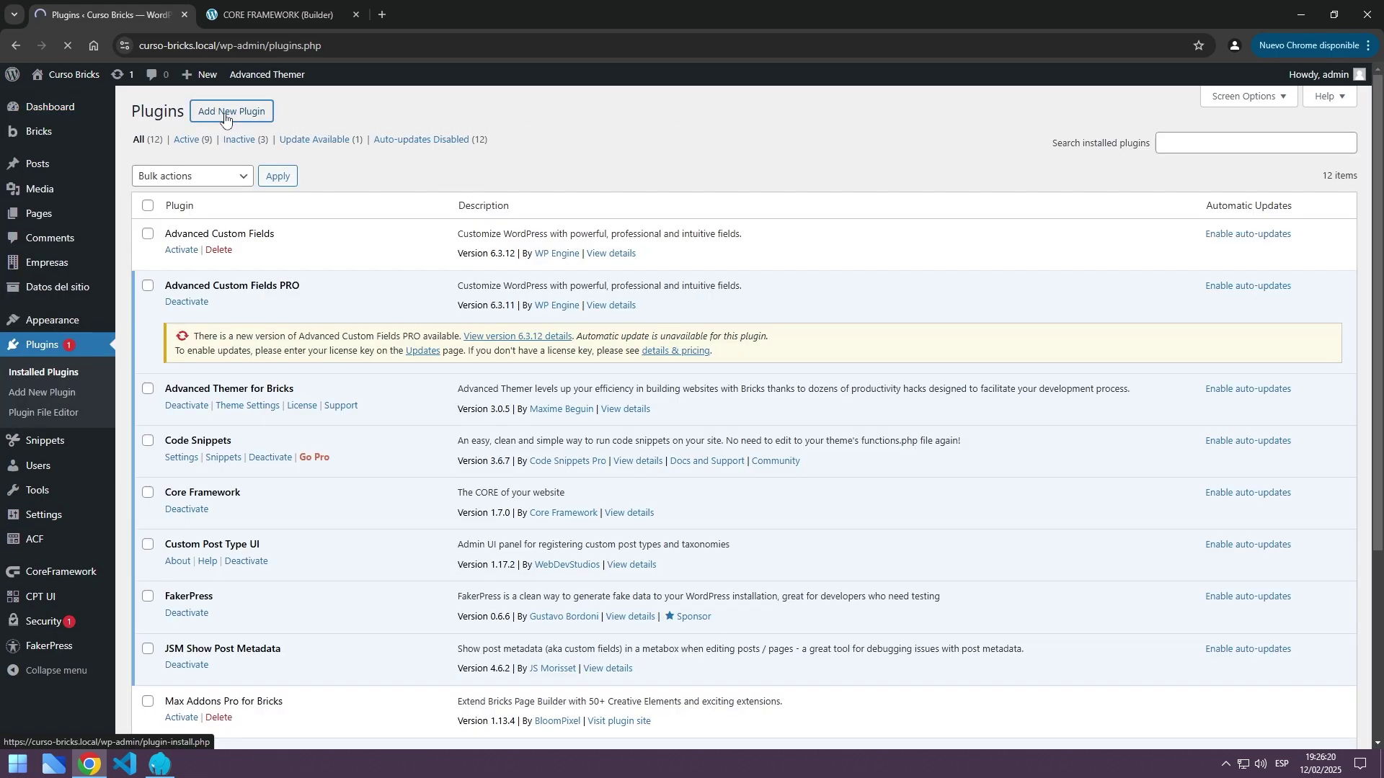
left_click(231, 111)
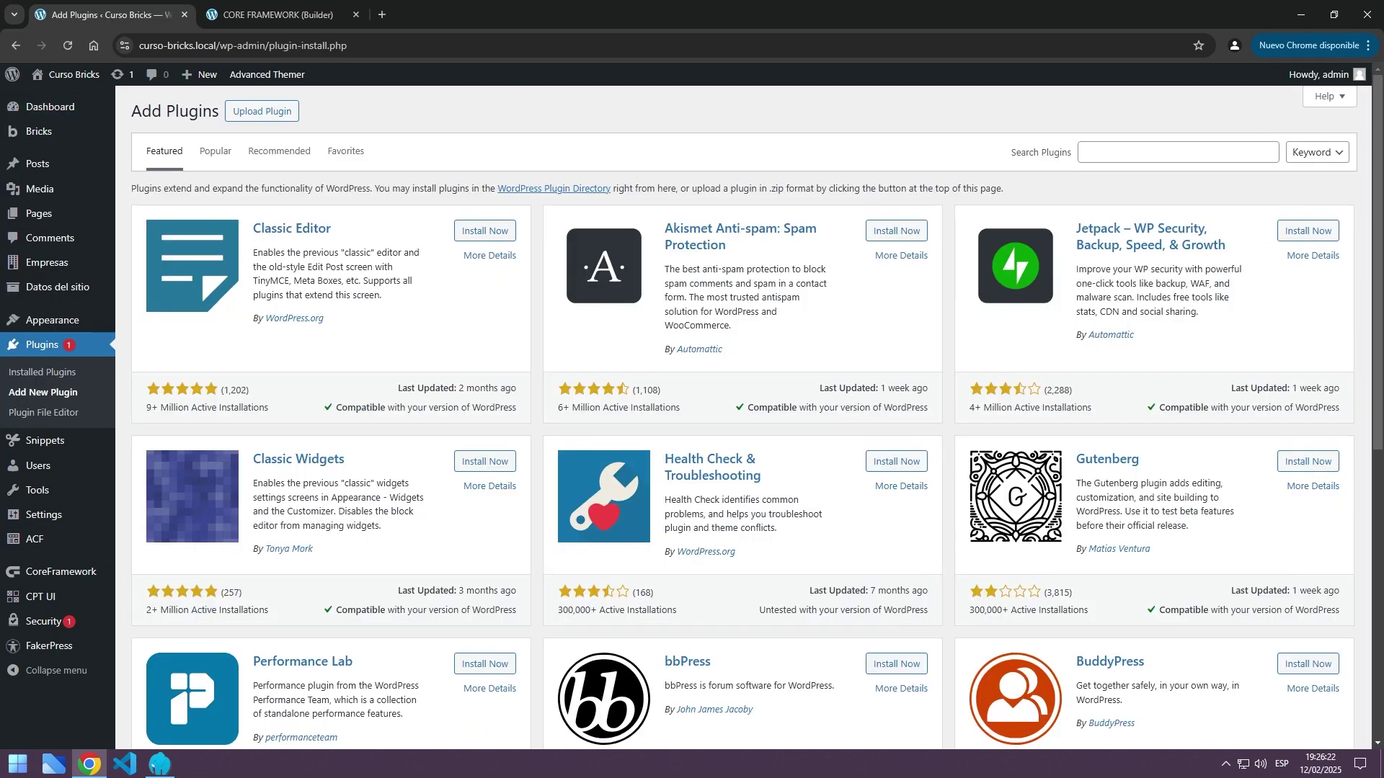
left_click(1177, 152)
type("core framework")
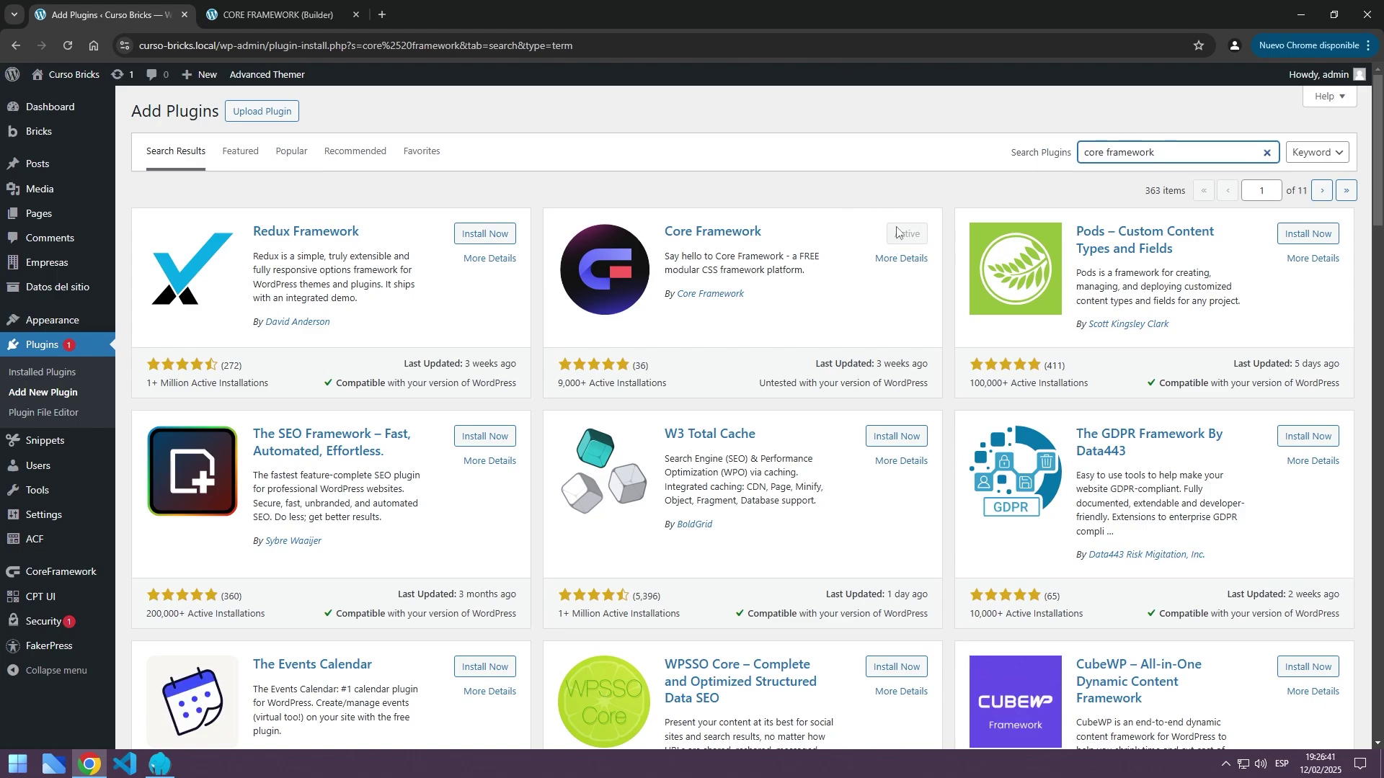
Open the Core Framework website in a new browser tab and go to its account sign-up page
left_click(381, 15)
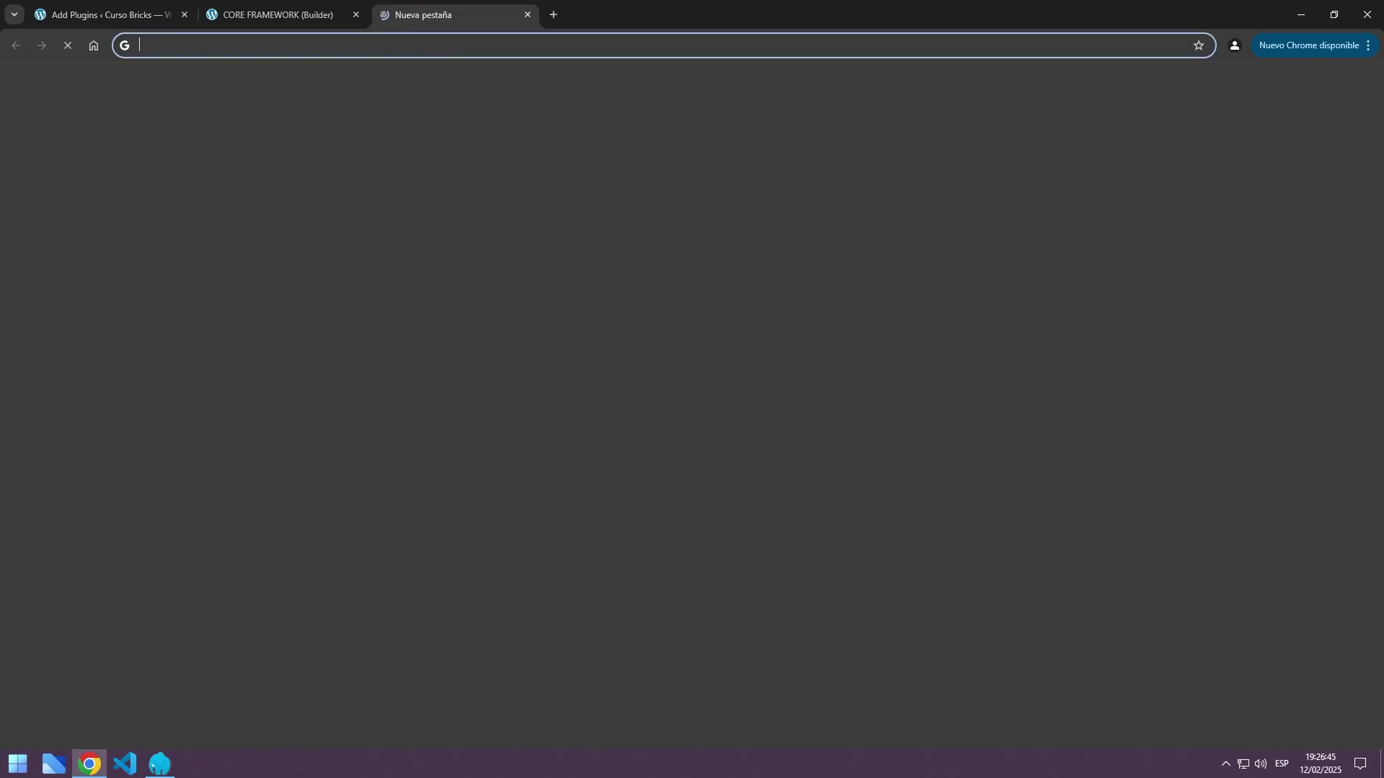
left_click(219, 214)
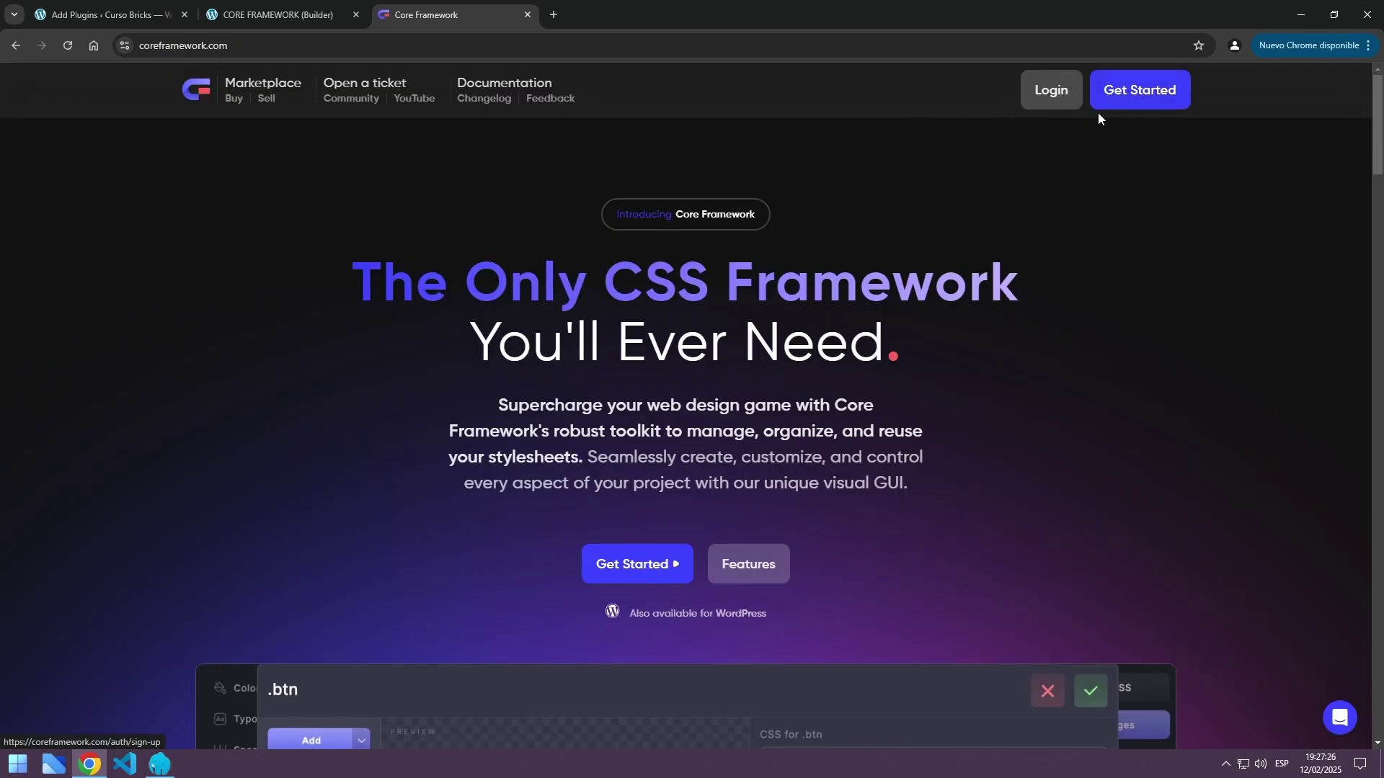
left_click(1132, 97)
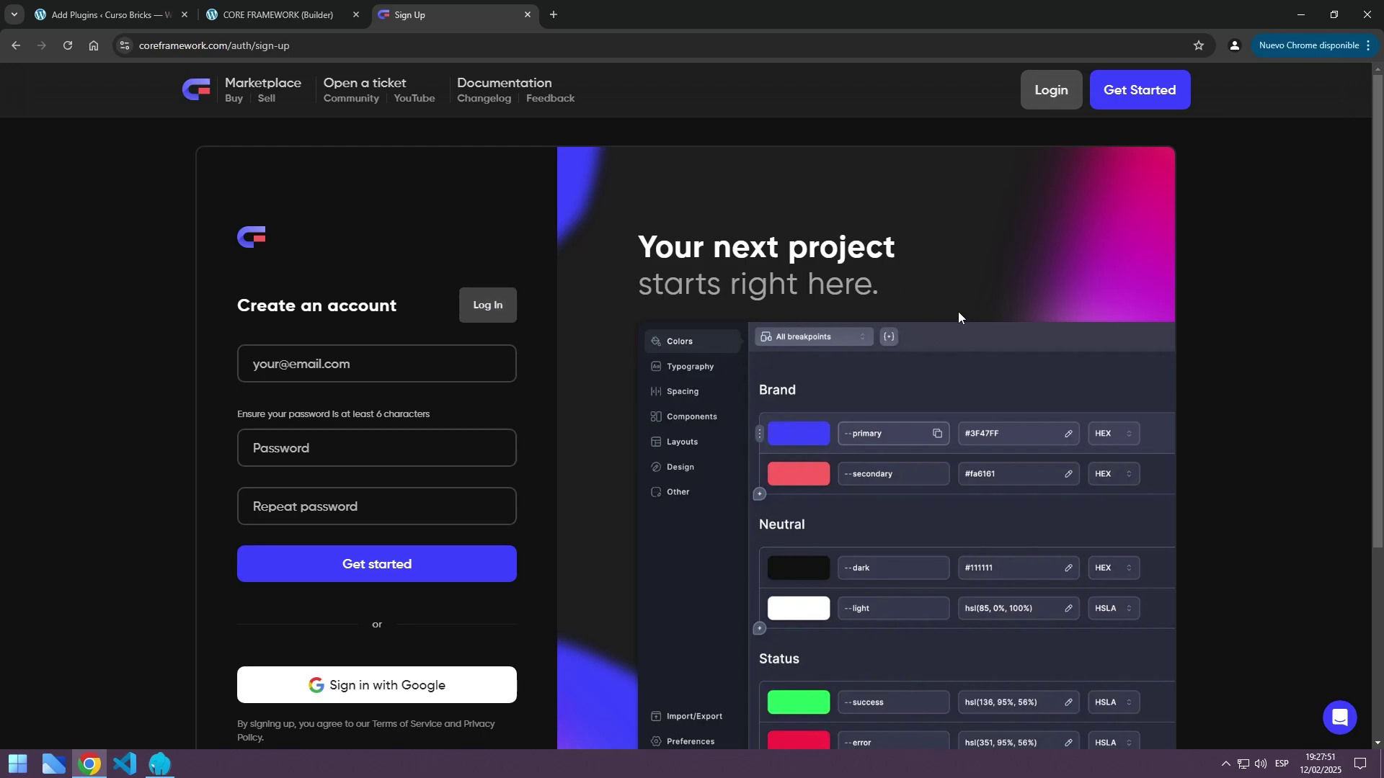
Return to the WordPress admin site, open the CoreFramework plugin and view its free and premium addons
left_click(110, 18)
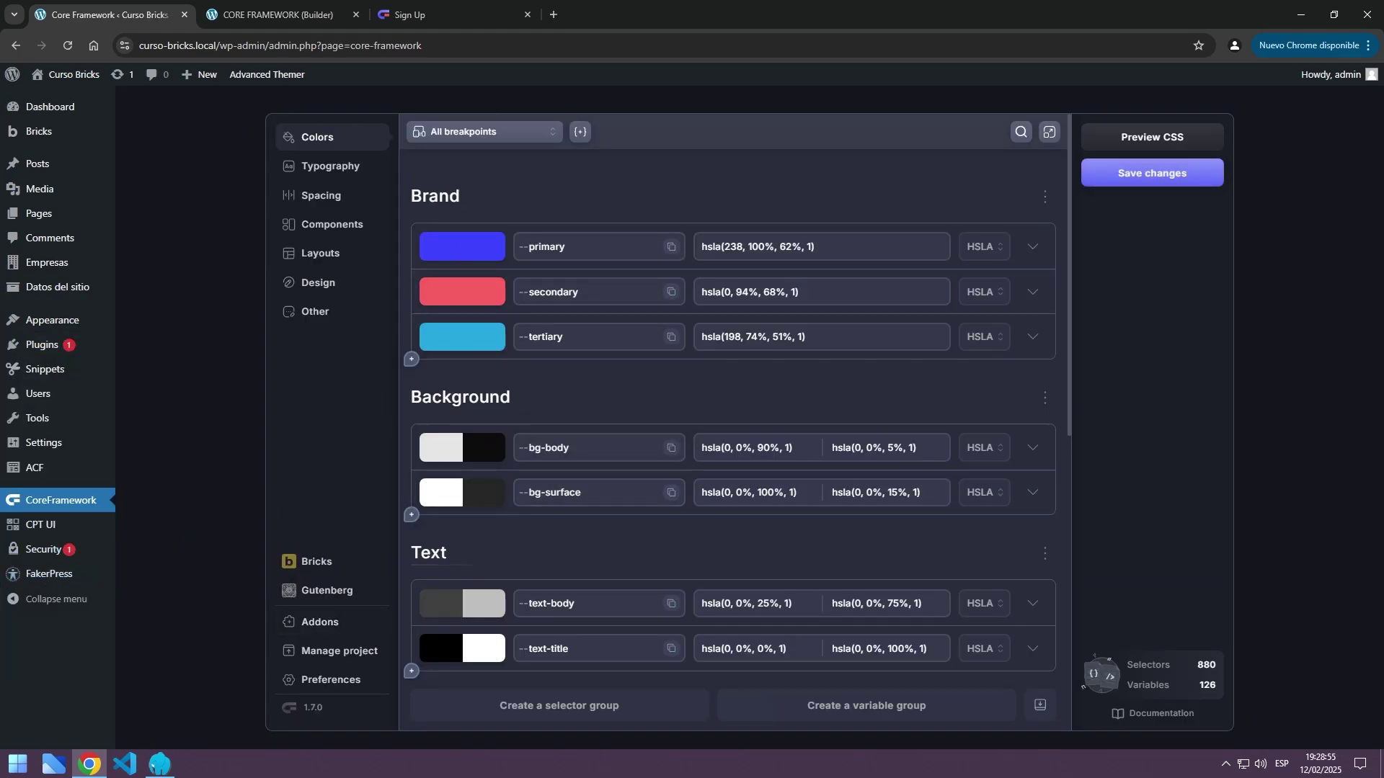
left_click_drag(270, 608, 378, 640)
left_click(320, 622)
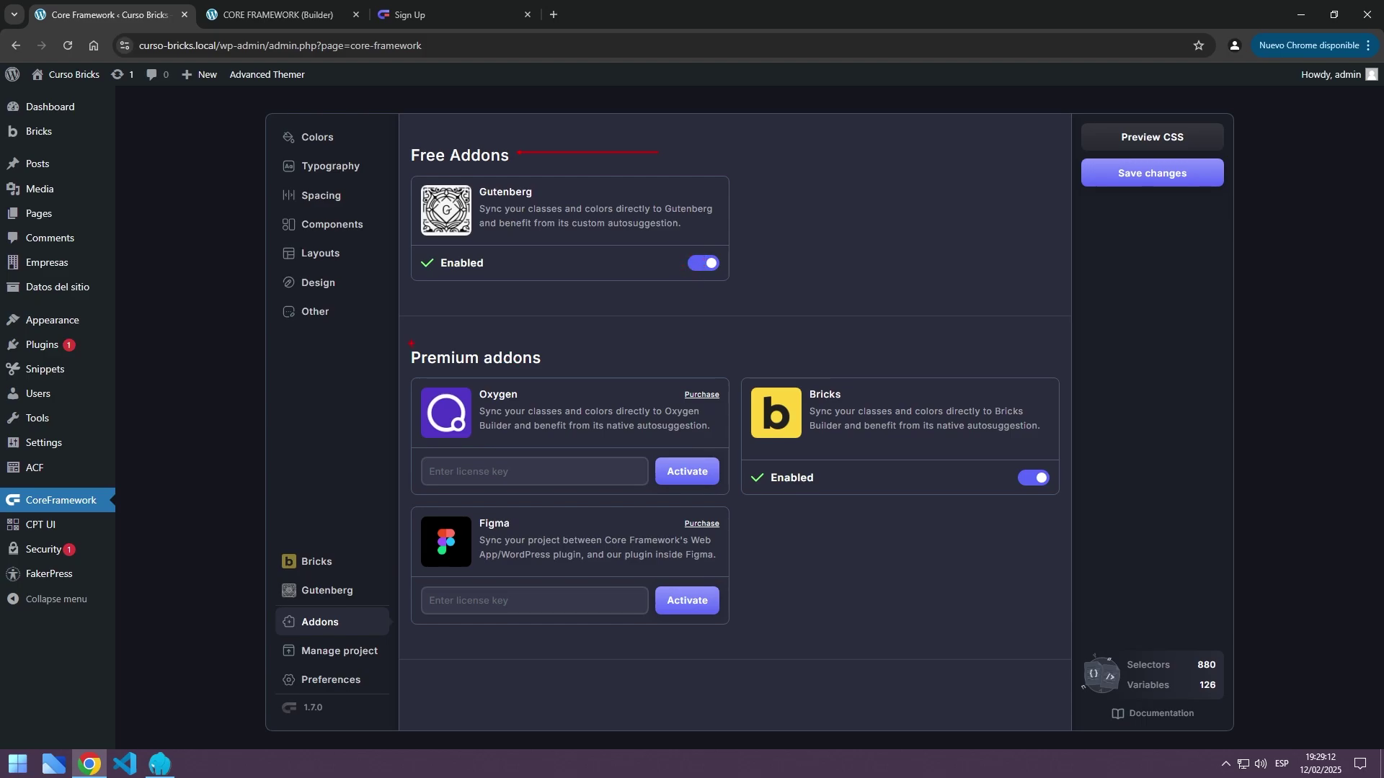
left_click_drag(411, 343, 581, 367)
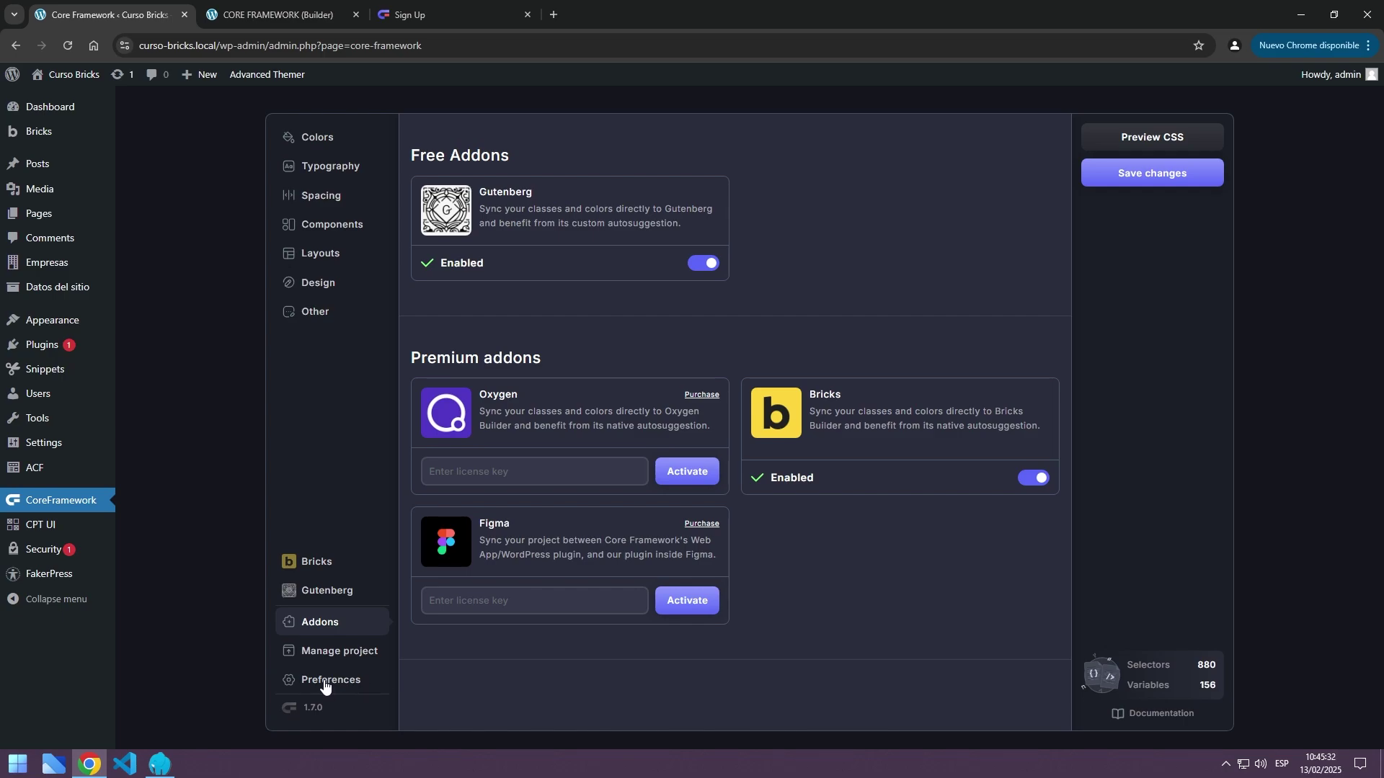
Open the plugin preferences and inspect the available options for Default Theme and Root Font Size
left_click(330, 682)
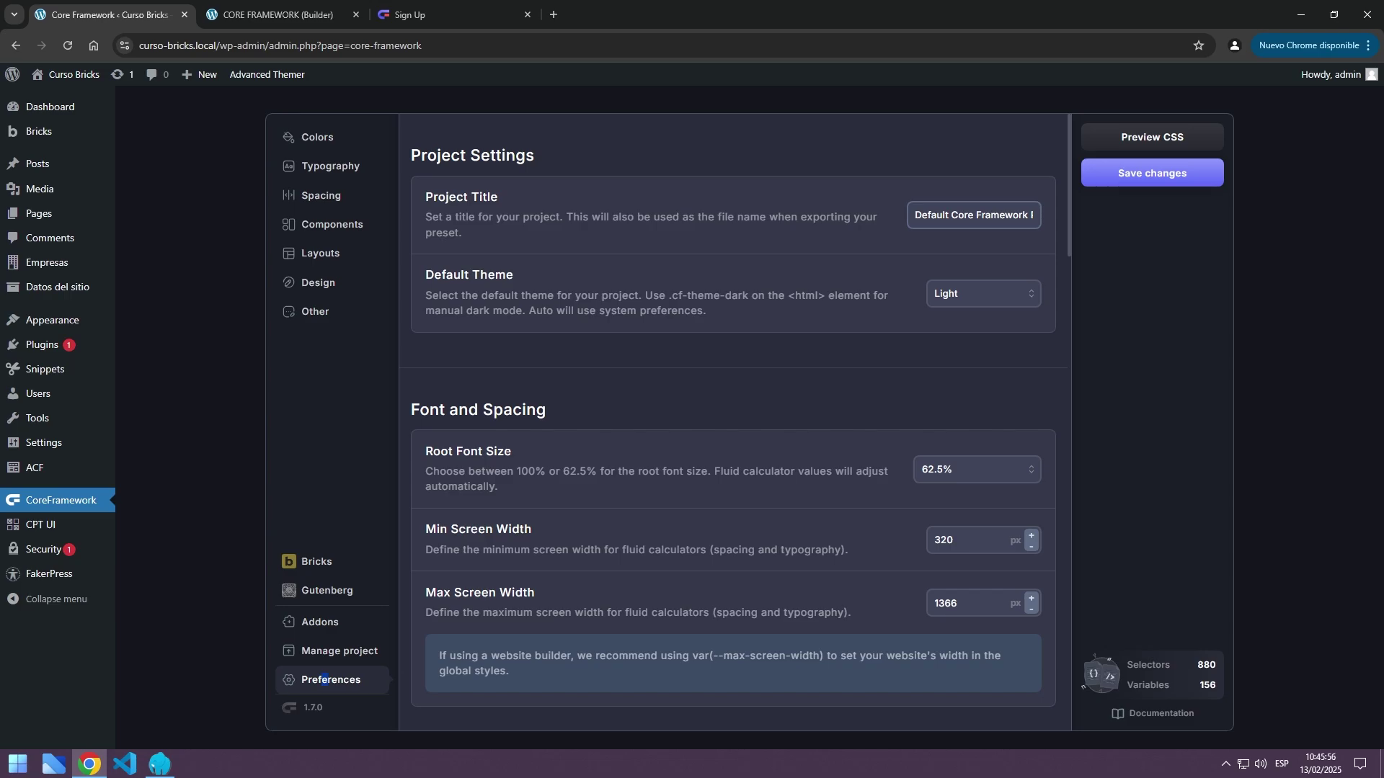
key("Tab")
left_click(956, 301)
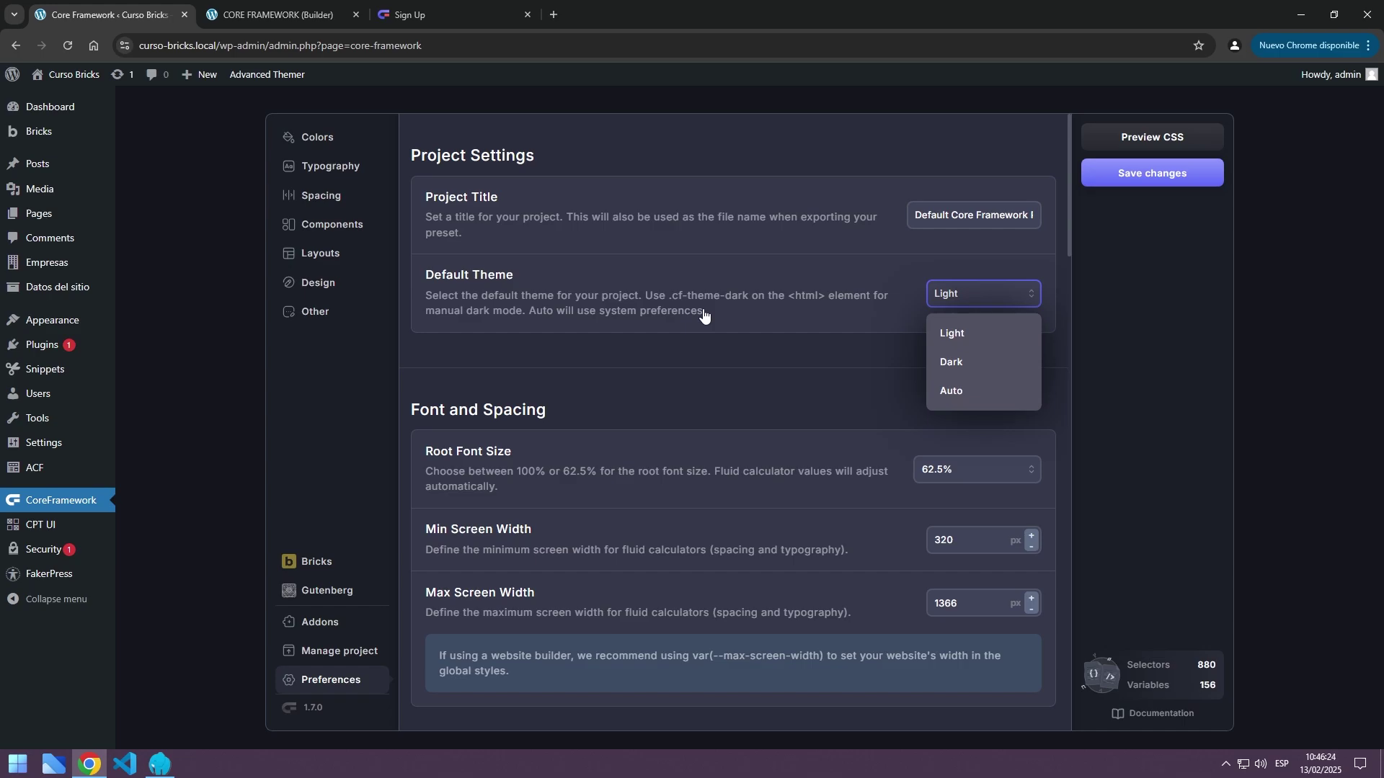
scroll(713, 353, "down", 3)
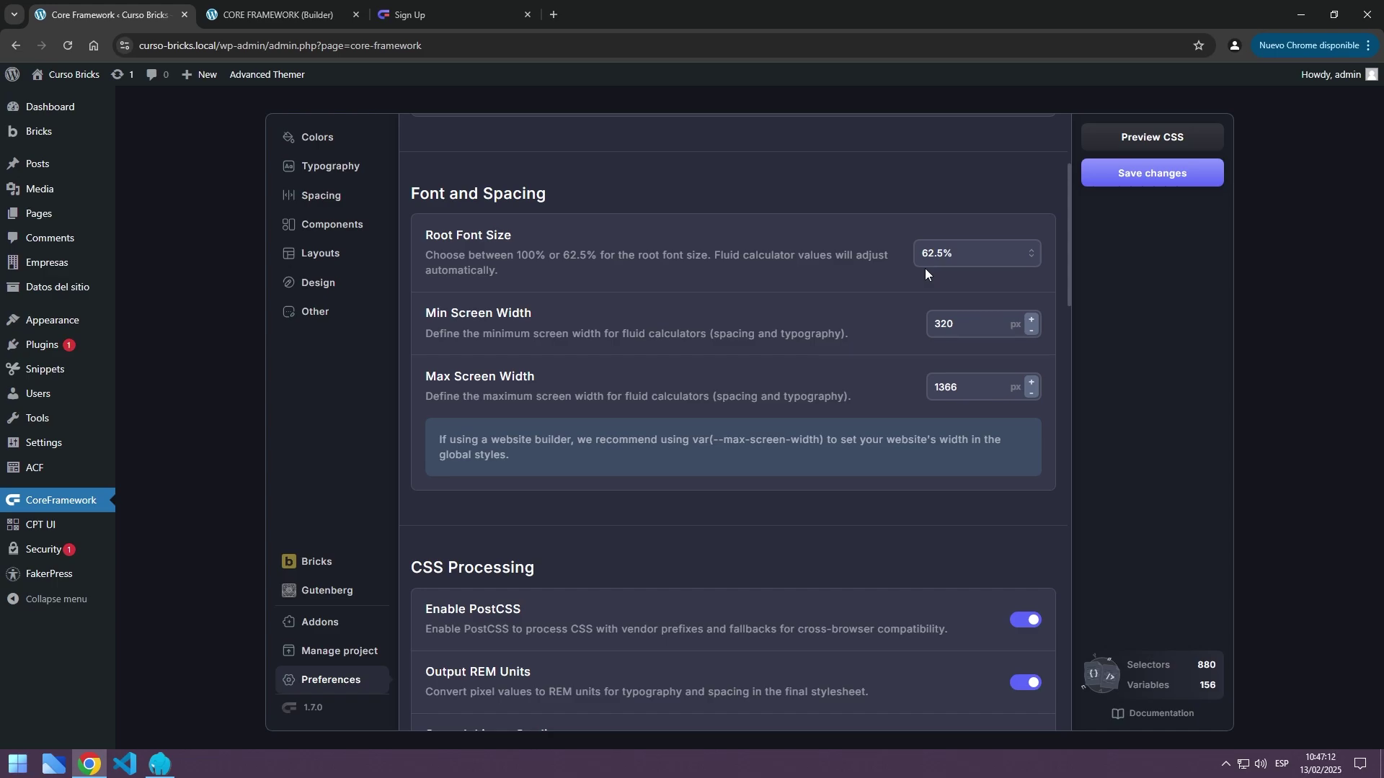
left_click(925, 264)
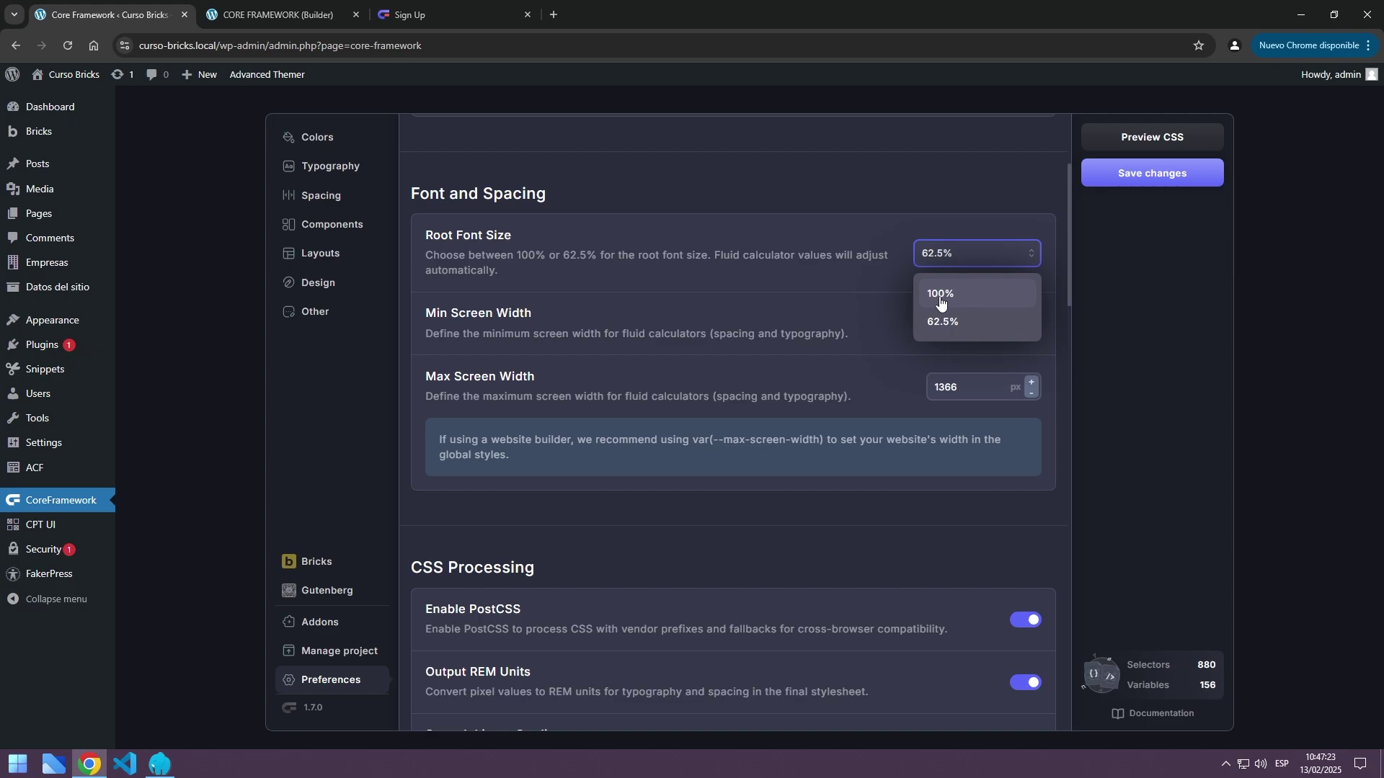
left_click(829, 256)
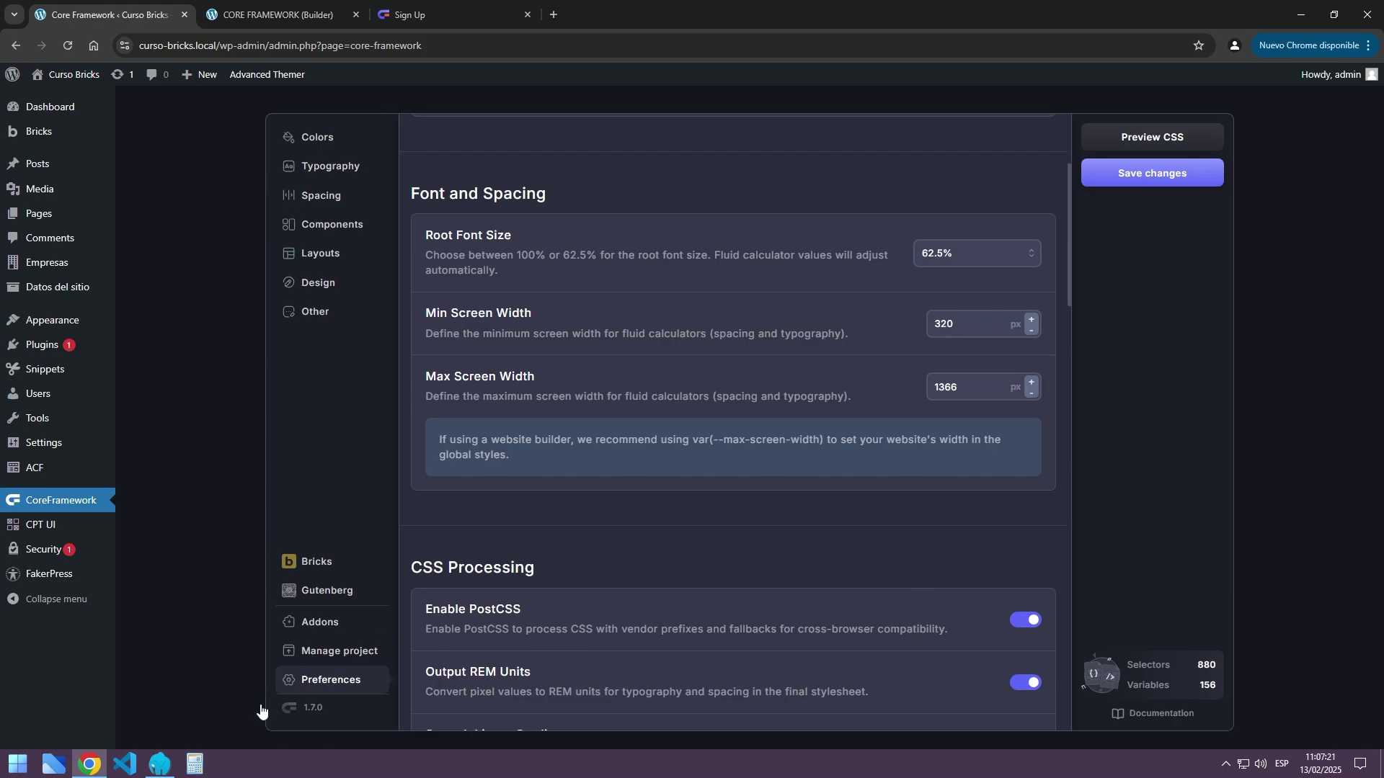
Switch to Calculator and divide 30 by 16
left_click(195, 764)
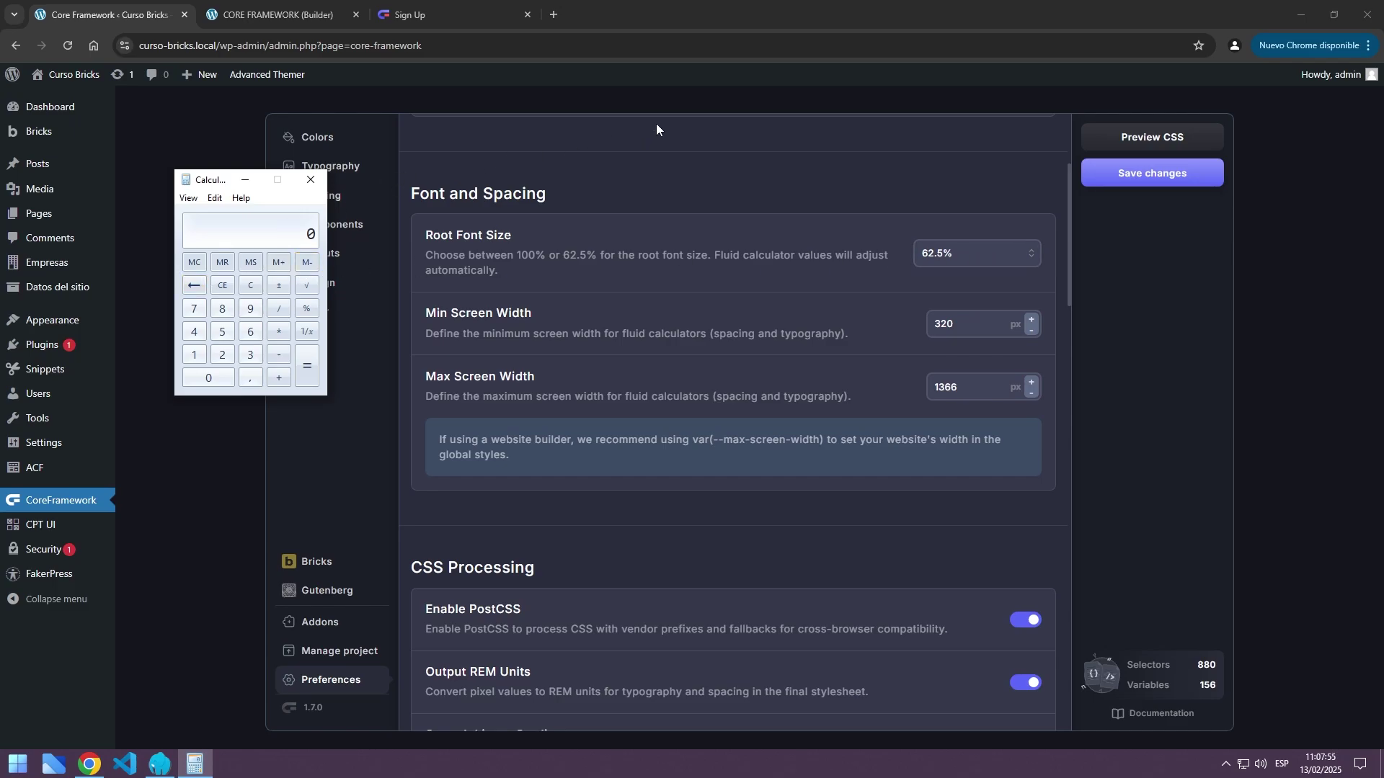
type("30 / 16")
key("Return")
Clear the calculator, compute 62.5% of 16, and multiply 10 by 3
left_click(250, 284)
type("16")
key("asterisk")
type("62,5")
left_click(307, 309)
left_click(251, 286)
type("10*3")
key("Return")
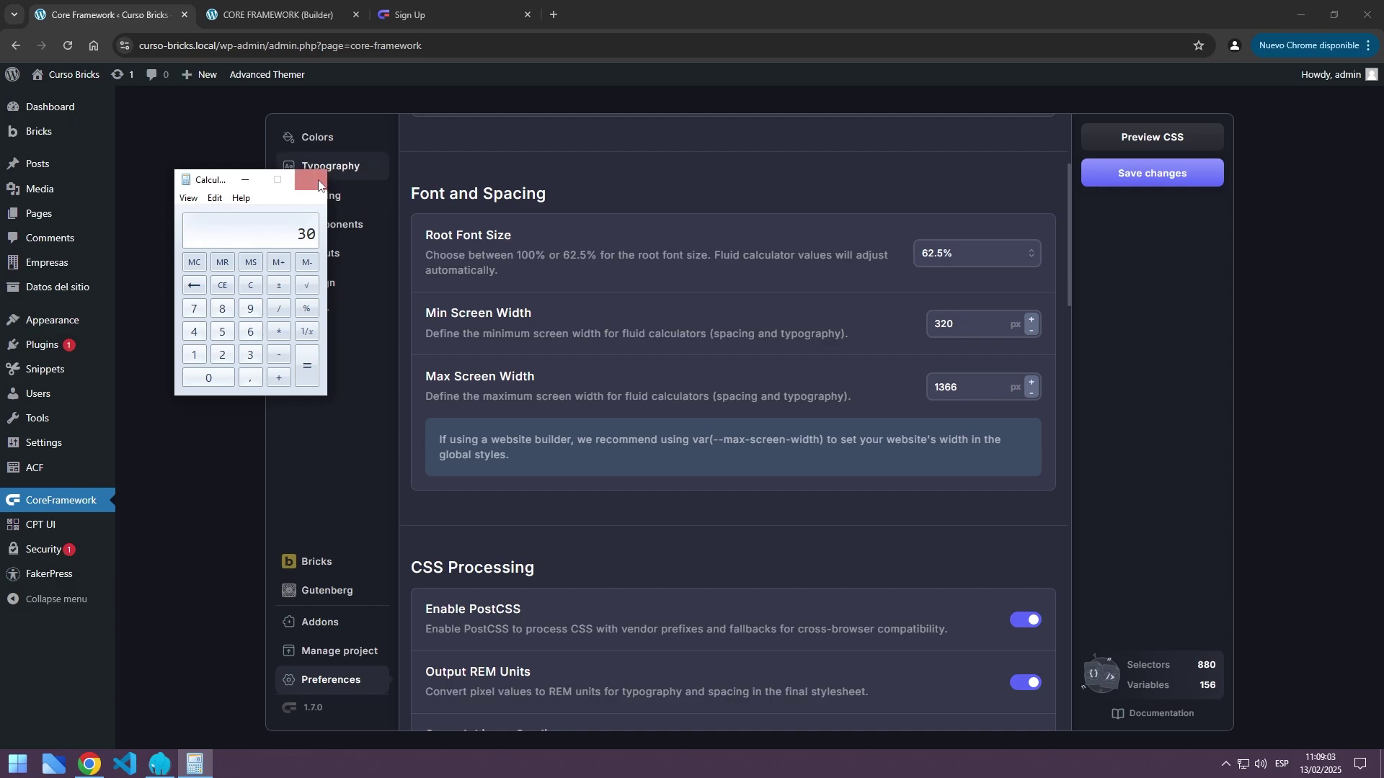
Return to the Core Framework preferences and compare the 100% and 62.5% root font size options
left_click(1006, 297)
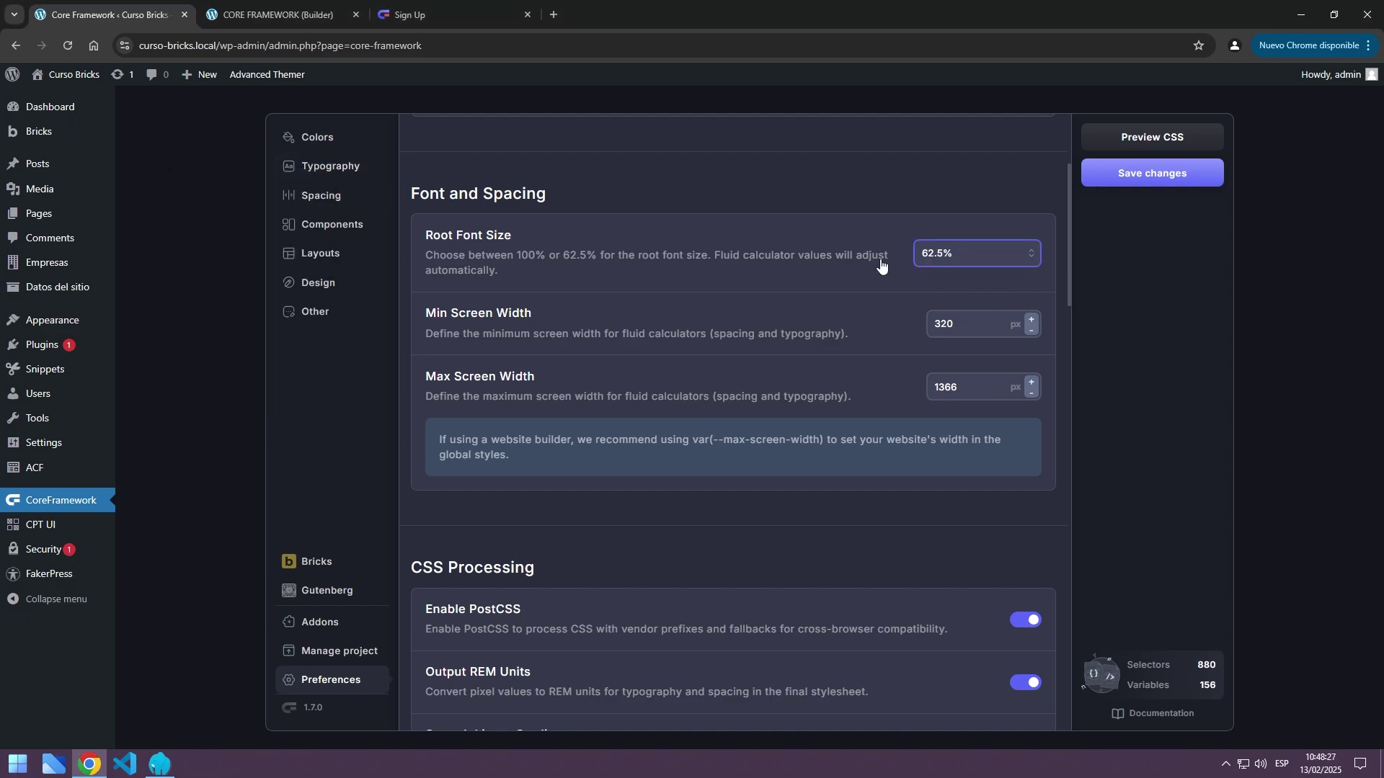
left_click(1009, 261)
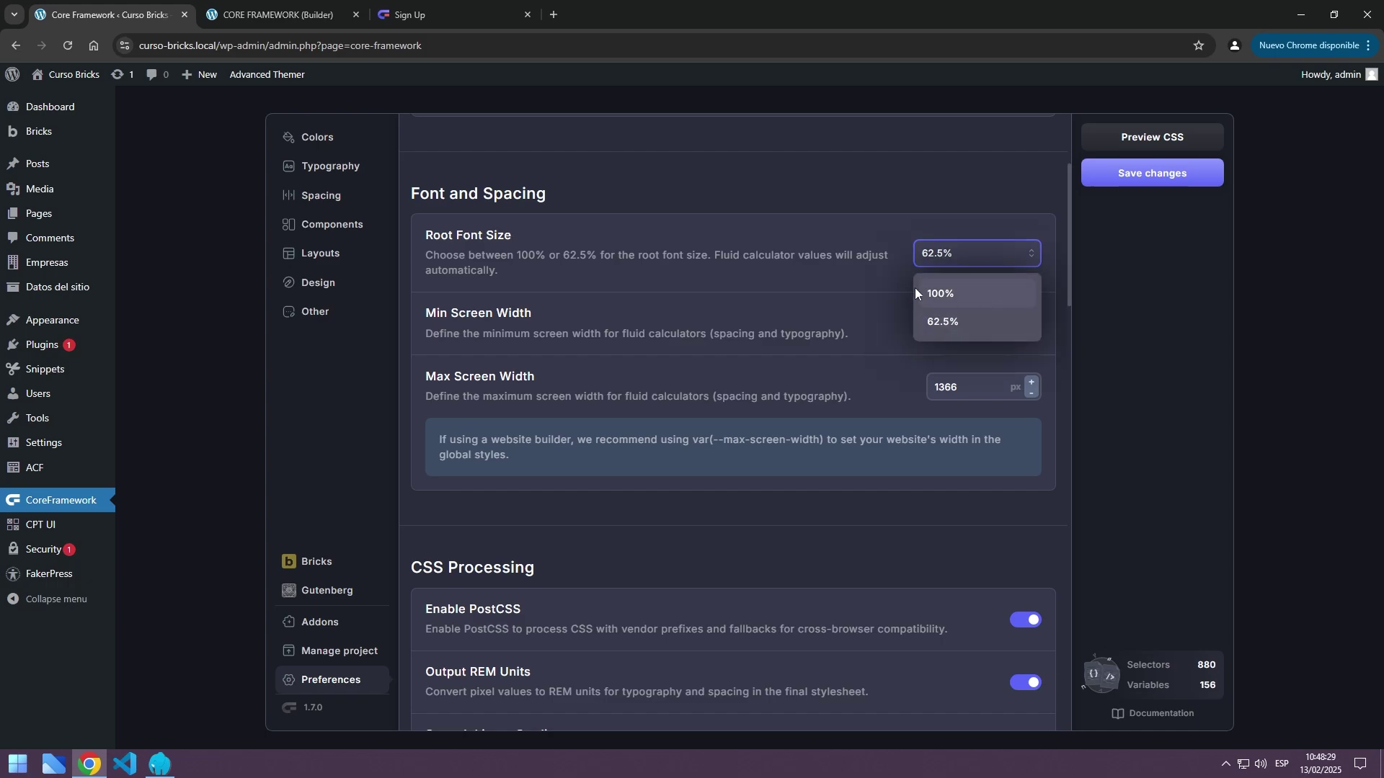
left_click(855, 191)
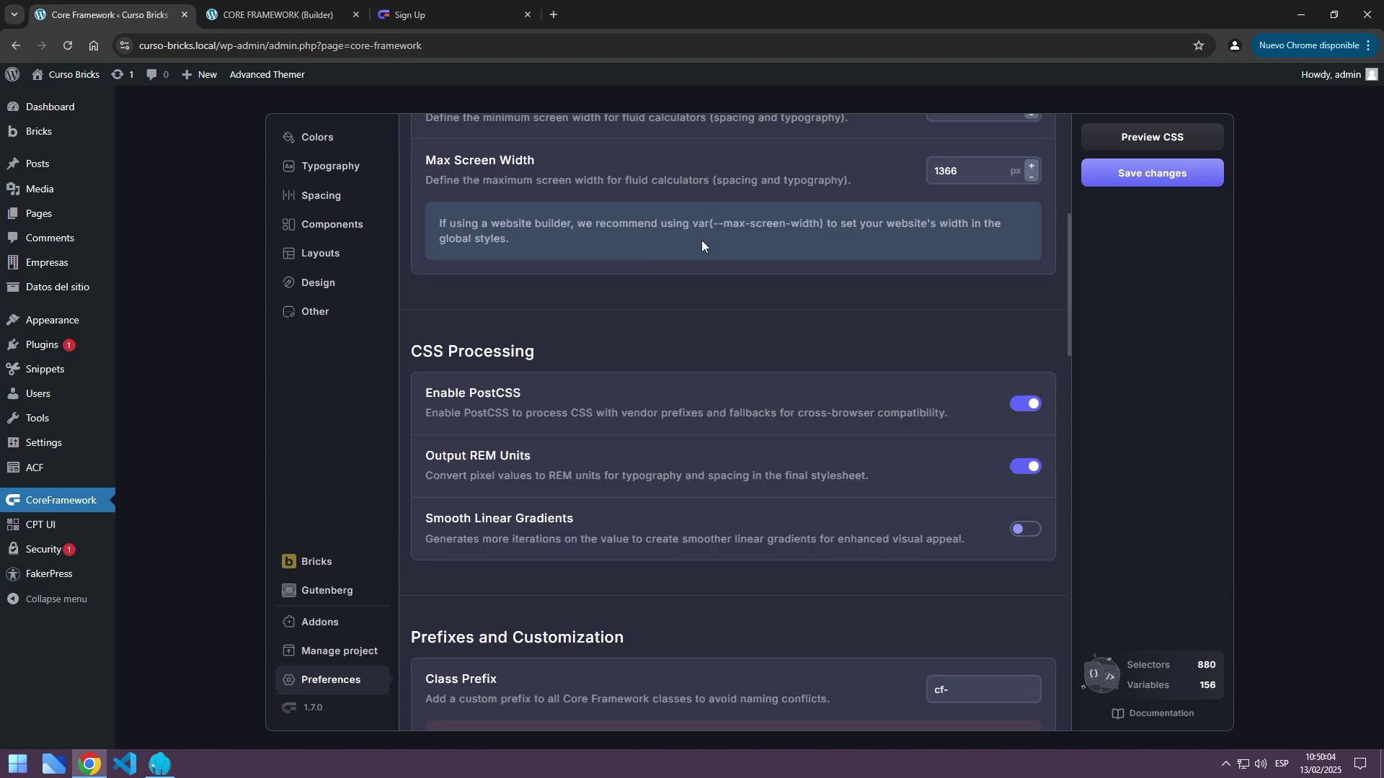
Examine the screen width, CSS processing, prefix and accessibility settings in the preferences
scroll(702, 240, "up", 2)
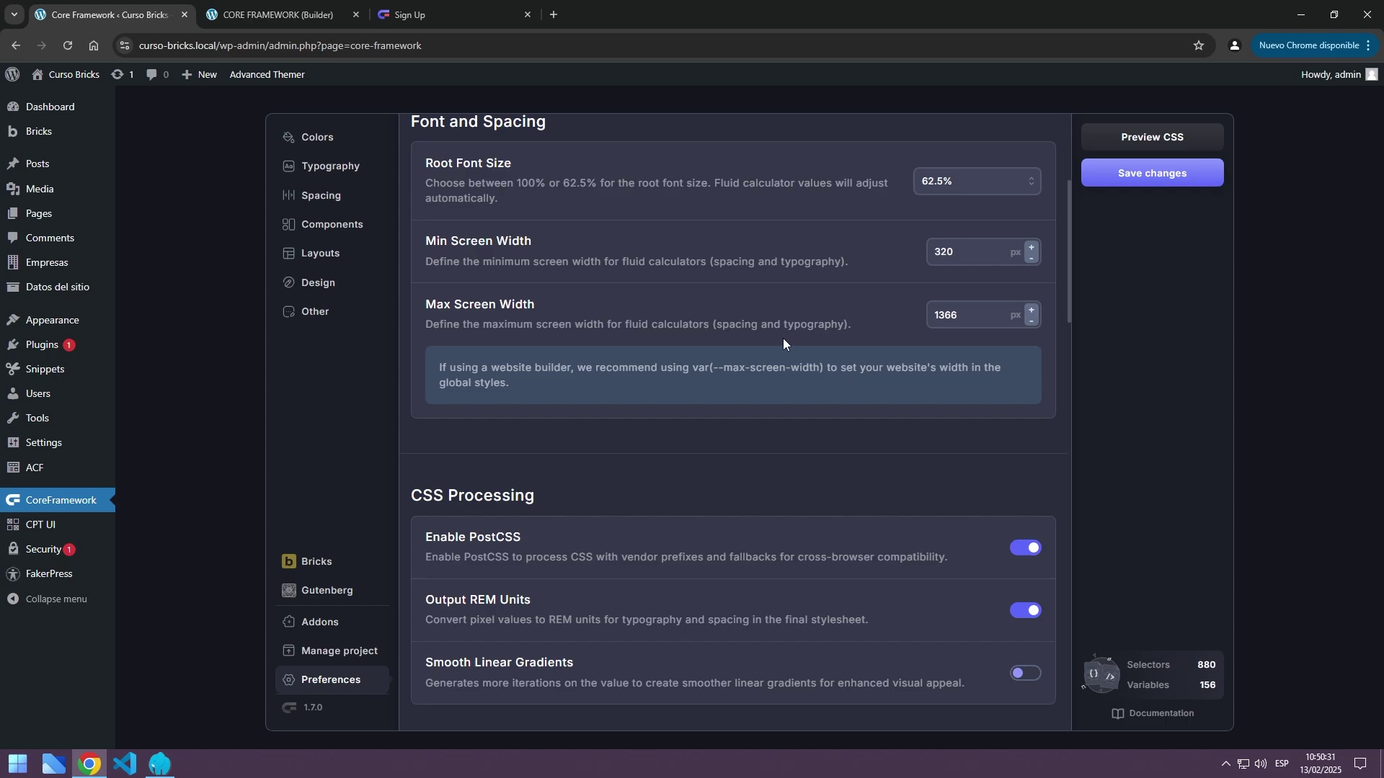
scroll(782, 339, "down", 4)
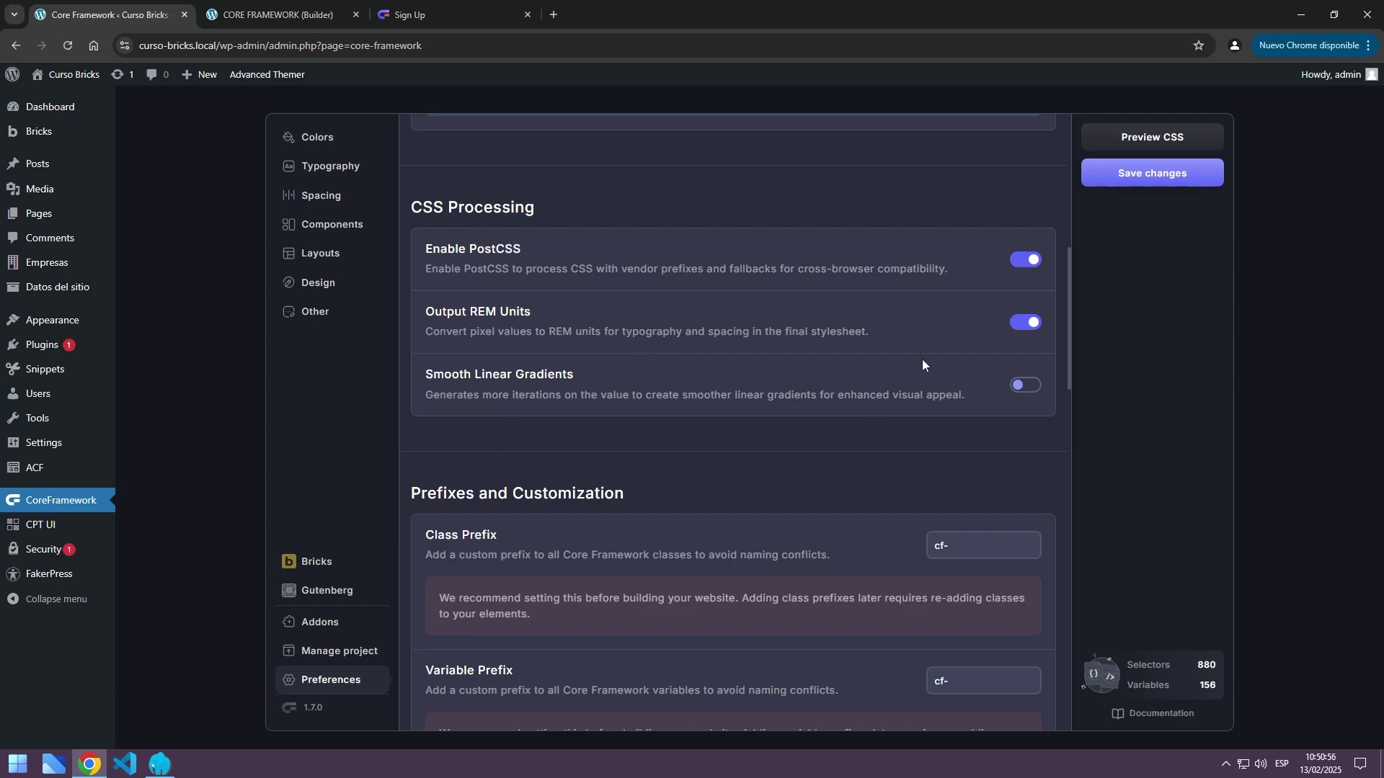
scroll(695, 408, "down", 4)
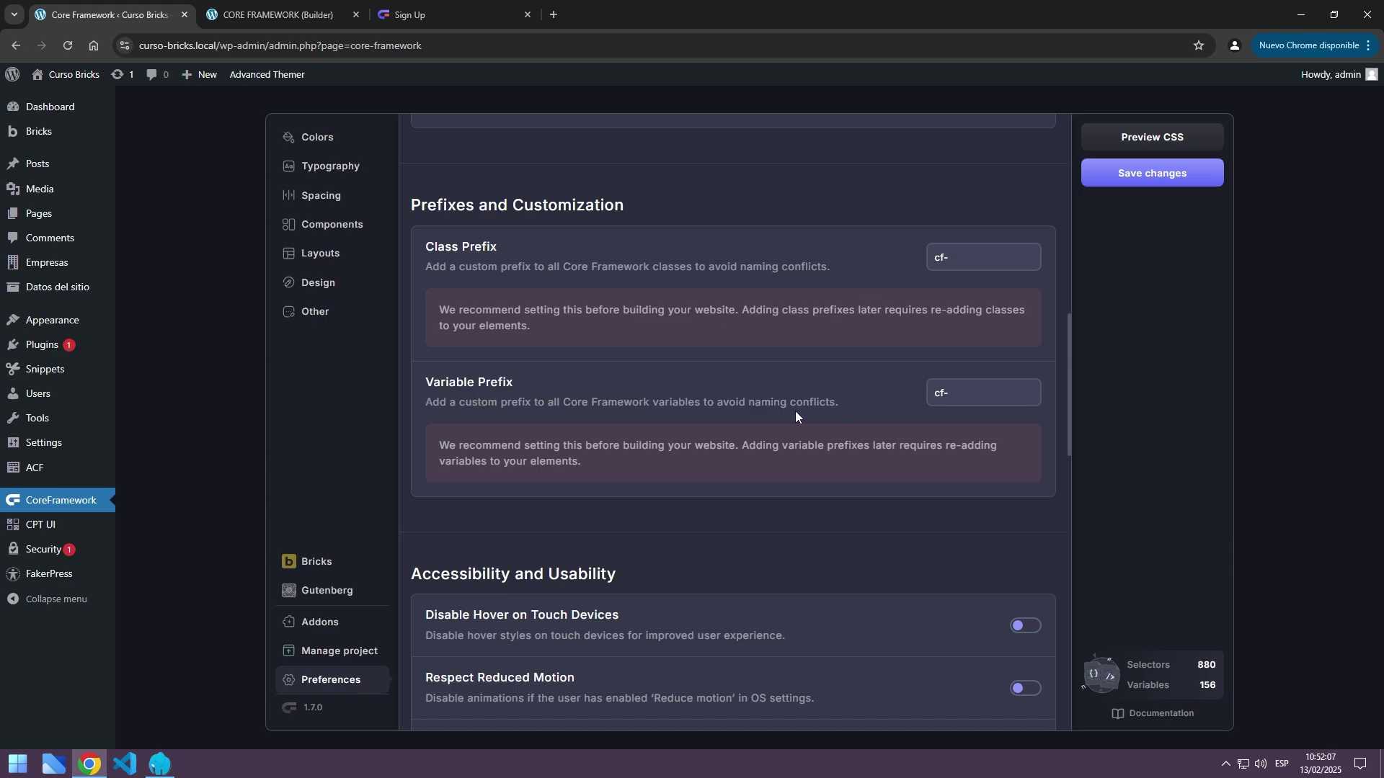
scroll(519, 281, "down", 4)
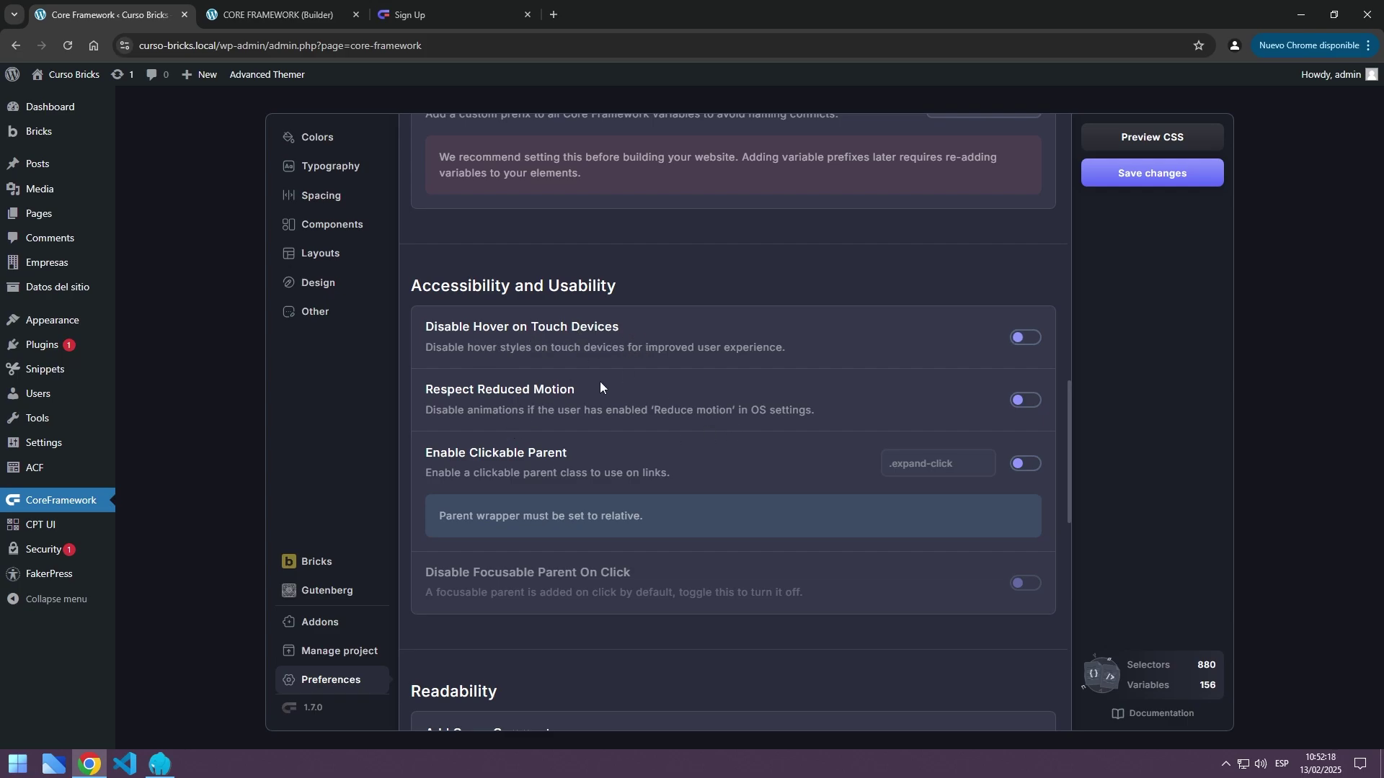
scroll(616, 371, "down", 5)
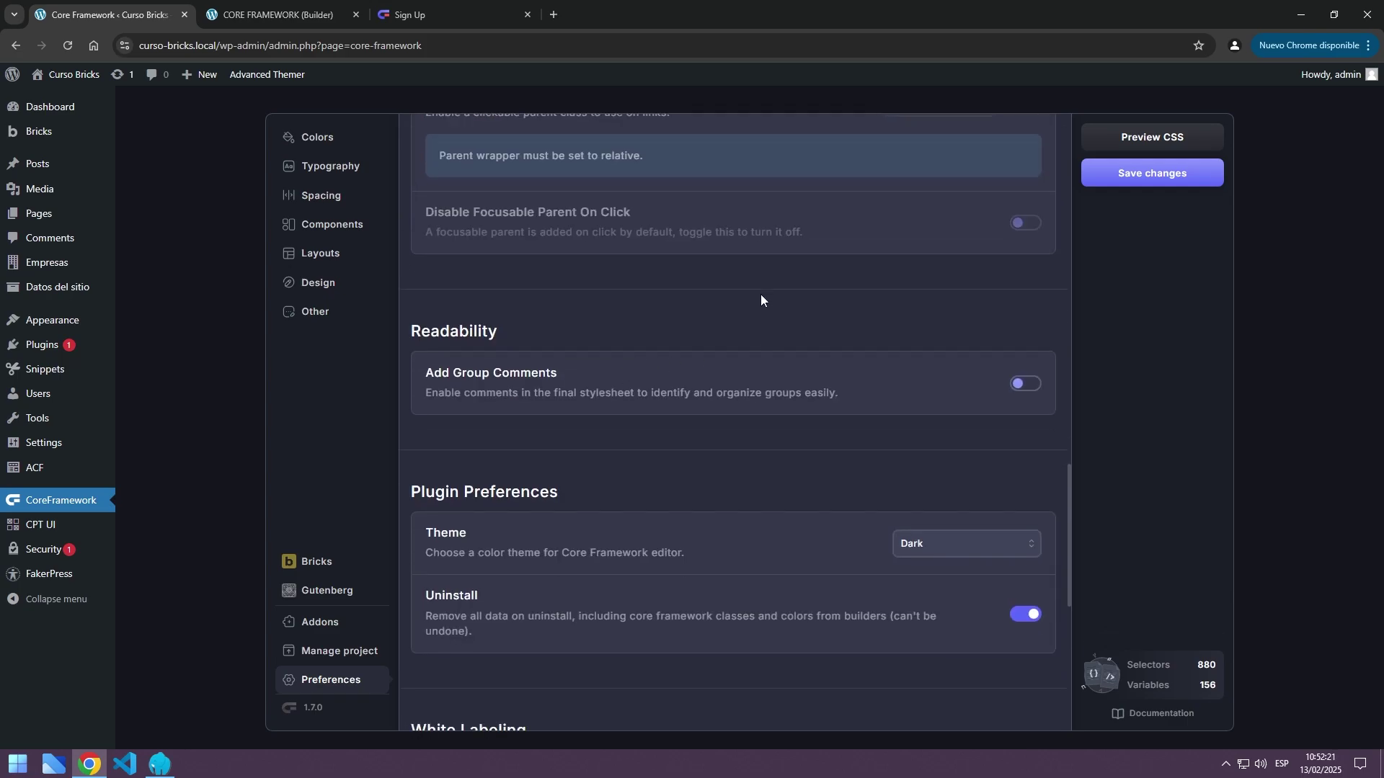
Try the Light and Gray editor themes in Plugin Preferences and restore the Dark theme
scroll(759, 295, "down", 3)
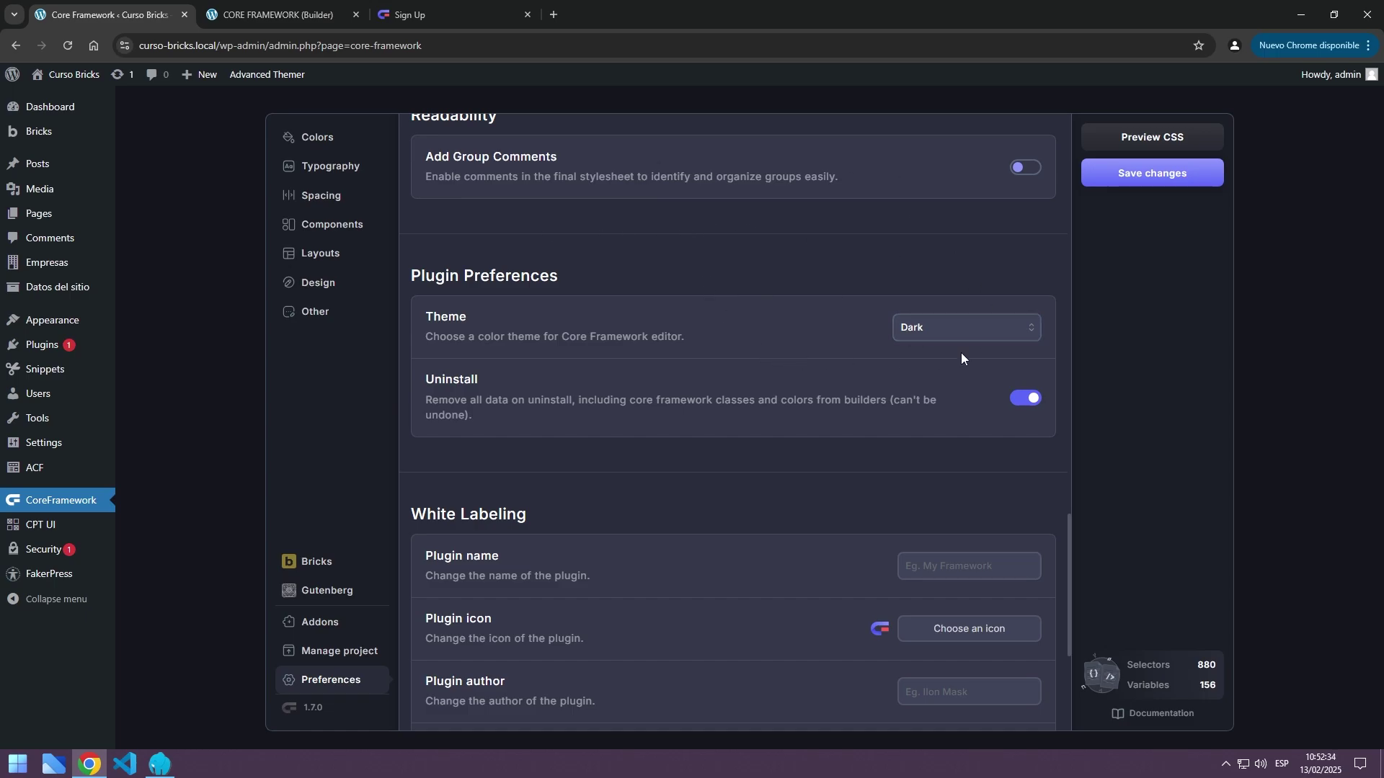
left_click(921, 329)
left_click(922, 364)
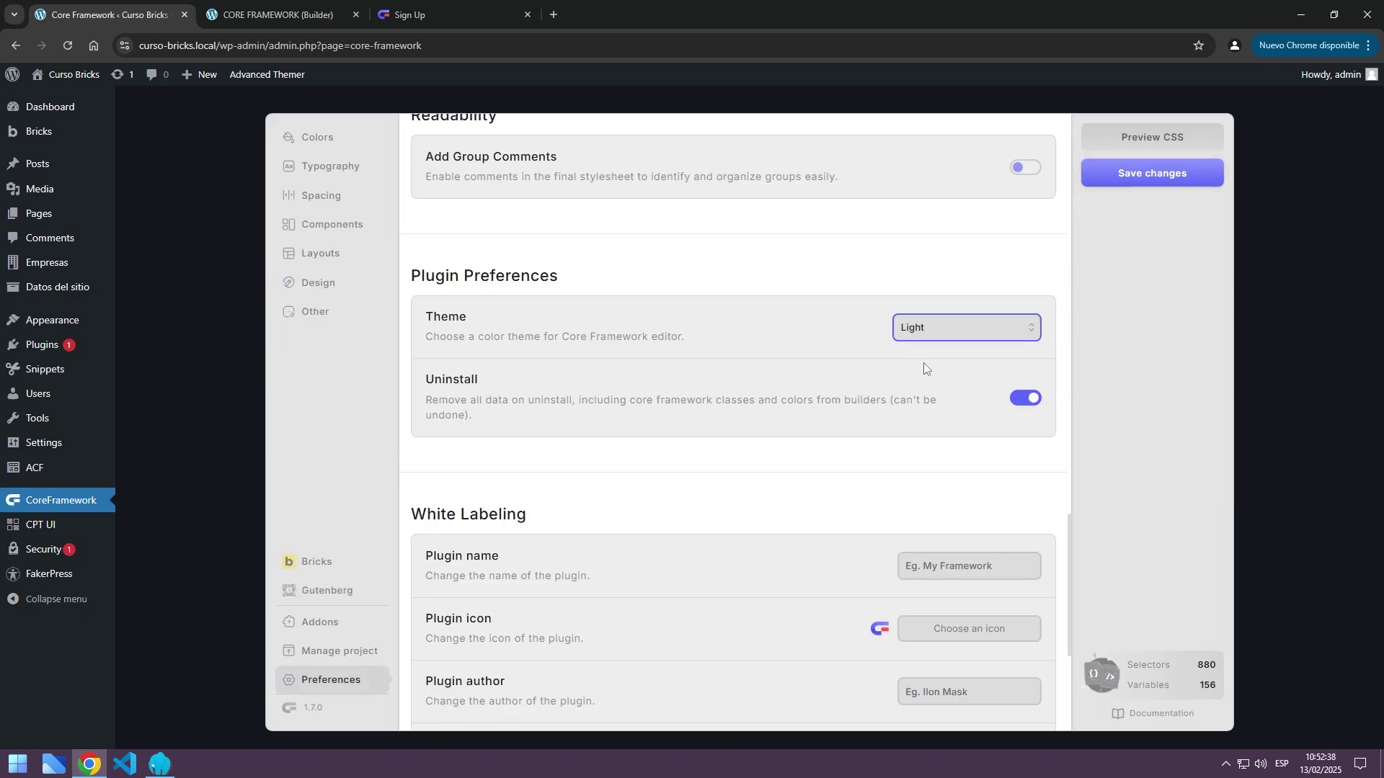
left_click(914, 333)
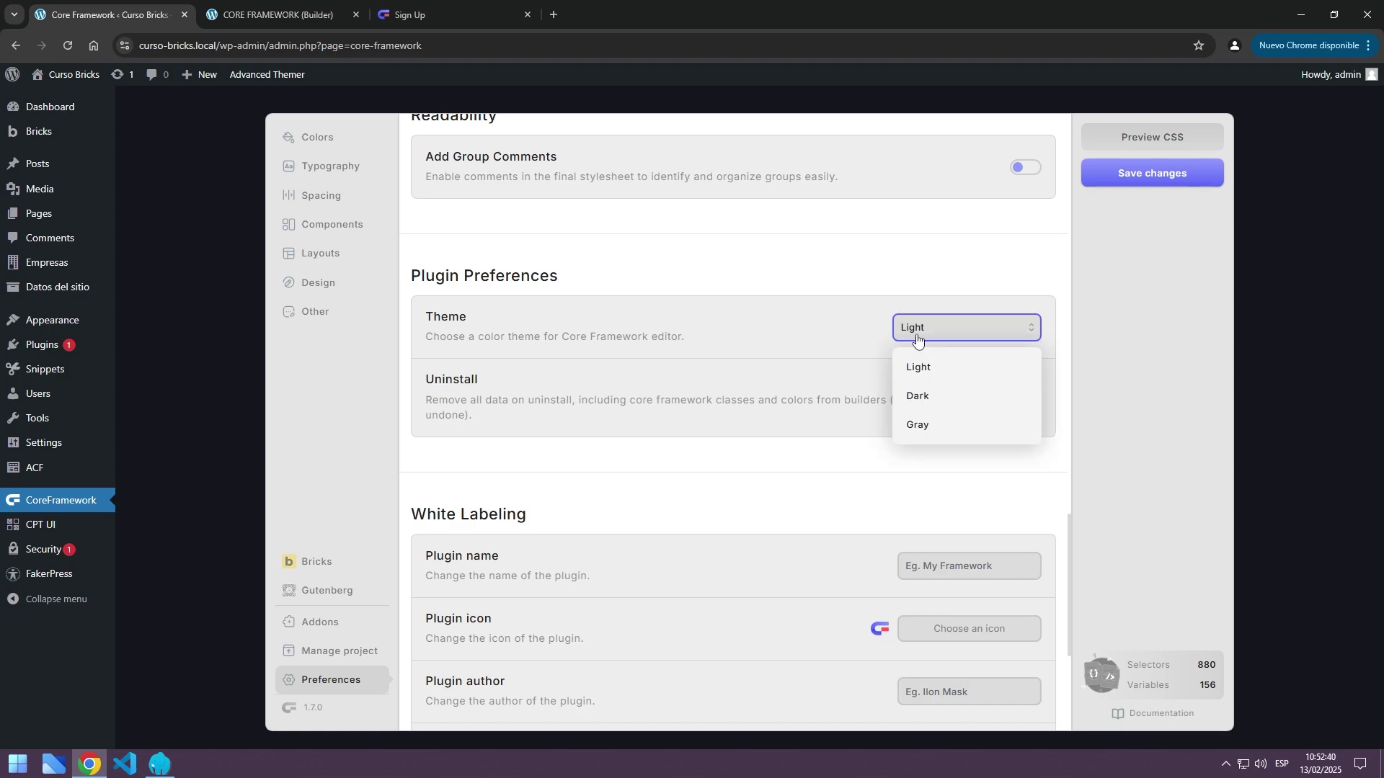
left_click(923, 425)
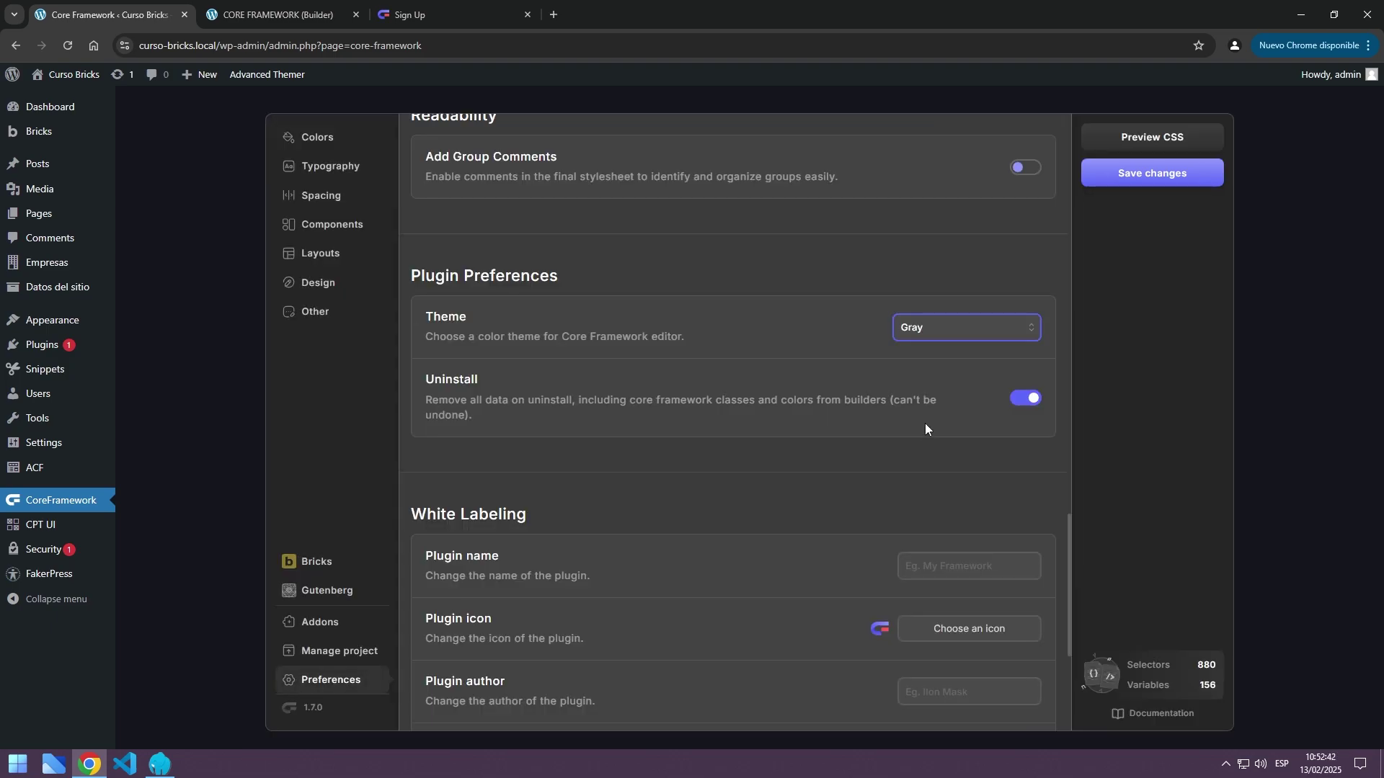
left_click(941, 343)
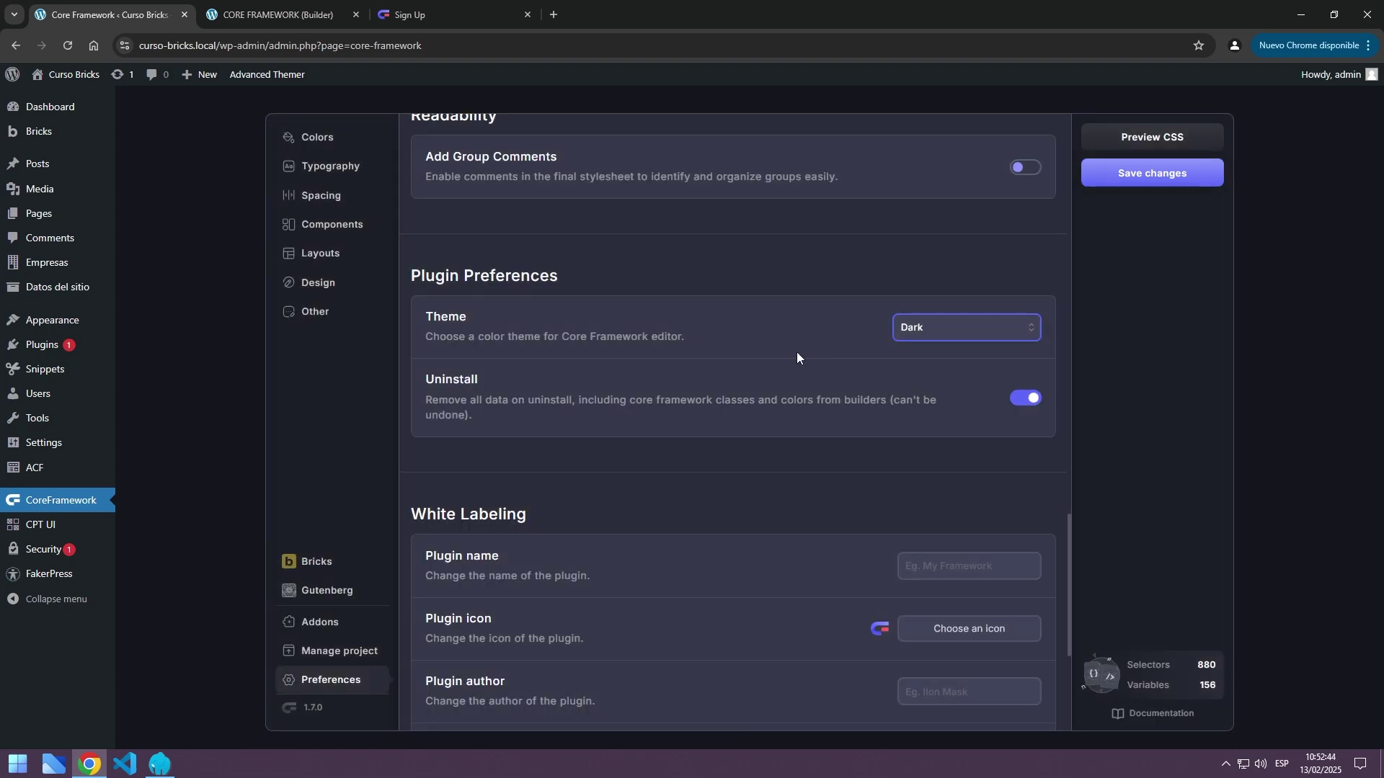
Examine the white labeling and reset settings, and review the font, screen width and CSS processing preferences again
scroll(602, 317, "down", 4)
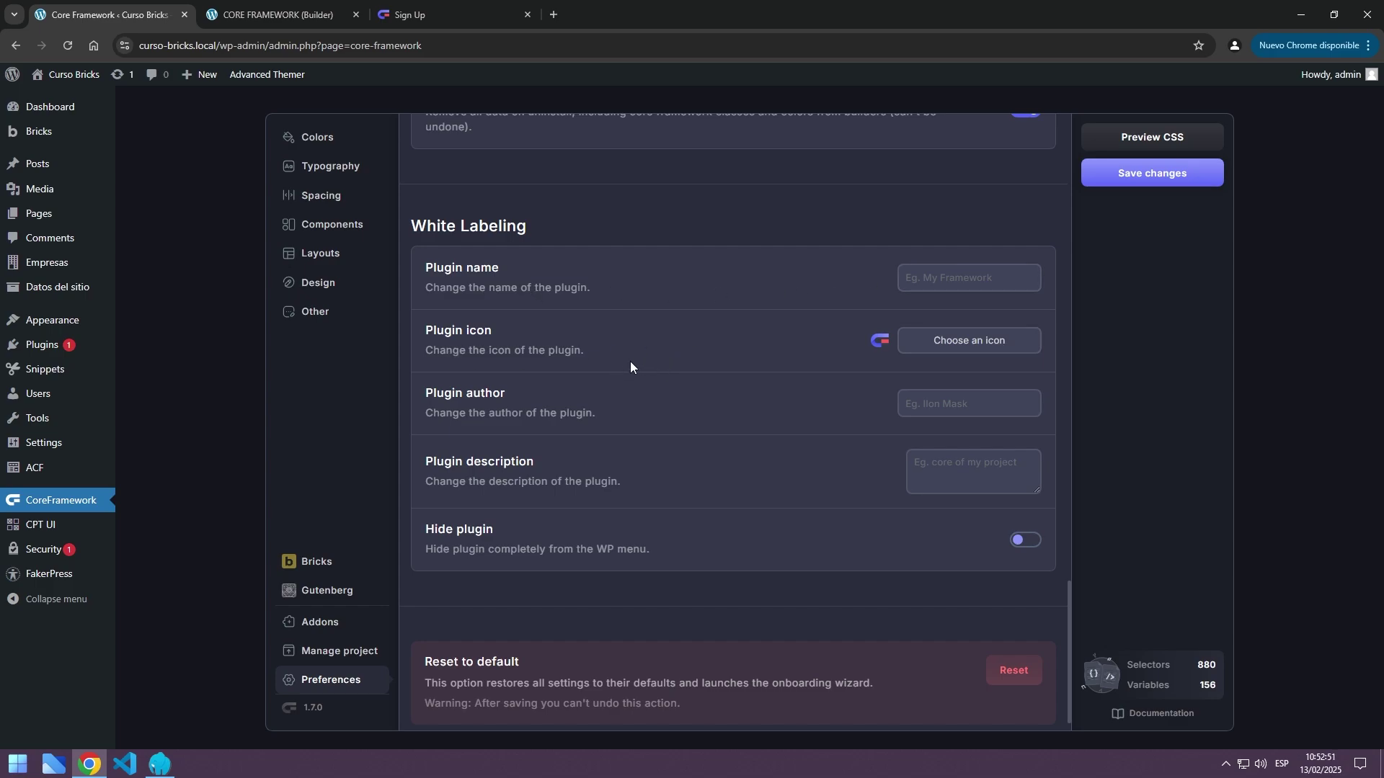
scroll(836, 447, "down", 1)
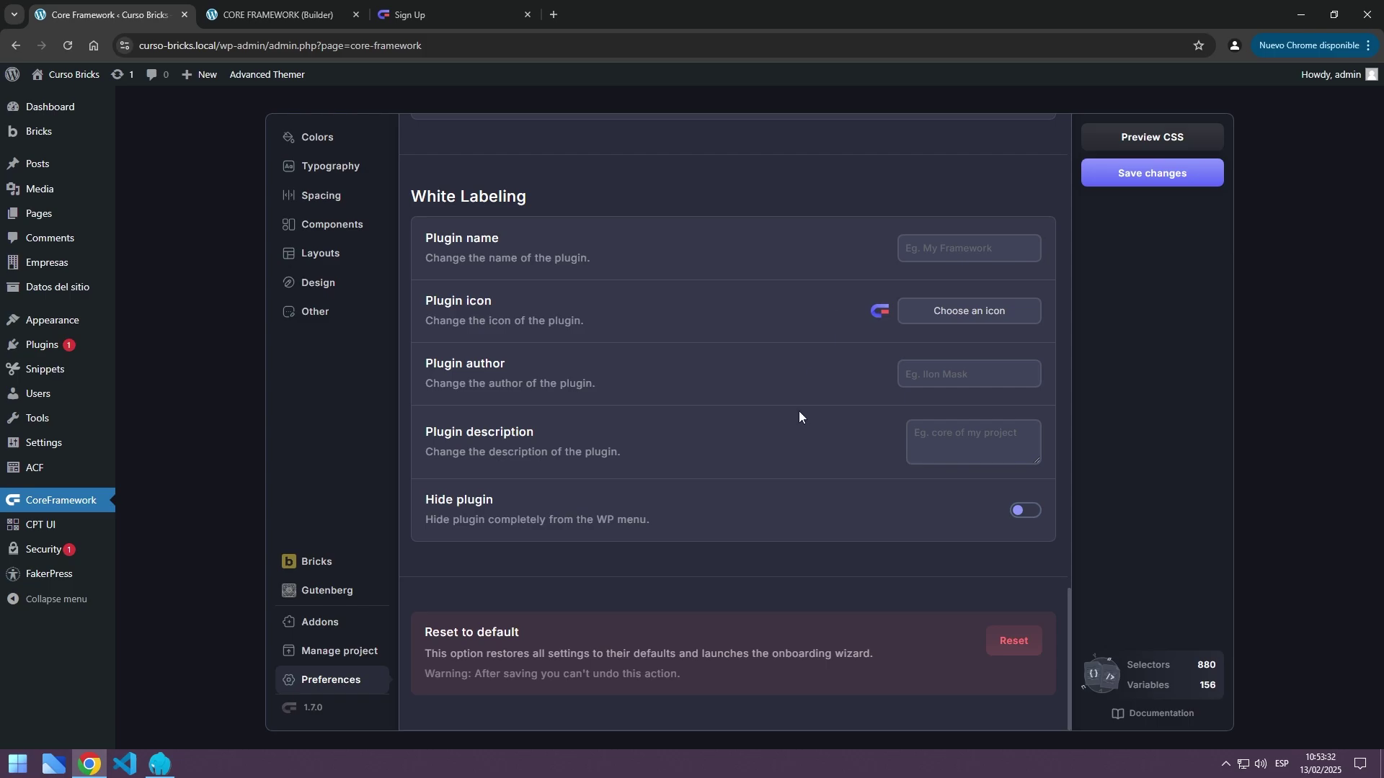
scroll(798, 407, "up", 10)
scroll(798, 395, "up", 10)
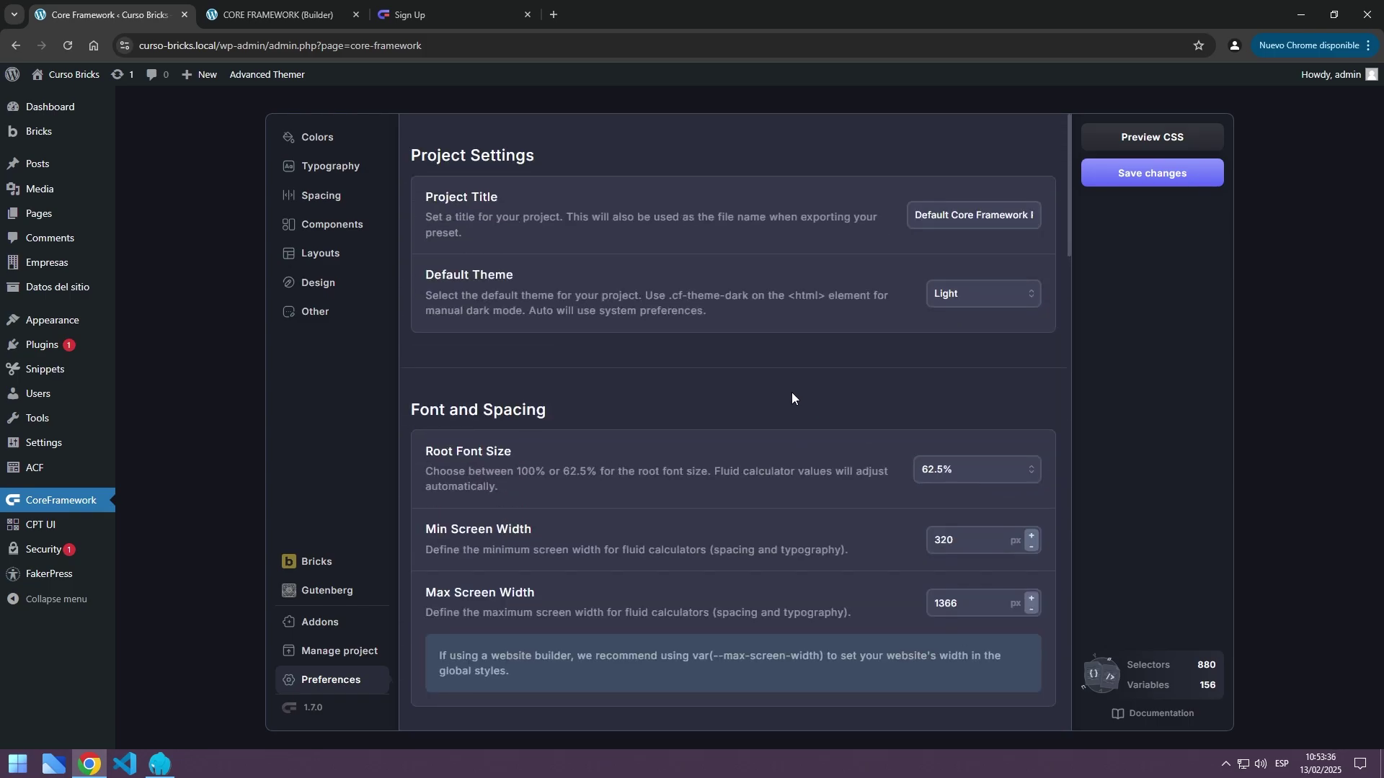
scroll(795, 396, "down", 3)
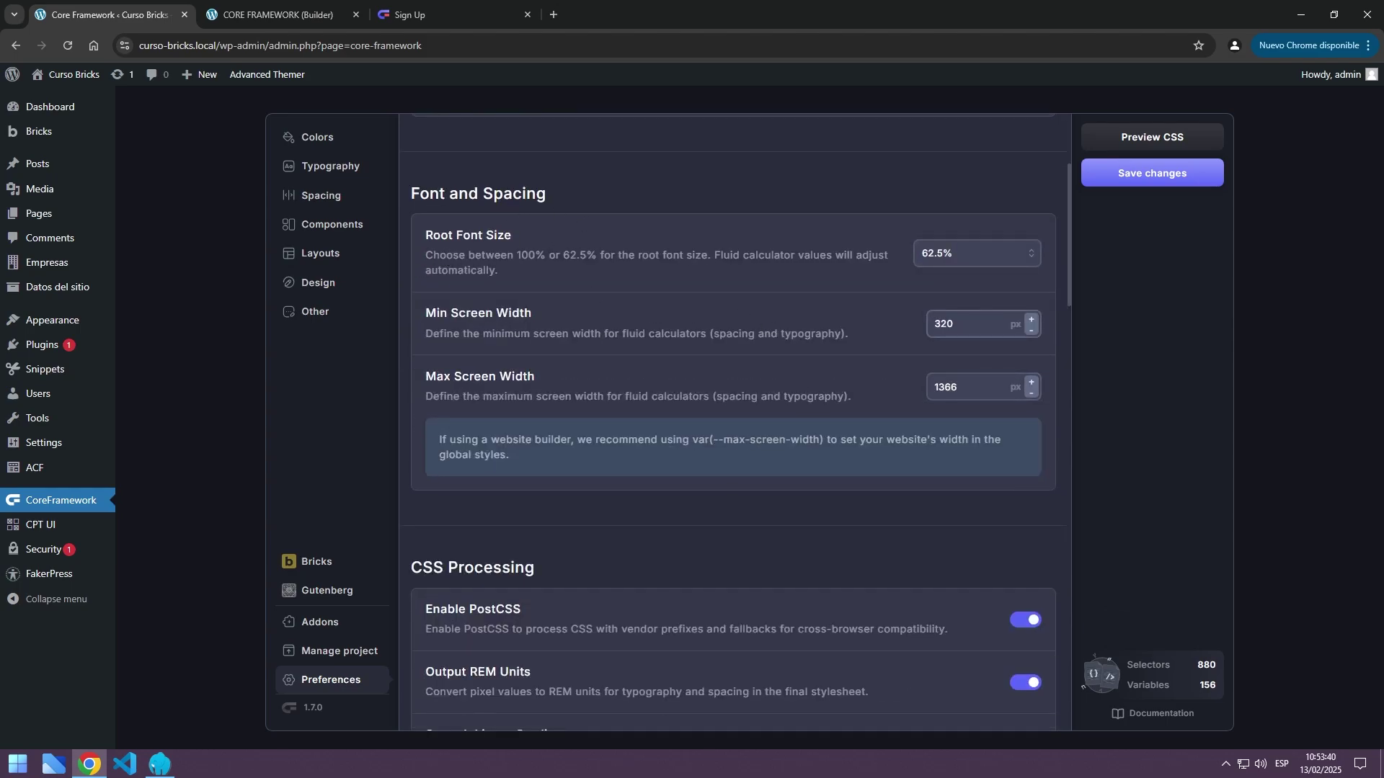
scroll(875, 382, "down", 14)
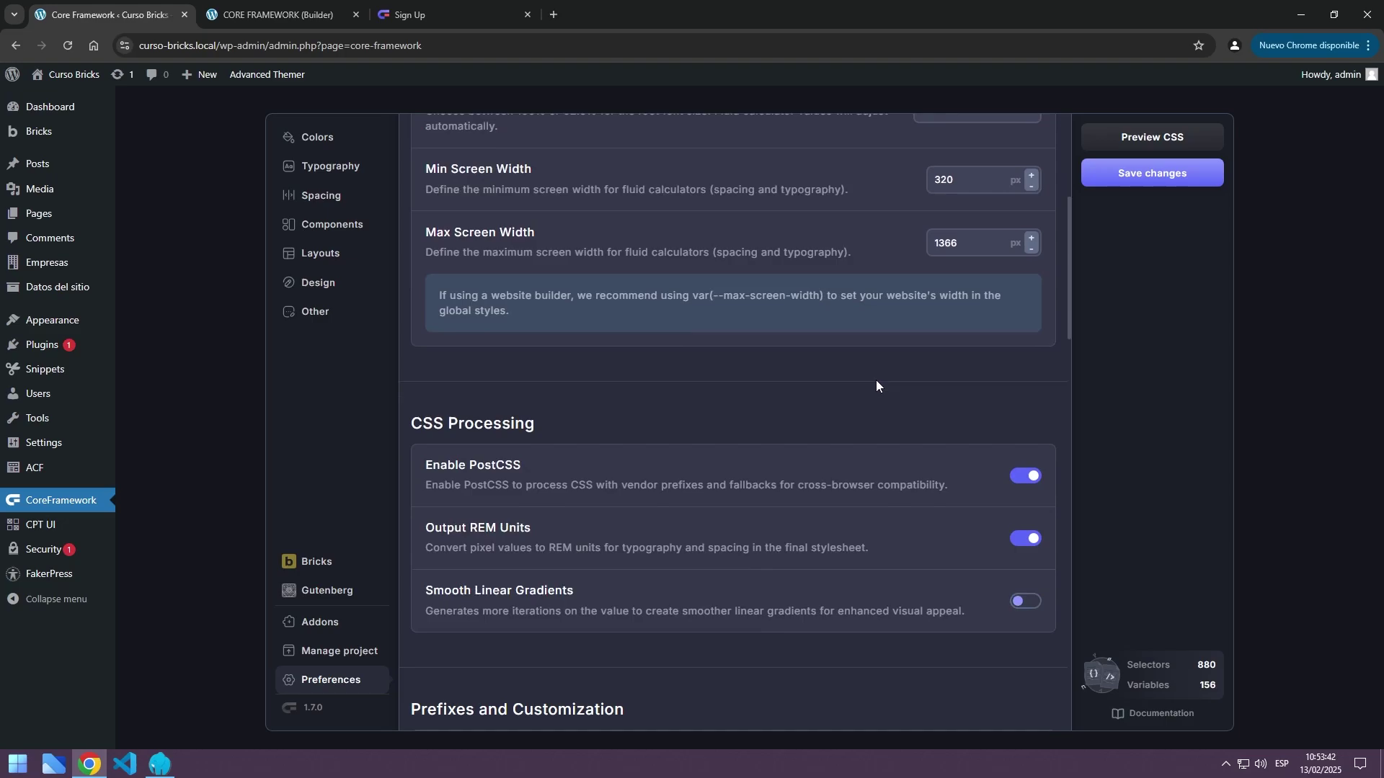
scroll(892, 368, "up", 3)
scroll(917, 317, "up", 1)
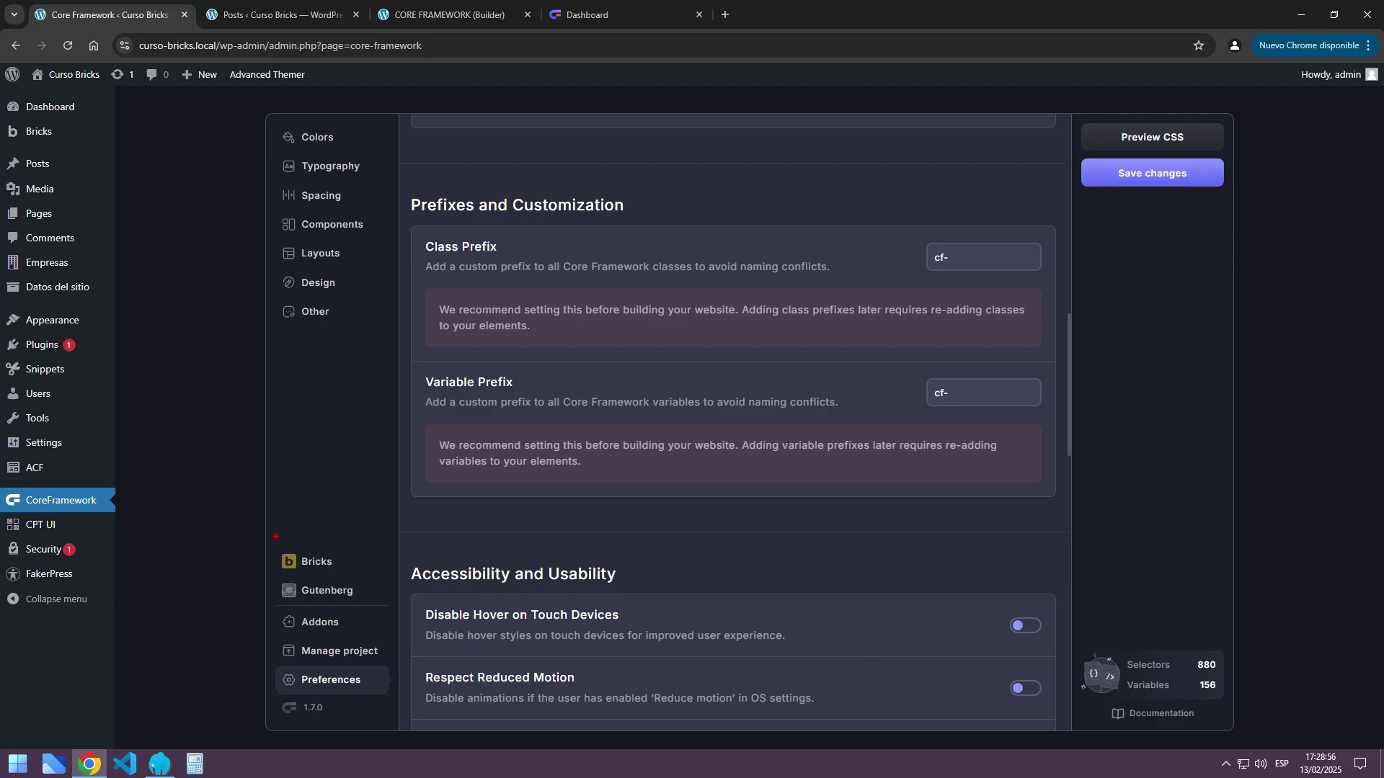
Review the Bricks addon preferences and the Gutenberg addon preferences
left_click_drag(276, 537, 368, 609)
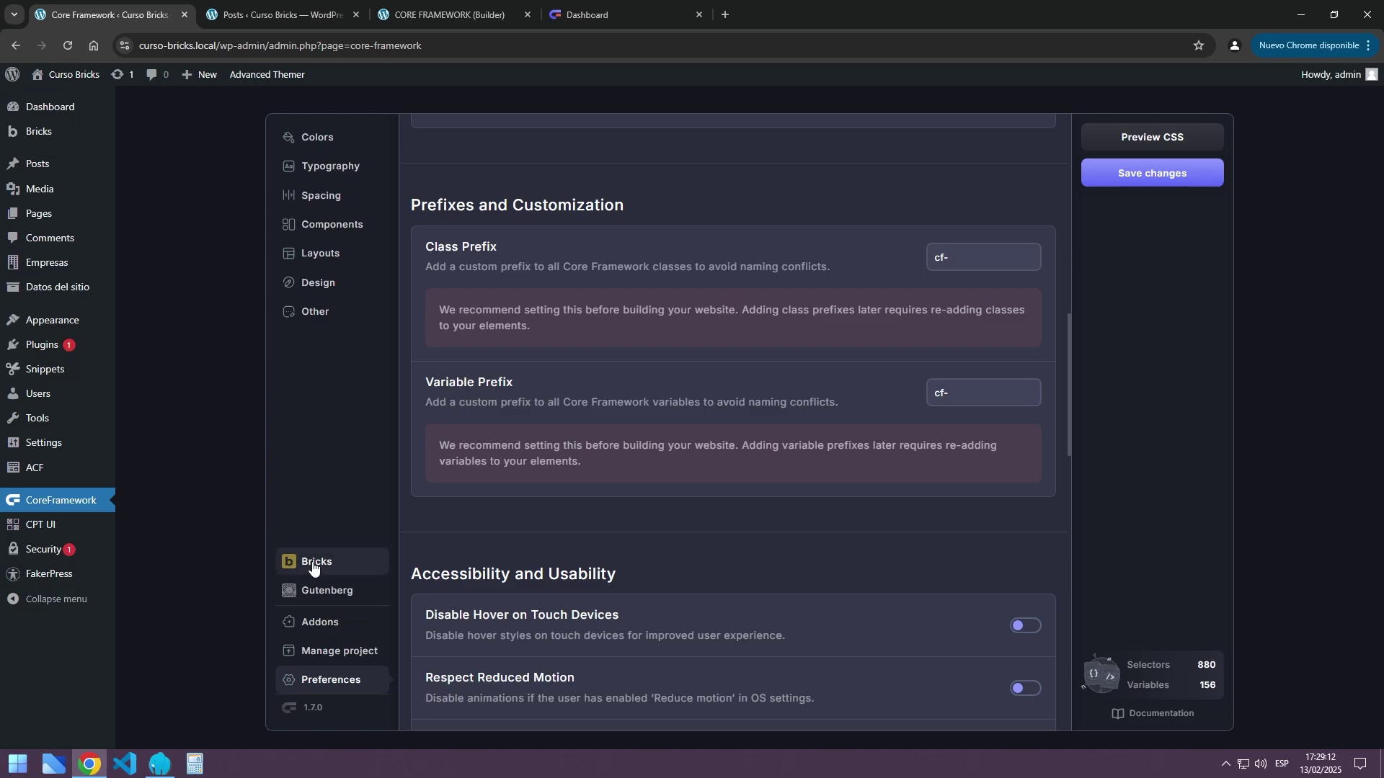
left_click(316, 561)
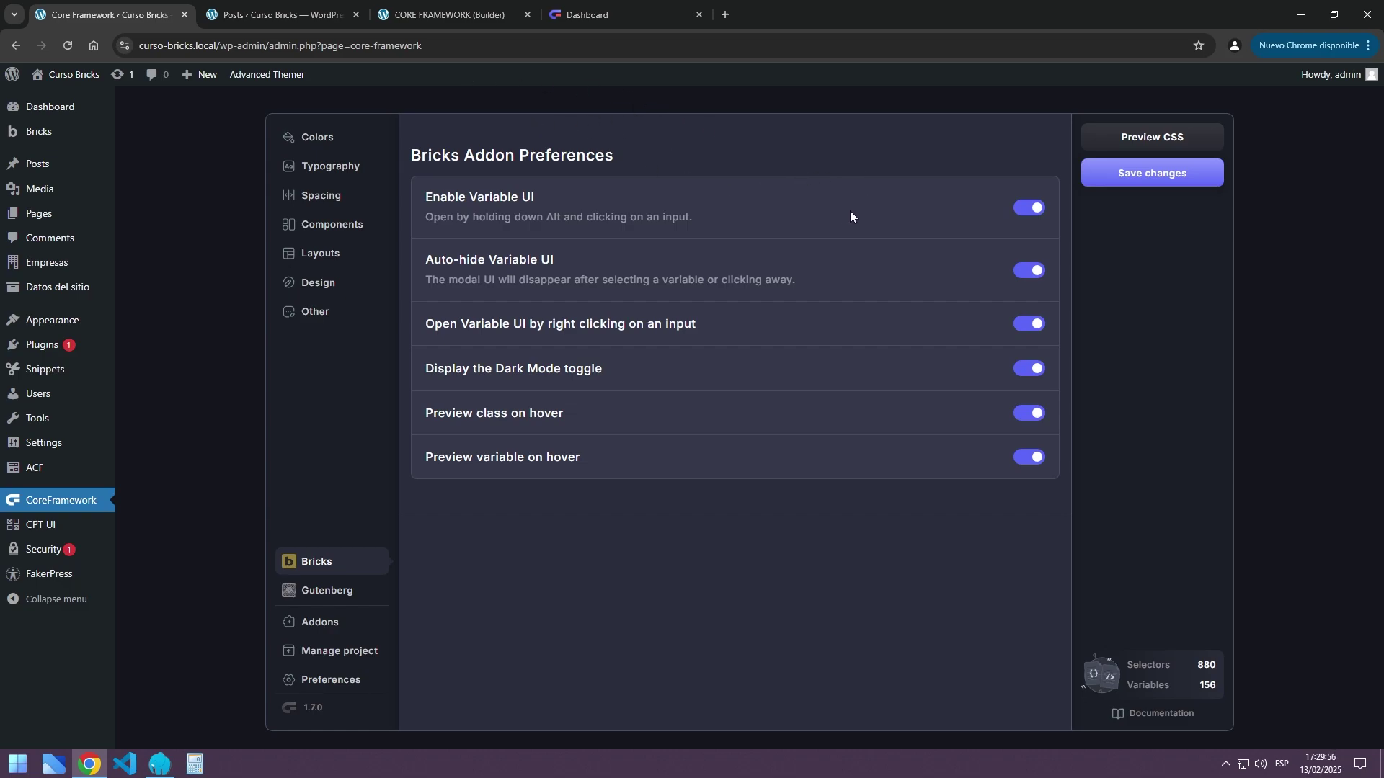
left_click(318, 595)
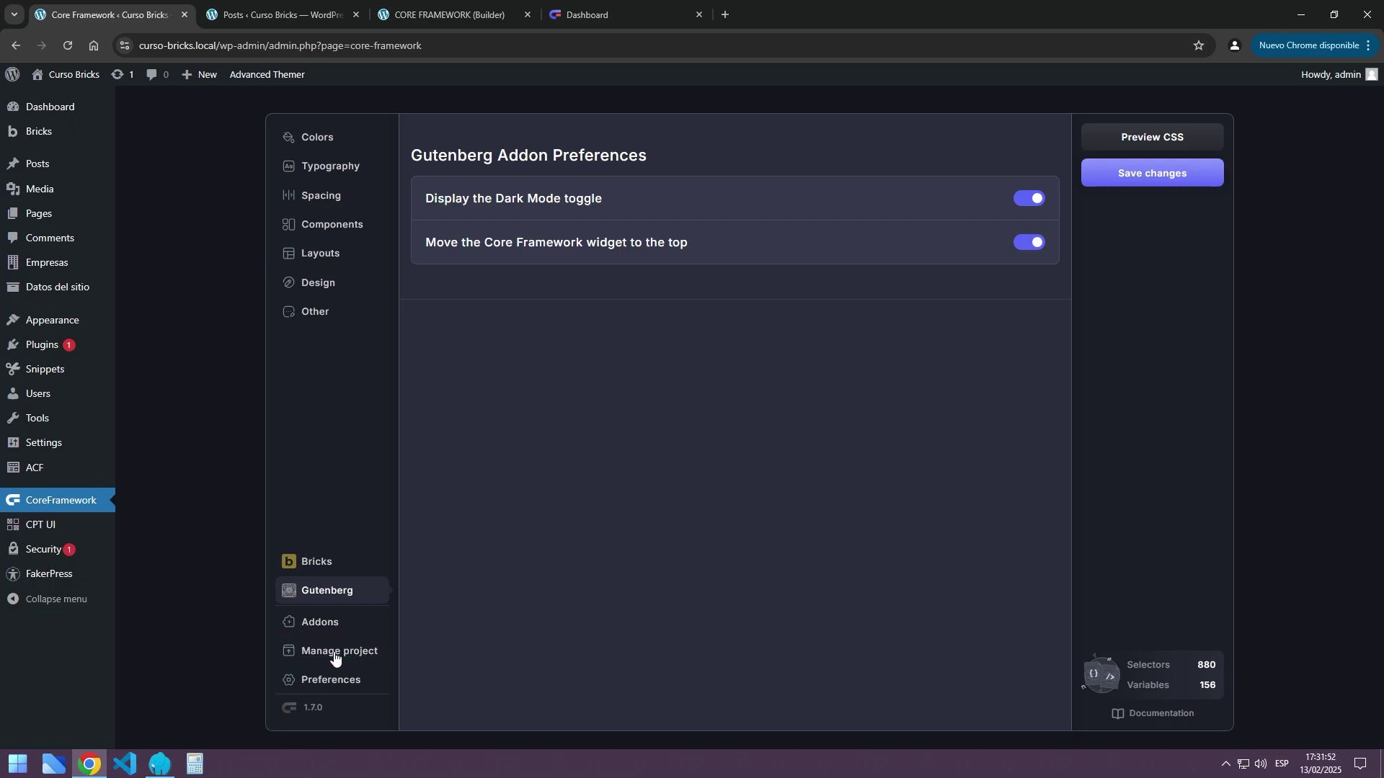
Compare the color groups in the project management overview with the Colors section, and return to the overview
left_click(334, 651)
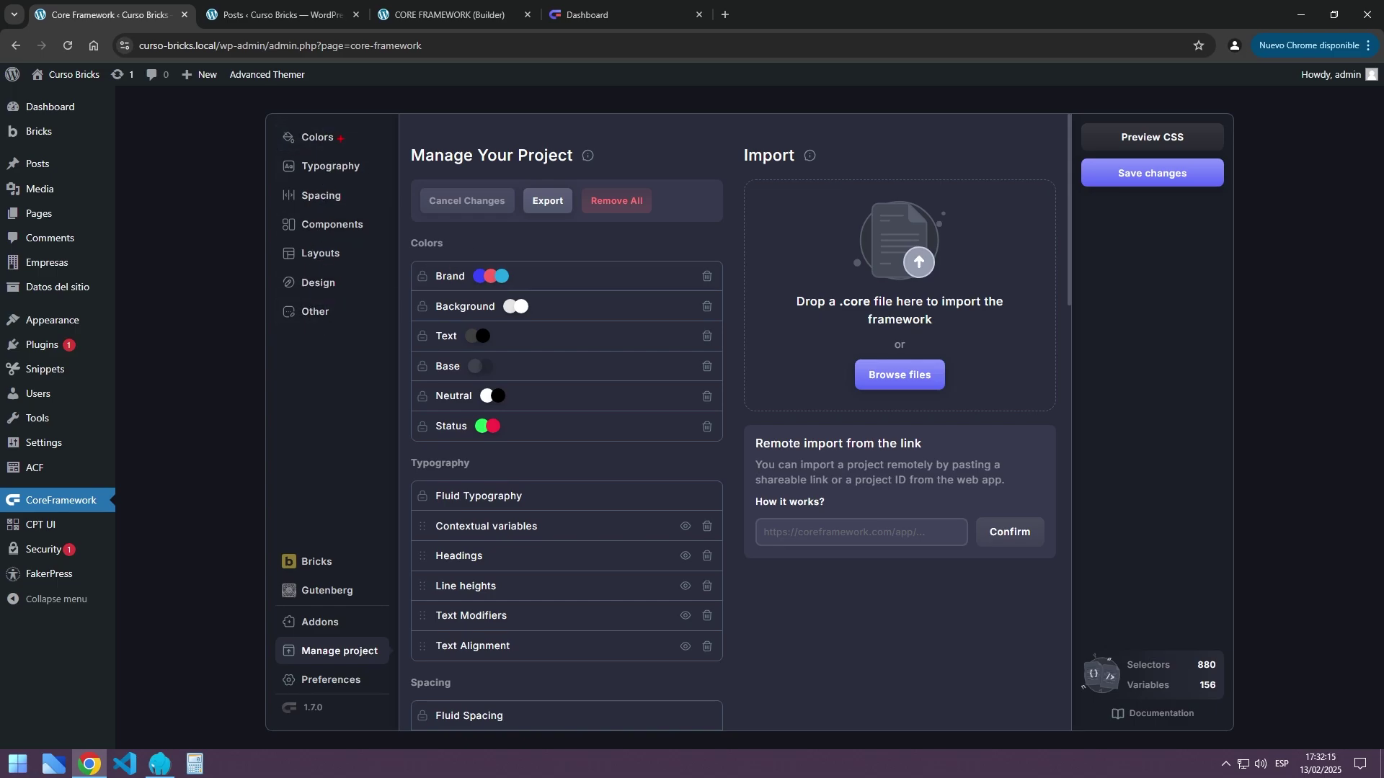
left_click_drag(339, 137, 420, 240)
left_click_drag(352, 177, 430, 476)
left_click_drag(319, 209, 418, 681)
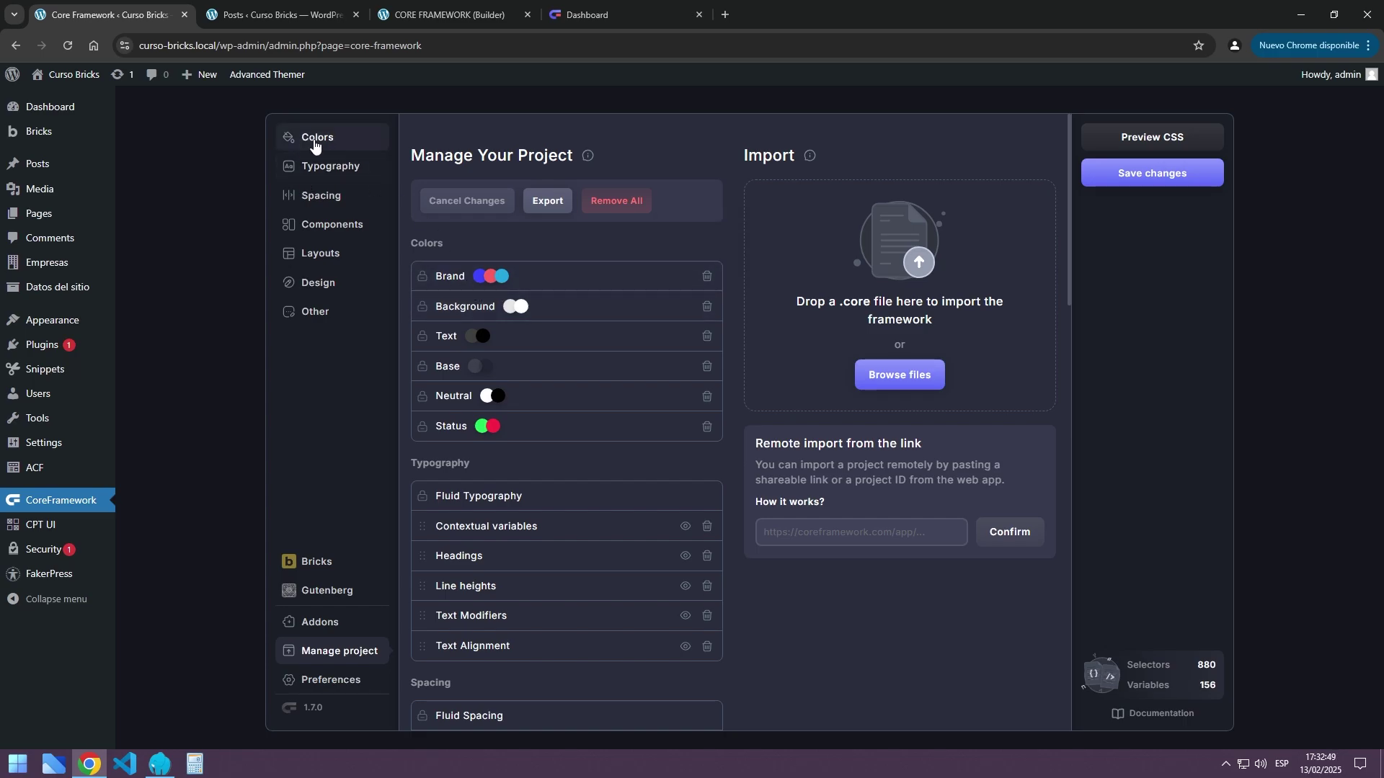
left_click(310, 141)
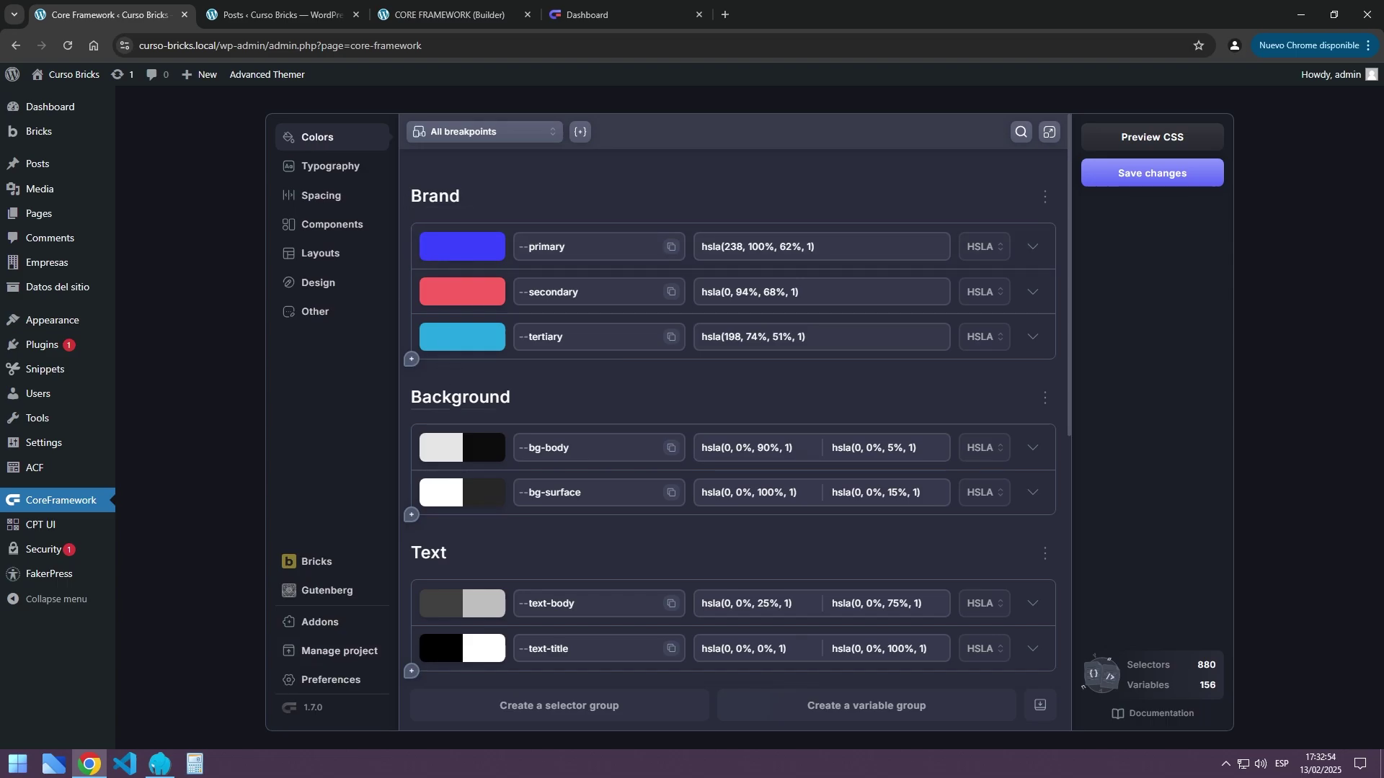
left_click(316, 653)
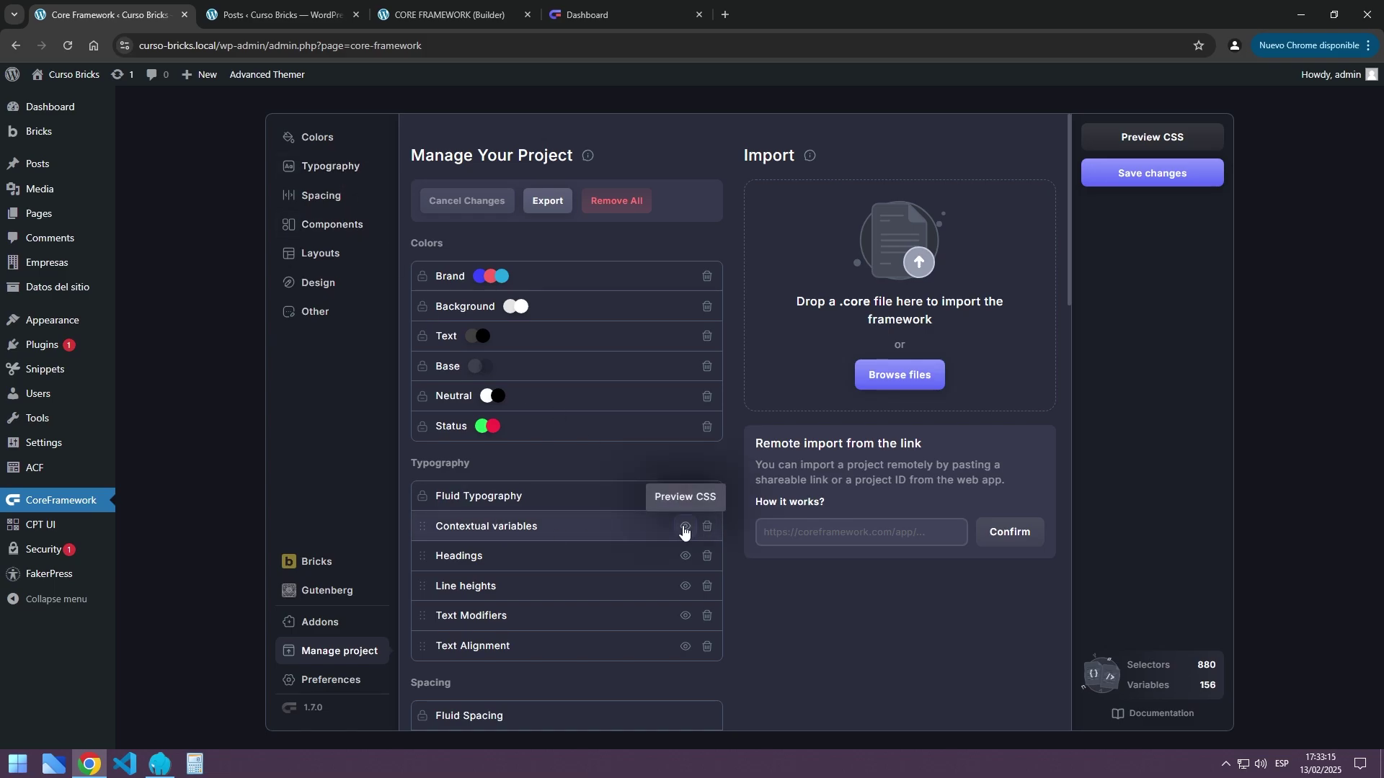
Preview the CSS of the Contextual variables groups under Typography and Spacing
left_click(684, 528)
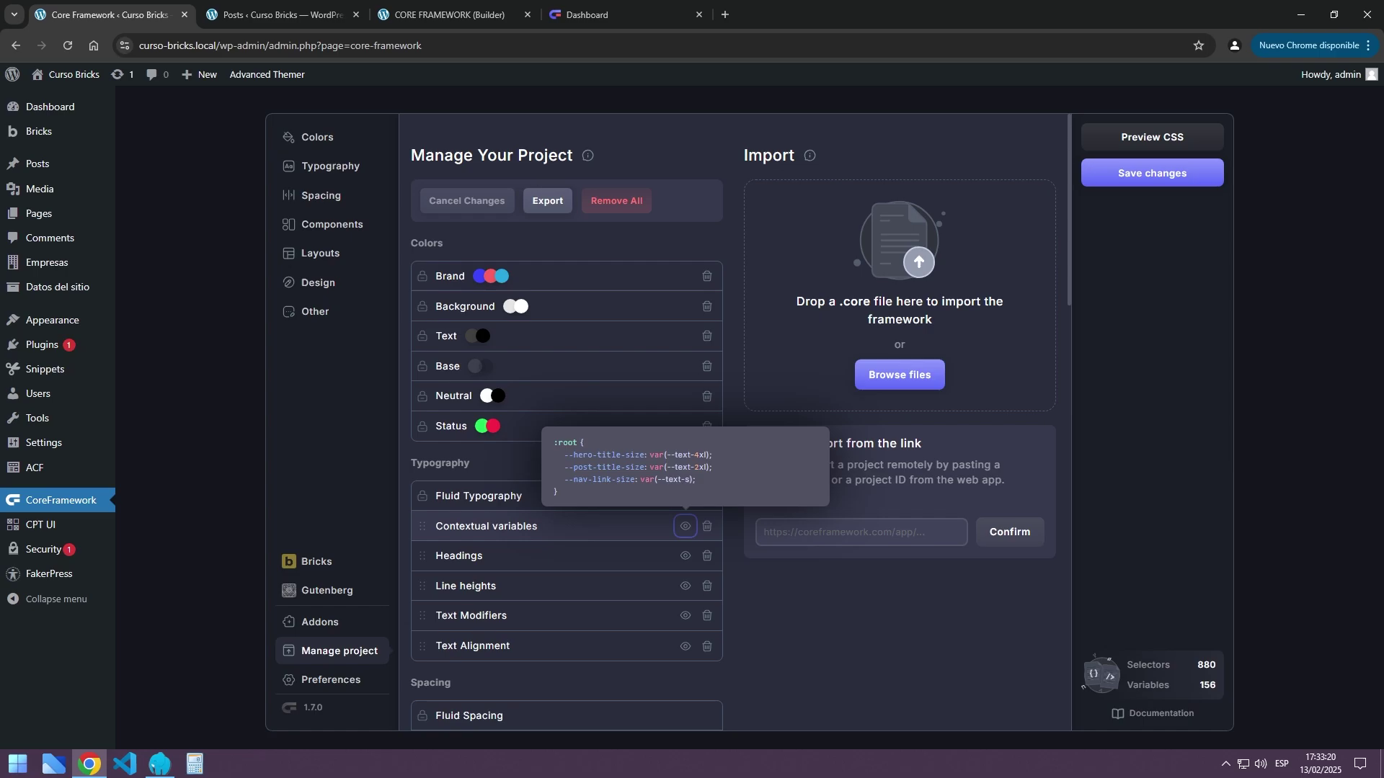
scroll(593, 550, "down", 4)
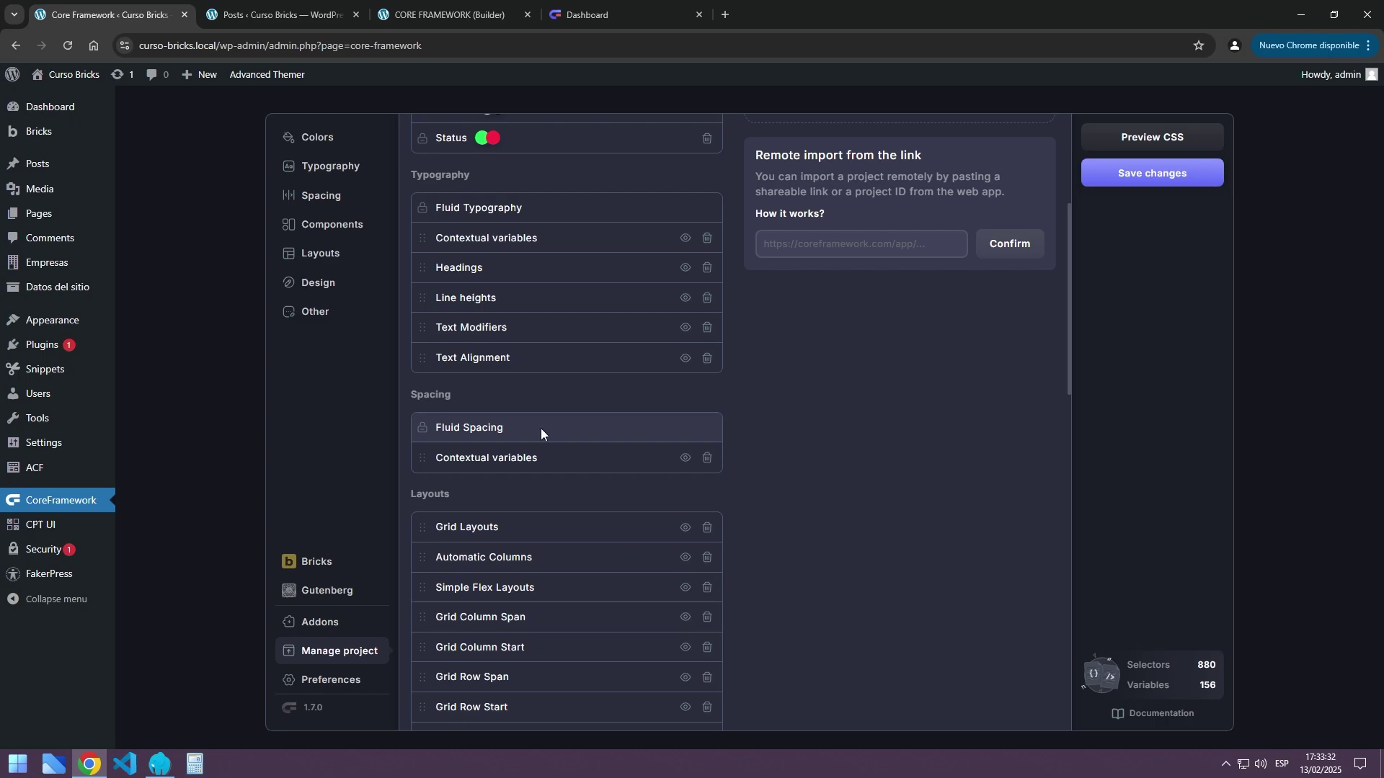
left_click(685, 458)
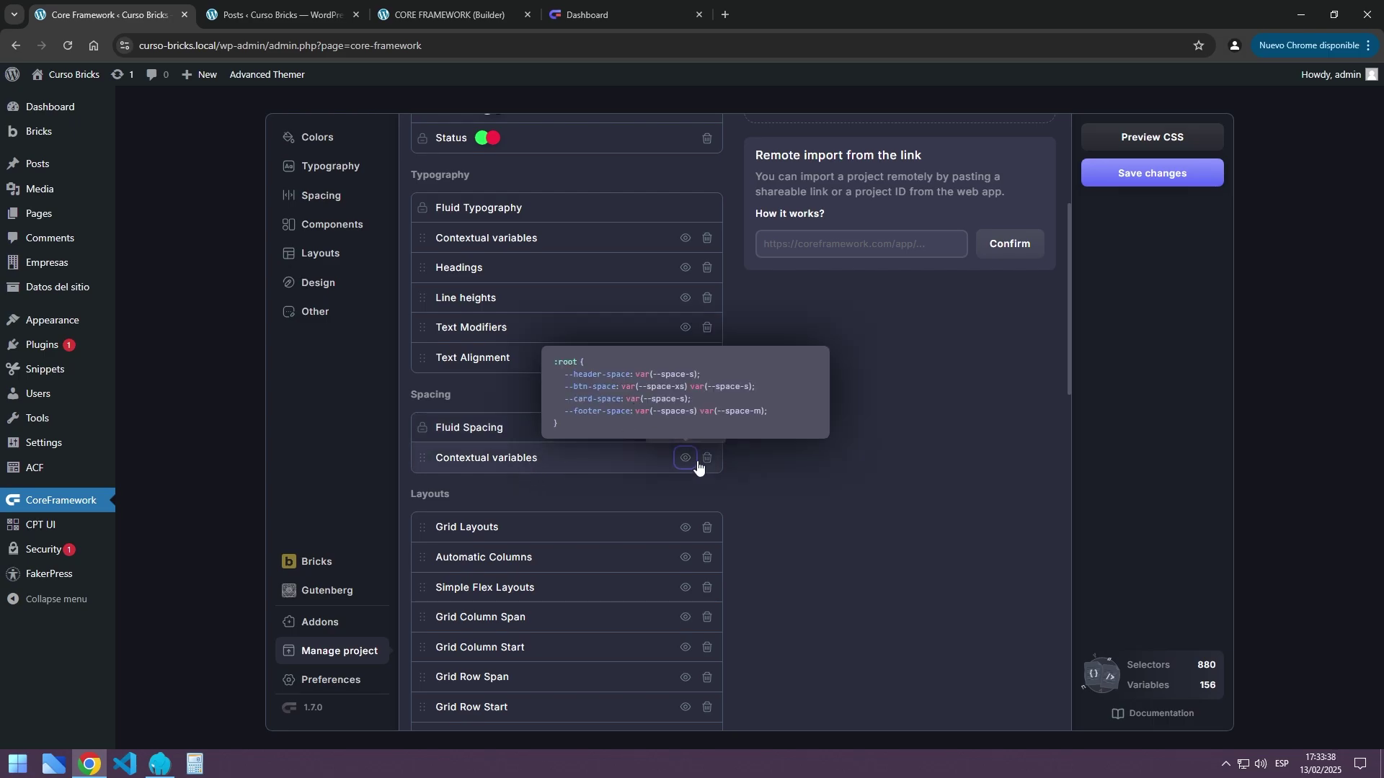
left_click(607, 453)
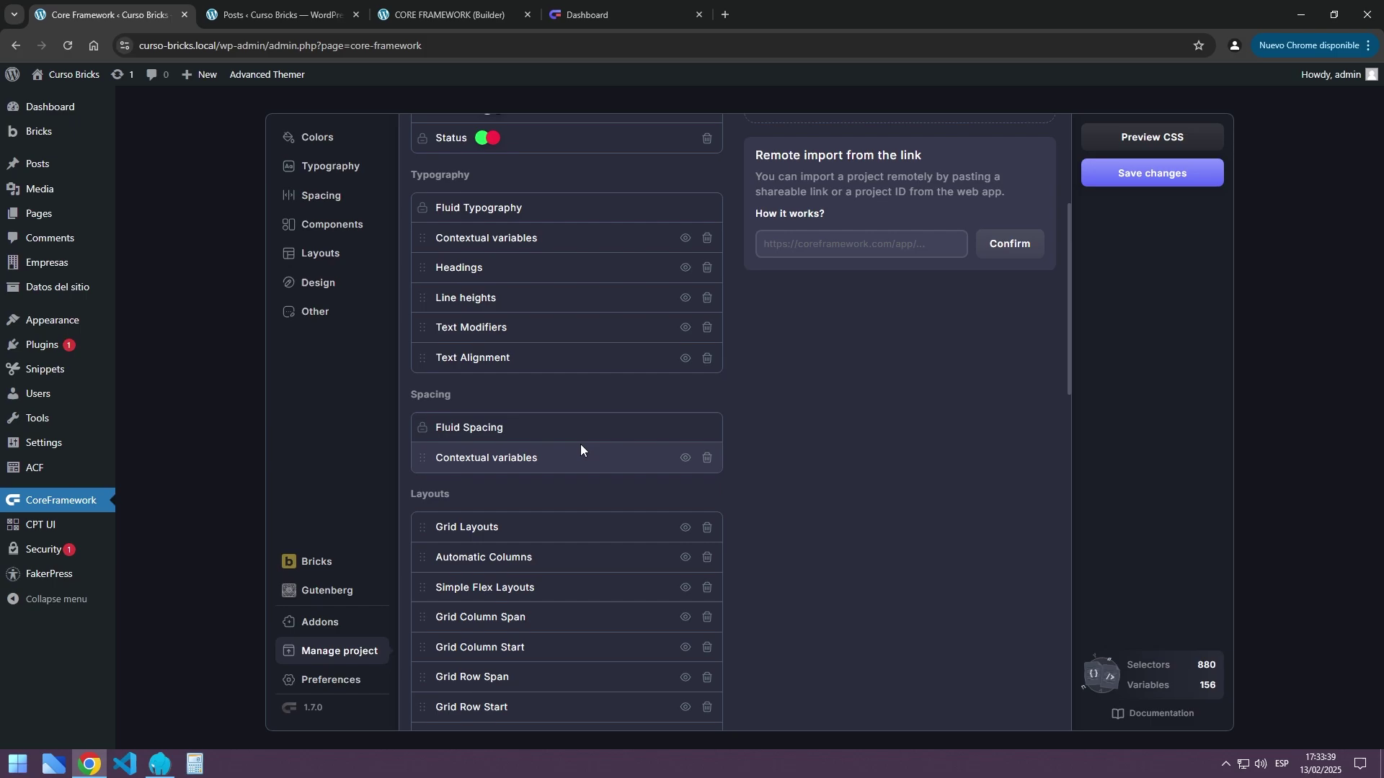
Examine the Class Generator and Contextual variables in the Spacing section
left_click(313, 201)
scroll(663, 423, "down", 12)
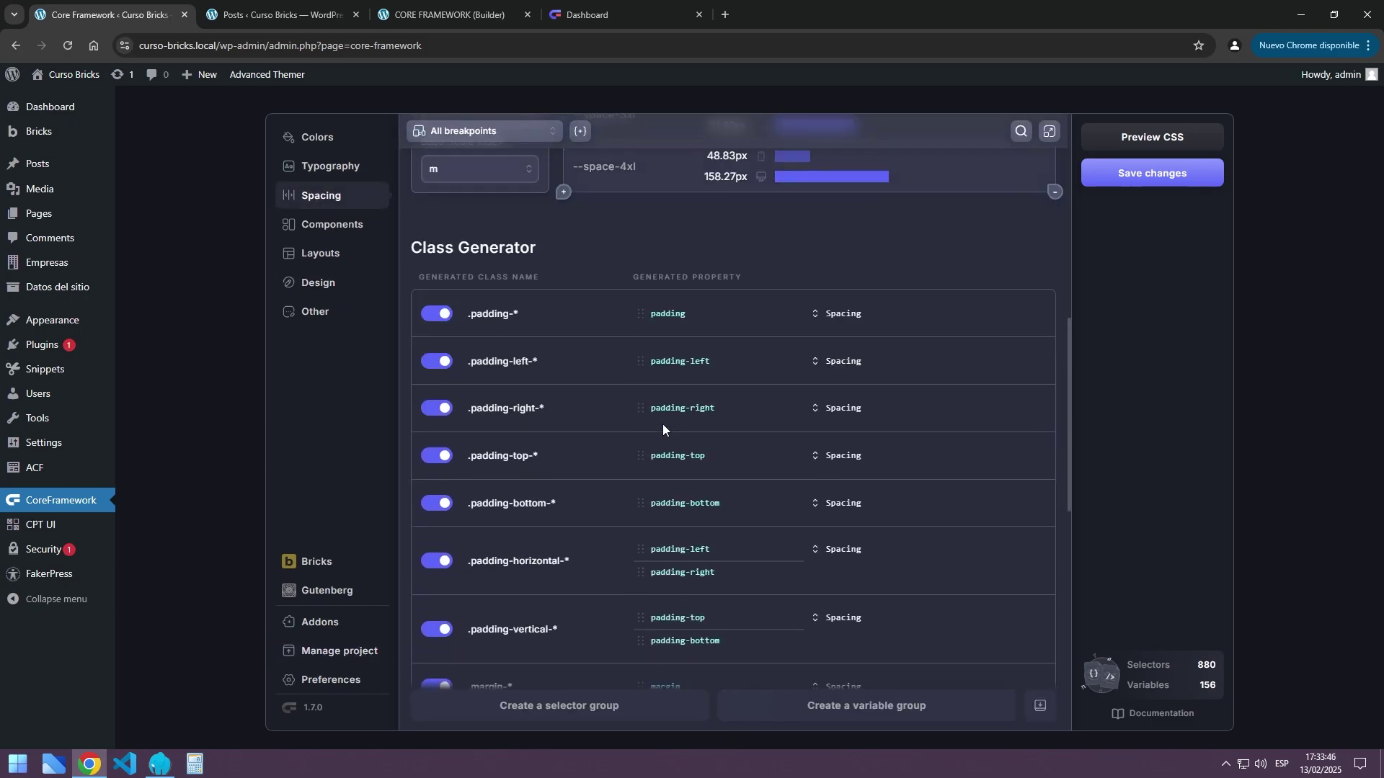
scroll(663, 423, "down", 5)
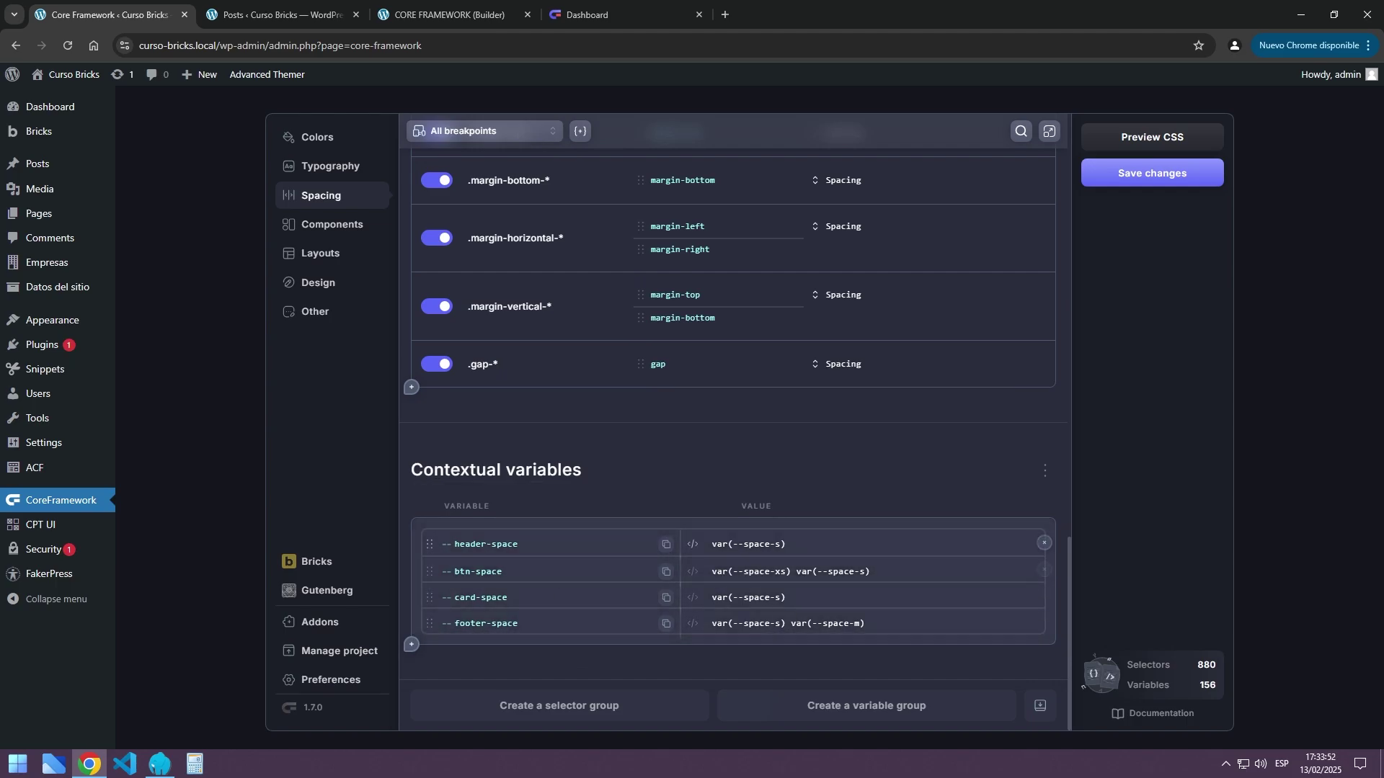
Return to project management and look through its Layouts, Design and Components groups
left_click(339, 650)
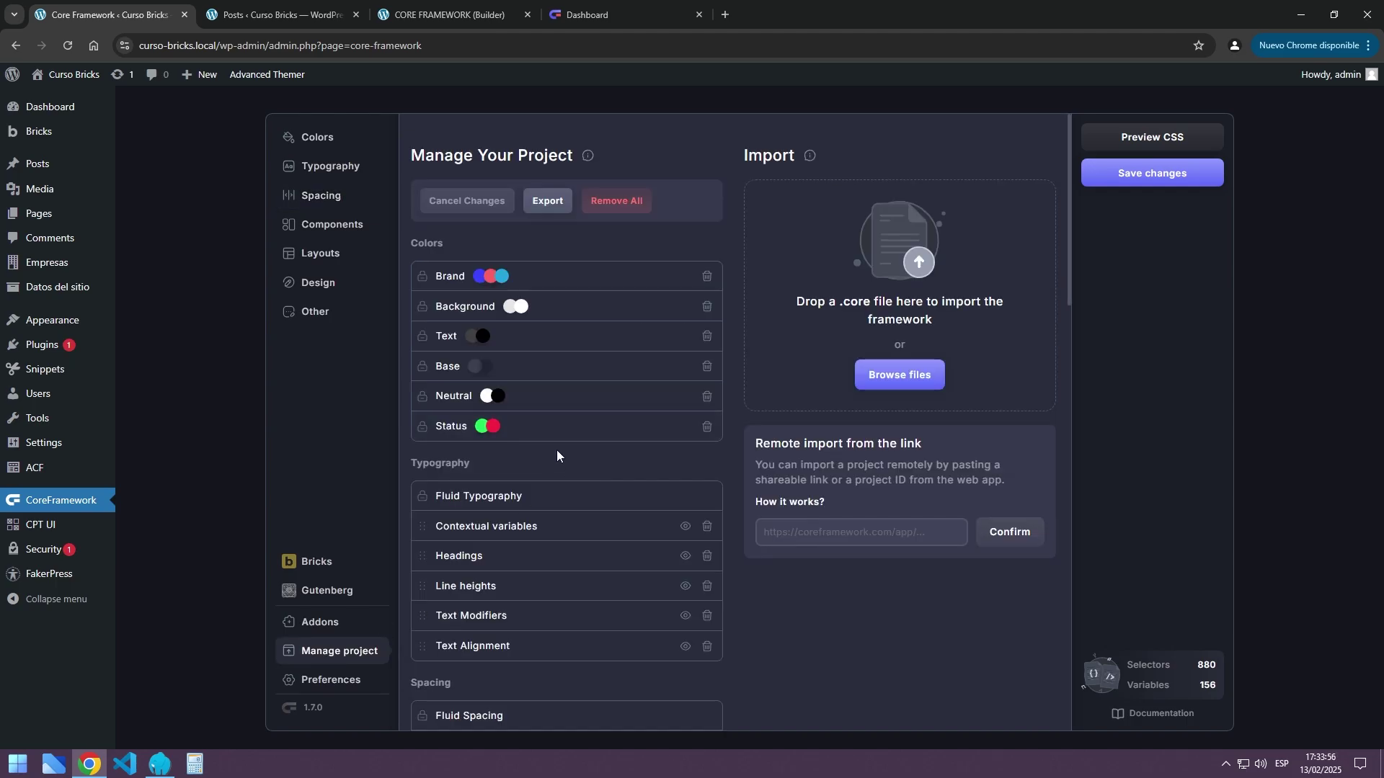
scroll(557, 450, "down", 15)
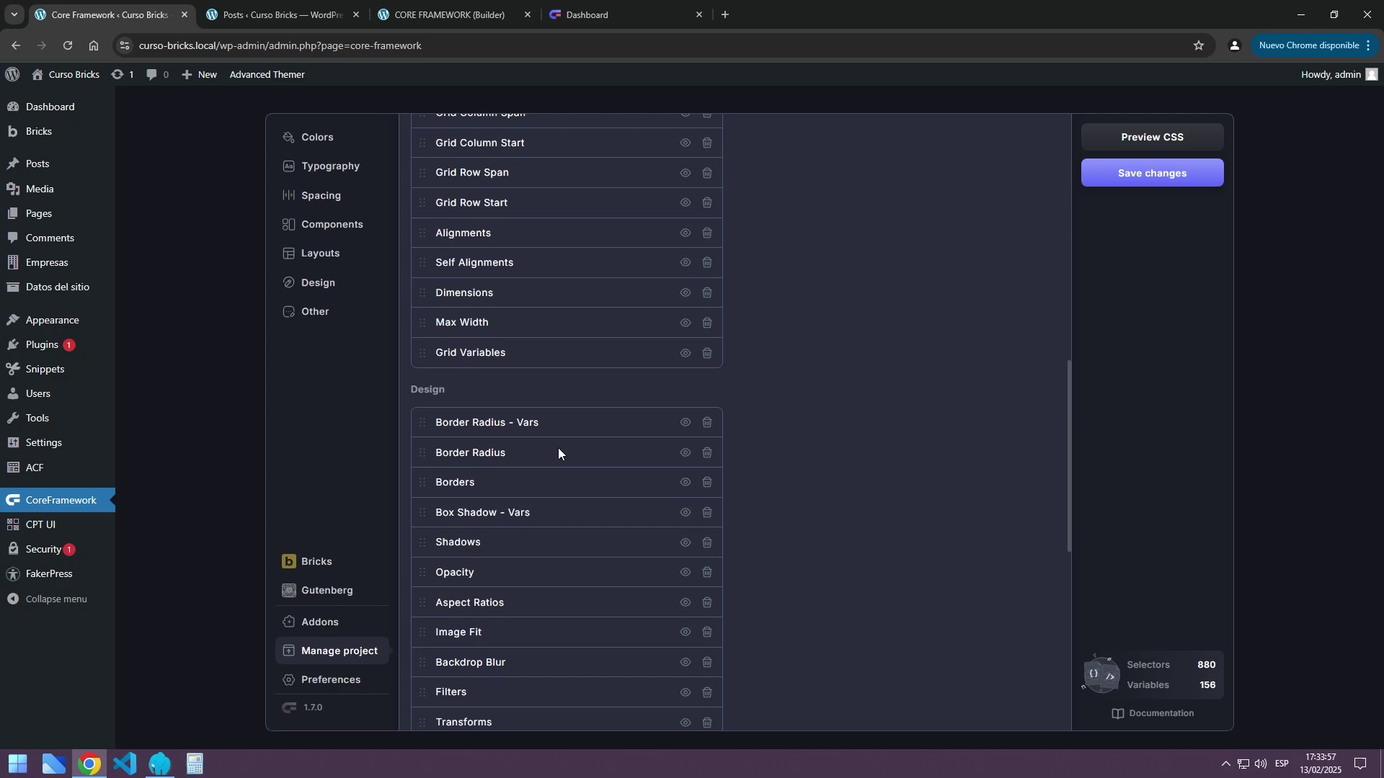
scroll(535, 303, "down", 5)
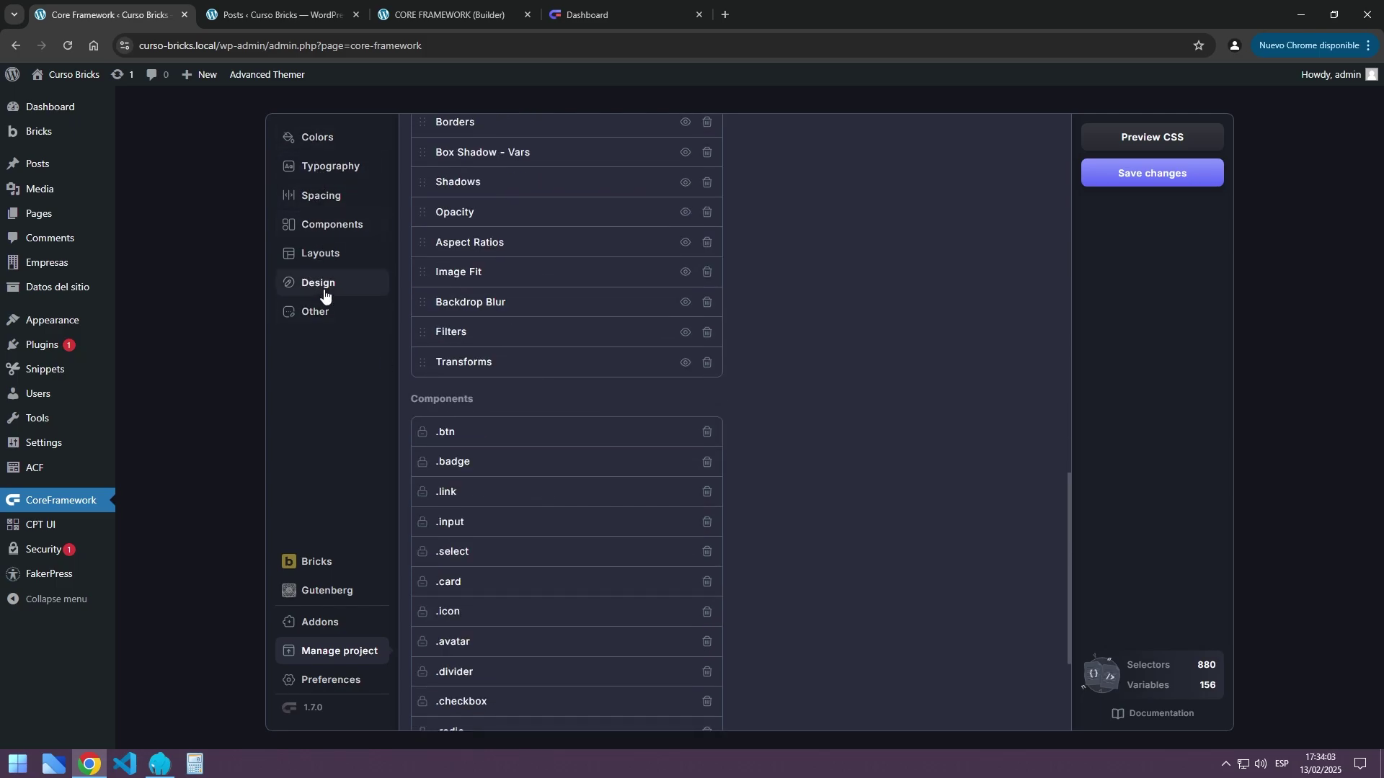
scroll(555, 361, "down", 3)
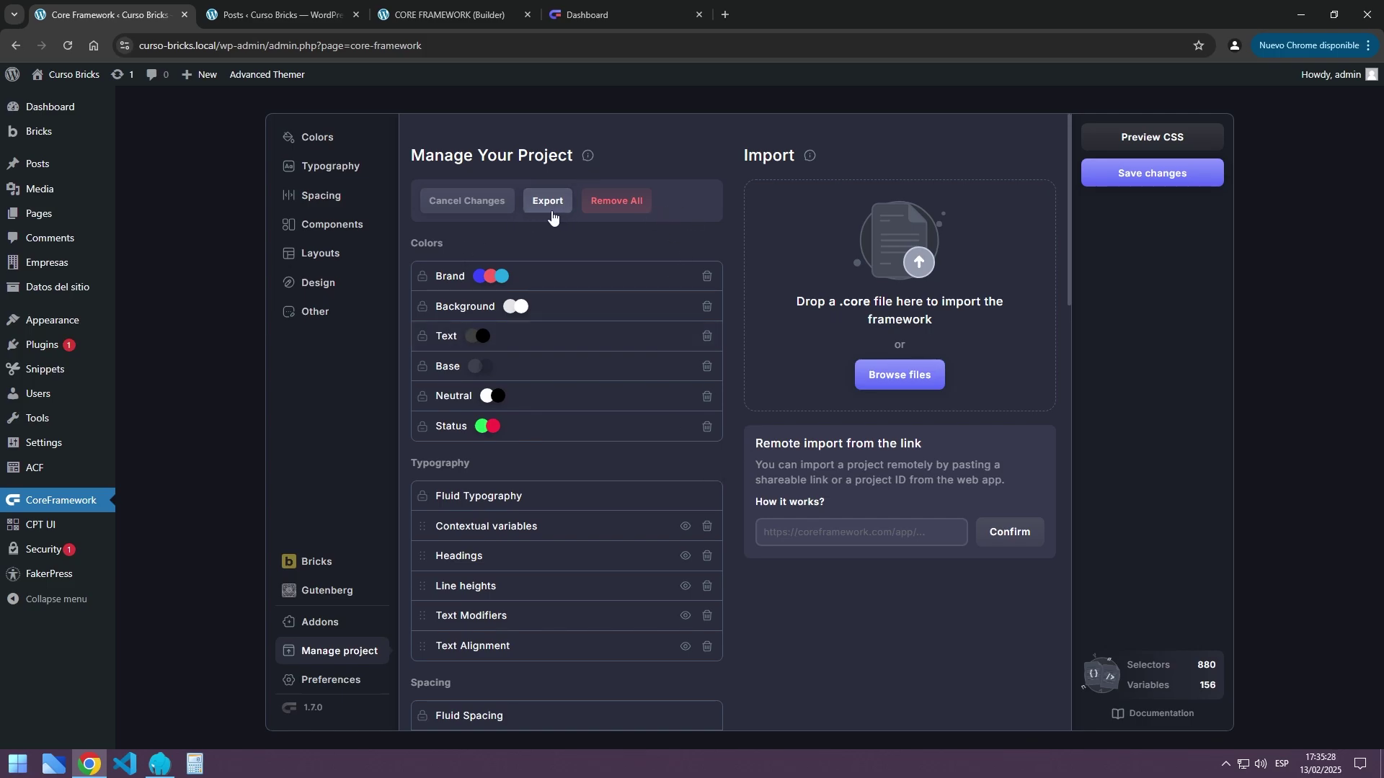
Switch to the Core Framework web dashboard, make the Prueba project shareable and copy its public link
left_click(828, 532)
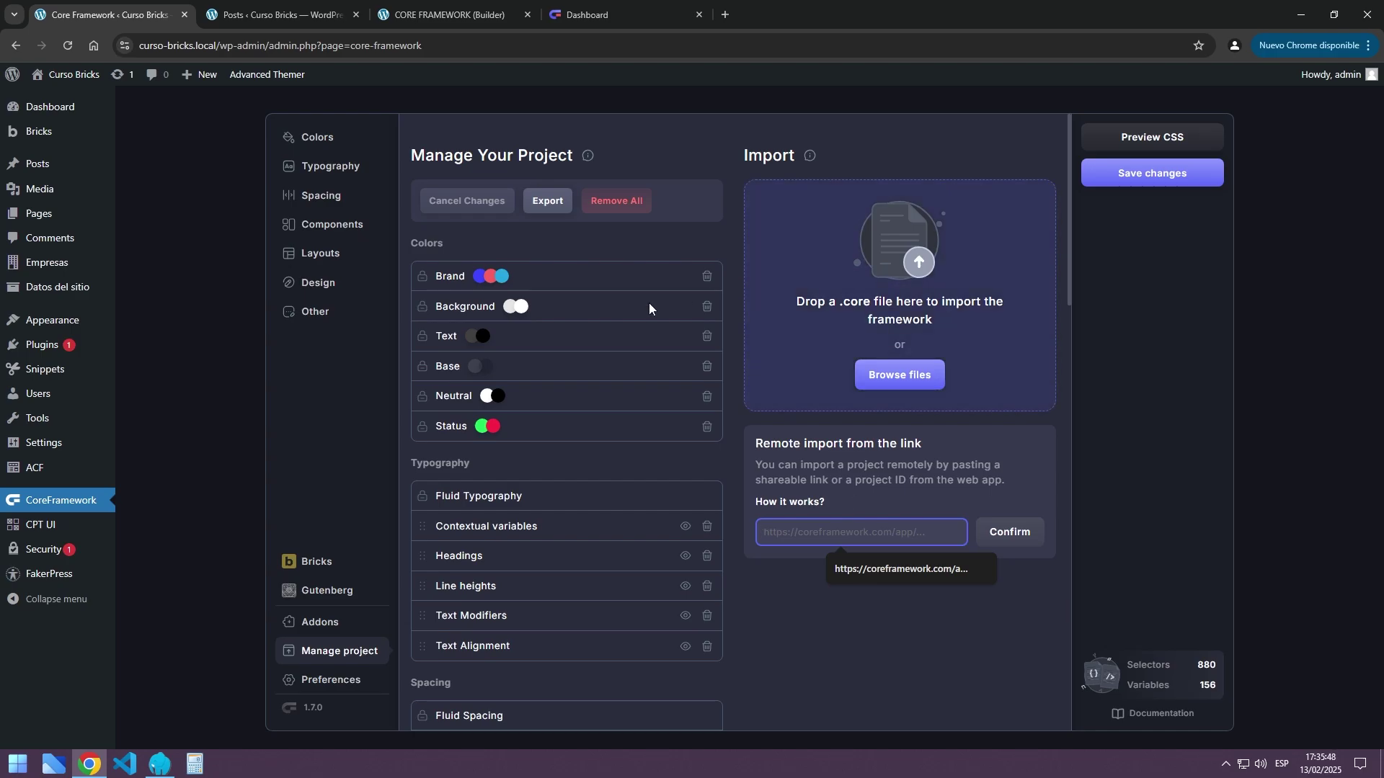
left_click(595, 16)
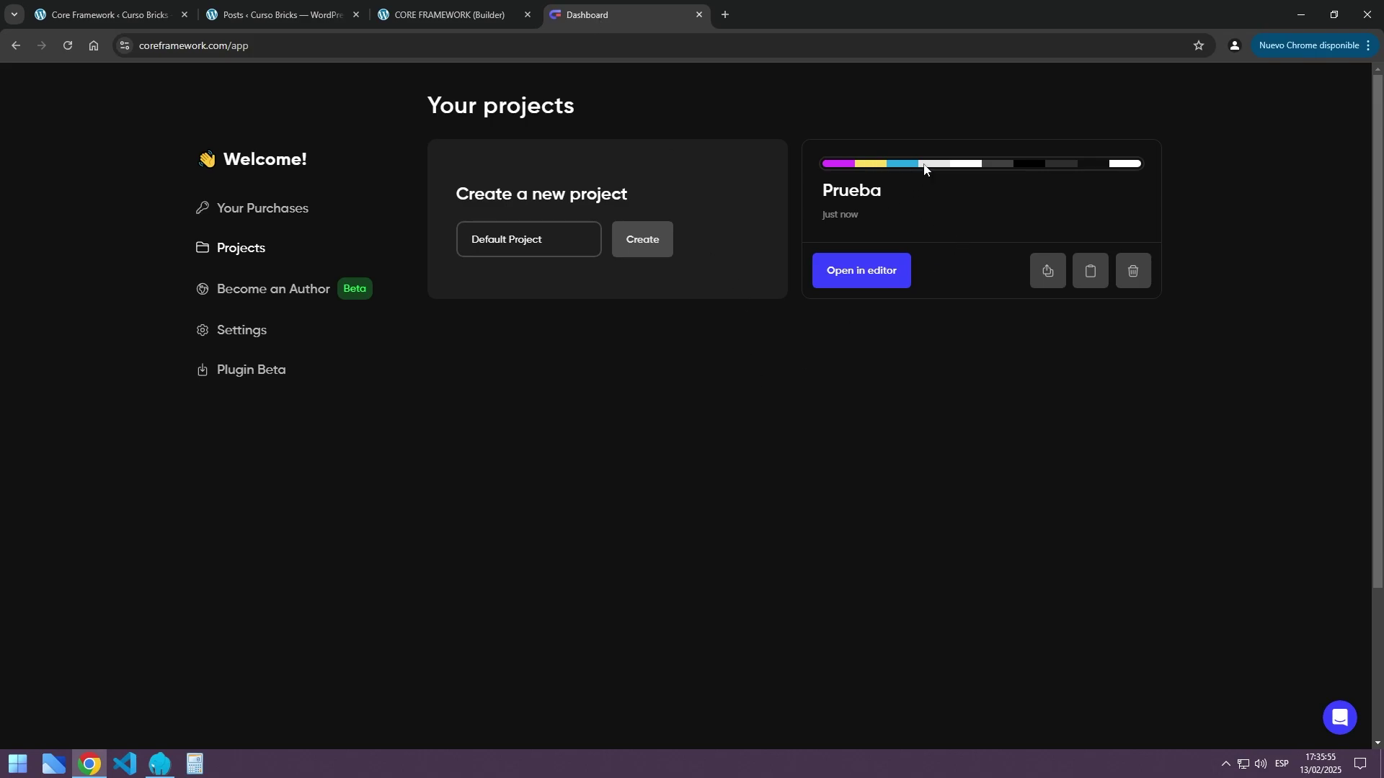
left_click(1046, 278)
left_click(642, 294)
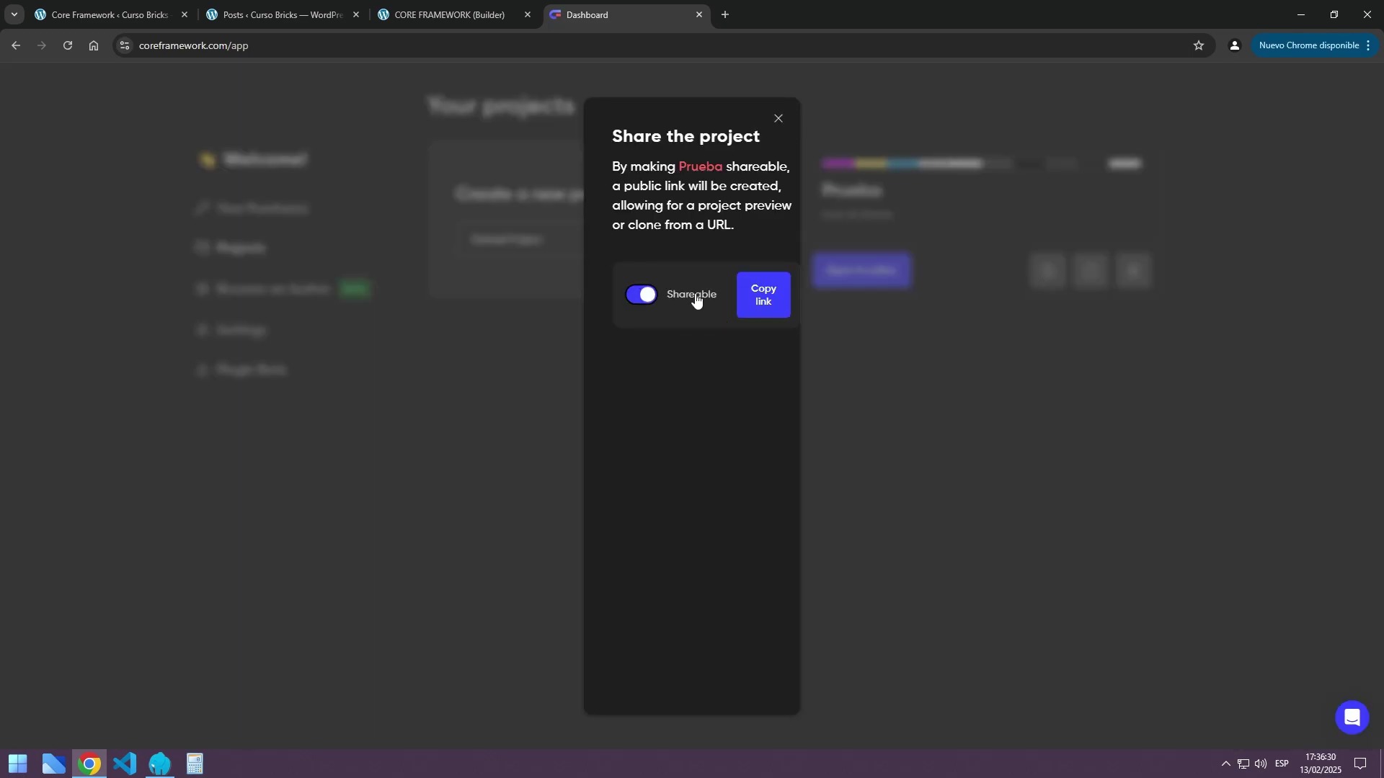
left_click(765, 303)
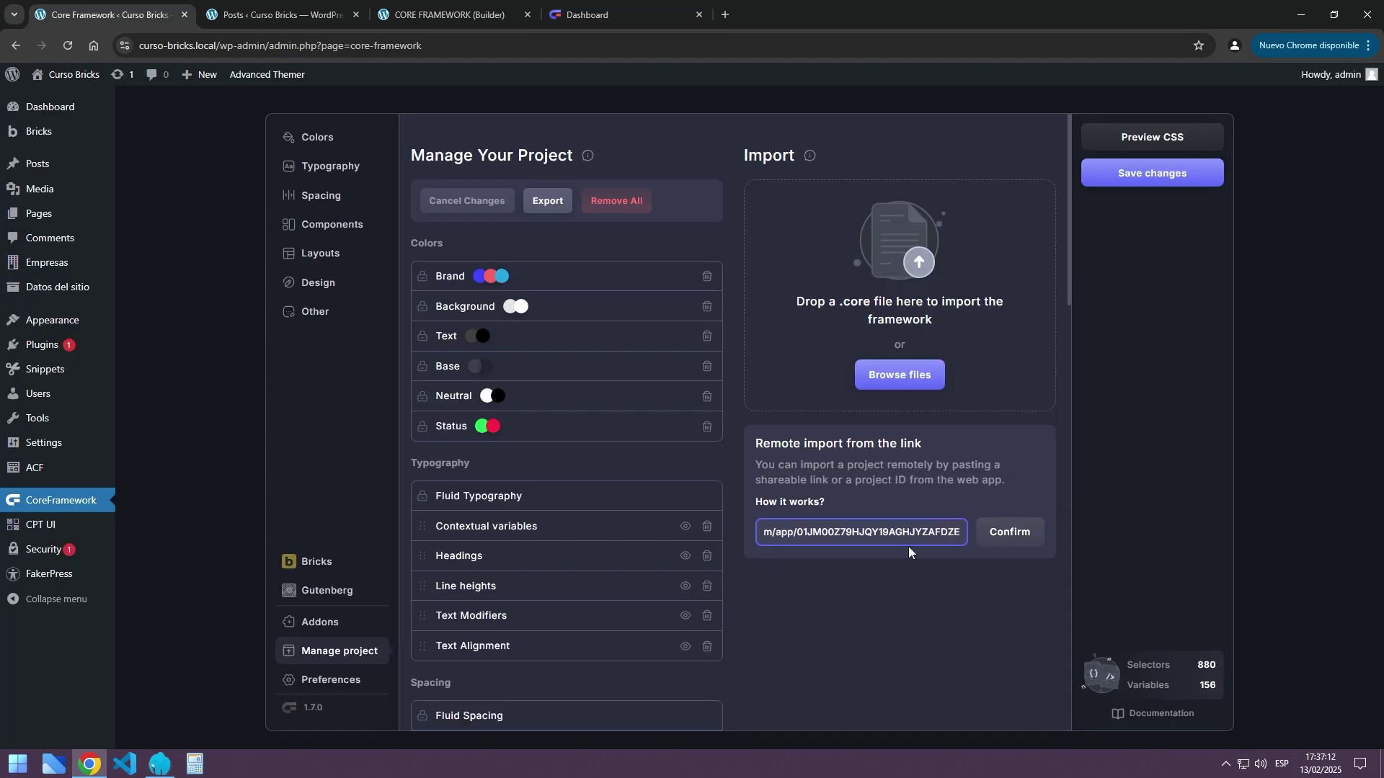
Import the Prueba project remotely from its shareable link, overwriting all current groups, and cancel the changes
left_click(1011, 536)
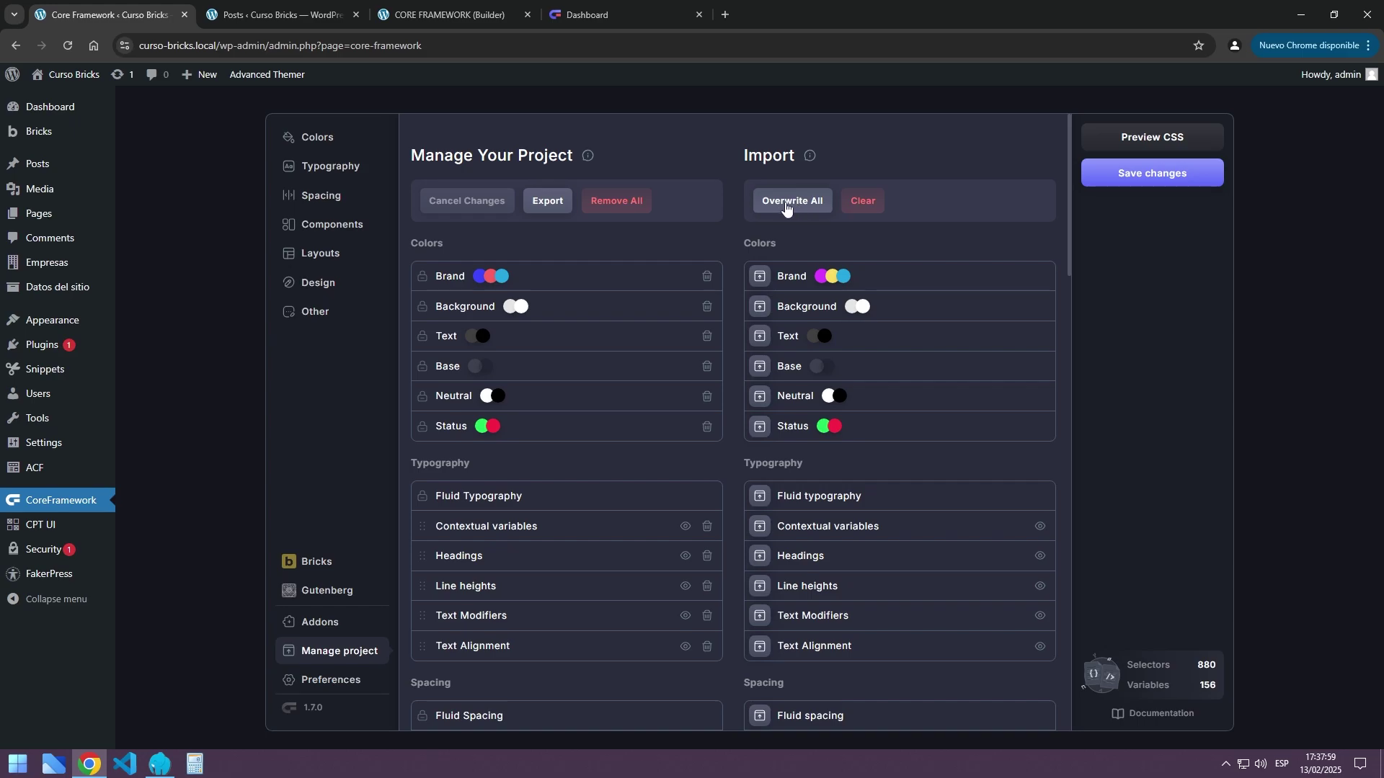
left_click(791, 200)
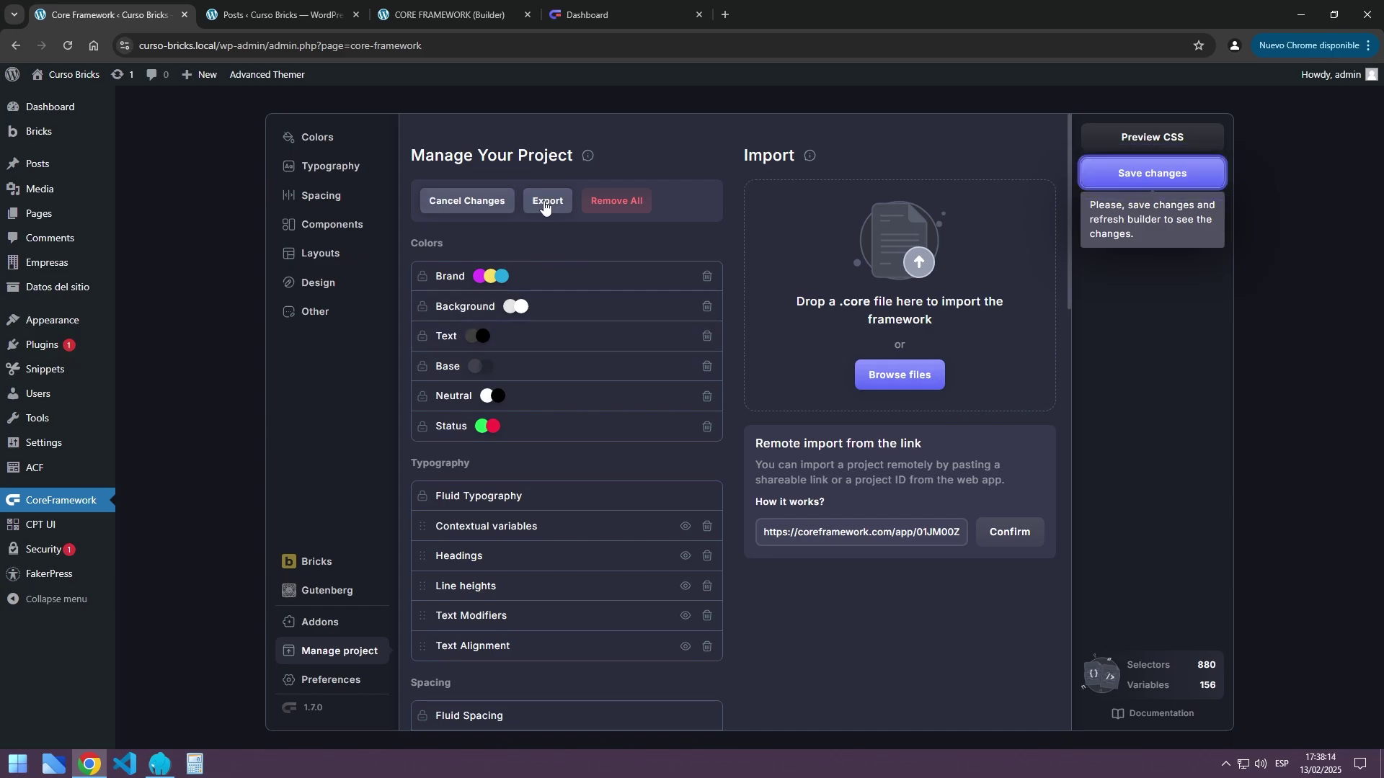
left_click(466, 202)
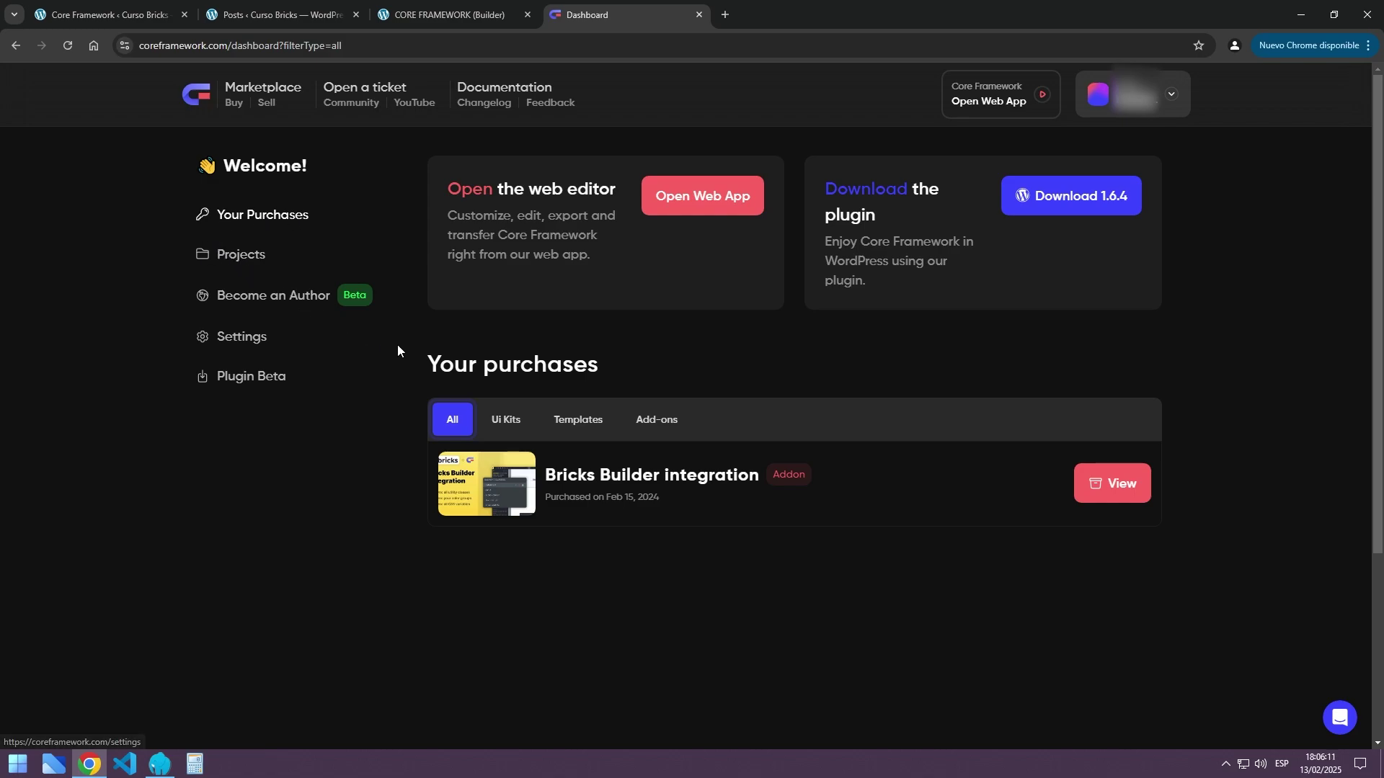
Create a new project named Prueba in the Core Framework web dashboard
left_click_drag(178, 240, 289, 273)
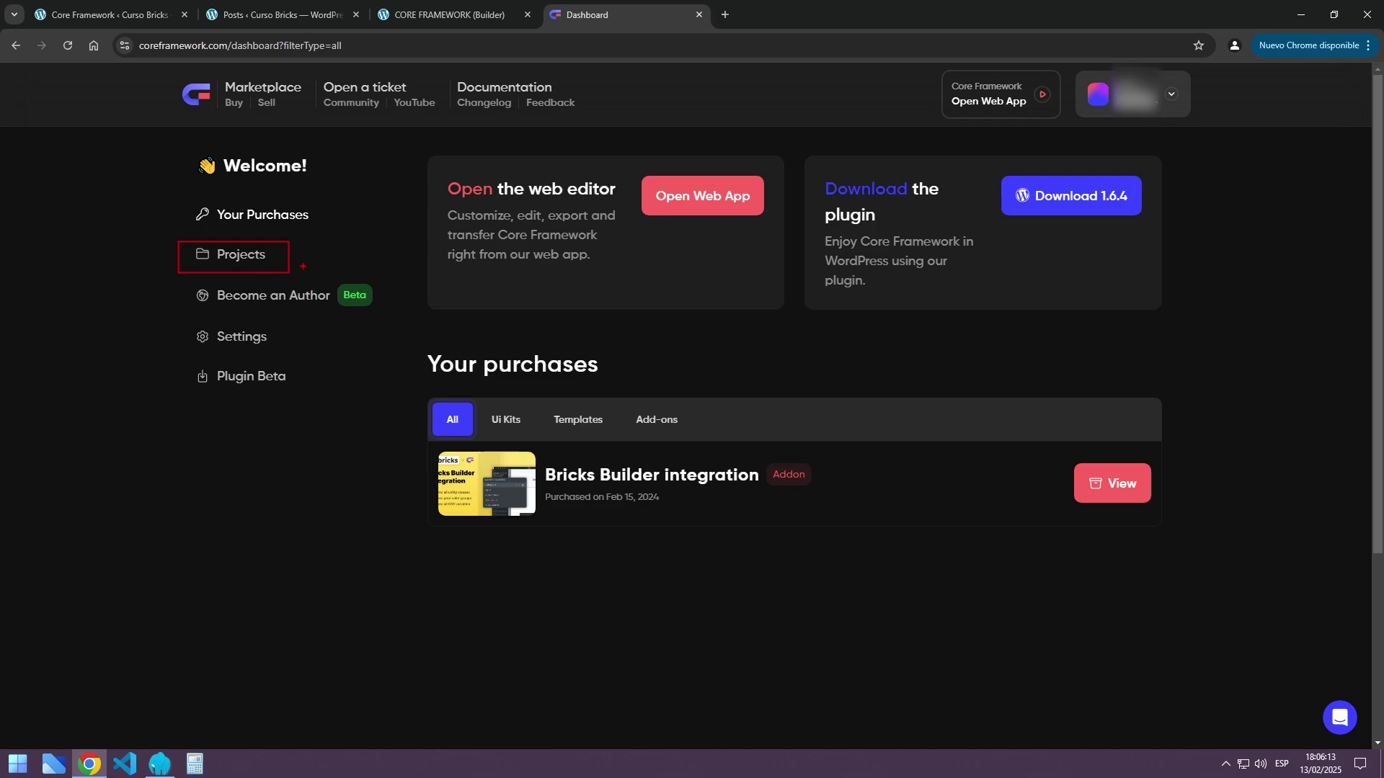
left_click(233, 256)
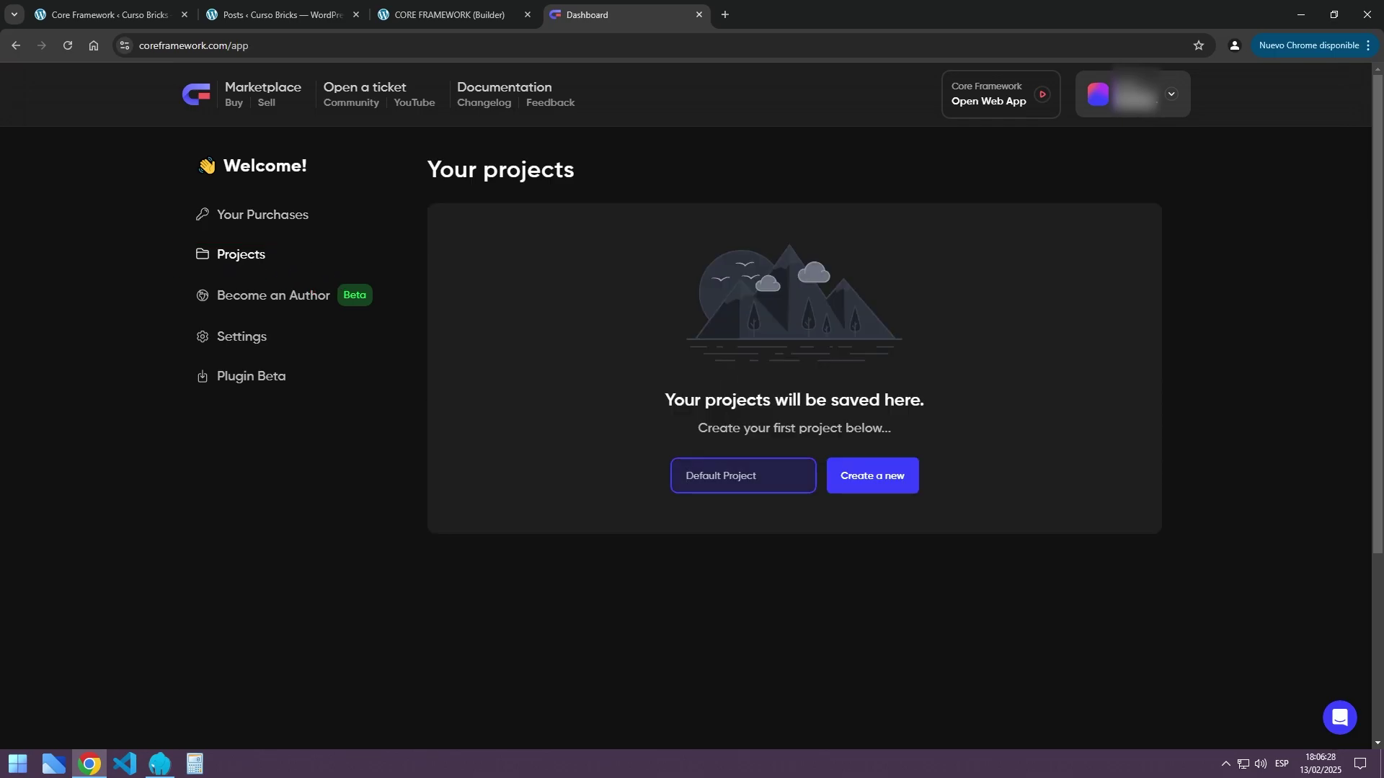
type("Prueba")
left_click(862, 484)
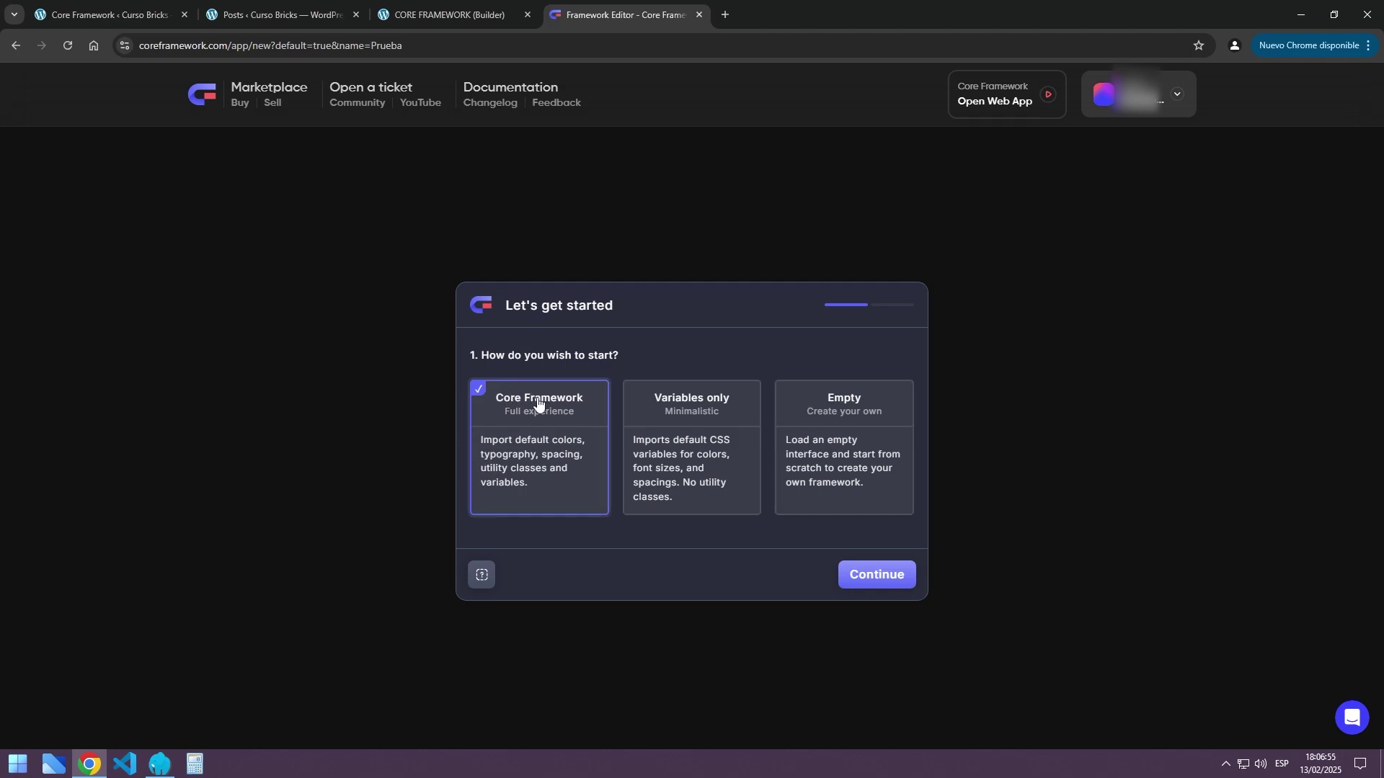
Complete the project setup with the full Core Framework start option, 62.5% root font size and dark mode enabled
left_click(855, 574)
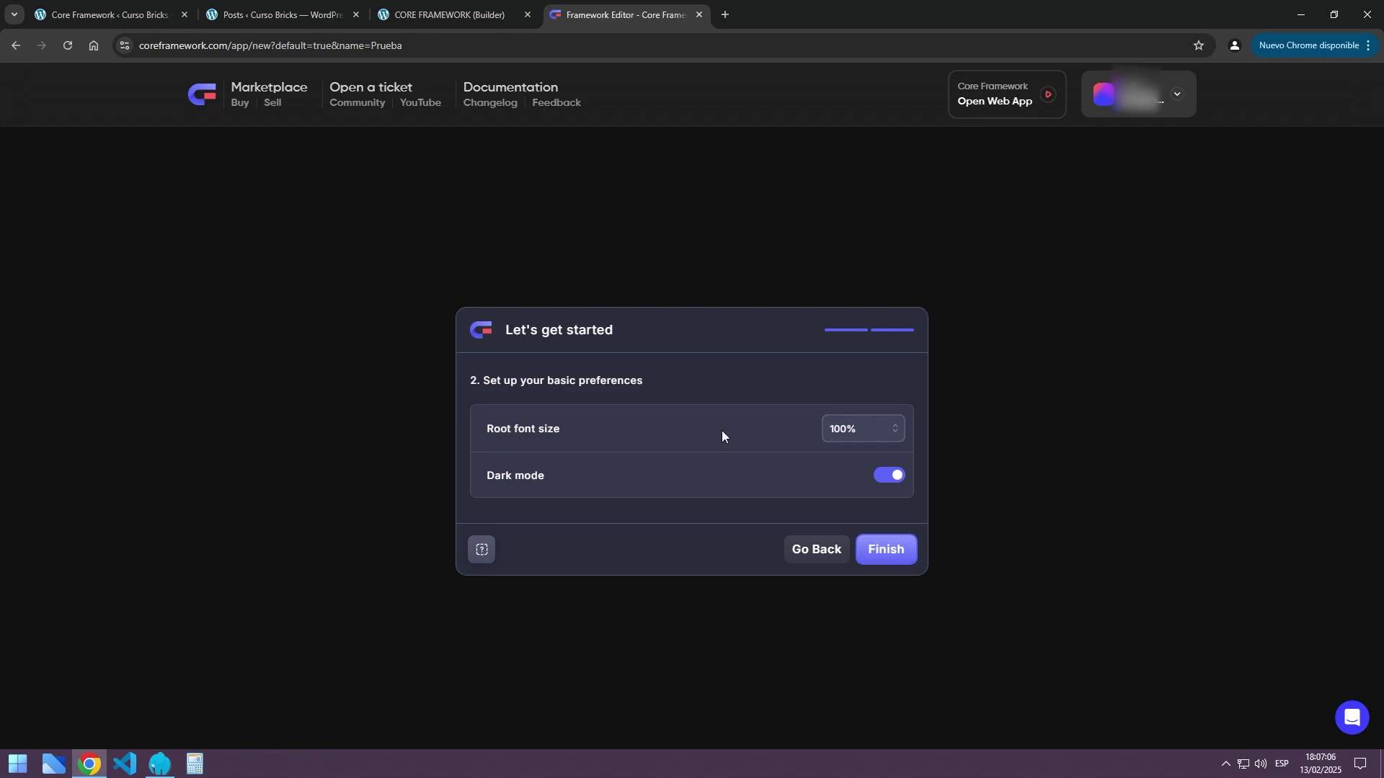
left_click(856, 432)
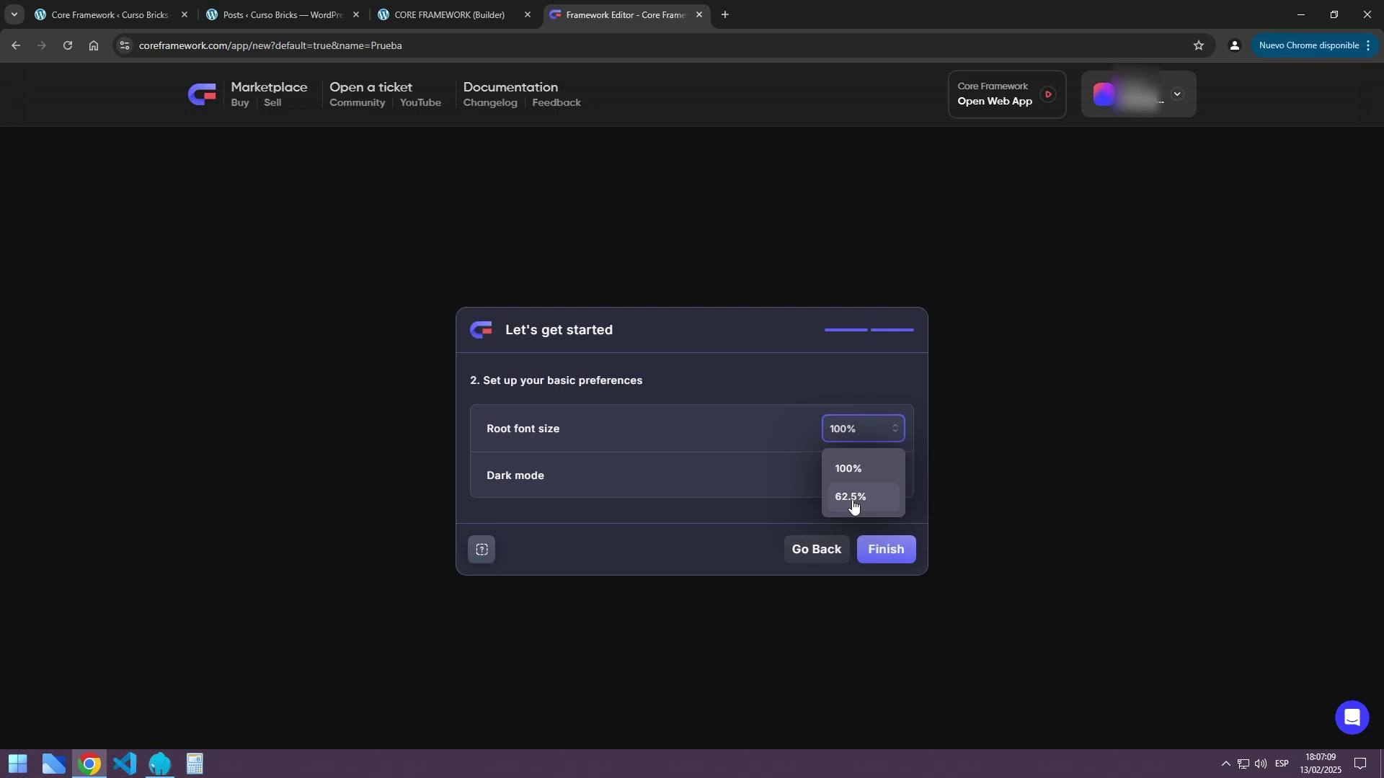
left_click(845, 499)
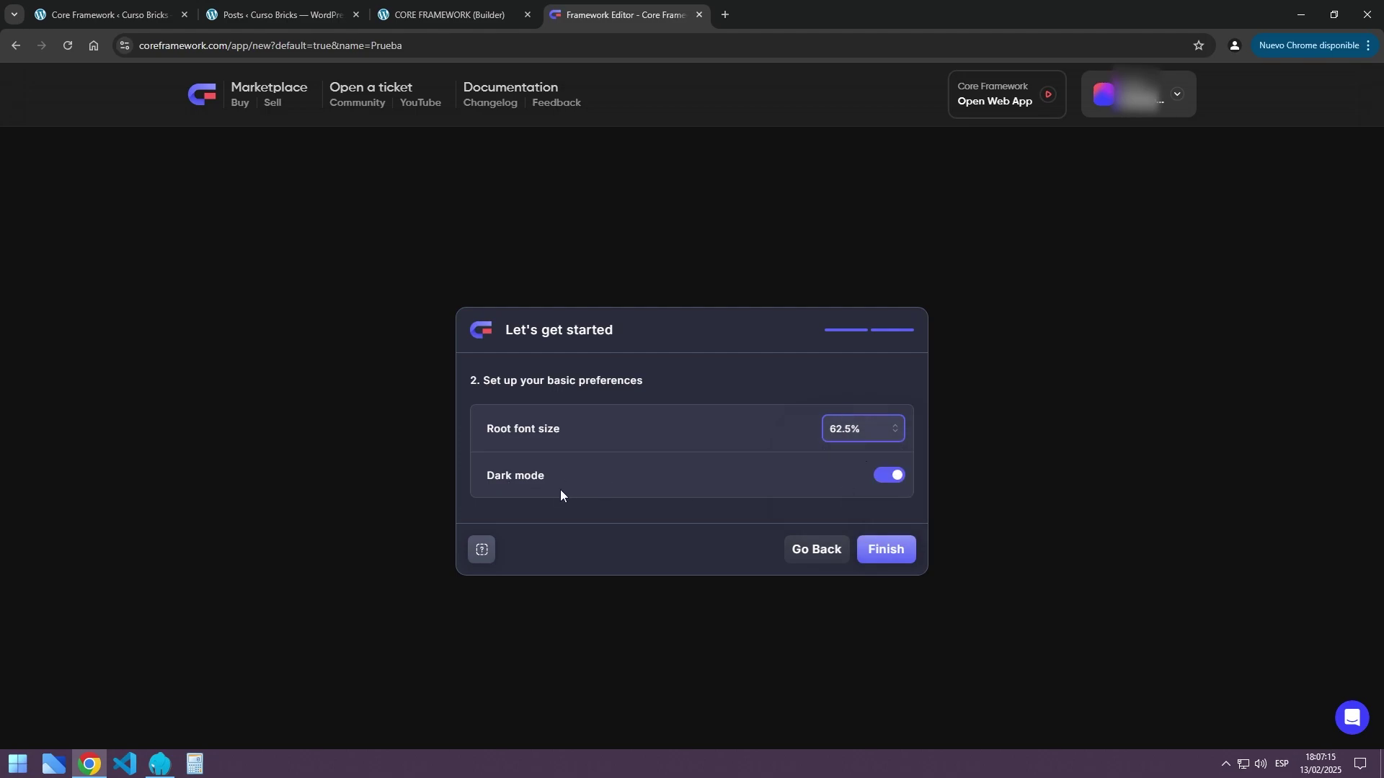
left_click(890, 560)
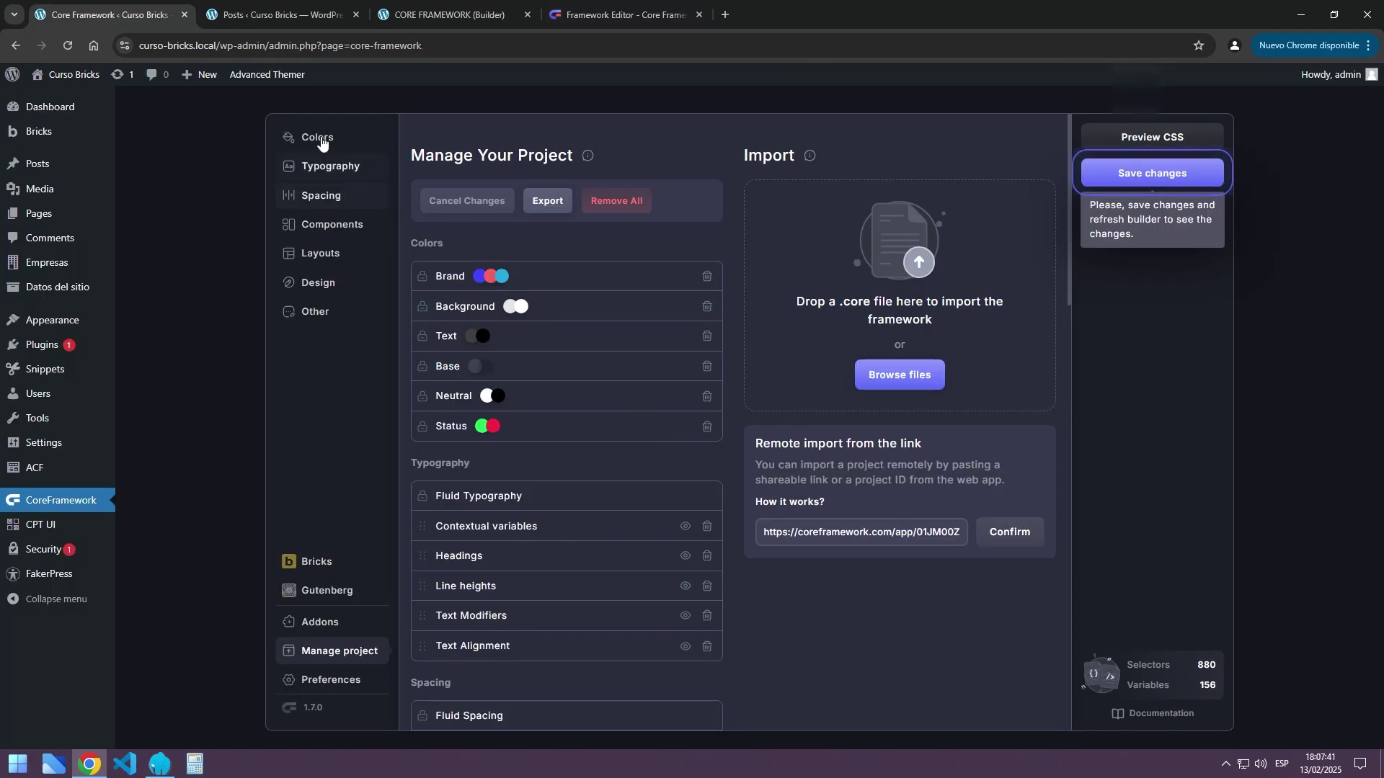
Compare the WordPress plugin's colors with the web project's, and set the web project's primary brand color to hsla(156, 100%, 62%, 1)
left_click(313, 141)
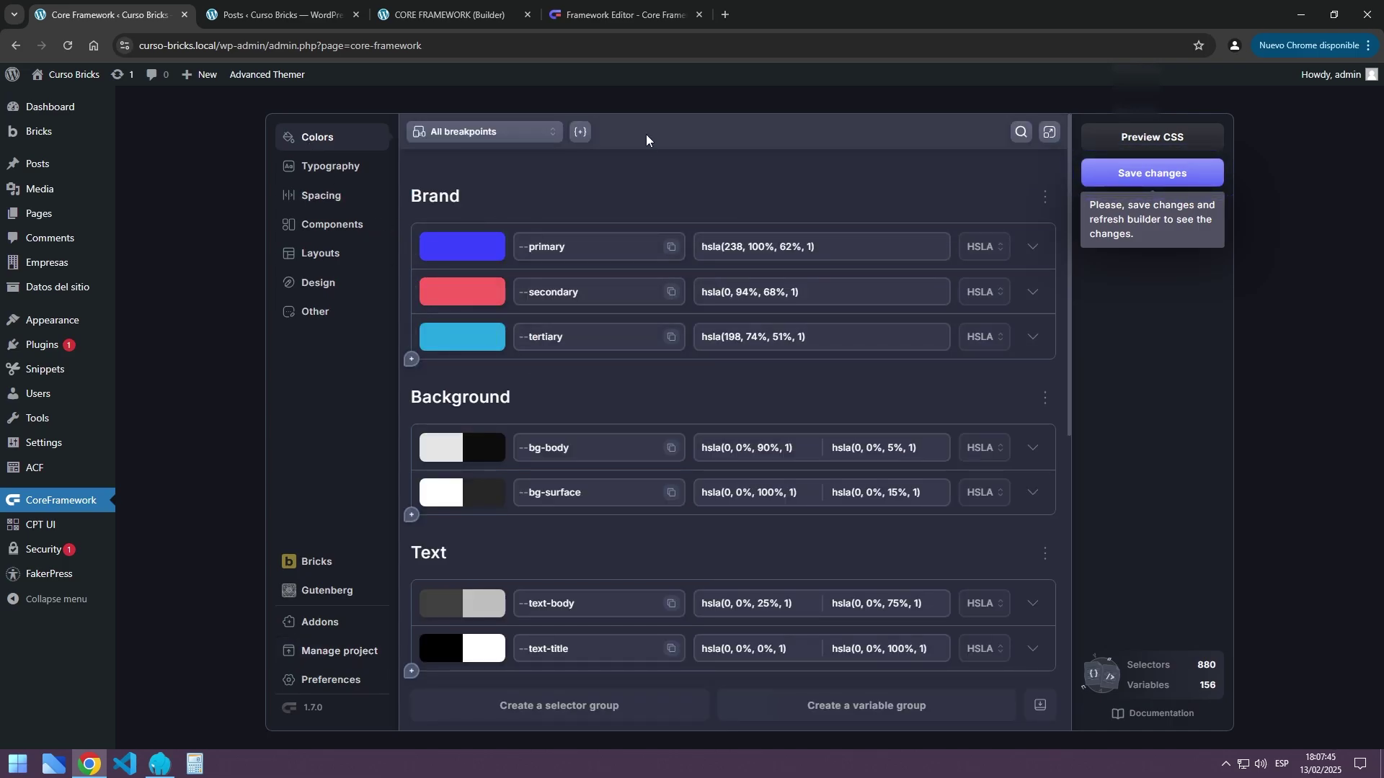
left_click(583, 13)
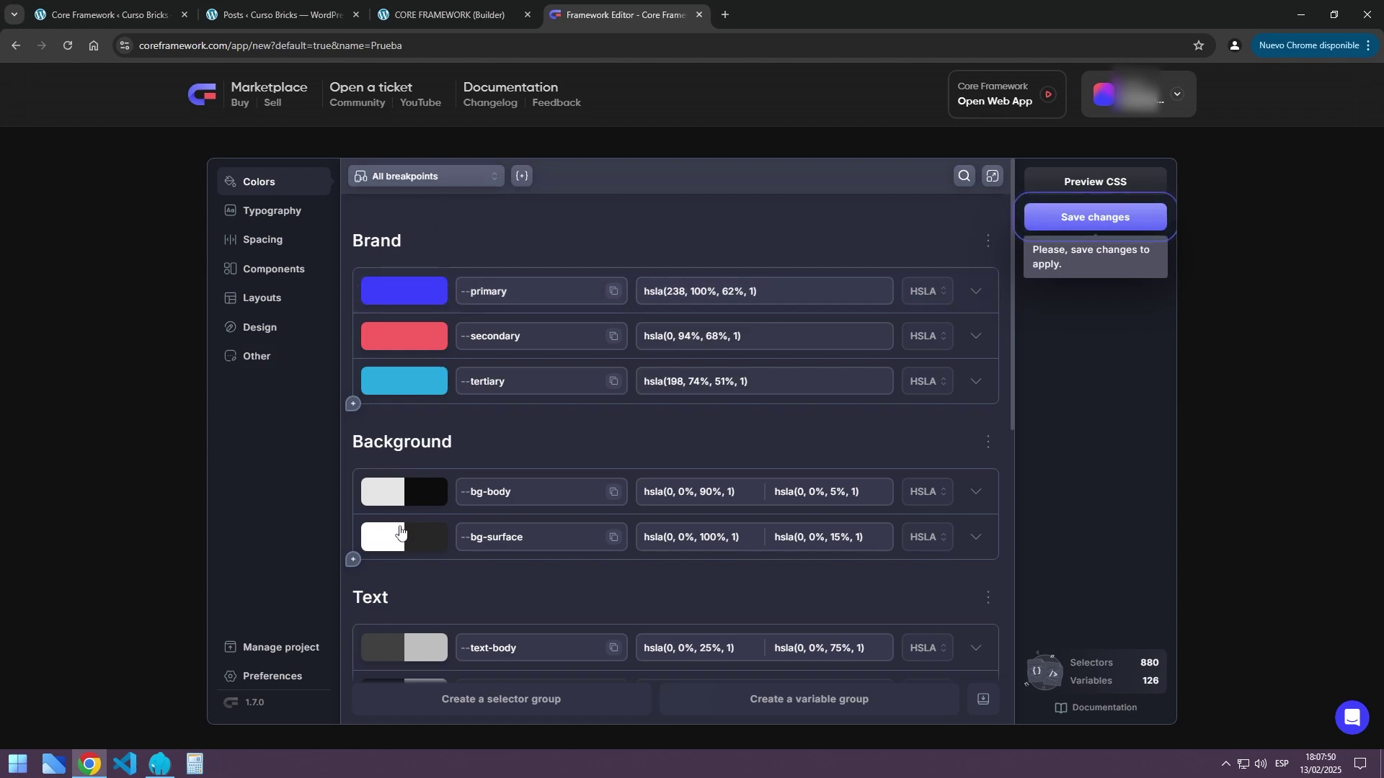
left_click(405, 298)
left_click_drag(382, 366, 381, 412)
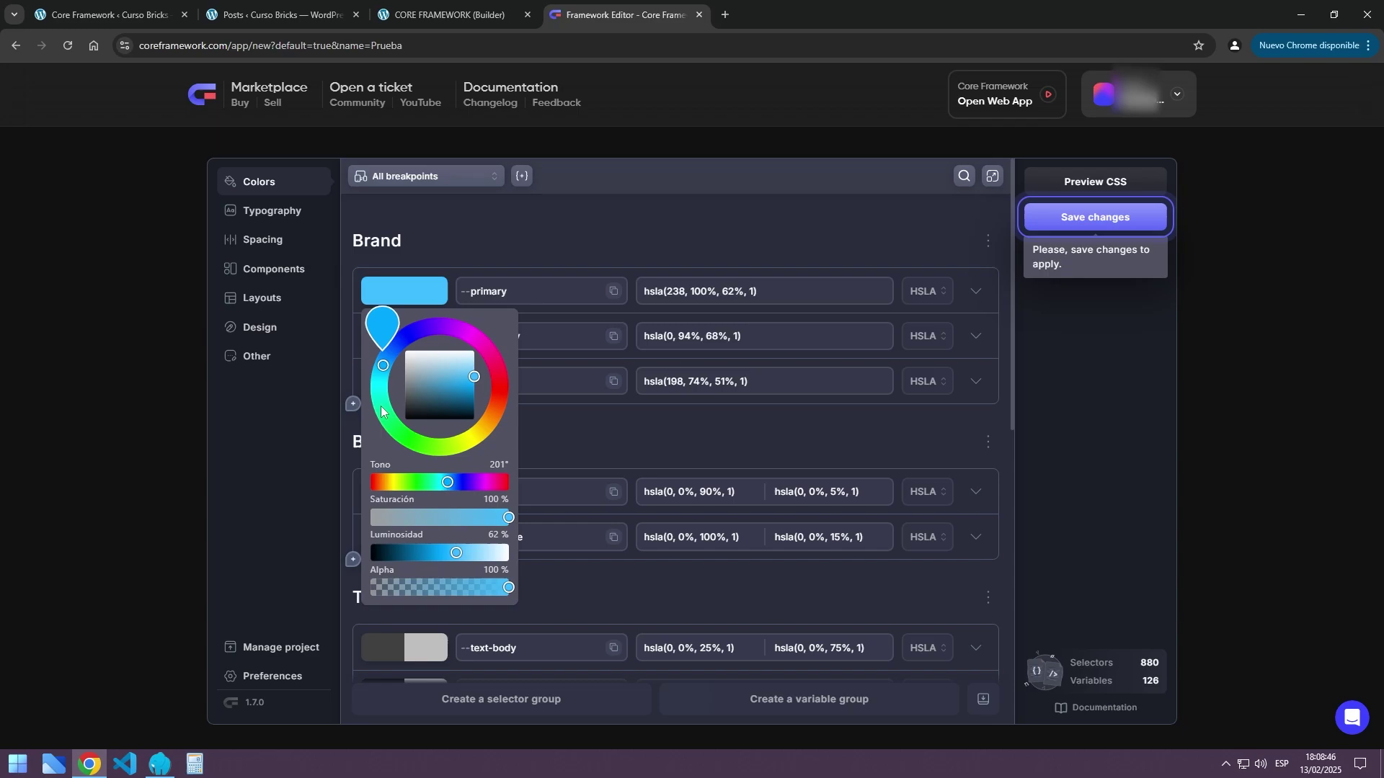
left_click(487, 235)
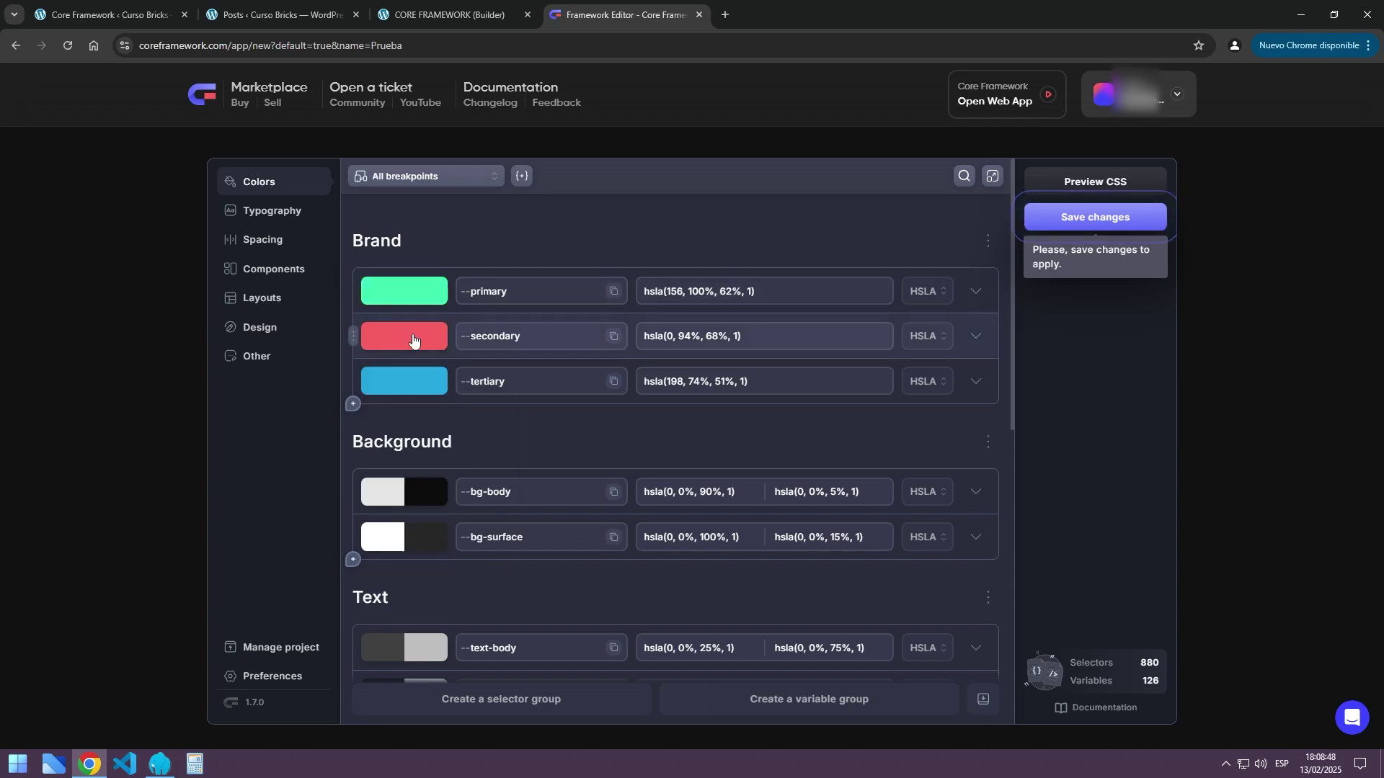
Set the web project's secondary brand color to hsla(284, 94%, 68%, 1) and save the changes
left_click(413, 339)
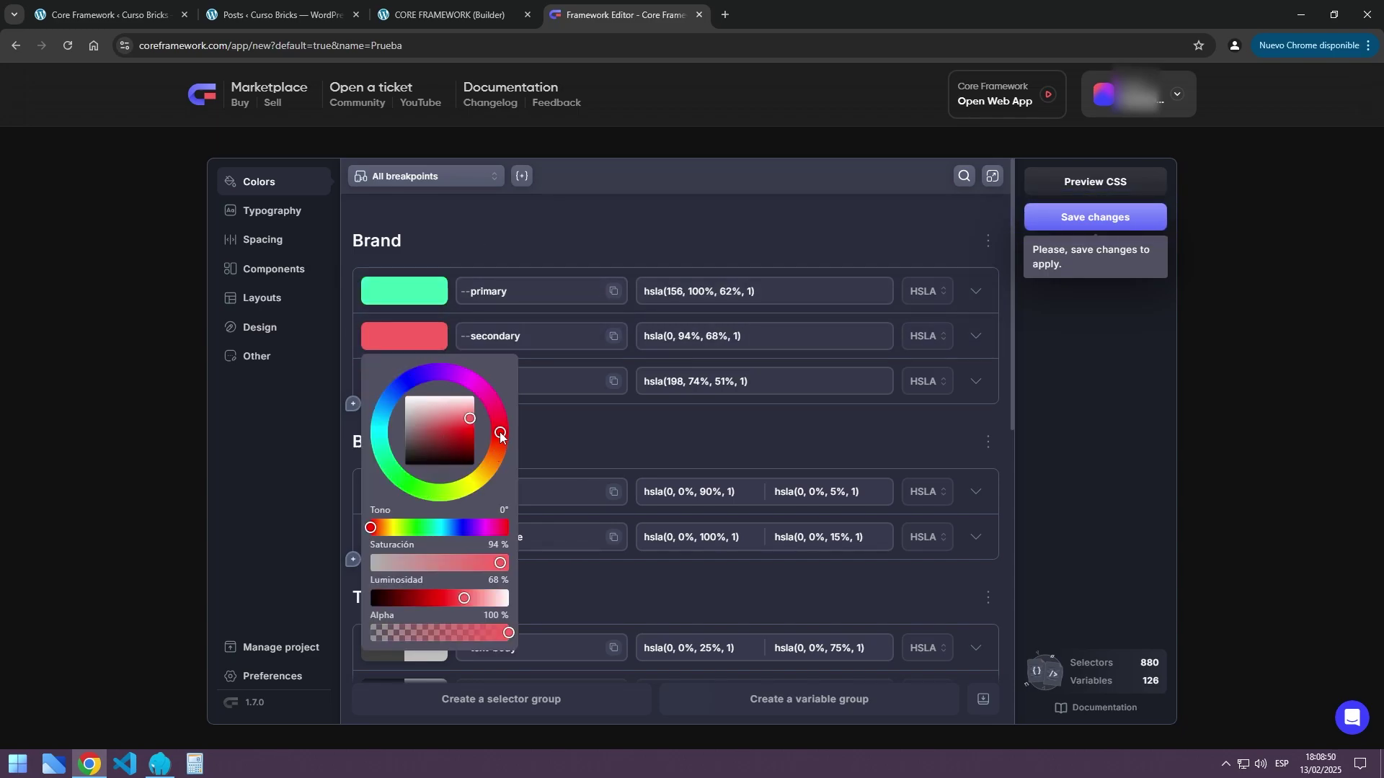
left_click_drag(501, 436, 452, 377)
left_click(970, 245)
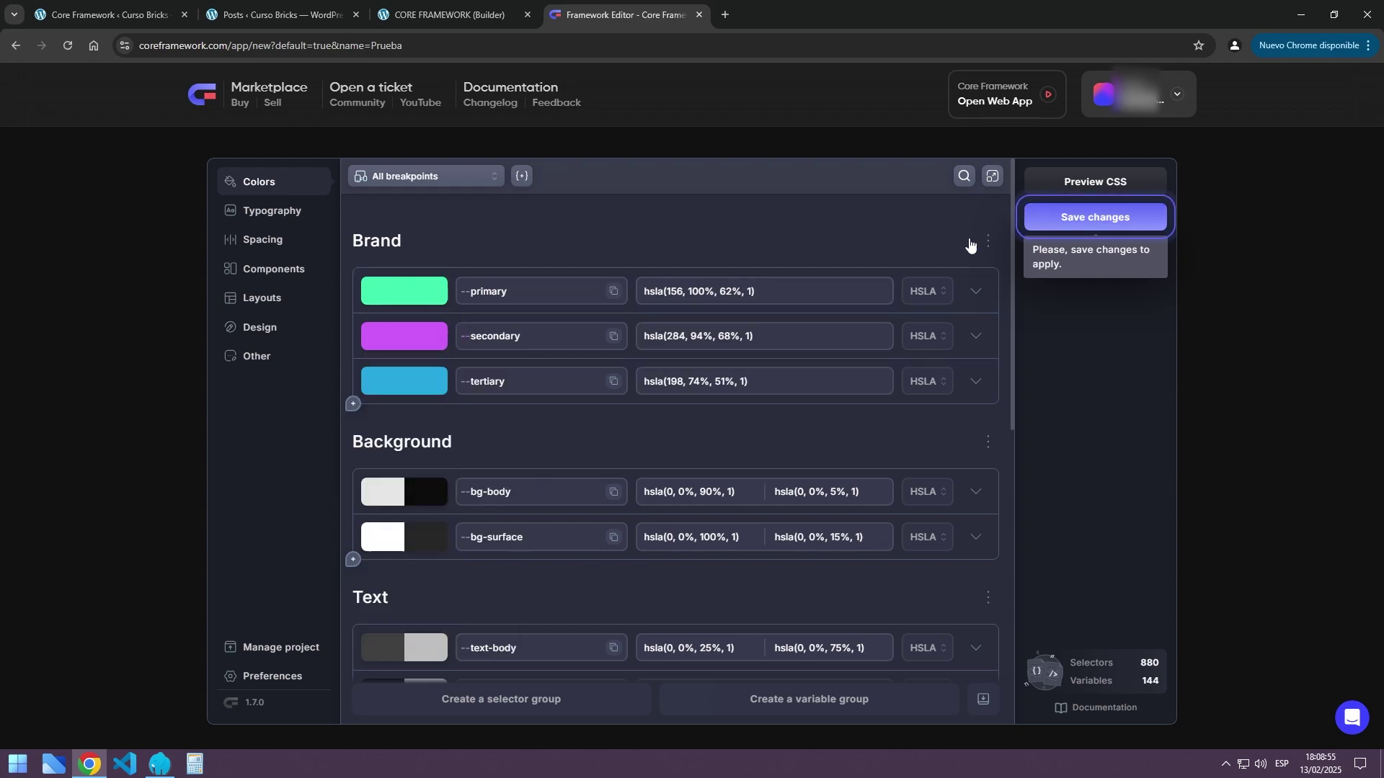
left_click(1076, 222)
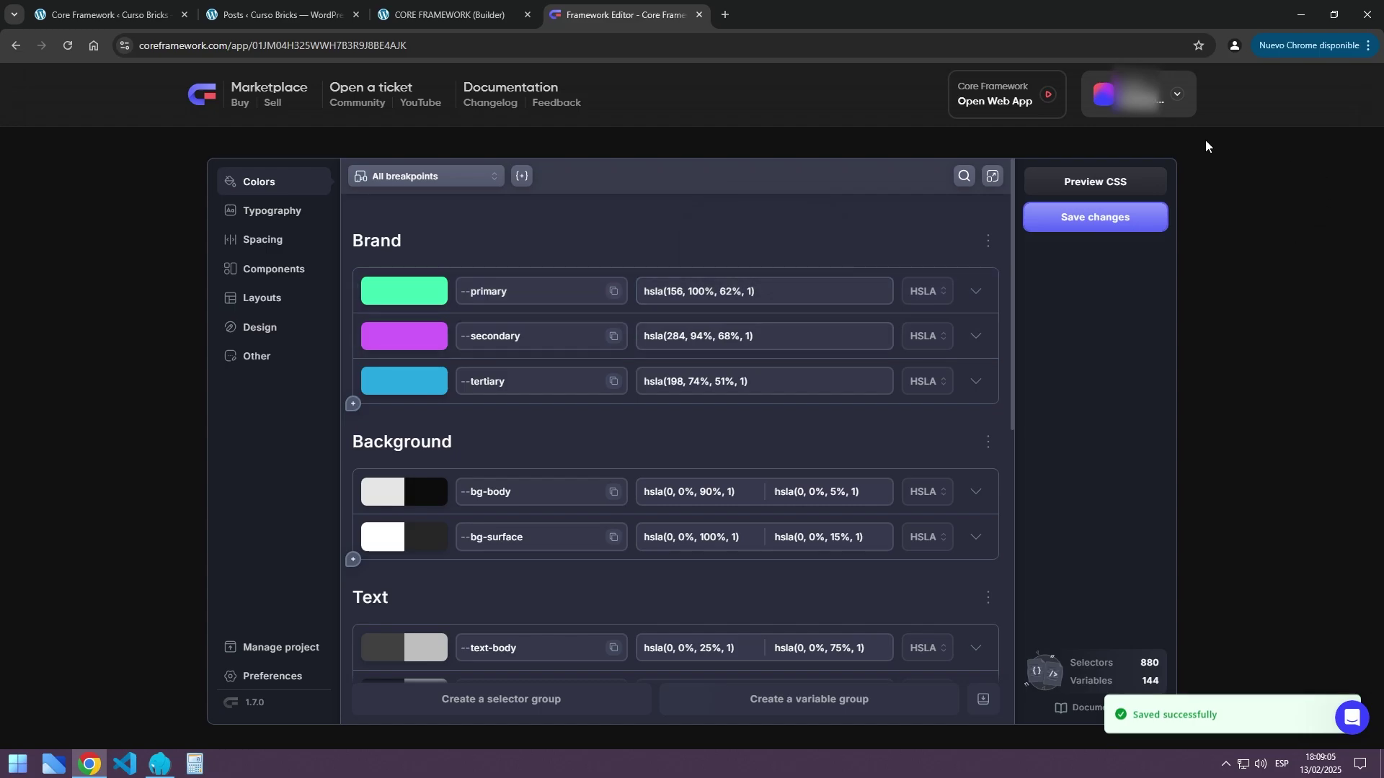
Leave the editor for the account dashboard and open its project list
left_click(1179, 97)
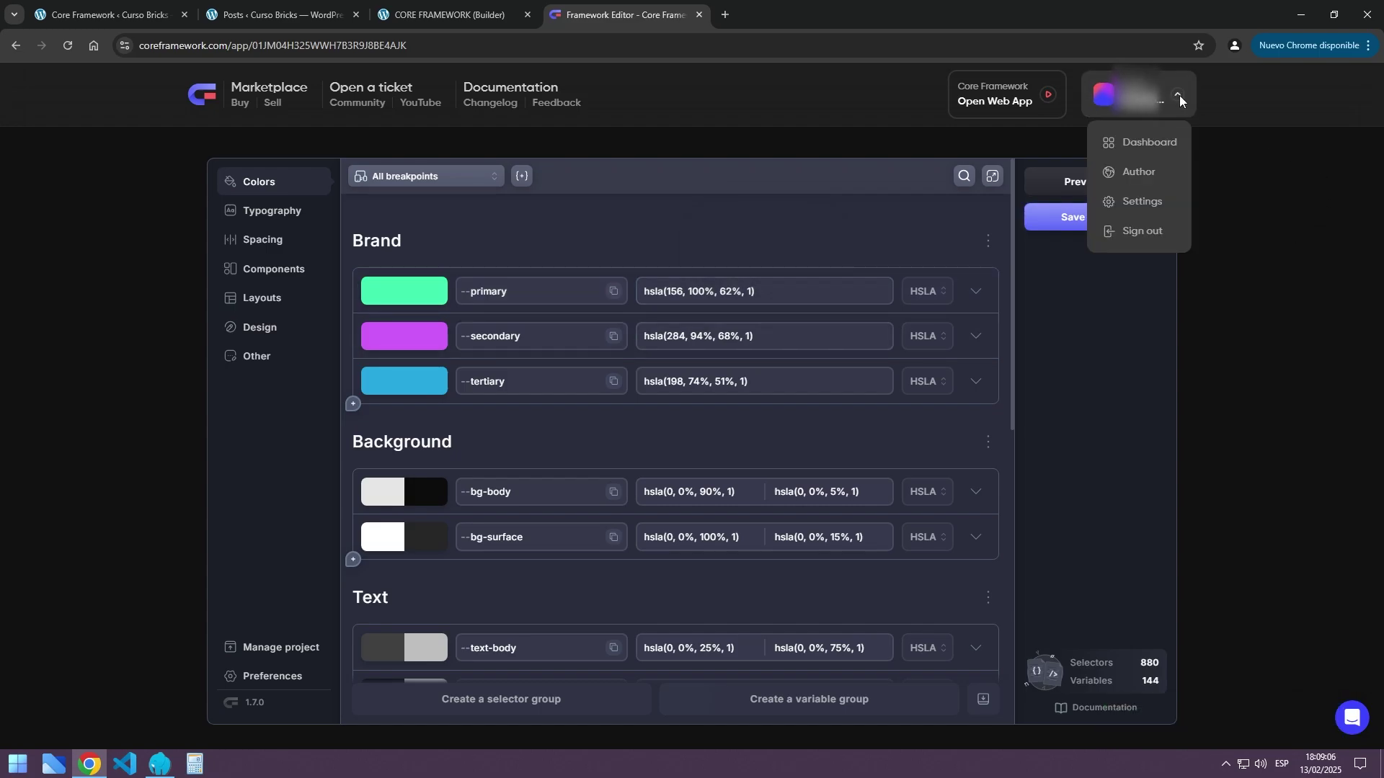
left_click(1147, 144)
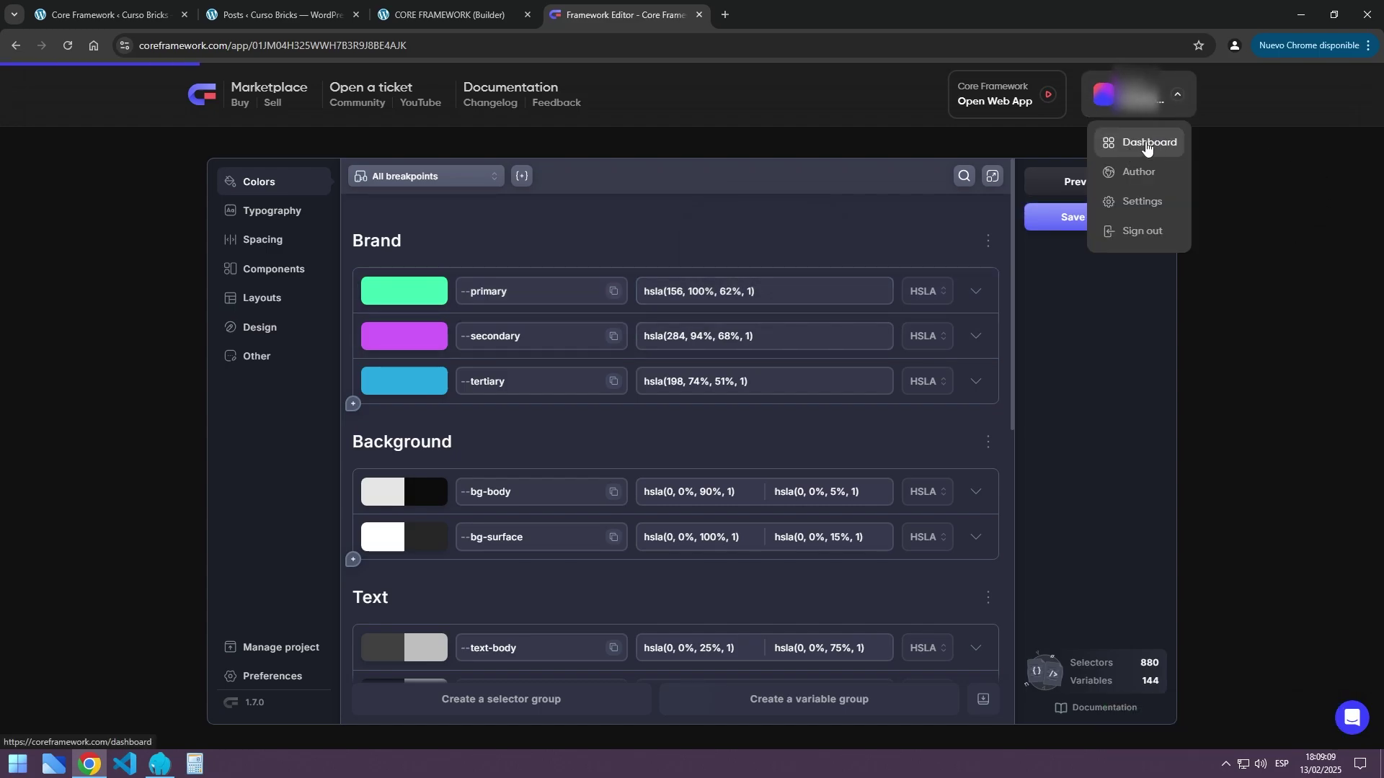
left_click(236, 251)
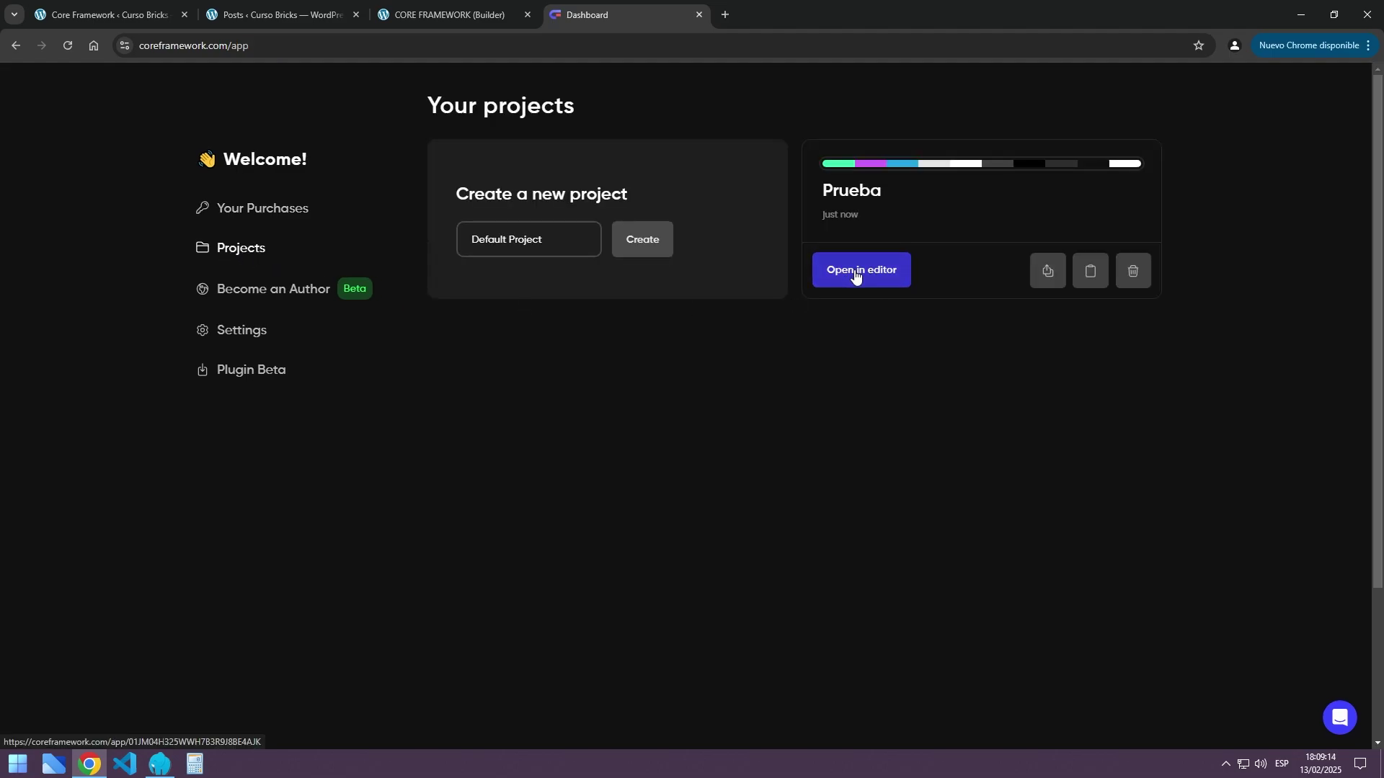
Make the Prueba project shareable through a public link and open it in the editor
left_click(1047, 274)
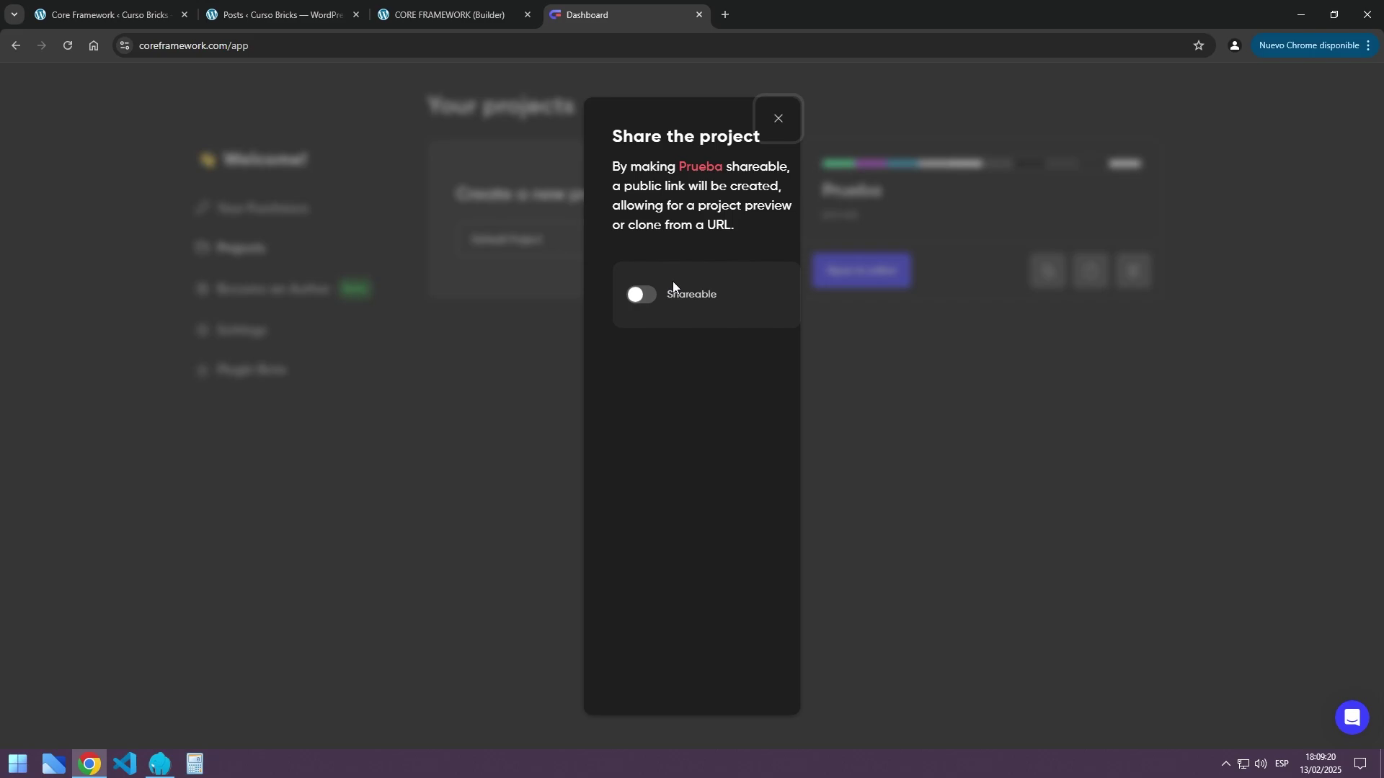
left_click(635, 294)
left_click(641, 297)
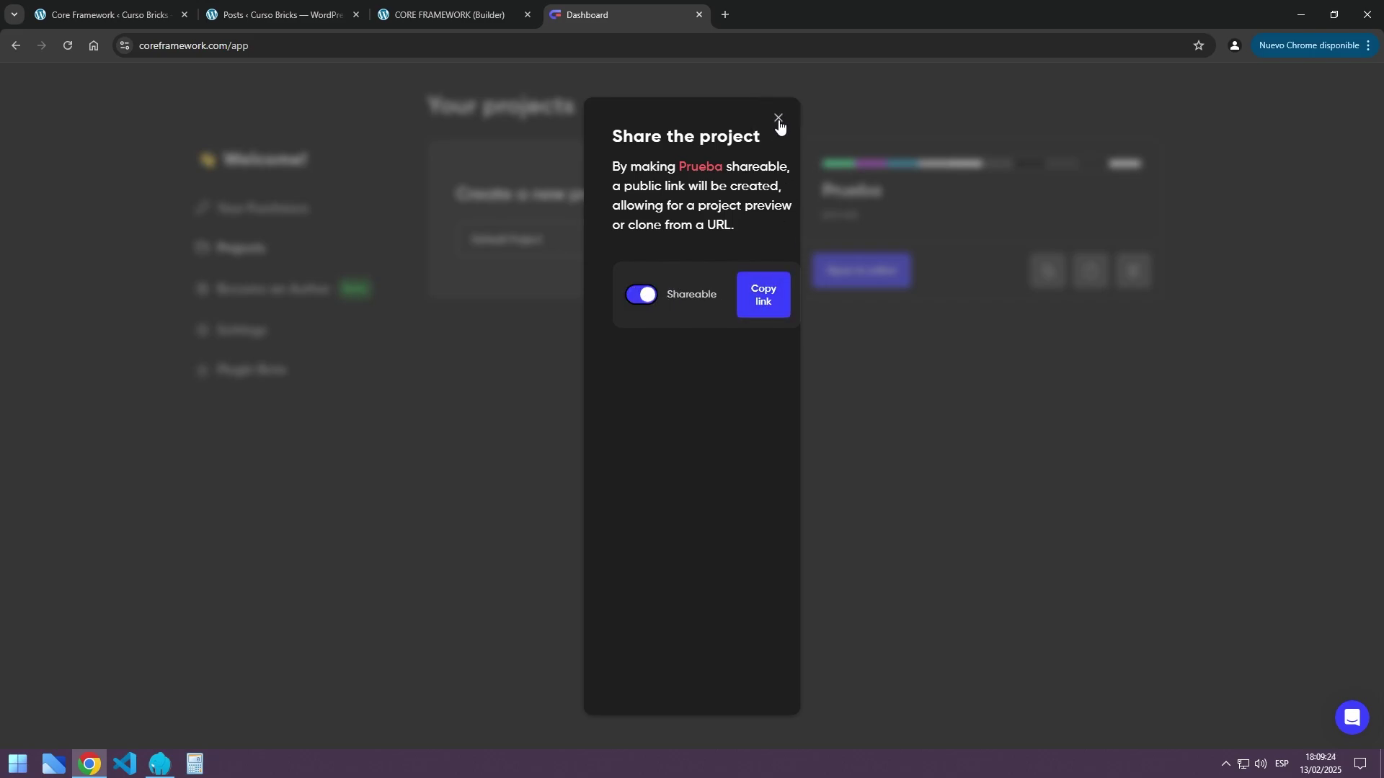
left_click(778, 120)
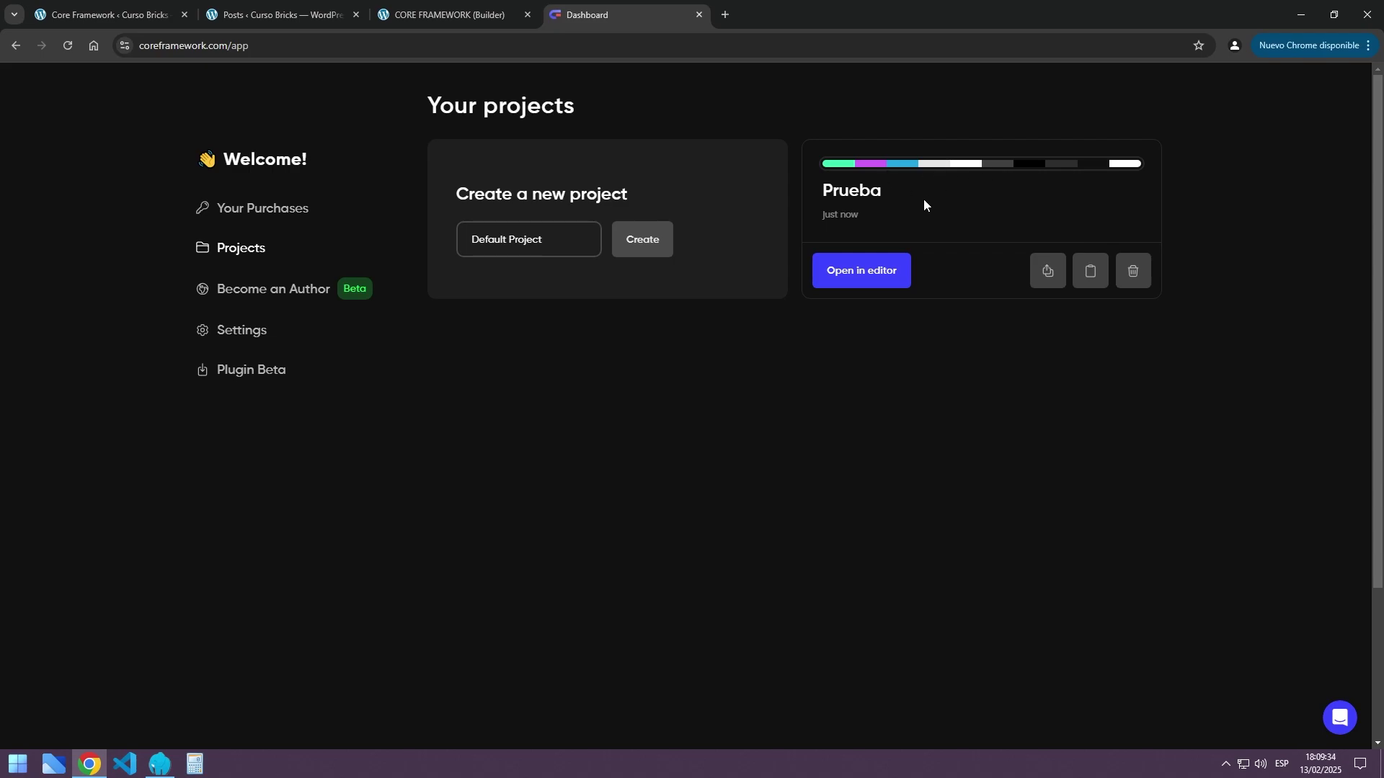
left_click(870, 279)
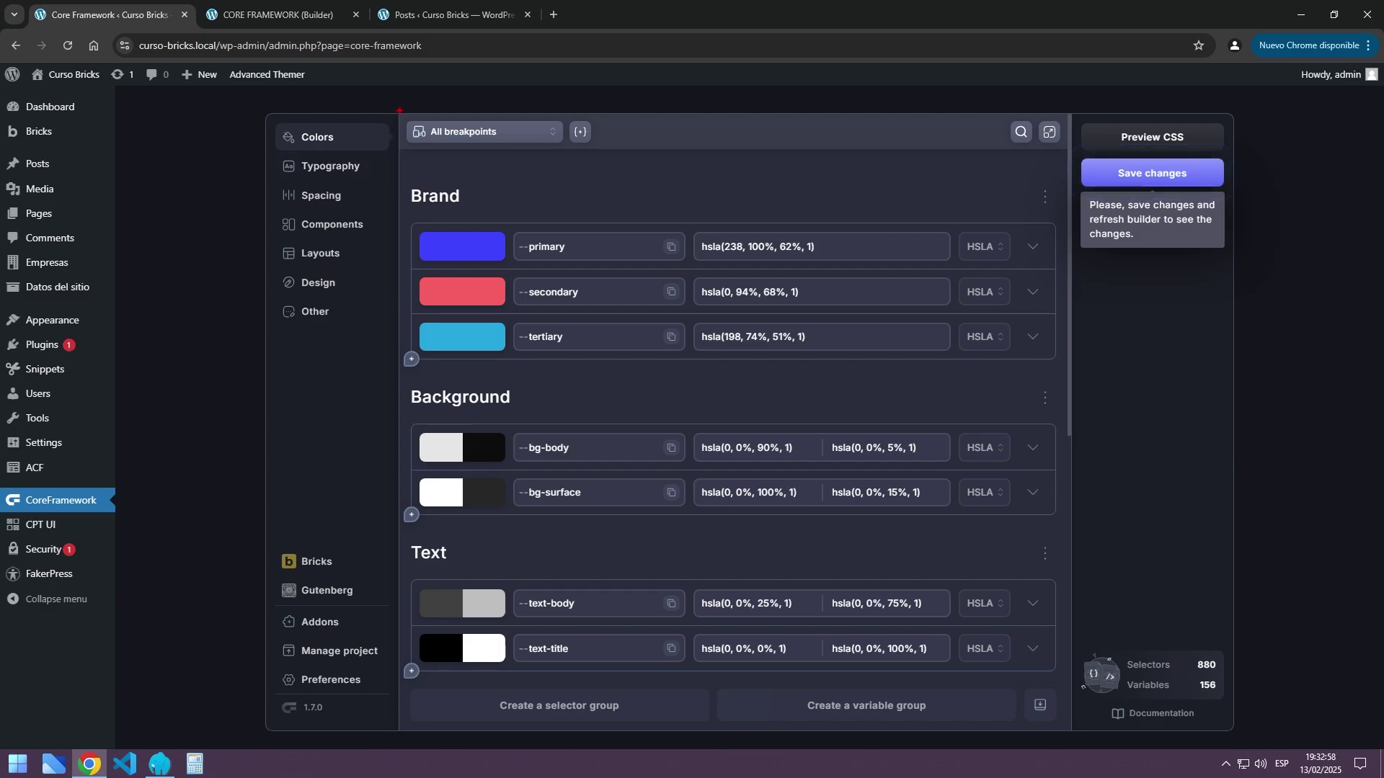
View the list of breakpoints available in the WordPress Core Framework plugin without selecting one
left_click_drag(398, 110, 590, 160)
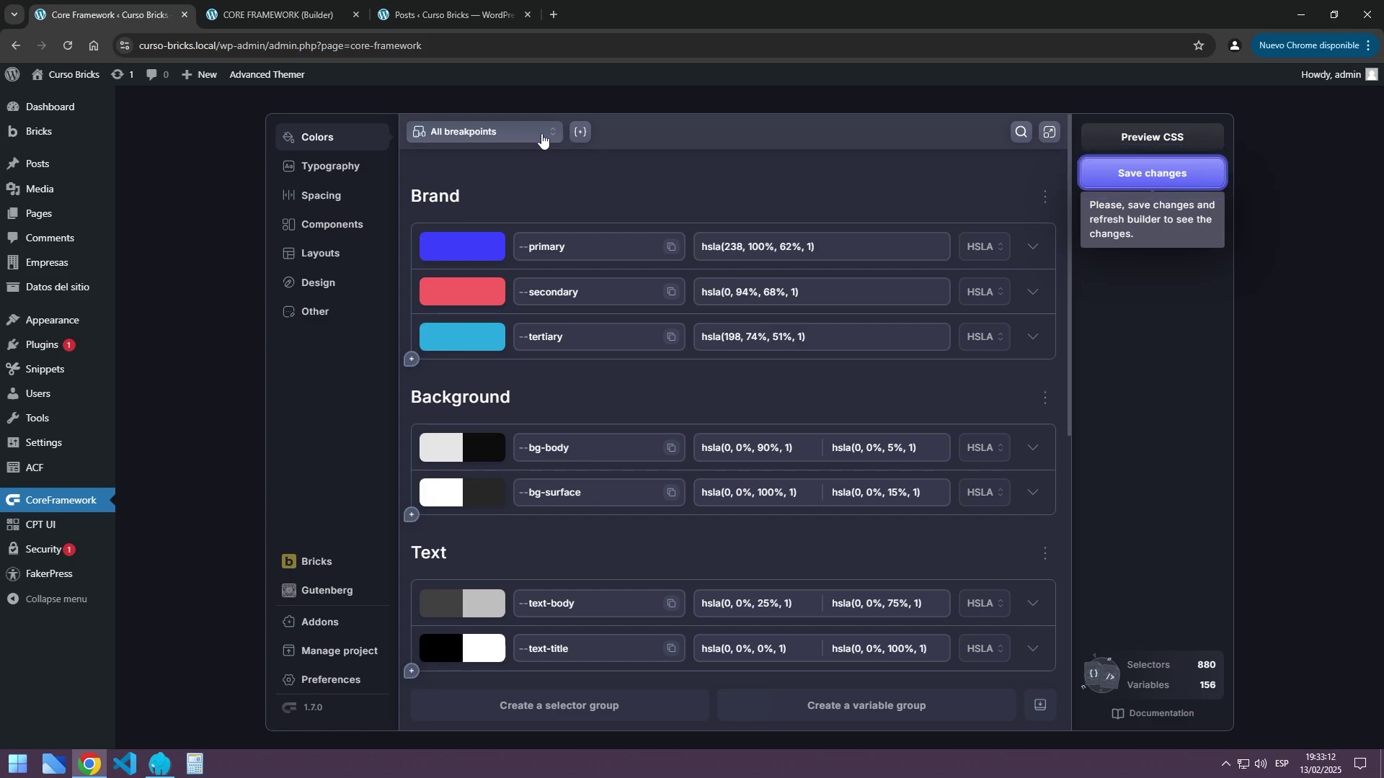
left_click(536, 138)
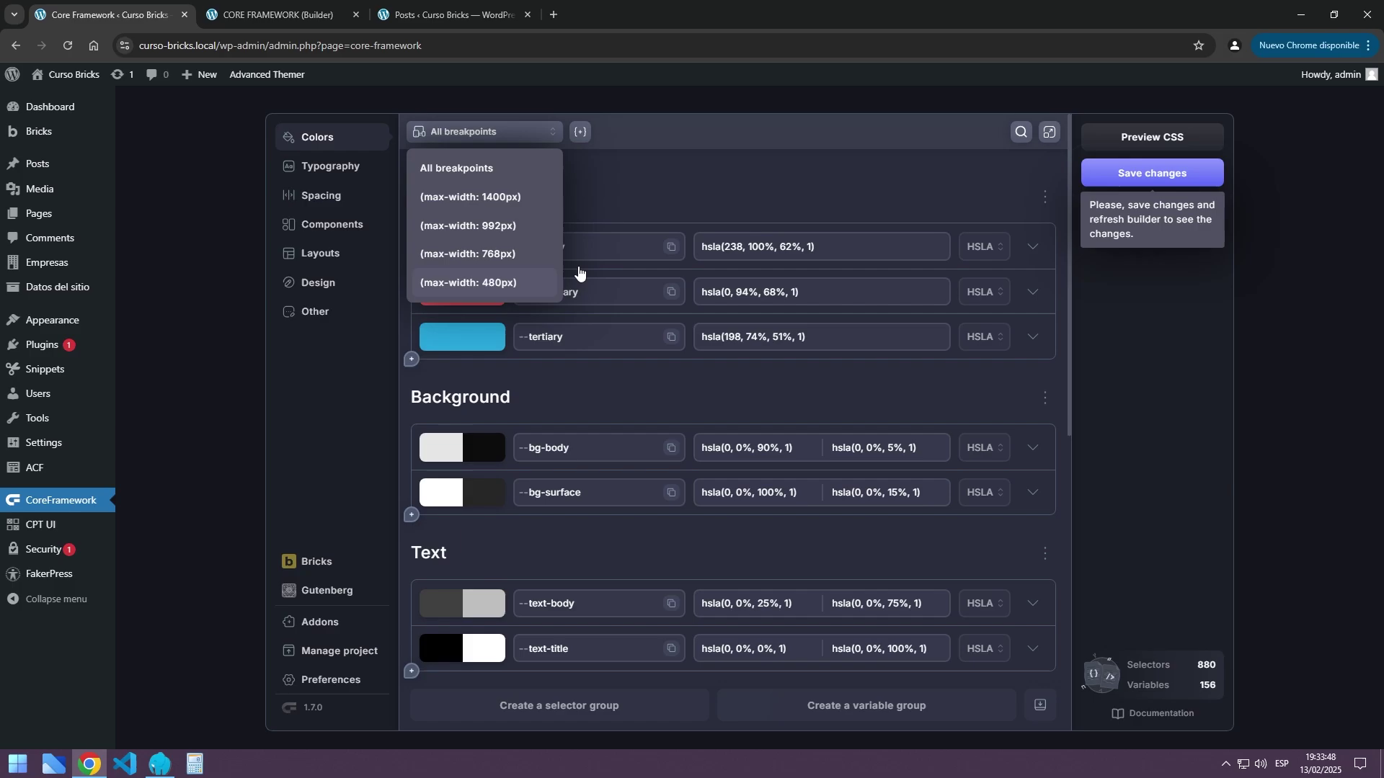
left_click(576, 268)
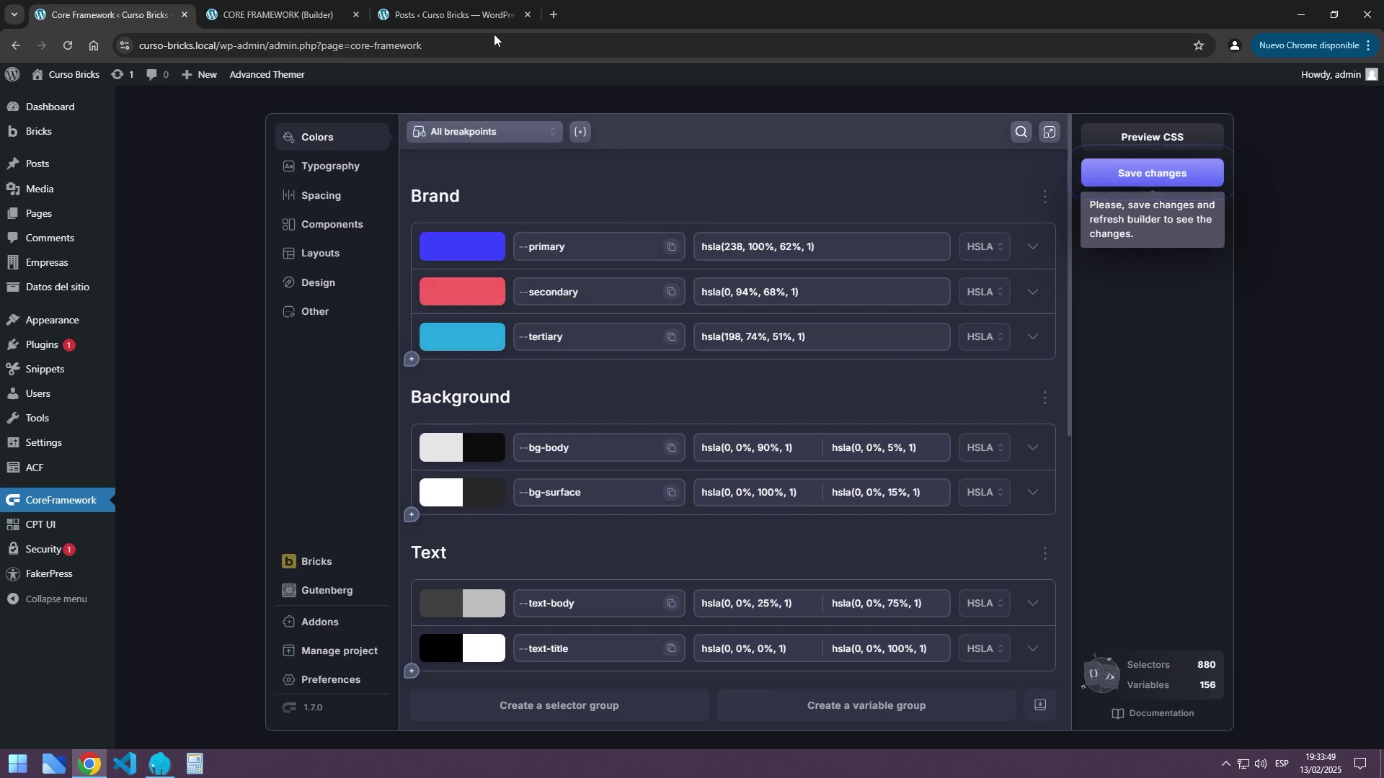
Open the Desktop base breakpoint's settings in the Bricks builder's breakpoint manager
left_click(282, 15)
left_click(604, 80)
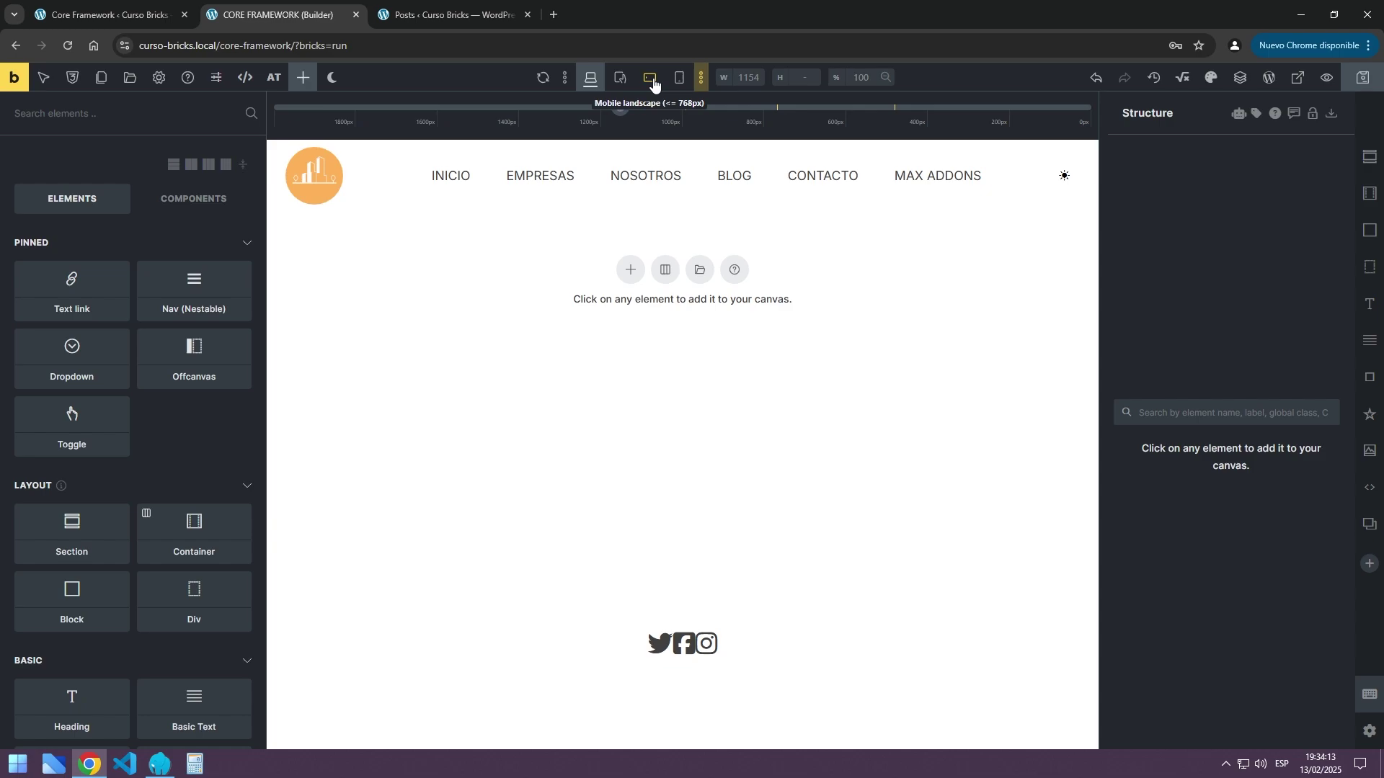
left_click(566, 79)
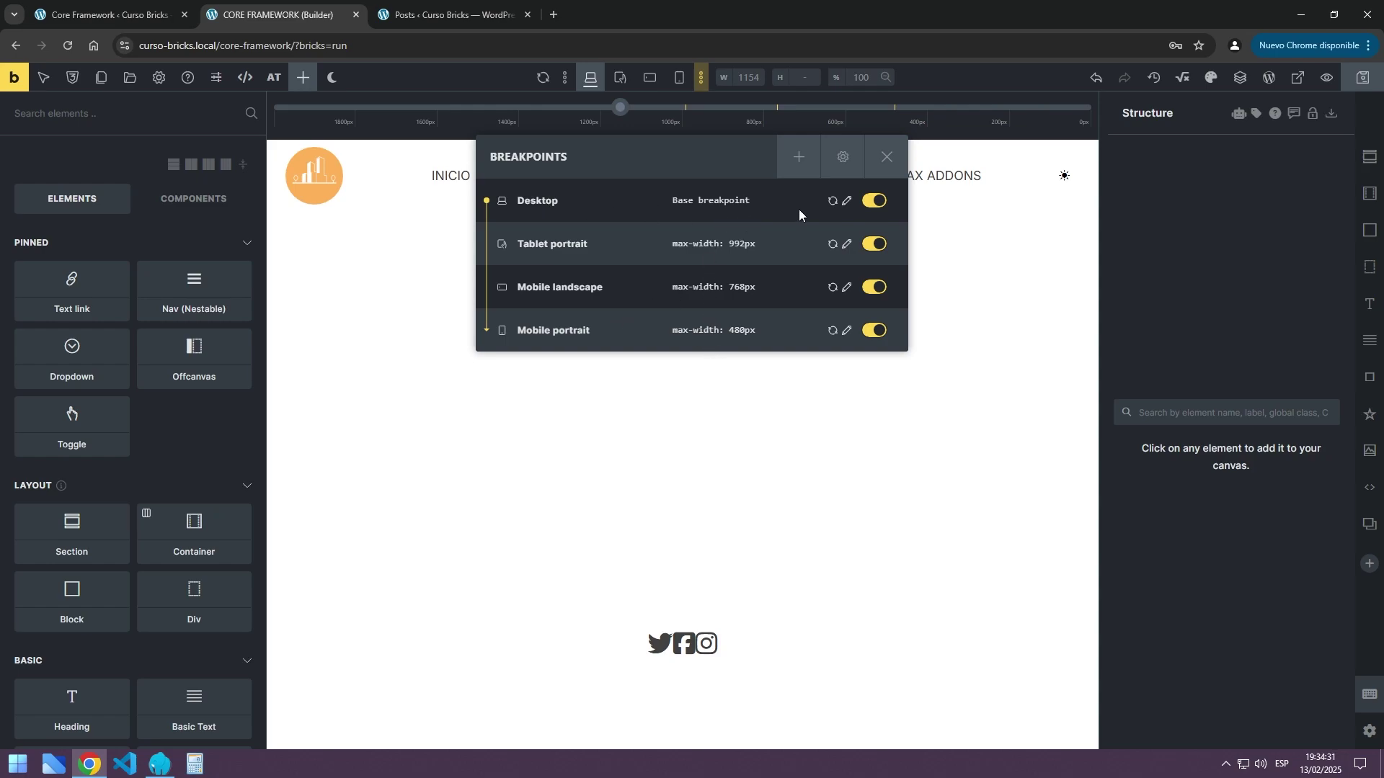
left_click(846, 201)
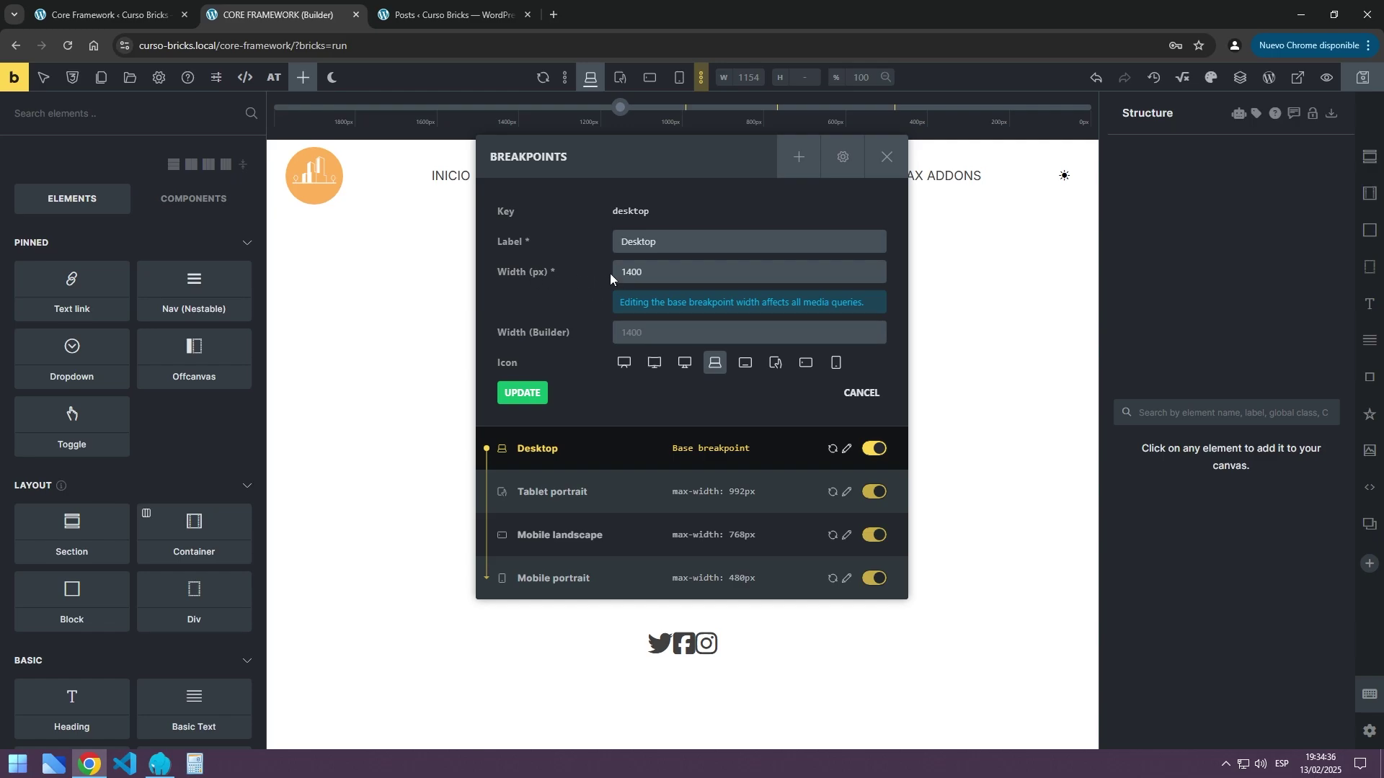
Compare the Core Framework plugin's breakpoint list with the breakpoints defined in the Bricks builder
left_click(108, 15)
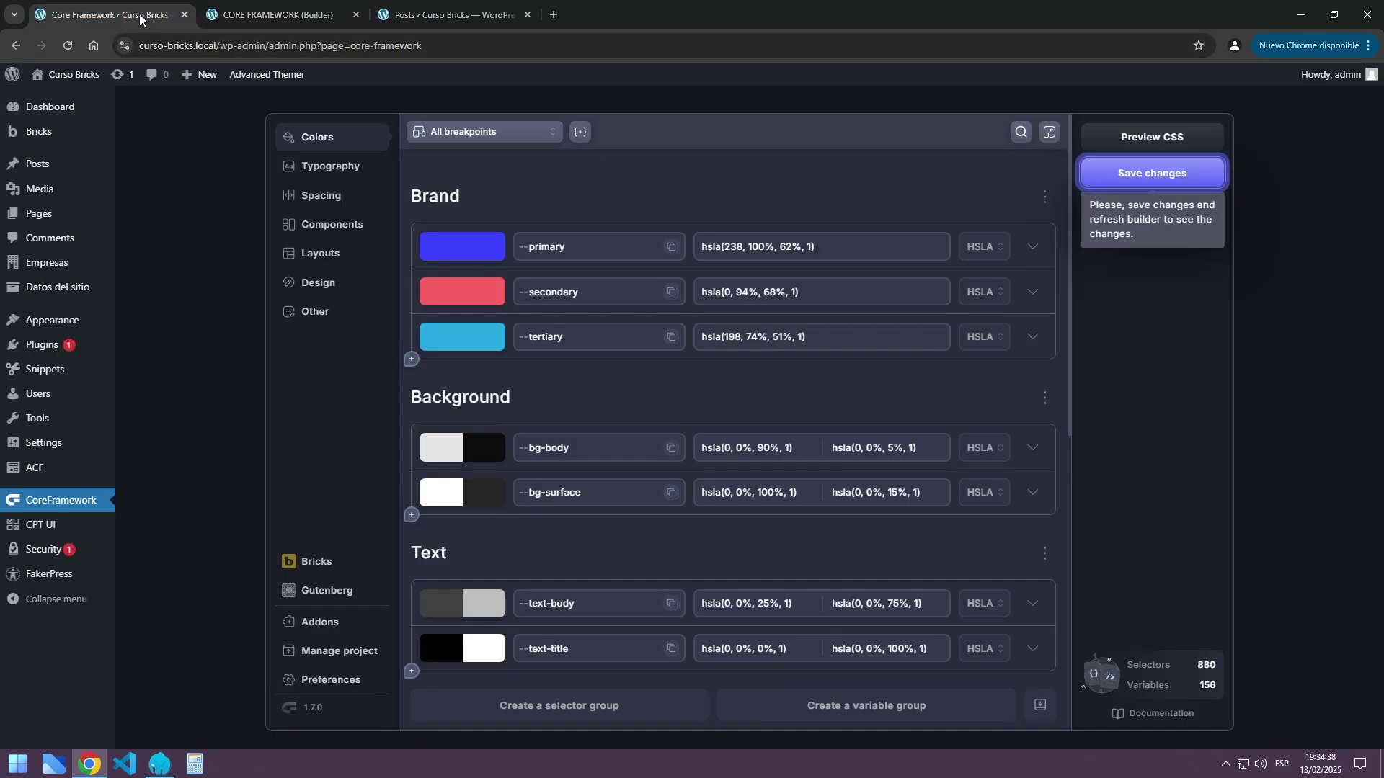
left_click(528, 136)
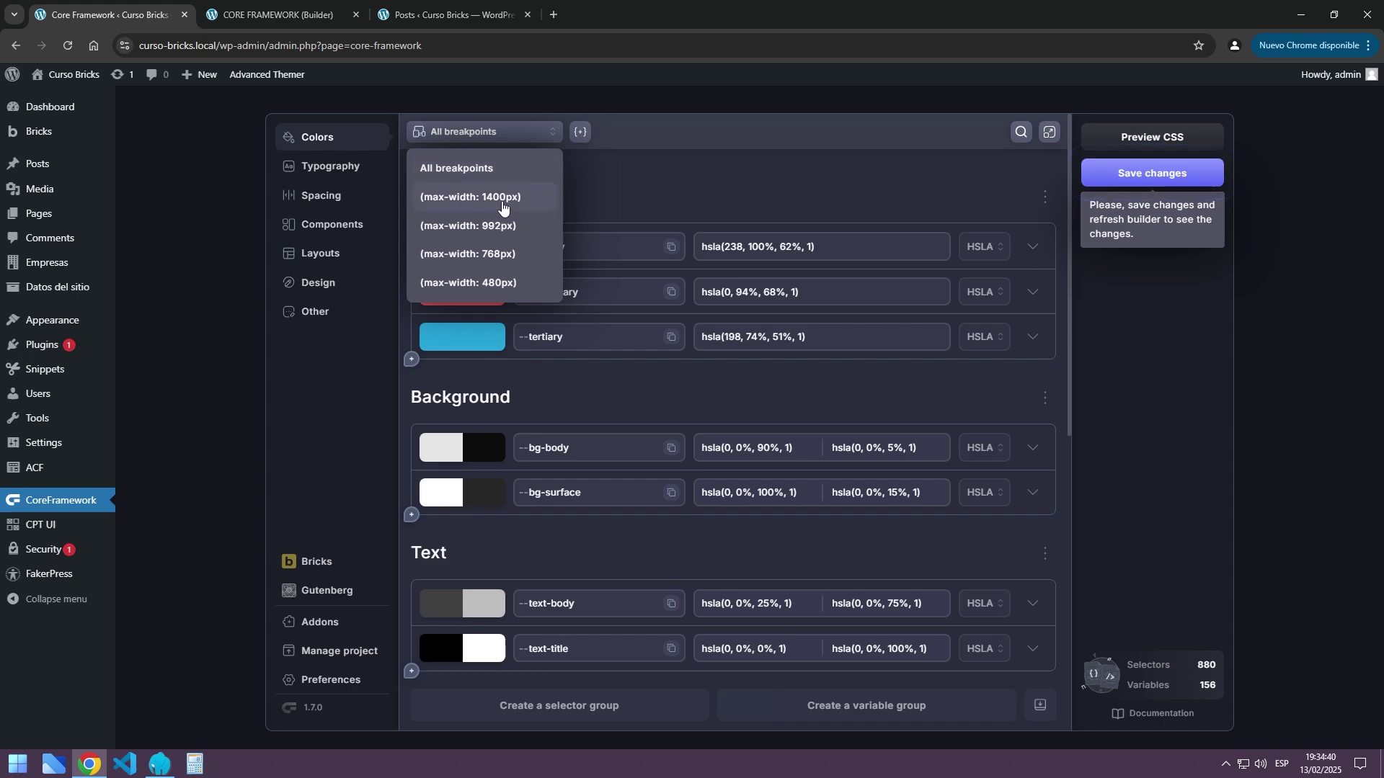
left_click(324, 15)
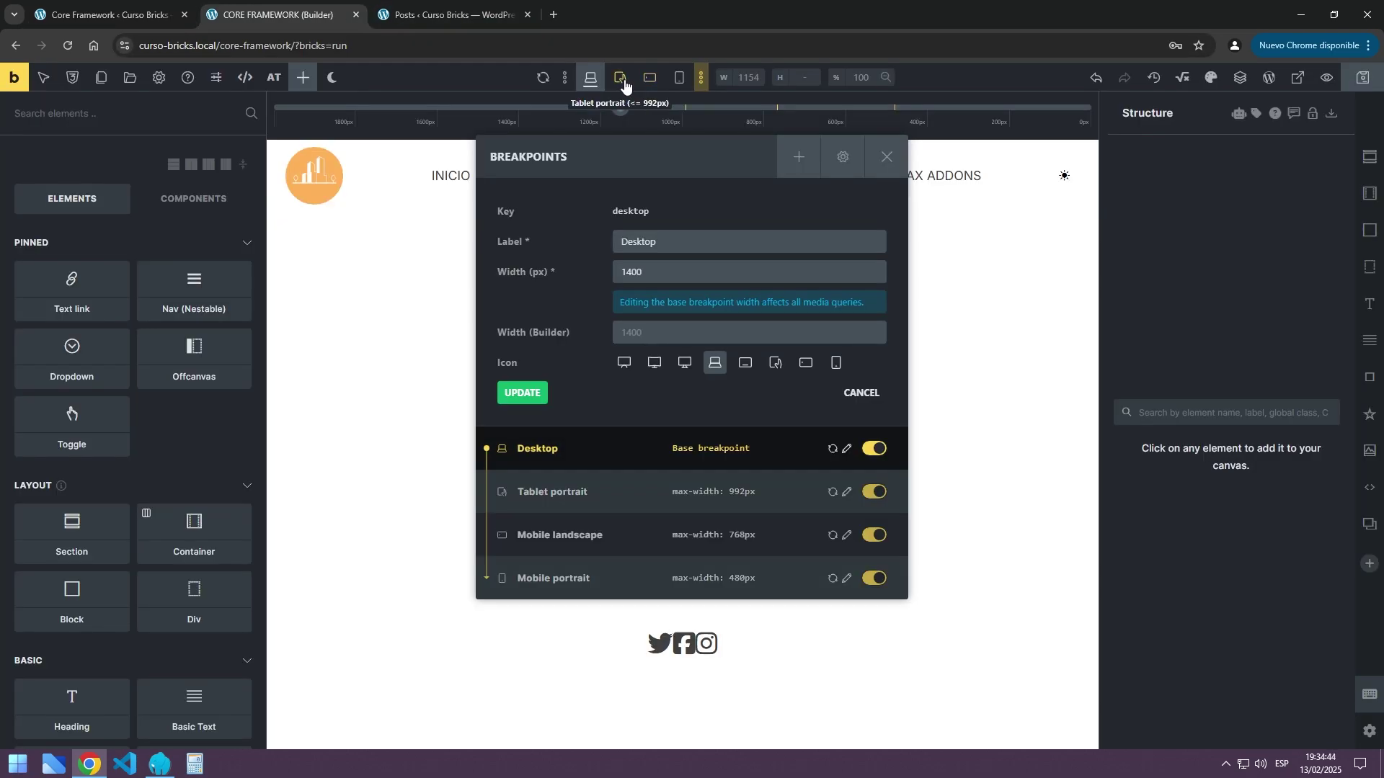
left_click(134, 16)
left_click(477, 132)
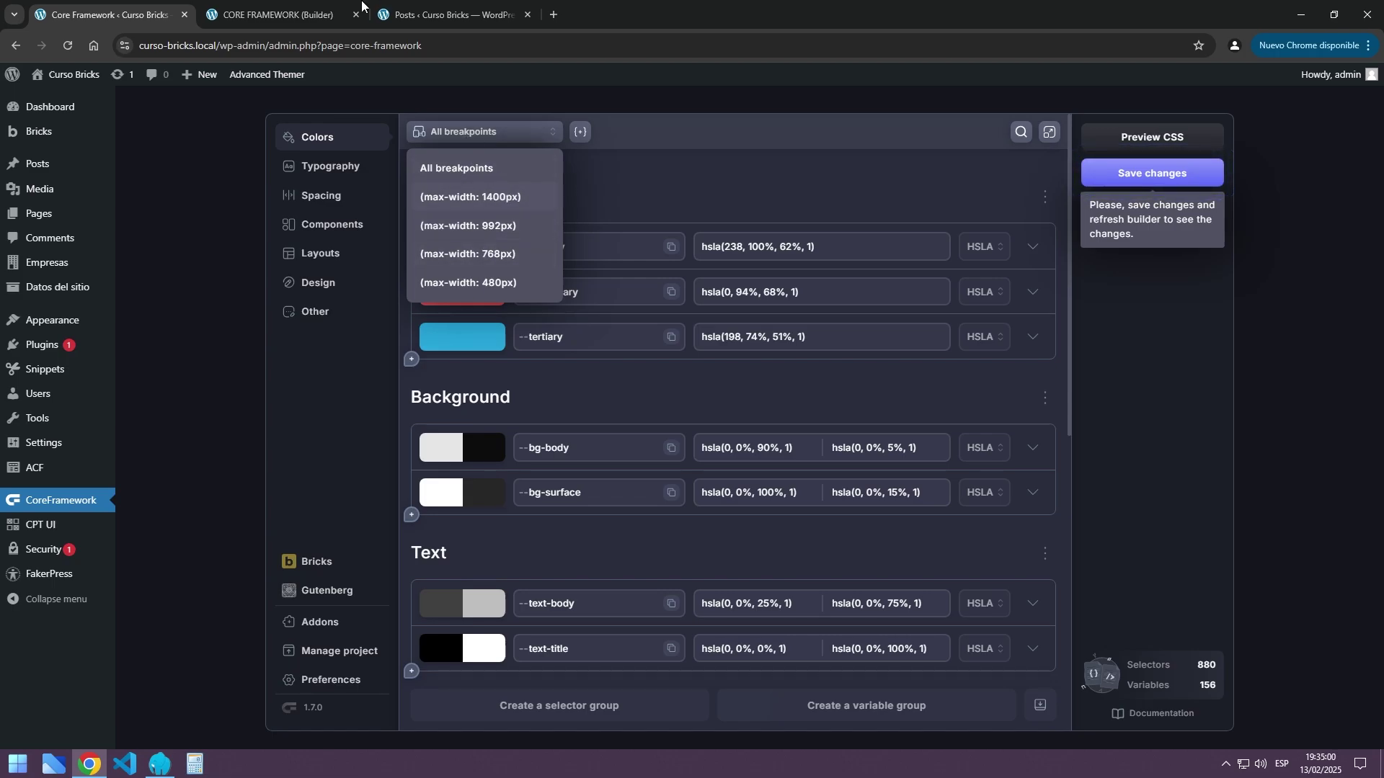
left_click(294, 16)
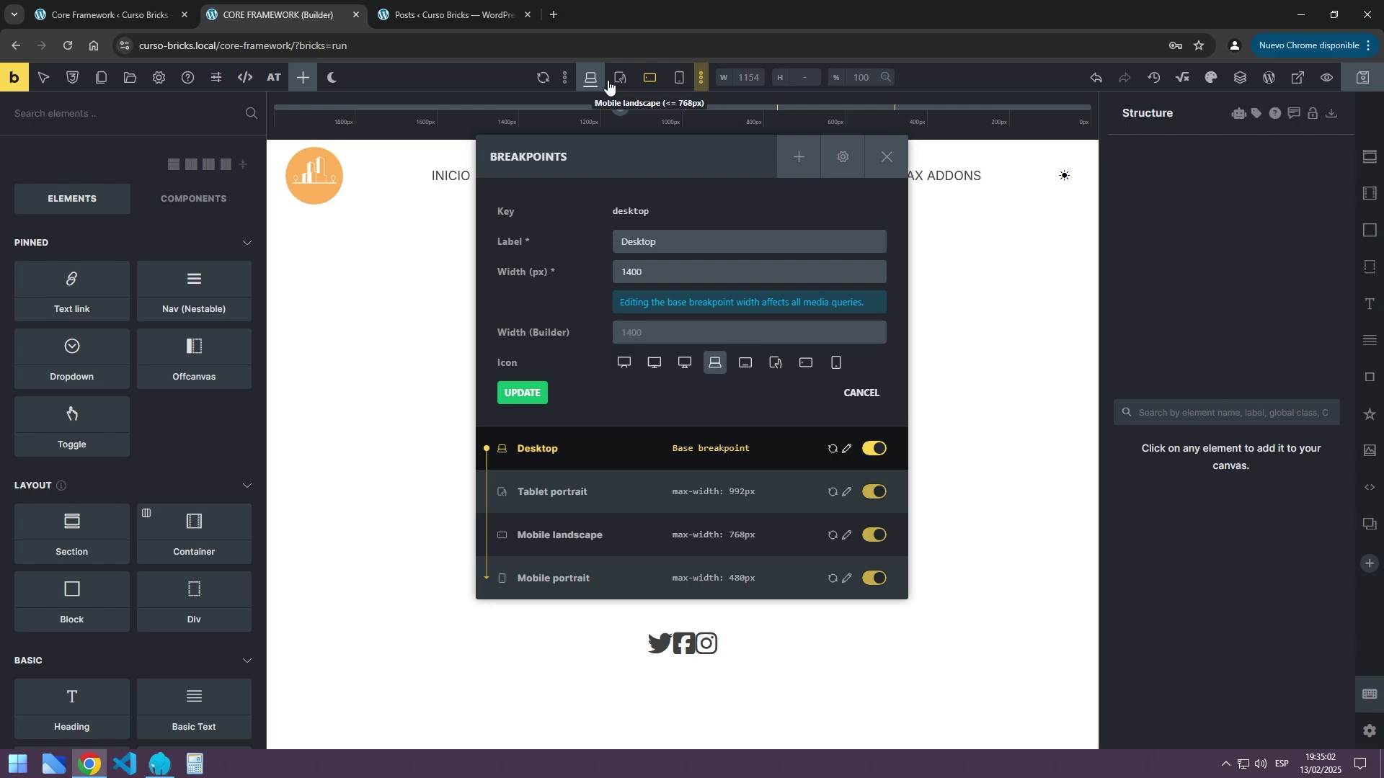
left_click(565, 79)
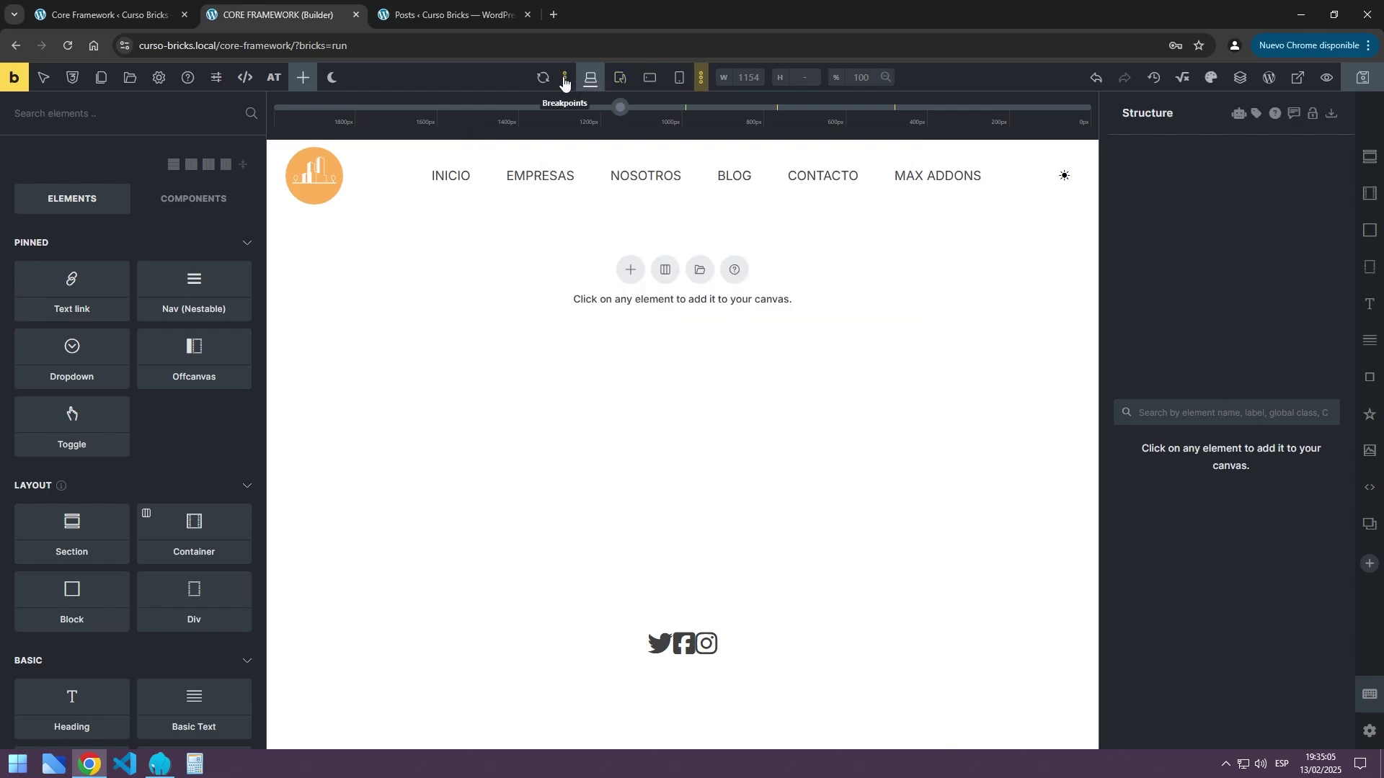
left_click(564, 79)
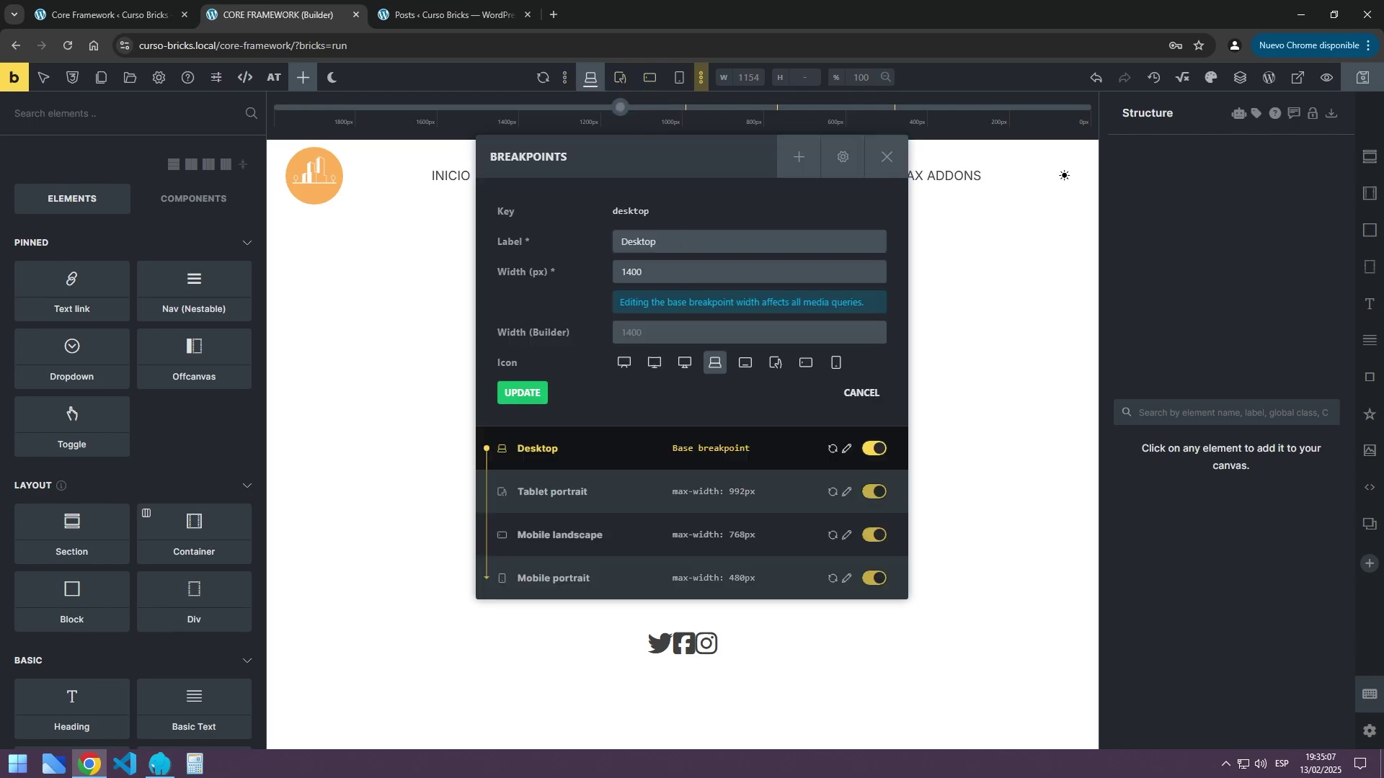
Disable custom breakpoints in the general Bricks settings and save the settings
left_click(101, 14)
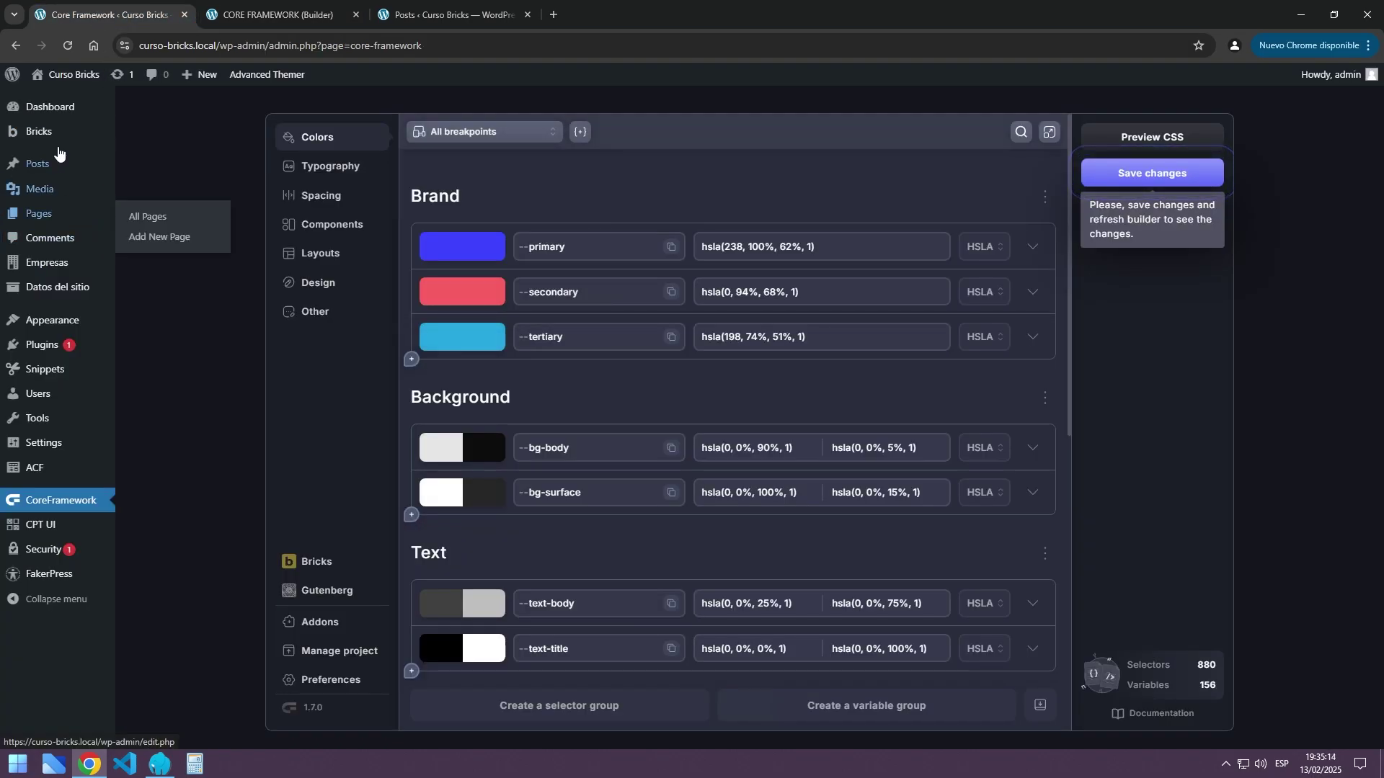
mouse_move(36, 132)
left_click(140, 179)
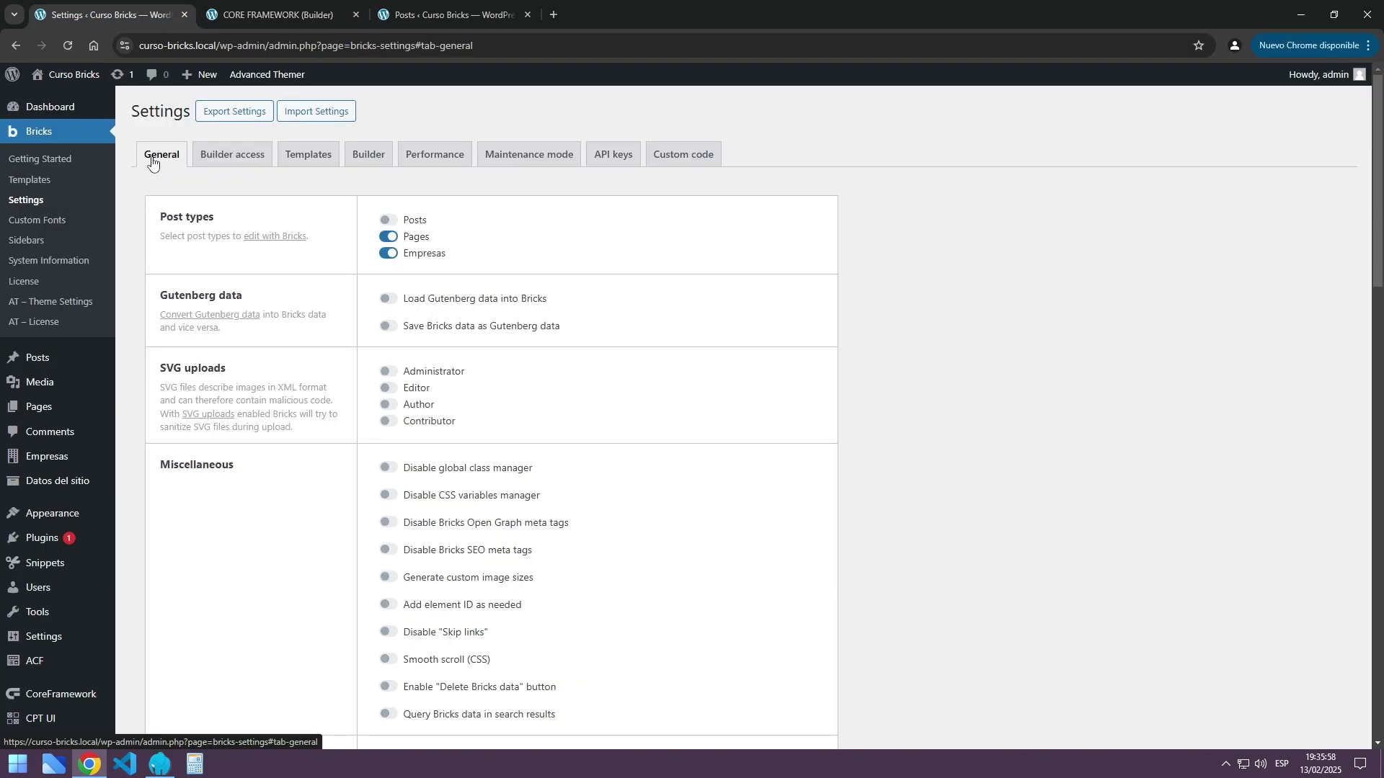
scroll(414, 392, "down", 10)
scroll(414, 391, "down", 8)
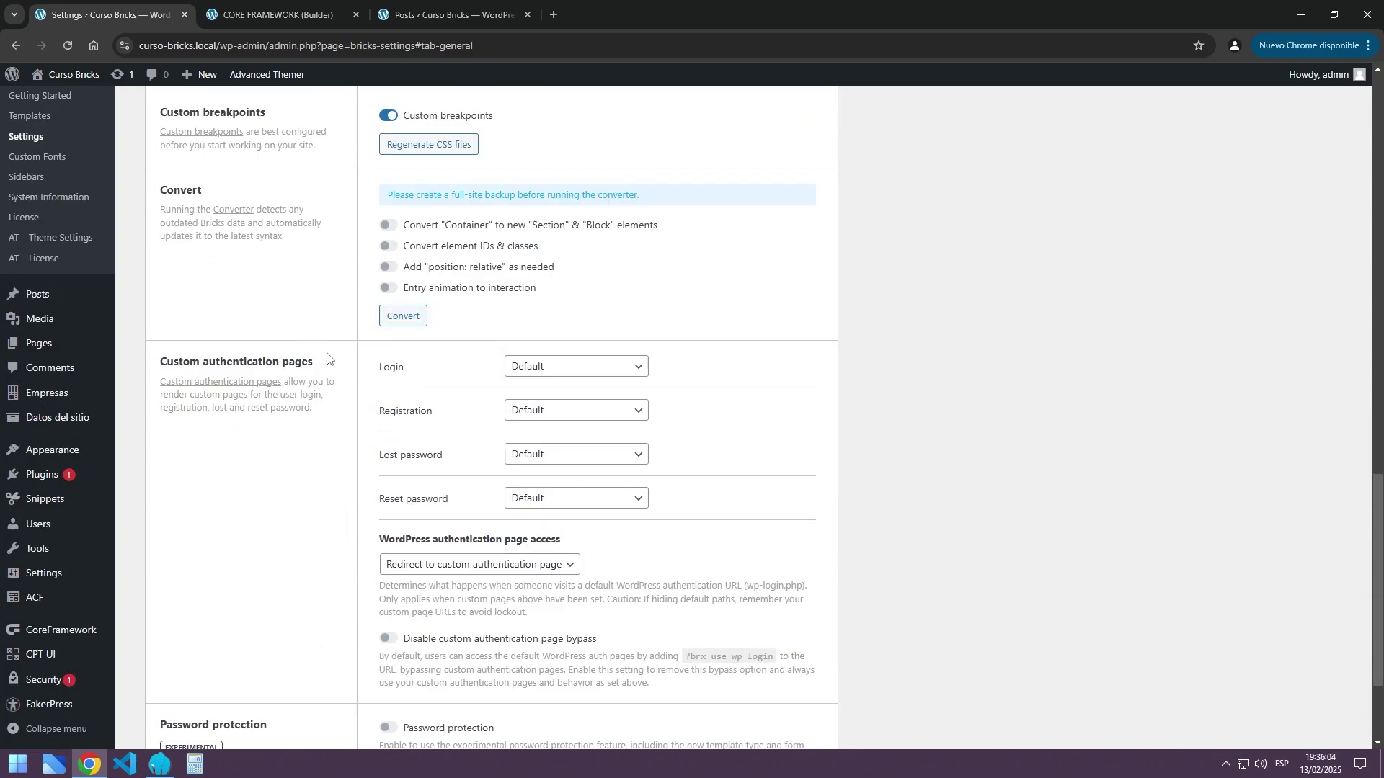
scroll(327, 359, "down", 2)
scroll(327, 358, "up", 4)
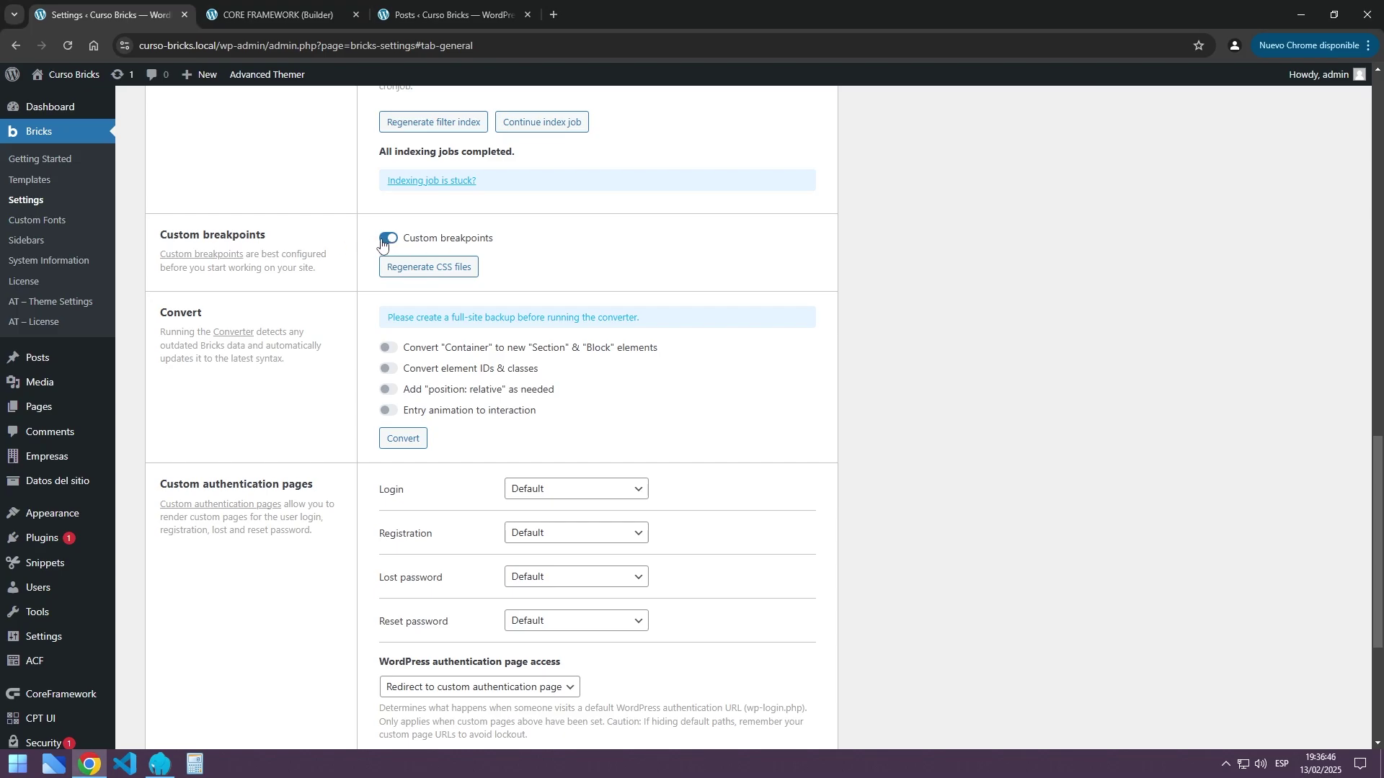
scroll(382, 245, "down", 4)
left_click(180, 653)
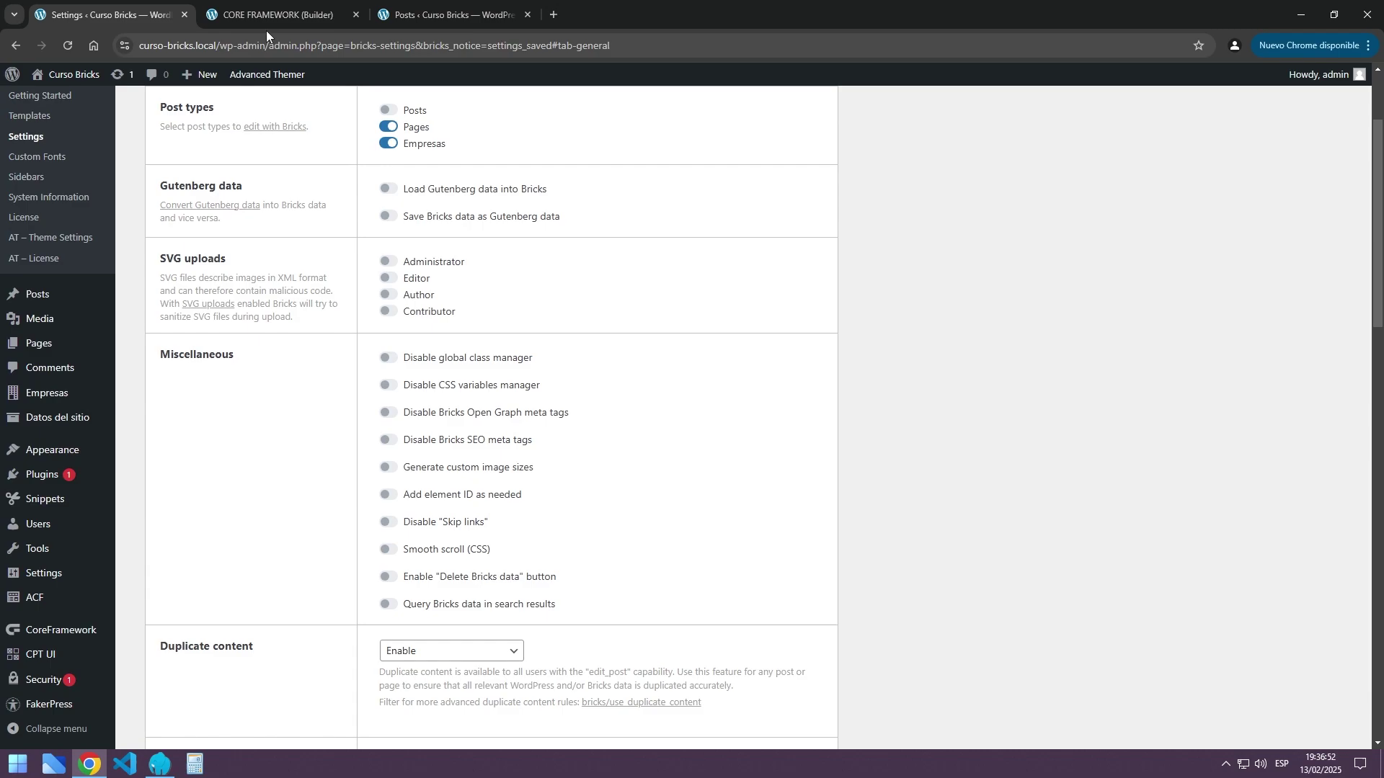
Reload the Bricks builder and check its toolbar for the breakpoint manager
left_click(265, 18)
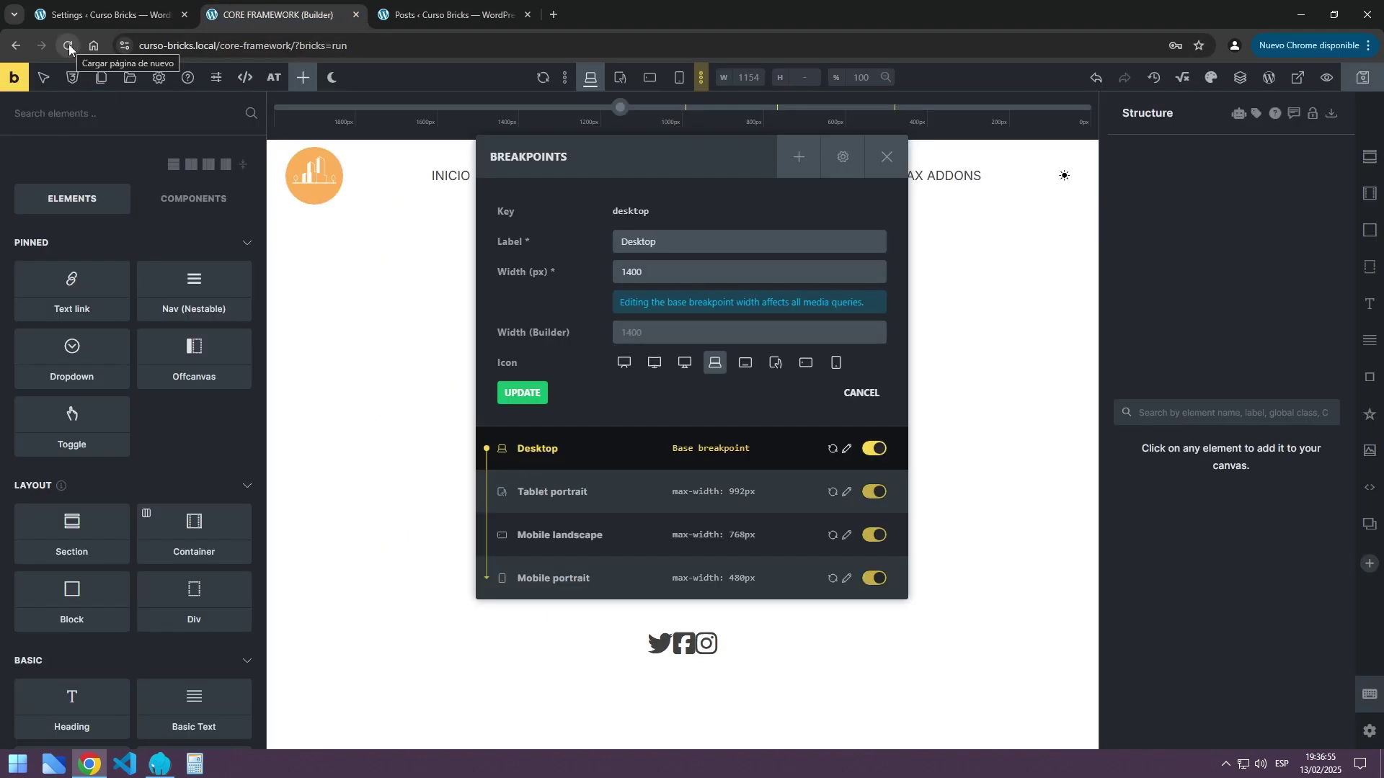
left_click(68, 44)
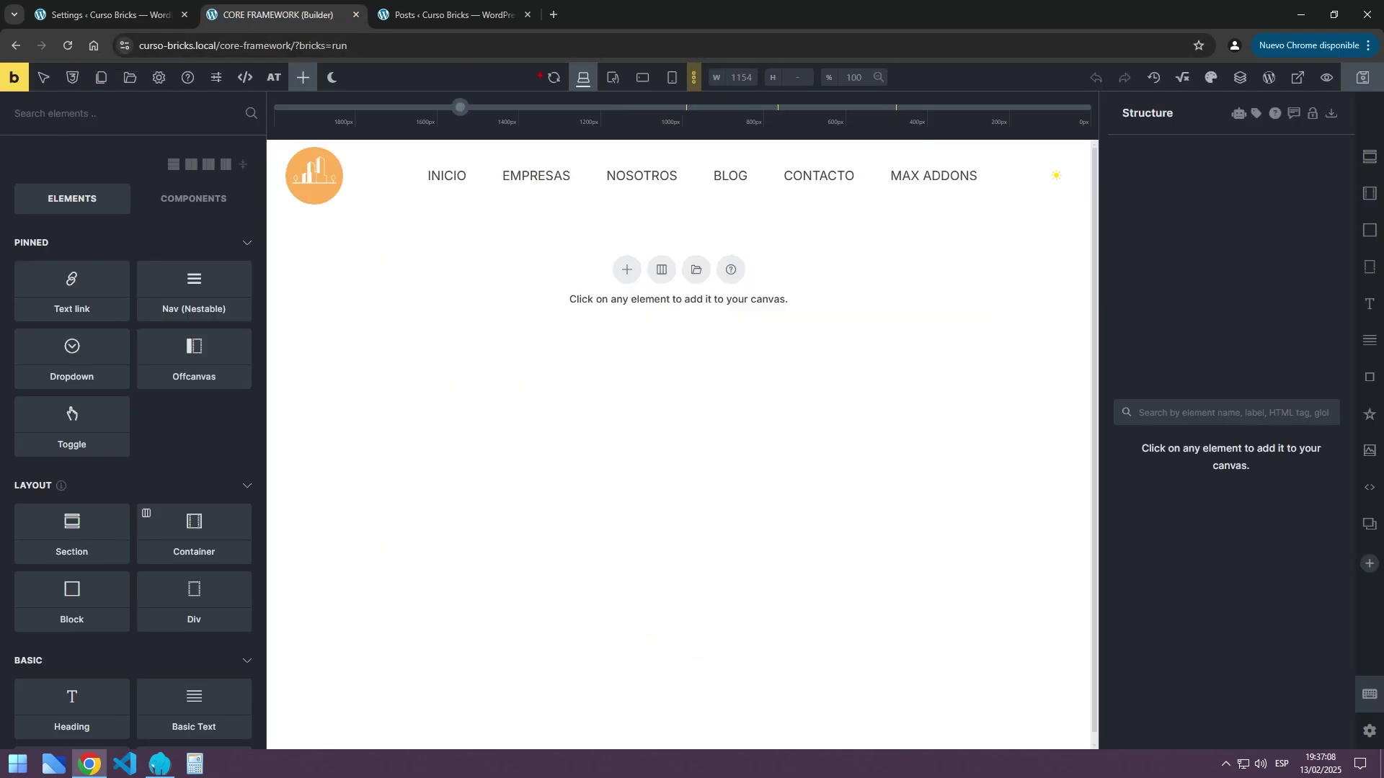
left_click_drag(539, 75, 402, 75)
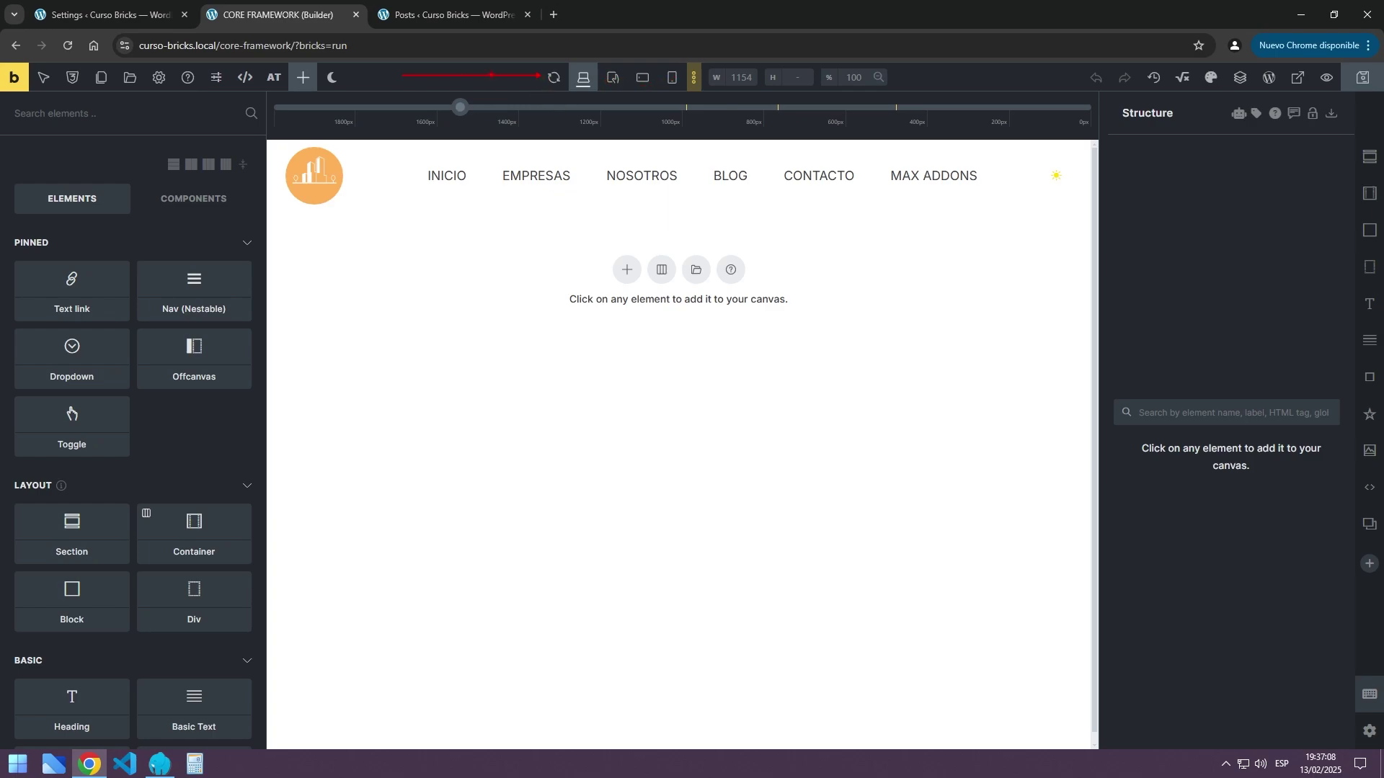
Re-enable custom breakpoints in the Bricks settings, save, and reload the builder
left_click(108, 14)
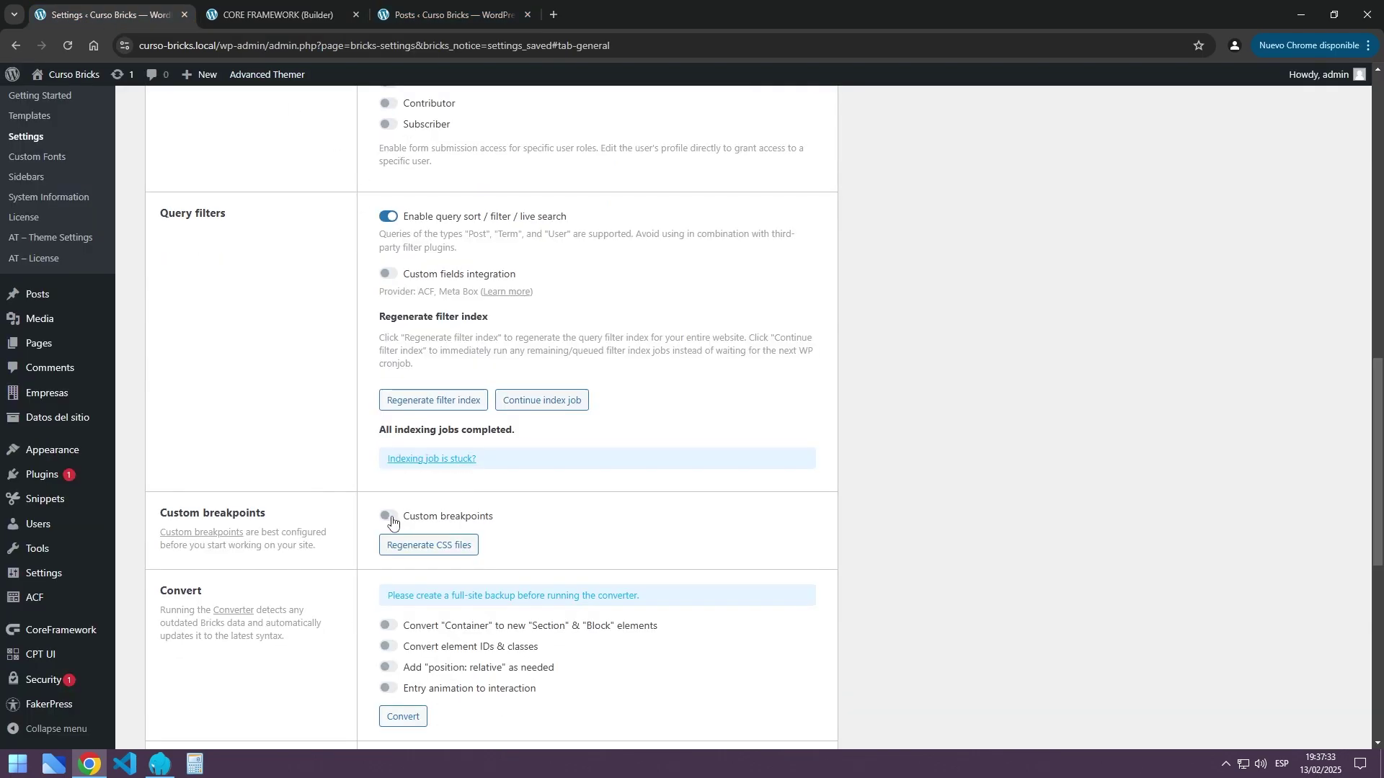
left_click(389, 516)
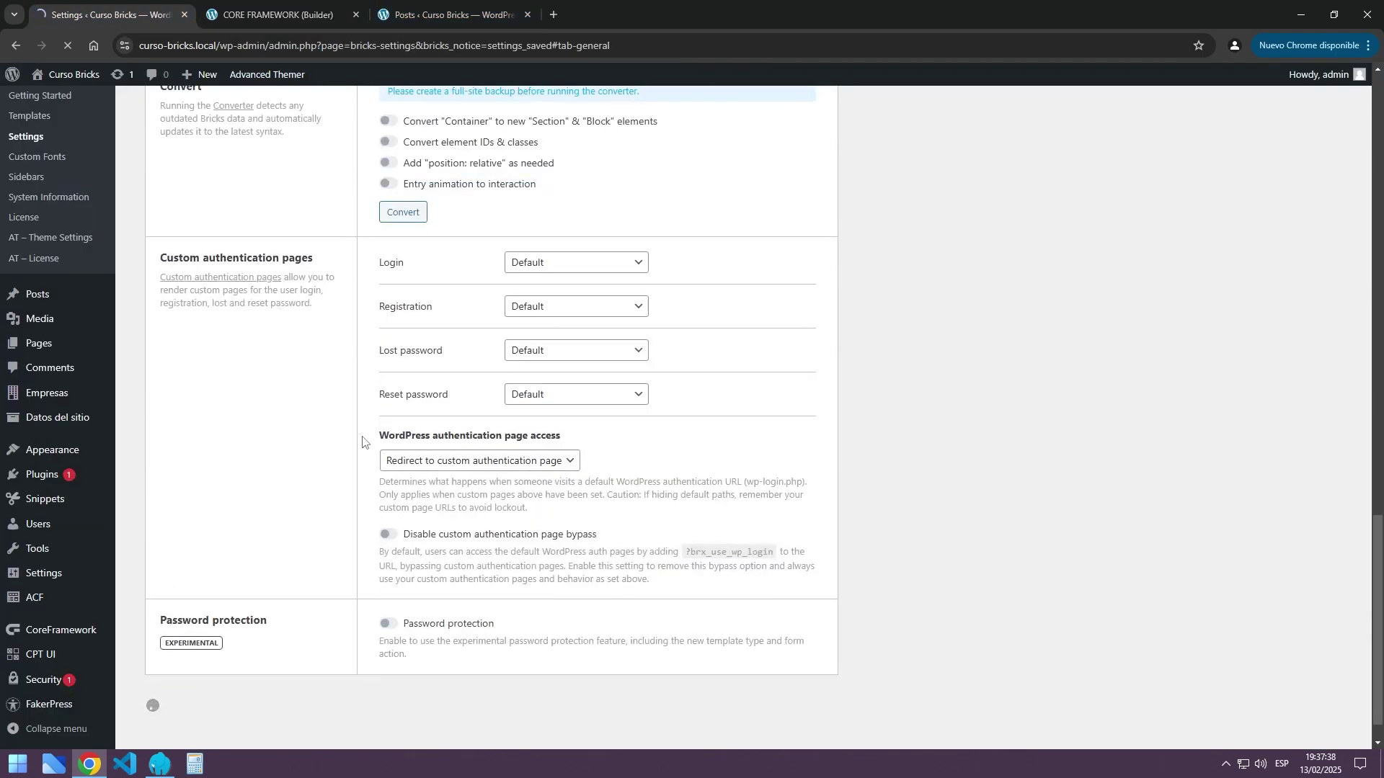
left_click(274, 14)
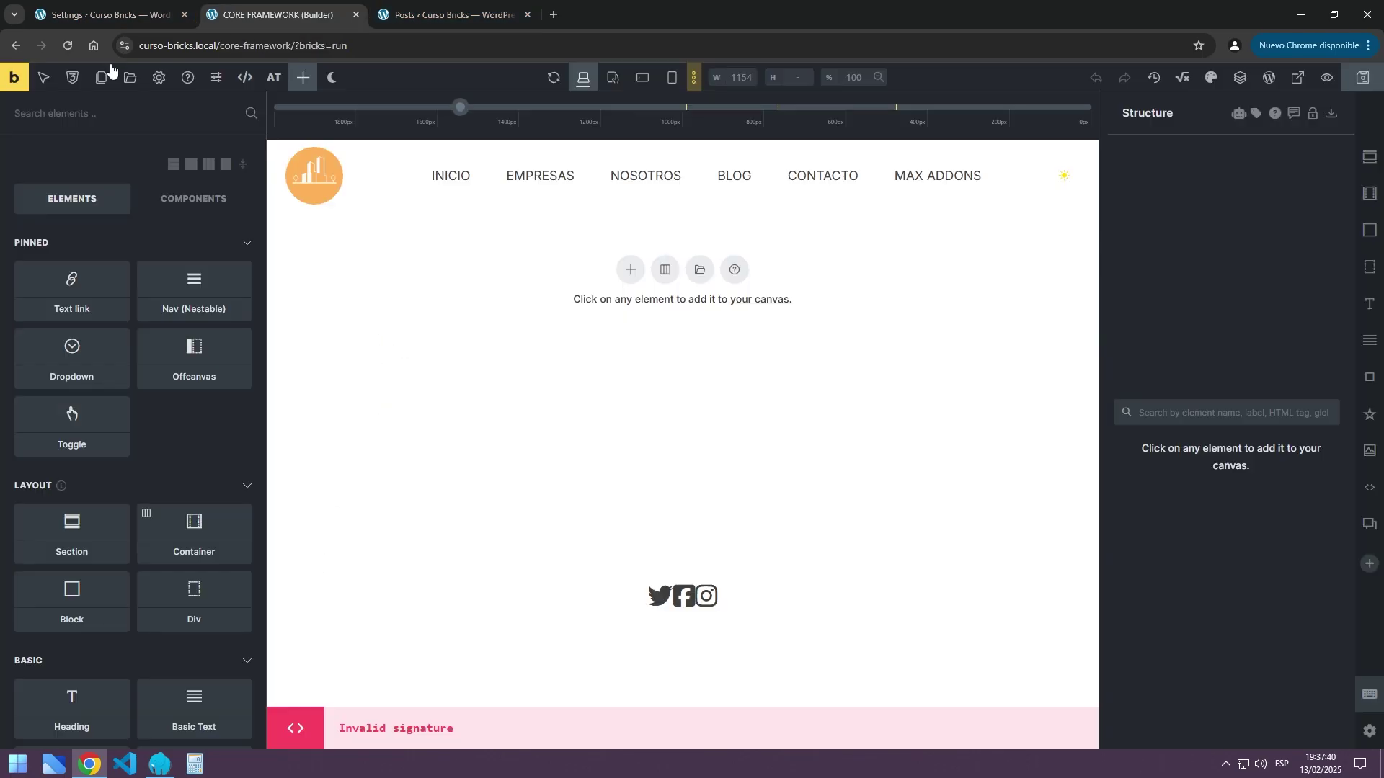
left_click(69, 46)
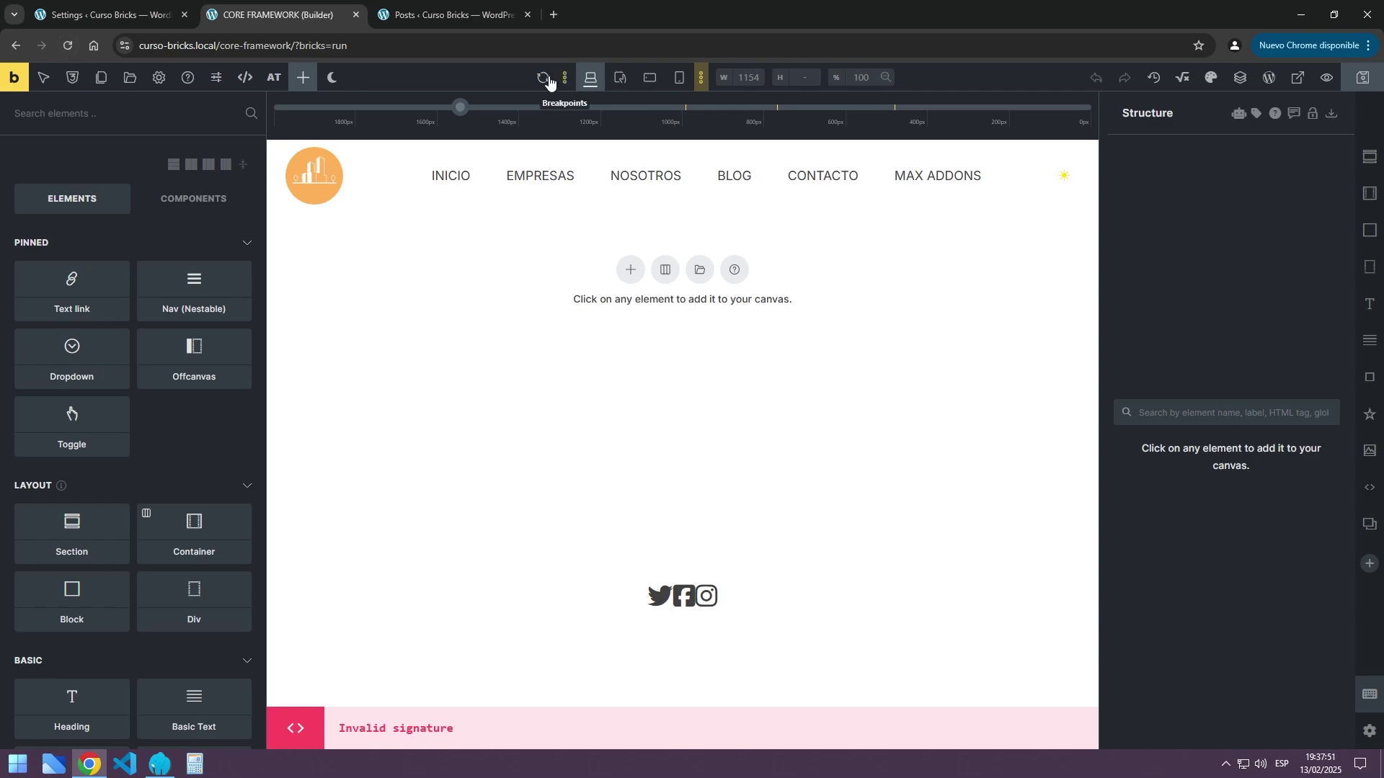
Examine the breakpoint widths in the Bricks breakpoint manager
left_click(564, 79)
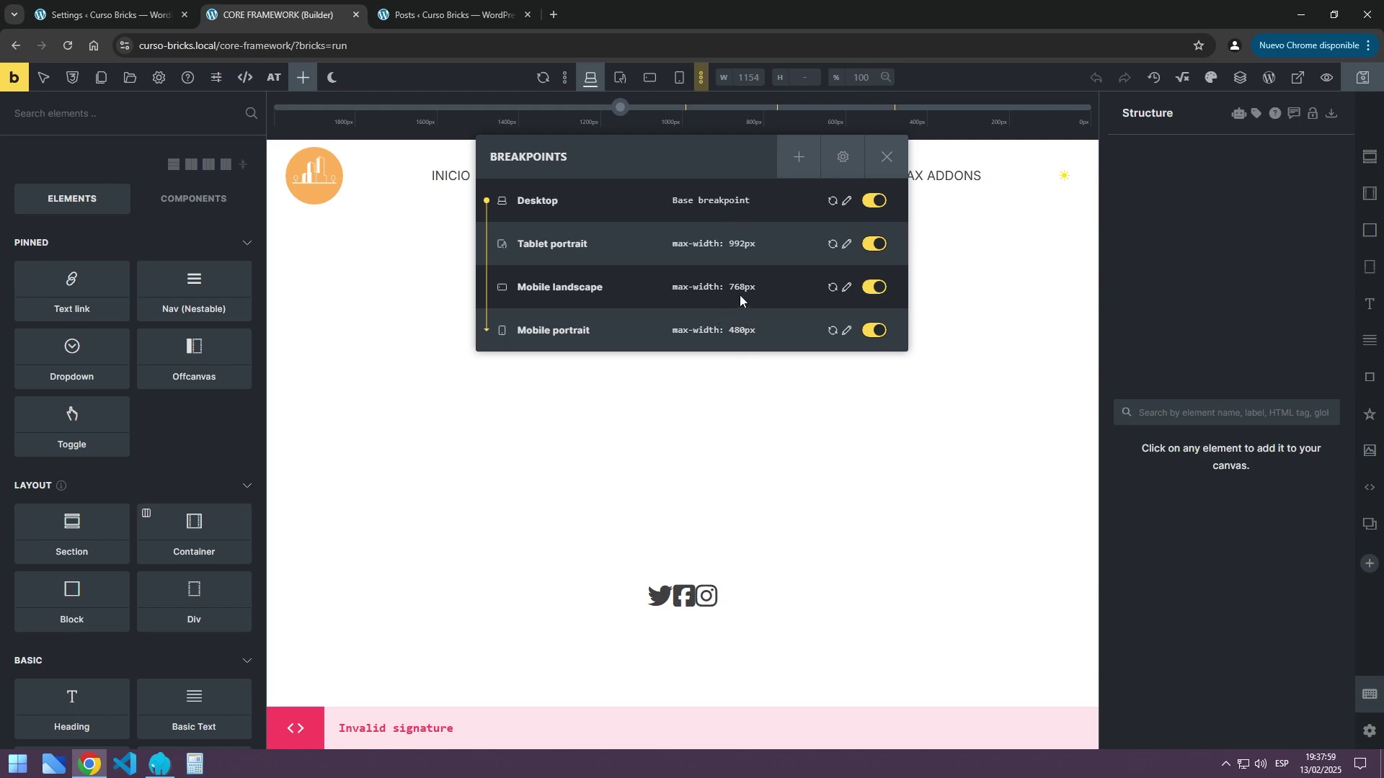
Switch to the Core Framework plugin page and review its color groups from Brand to Status
left_click(124, 14)
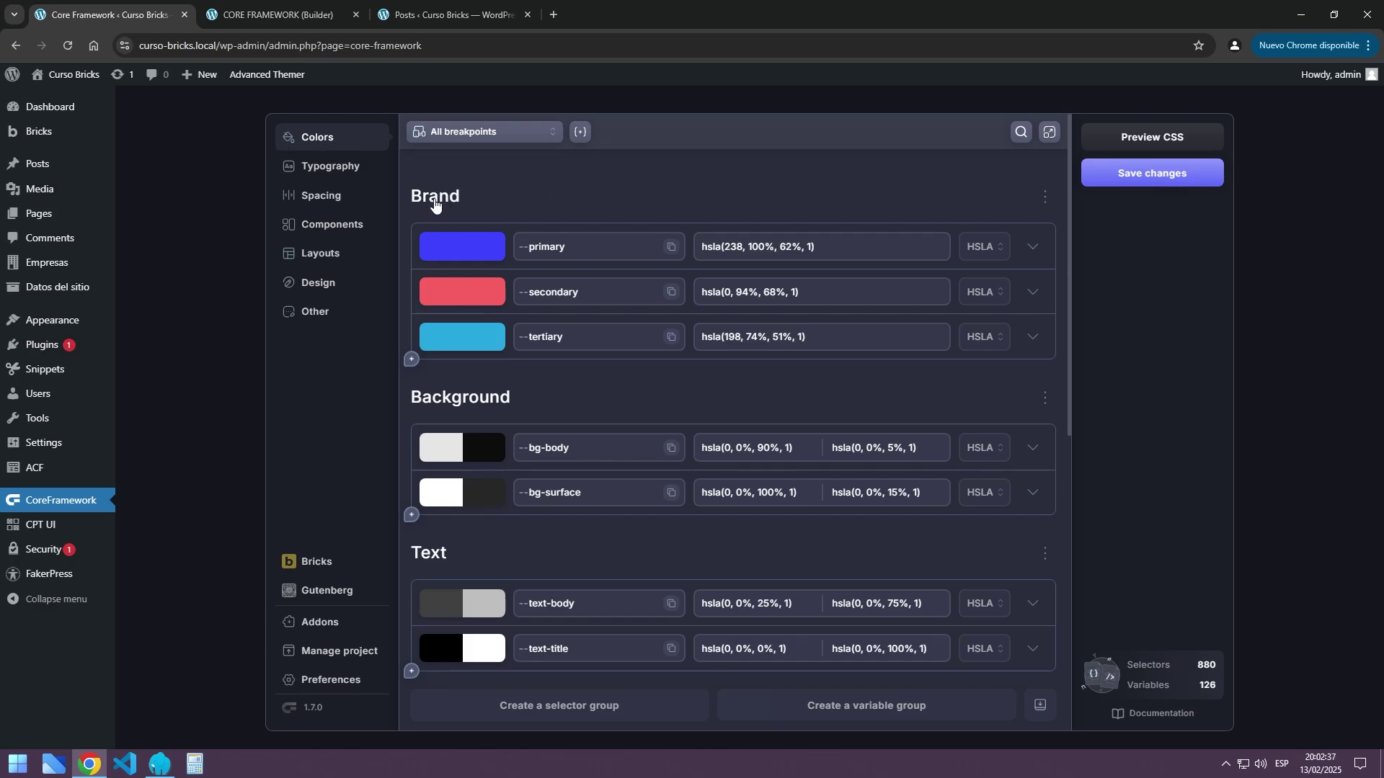
scroll(546, 499, "down", 7)
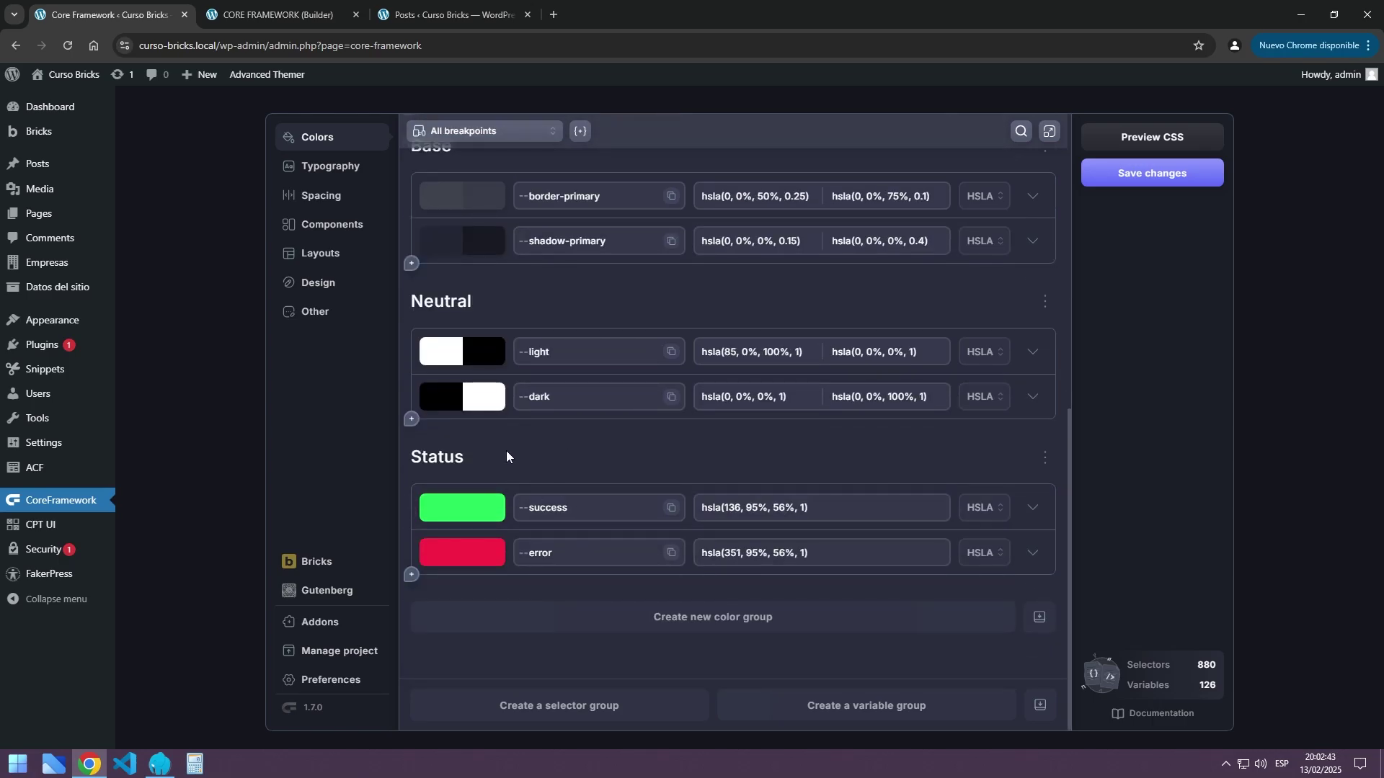
scroll(548, 403, "up", 7)
scroll(567, 369, "up", 1)
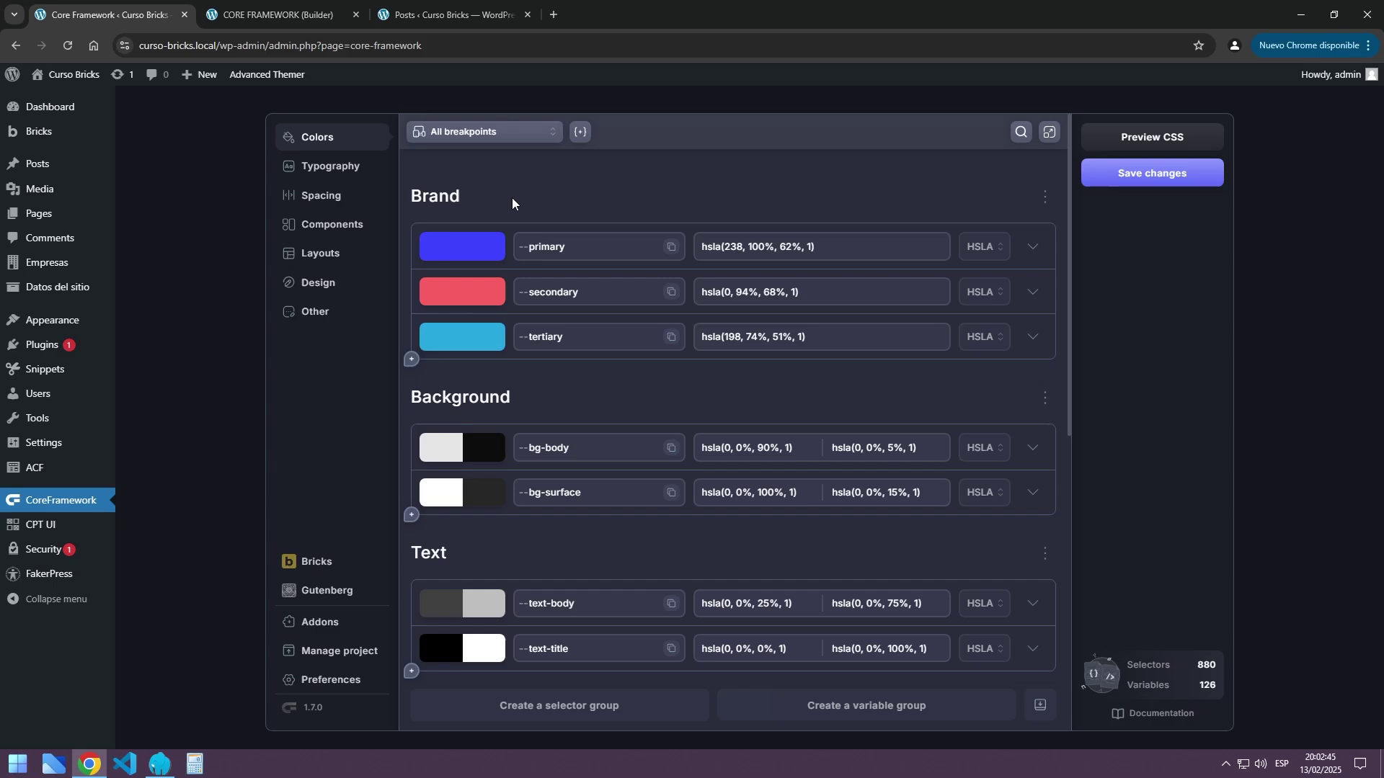
left_click(430, 196)
left_click(588, 188)
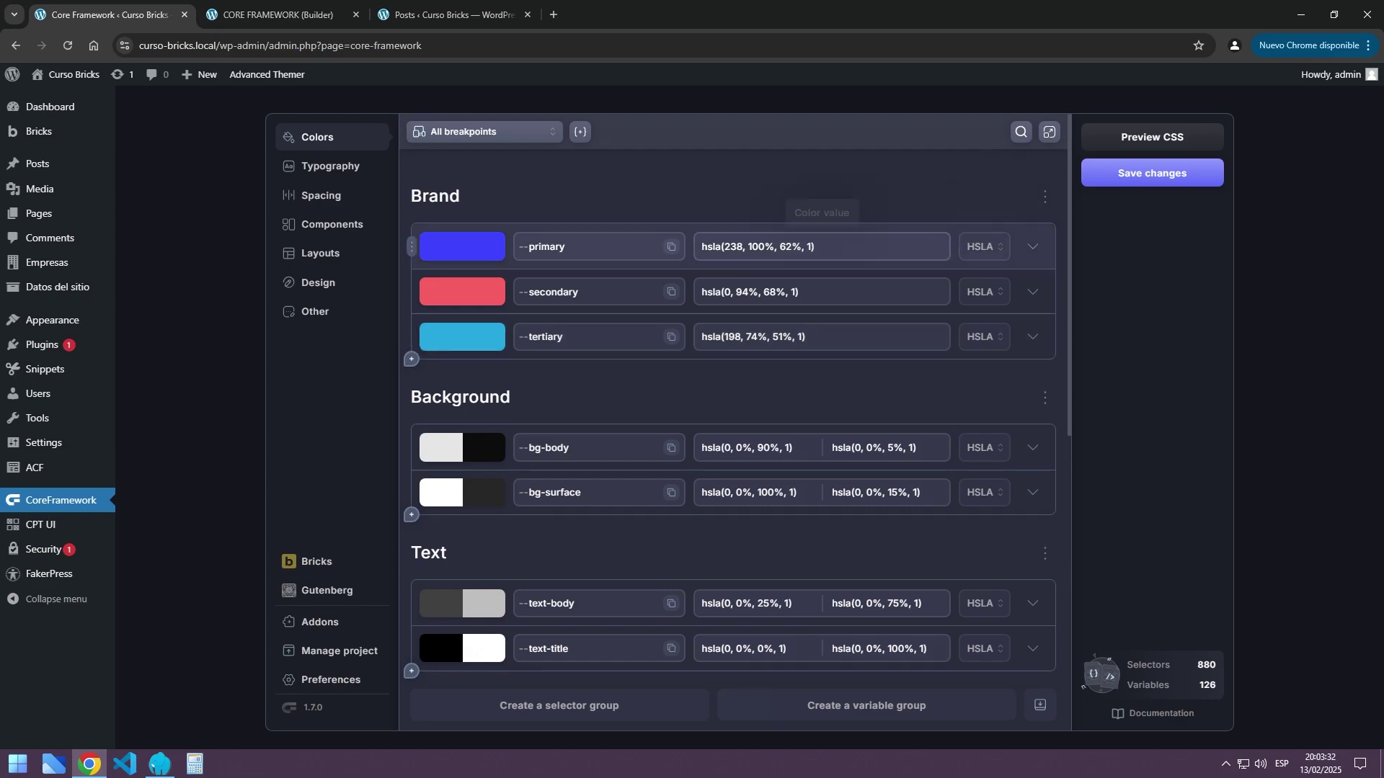
Inspect the color format options, value field and color picker of the primary brand color
left_click(988, 250)
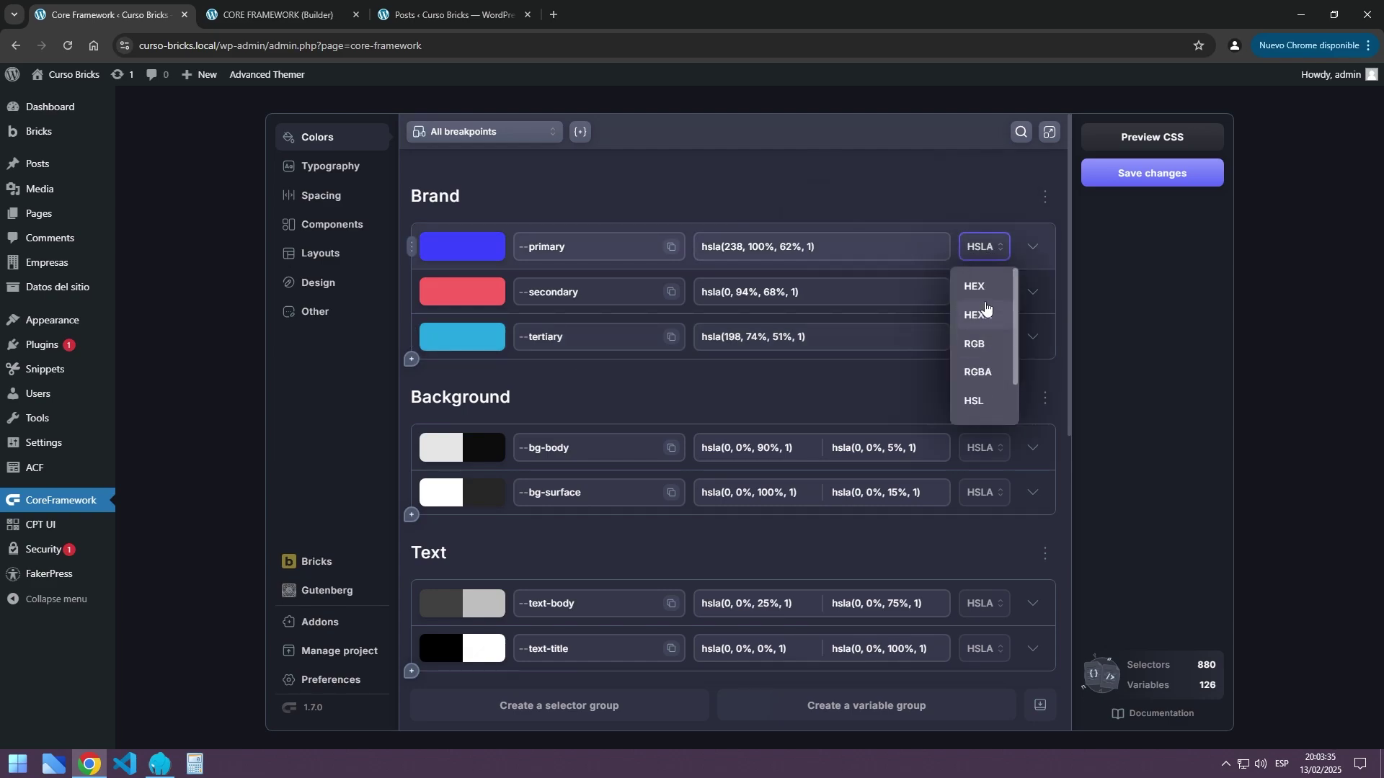
scroll(997, 320, "down", 1)
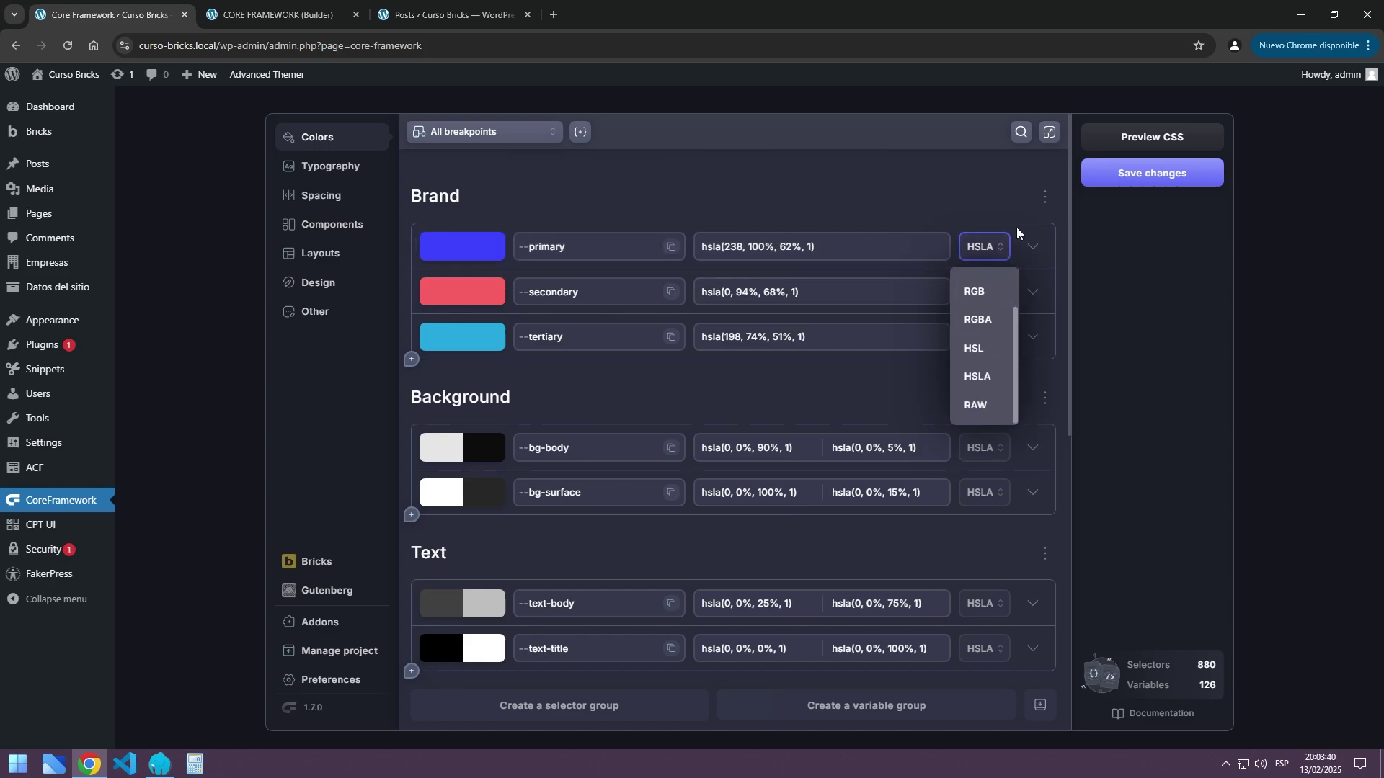
left_click(912, 183)
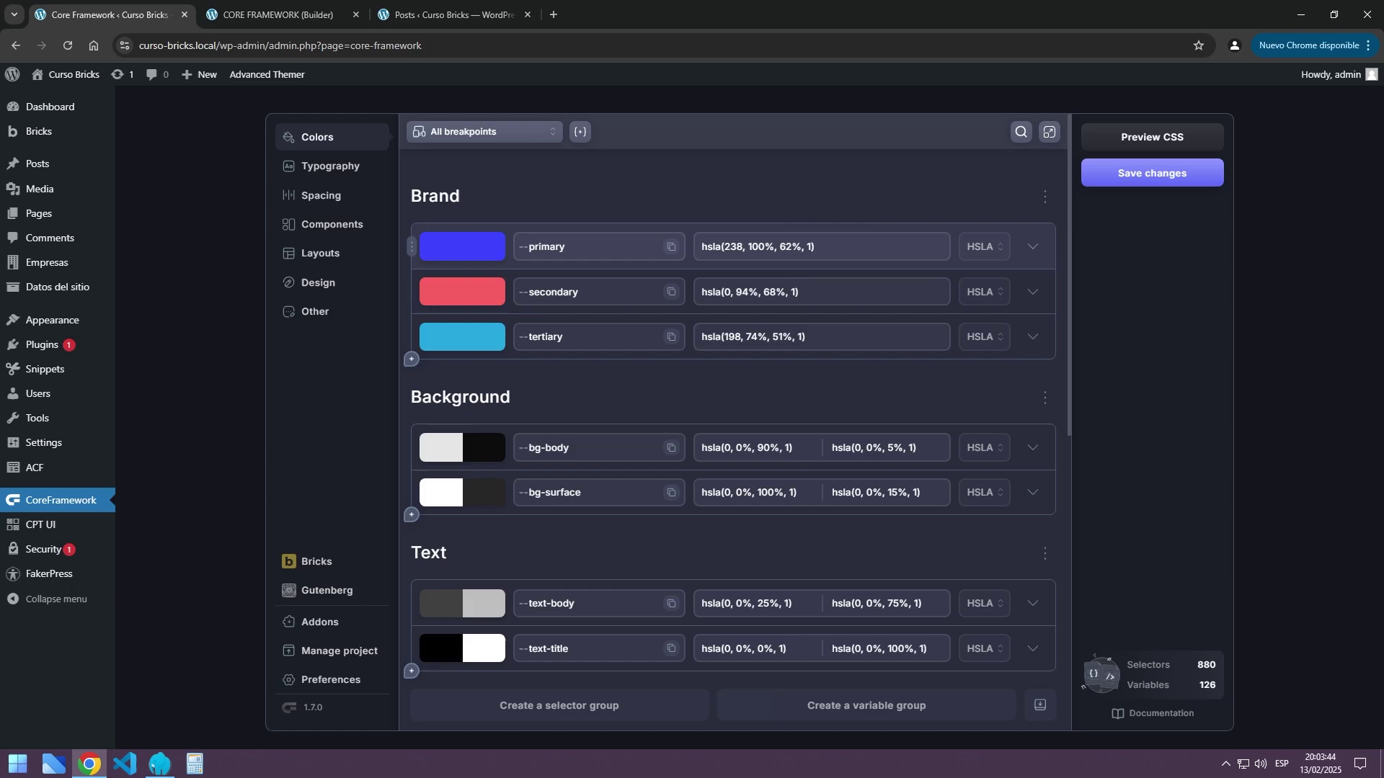
left_click(822, 246)
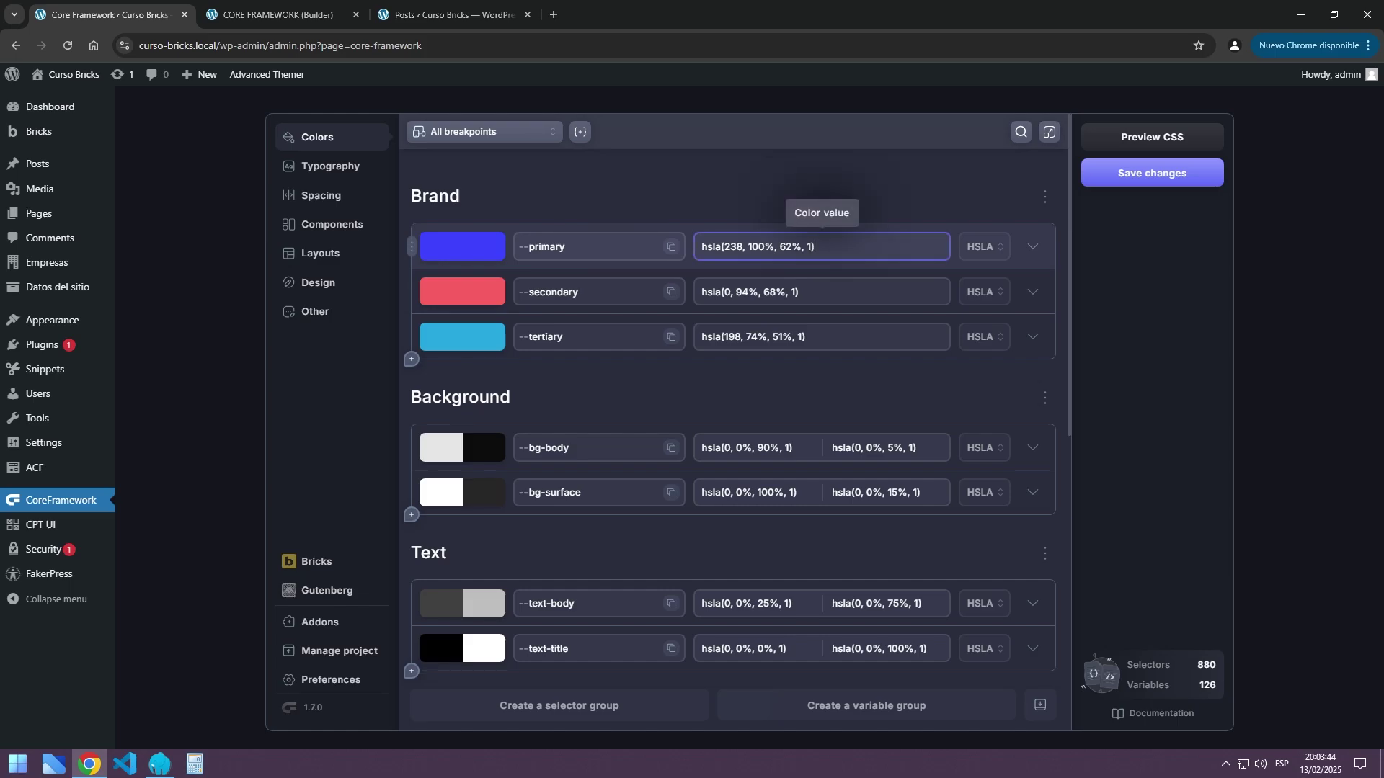
left_click(464, 254)
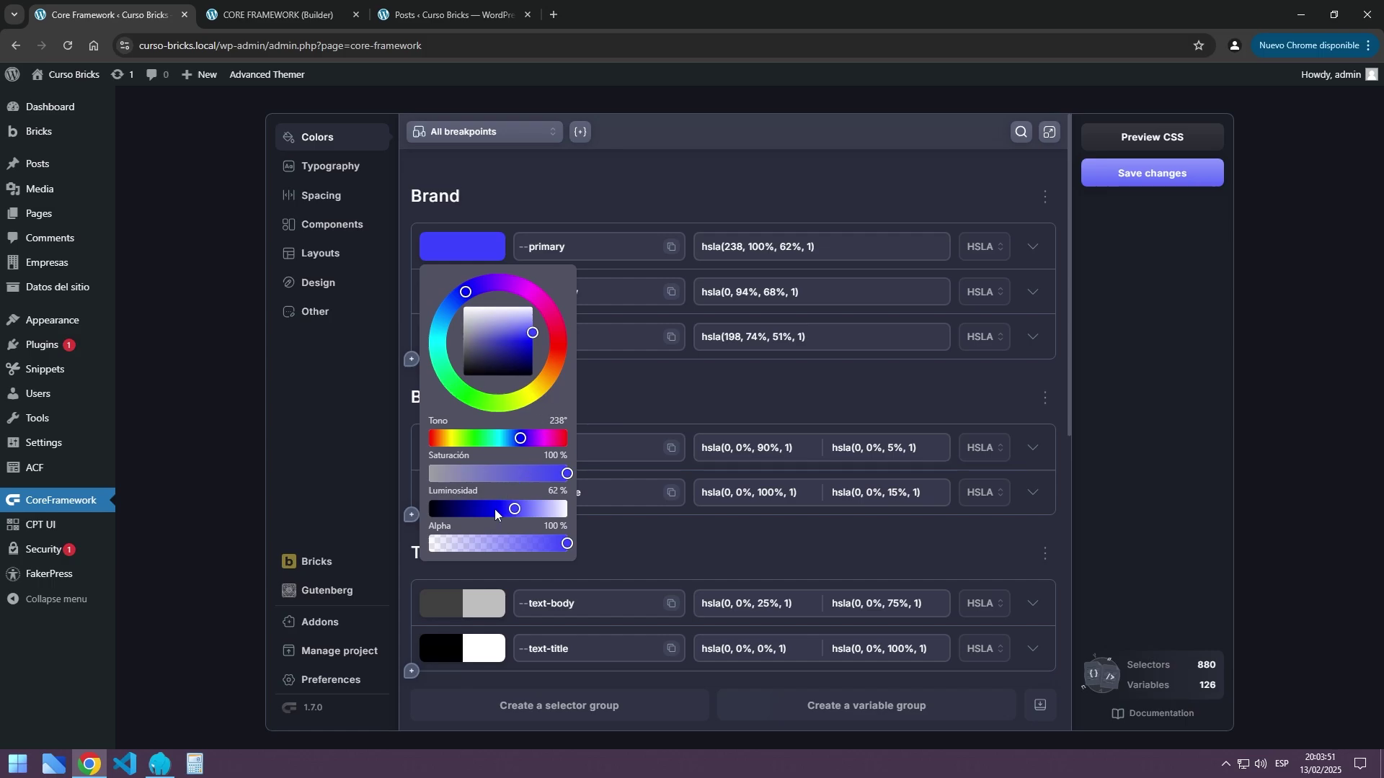
left_click(432, 378)
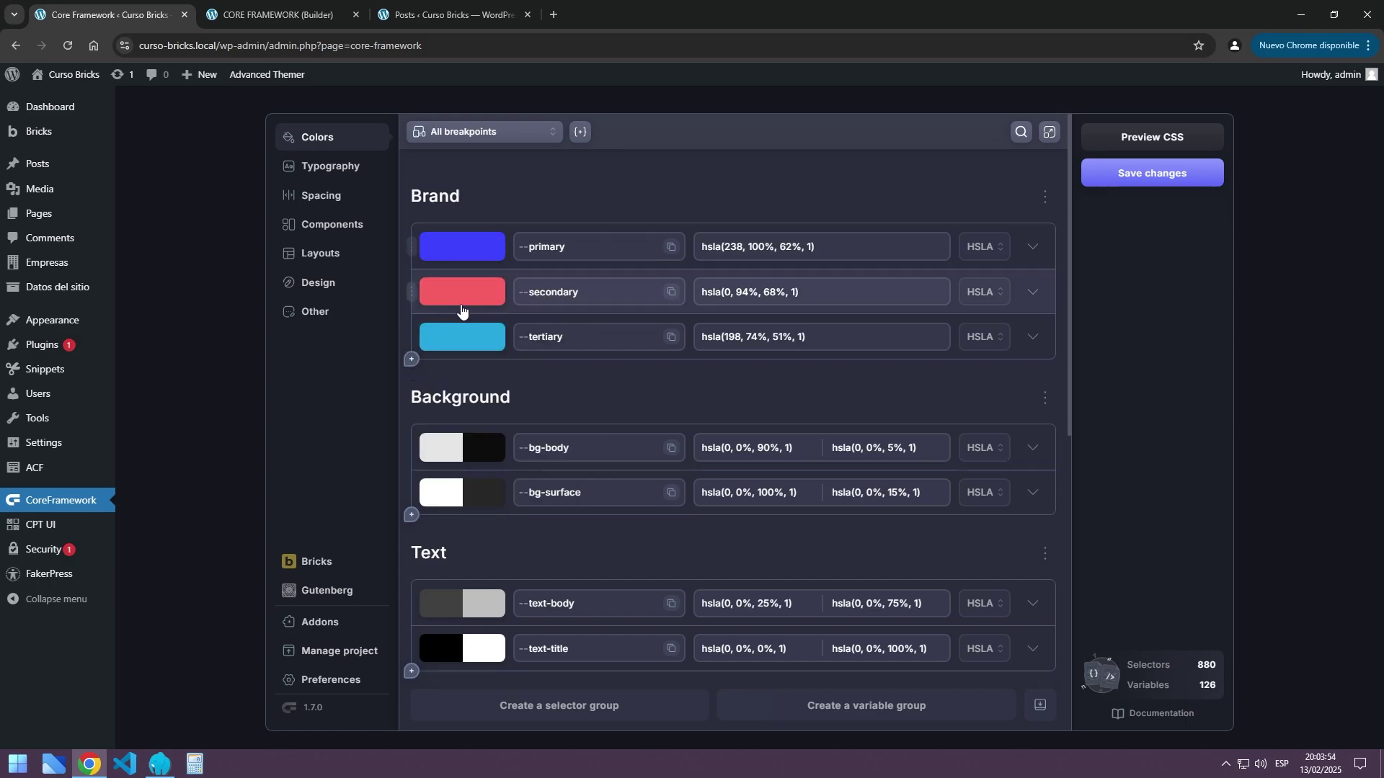
Add a fourth color to the Brand group and set it to green, hsla(119, 93%, 59%, 1)
left_click(412, 359)
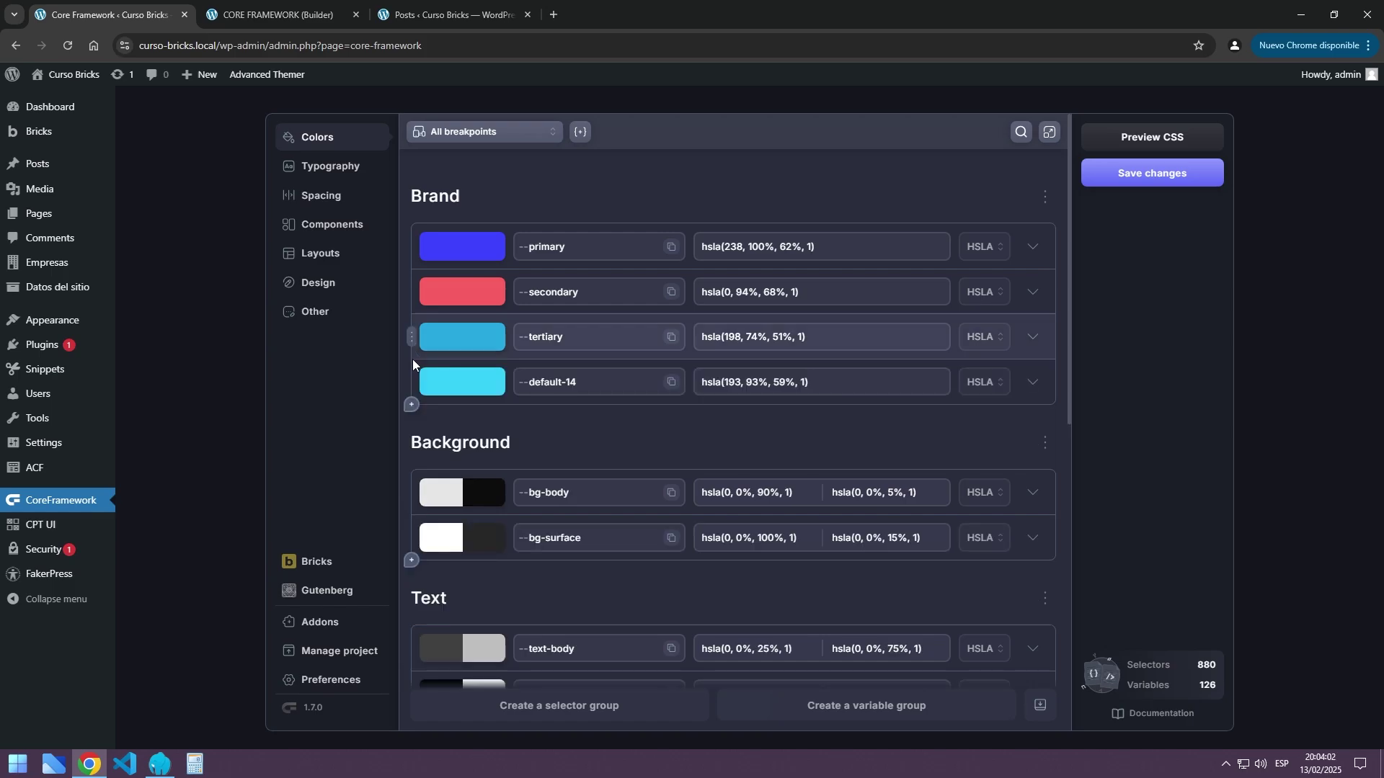
left_click(447, 386)
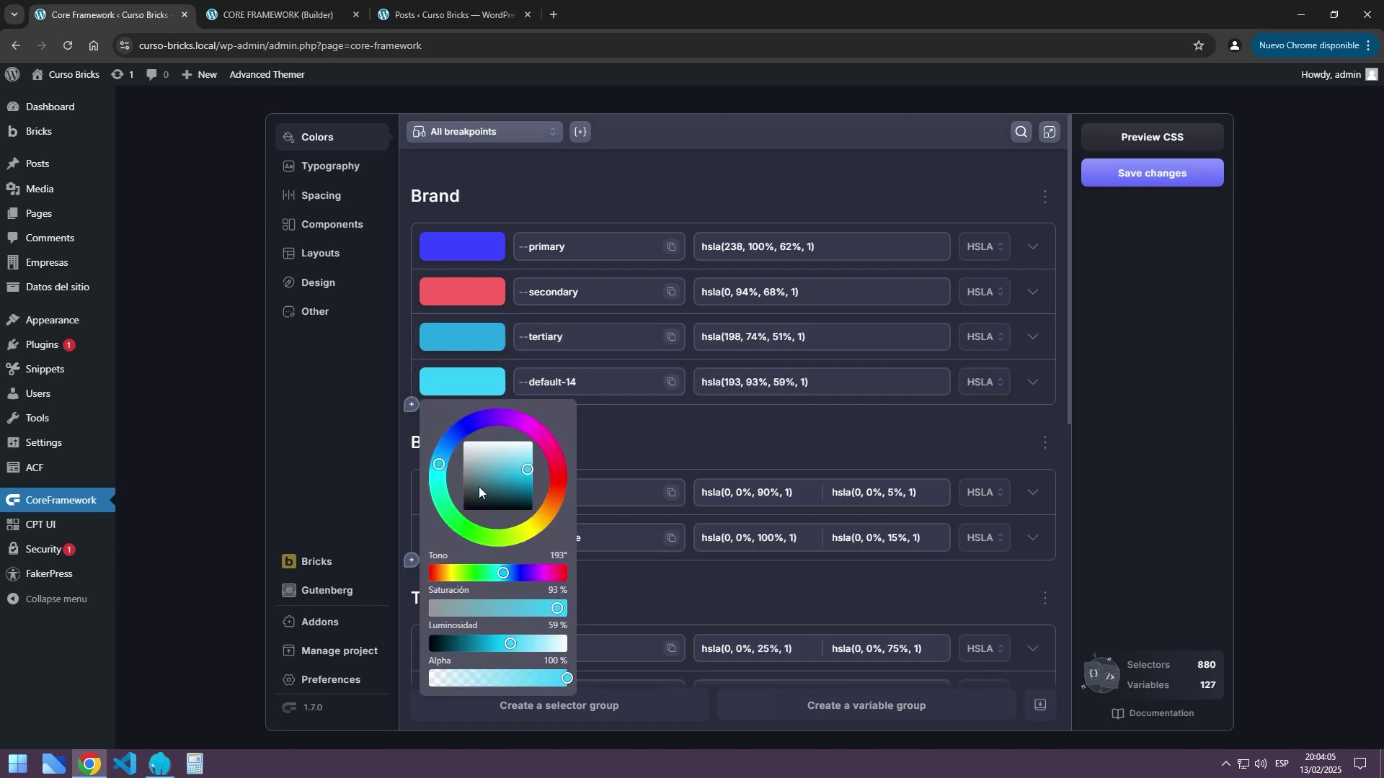
left_click(469, 532)
left_click(618, 192)
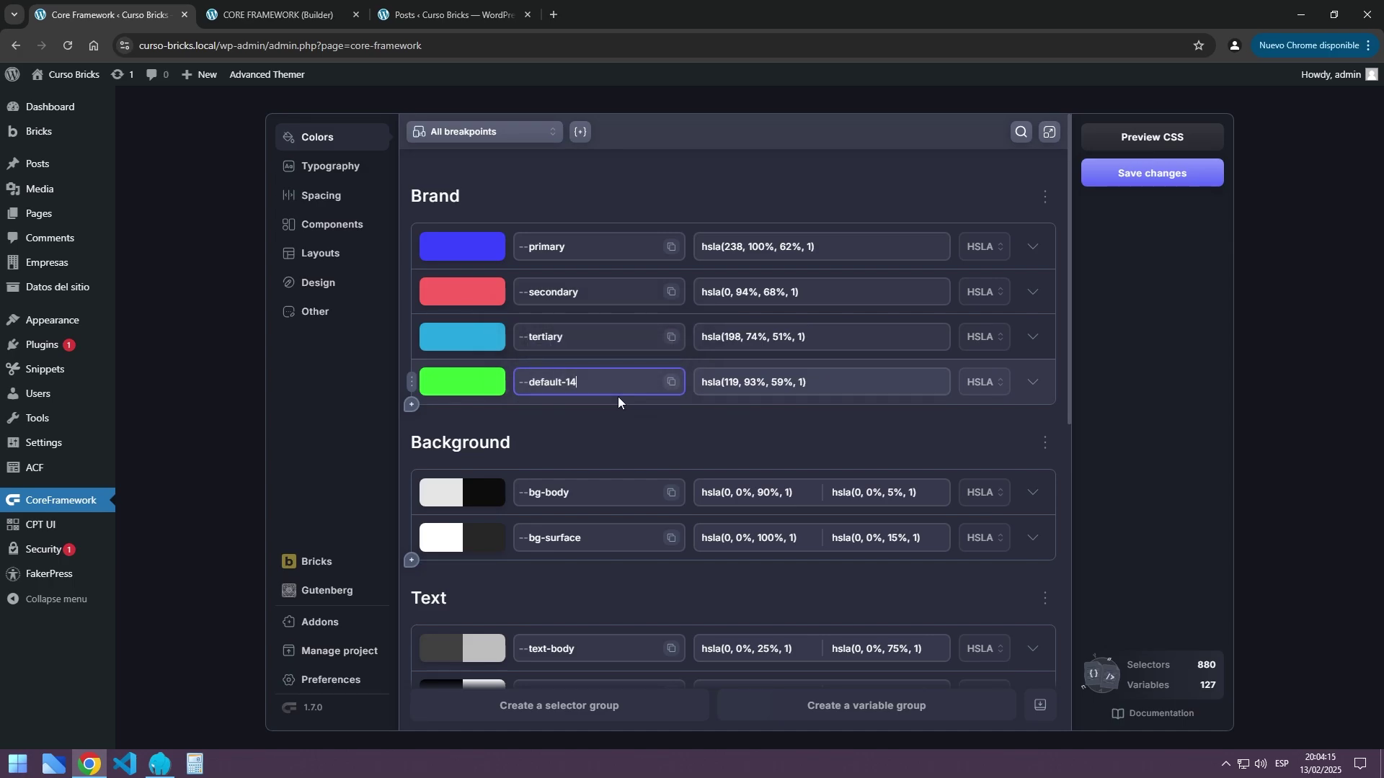
Rename the new Brand color variable to cuaternary
key("BackSpace")
key("BackSpace")
key("BackSpace")
key("BackSpace")
key("BackSpace")
key("BackSpace")
key("BackSpace")
key("BackSpace")
key("BackSpace")
key("BackSpace")
type("cuaternary")
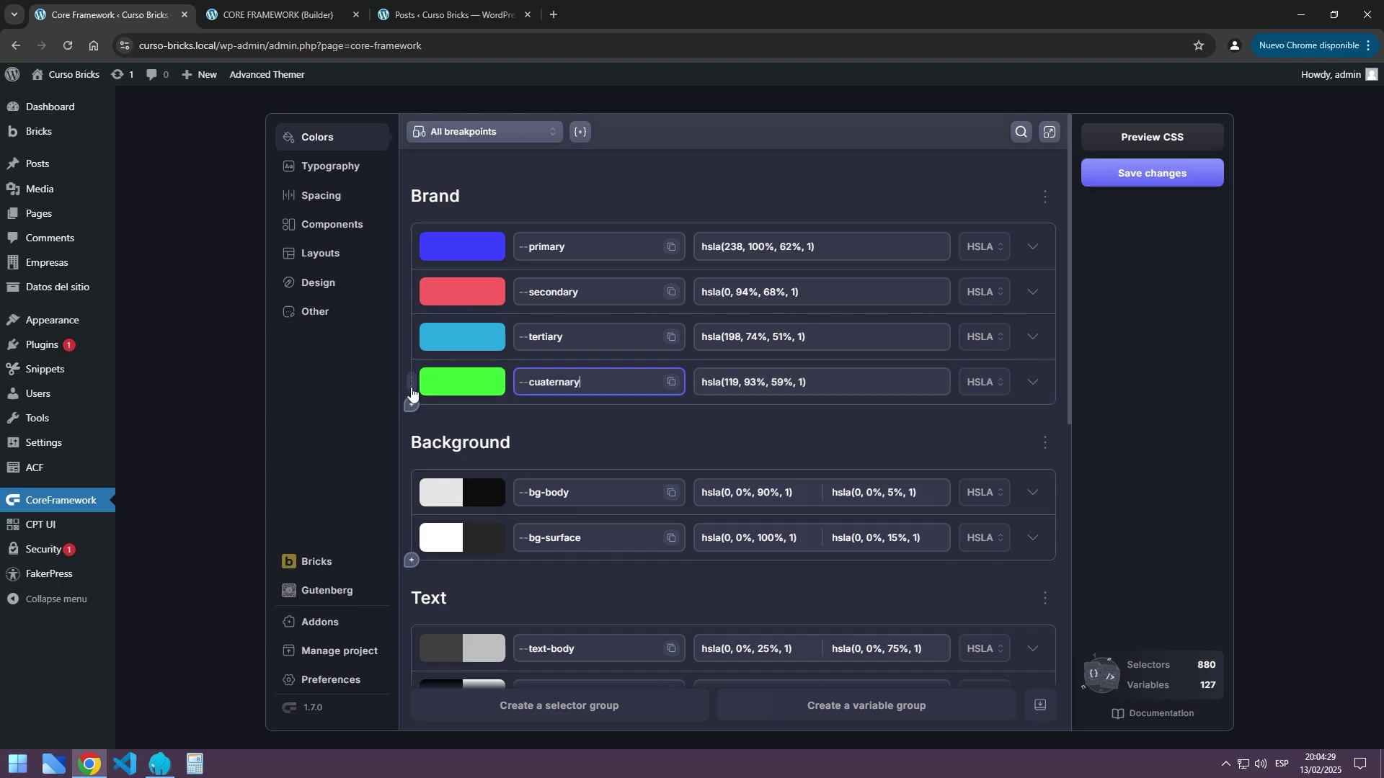
Delete the cuaternary color from the Brand group
left_click(412, 383)
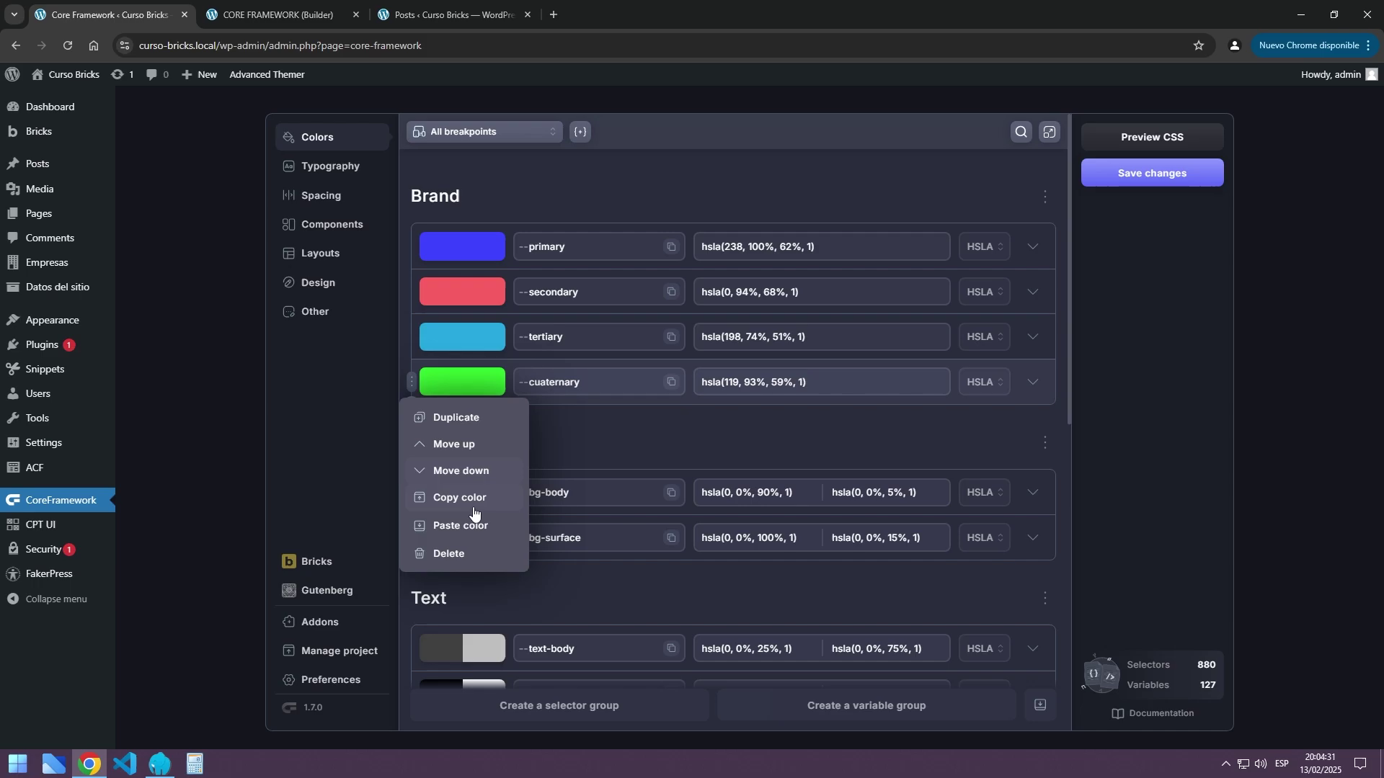
left_click(443, 554)
left_click(444, 558)
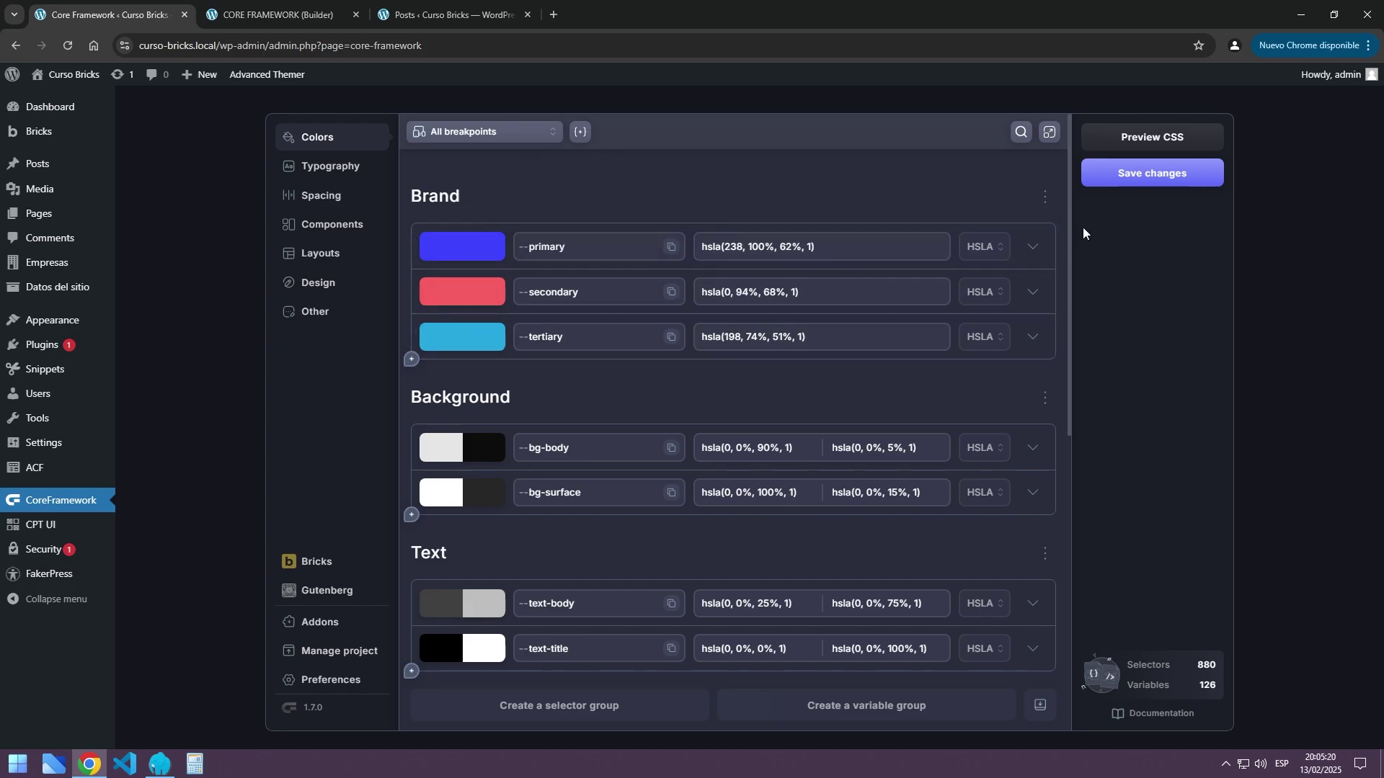
Expand the primary color's settings, try its Fill utility class option, and turn dark mode on and back off
left_click(1032, 252)
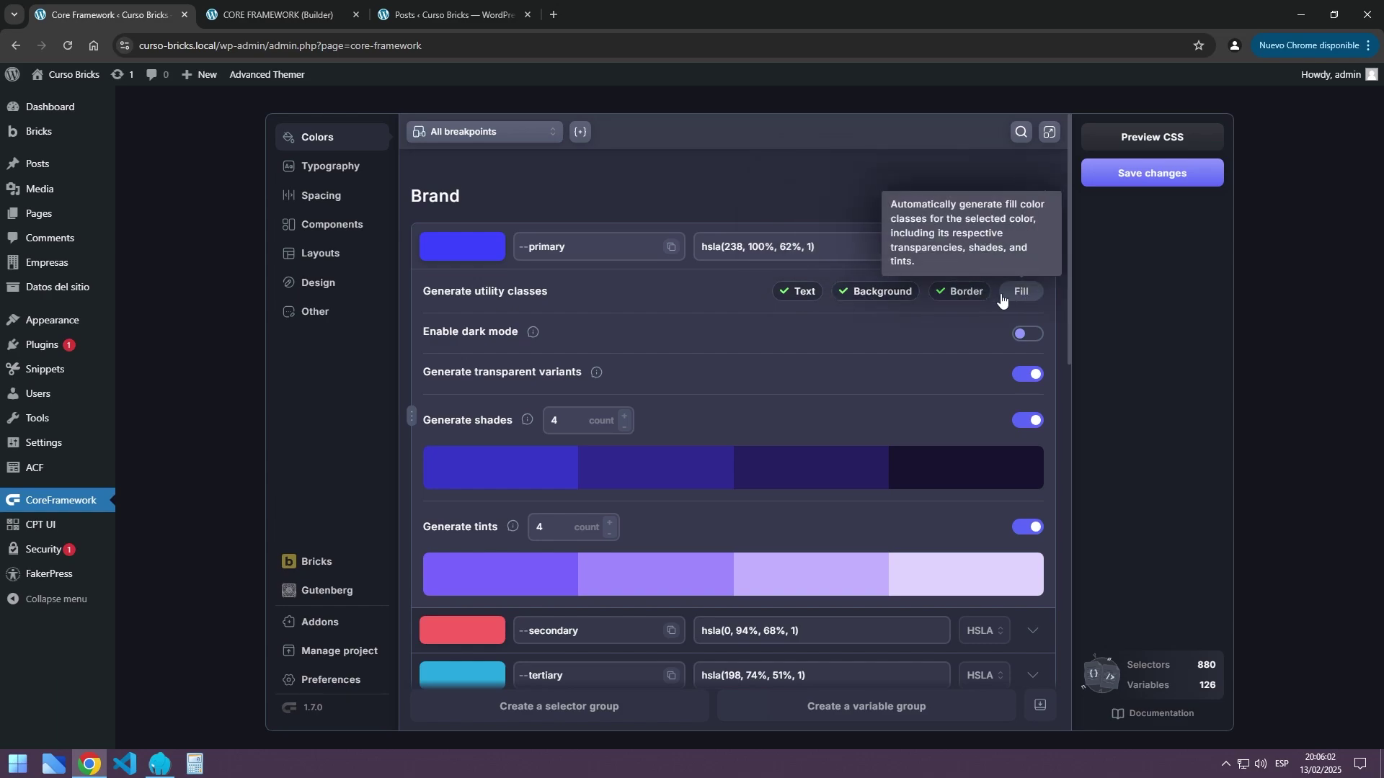
left_click(1016, 292)
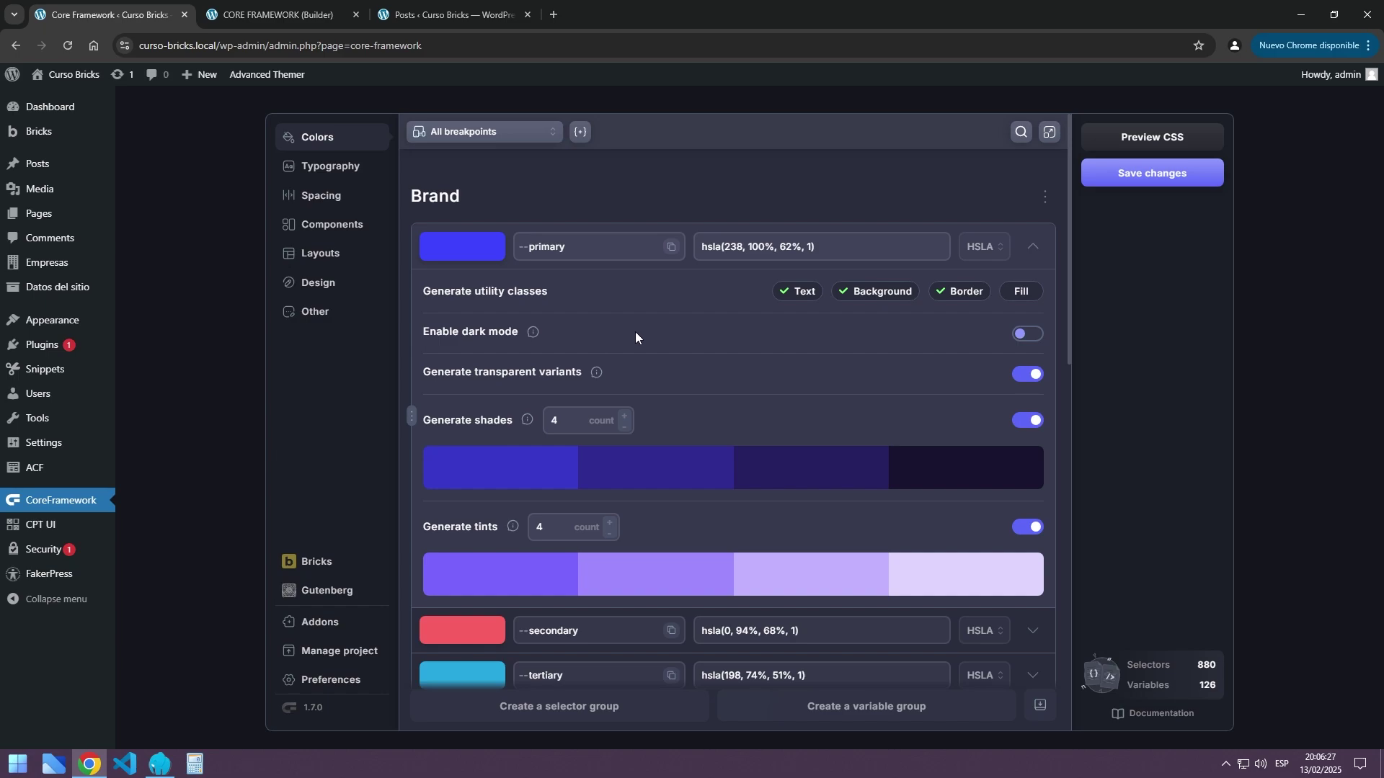
left_click(1032, 335)
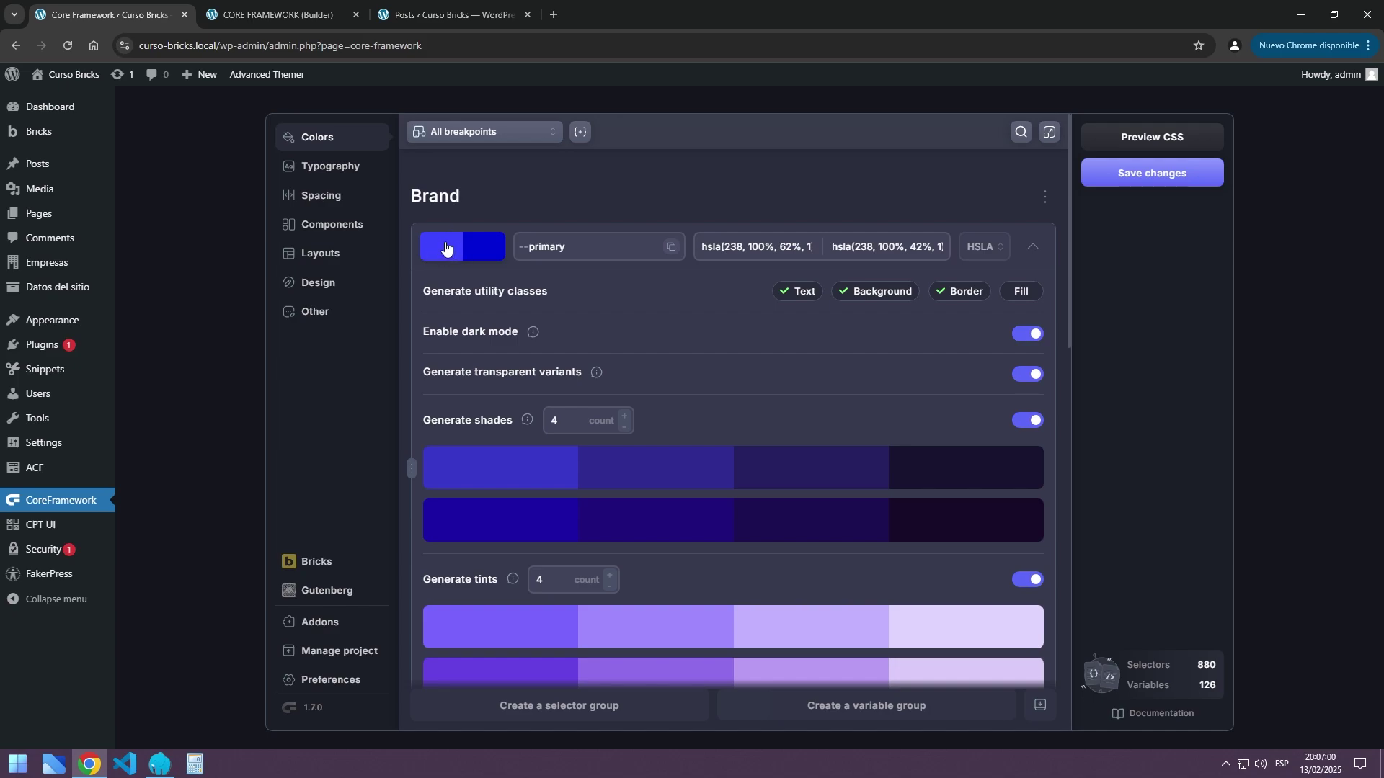
left_click(1024, 333)
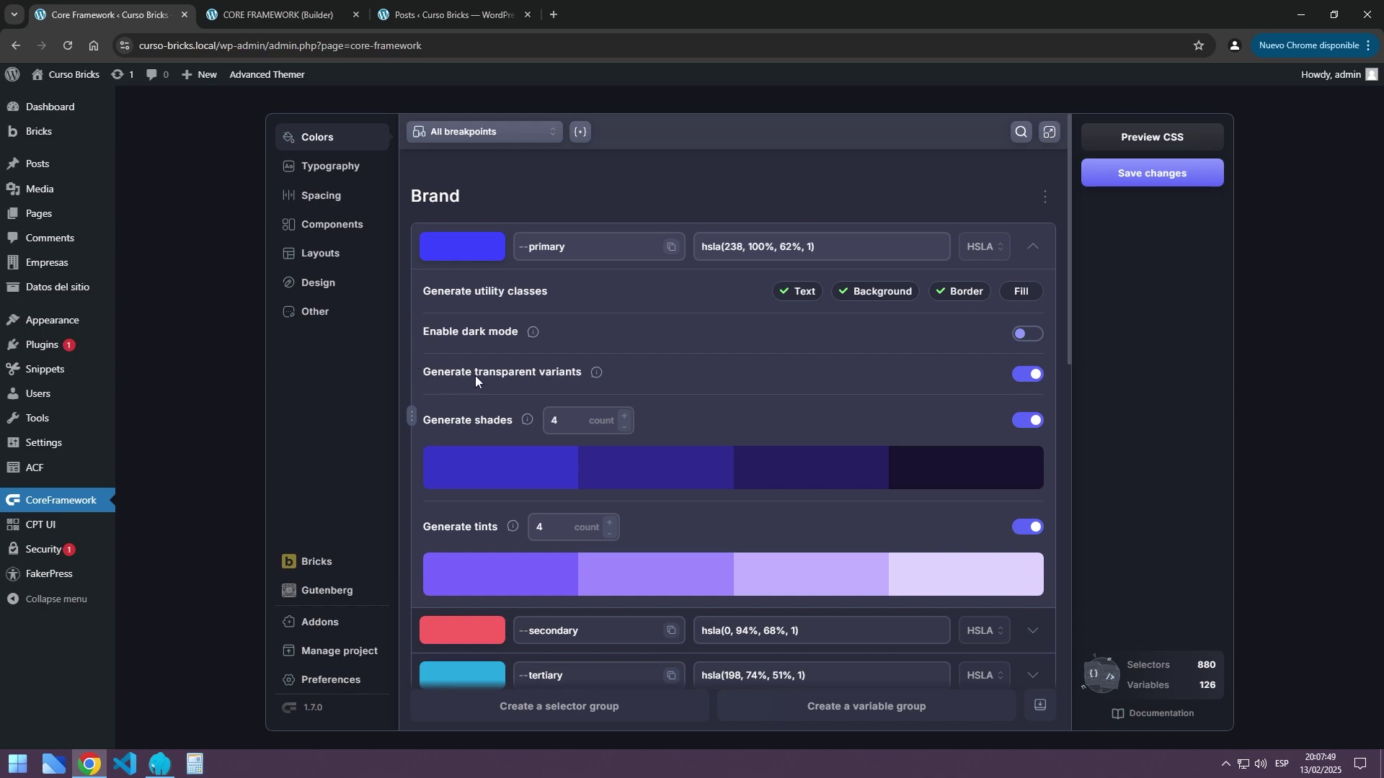
Check the transparent variants option of the primary color, and turn its shade generation off and back on
mouse_move(599, 372)
left_click(1021, 420)
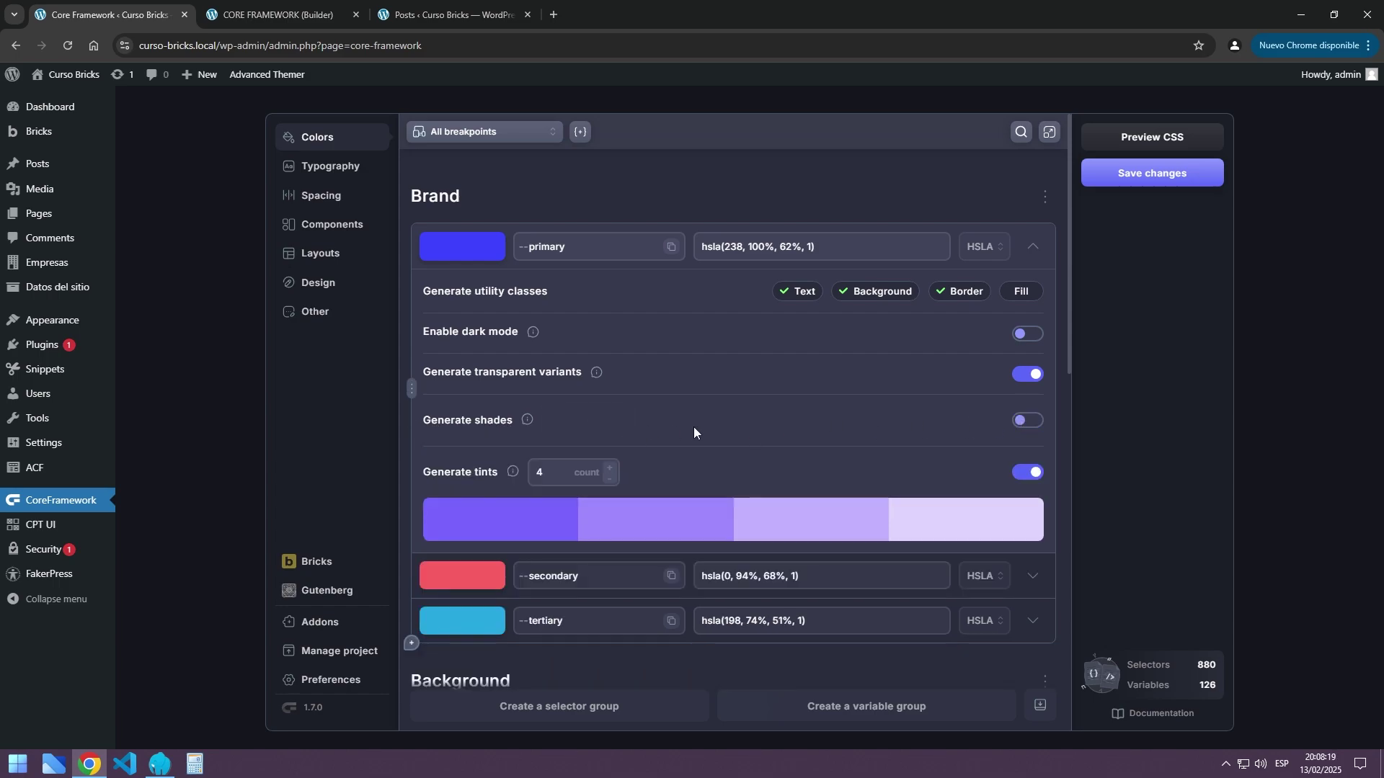
left_click(1032, 421)
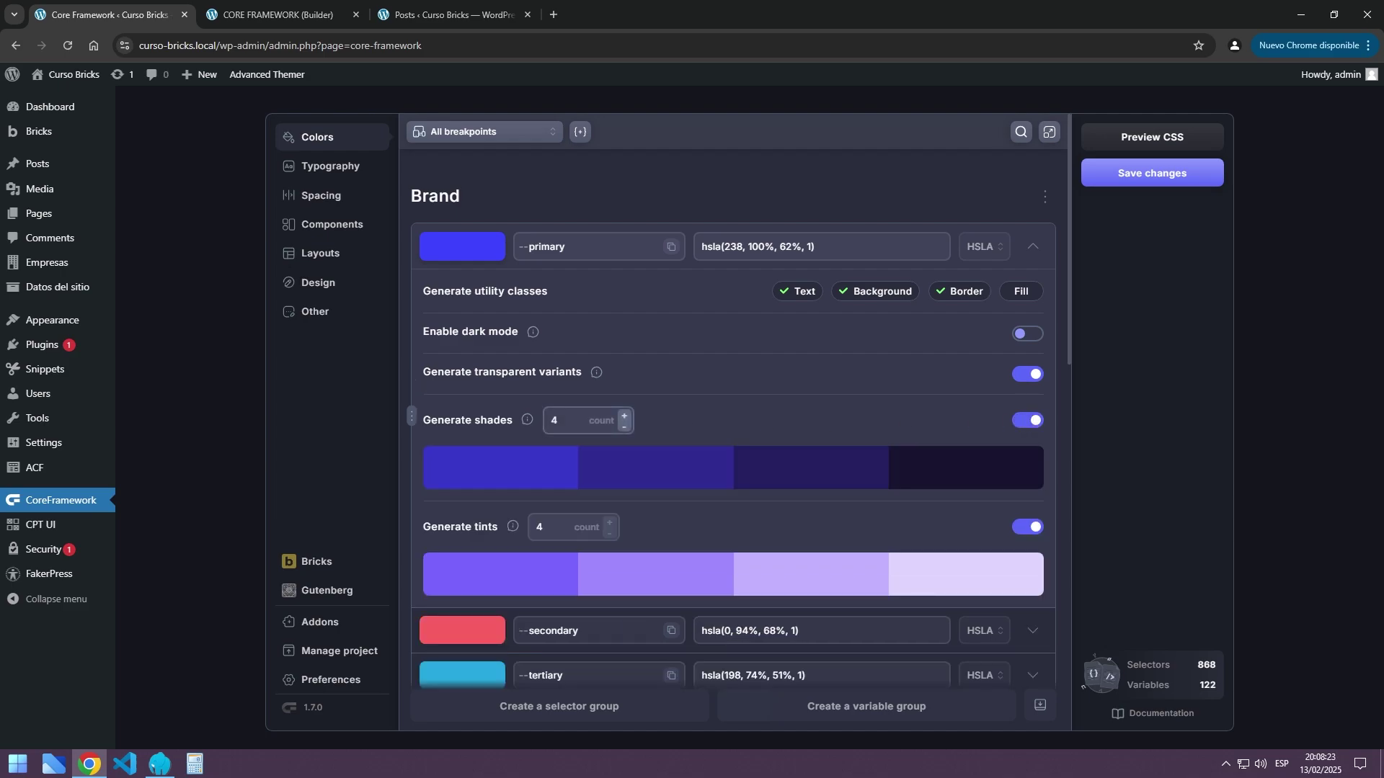
Try 8 and 3 generated shades for the primary color, and set the shade count back to 4
mouse_move(508, 469)
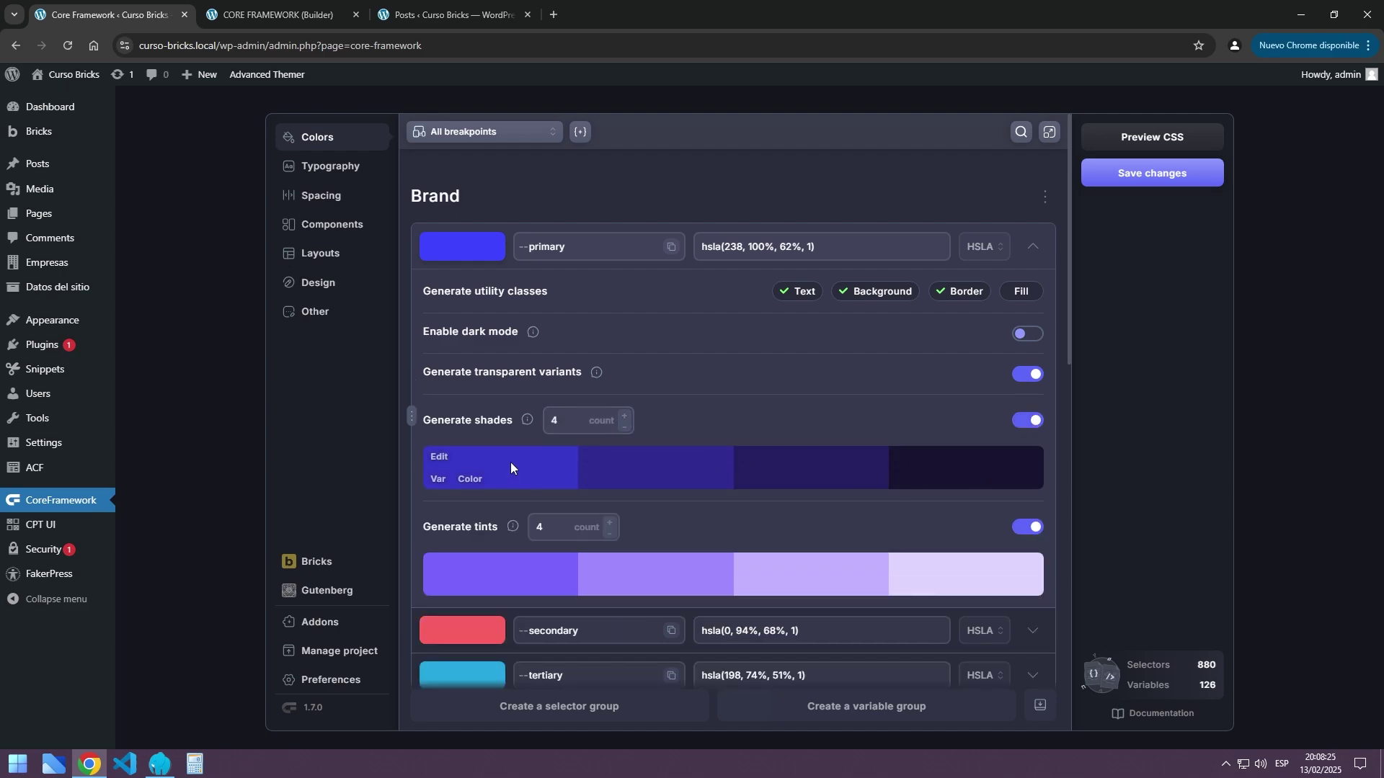
left_click(624, 417)
left_click(624, 416)
left_click(624, 417)
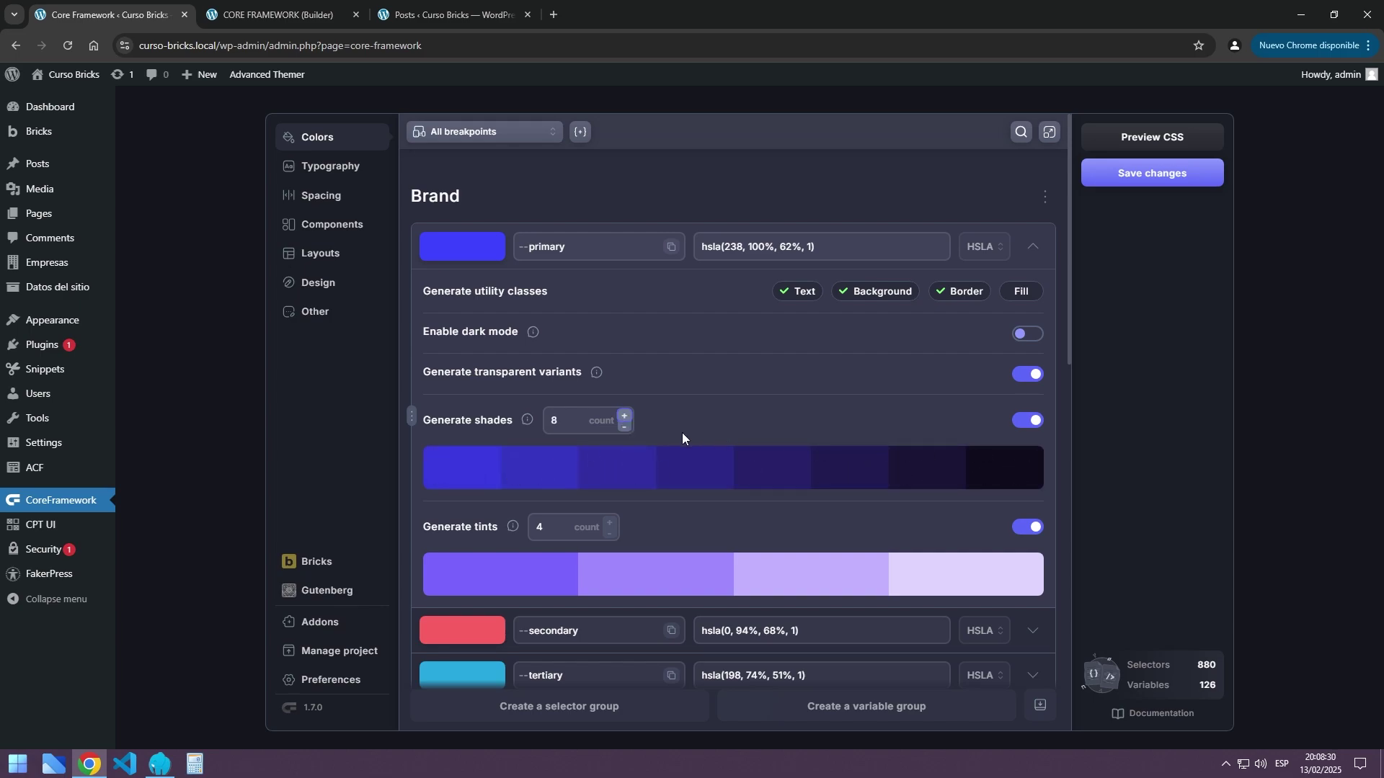
left_click(624, 430)
left_click(624, 429)
left_click(624, 429)
left_click(624, 430)
left_click(624, 430)
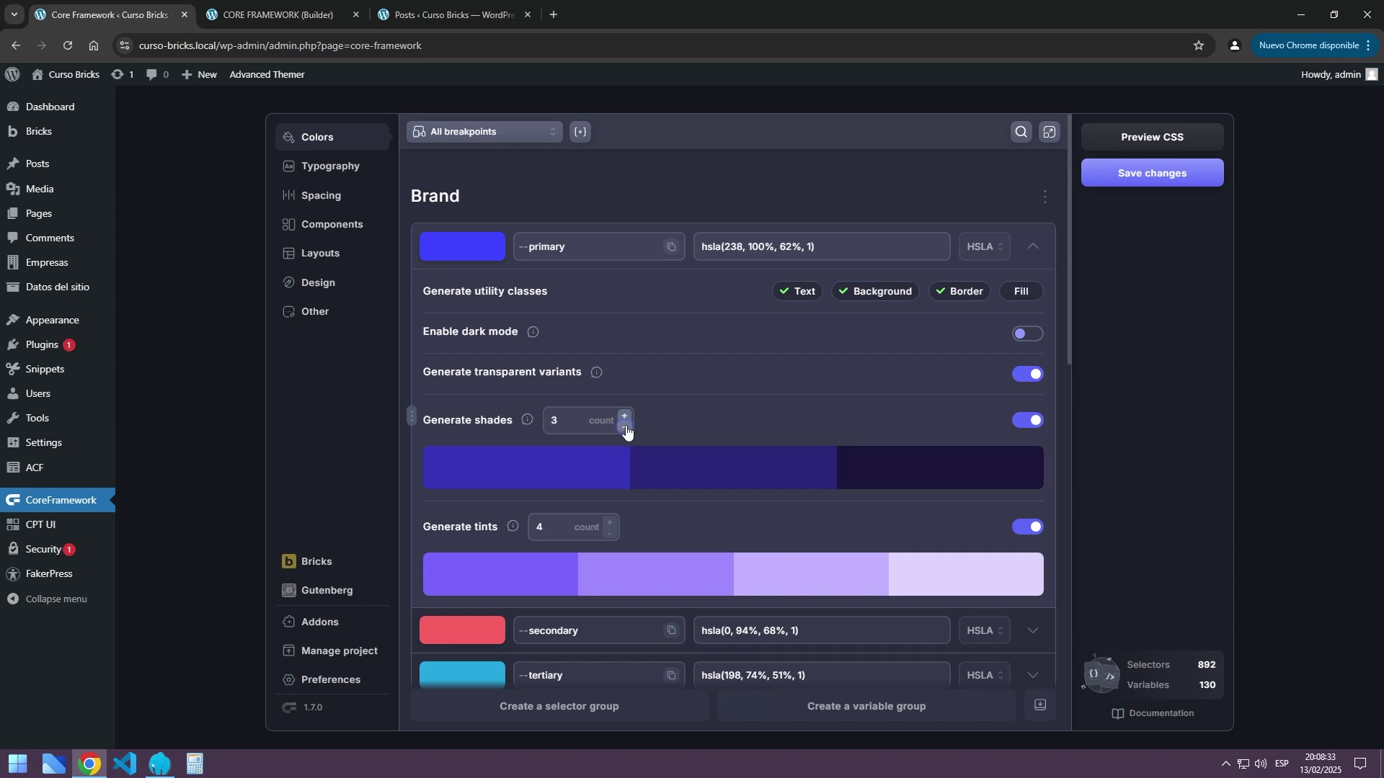
left_click(624, 416)
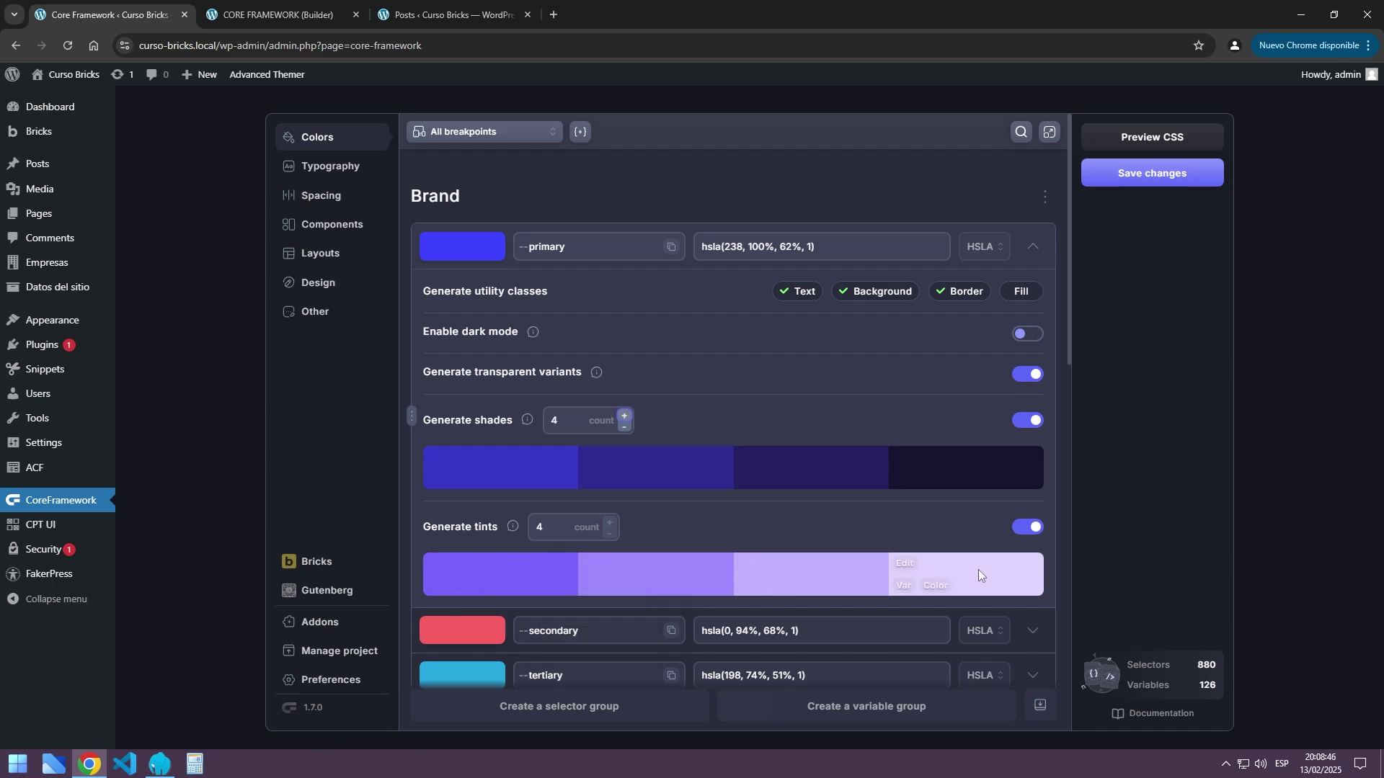
Try 7 and 3 generated tints for the primary color, and set the tint count back to 4
left_click(610, 523)
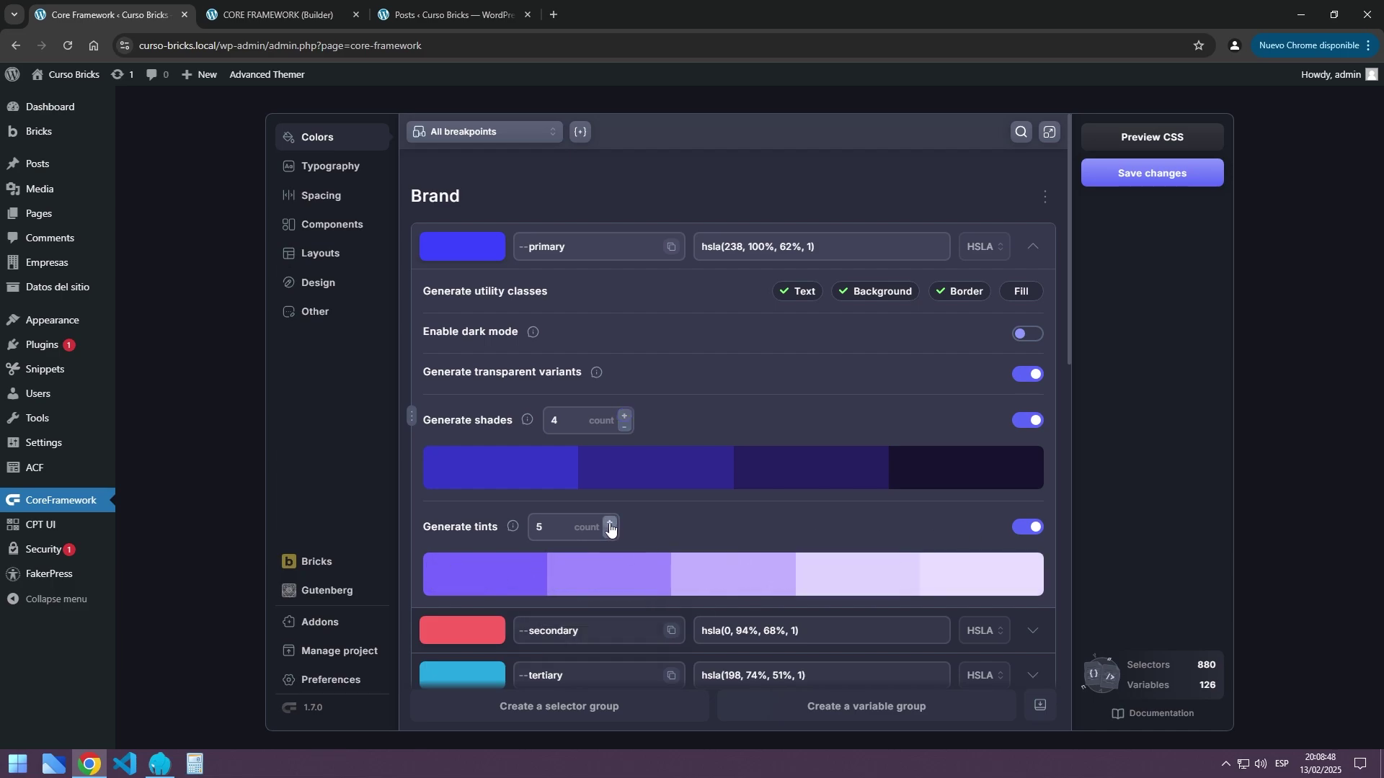
left_click(610, 524)
left_click(610, 524)
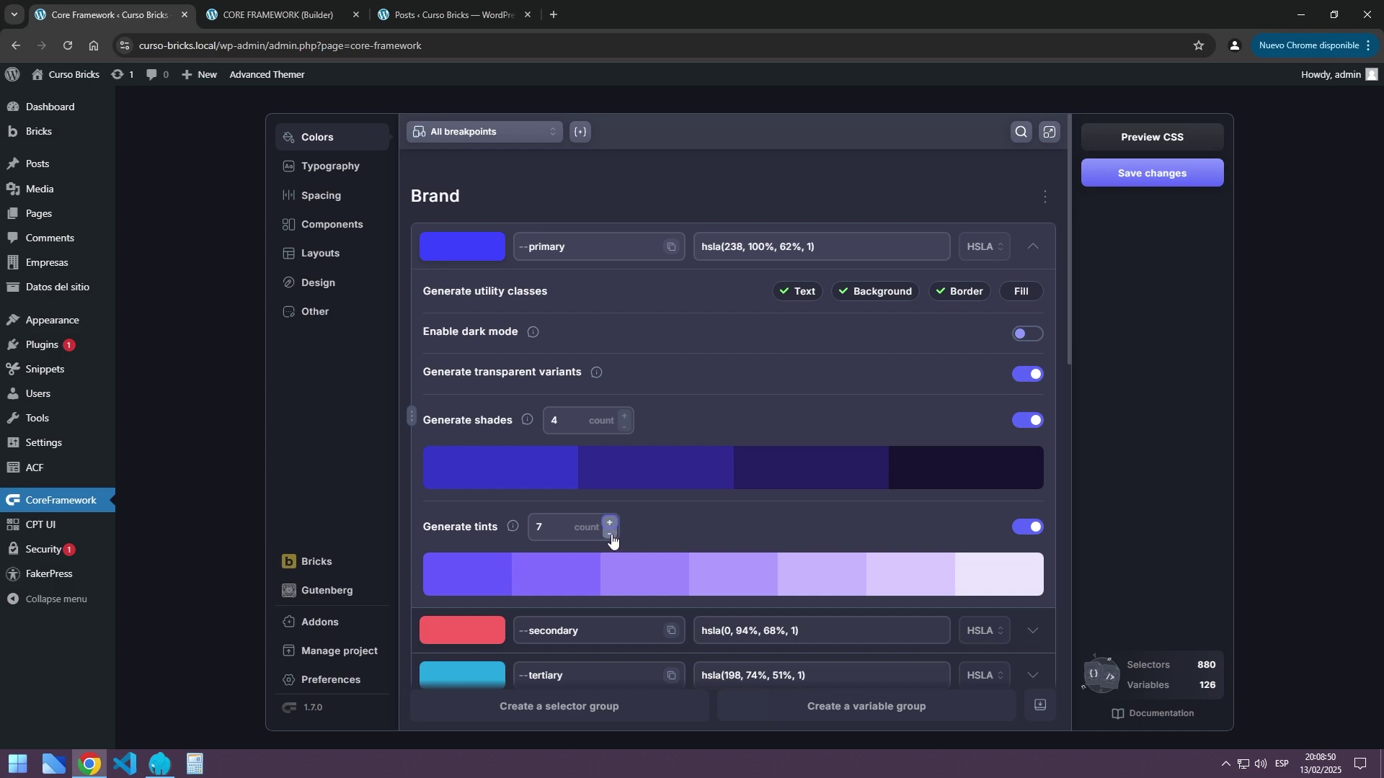
left_click(610, 534)
left_click(610, 534)
left_click(611, 535)
left_click(611, 537)
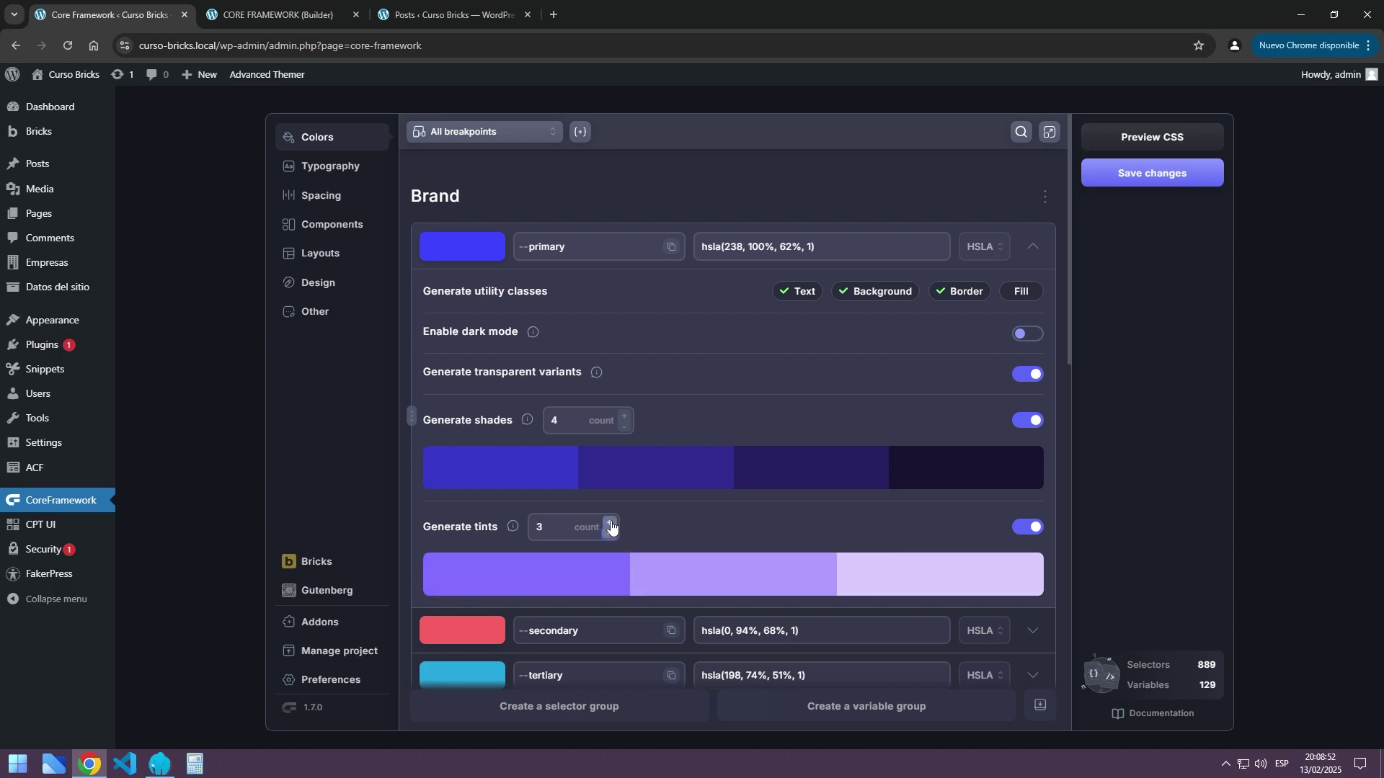
left_click(610, 524)
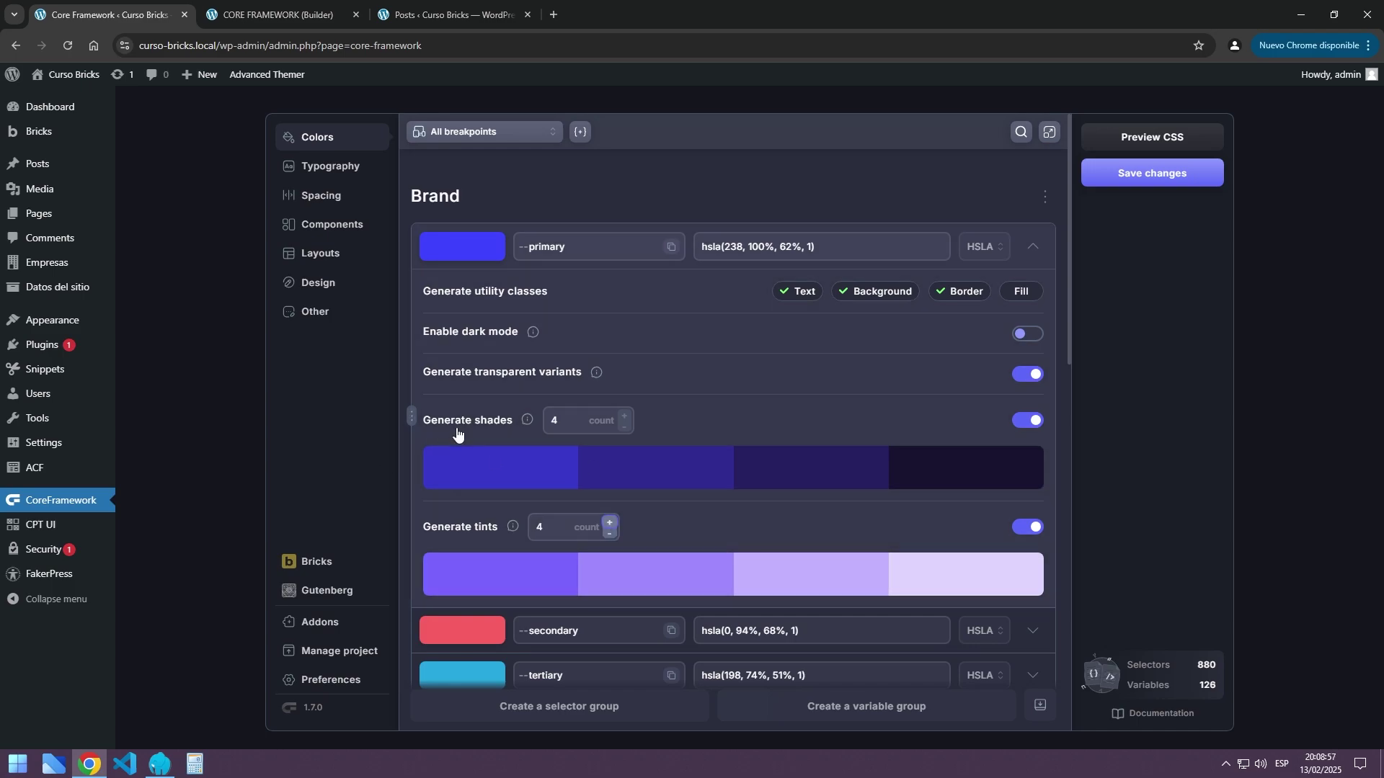
Disable both shade and tint generation for the primary color, and enable both again
left_click(1022, 419)
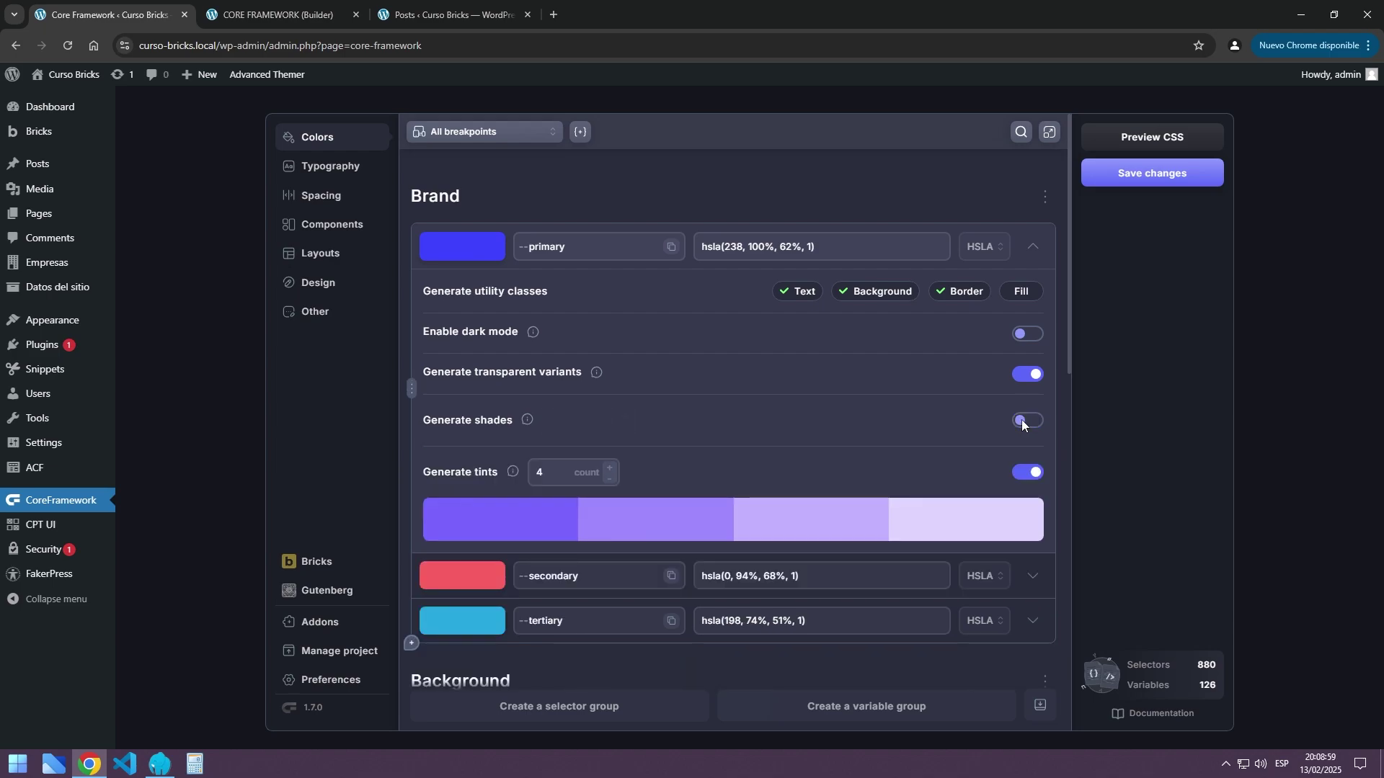
left_click(1021, 471)
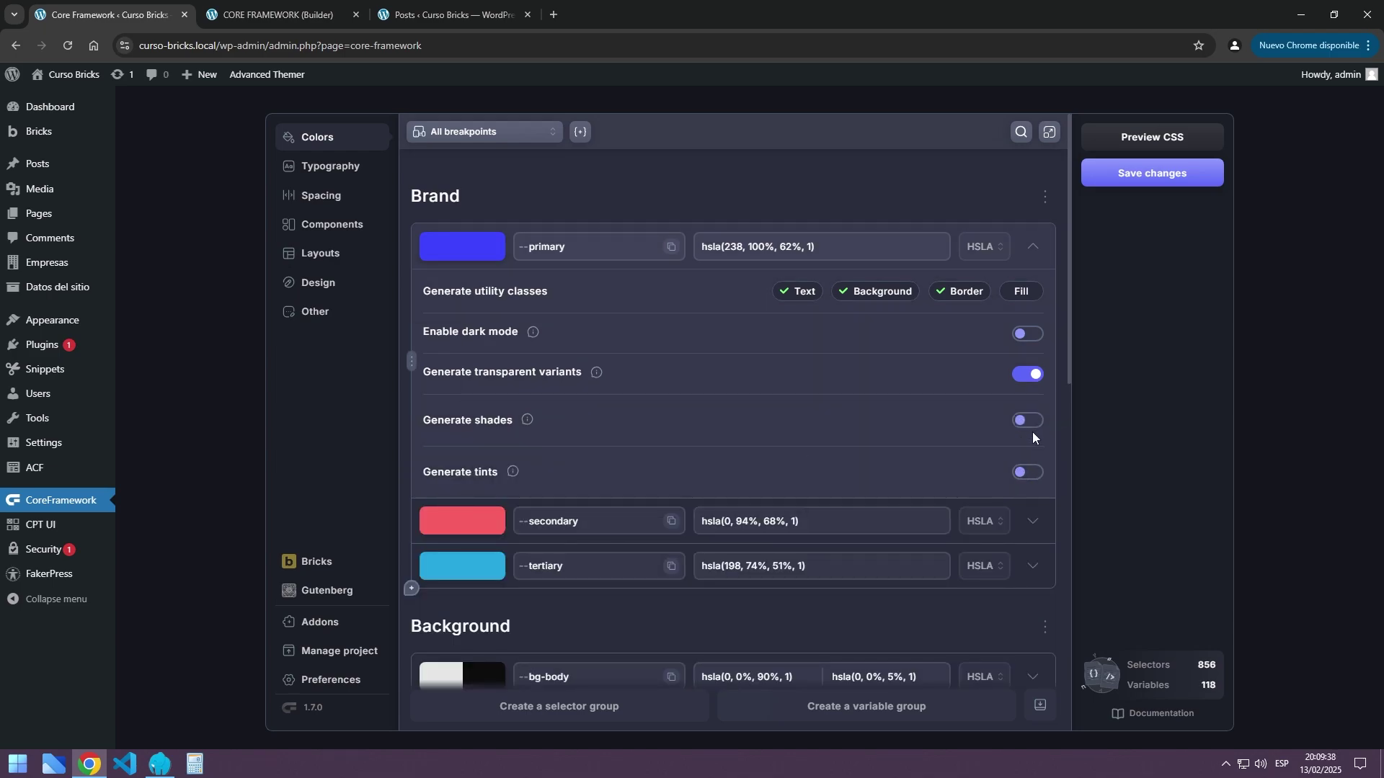
left_click(1031, 421)
left_click(1035, 525)
scroll(724, 403, "down", 7)
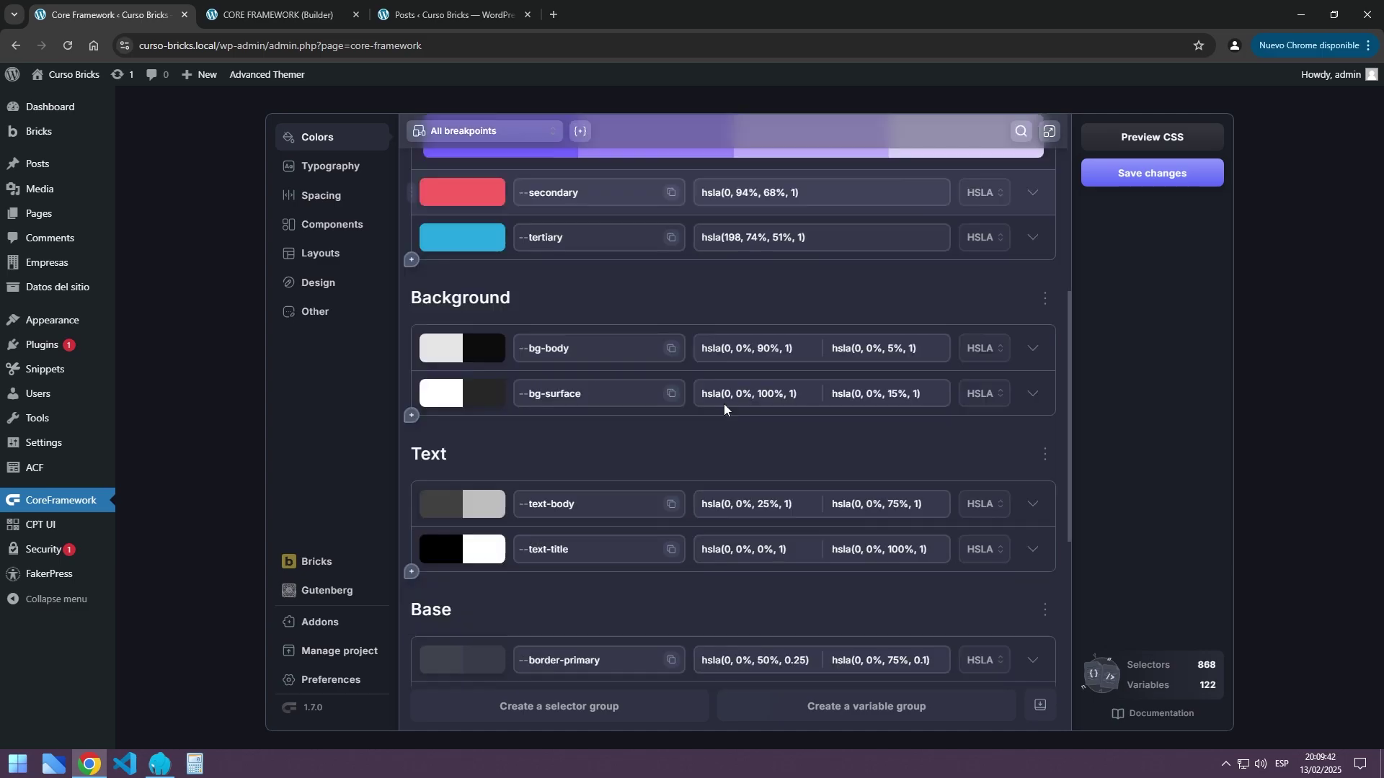
scroll(541, 395, "up", 4)
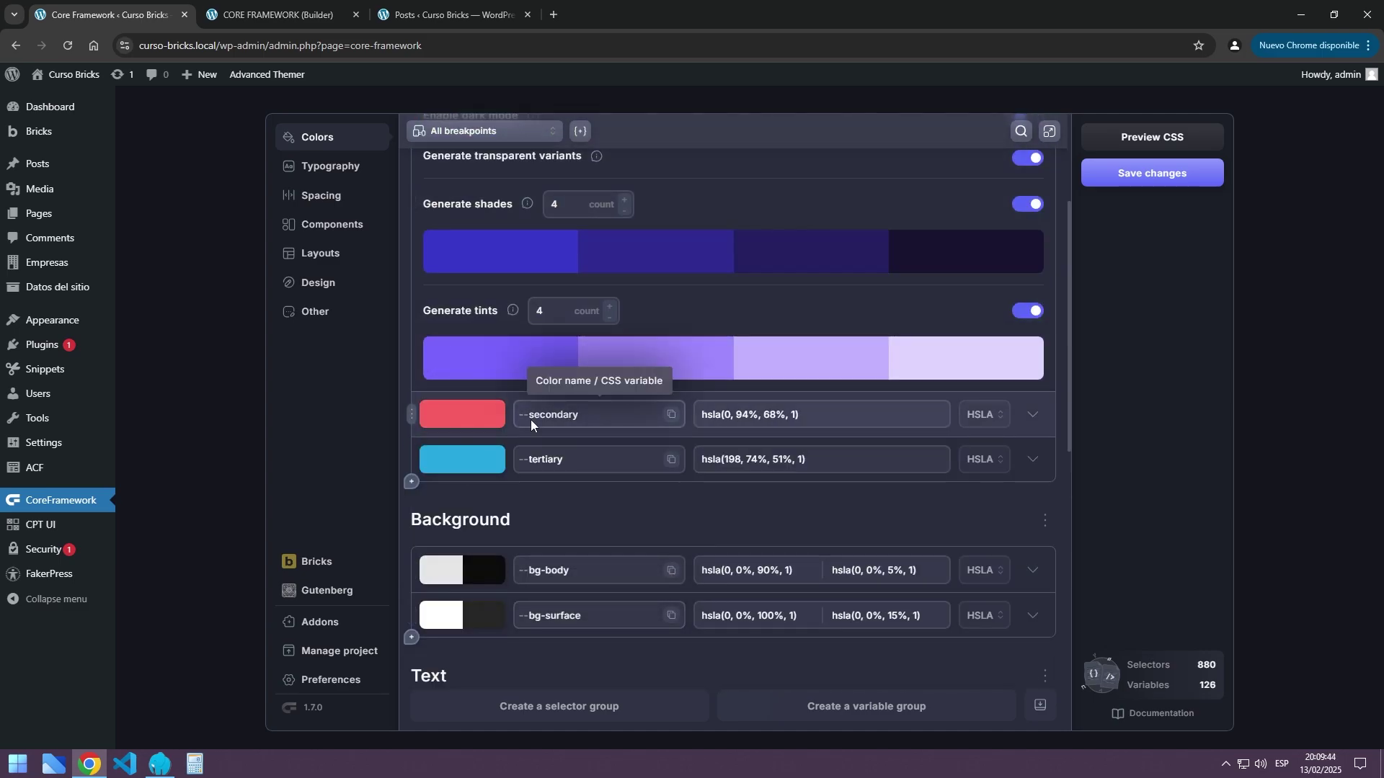
Try enabling dark mode for the secondary color, and turn it back off
left_click(1032, 414)
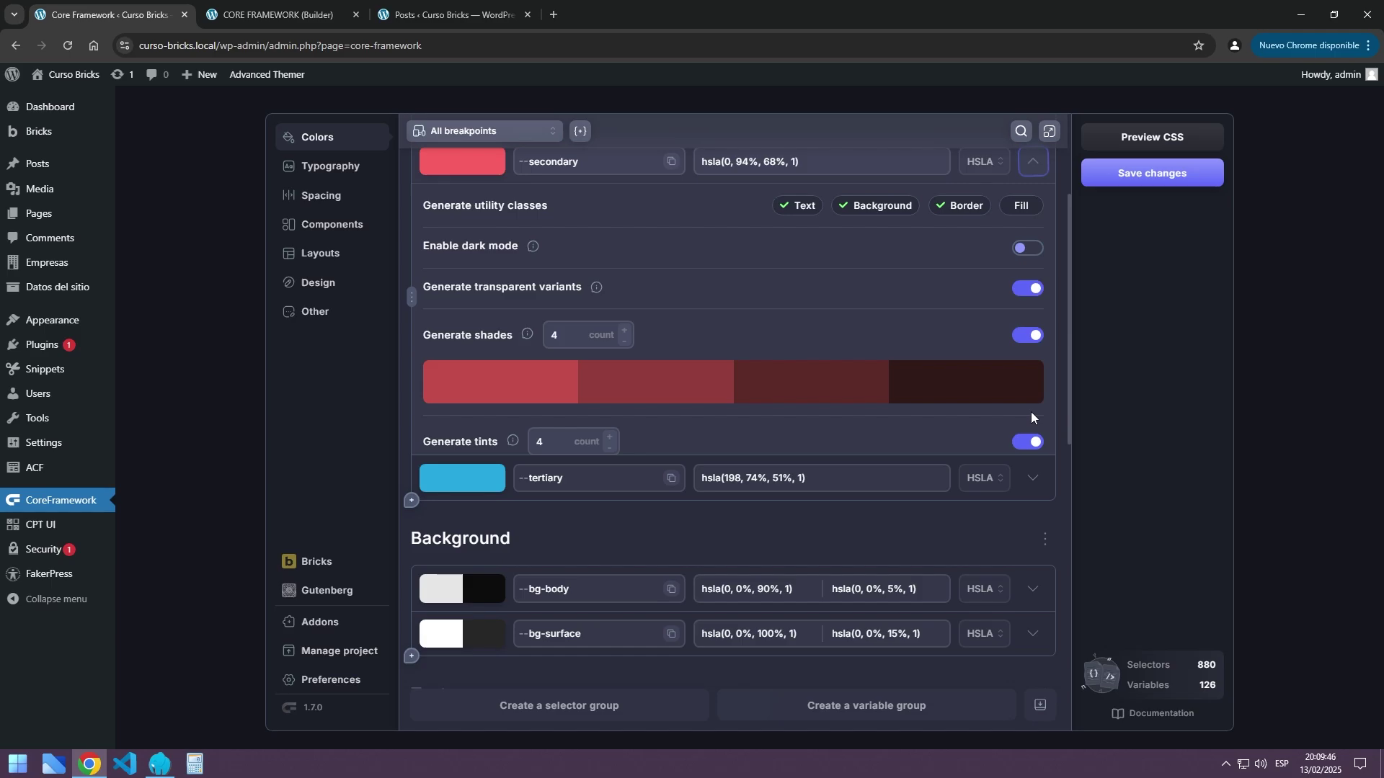
scroll(876, 322, "up", 3)
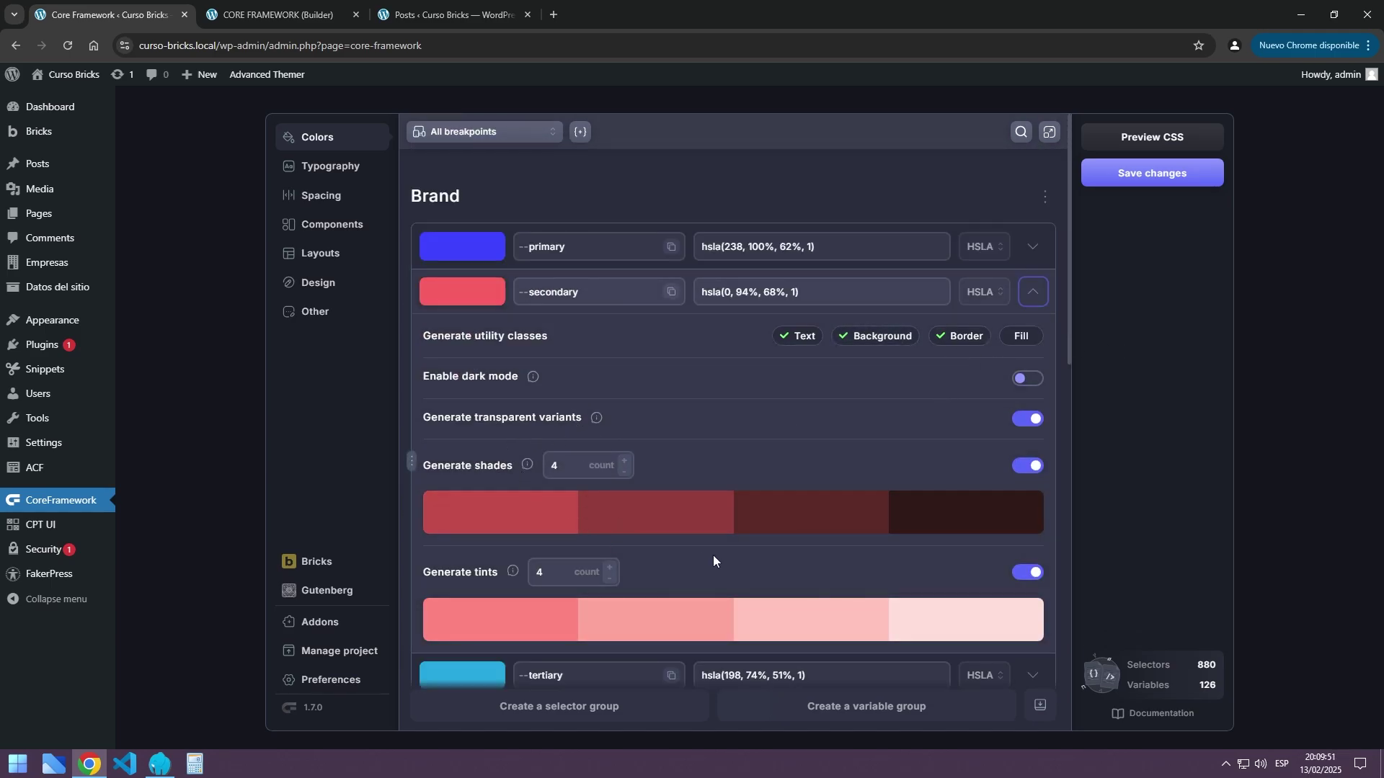
left_click(1028, 378)
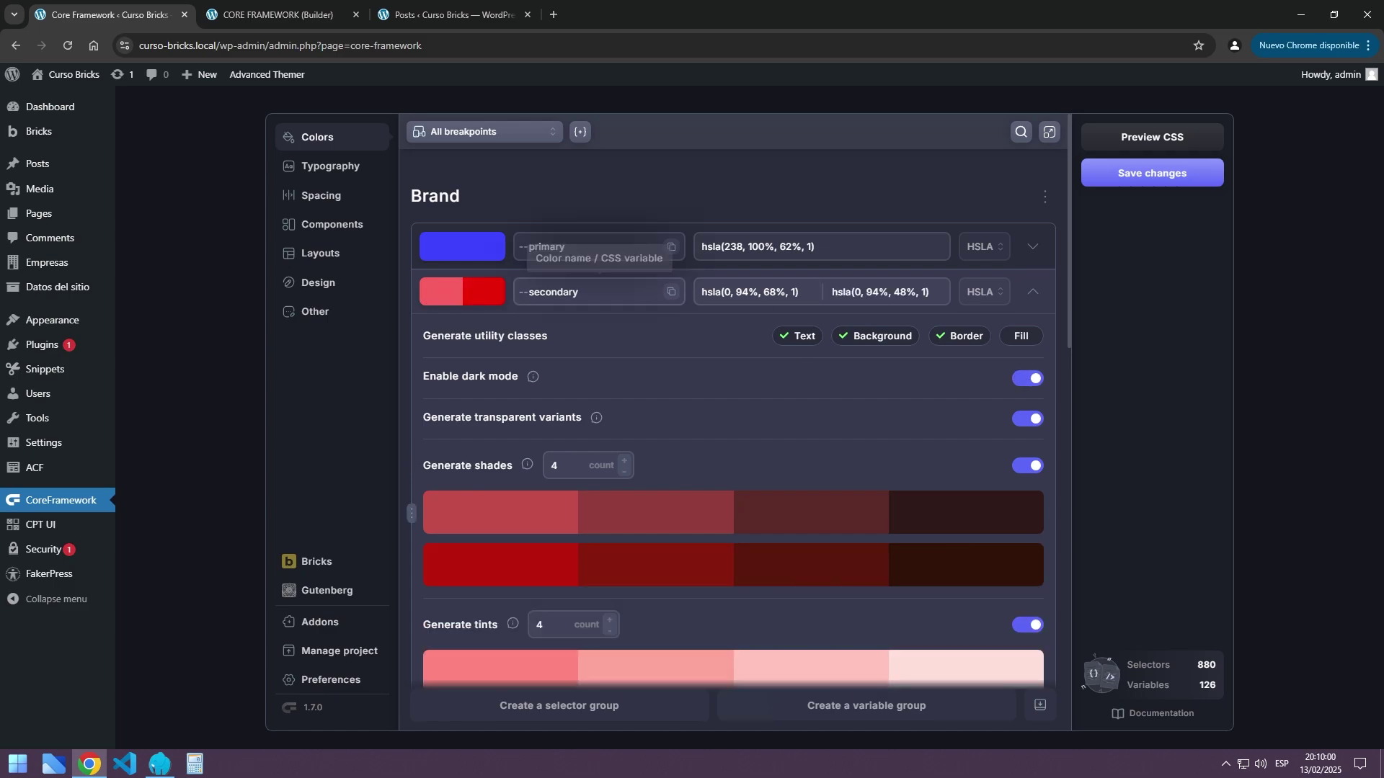
left_click(1026, 378)
left_click(1033, 292)
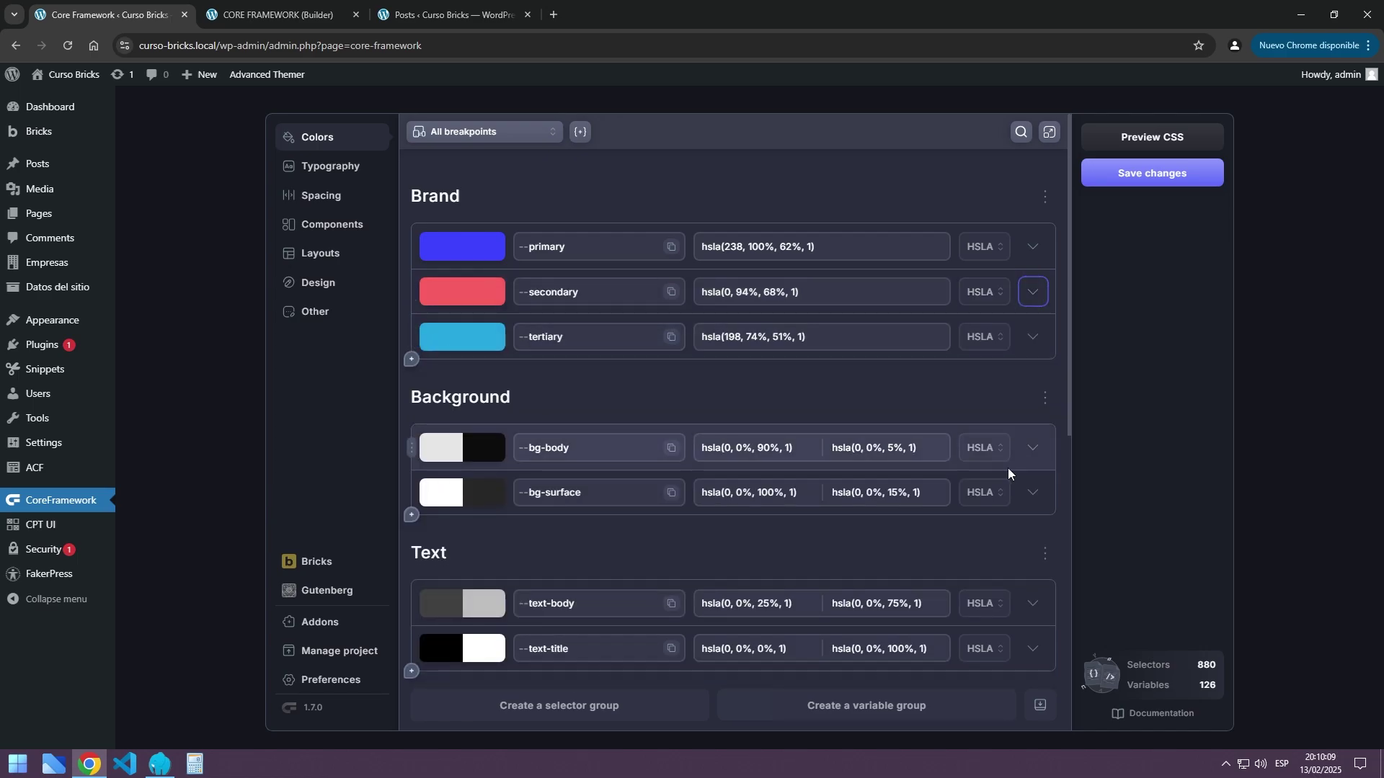
Review the utility class, dark mode and variant options of the bg-body and text-body colors
left_click(1034, 449)
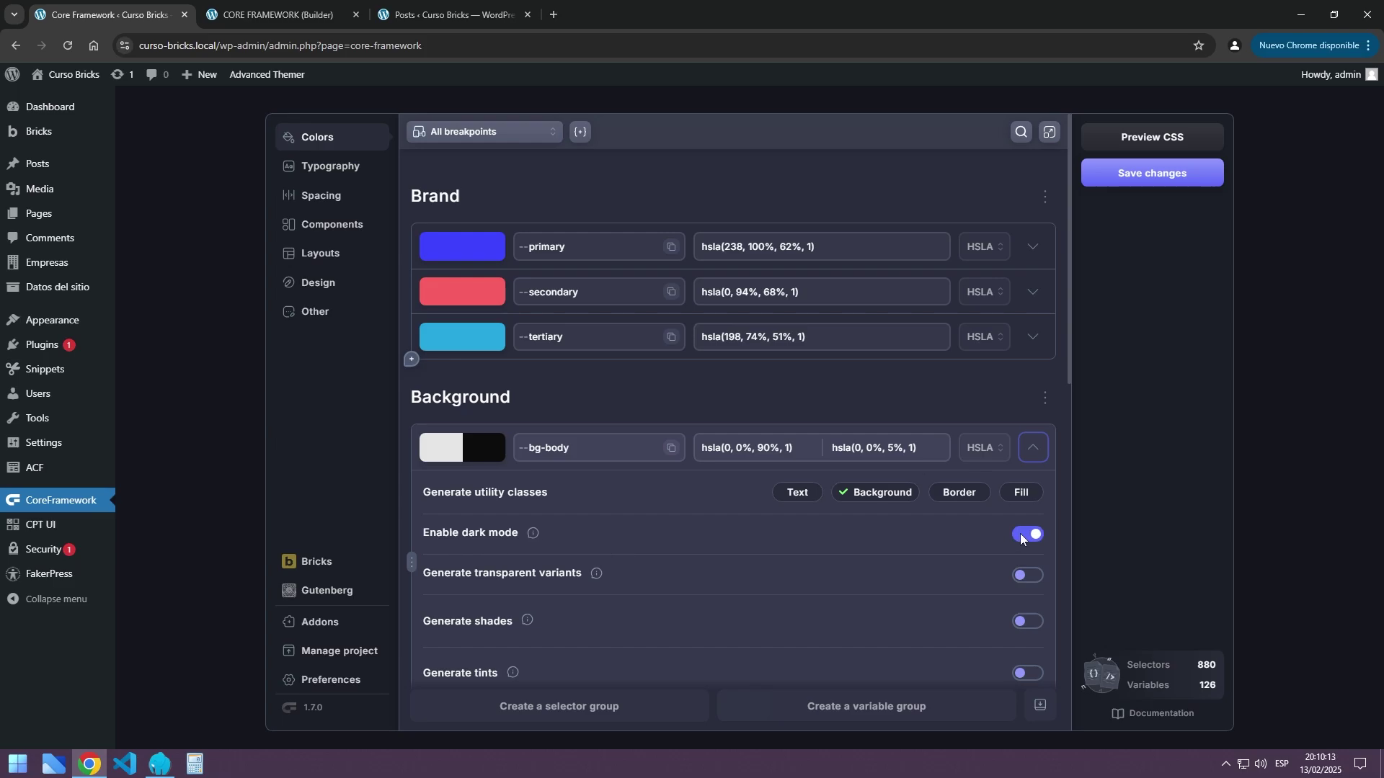
scroll(519, 500, "down", 2)
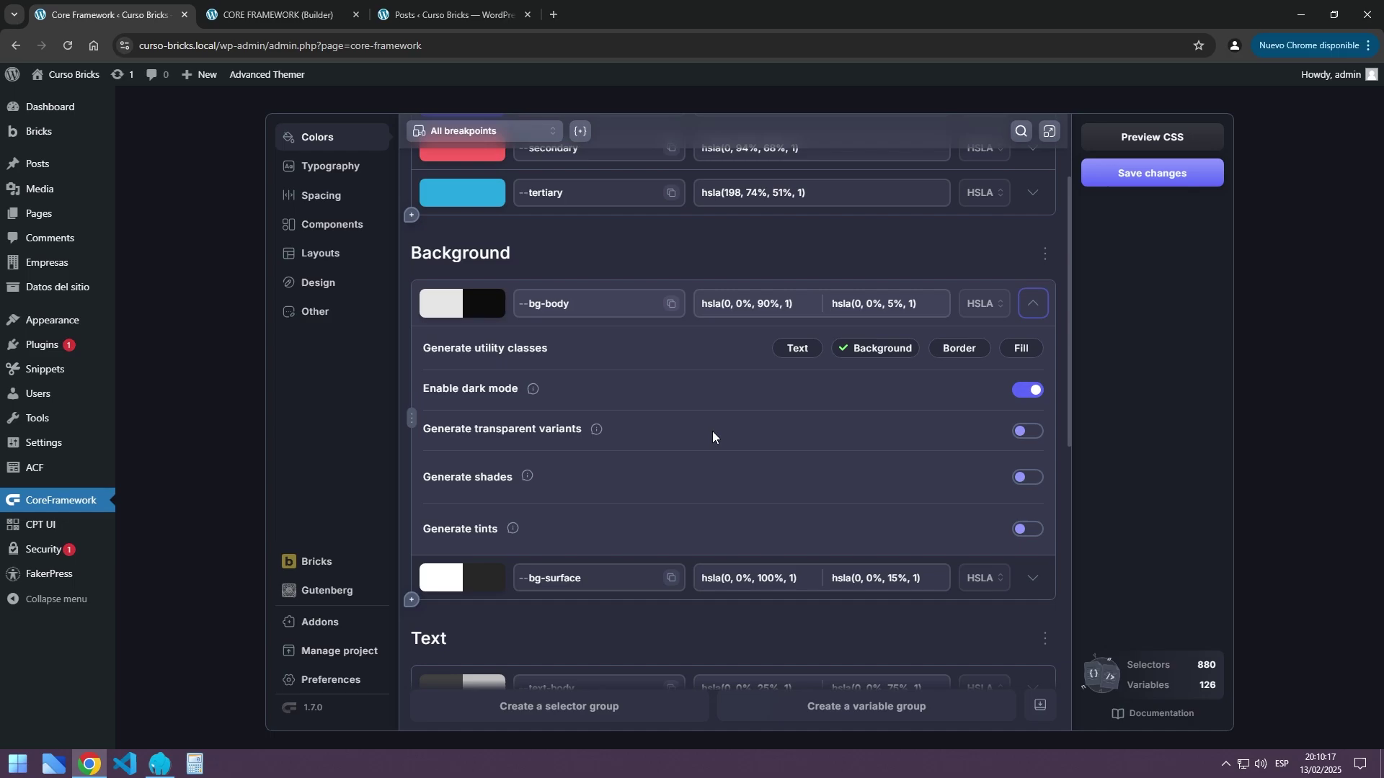
left_click(1033, 304)
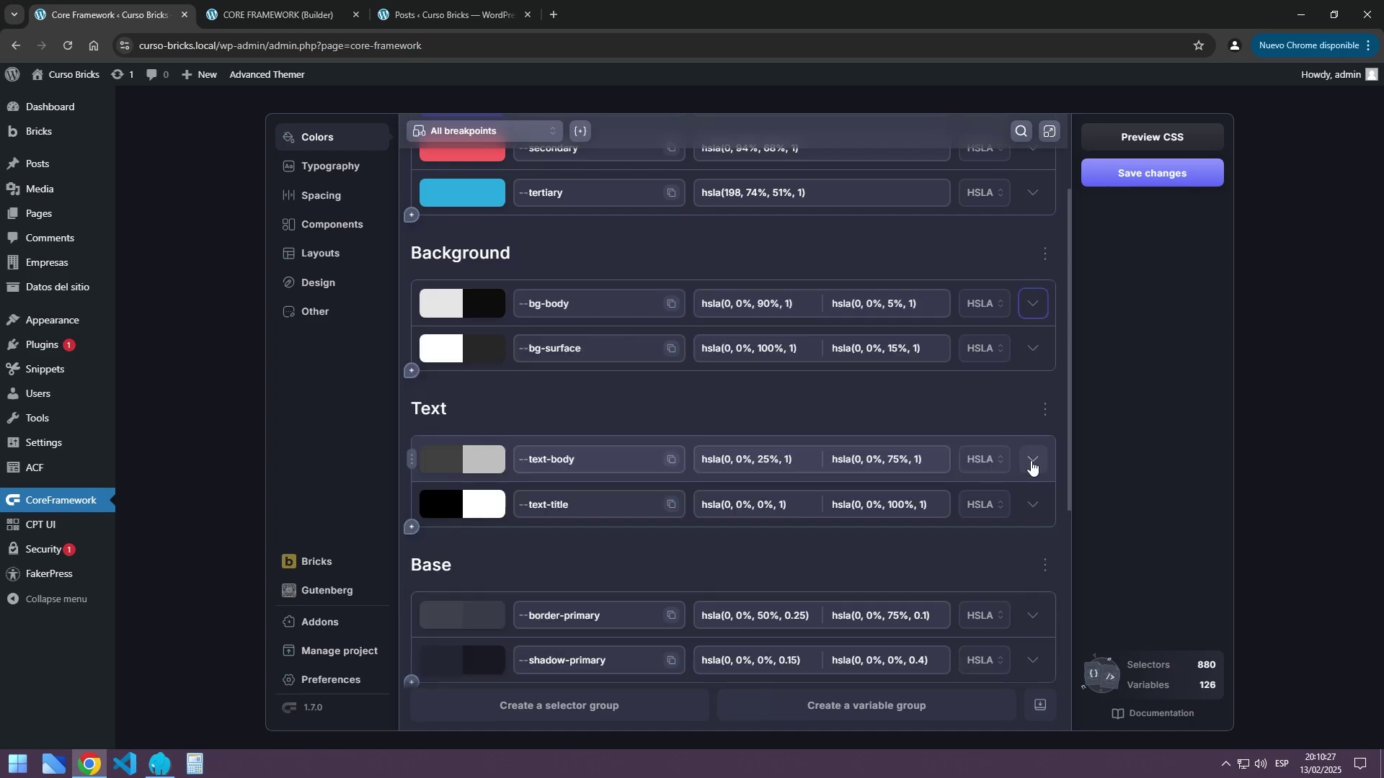
left_click(1032, 461)
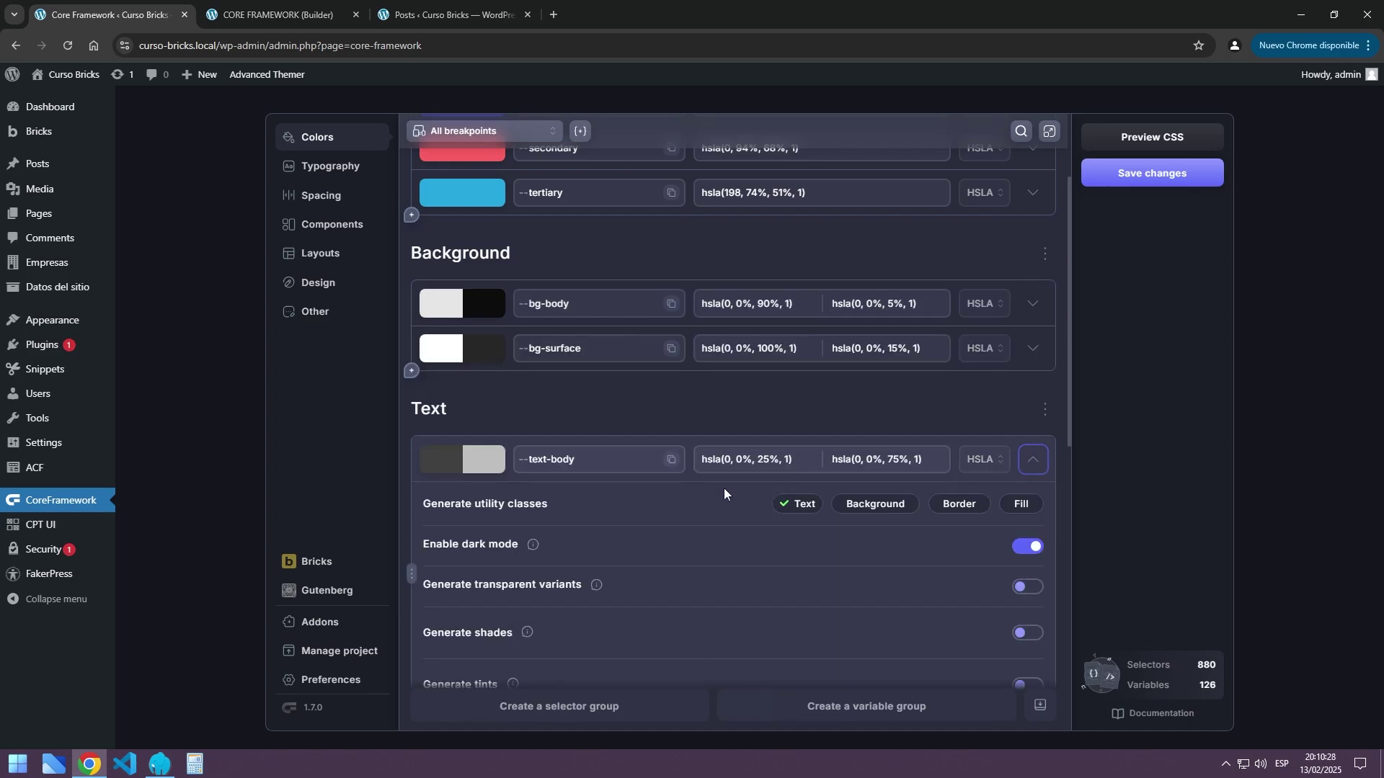
scroll(725, 487, "down", 2)
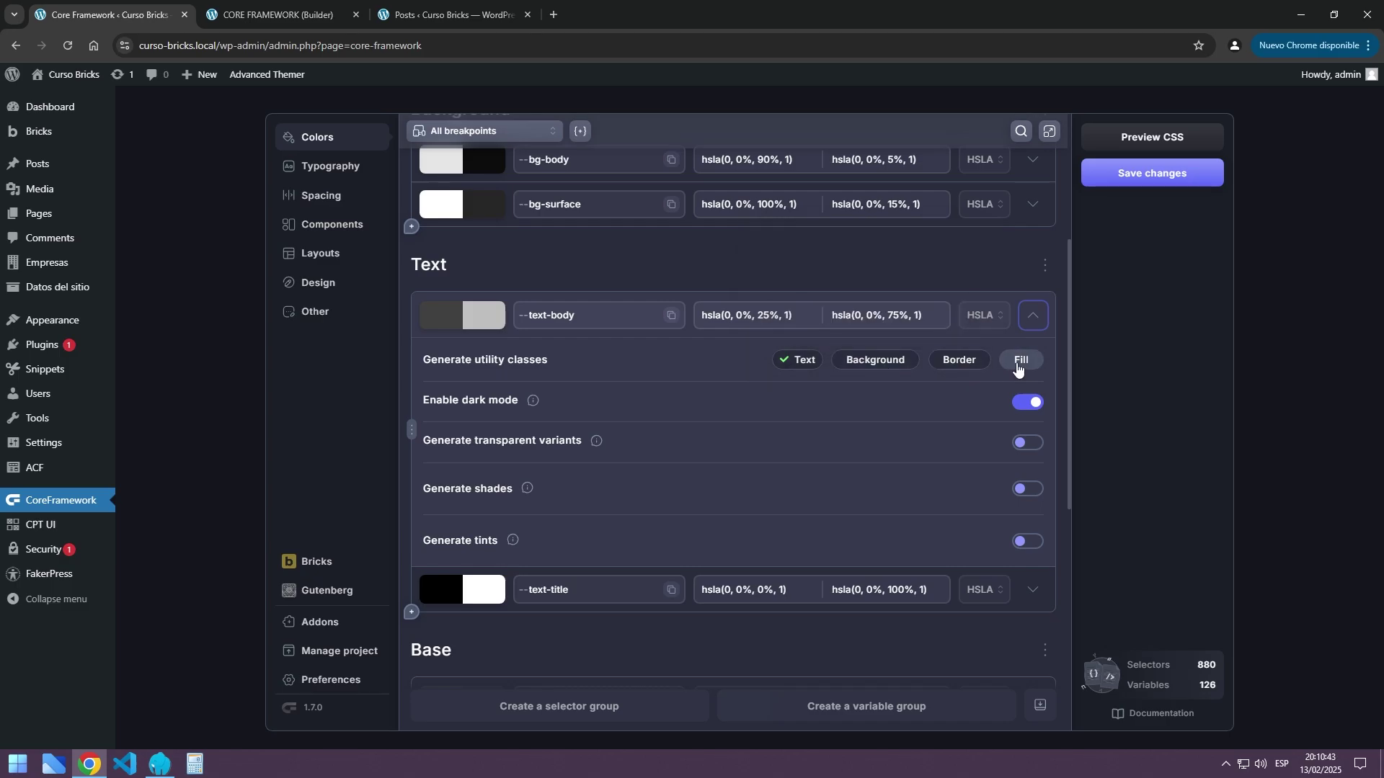
left_click(1033, 317)
Check the success status color's options and look over the full list of color groups
scroll(793, 369, "down", 4)
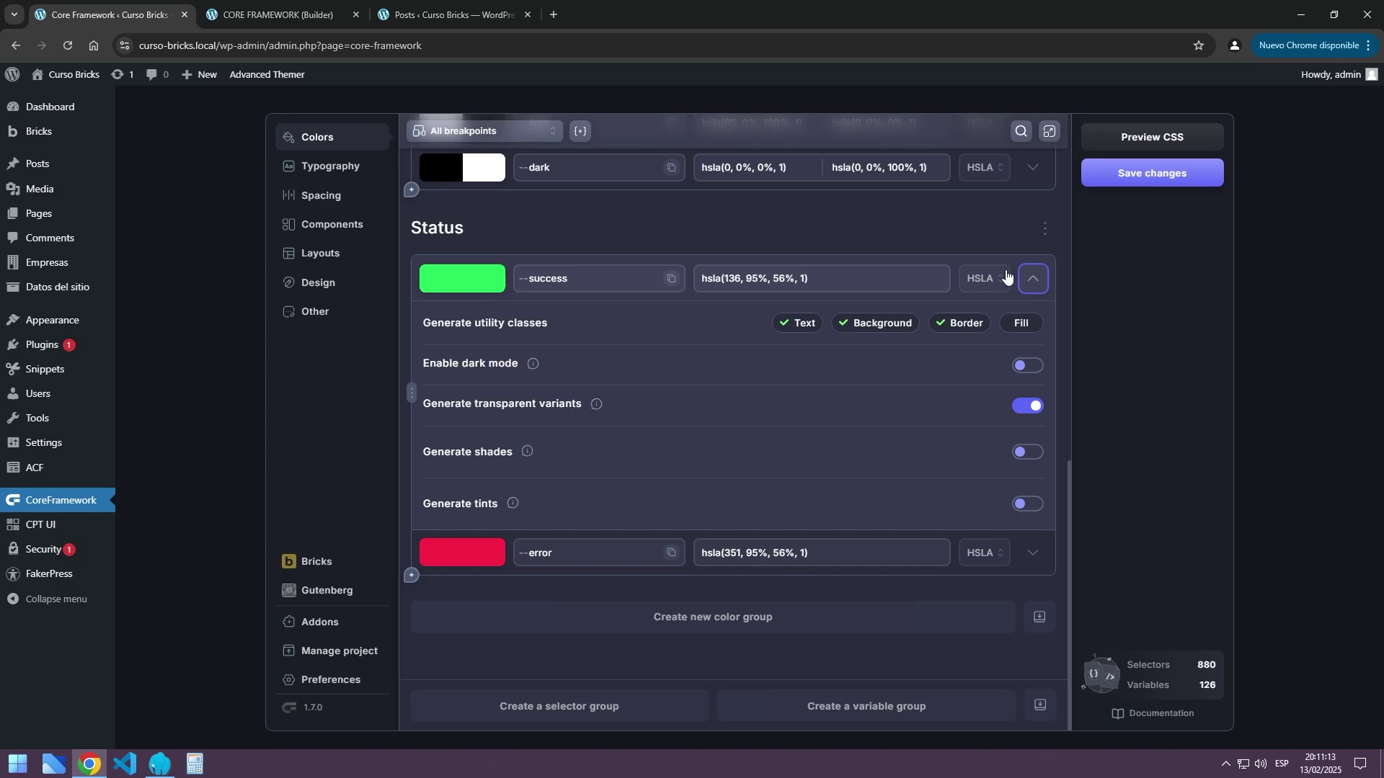
left_click(1030, 281)
scroll(723, 313, "up", 5)
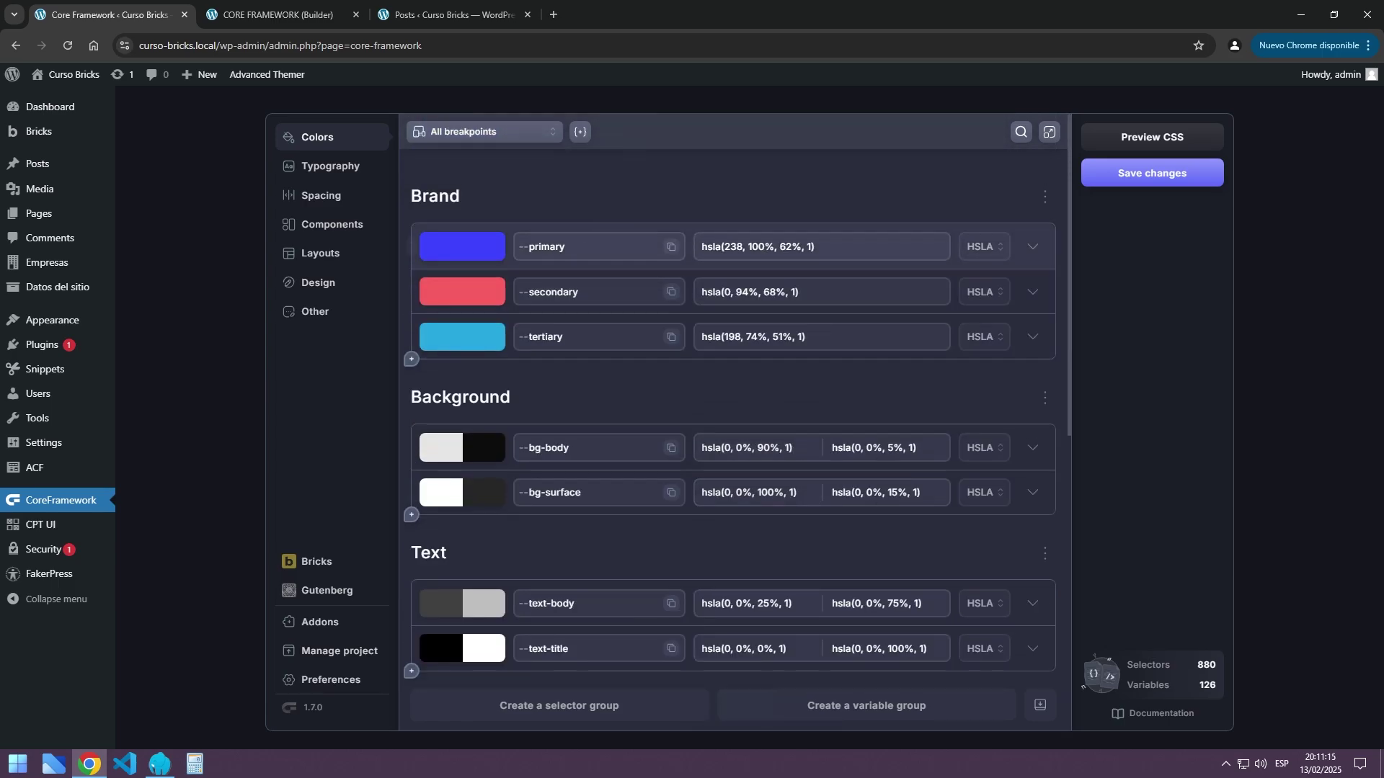
scroll(759, 661, "down", 10)
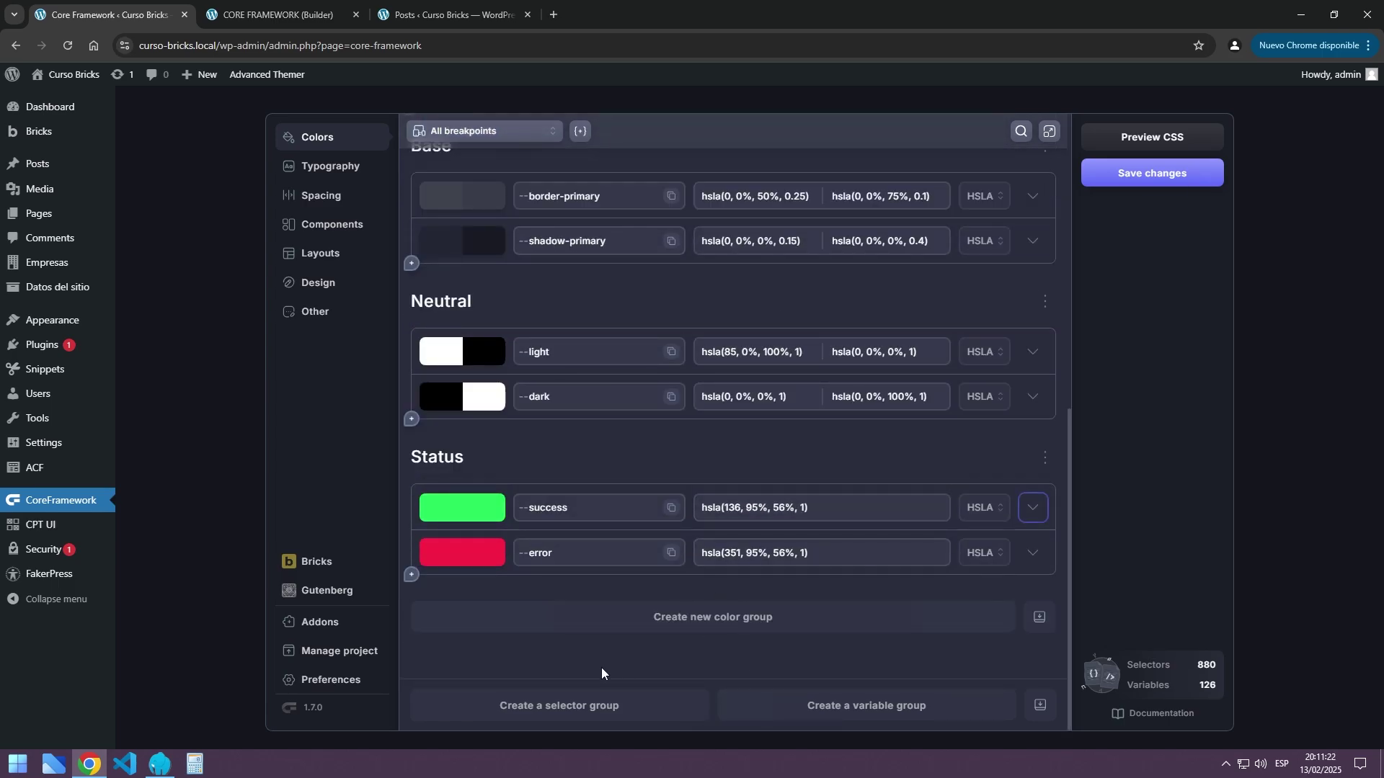
Create a selector group with a padding property and browse the spacing variables offered for its value
left_click(564, 706)
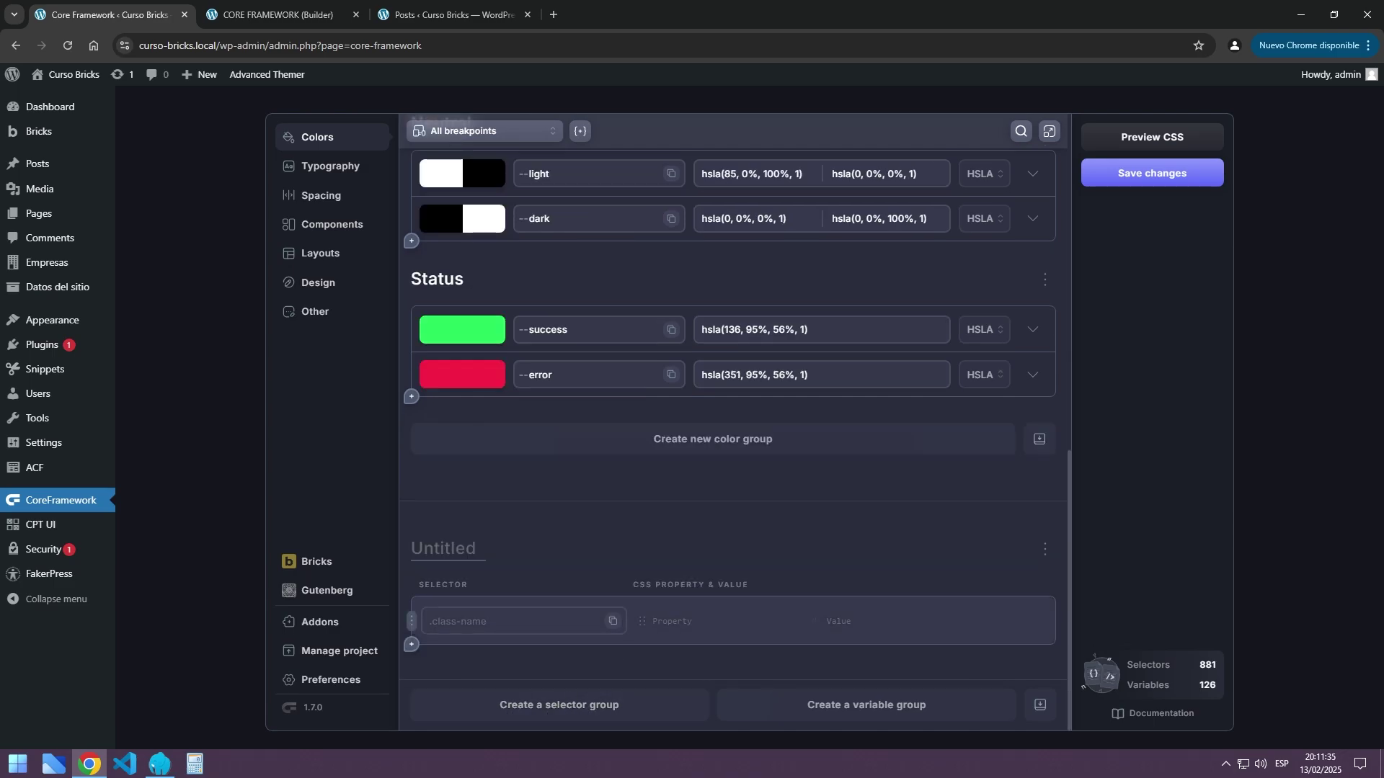
left_click(721, 621)
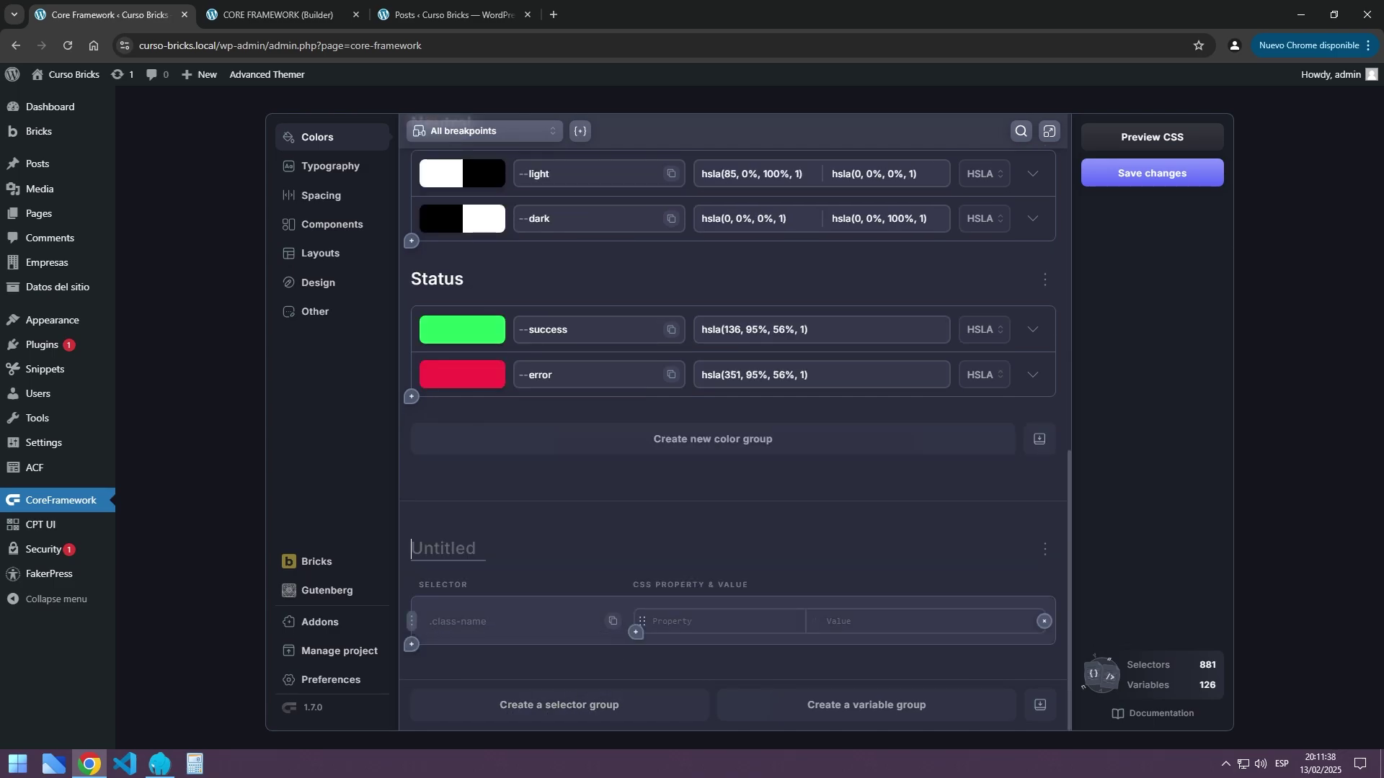
scroll(697, 674, "up", 3)
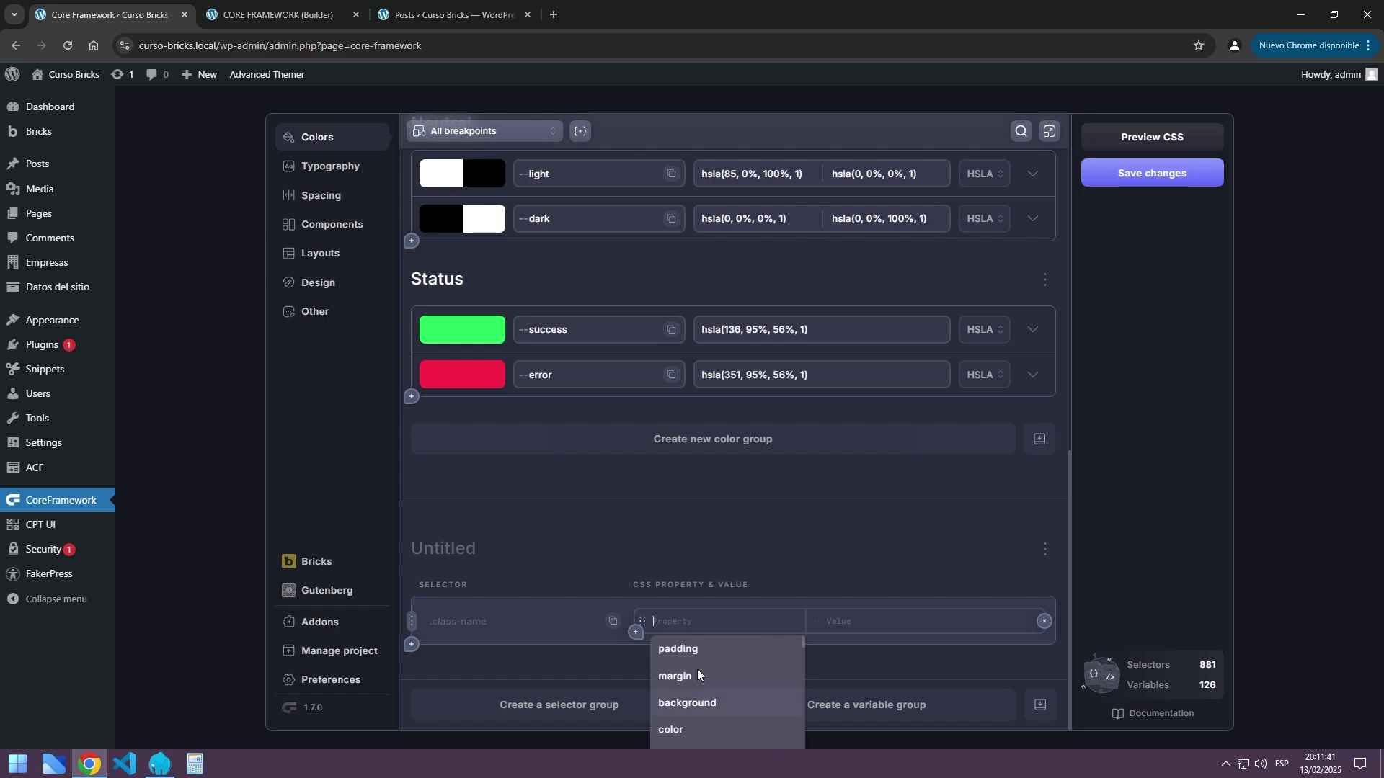
left_click(679, 650)
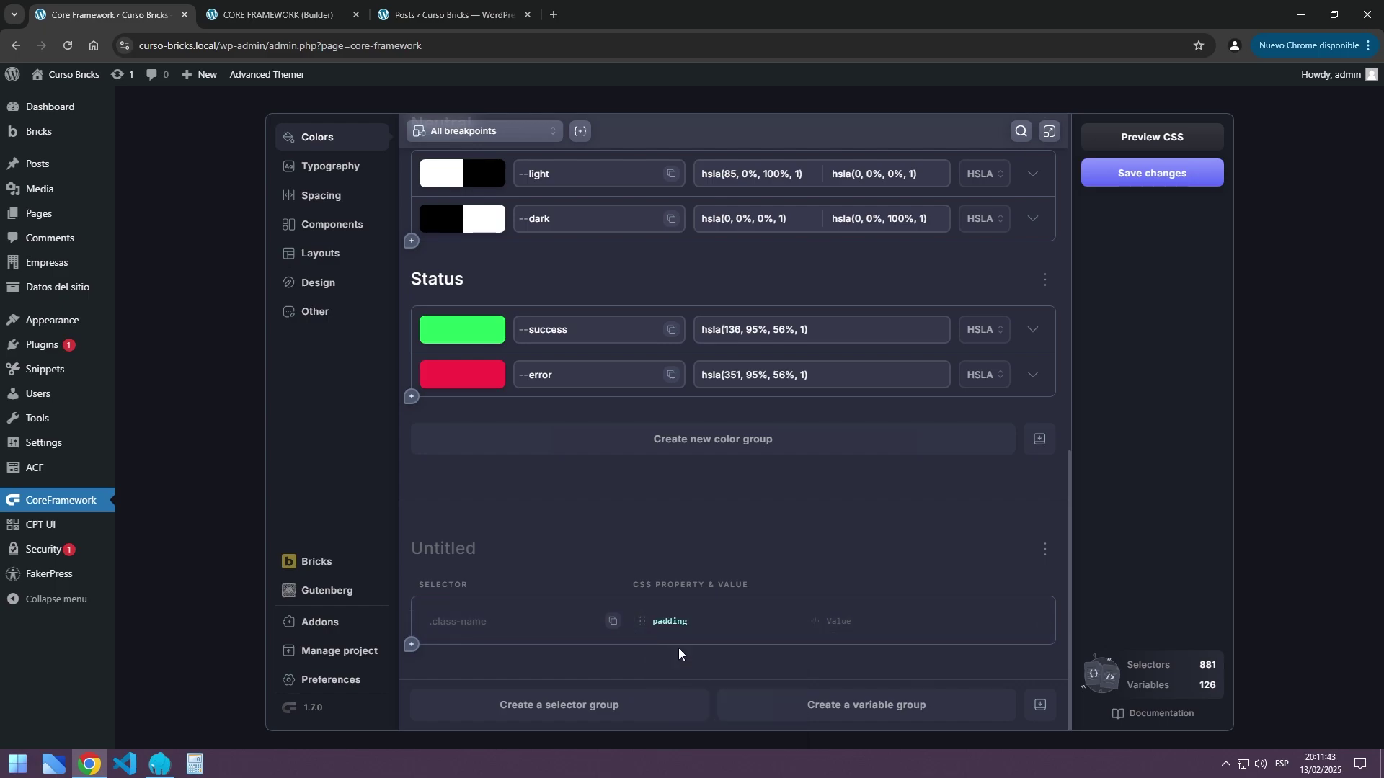
key("Tab")
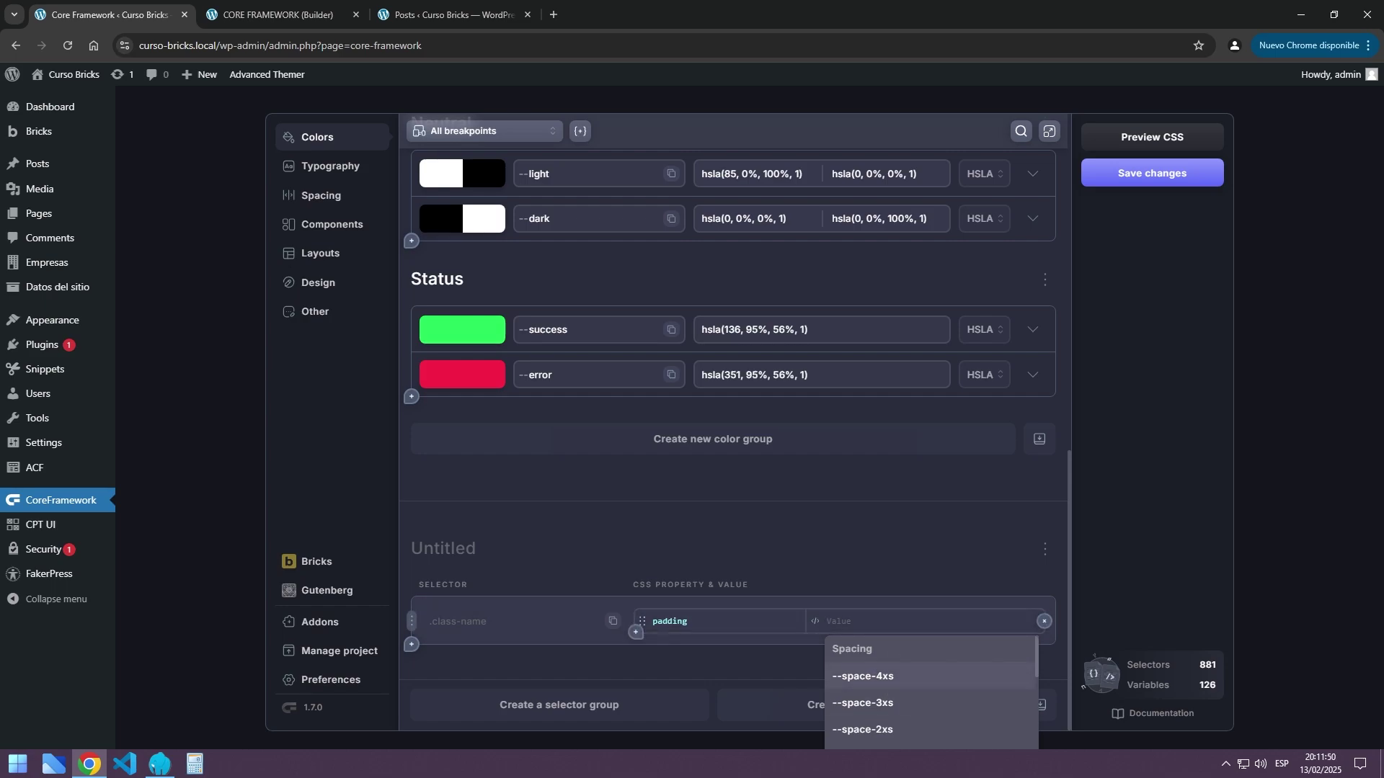
scroll(893, 677, "down", 2)
scroll(897, 673, "up", 2)
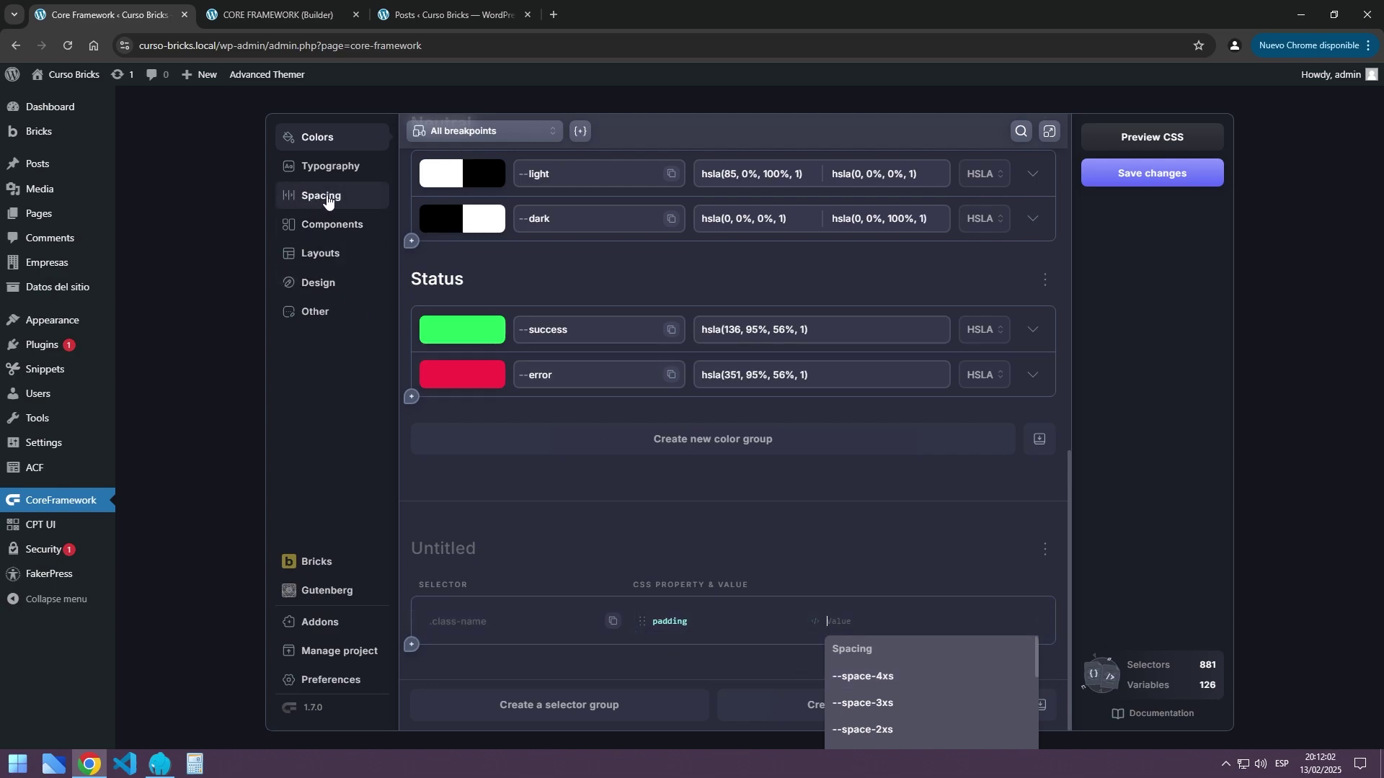
Delete the untitled selector group containing the padding property
left_click(845, 542)
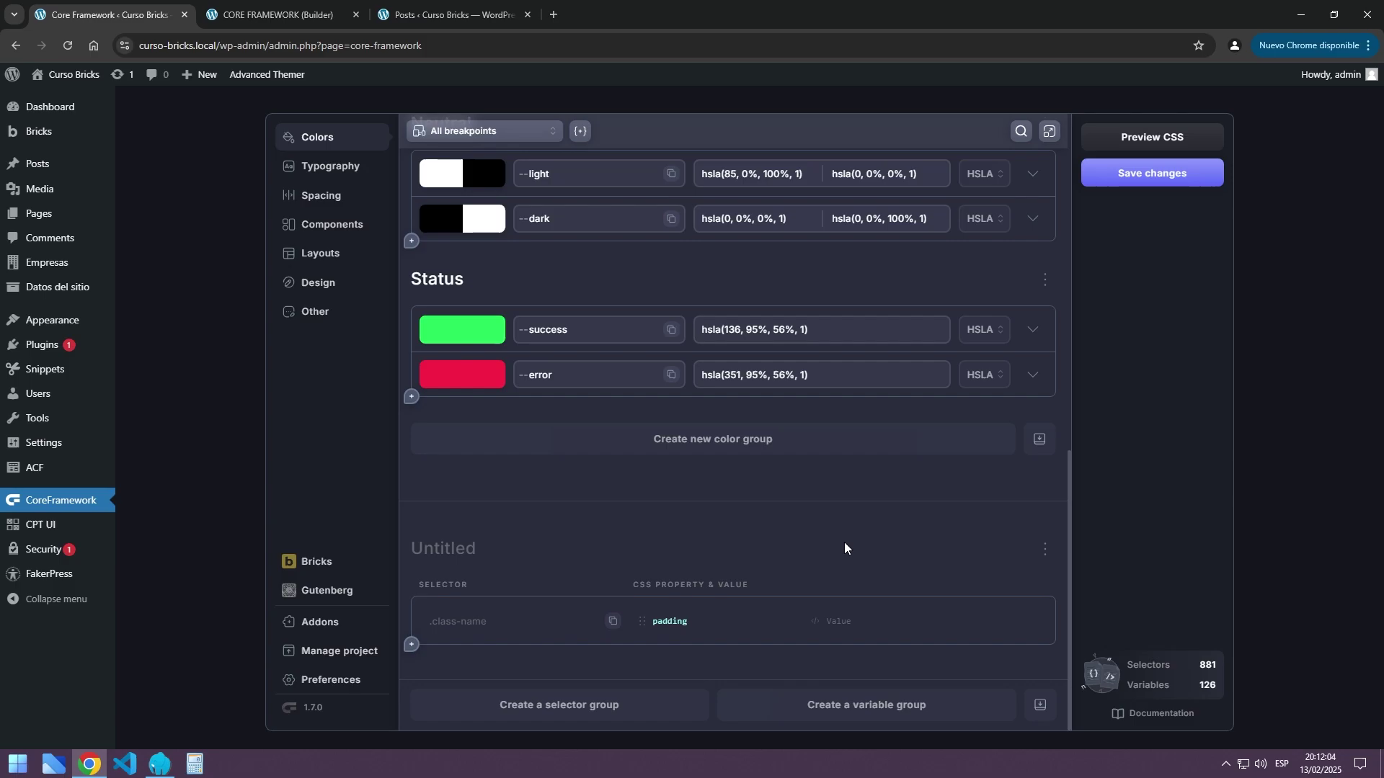
left_click(1044, 549)
left_click(969, 513)
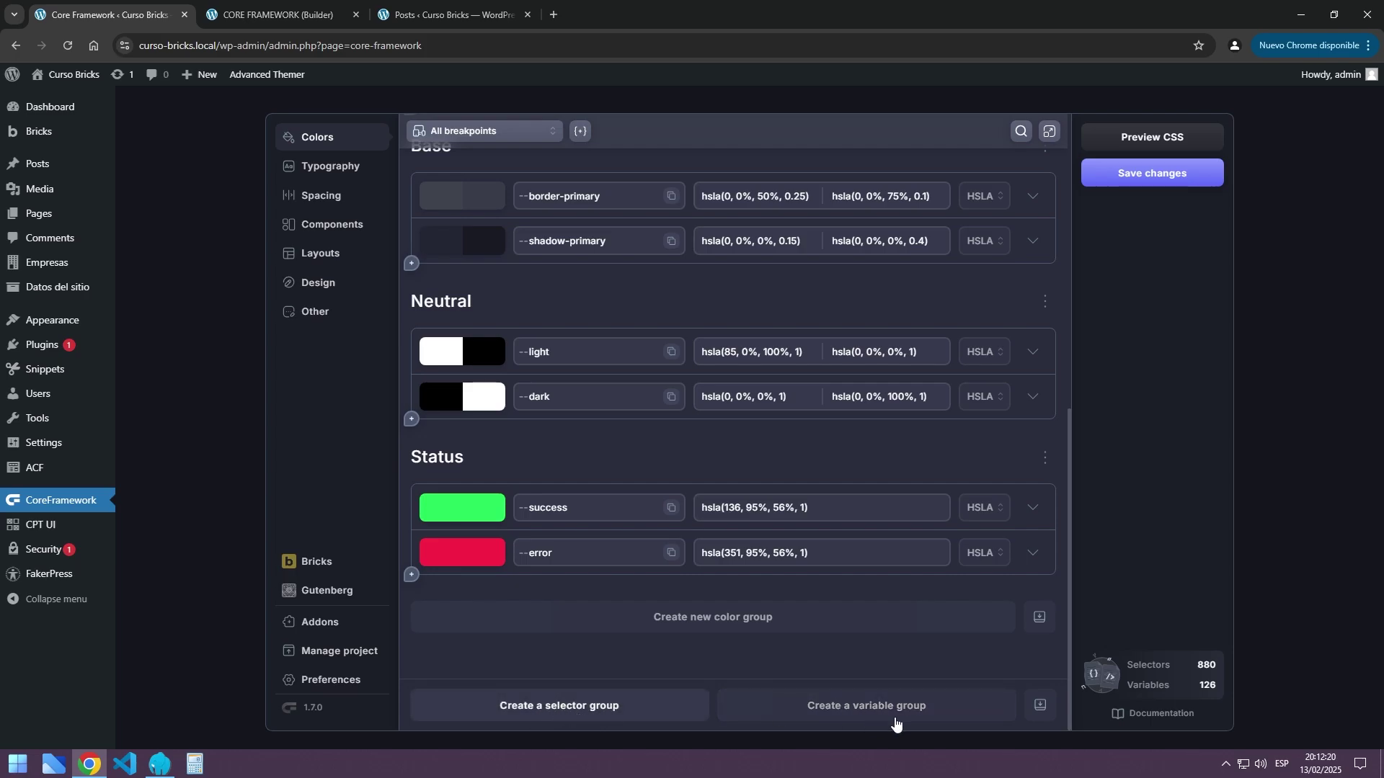
Create a variable group and name its first variable mi-variable
scroll(893, 710, "down", 1)
left_click(751, 624)
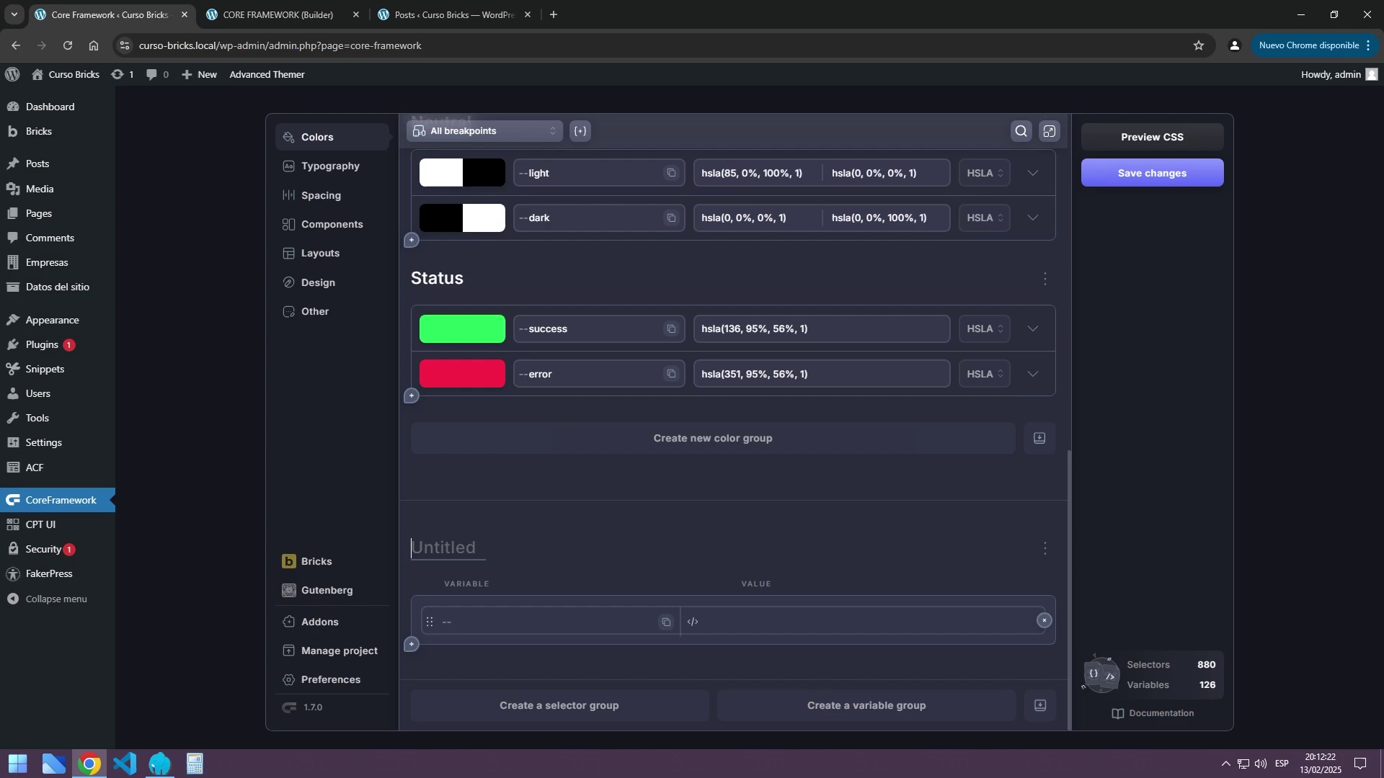
left_click(462, 622)
type("mi-")
type("variable")
key("Tab")
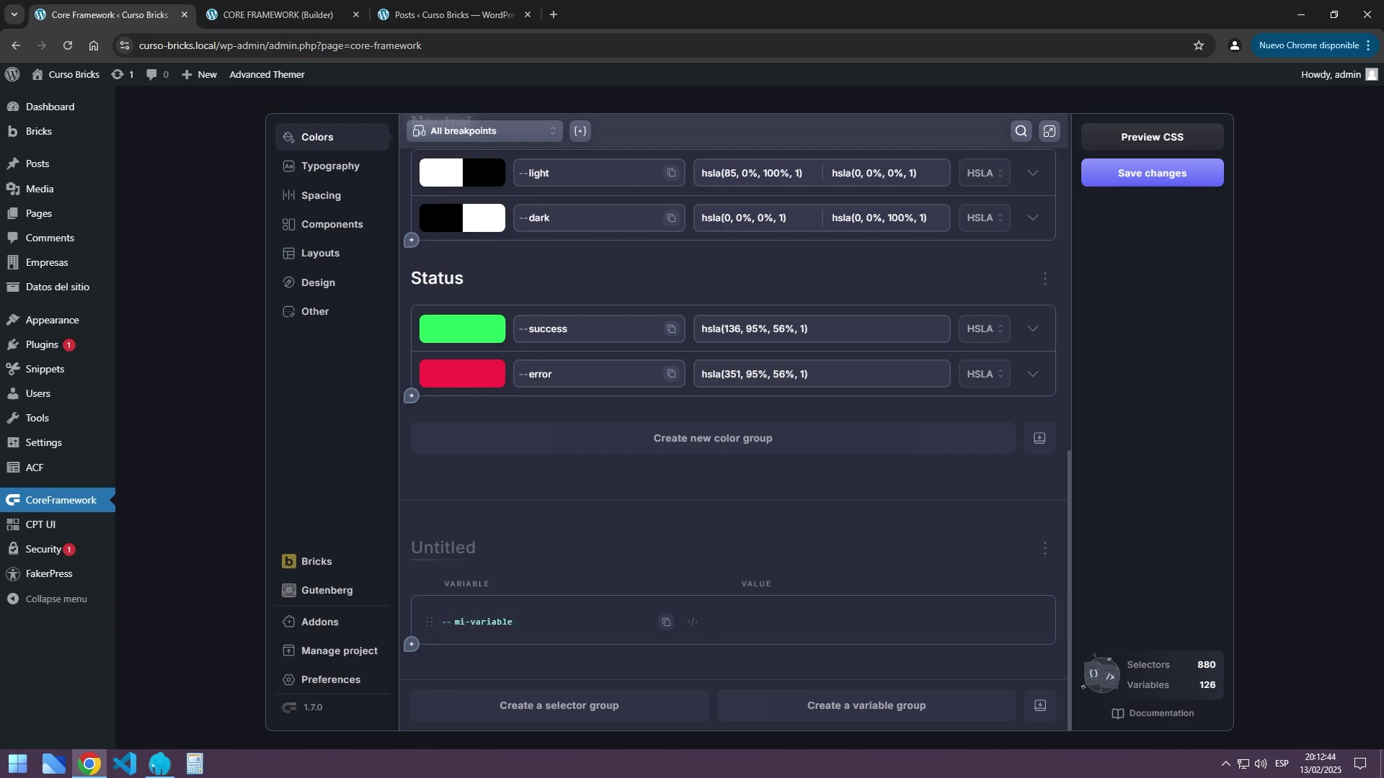
Delete the untitled variable group and save the project changes
left_click(1045, 550)
left_click(966, 514)
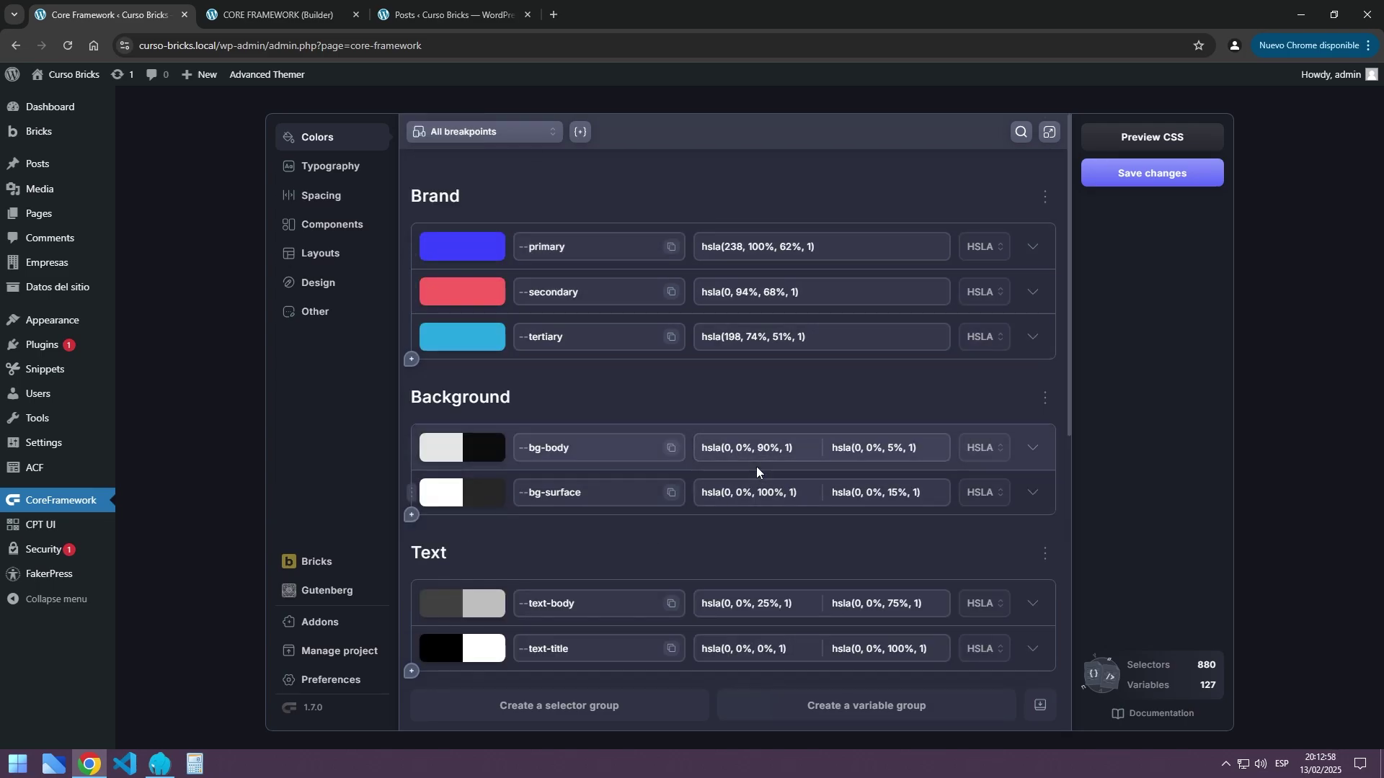
left_click(1174, 173)
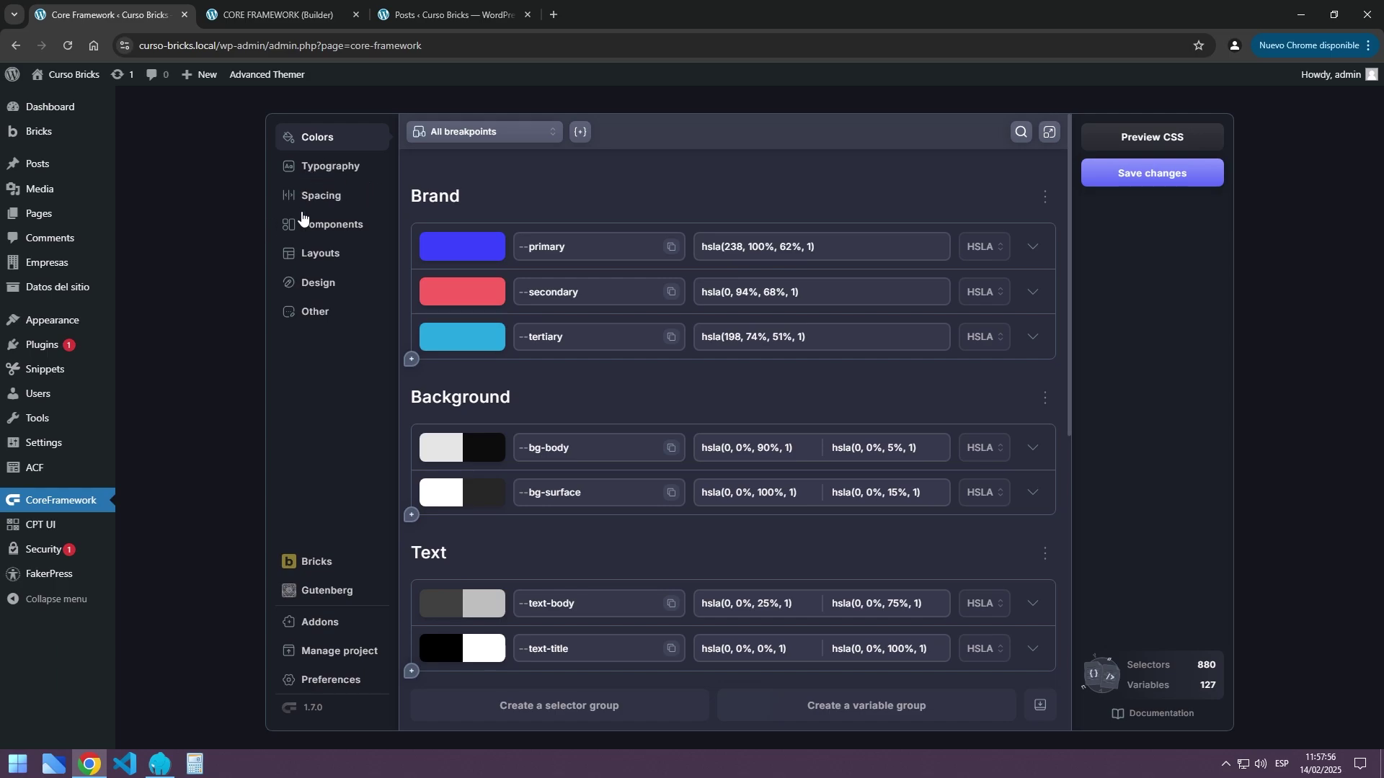
View the color section at the max-width 992px breakpoint and switch to the max-width 480px breakpoint
left_click(508, 133)
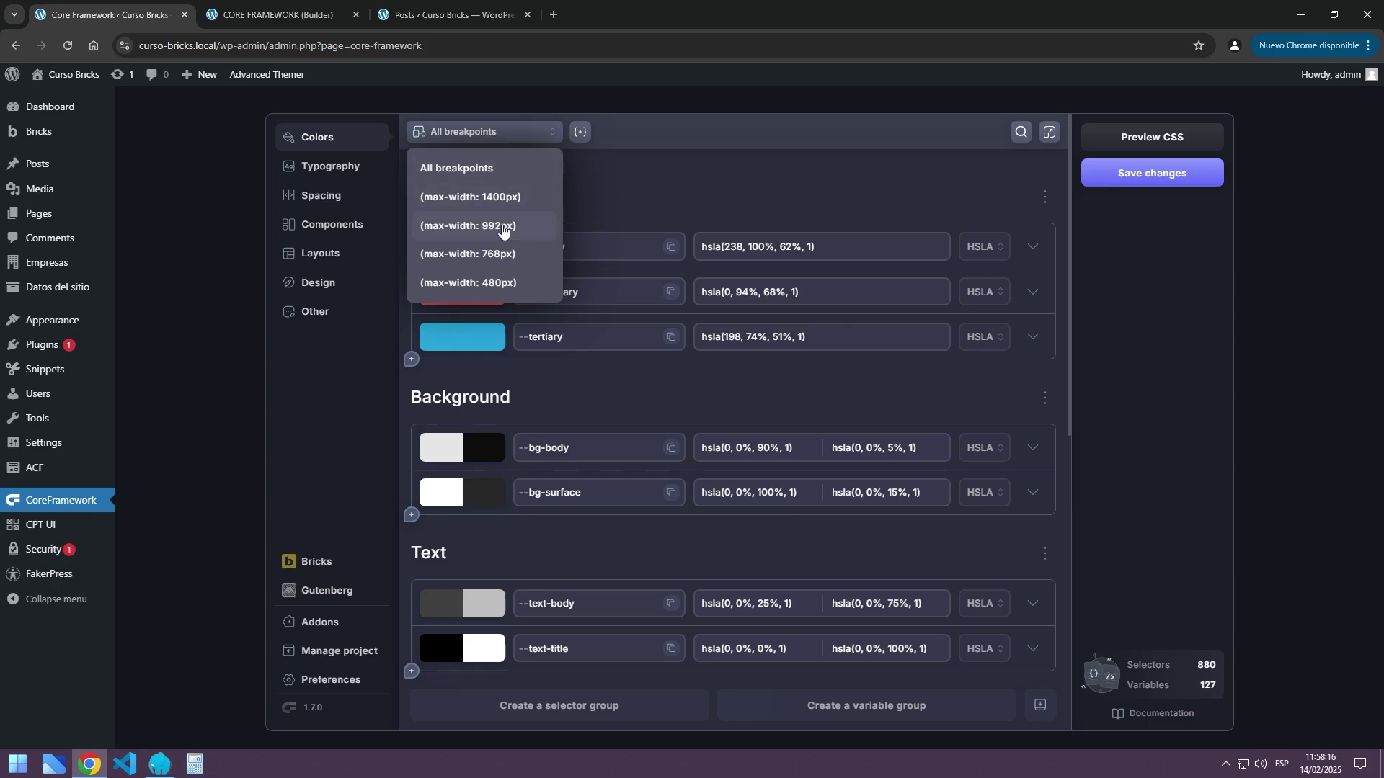
left_click(464, 224)
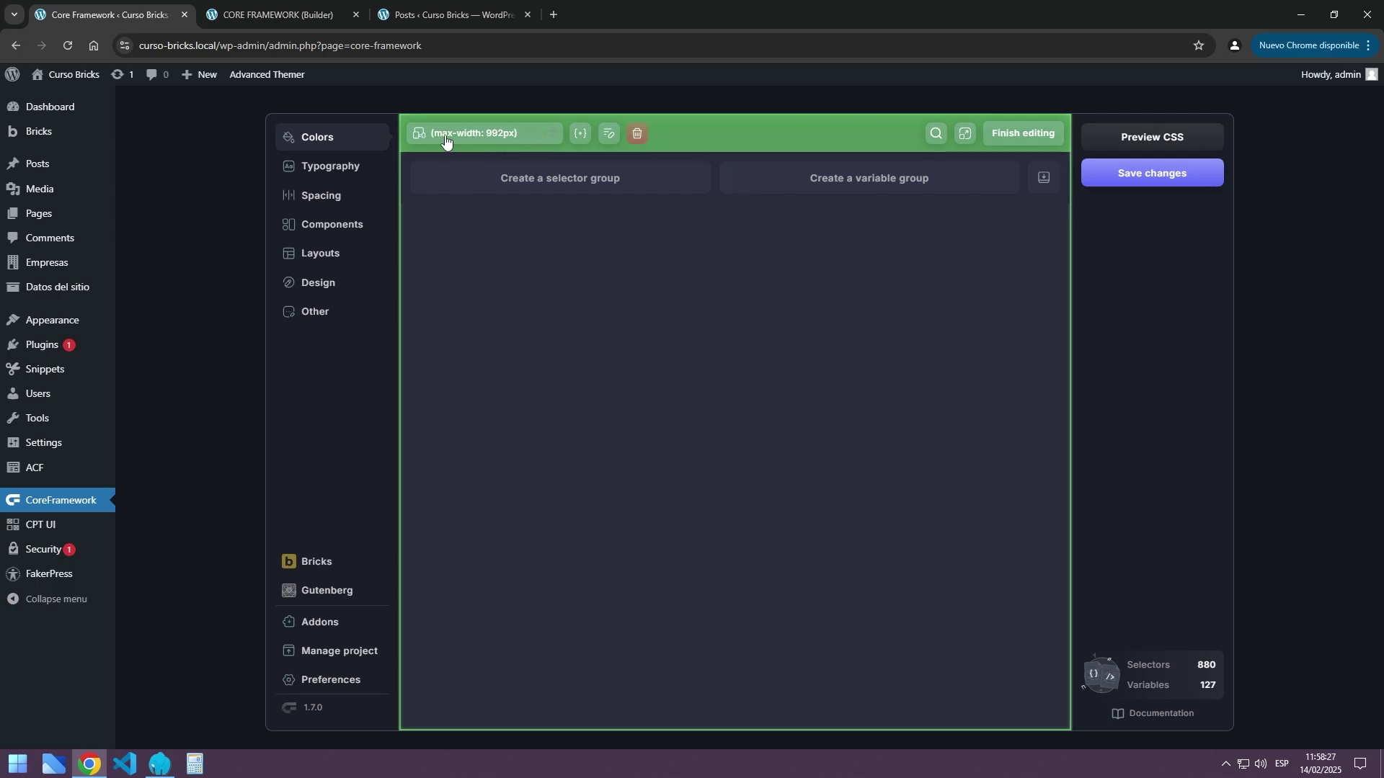
left_click(516, 138)
left_click(481, 285)
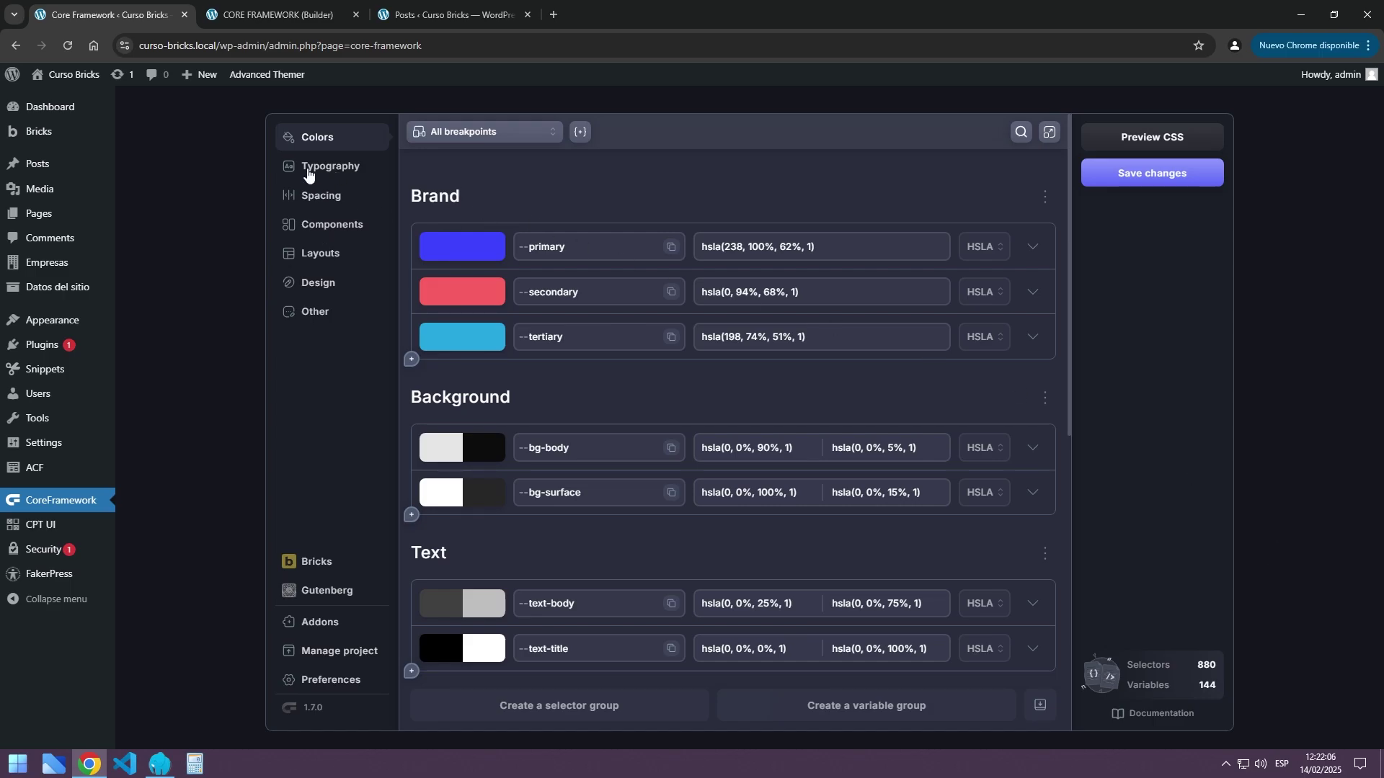
Open the typography settings and examine the naming convention, font size and scale ratio settings alongside the generated text sizes
left_click(323, 166)
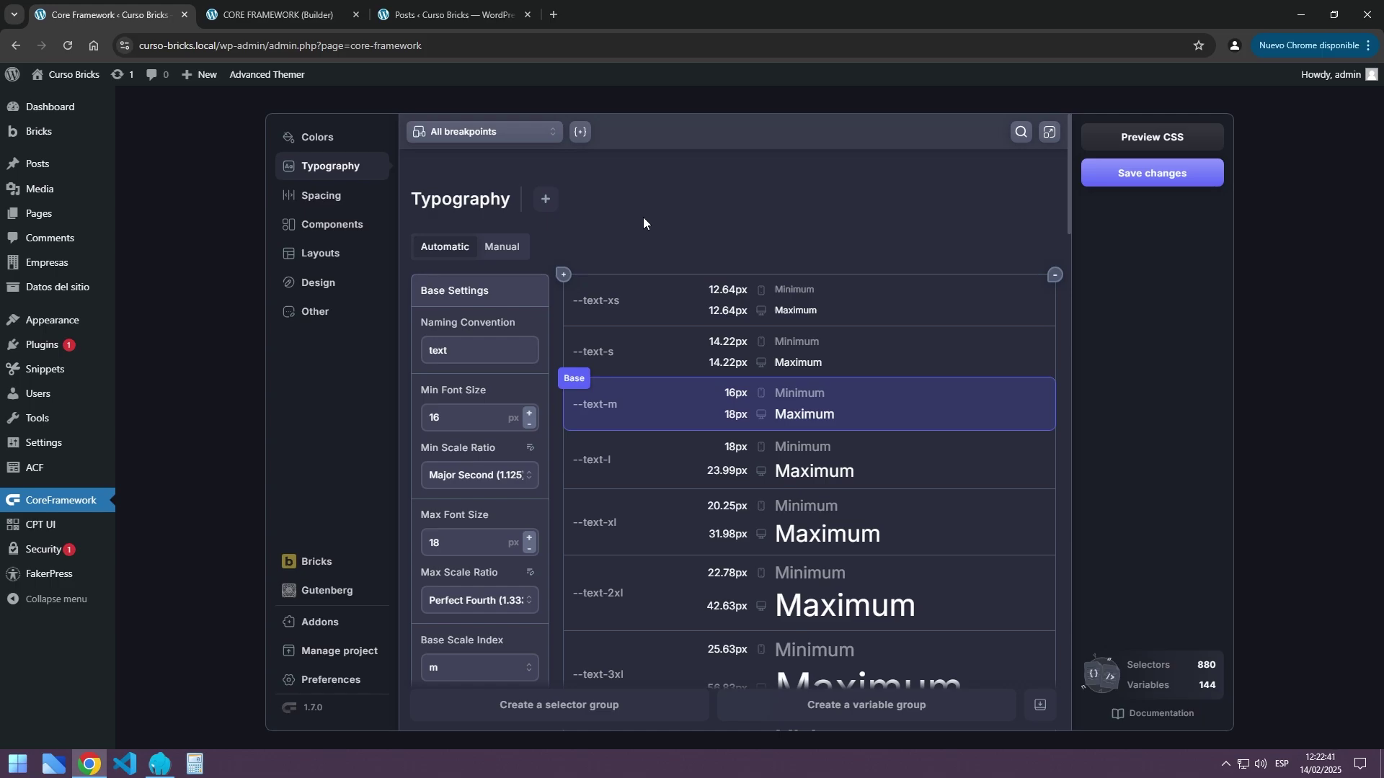
scroll(649, 214, "down", 2)
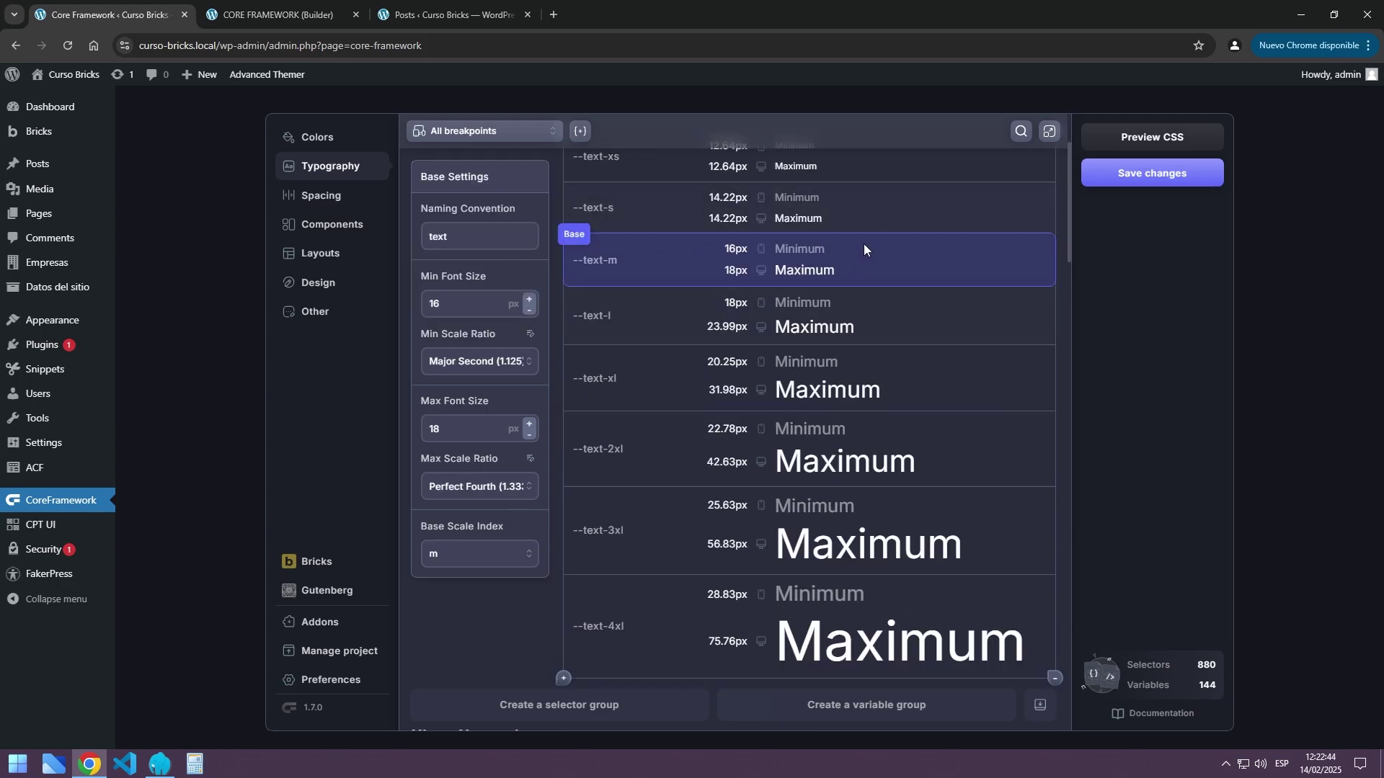
scroll(828, 260, "up", 2)
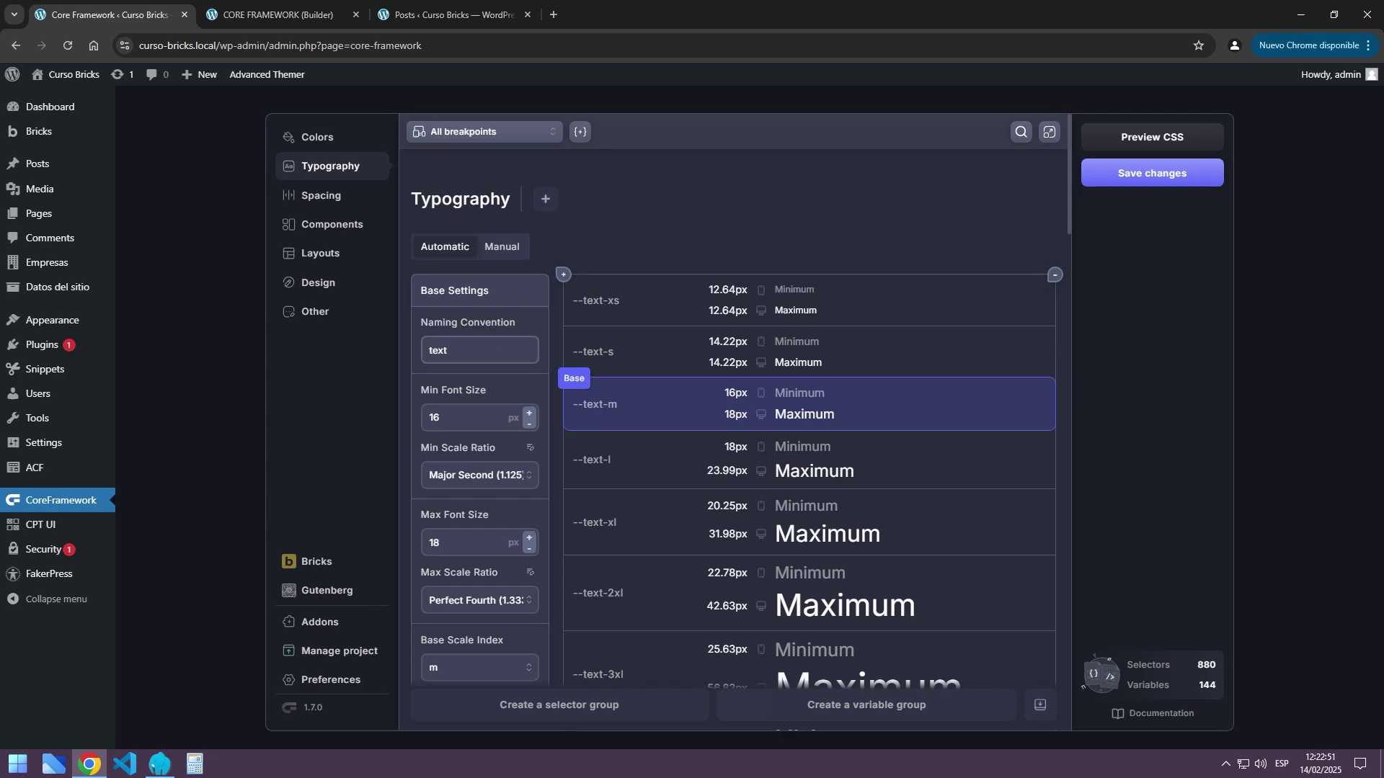
left_click(443, 331)
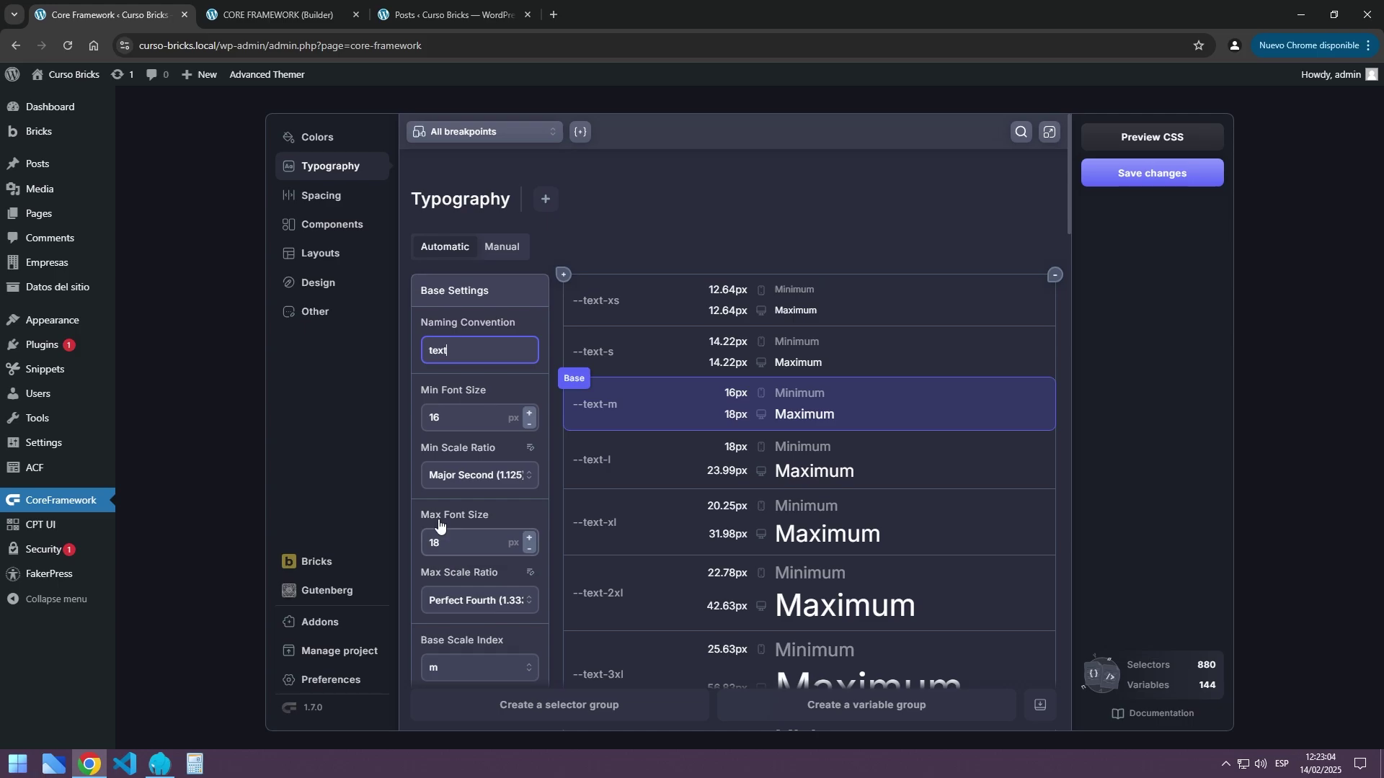
scroll(442, 371, "down", 2)
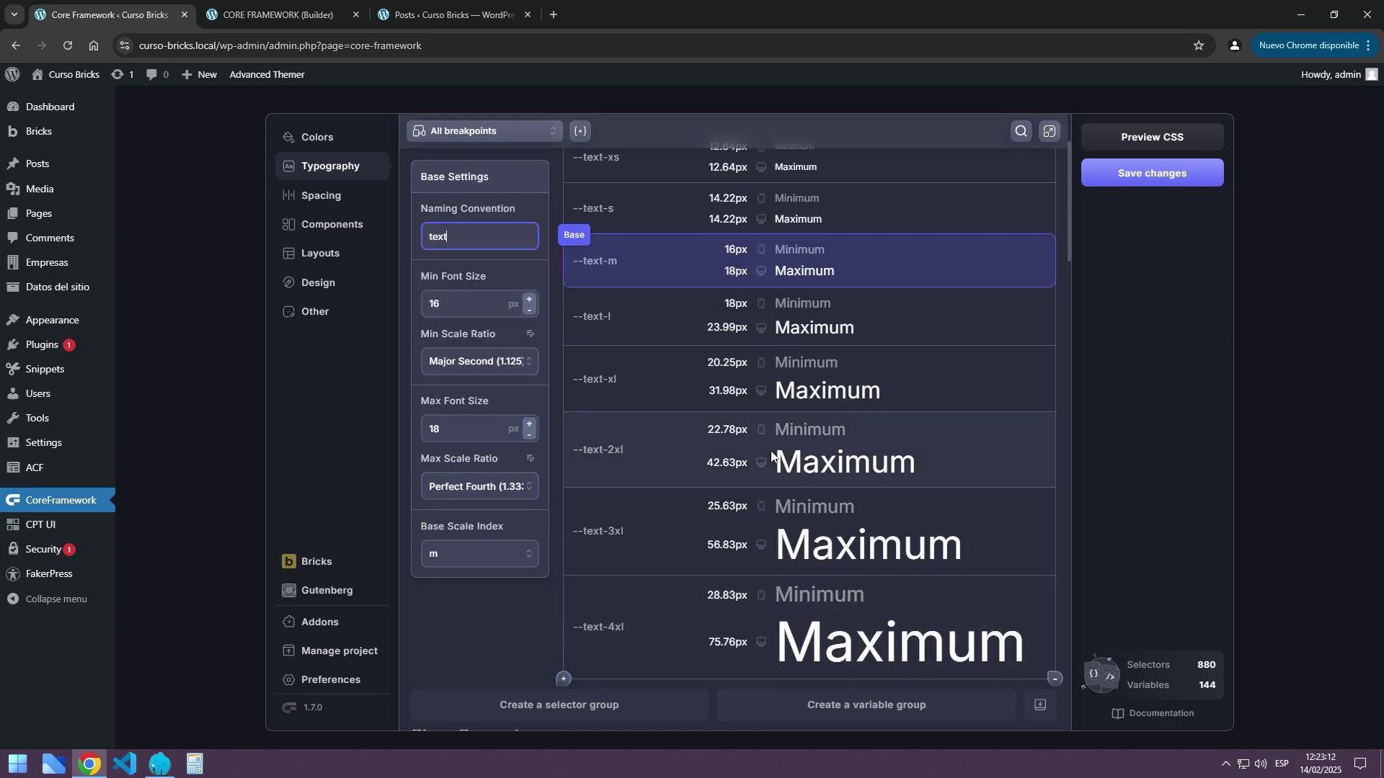
scroll(720, 386, "up", 2)
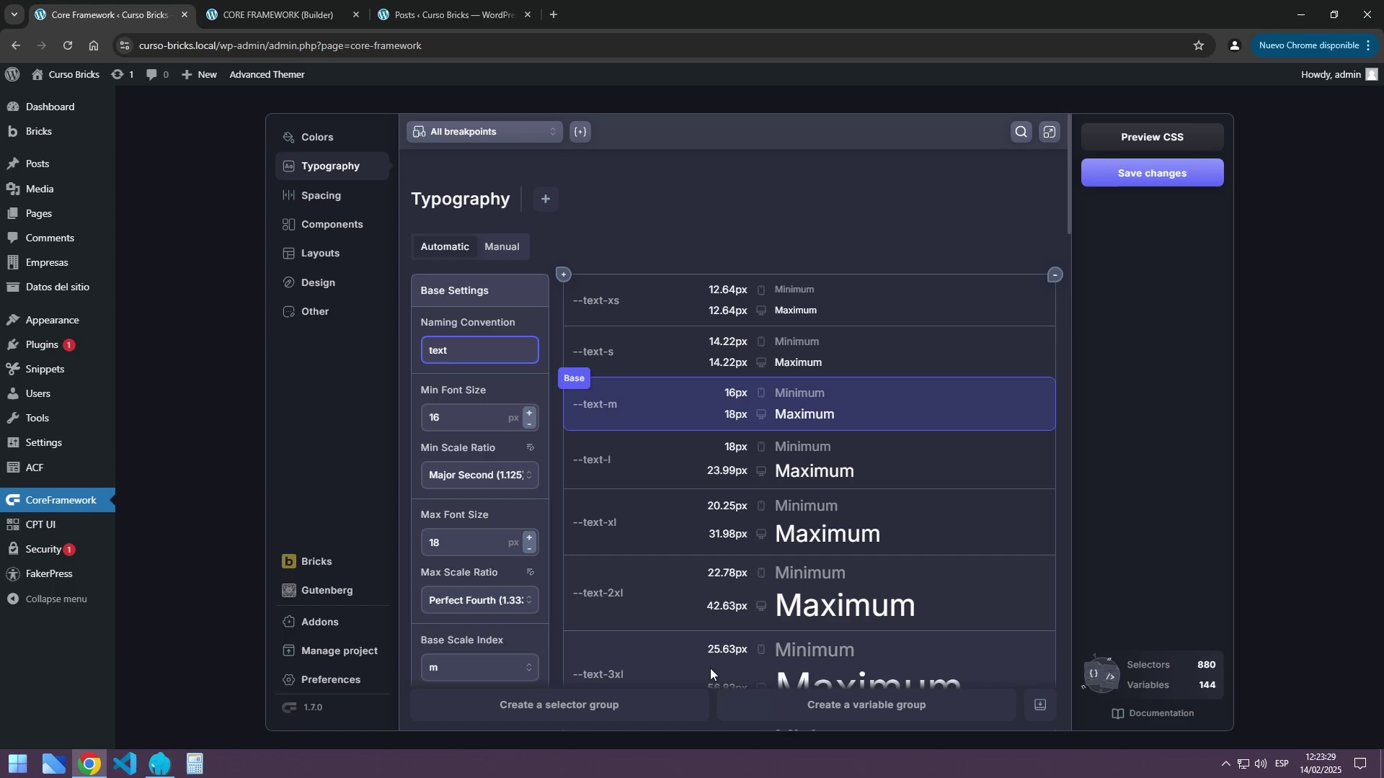
Set the typography Base Scale Index to xl and review the recalculated text sizes
scroll(487, 450, "down", 3)
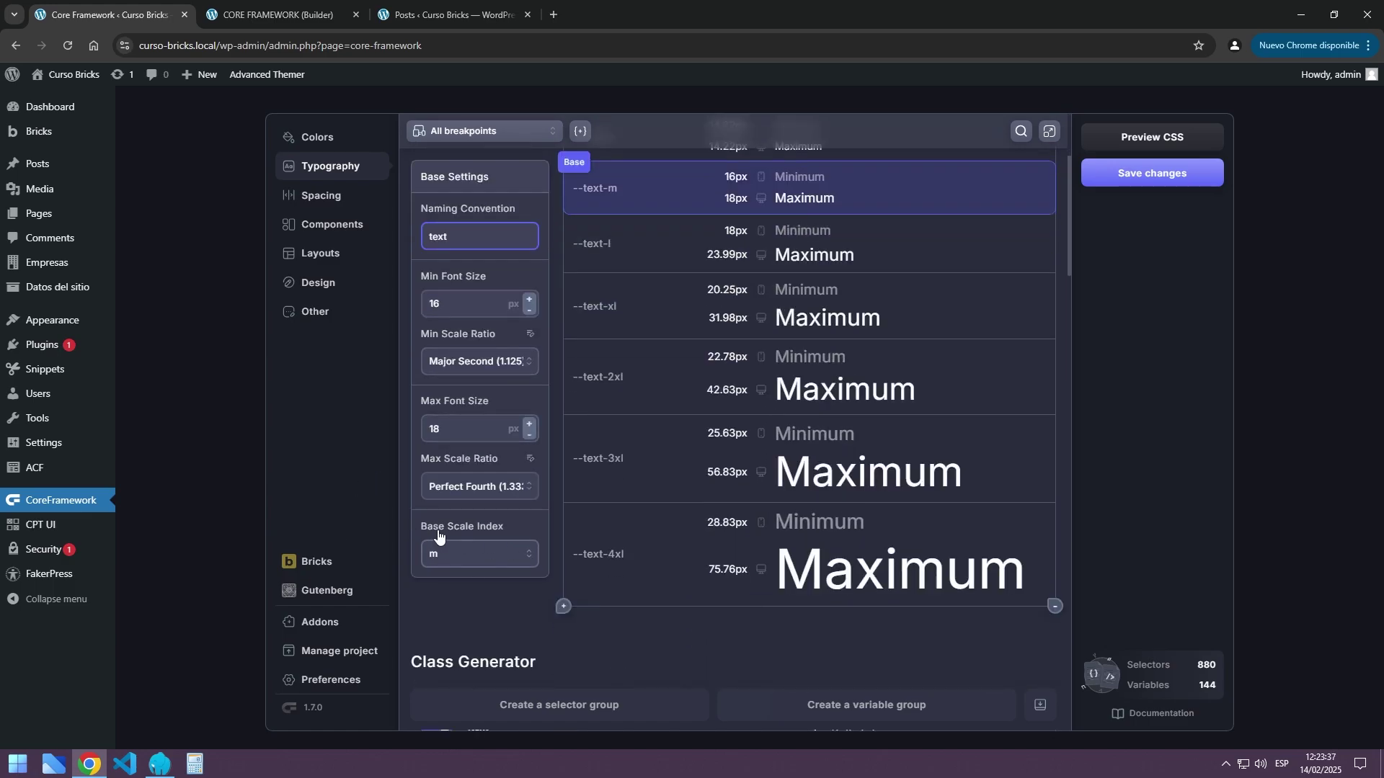
left_click(462, 558)
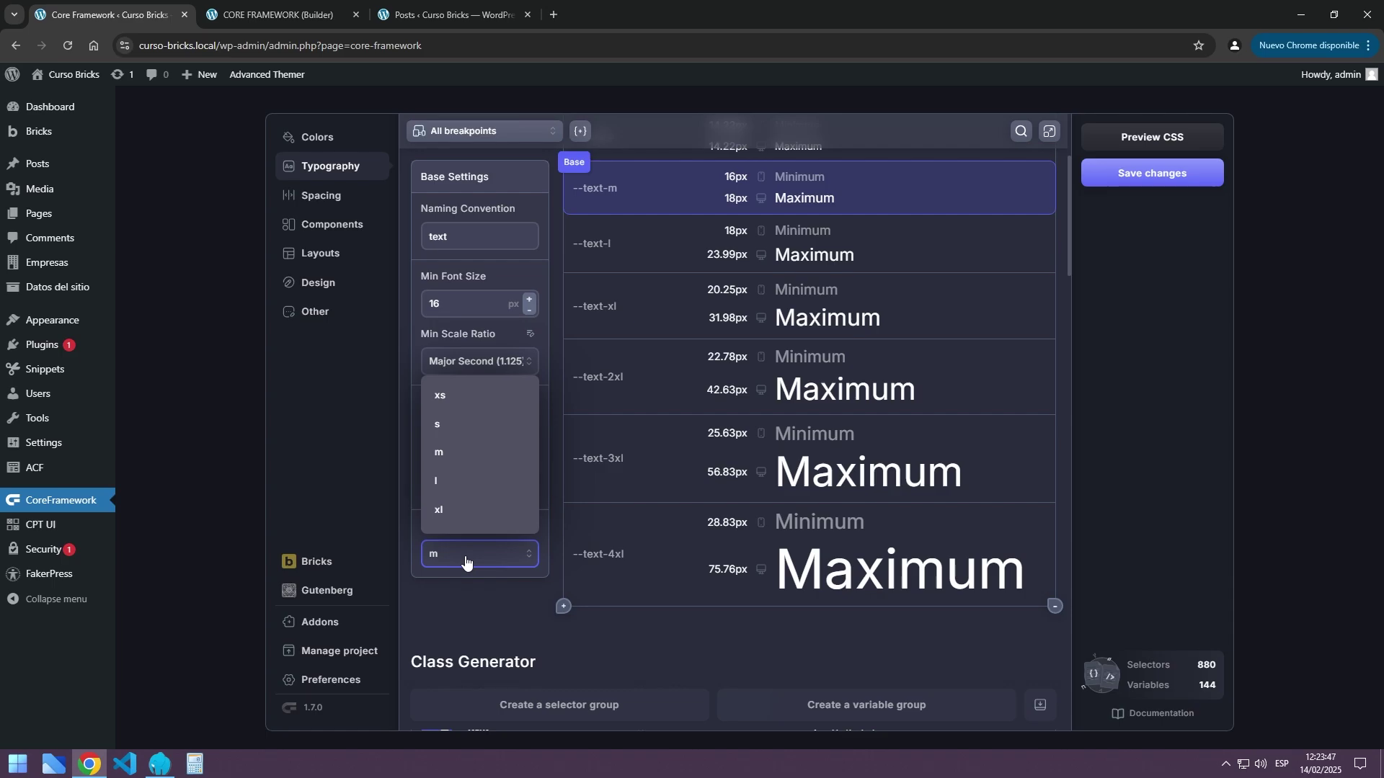
left_click(453, 511)
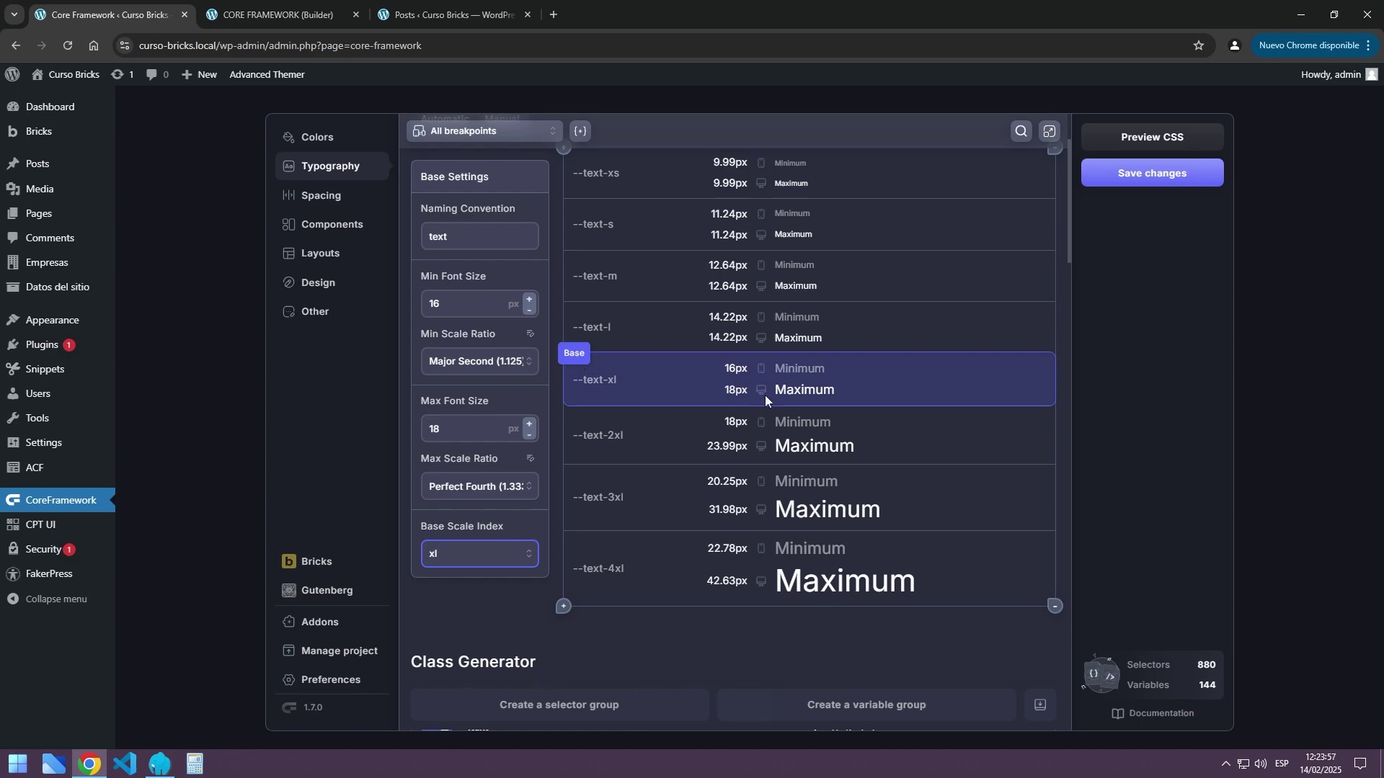
scroll(800, 301, "up", 1)
scroll(815, 295, "down", 2)
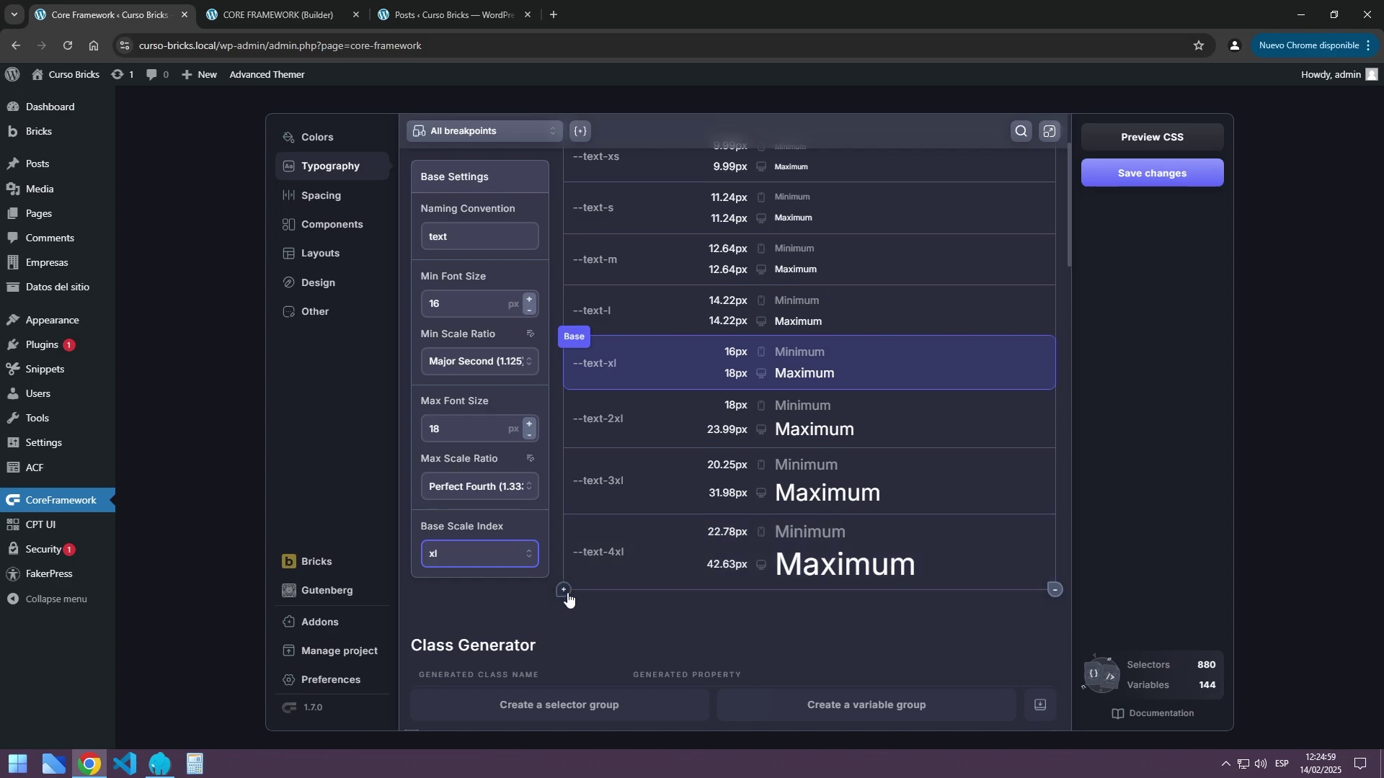
Return the typography Base Scale Index to m
scroll(487, 431, "up", 2)
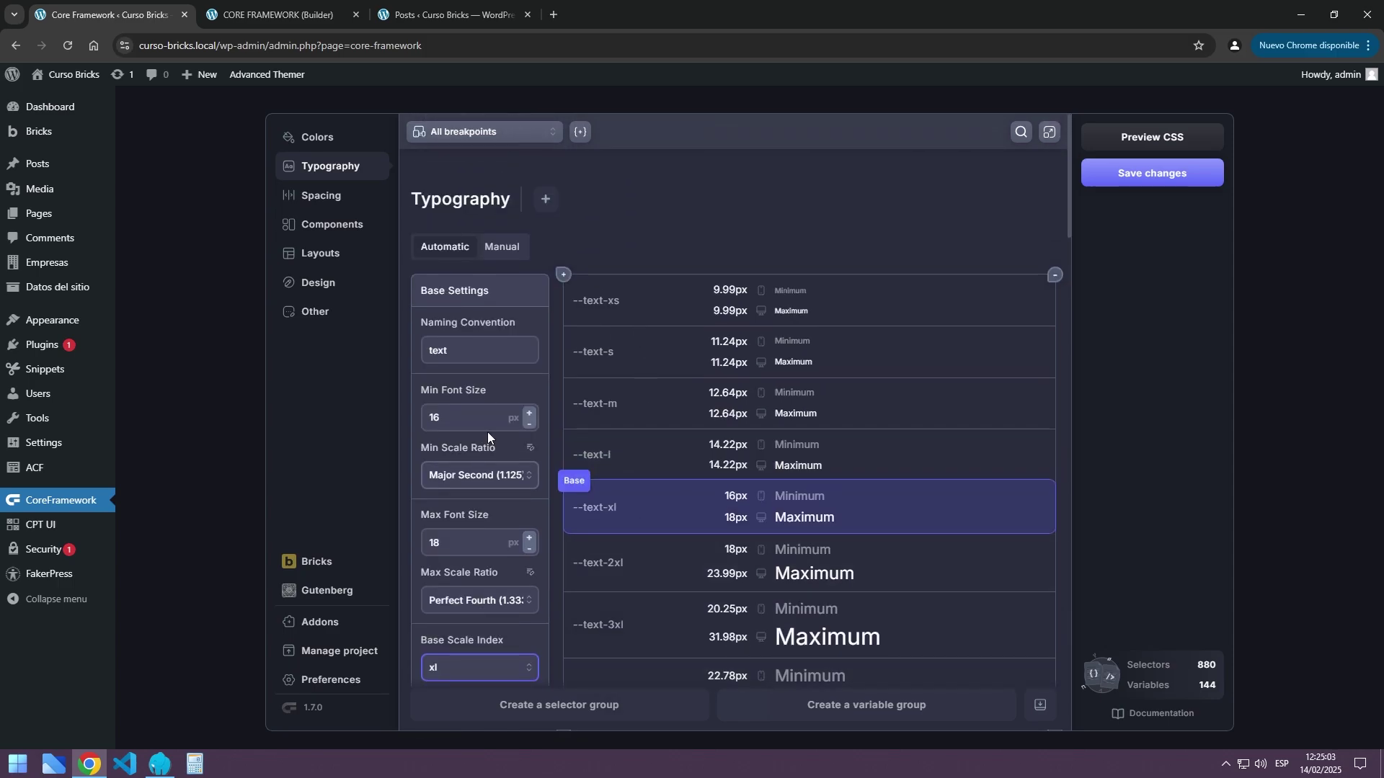
scroll(479, 360, "down", 2)
left_click(470, 563)
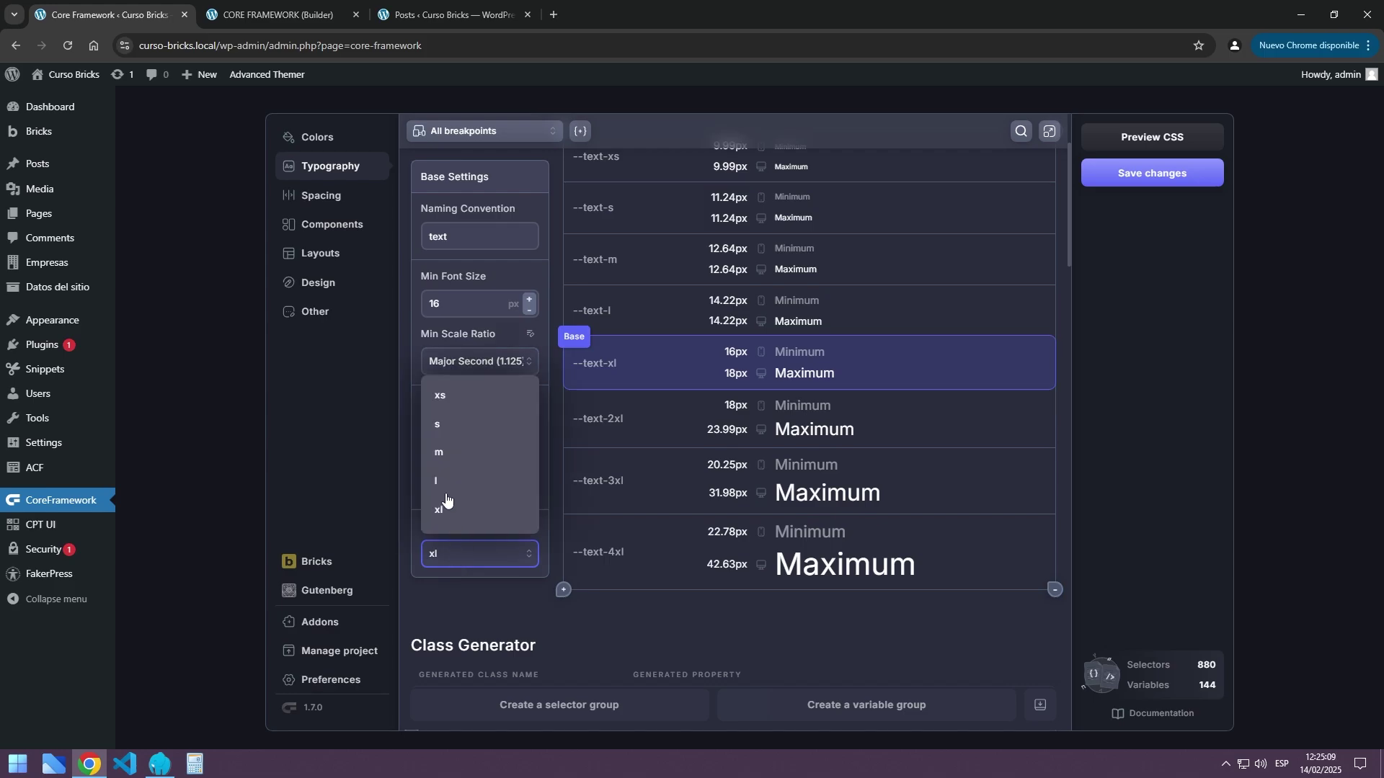
left_click(437, 458)
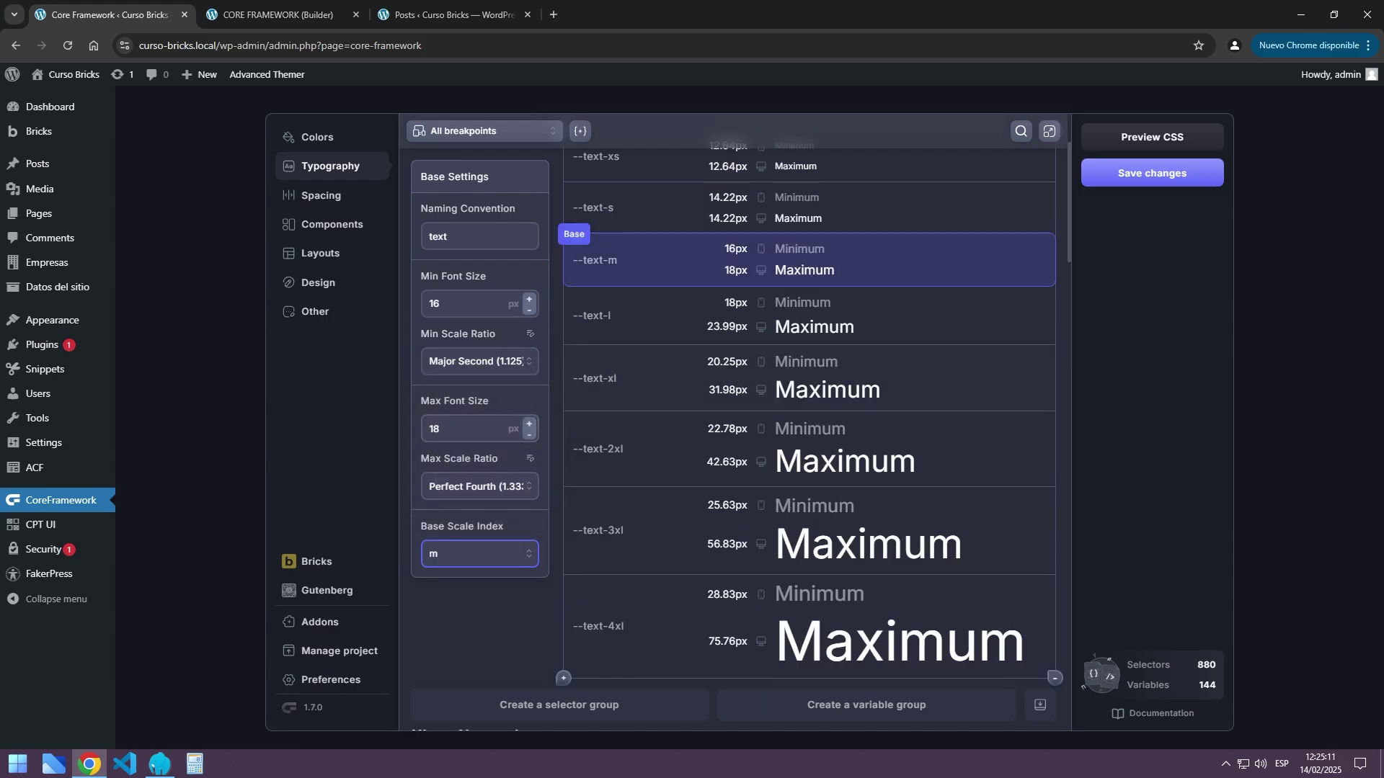
Try Minor Second (1.067) as the Min Scale Ratio and set it back to Major Second (1.125)
scroll(689, 365, "up", 2)
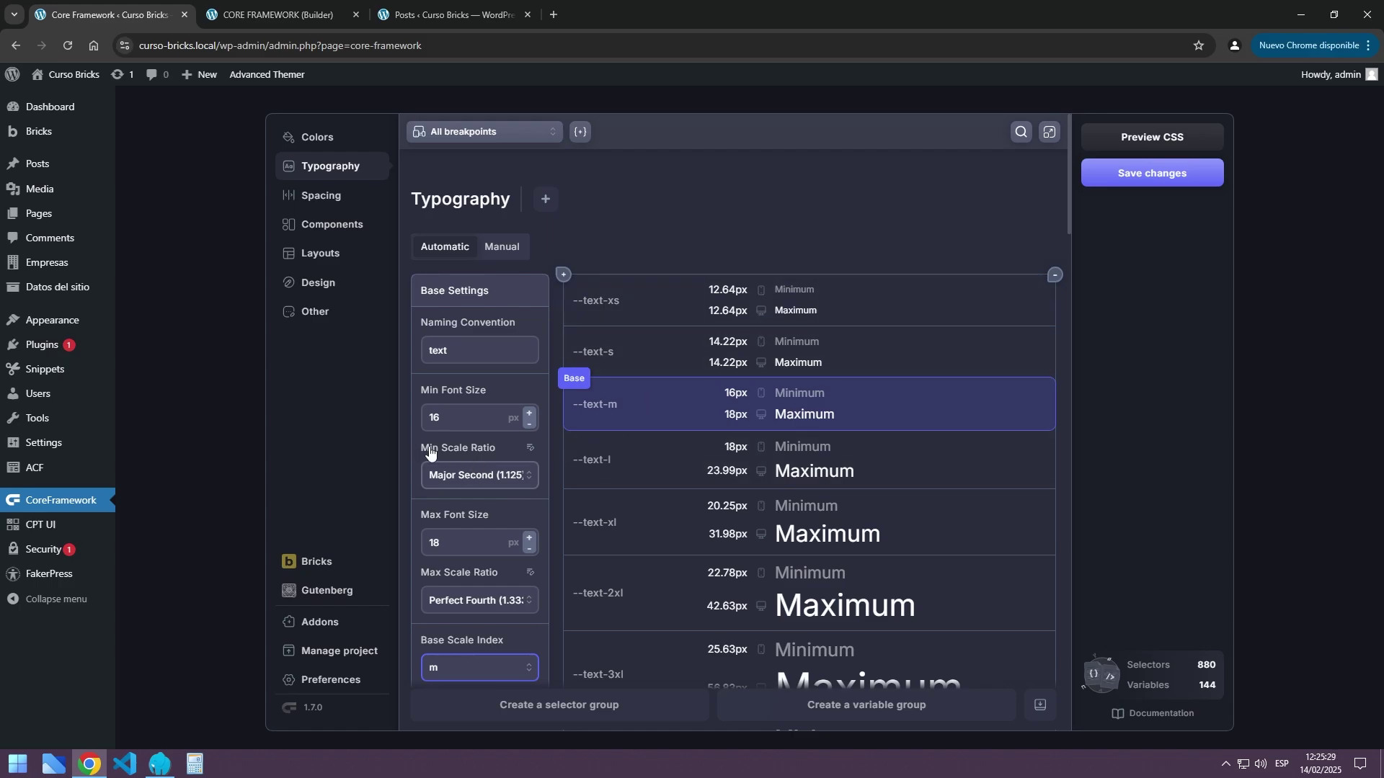
scroll(480, 378, "down", 2)
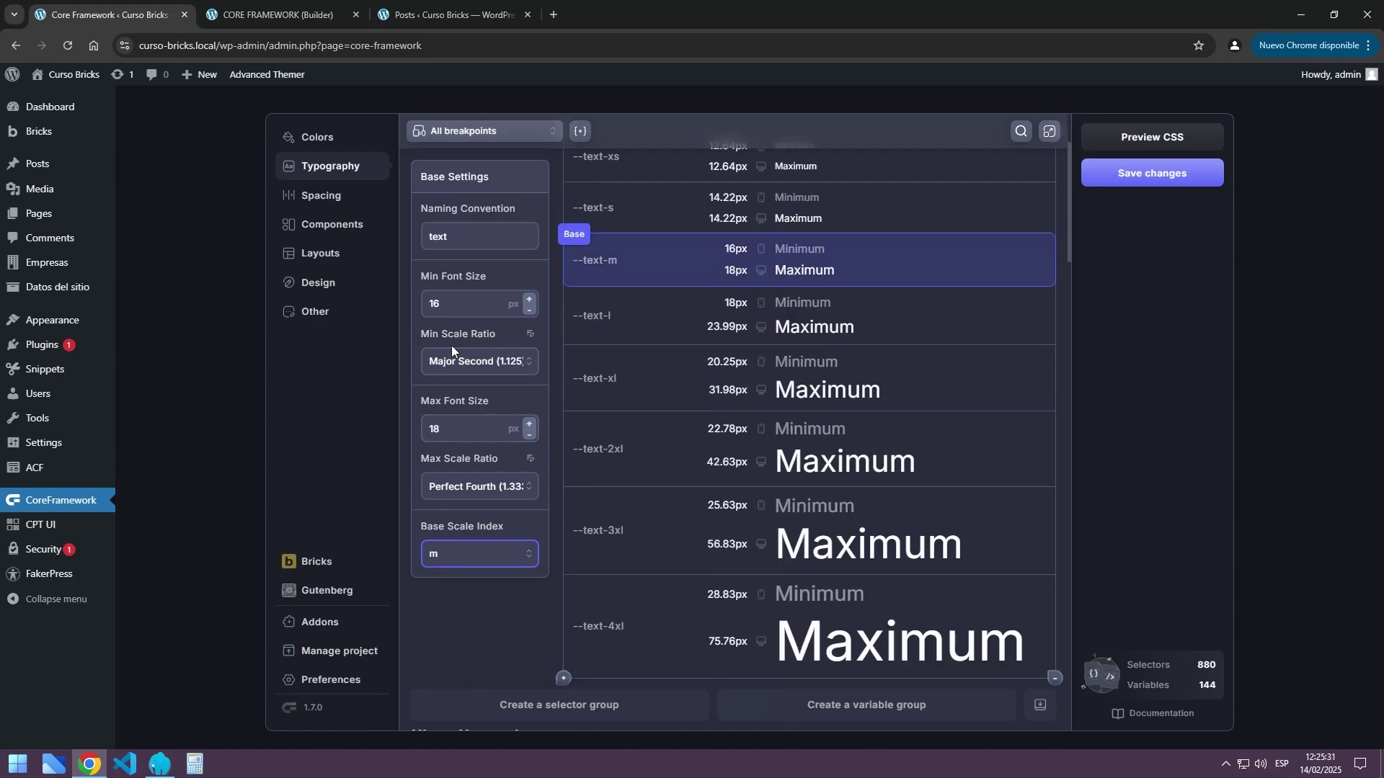
left_click(462, 363)
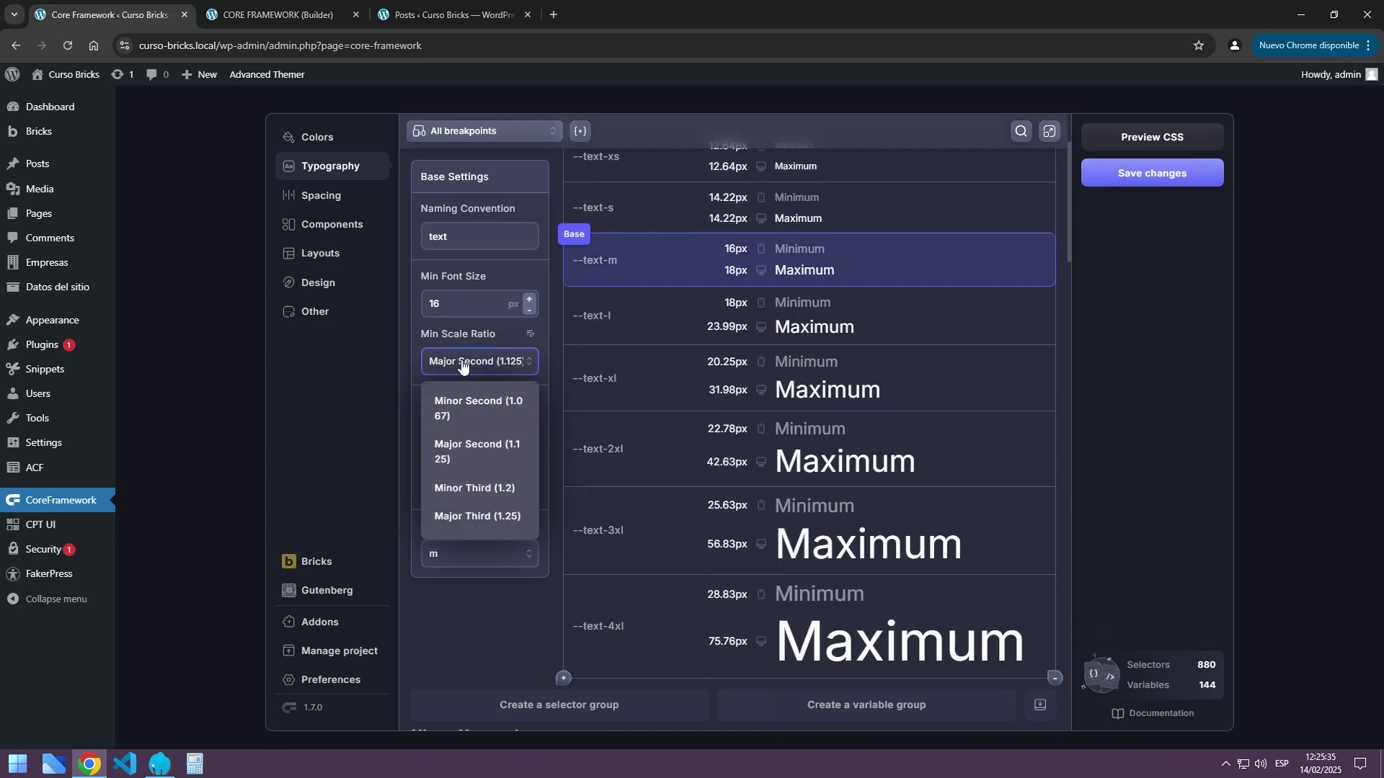
left_click(479, 406)
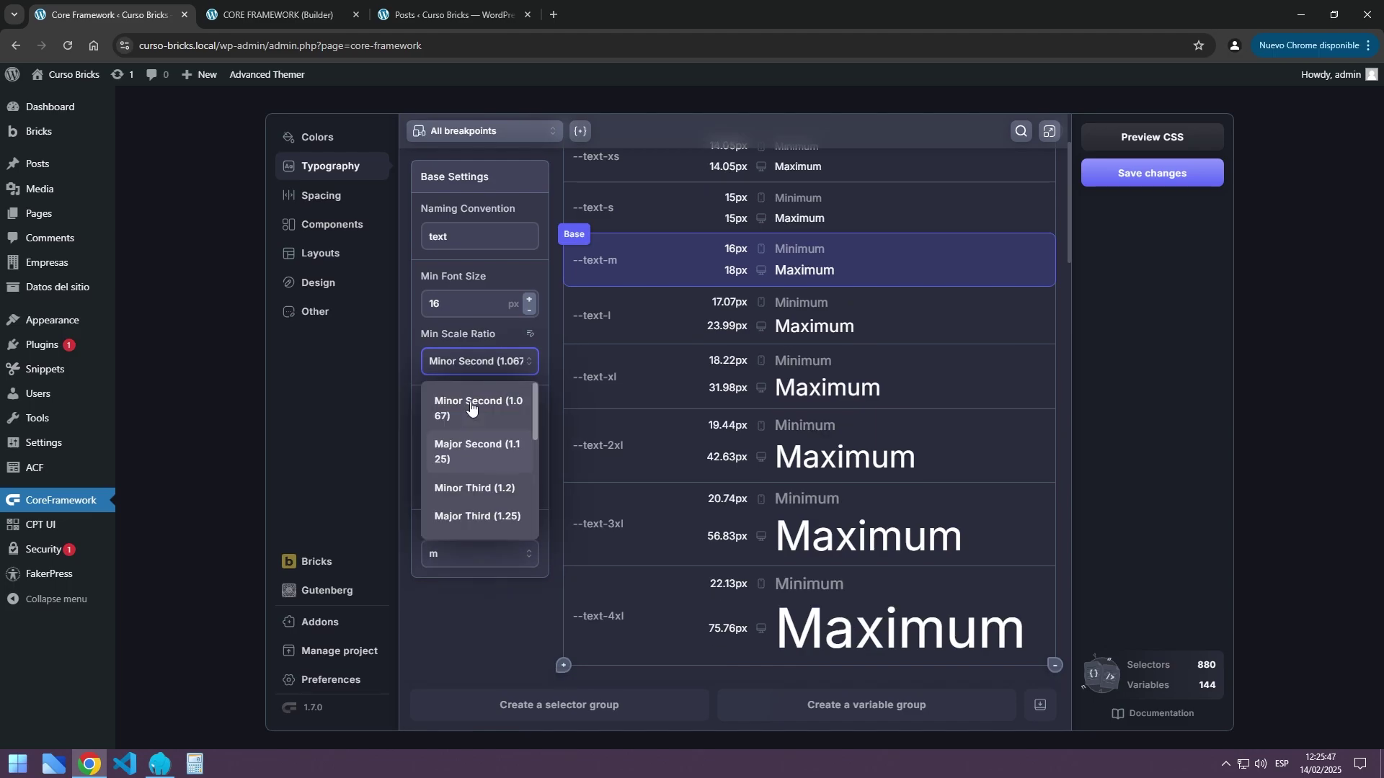
left_click(466, 448)
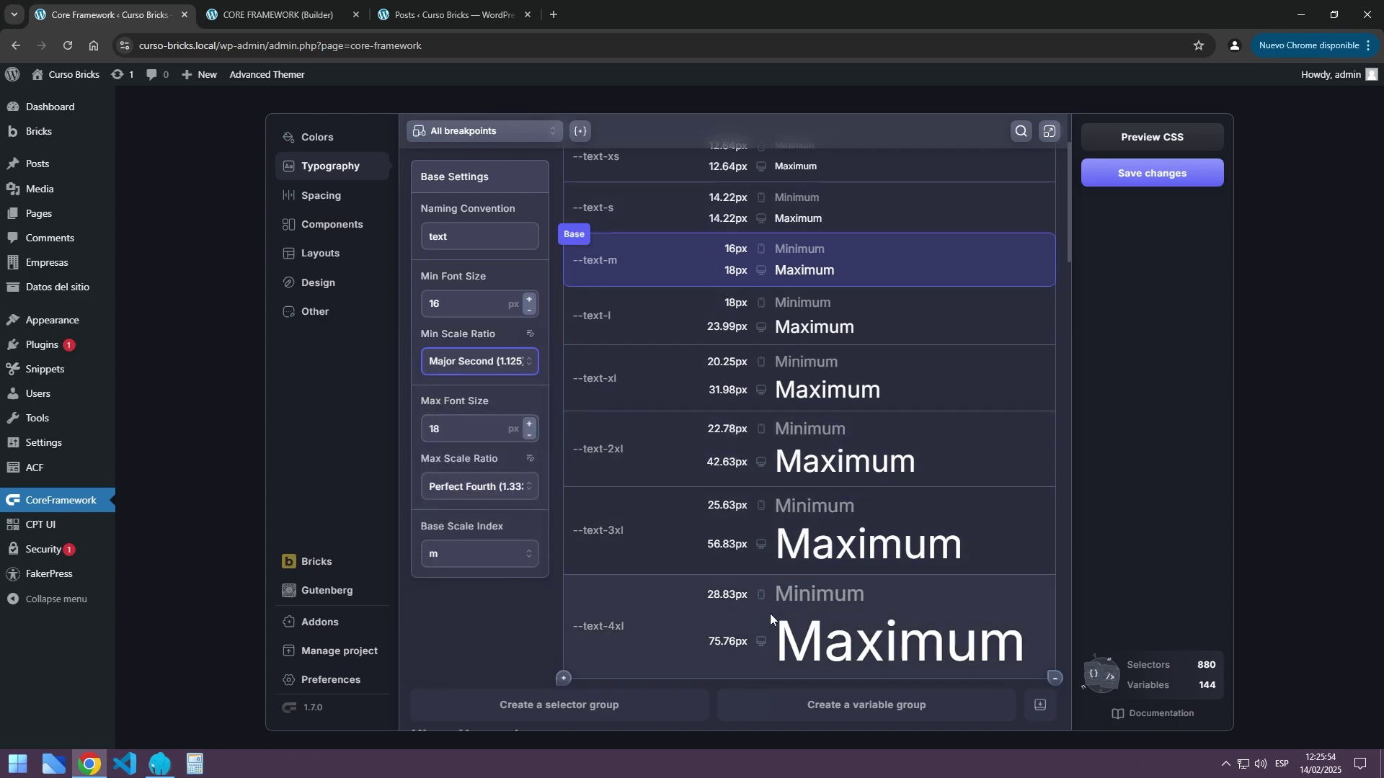
Try Major Third (1.25) as the Min Scale Ratio and switch it to Minor Second (1.067)
left_click(461, 369)
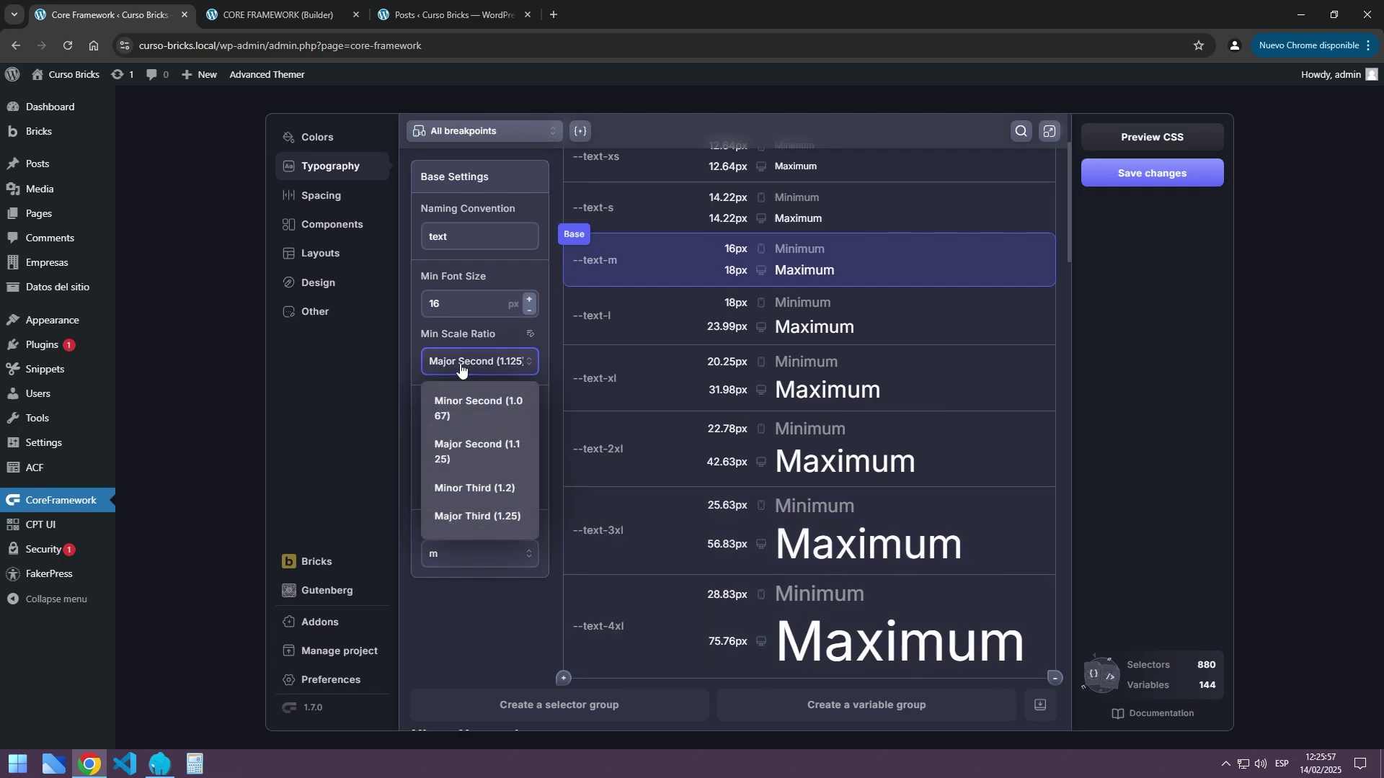
left_click(489, 516)
scroll(489, 516, "down", 2)
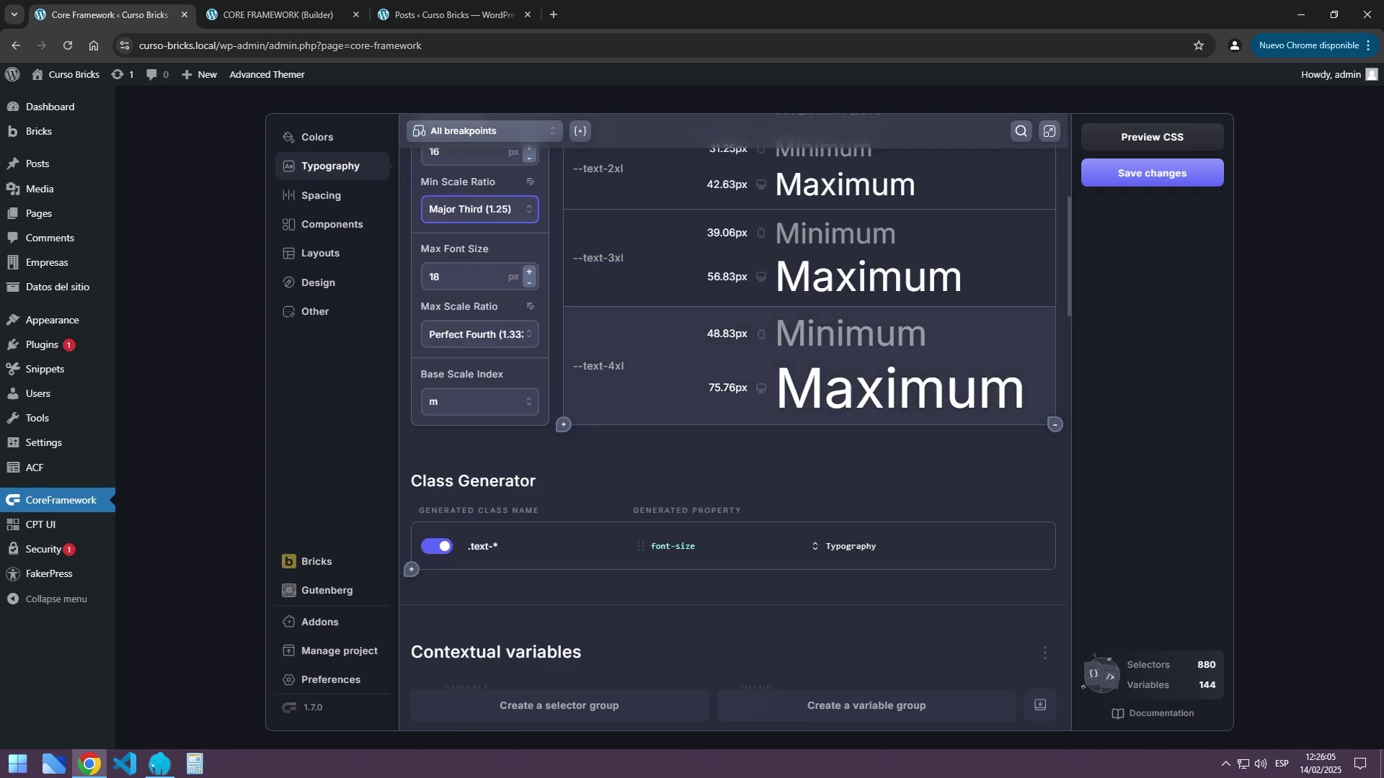
scroll(580, 427, "up", 1)
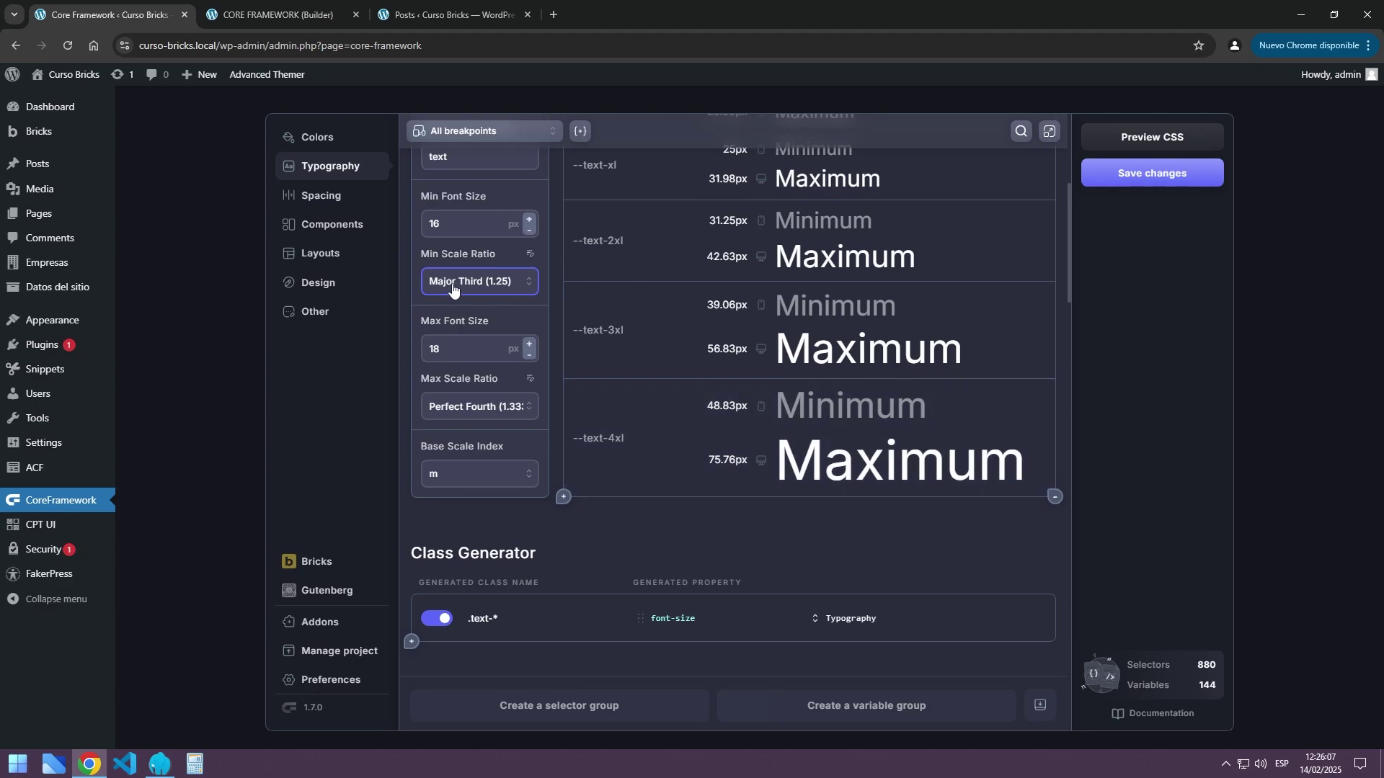
left_click(452, 288)
left_click(457, 326)
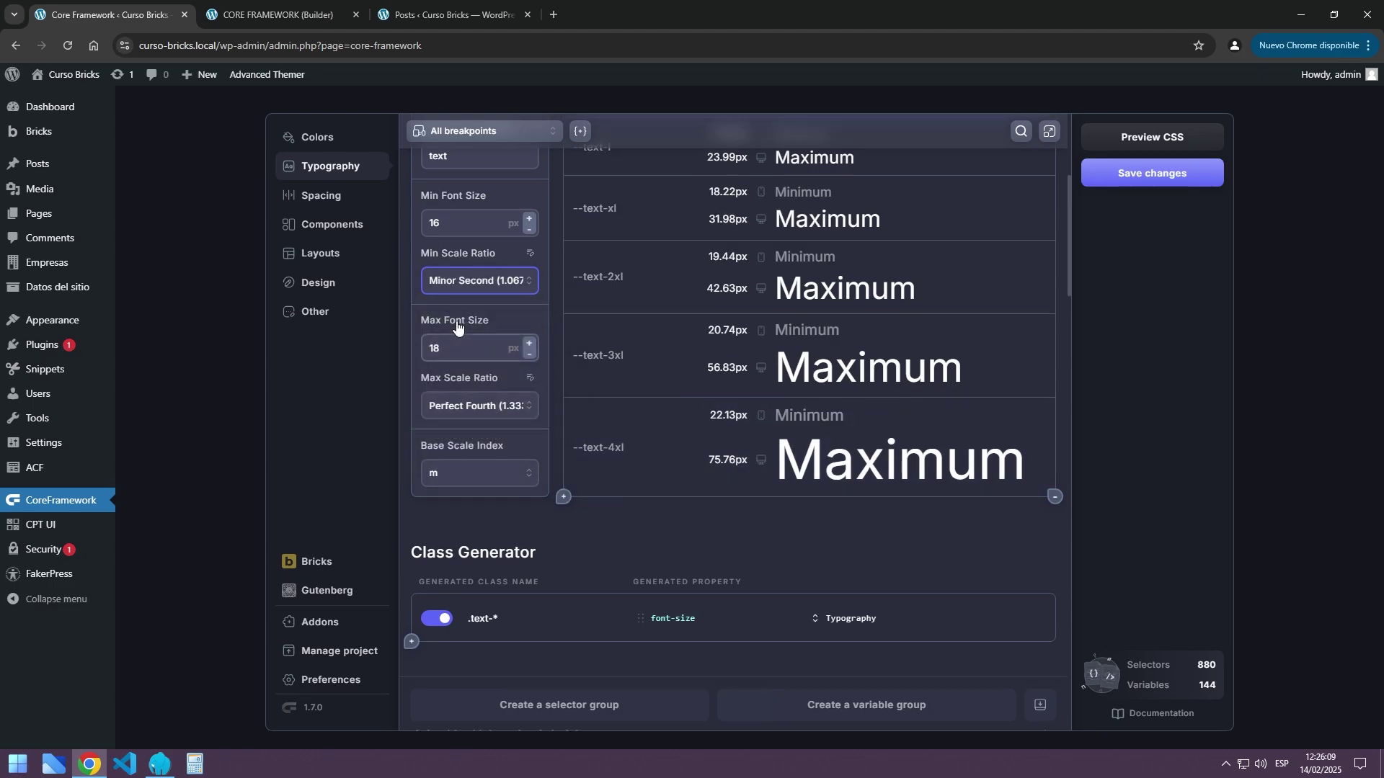
Set the Min Scale Ratio to Minor Seventh (1.875) and review the text sizes from --text-xs to --text-3xl
left_click(523, 282)
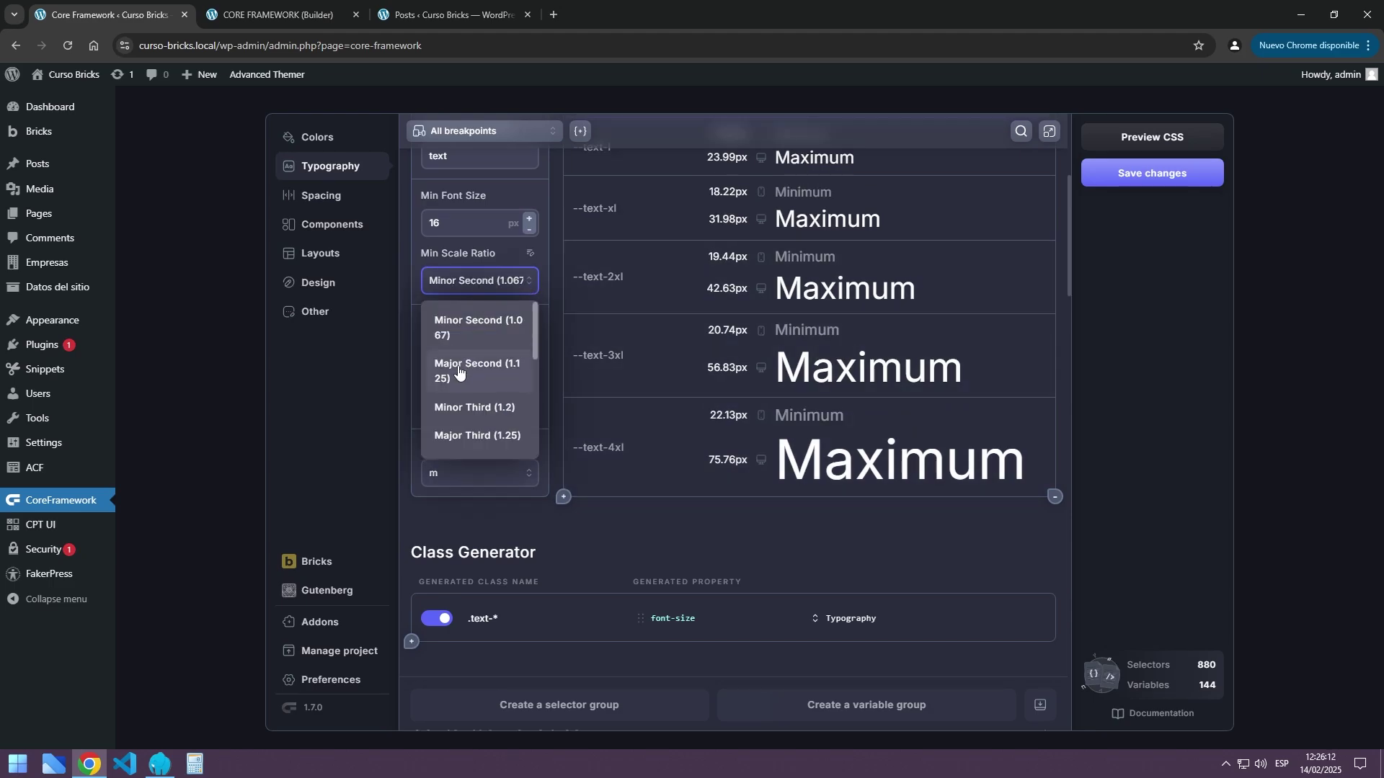
scroll(458, 372, "down", 3)
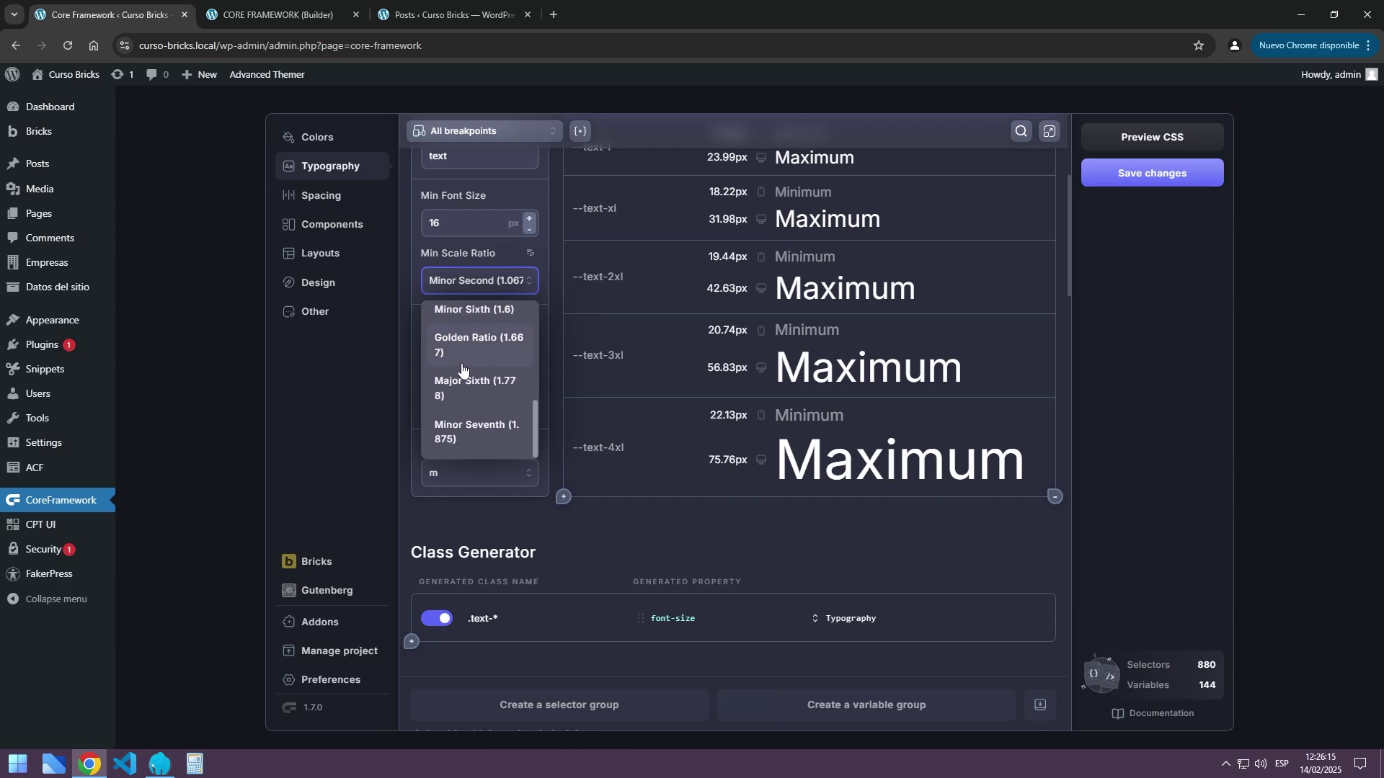
left_click(454, 431)
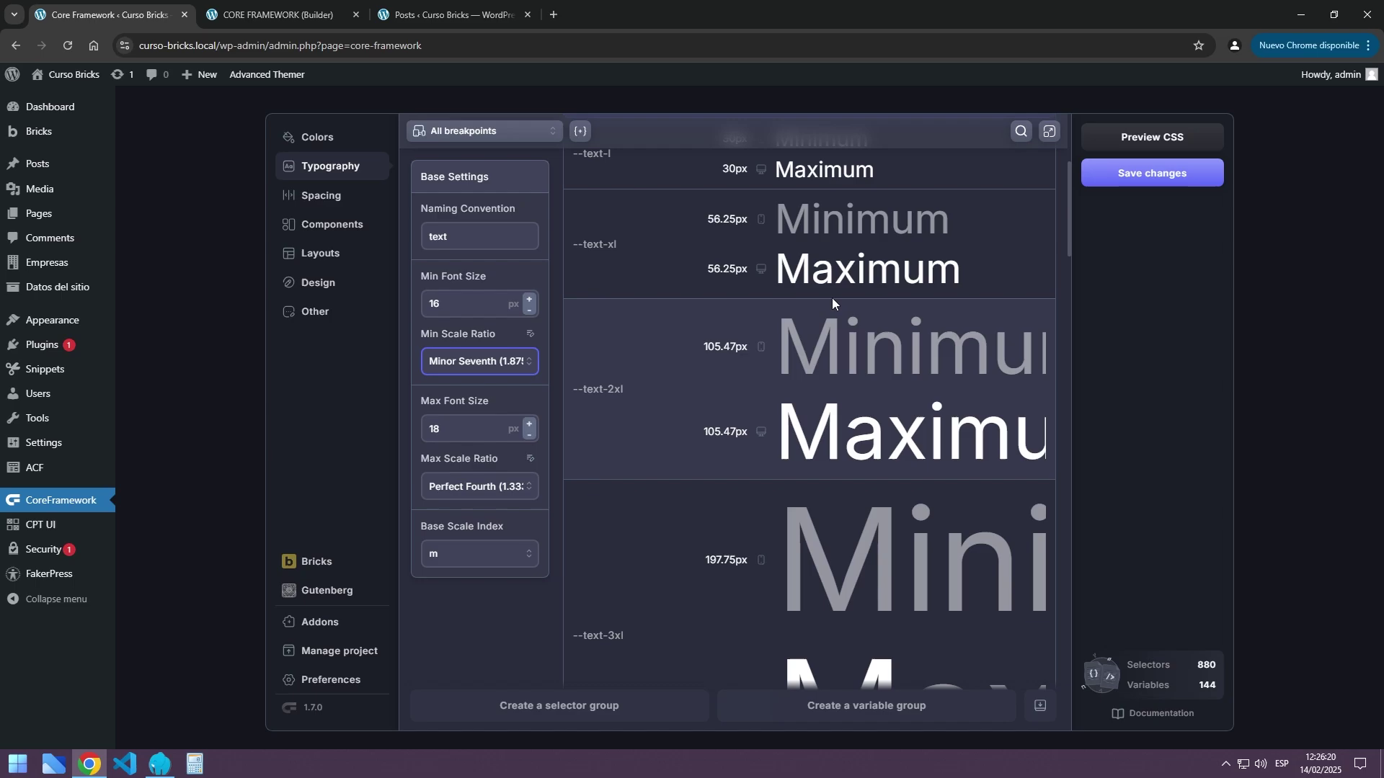
scroll(836, 301, "up", 3)
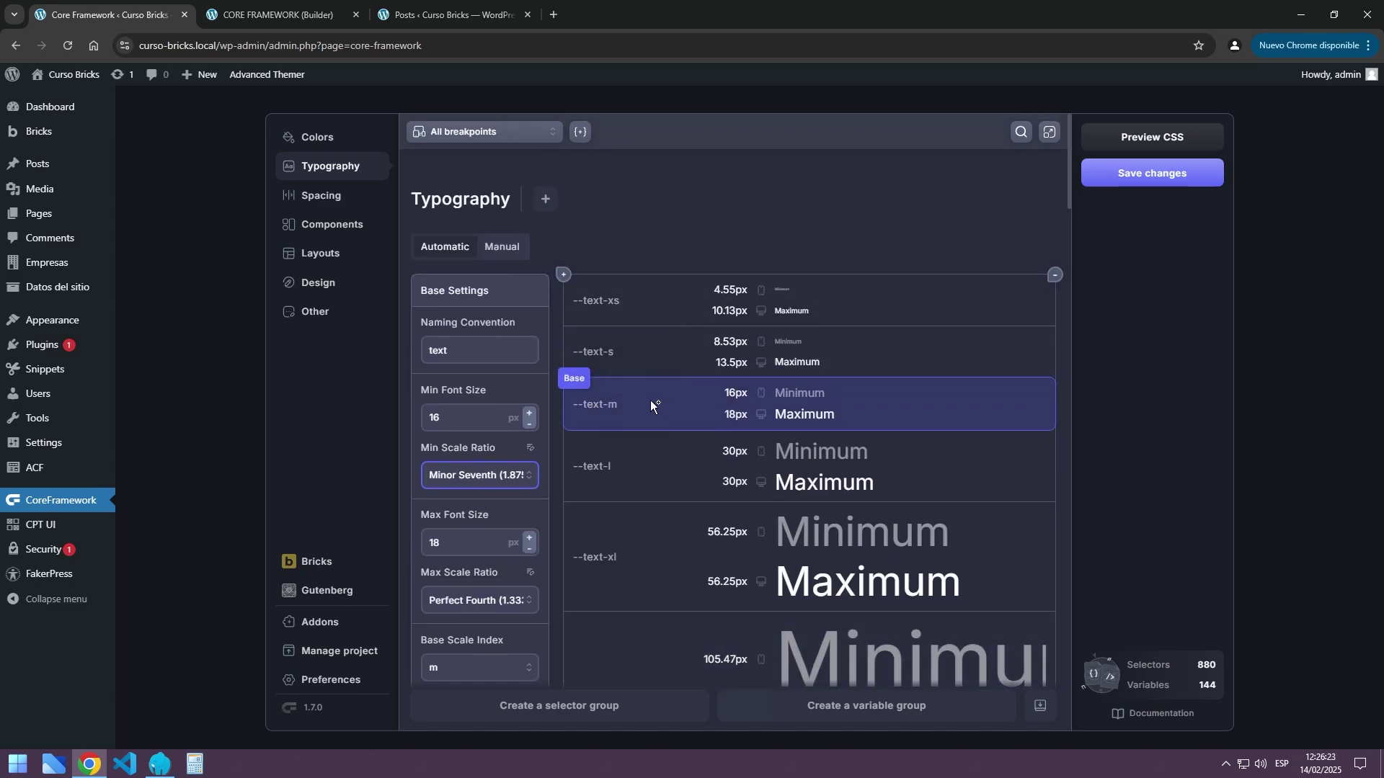
scroll(682, 399, "down", 3)
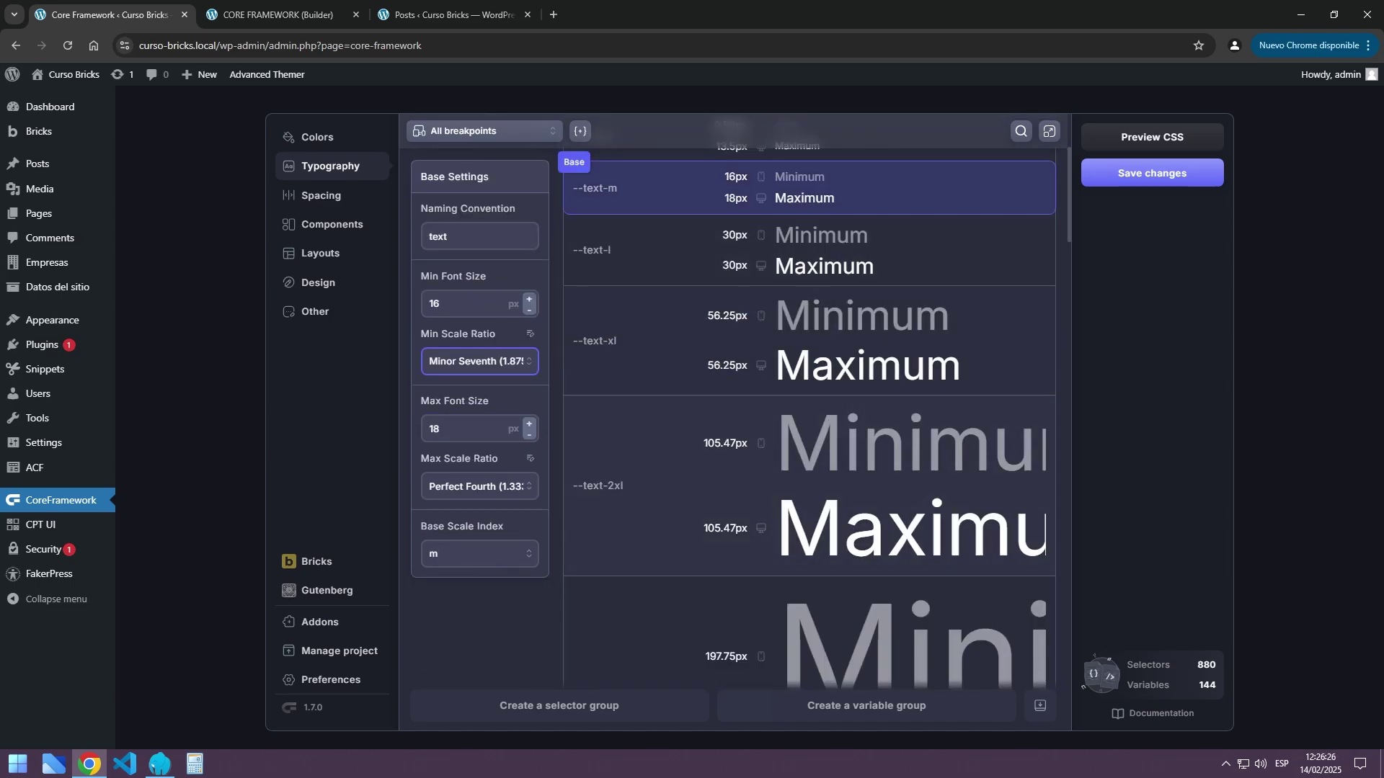
scroll(823, 407, "down", 5)
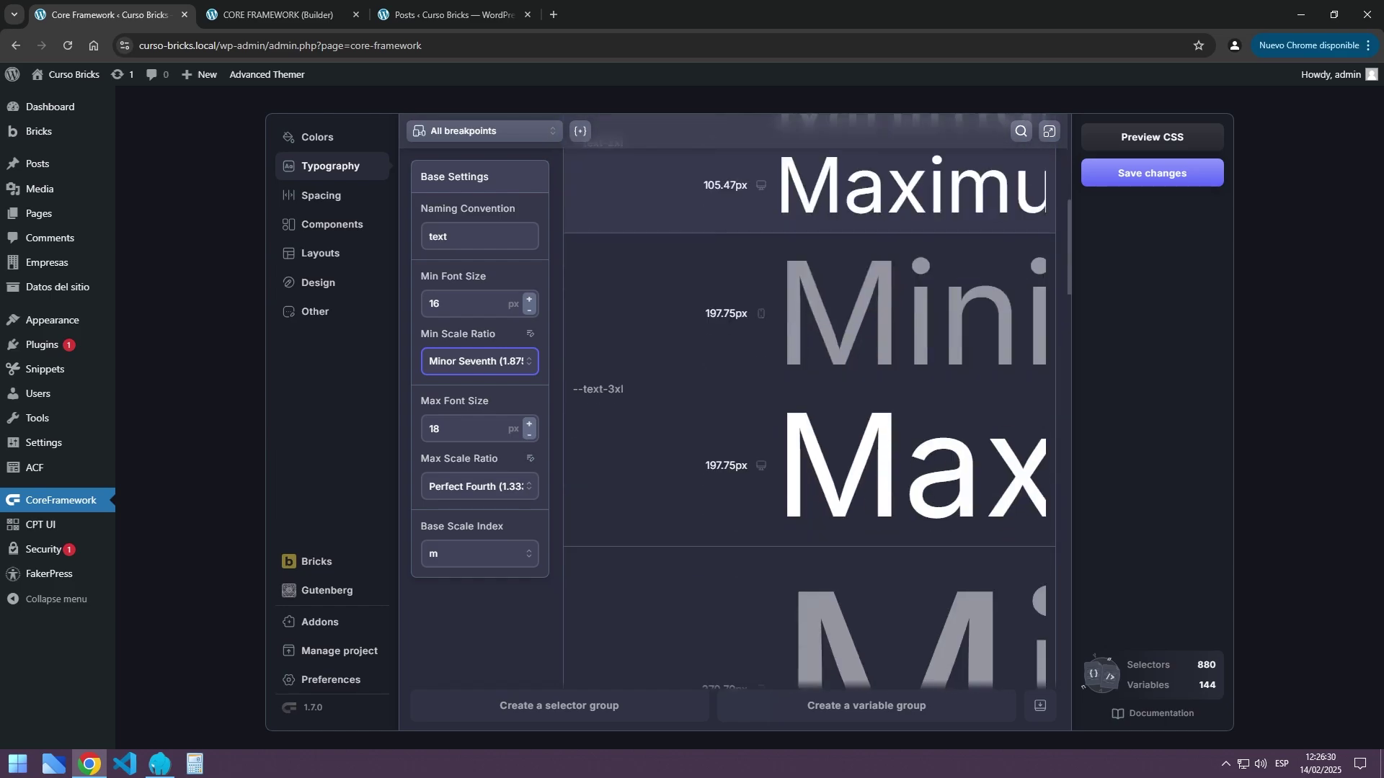
scroll(823, 407, "up", 8)
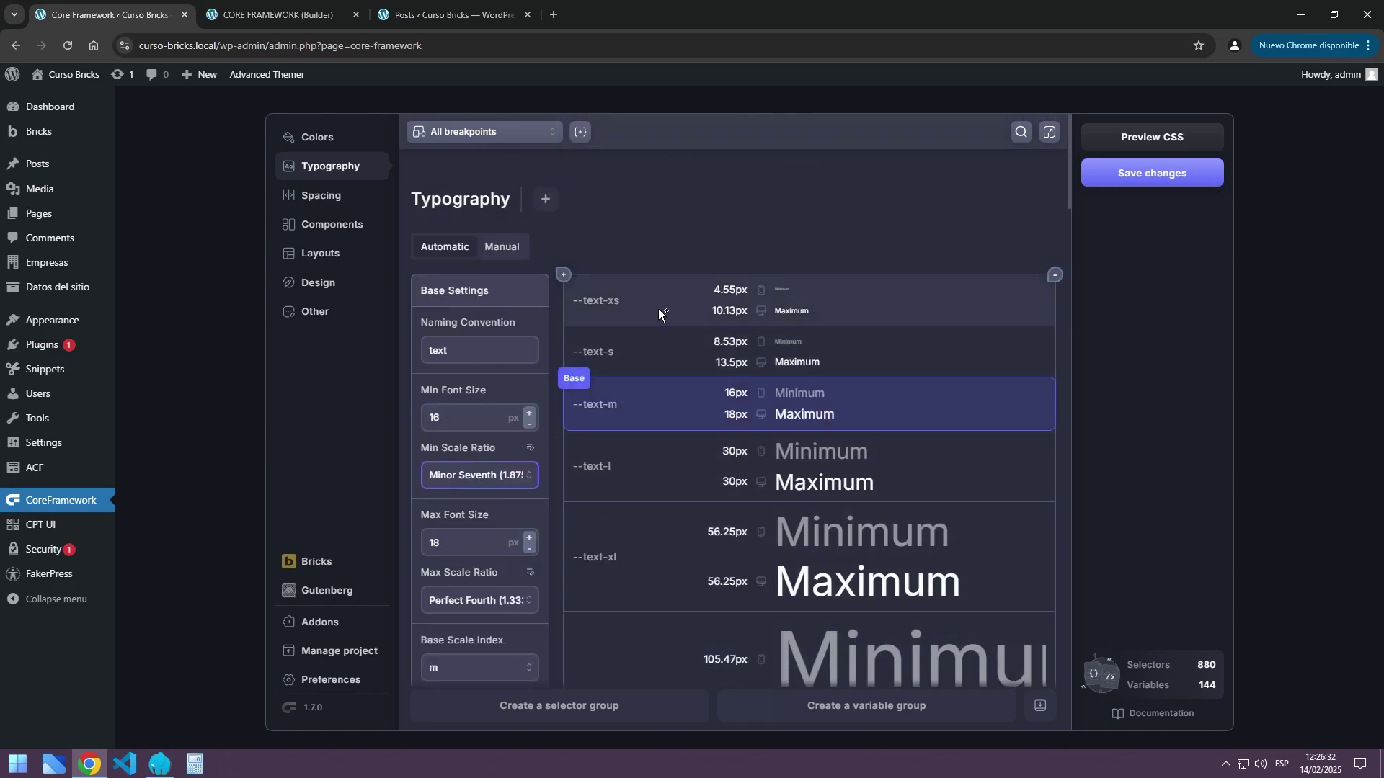
Restore the Min Scale Ratio to Major Second (1.125)
left_click(472, 478)
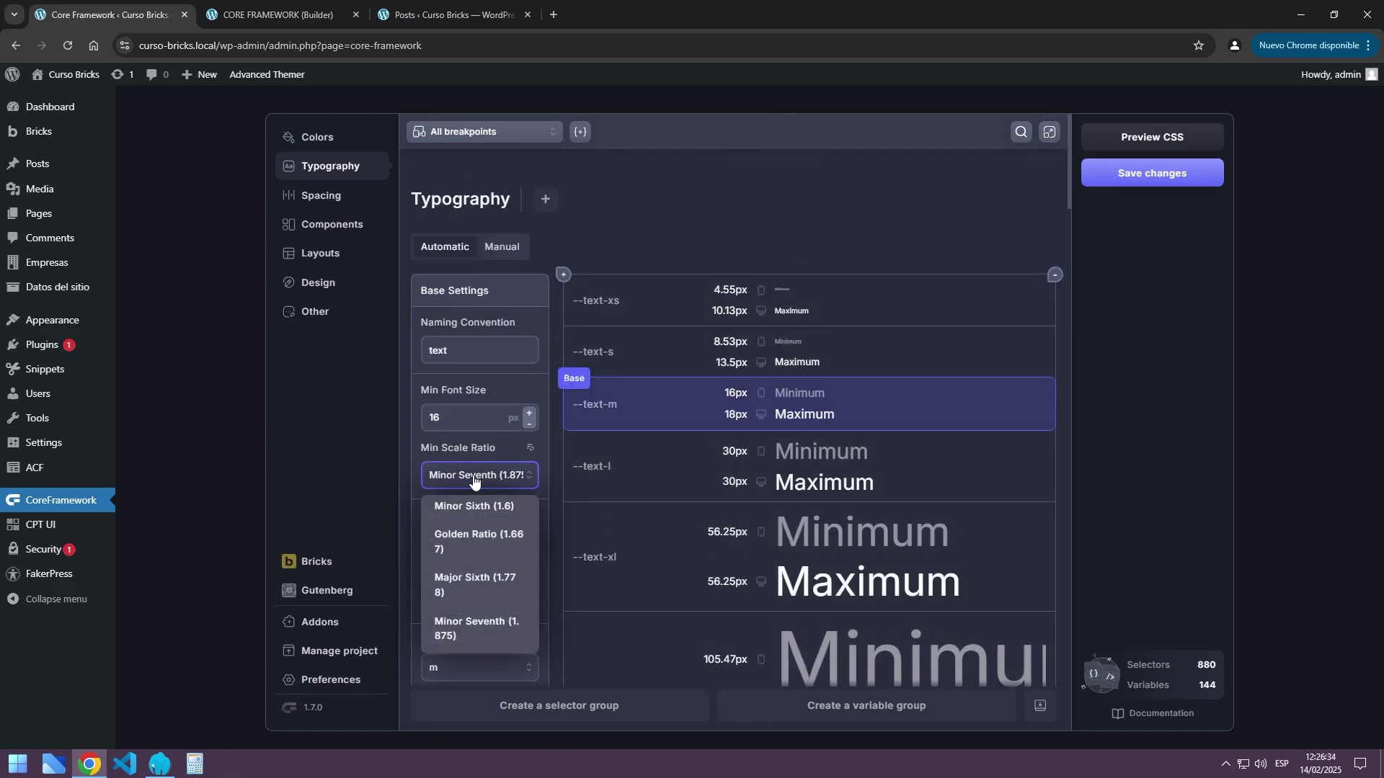
left_click(457, 540)
scroll(457, 455, "up", 3)
left_click(458, 452)
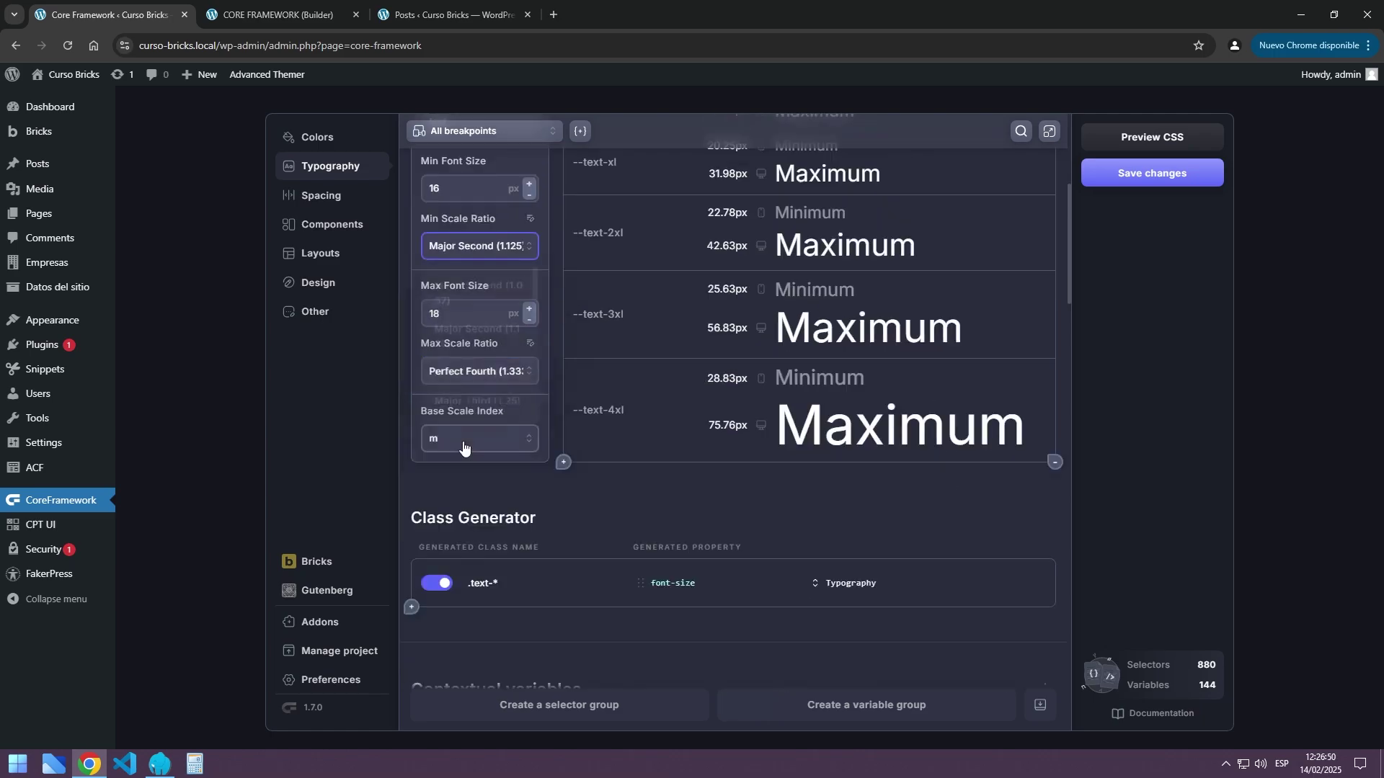
Review the automatic text sizes, view the Manual typography mode and return to Automatic mode
scroll(805, 336, "up", 2)
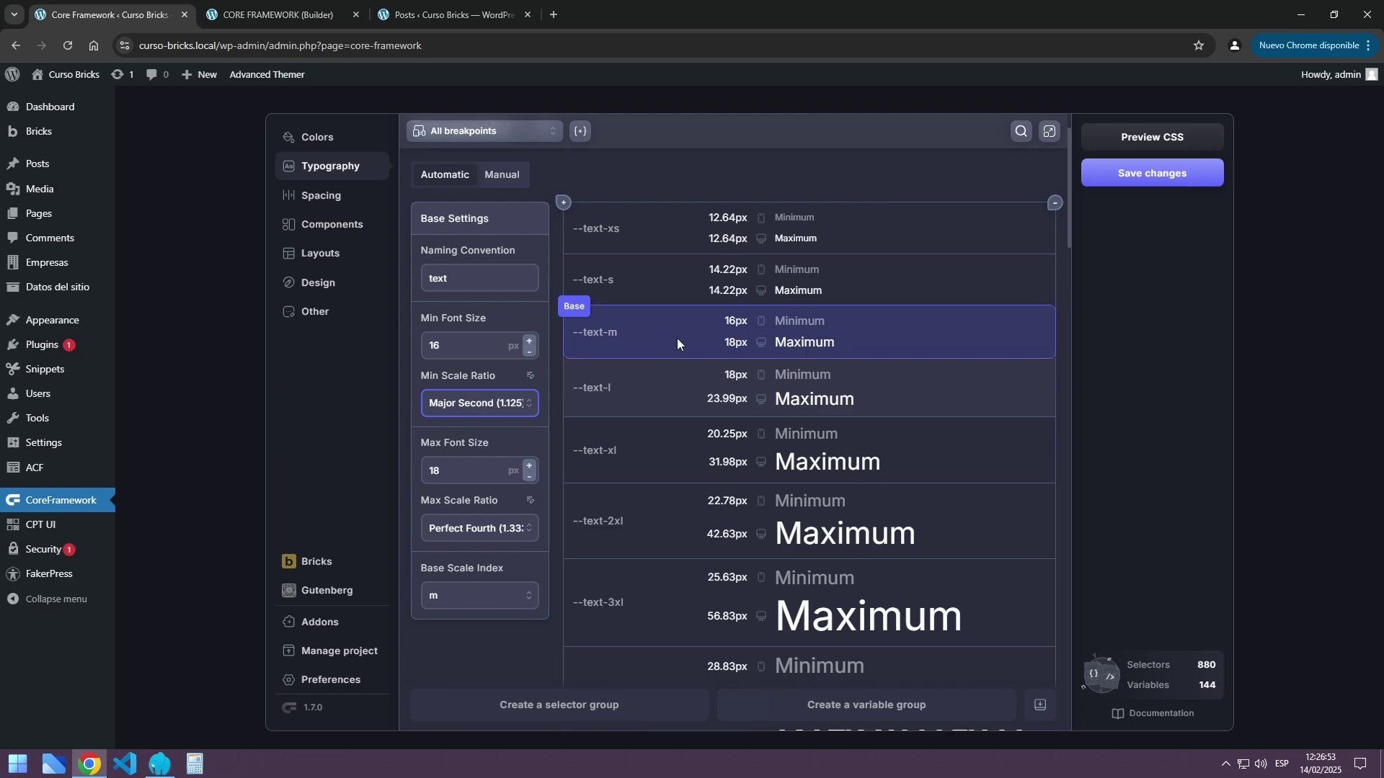
scroll(677, 275, "down", 3)
scroll(677, 275, "up", 3)
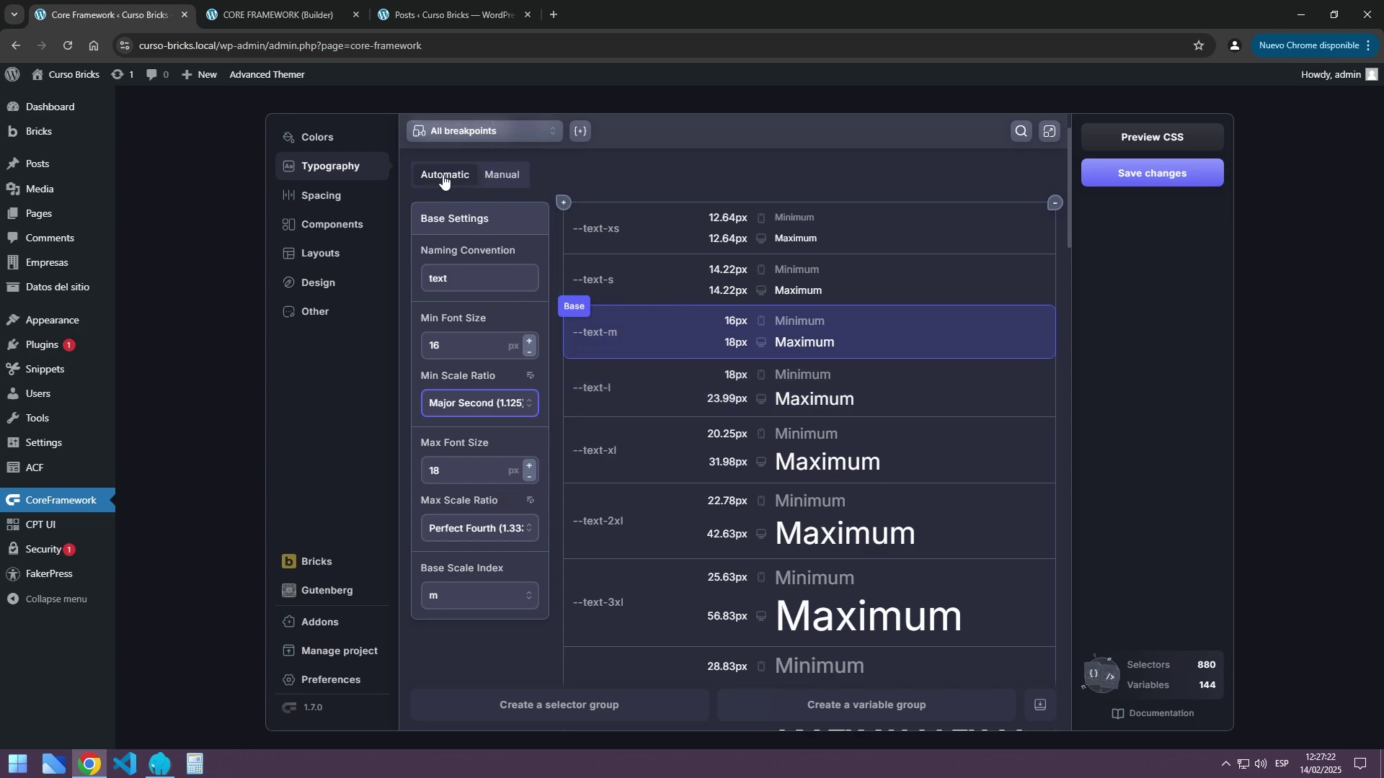
left_click(503, 177)
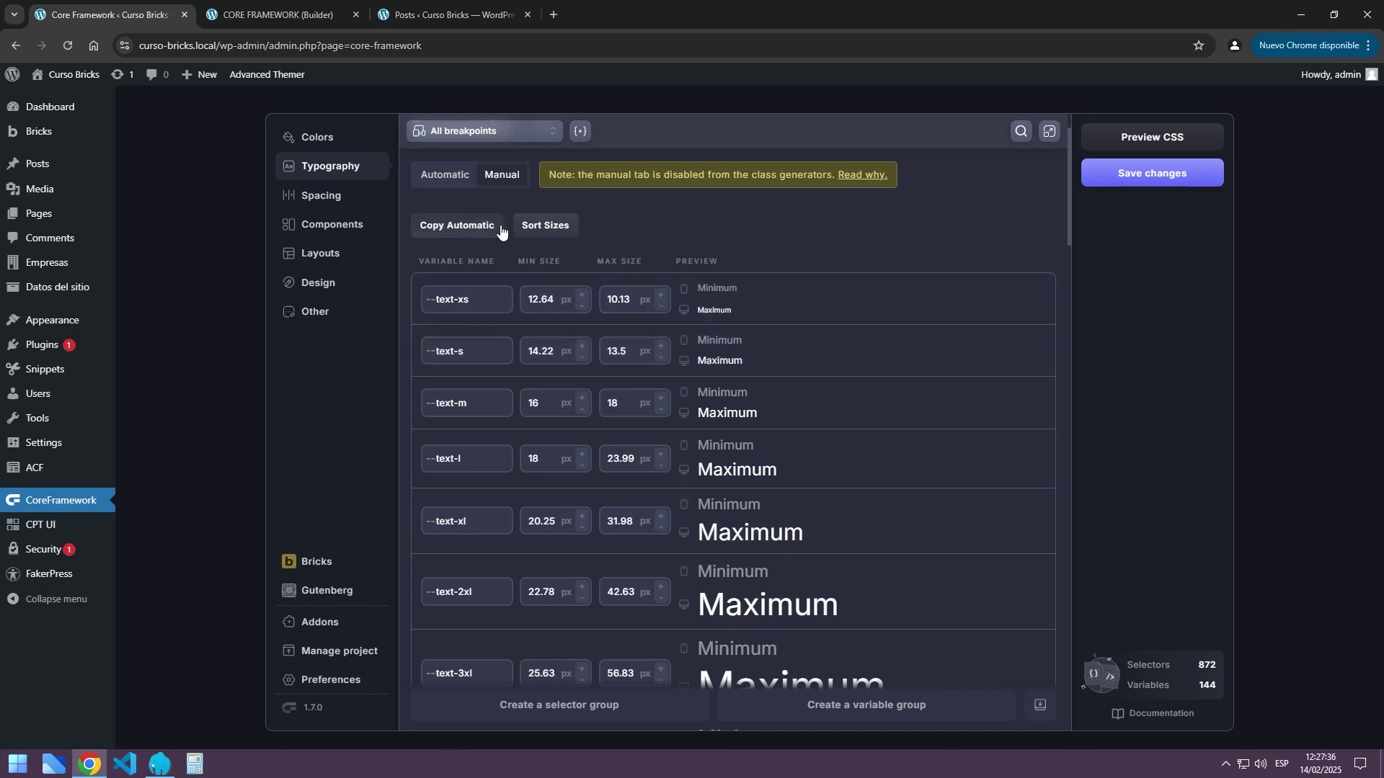
left_click(444, 174)
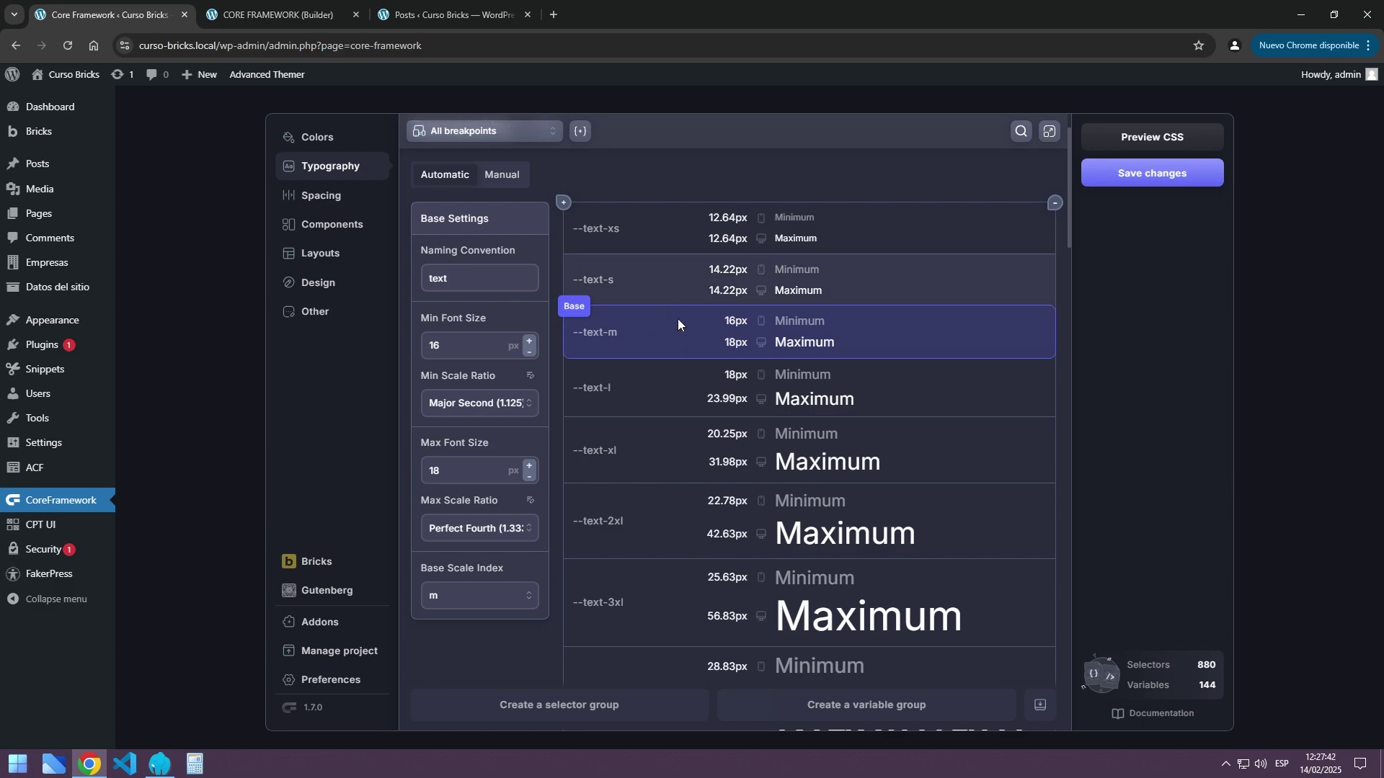
Examine the .text-* class generator and the contextual variables for hero title, post title and nav link sizes against the generated text scale
scroll(704, 333, "down", 5)
scroll(707, 330, "down", 2)
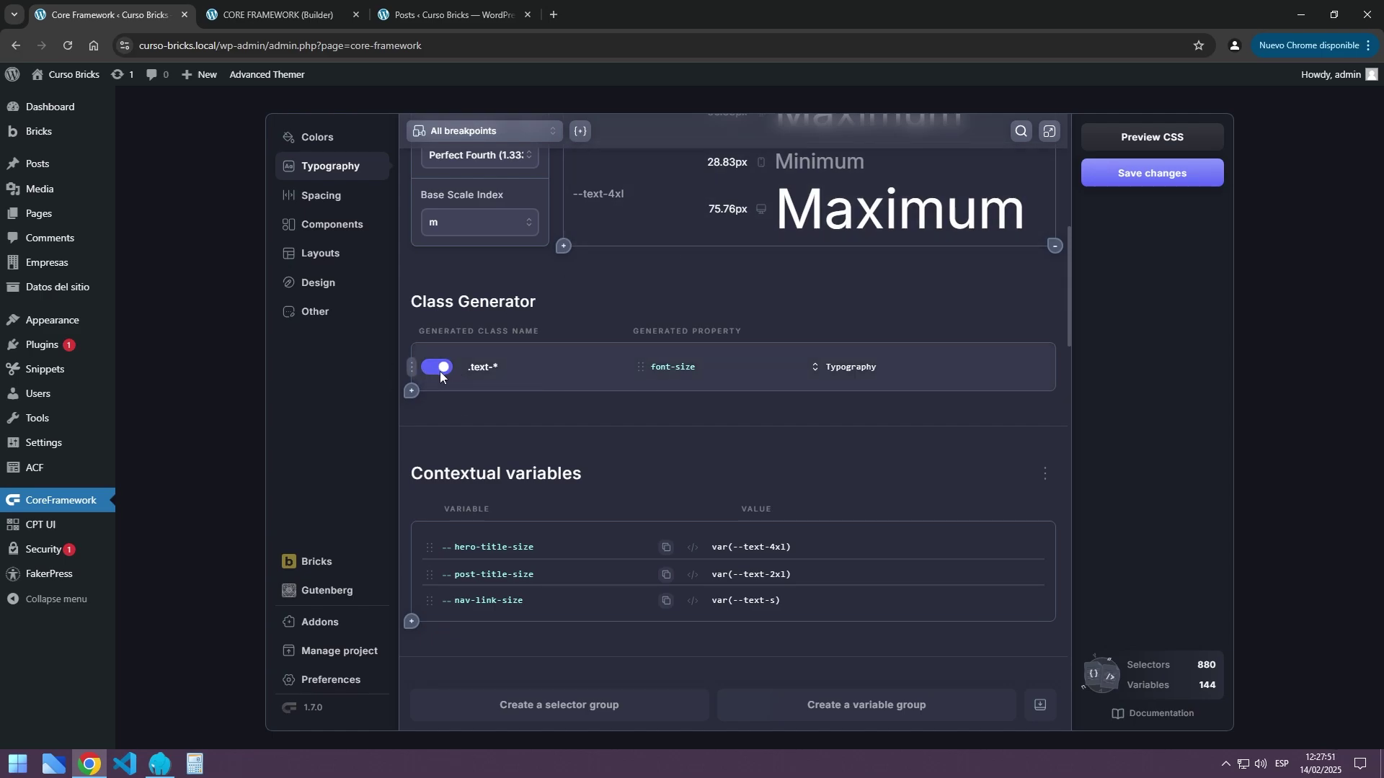
scroll(684, 342, "up", 3)
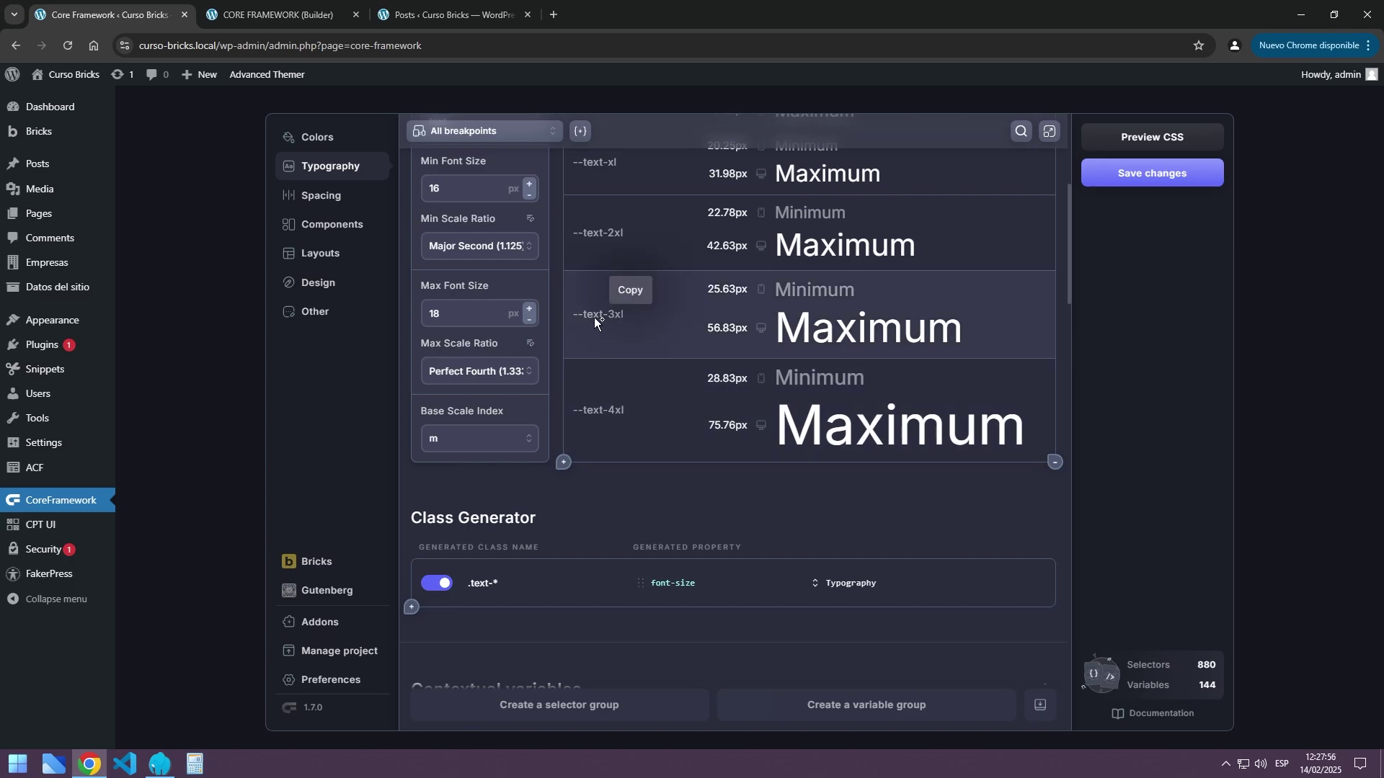
scroll(616, 490, "down", 3)
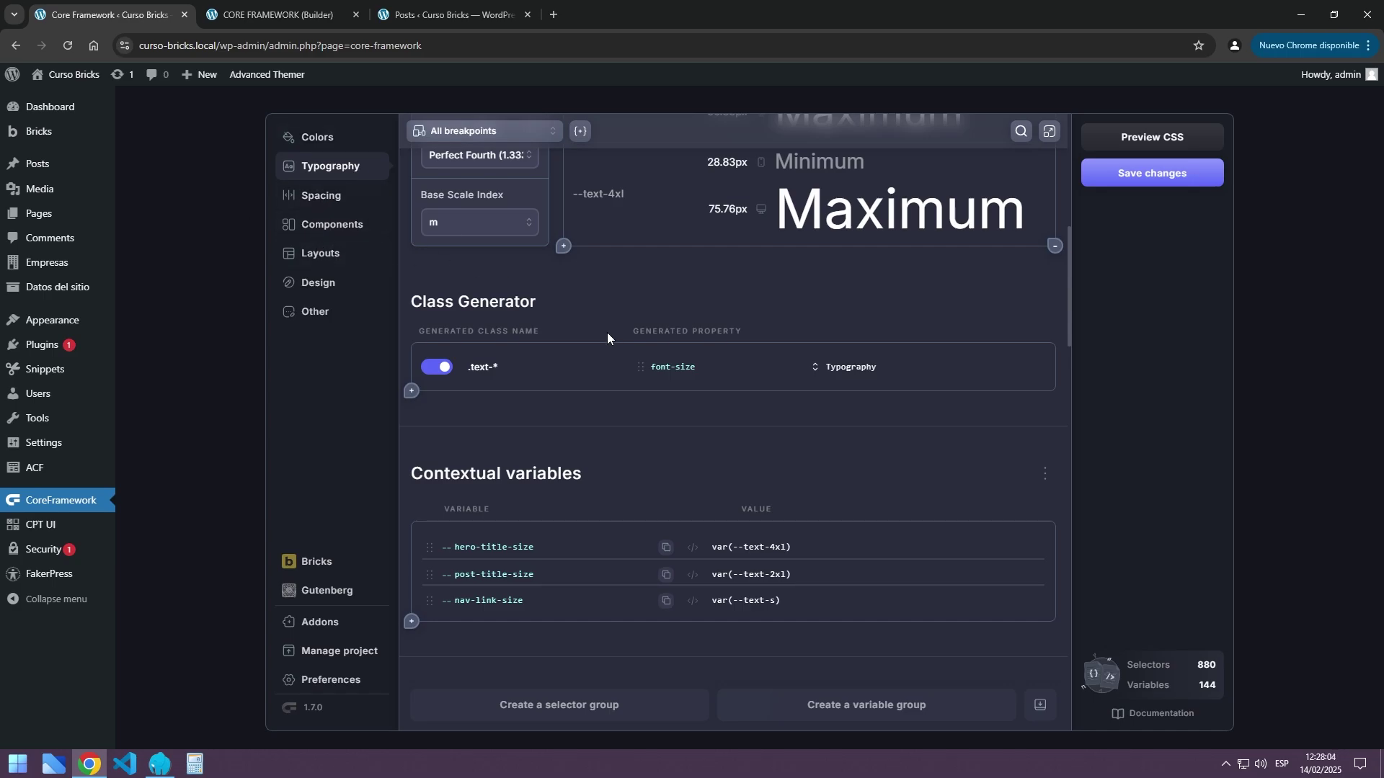
scroll(607, 332, "down", 3)
scroll(578, 273, "up", 3)
scroll(480, 387, "down", 1)
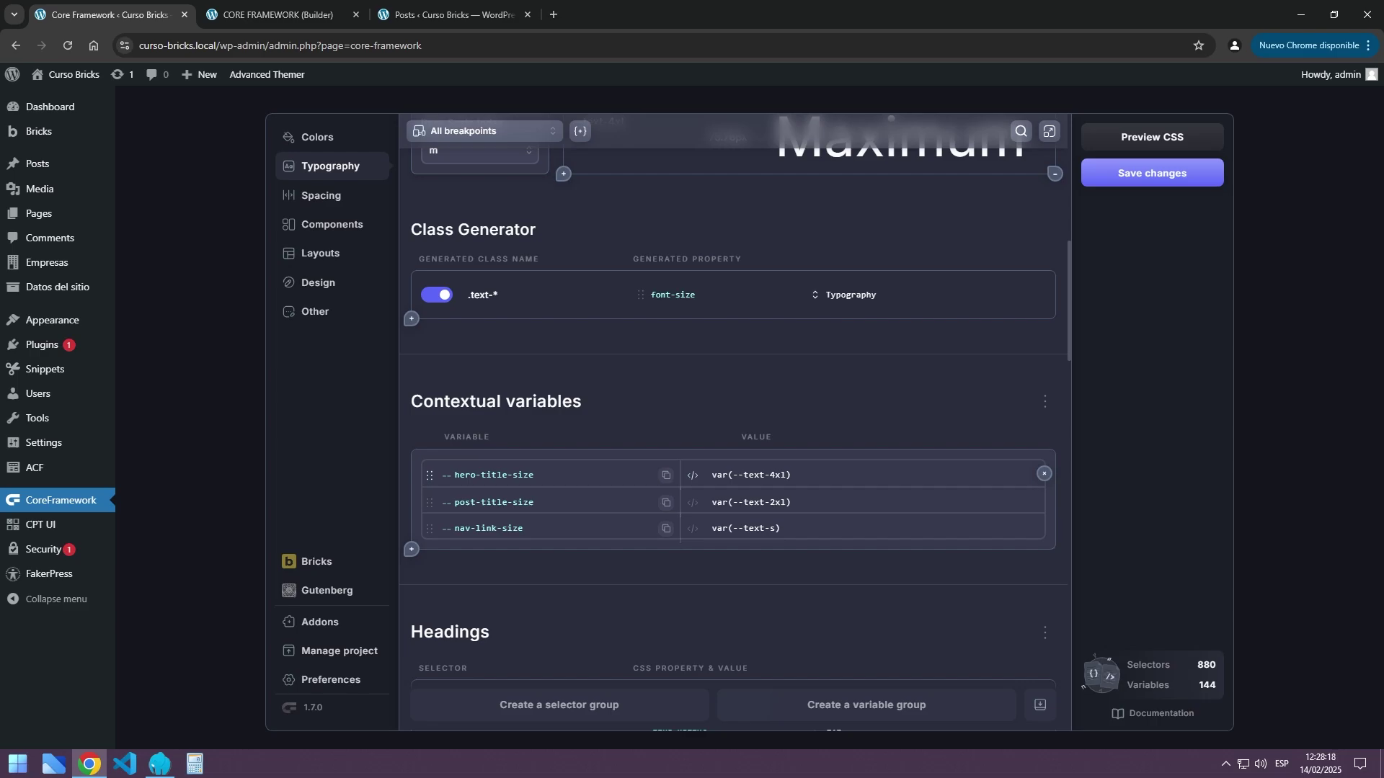
scroll(751, 403, "up", 5)
scroll(778, 447, "down", 5)
scroll(624, 366, "up", 5)
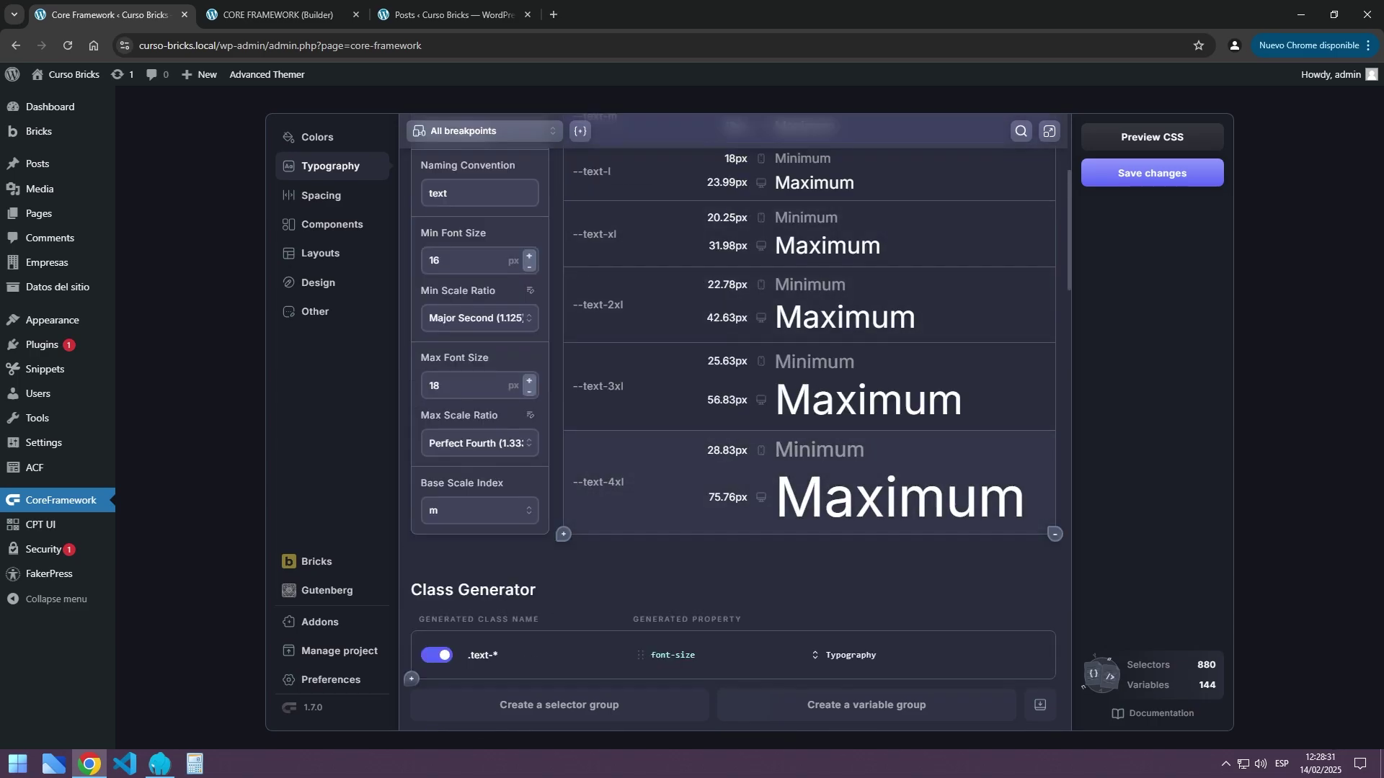
scroll(734, 426, "down", 5)
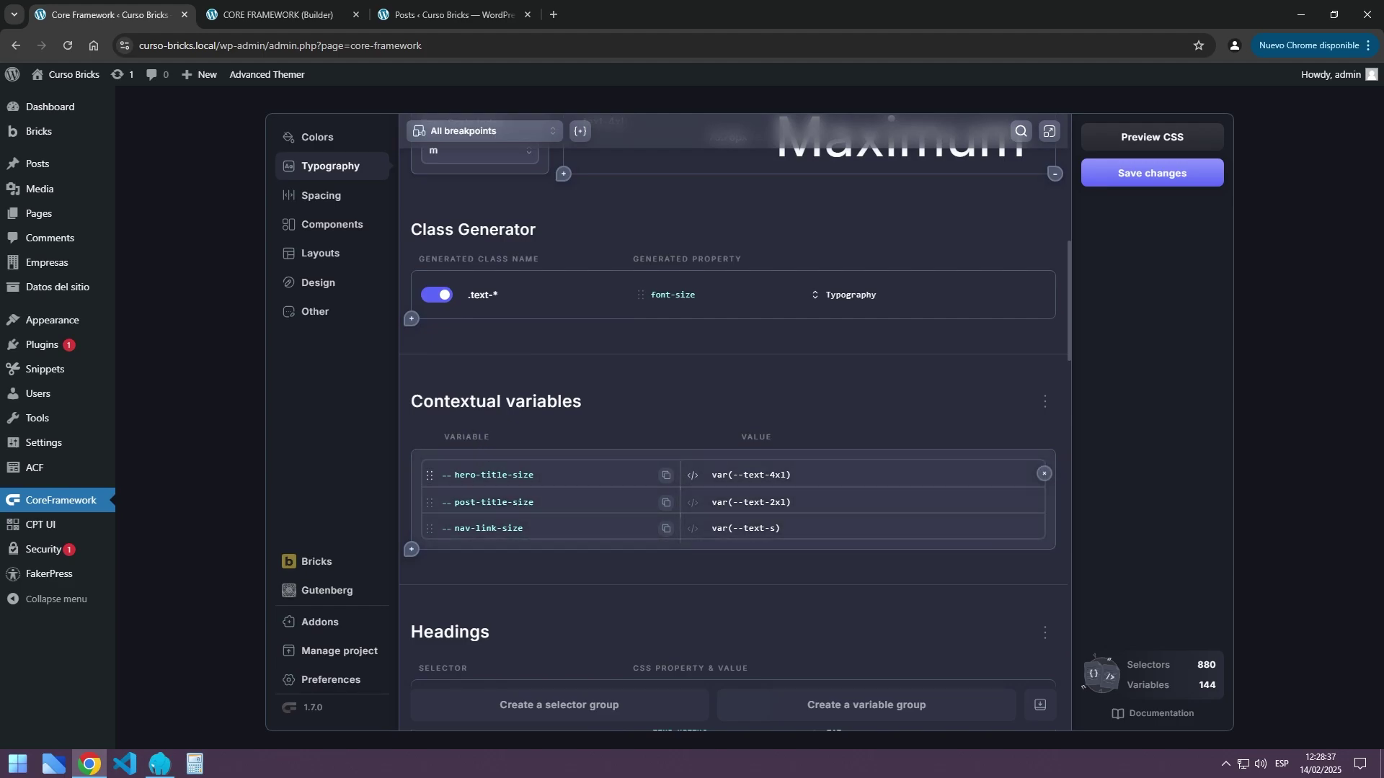
Examine the H1 to H6 font sizes and line heights in the Headings group against the generated text scale
scroll(733, 425, "down", 4)
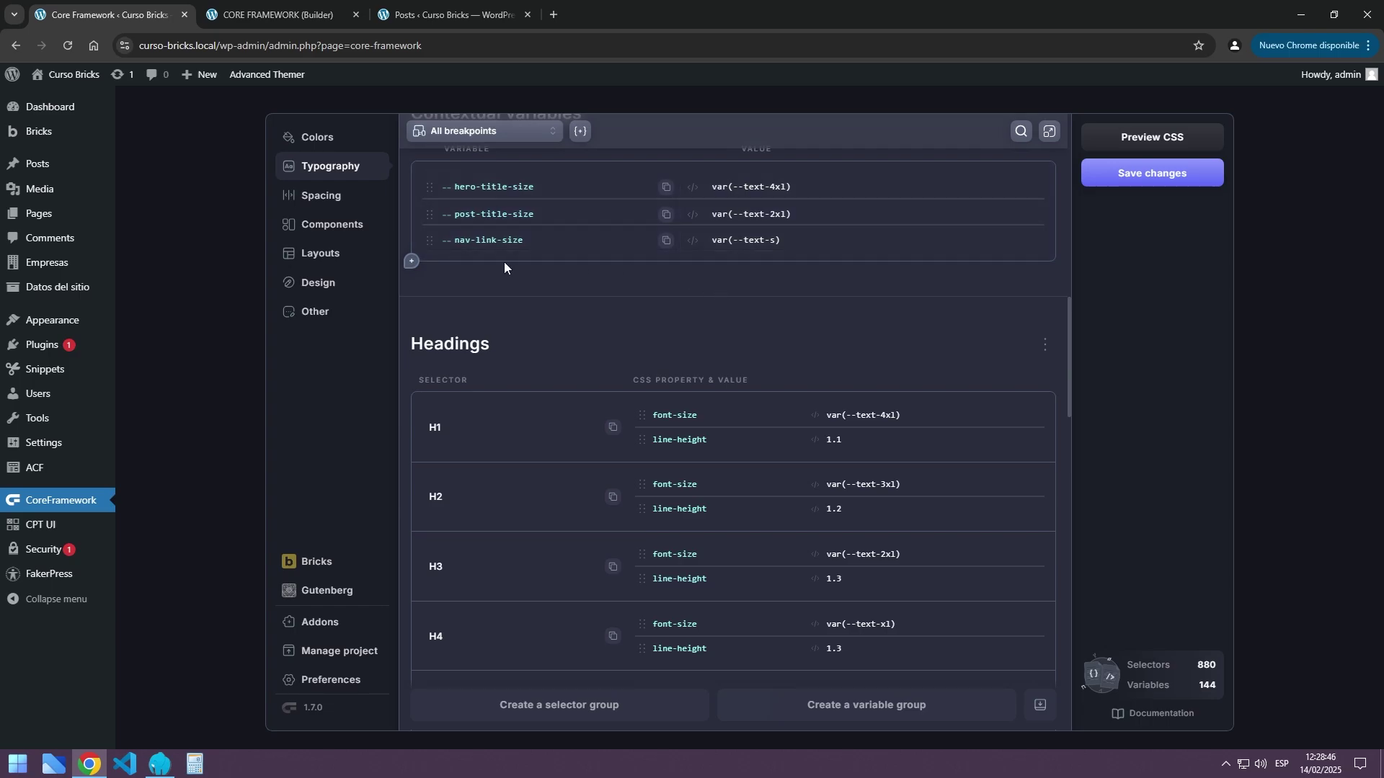
scroll(755, 326, "up", 5)
scroll(762, 323, "up", 4)
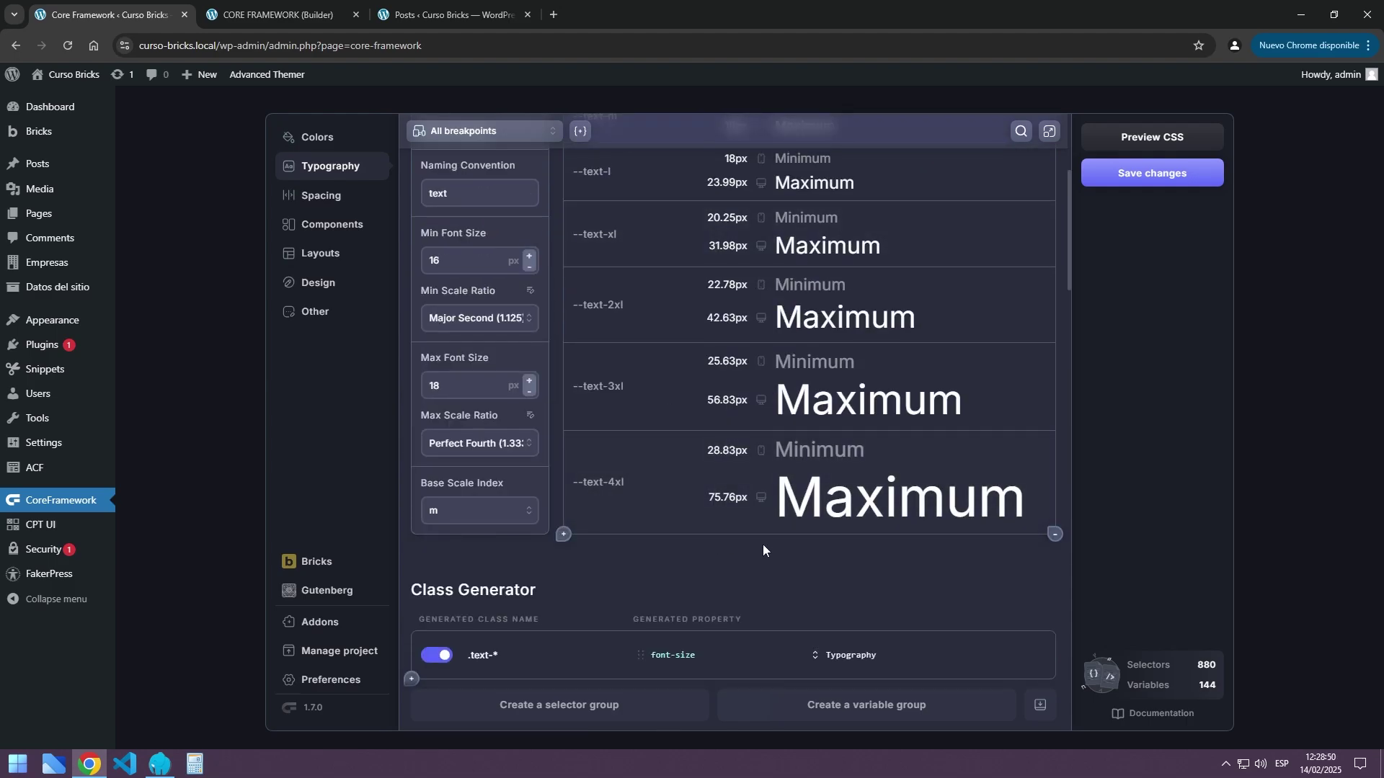
scroll(764, 548, "down", 1)
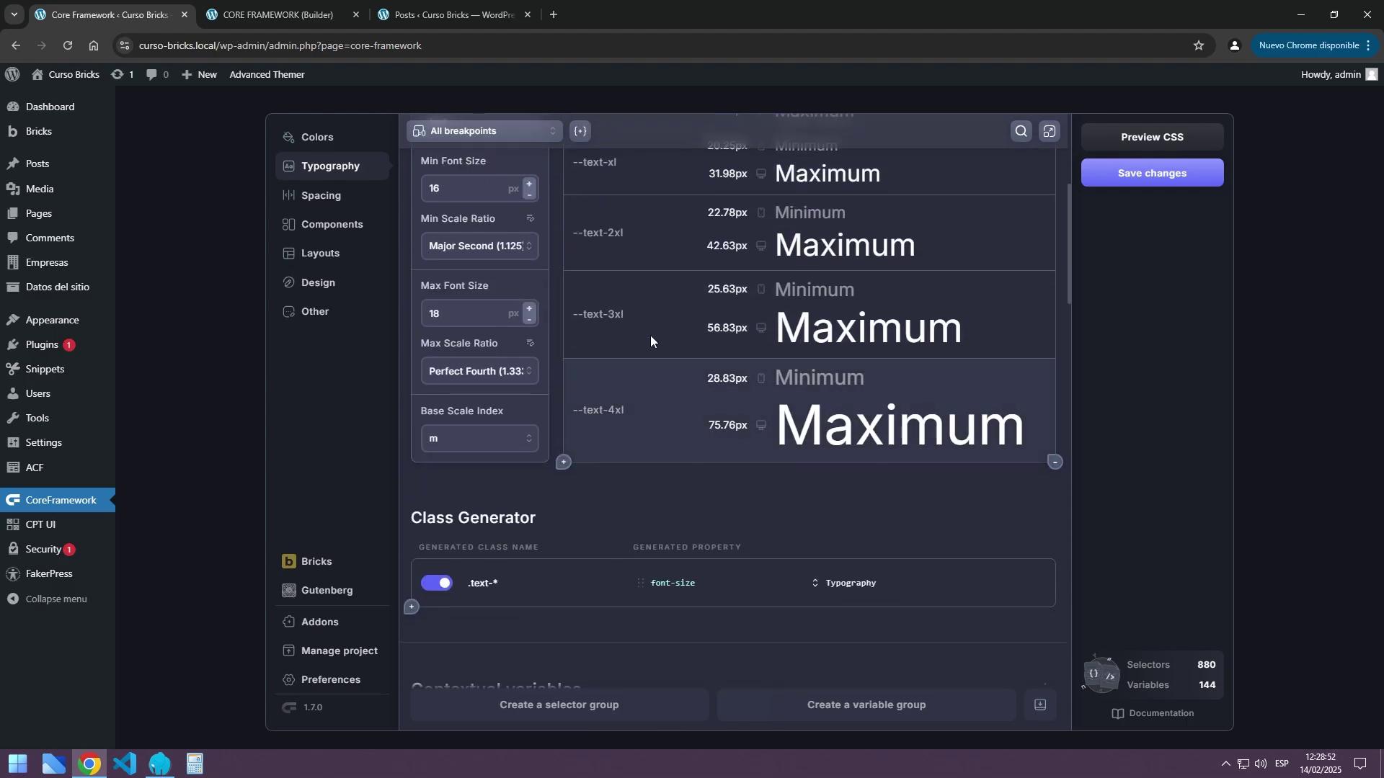
scroll(714, 411, "down", 4)
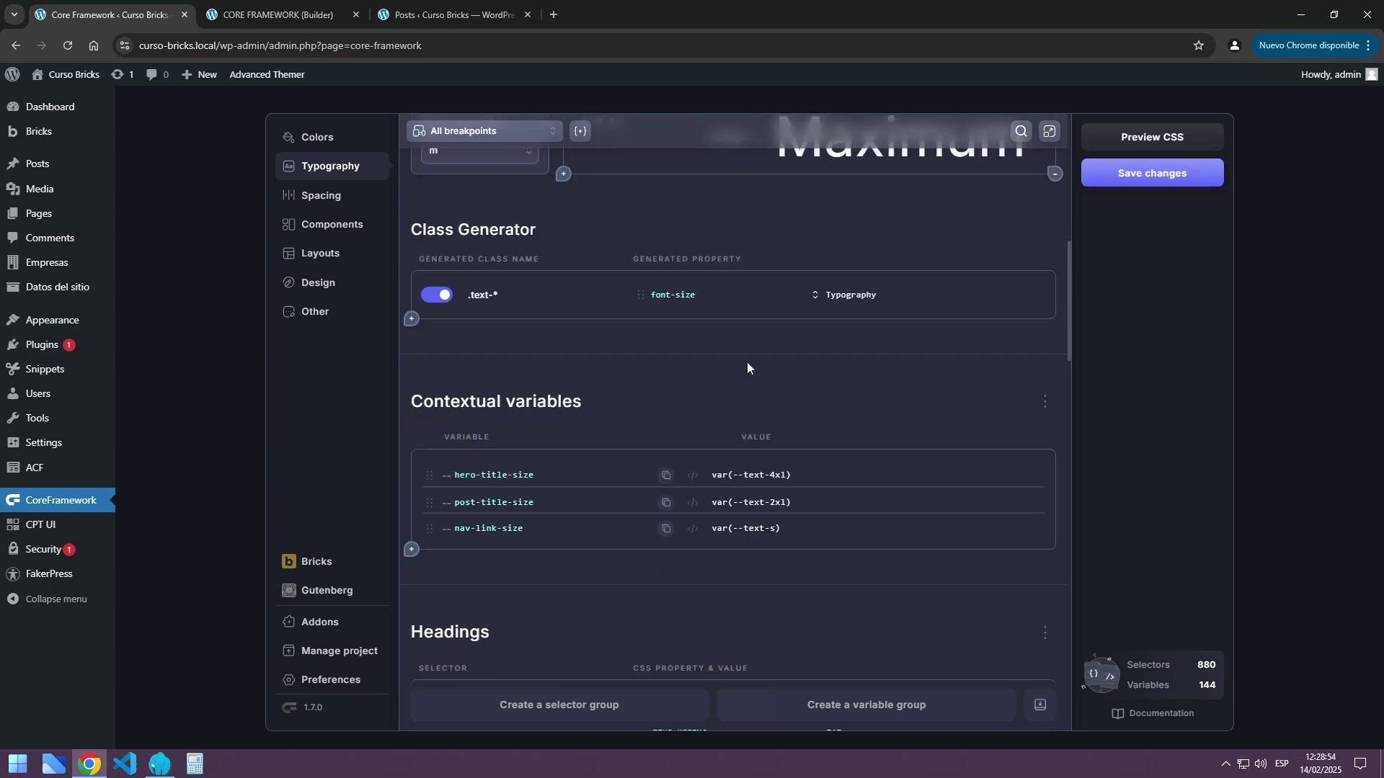
scroll(714, 373, "down", 5)
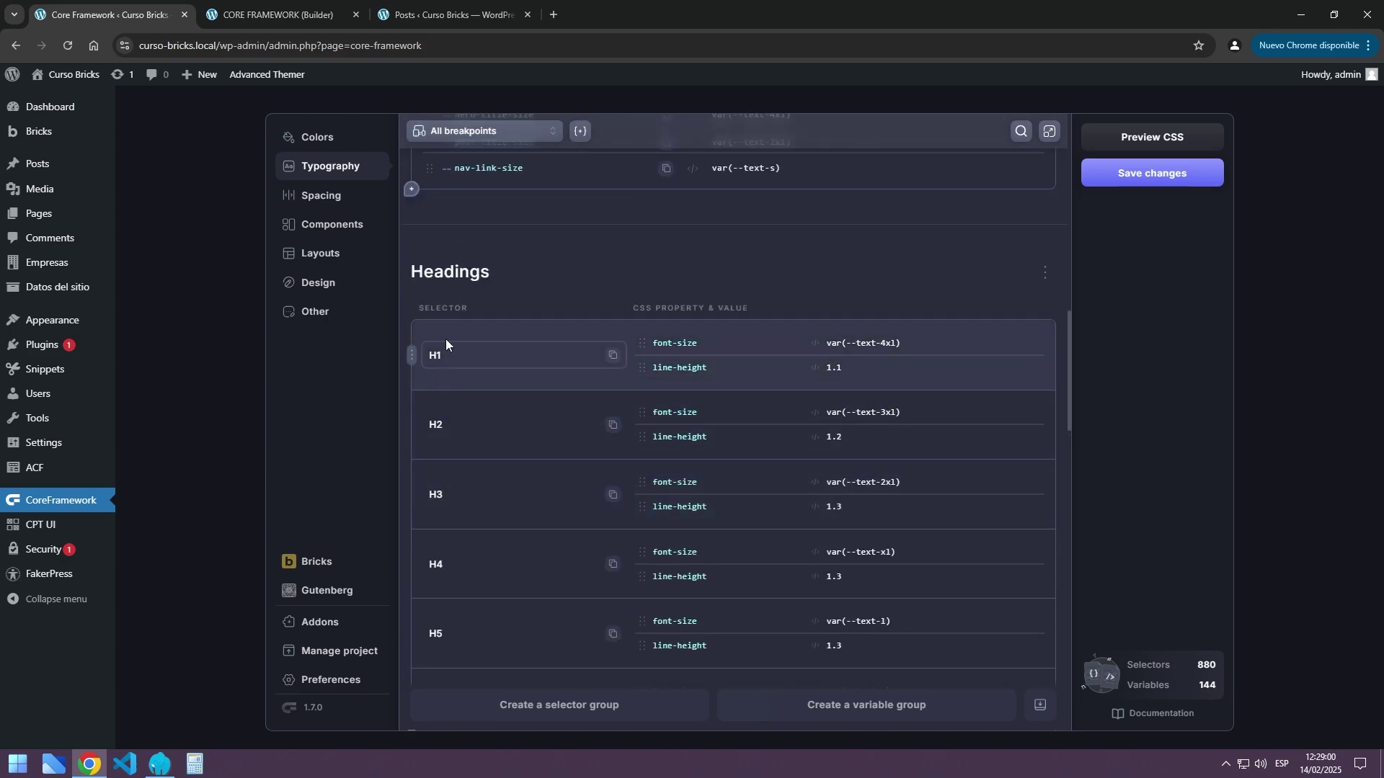
scroll(505, 584, "down", 2)
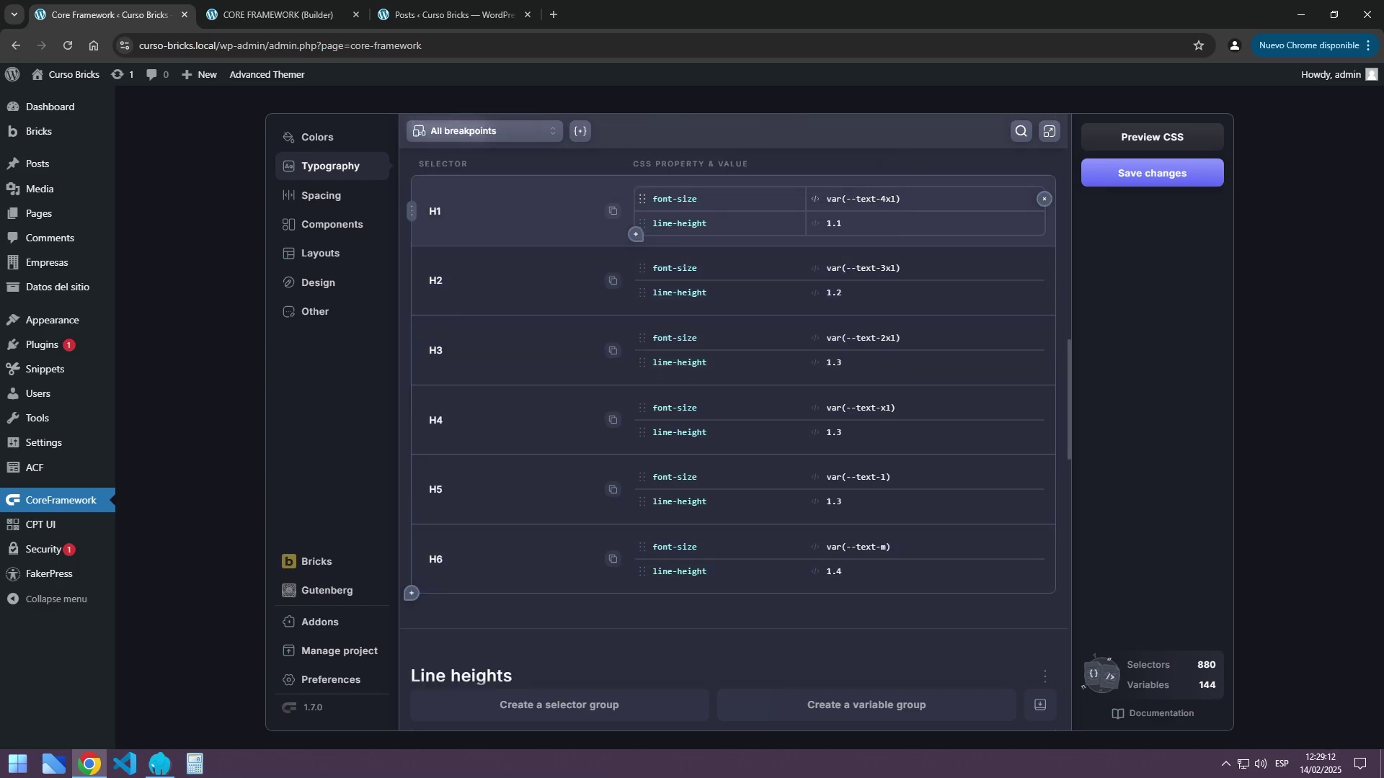
scroll(849, 380, "up", 15)
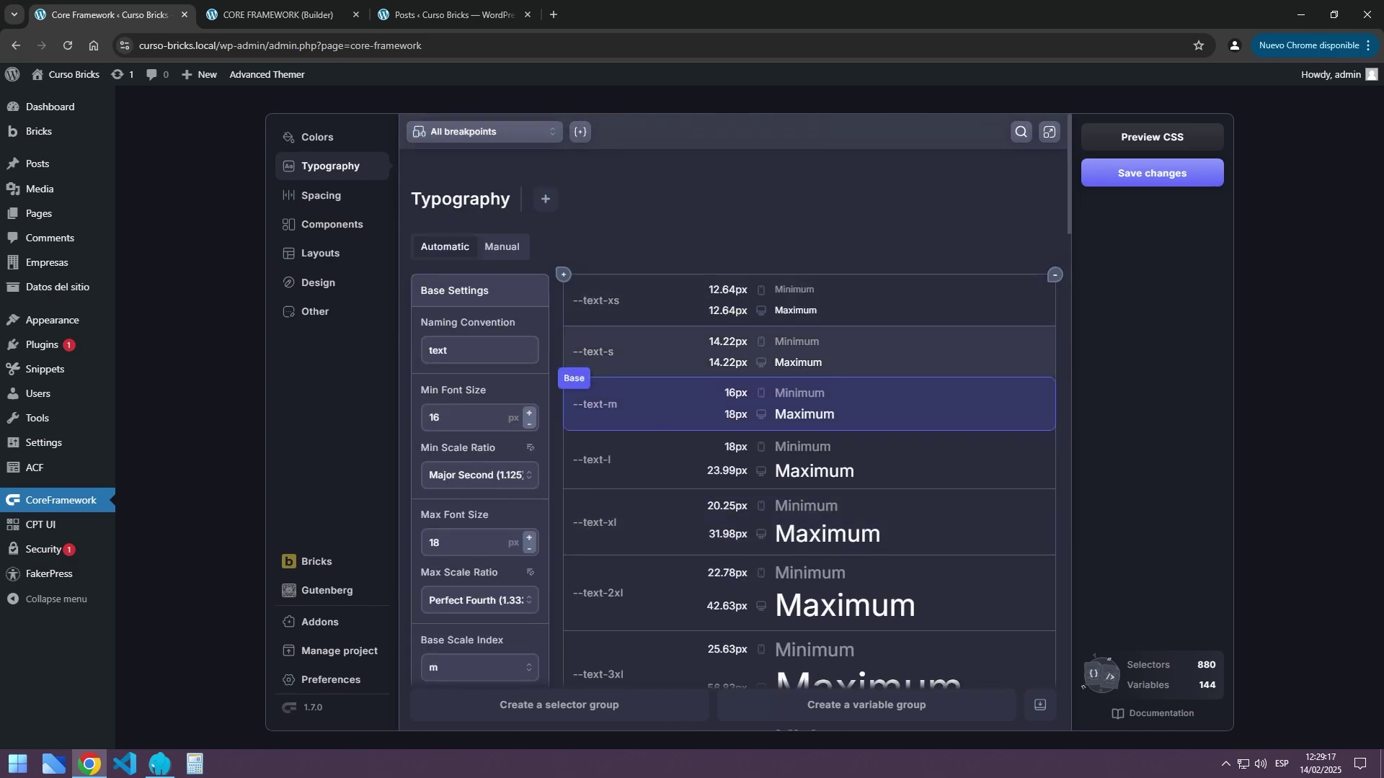
Review the Line heights, Text Modifiers and Text Alignment classes, and return to the automatic text size scale
scroll(815, 346, "down", 15)
scroll(516, 528, "down", 5)
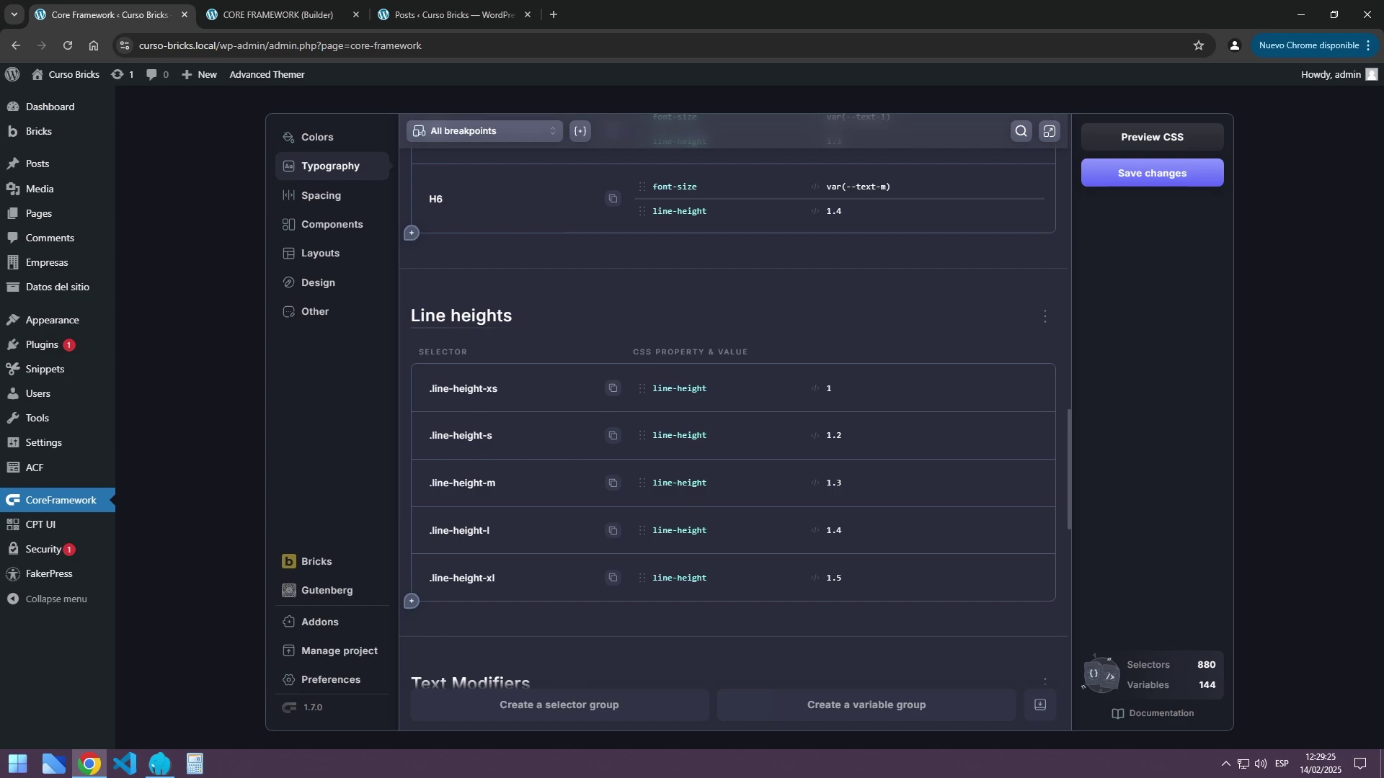
scroll(599, 333, "down", 7)
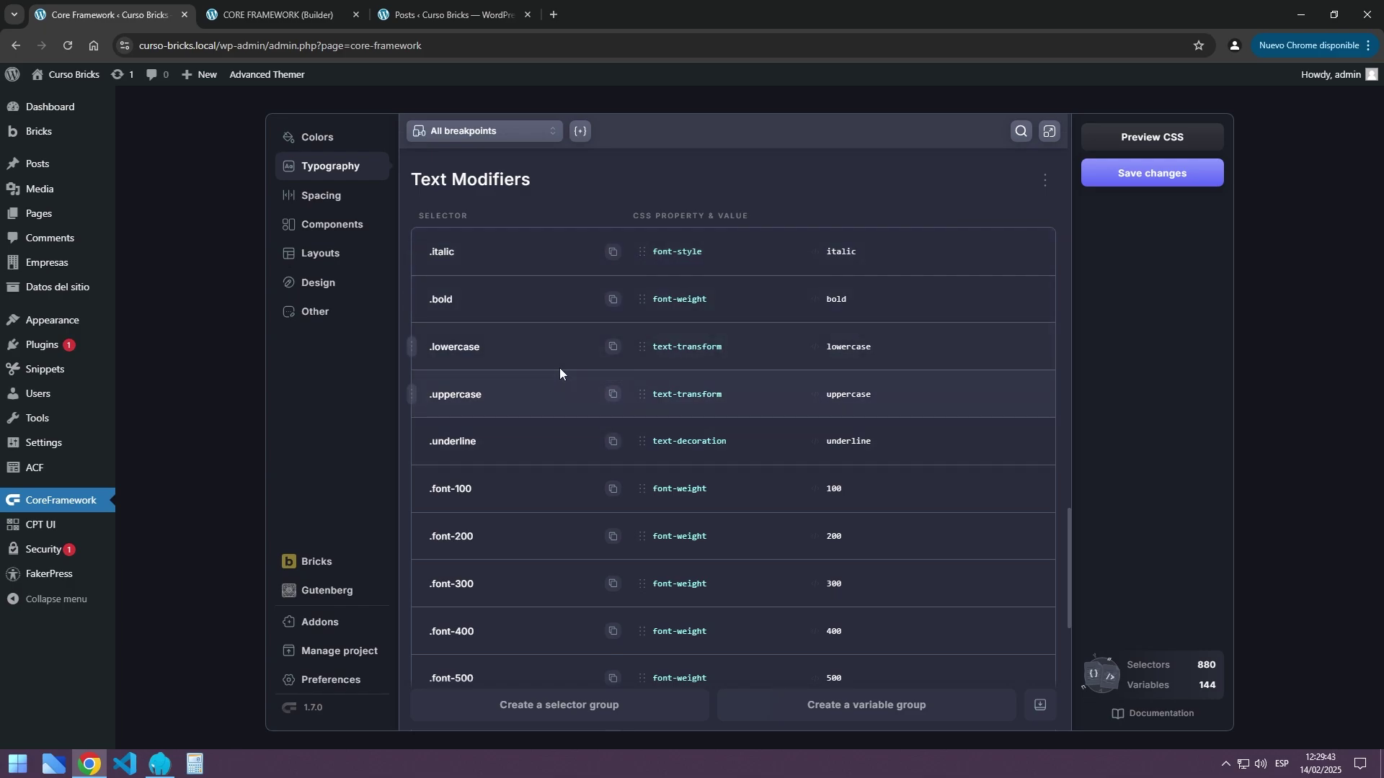
scroll(560, 372, "down", 3)
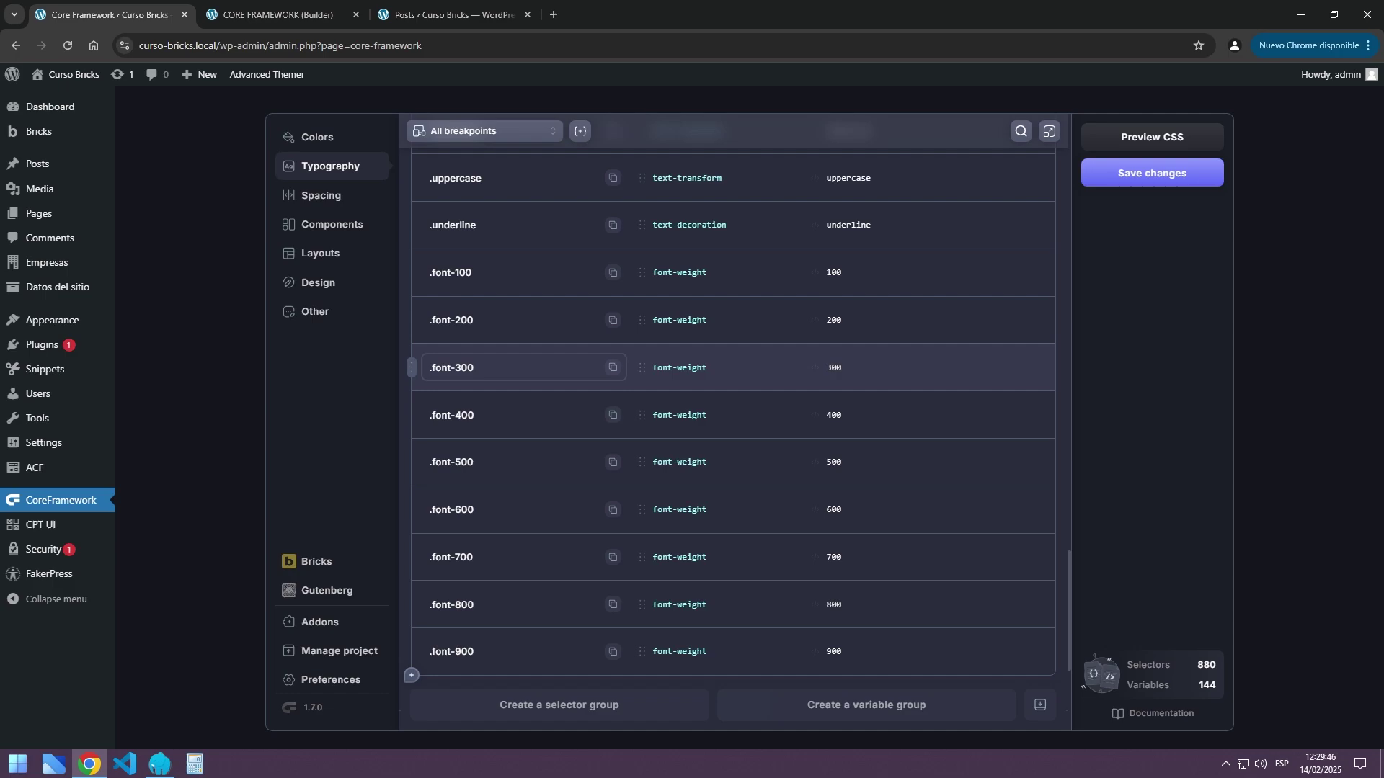
scroll(542, 384, "down", 4)
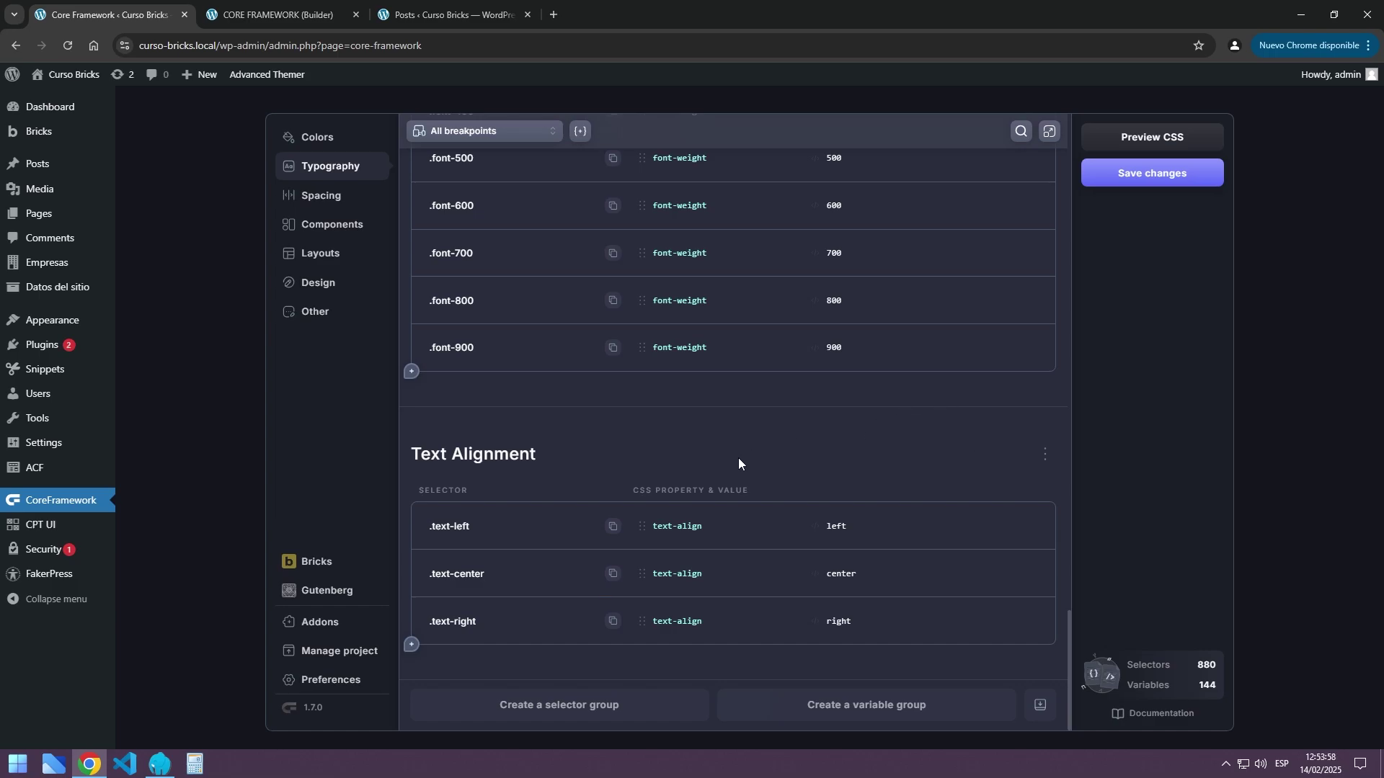
scroll(729, 460, "up", 10)
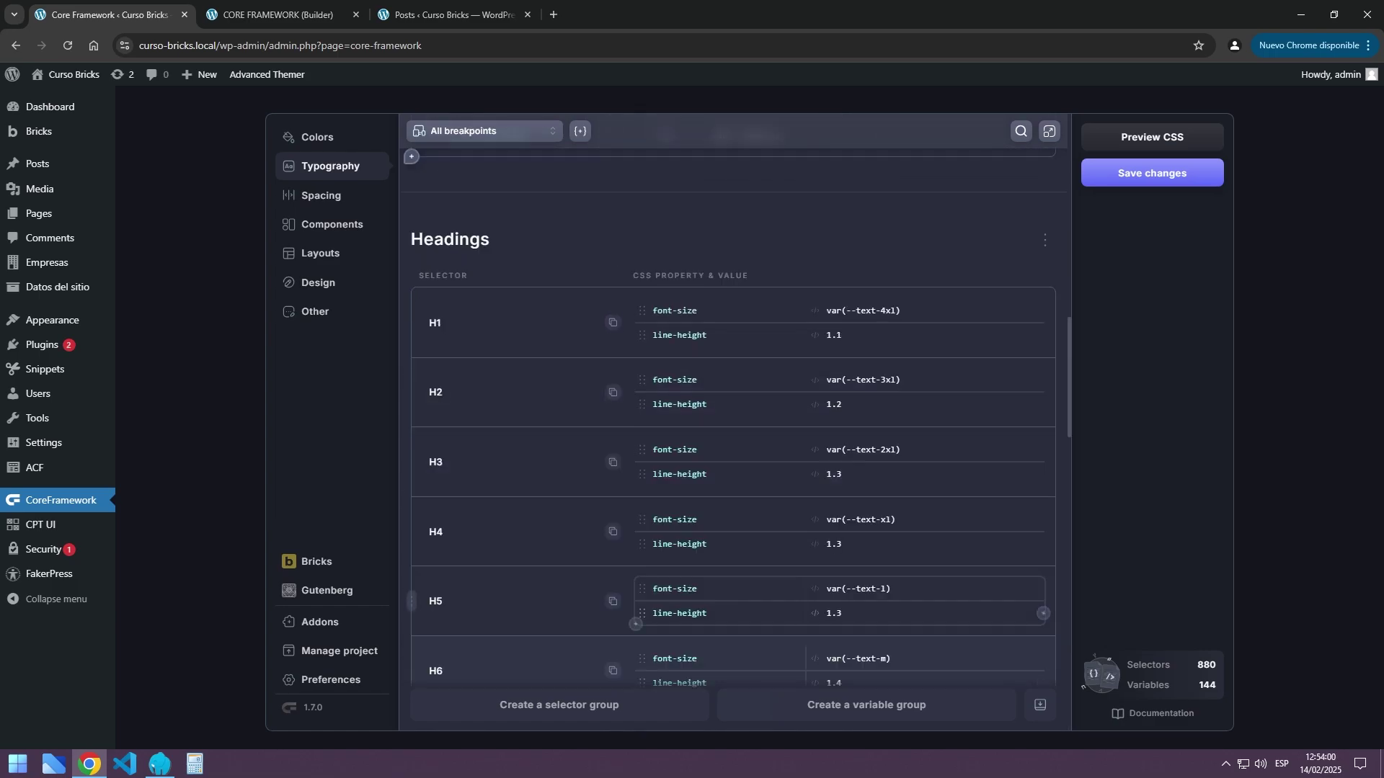
scroll(724, 416, "up", 6)
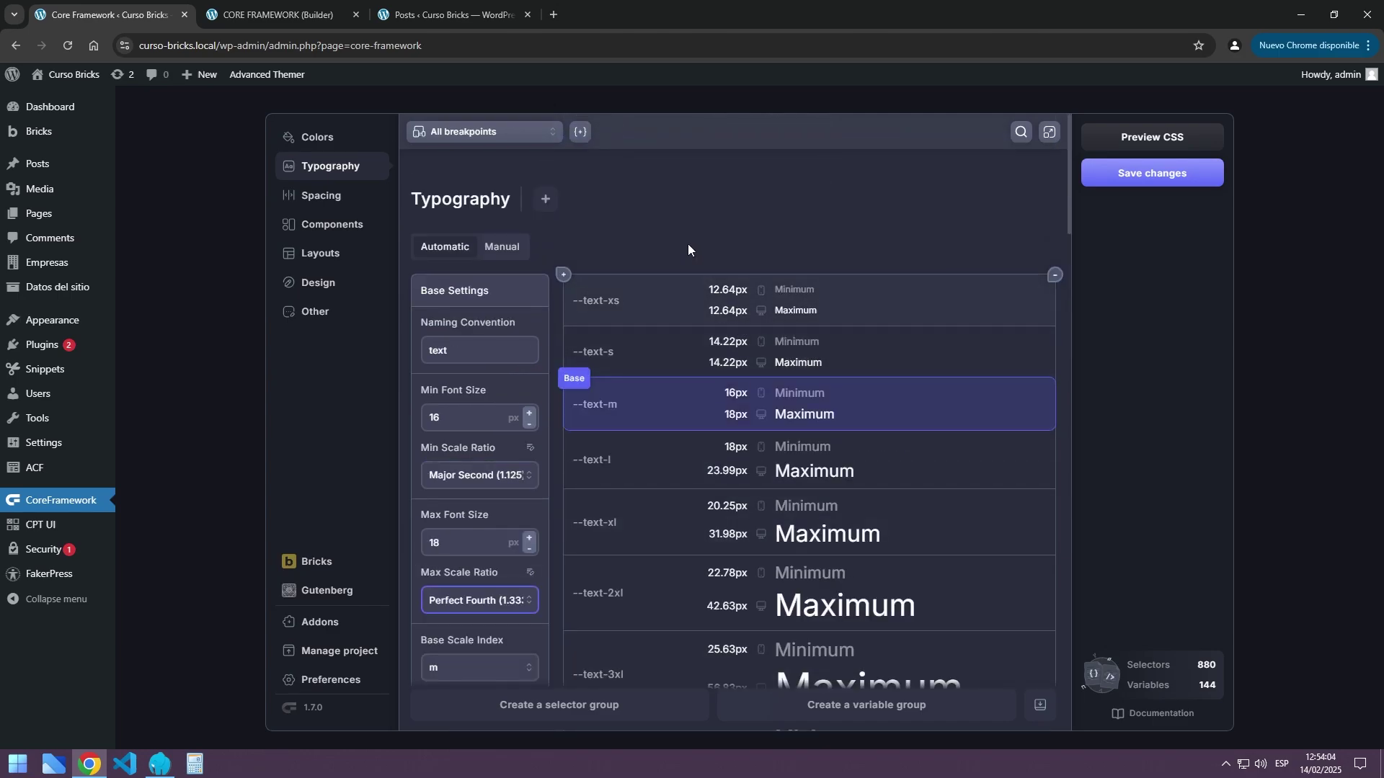
scroll(549, 331, "down", 3)
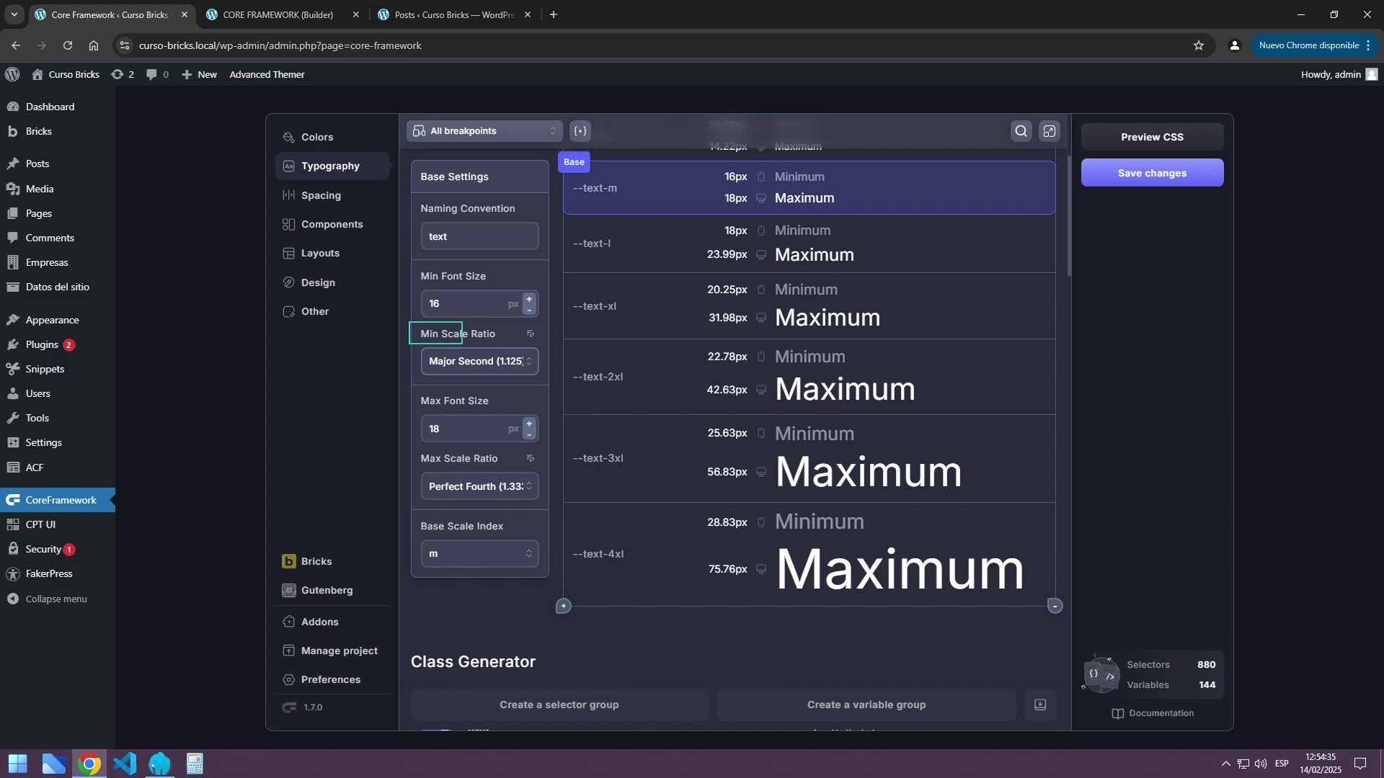
Try the Max Scale Ratio at Minor Third (1.2) and at Perfect Fourth (1.333) to compare the maximum text sizes
left_click_drag(405, 445, 544, 511)
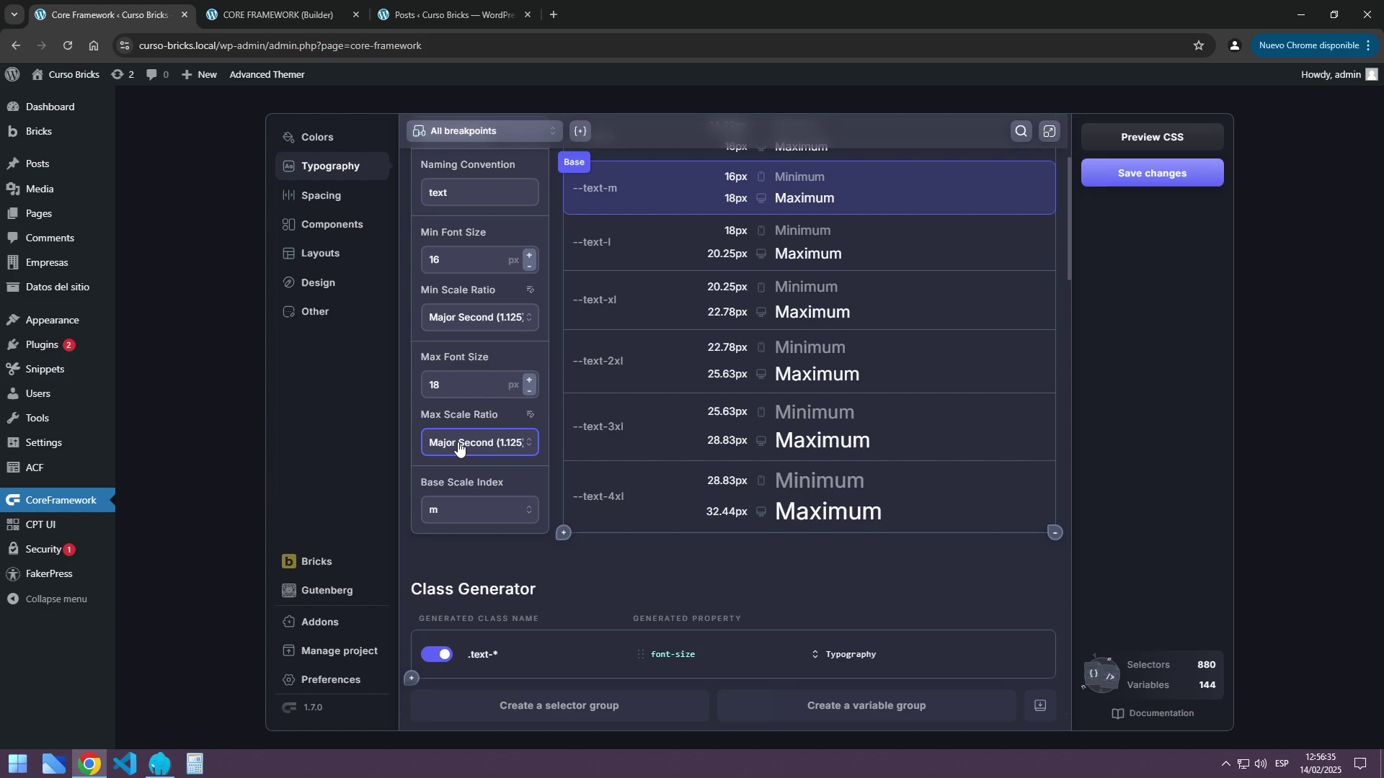
left_click(526, 447)
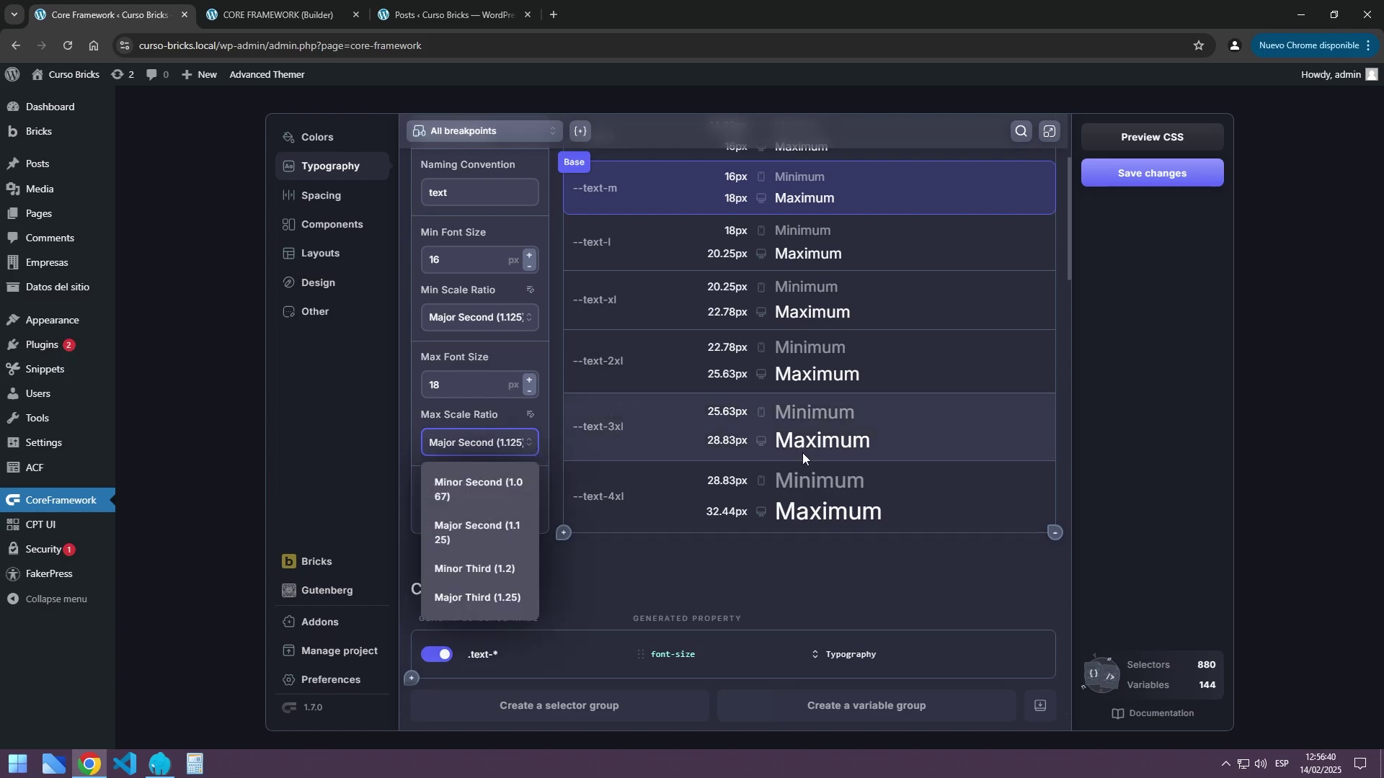
left_click(450, 570)
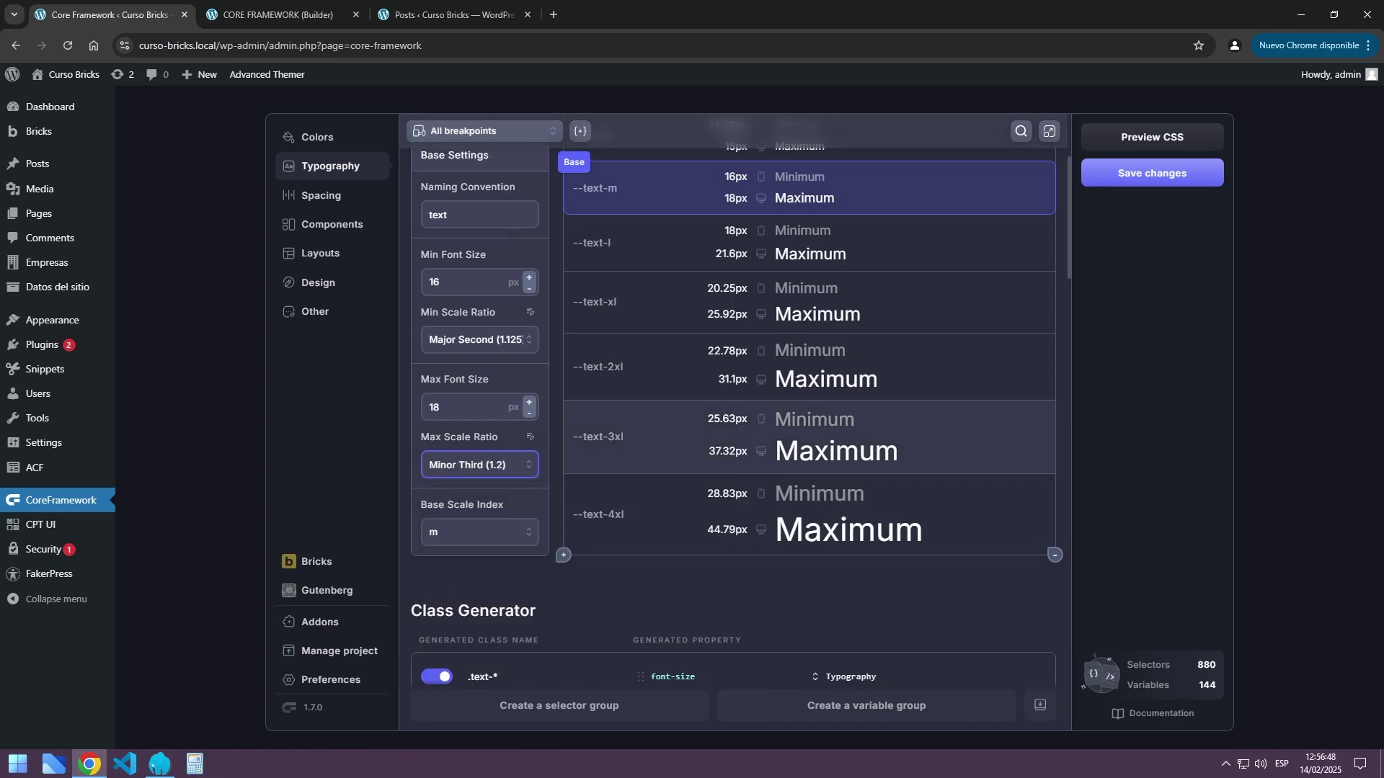
left_click(504, 469)
scroll(475, 576, "down", 3)
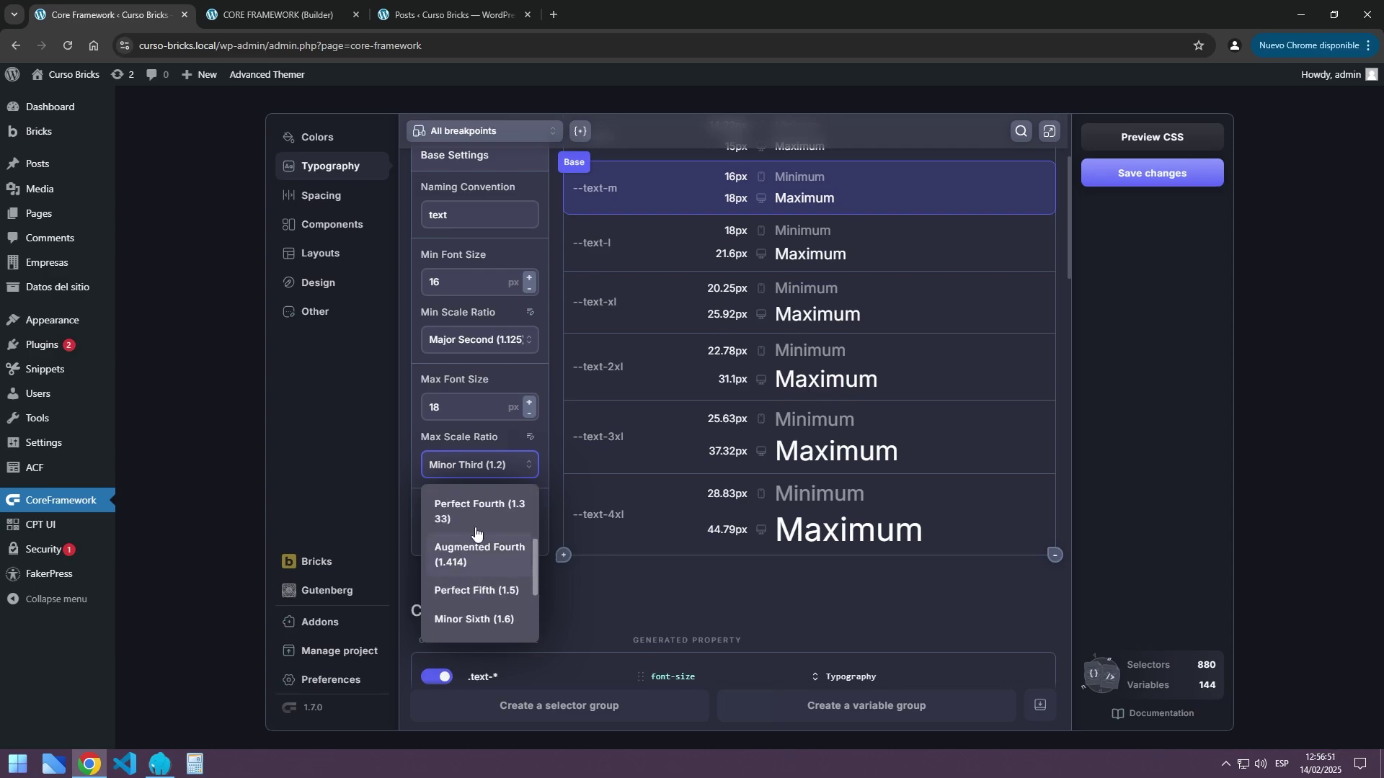
left_click(449, 510)
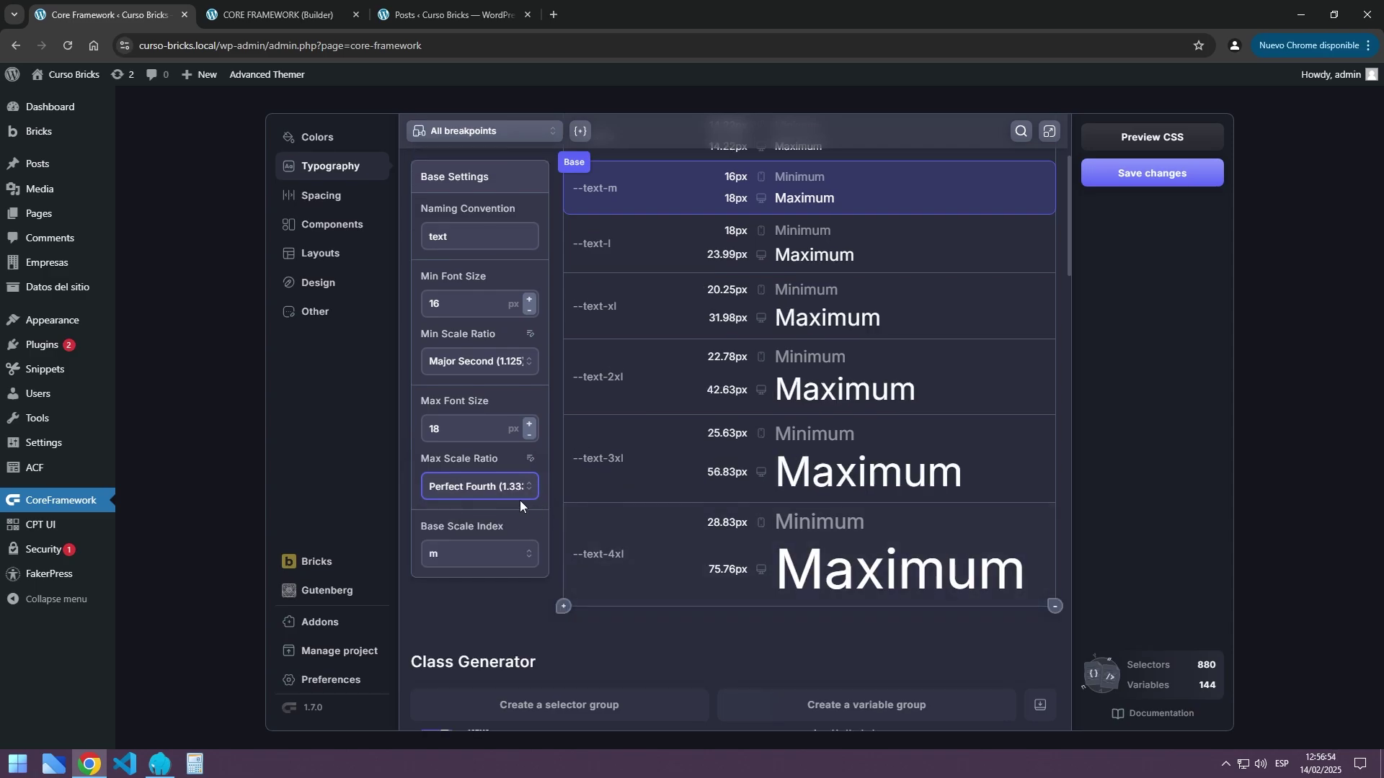
Set the Max Scale Ratio to Minor Seventh (1.875)
left_click(504, 487)
scroll(473, 571, "down", 3)
left_click(445, 637)
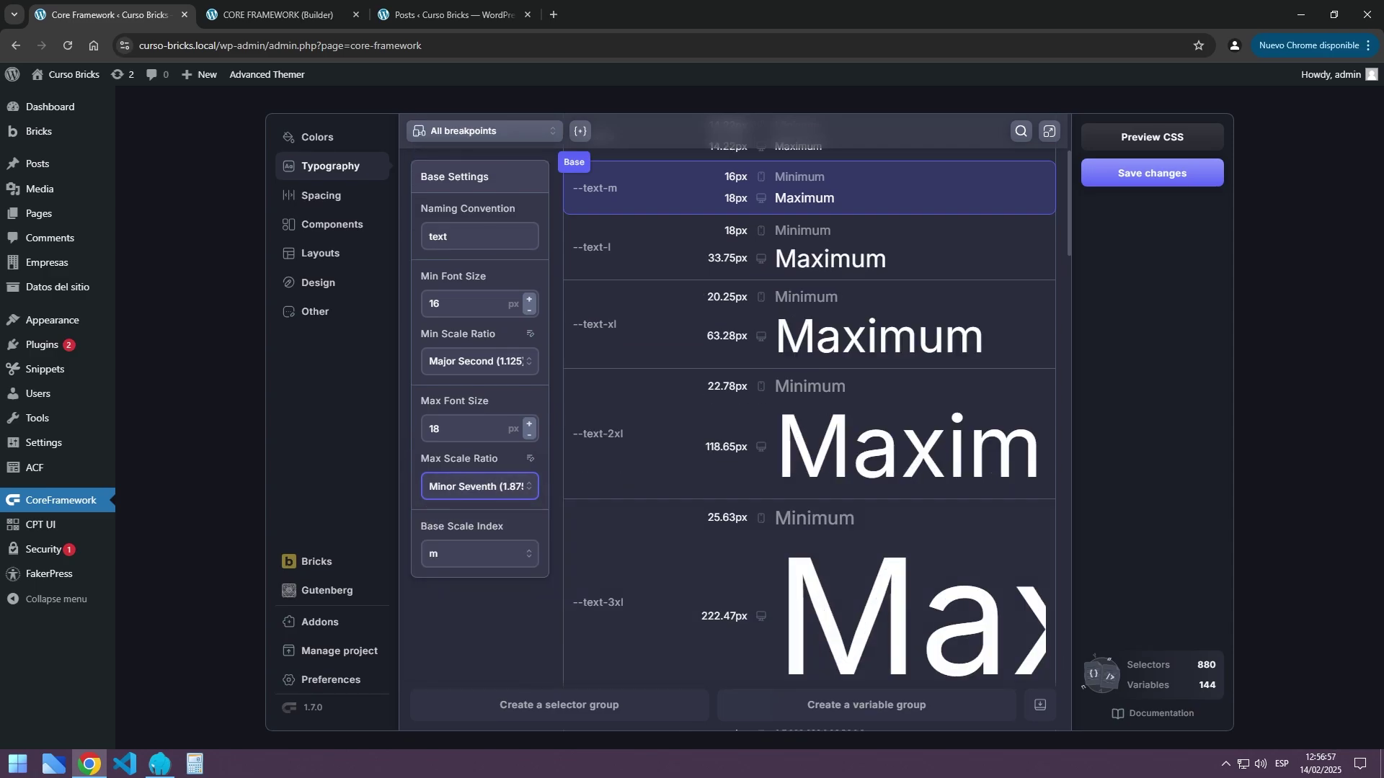
Change the Max Scale Ratio to Golden Ratio (1.667) and look through the other available ratios
left_click(502, 488)
scroll(477, 570, "up", 5)
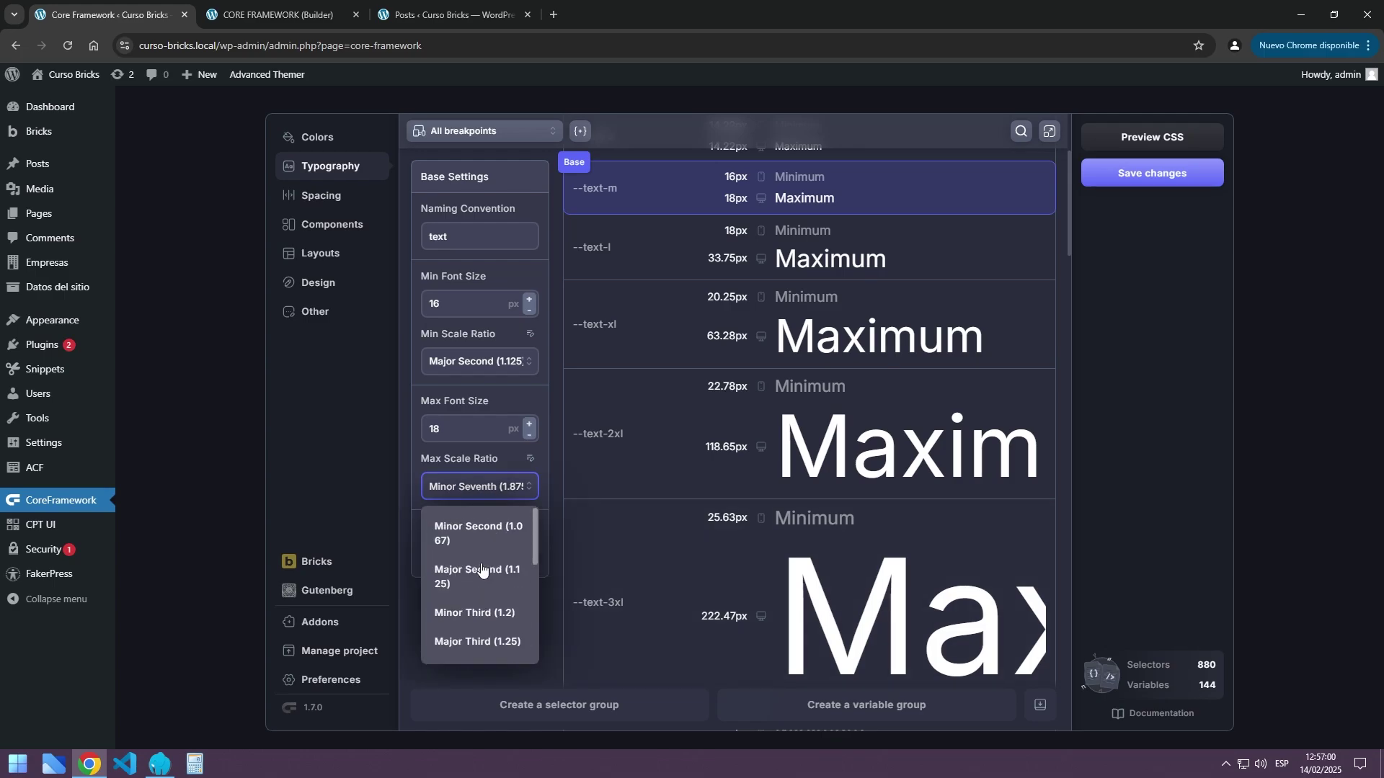
scroll(480, 570, "down", 5)
left_click(472, 551)
left_click(476, 496)
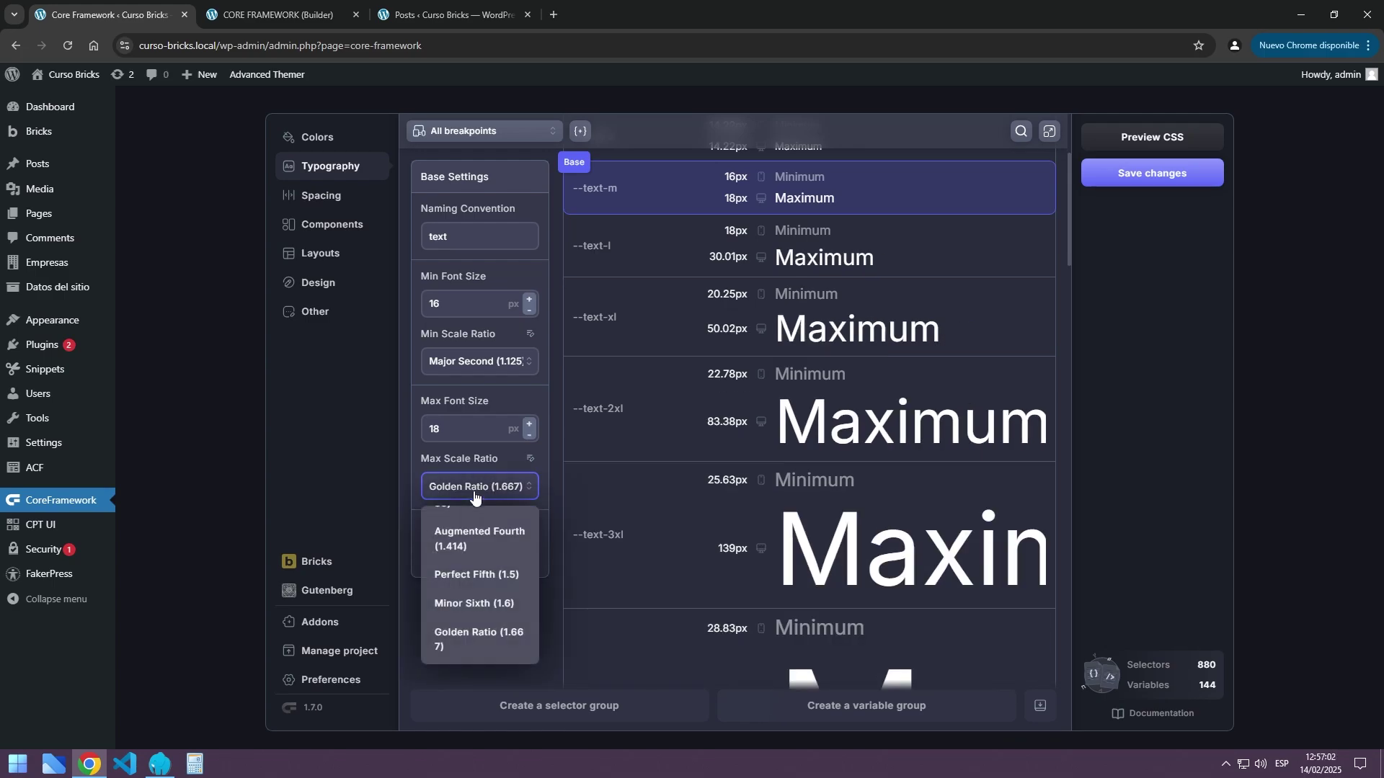
scroll(465, 537, "up", 5)
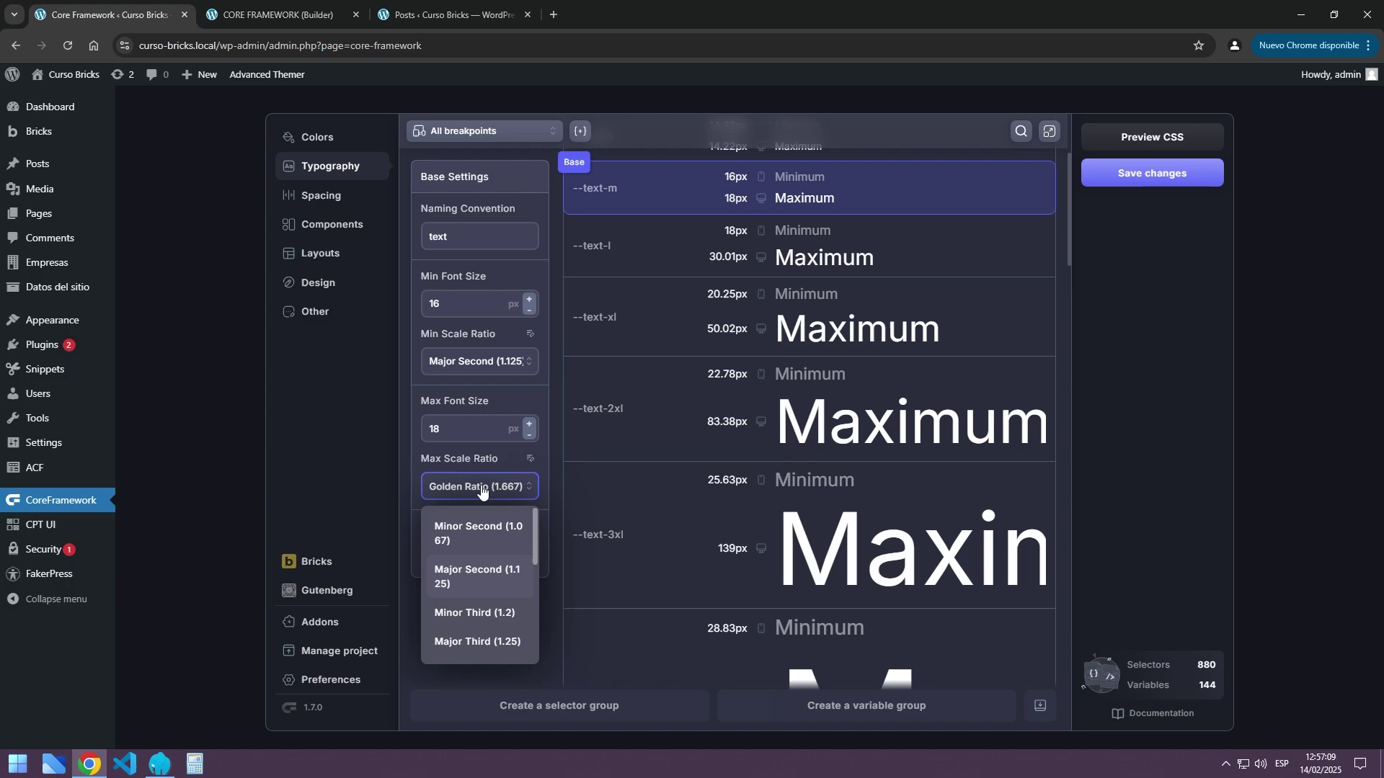
scroll(467, 537, "up", 2)
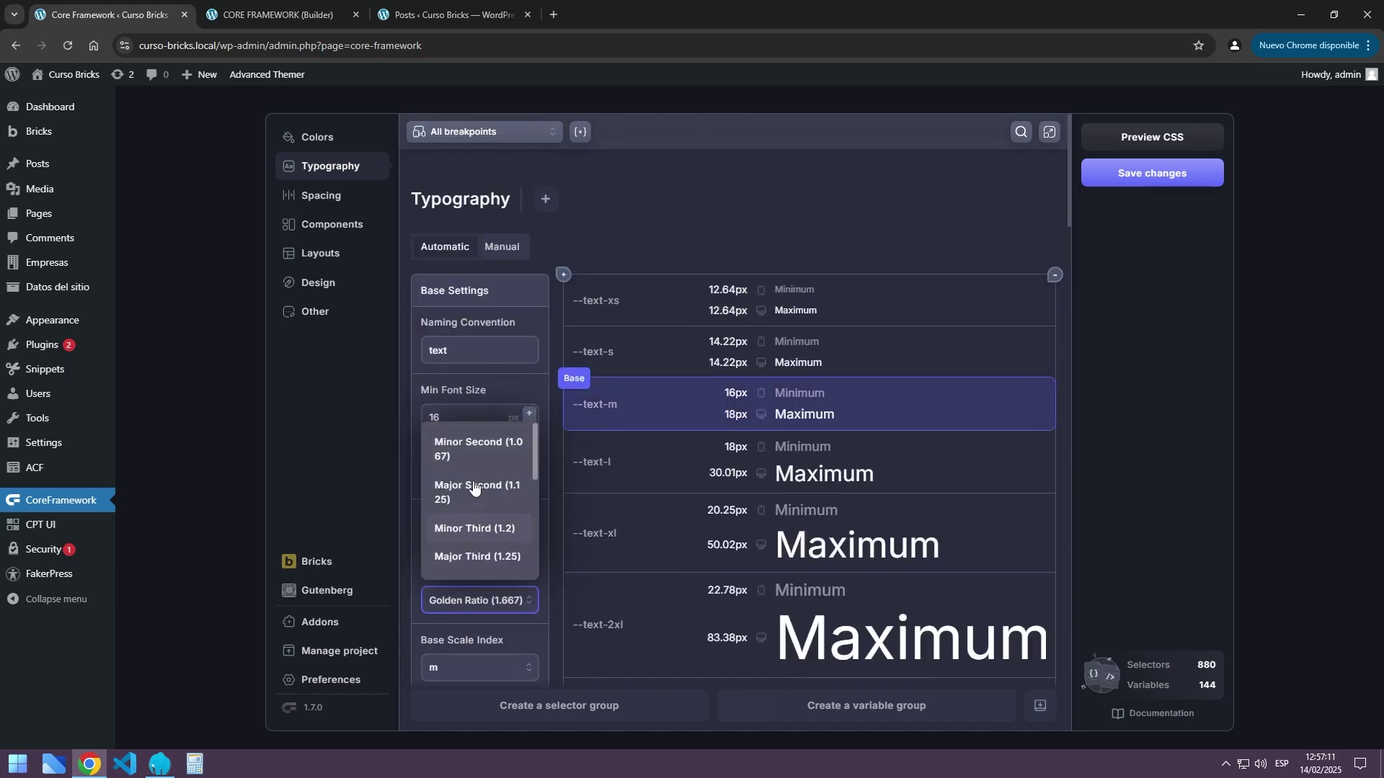
left_click(434, 381)
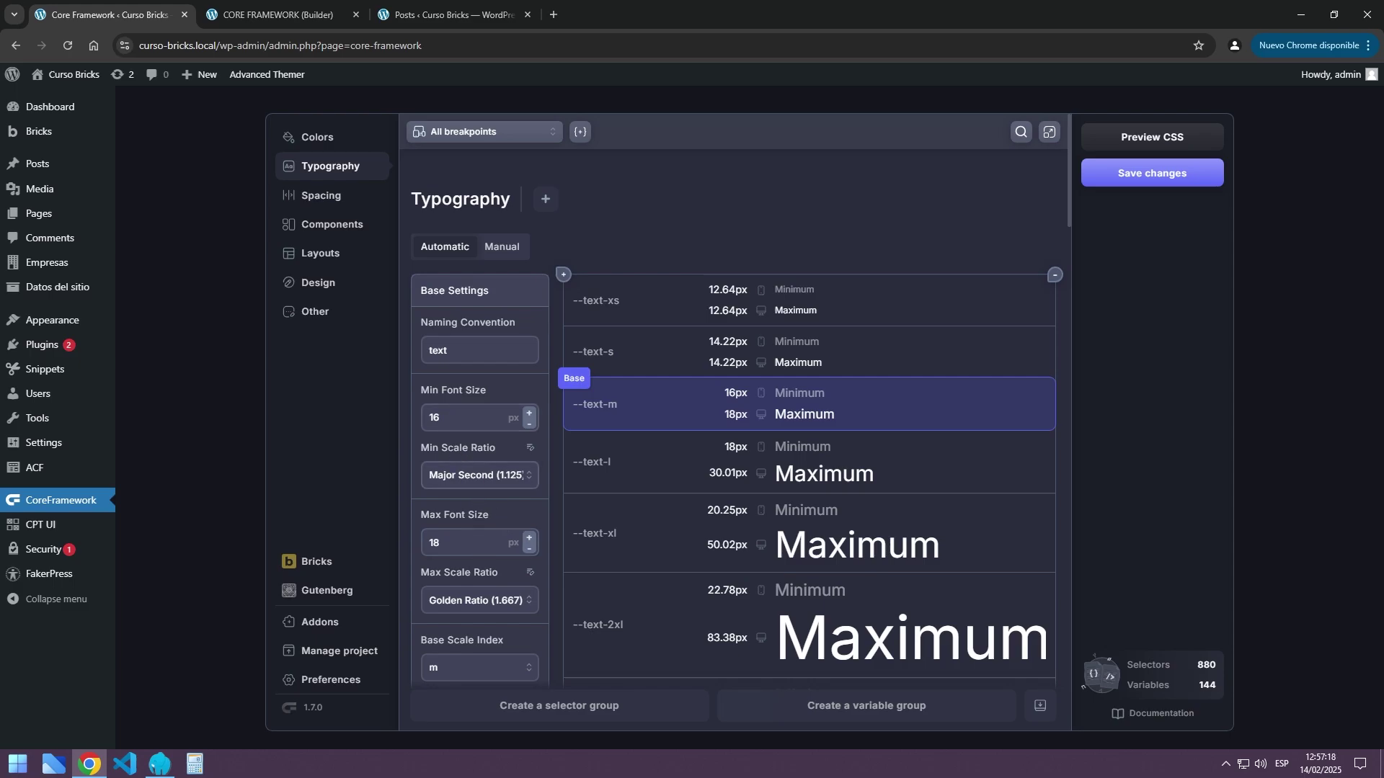
Set the Max Scale Ratio to Minor Second (1.067) and compare the minimum and maximum text sizes
left_click(472, 599)
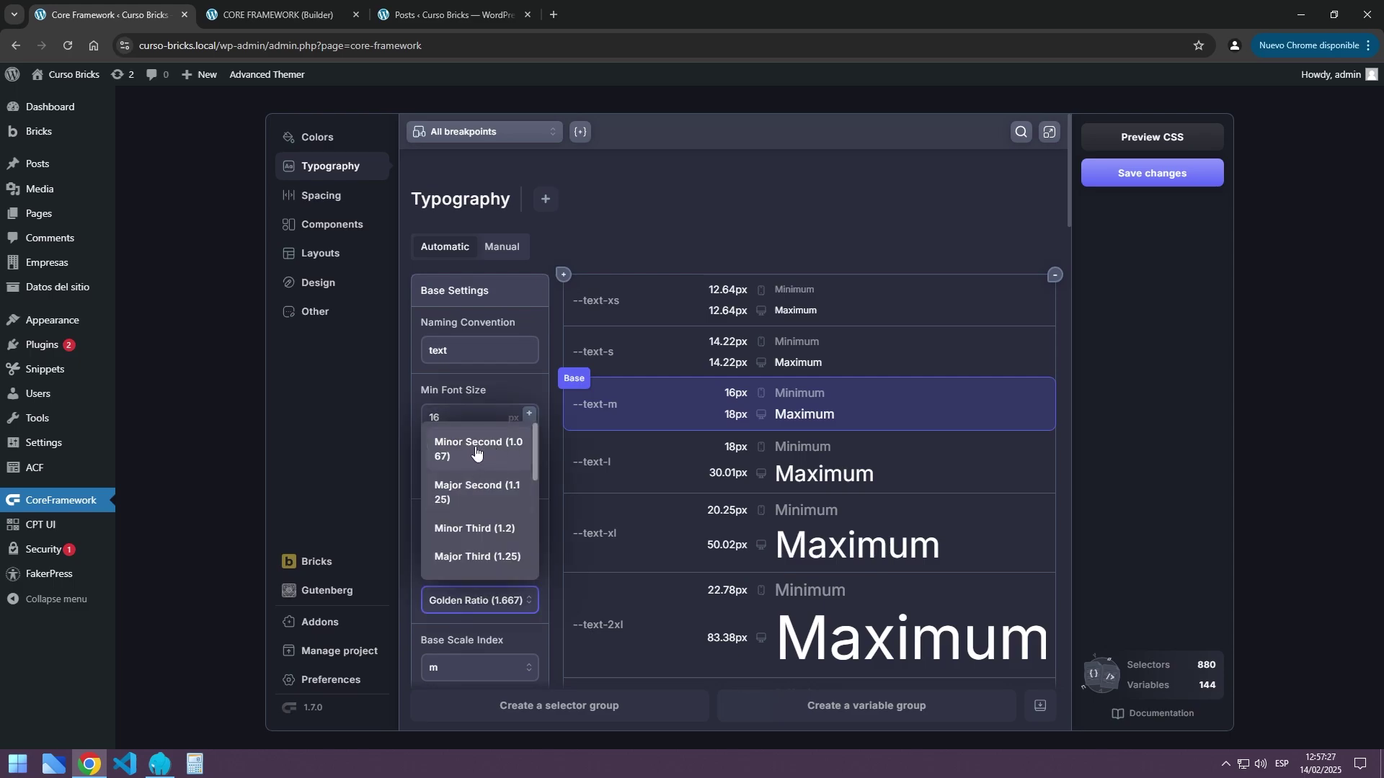
left_click(455, 451)
scroll(888, 465, "down", 2)
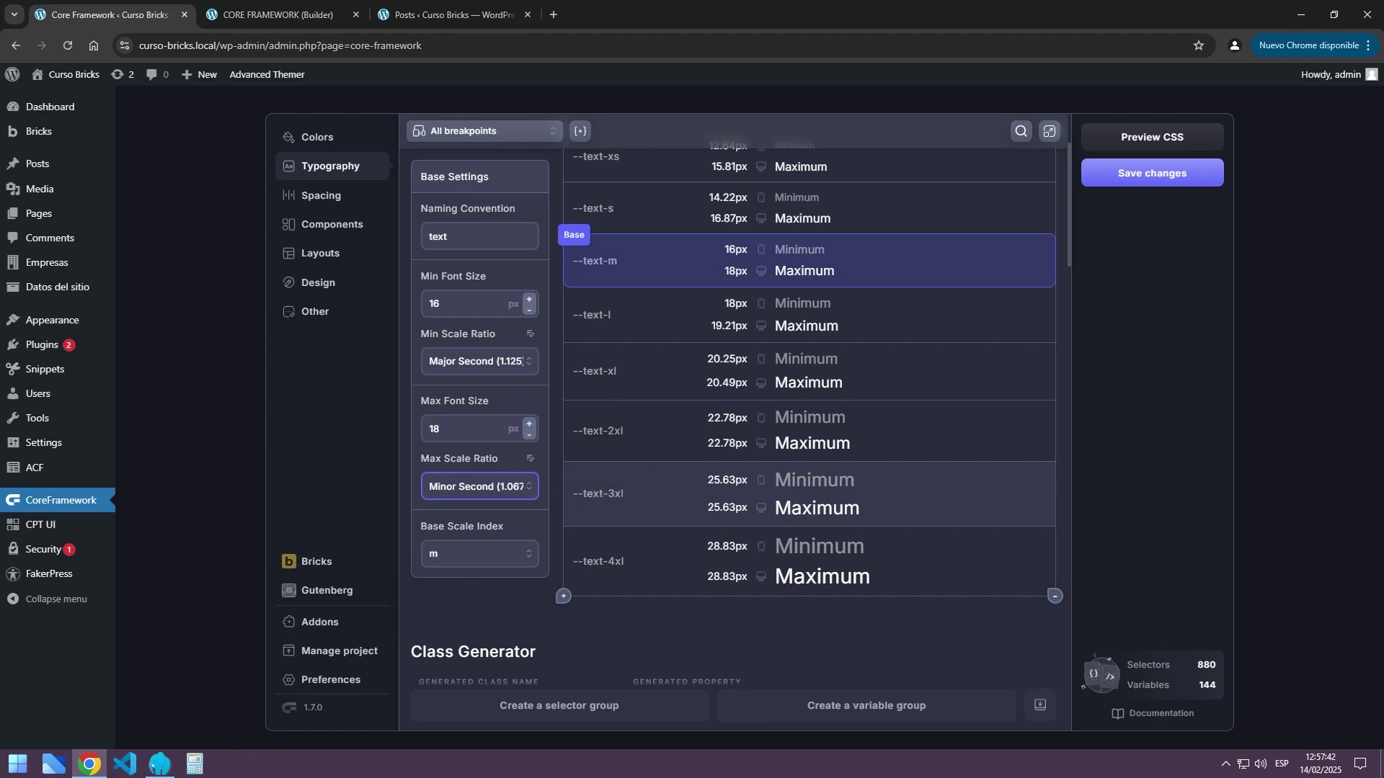
Restore the Max Scale Ratio to Perfect Fourth (1.333)
left_click(464, 488)
scroll(464, 608, "down", 2)
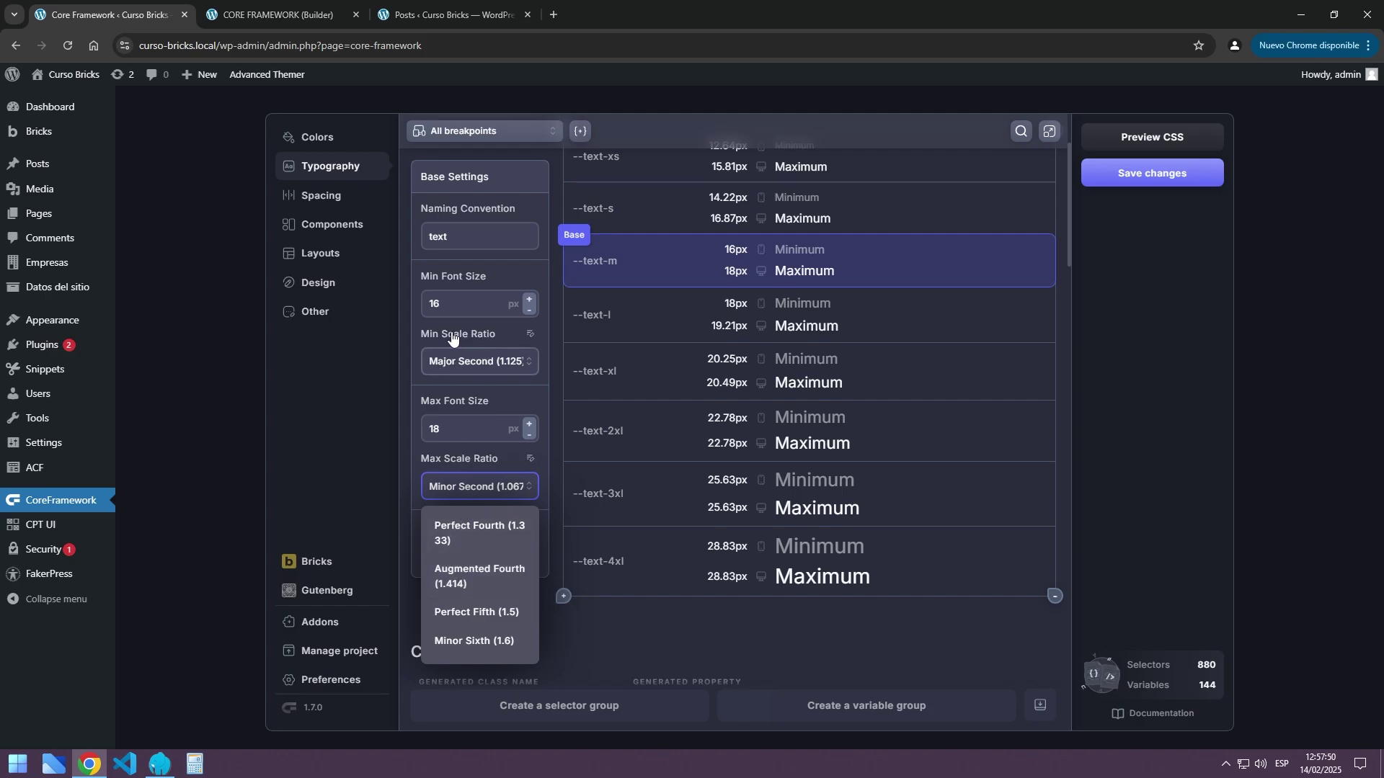
left_click(463, 534)
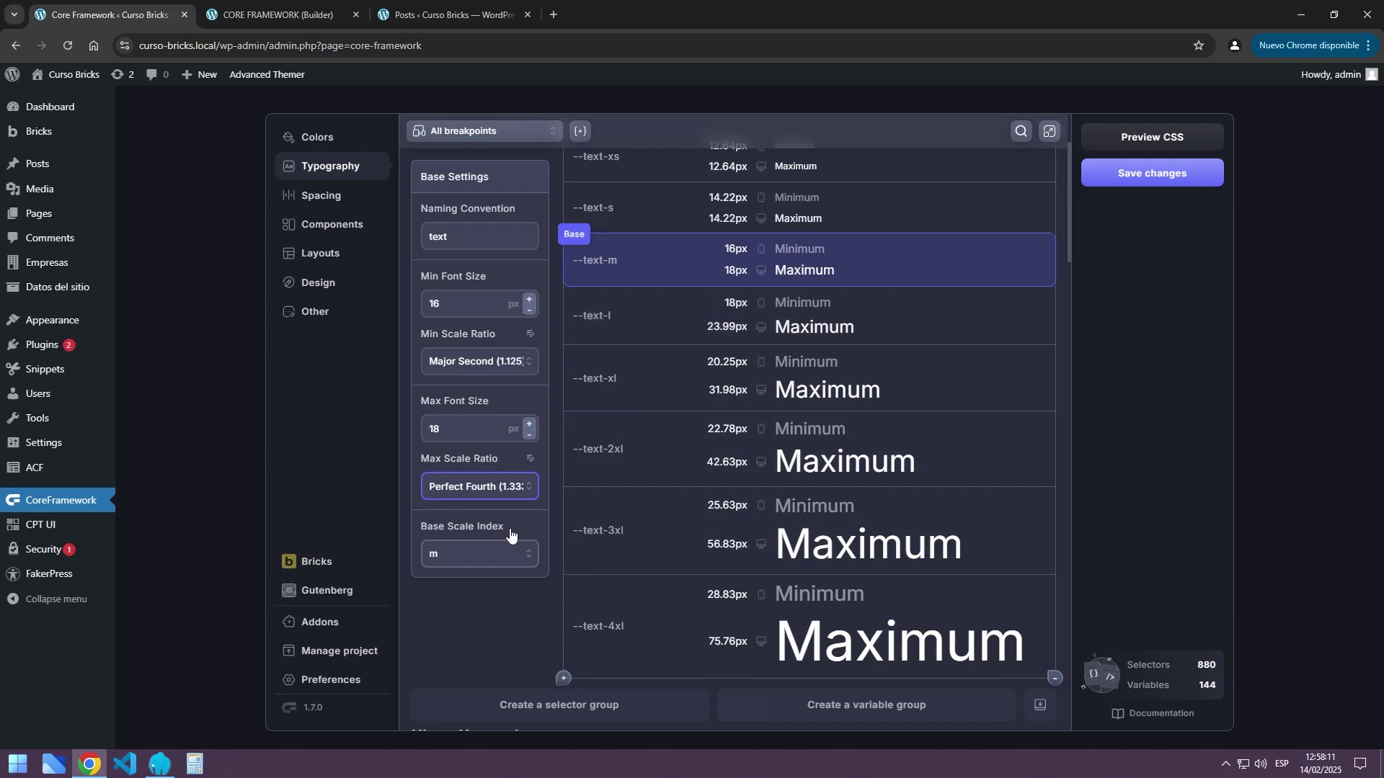
scroll(742, 364, "up", 2)
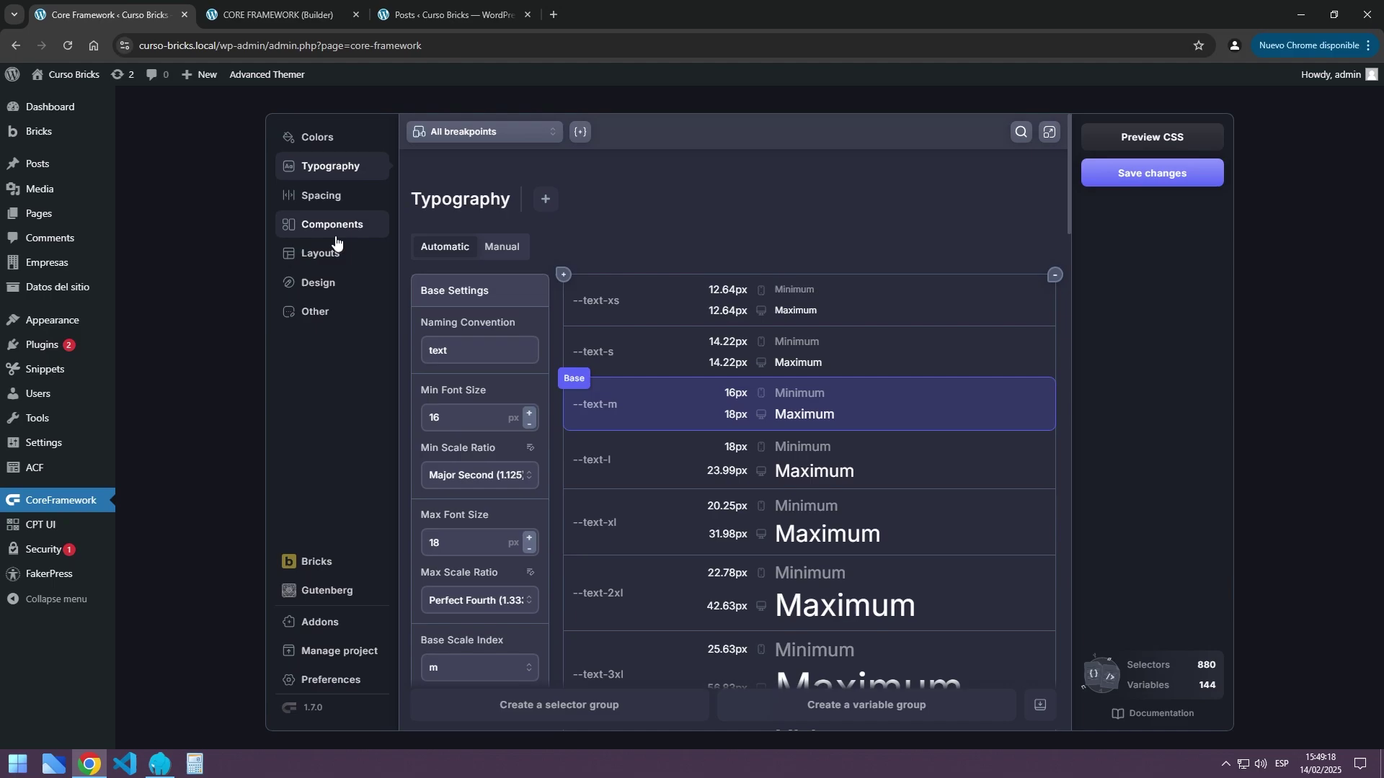
Open the Spacing settings, try espacio as the naming convention, and revert it to space
left_click(320, 198)
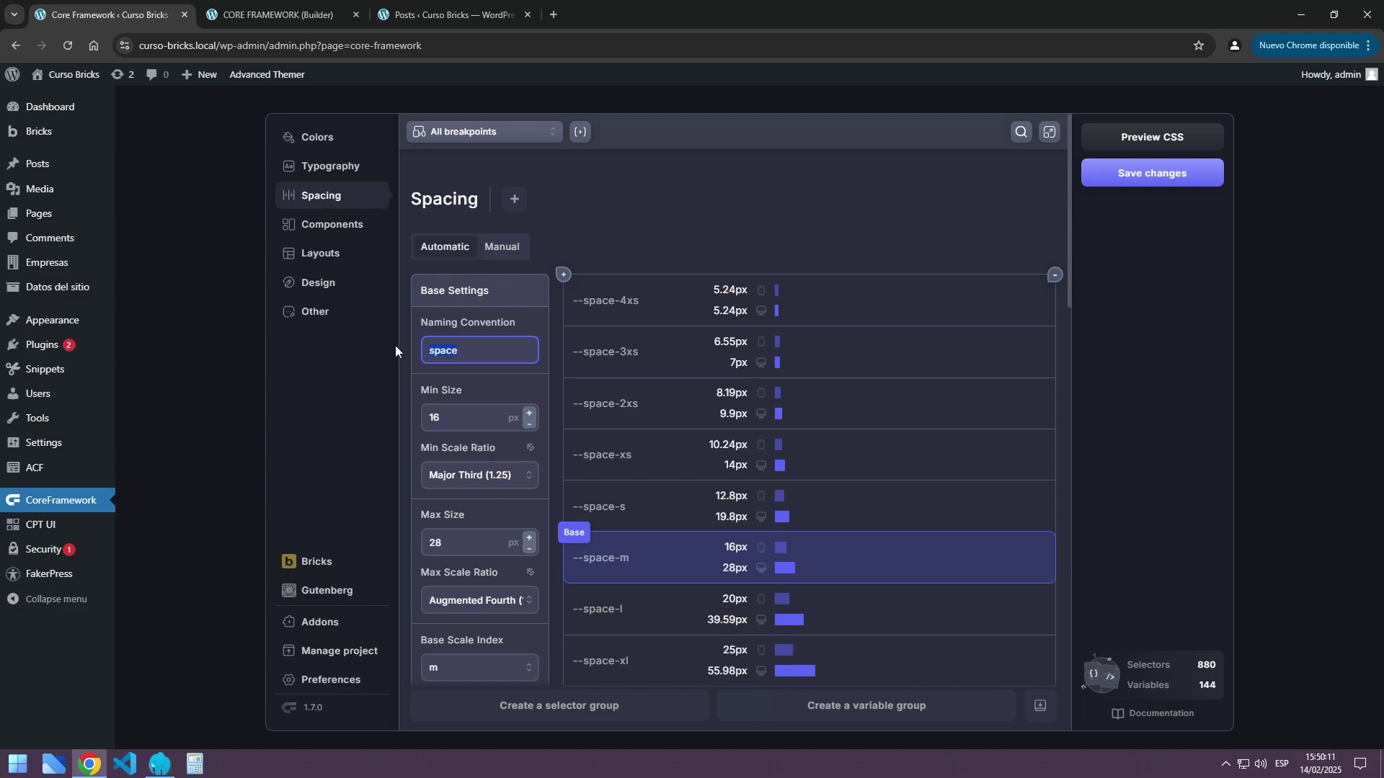
type("espacio")
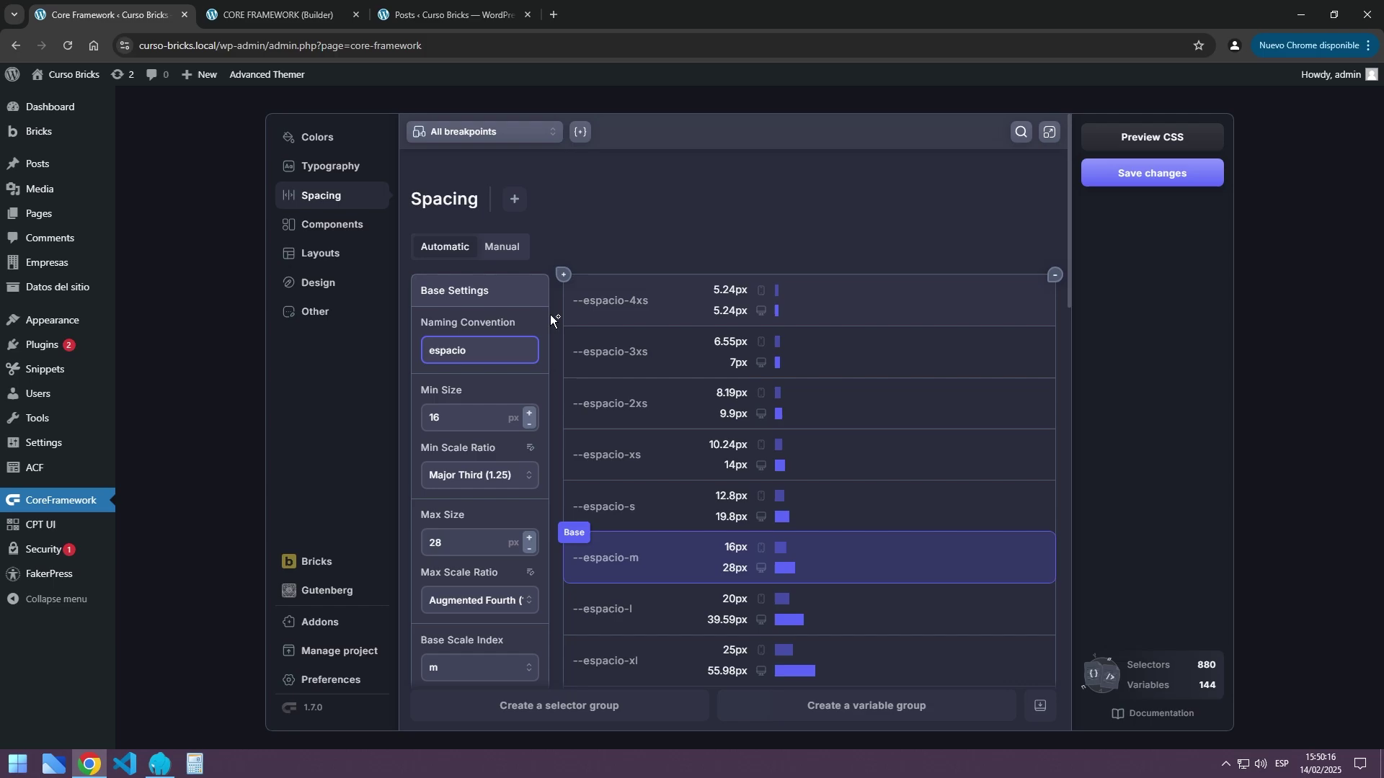
key("ctrl+z")
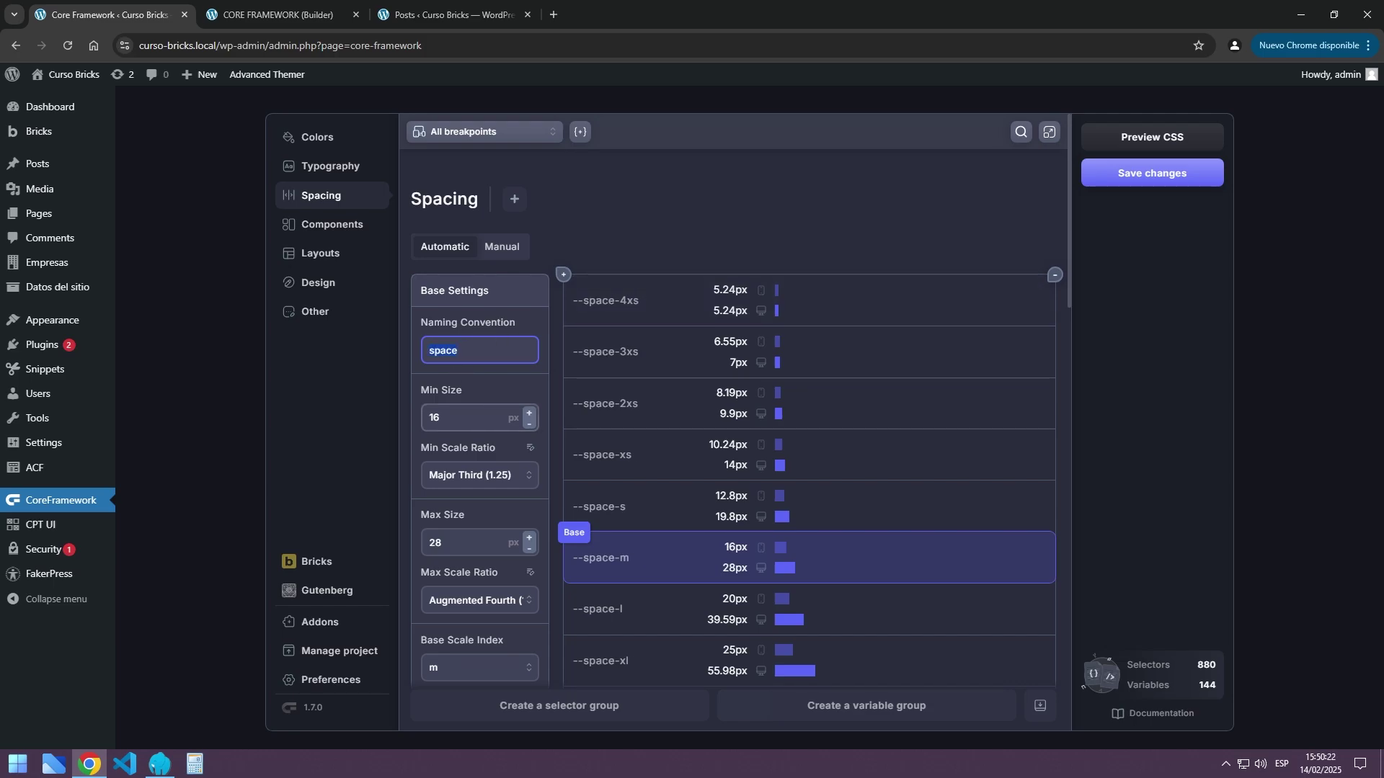
View the Min Scale Ratio options for the spacing scale without choosing a different ratio
left_click(488, 475)
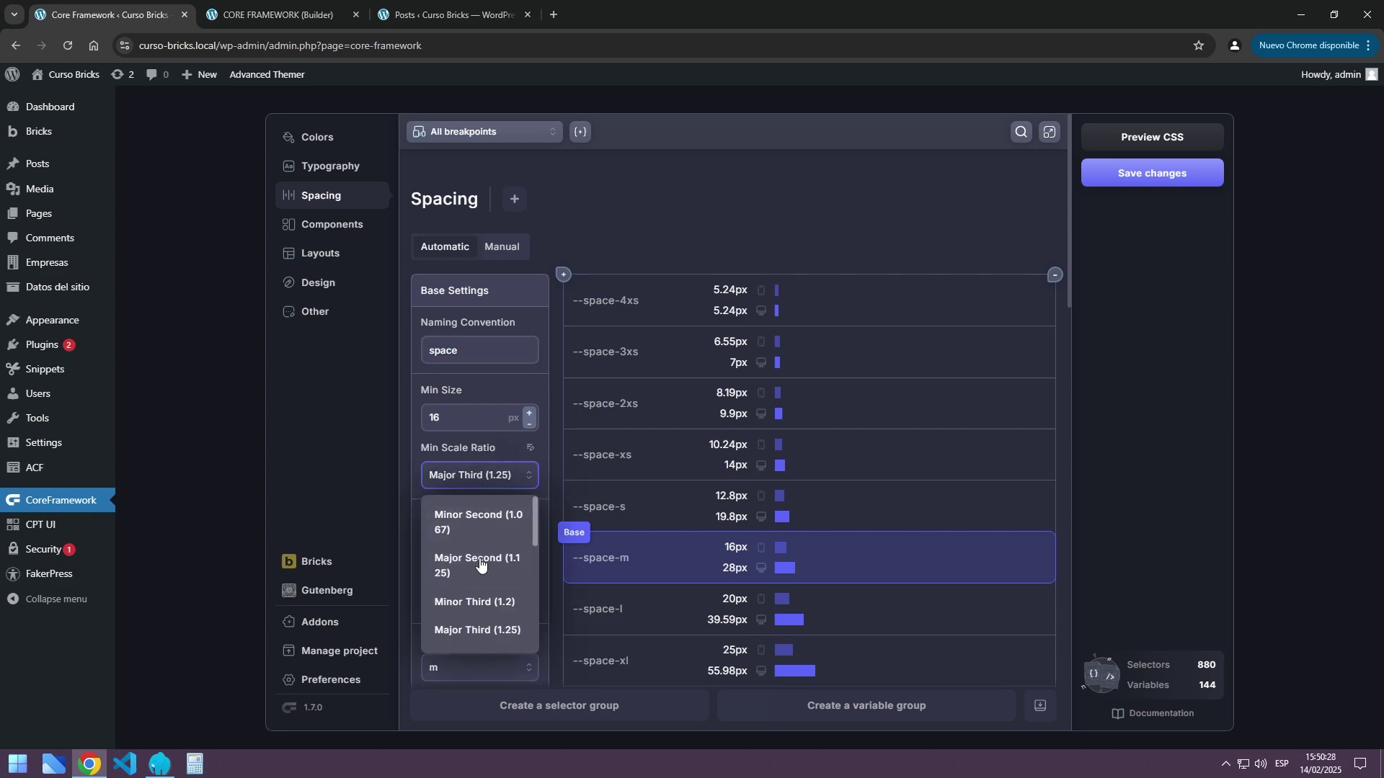
left_click(448, 467)
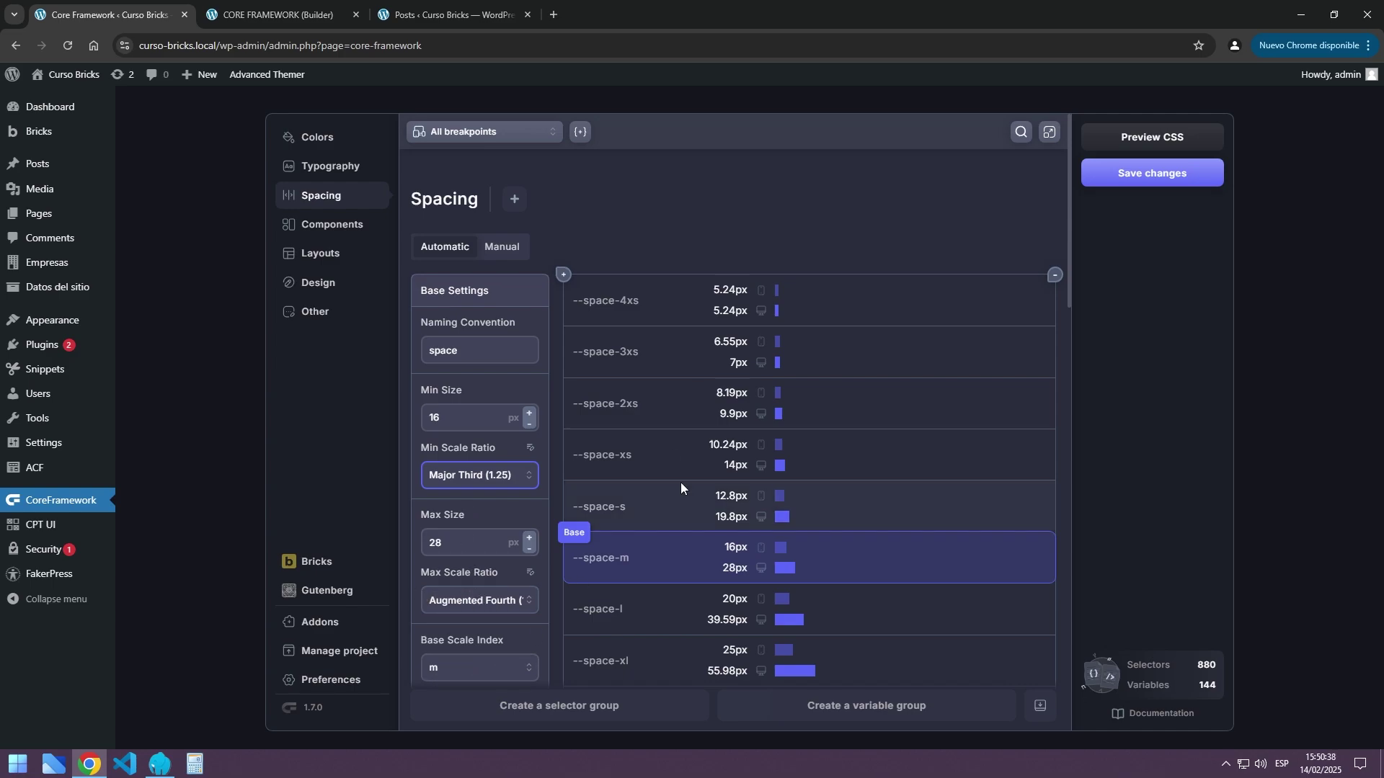
Review the automatic spacing scale, view its manual version, and return to the automatic scale
scroll(680, 216, "down", 2)
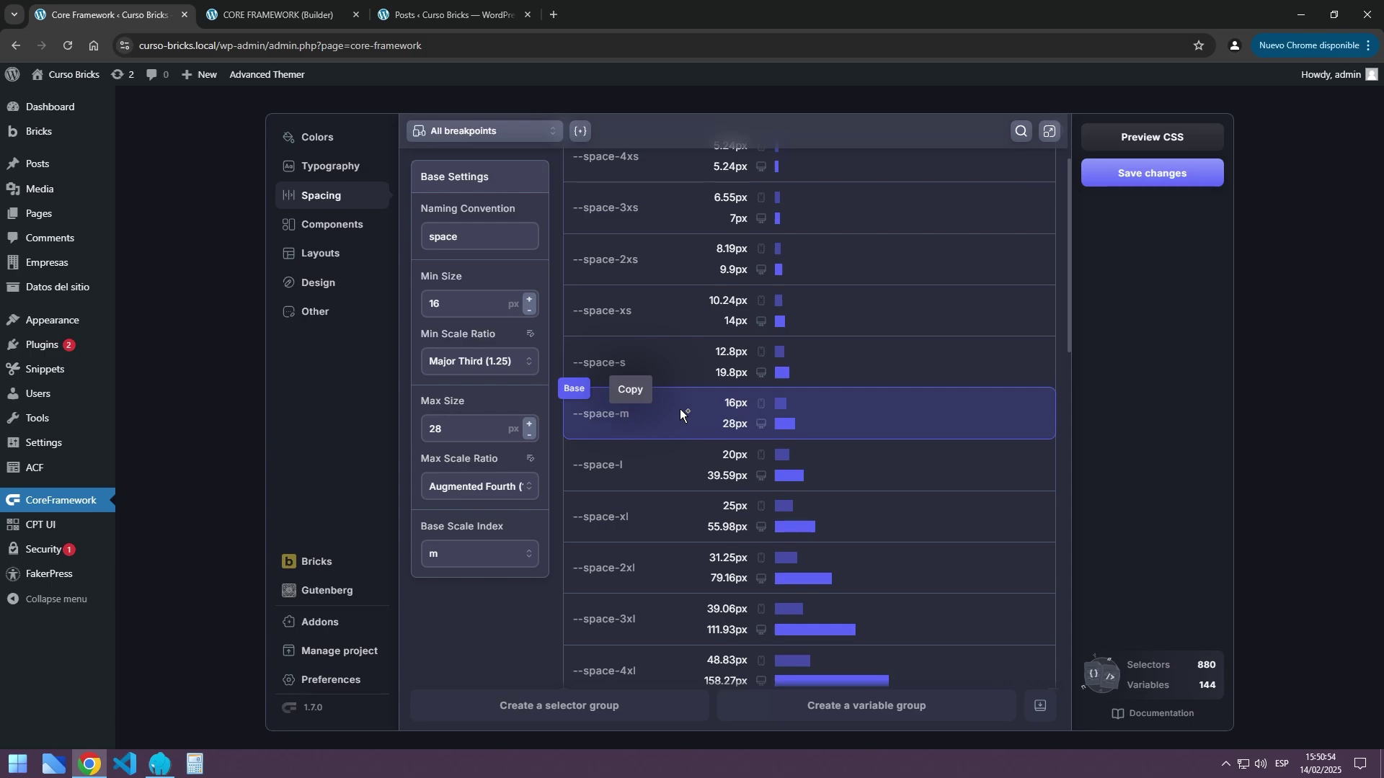
scroll(680, 409, "up", 2)
left_click(501, 246)
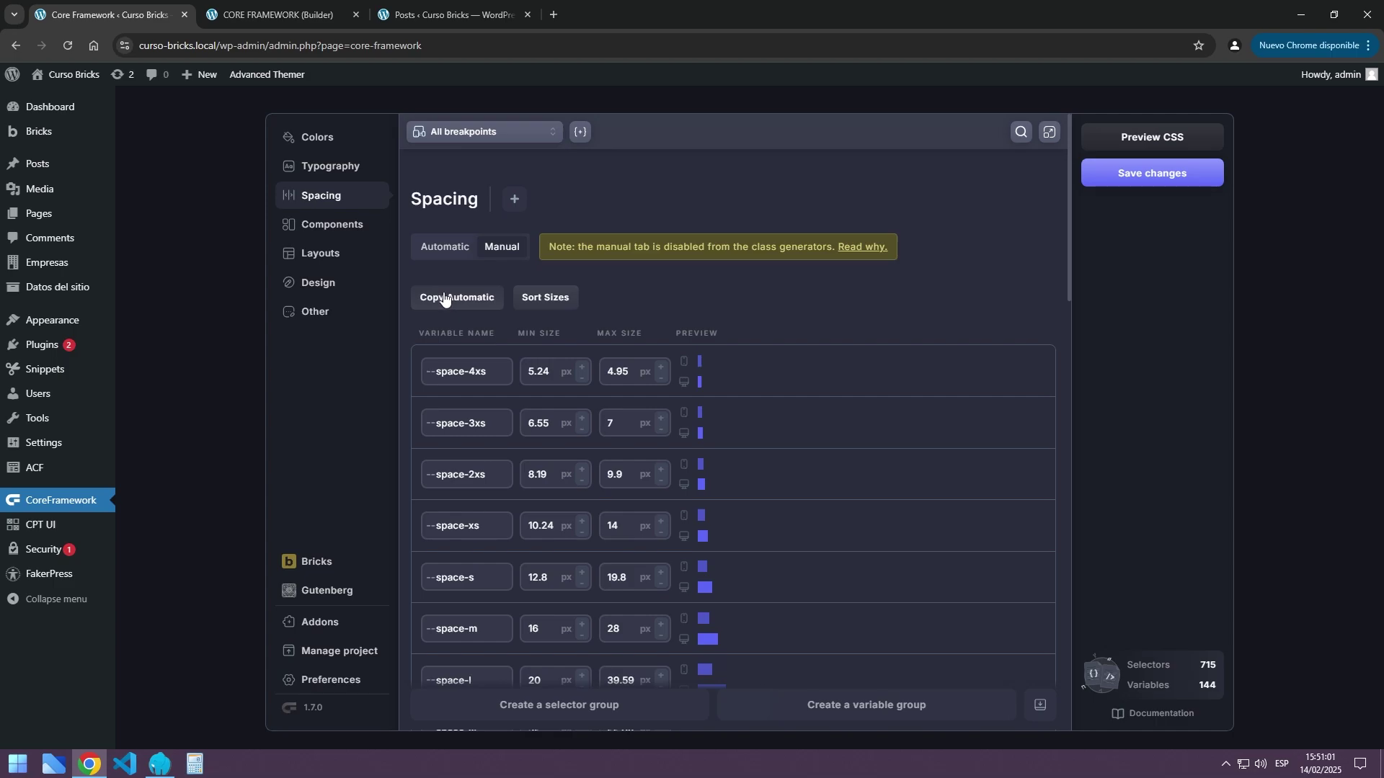
left_click(443, 248)
scroll(850, 340, "down", 1)
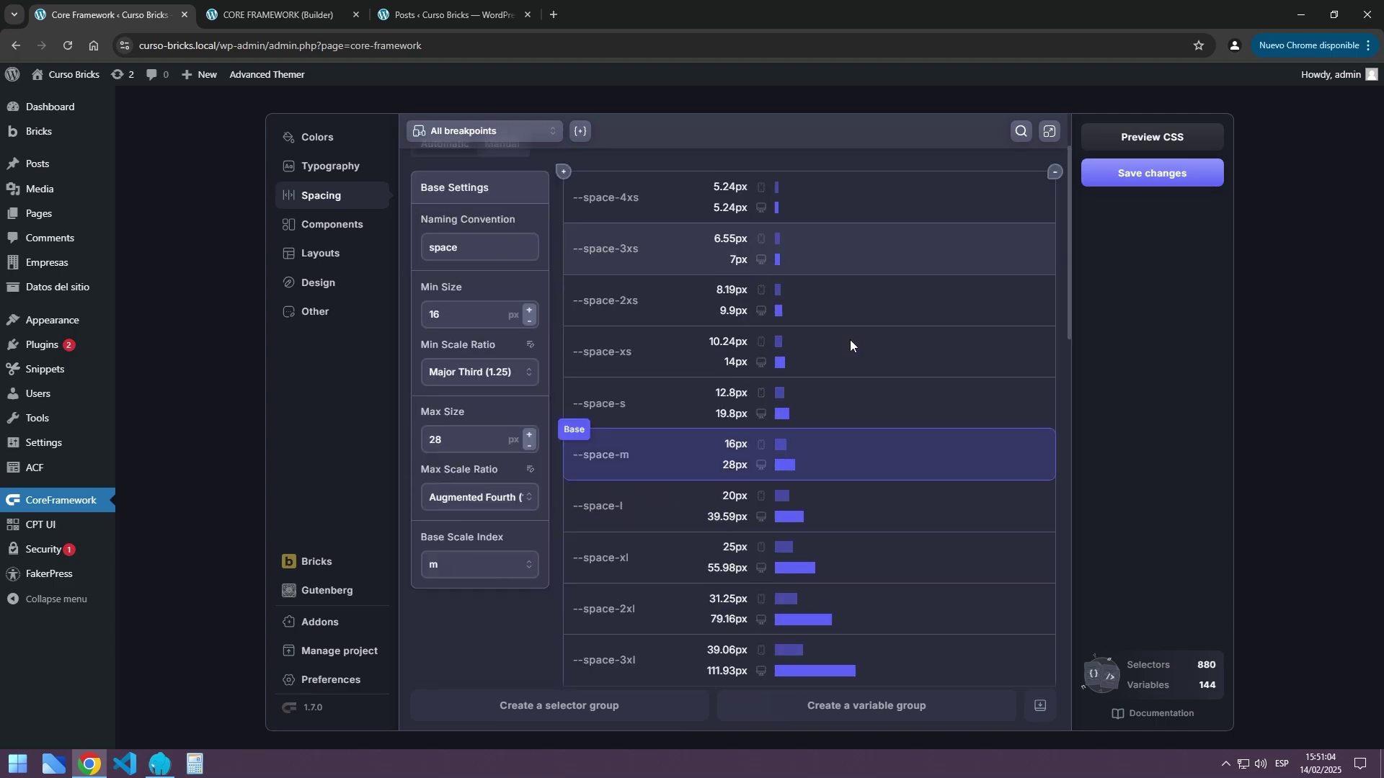
Examine the padding, margin and gap classes in the spacing Class Generator, the contextual variables, and the spacing scale they use
scroll(850, 339, "down", 5)
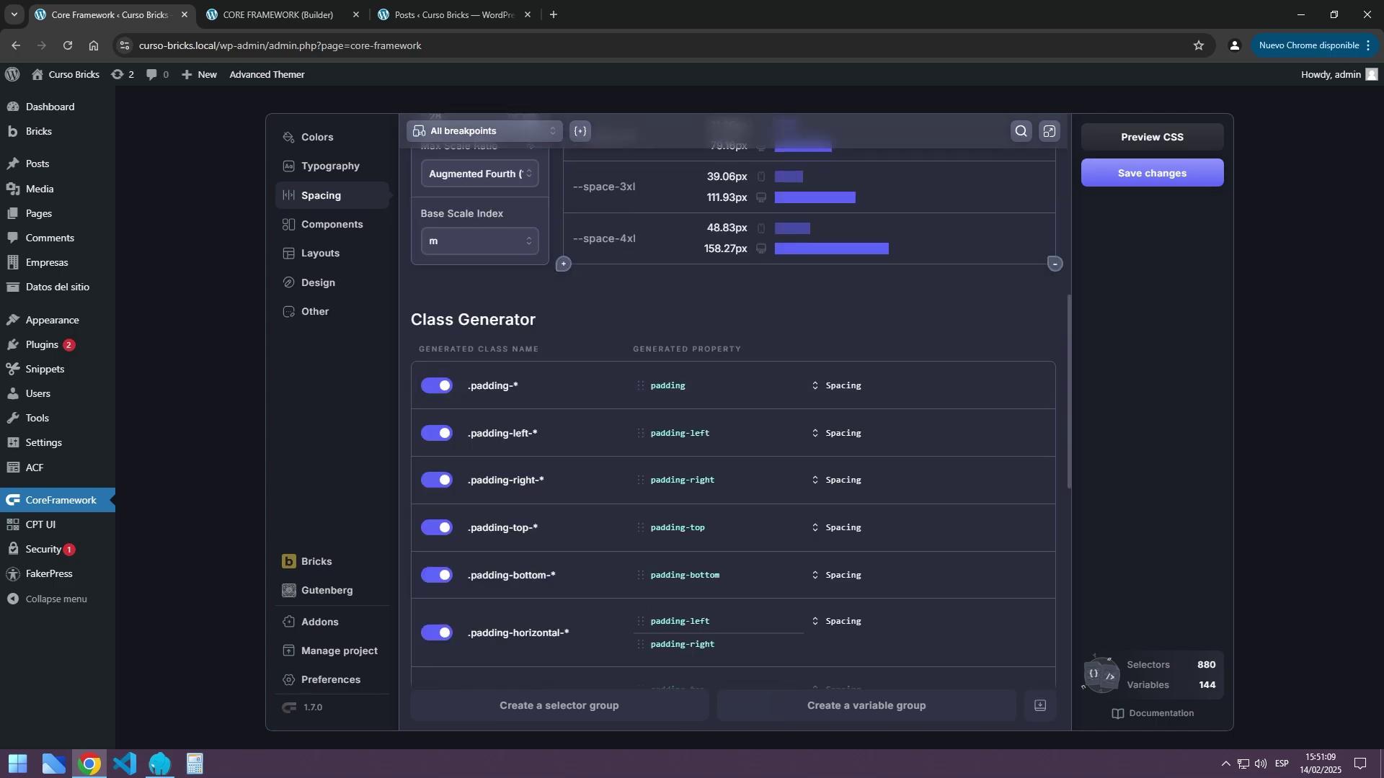
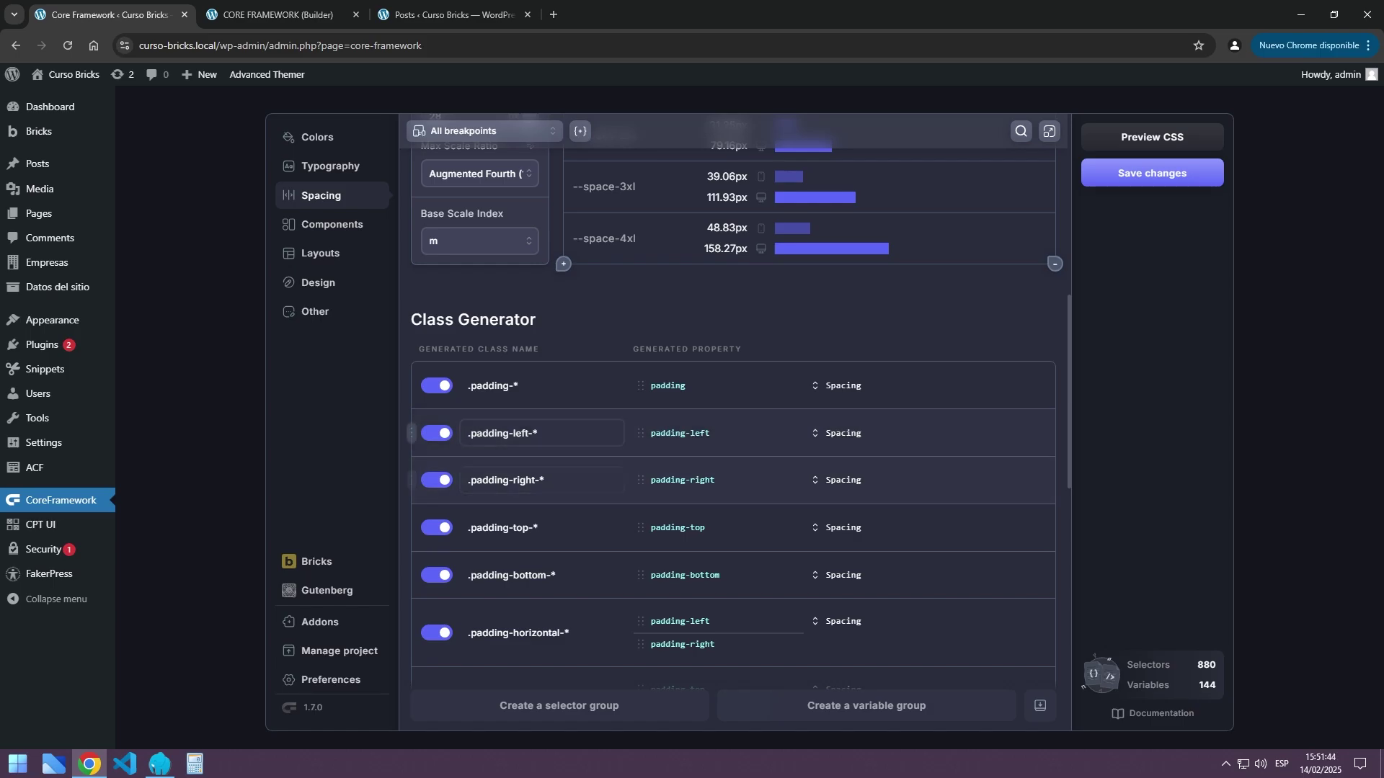
scroll(530, 430, "down", 4)
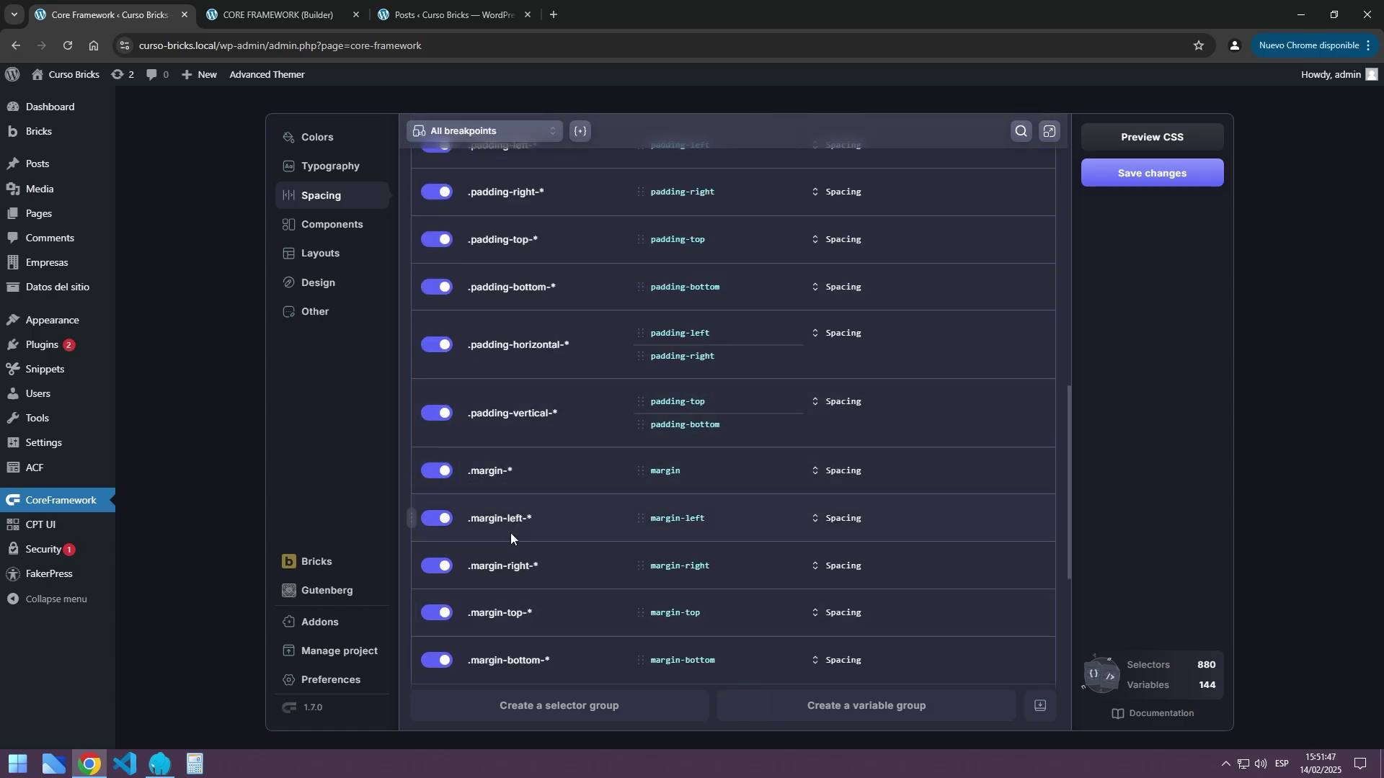
scroll(530, 461, "down", 1)
scroll(457, 231, "down", 4)
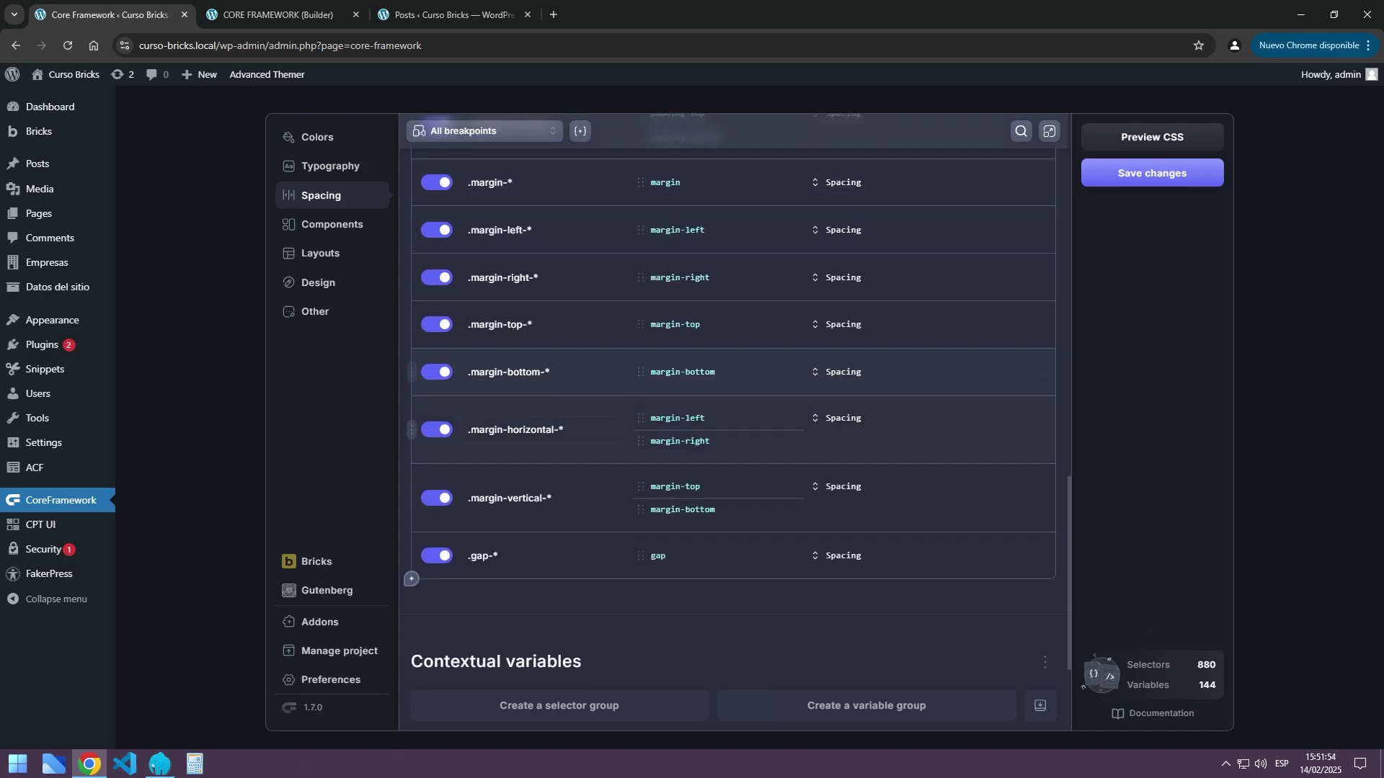
scroll(562, 387, "down", 3)
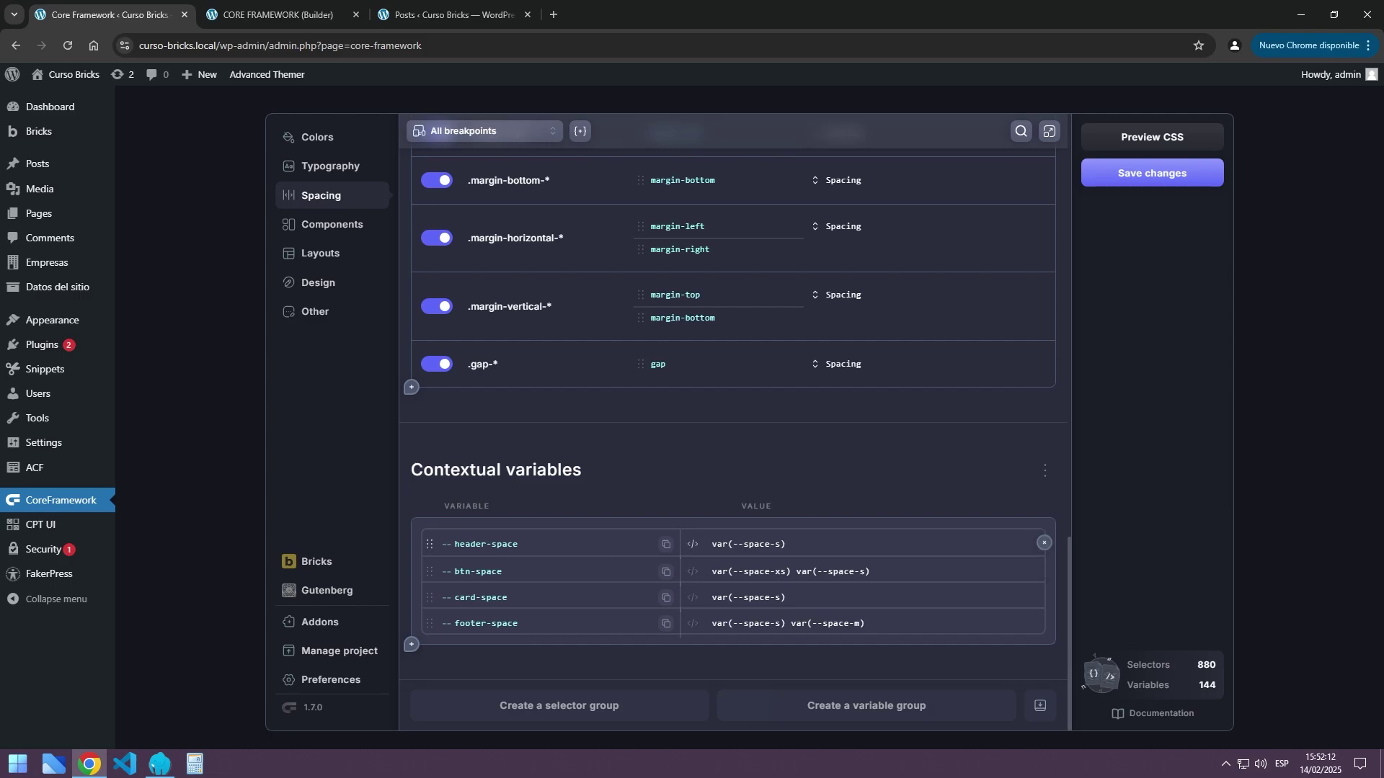
scroll(730, 435, "up", 15)
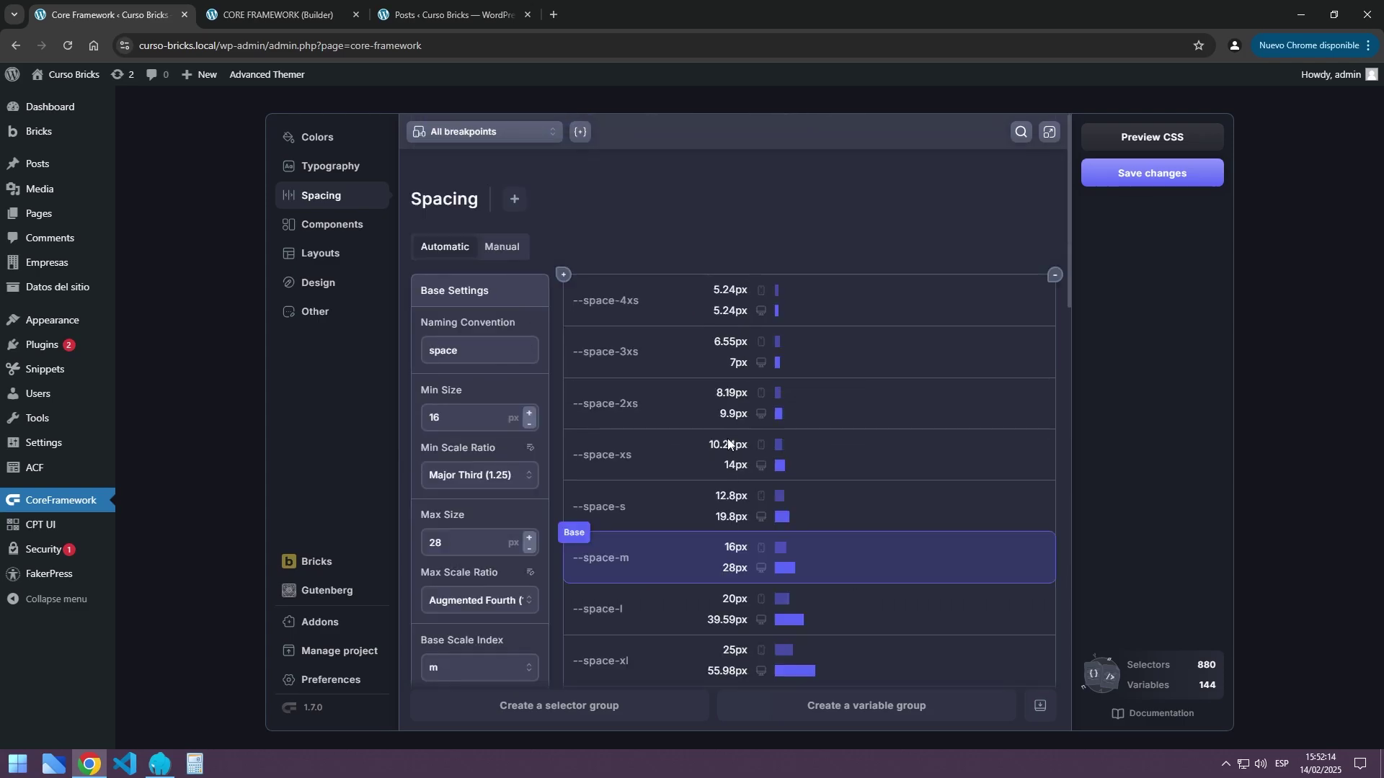
scroll(699, 421, "down", 8)
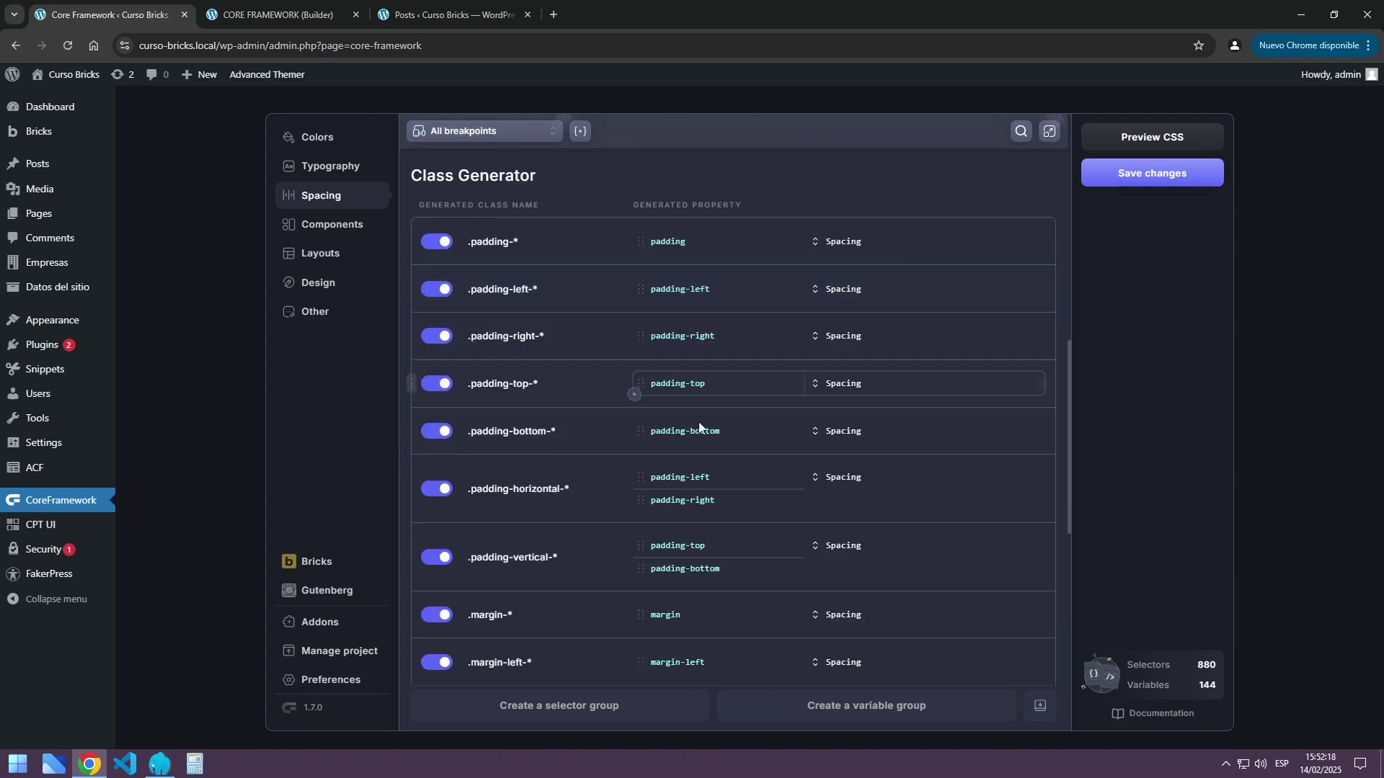
scroll(692, 389, "up", 8)
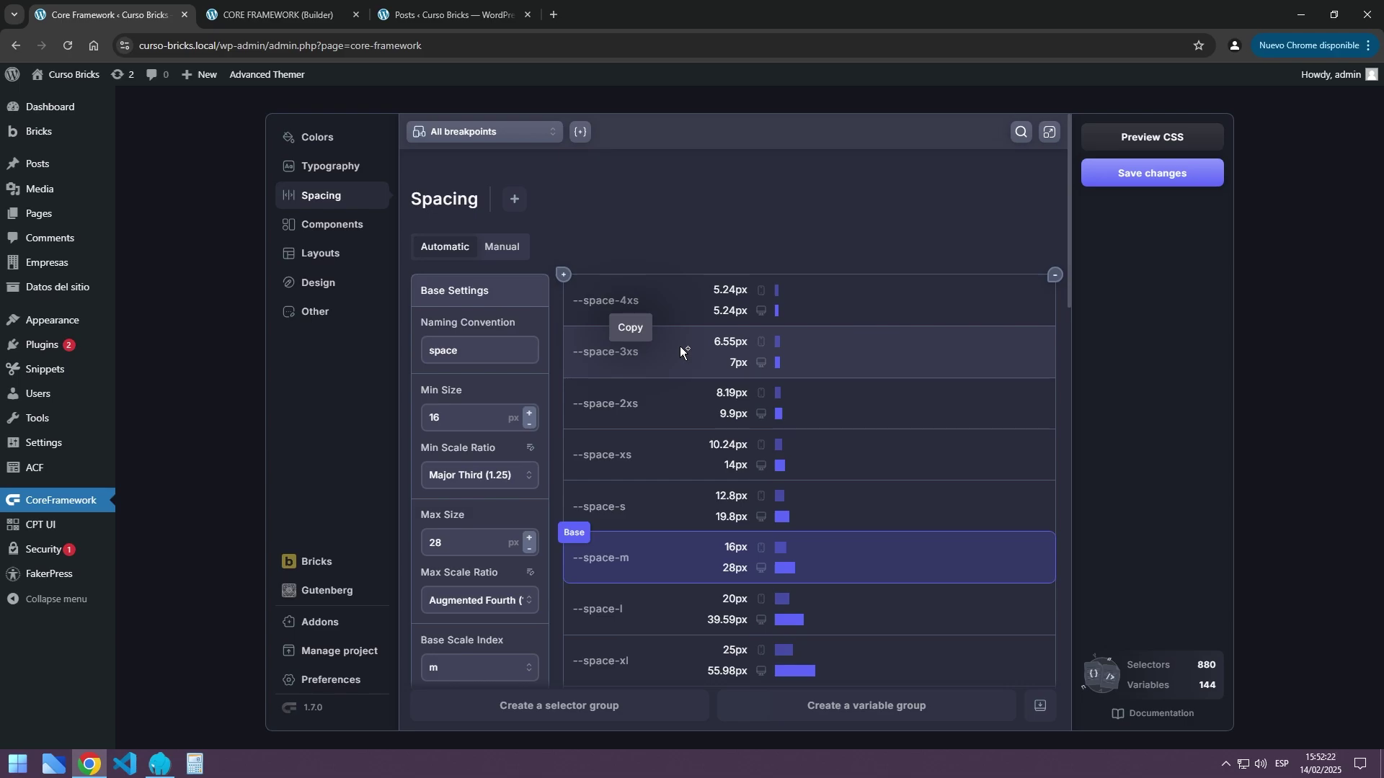
Add a blank variable row to the spacing Contextual variables and remove it again
scroll(787, 392, "down", 15)
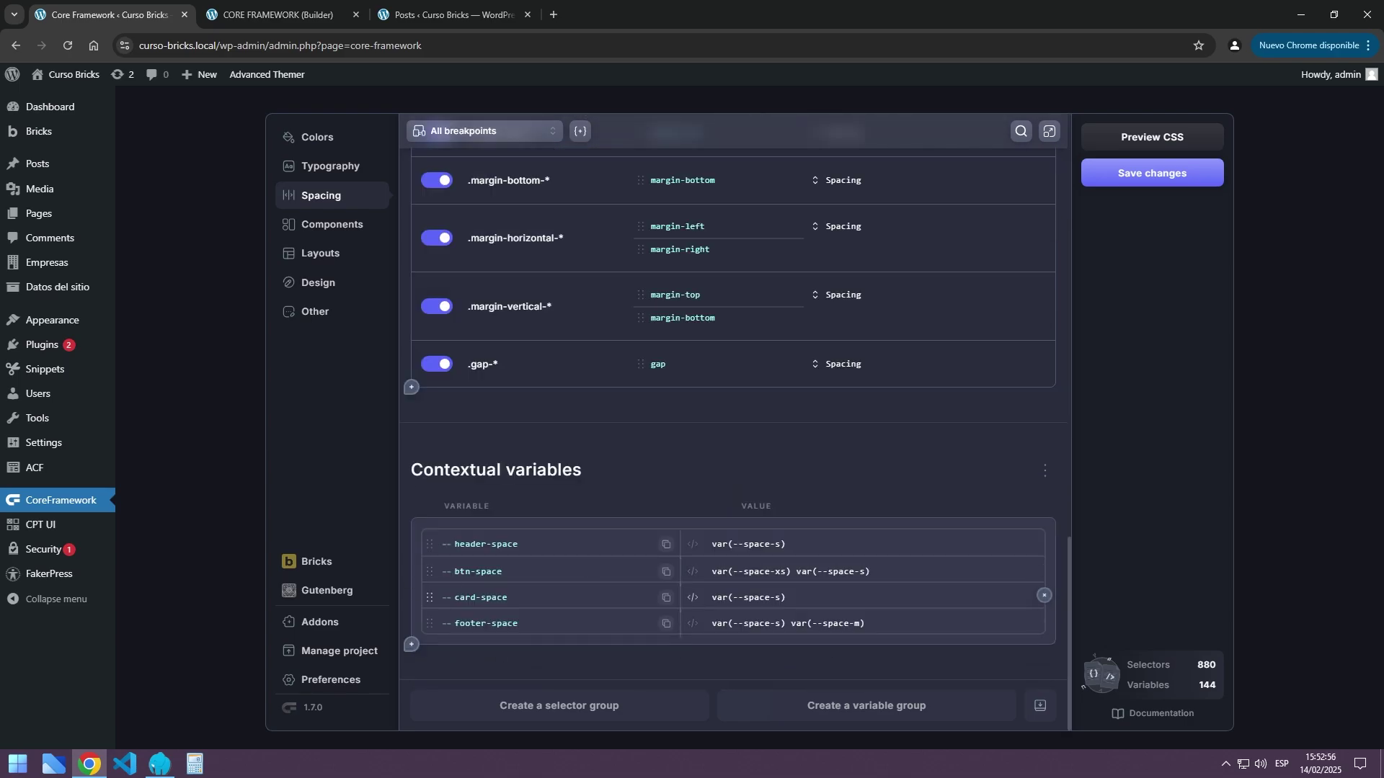
left_click(411, 645)
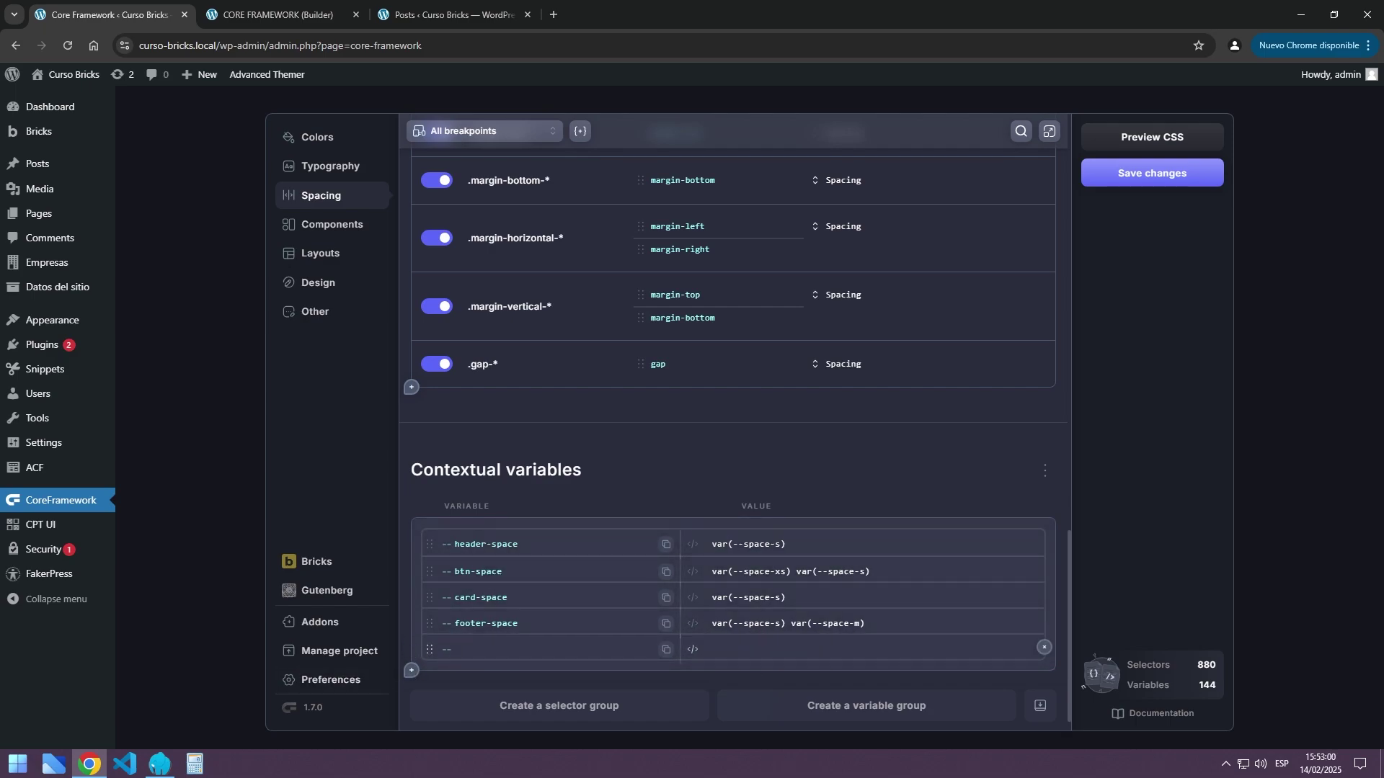
left_click(1044, 647)
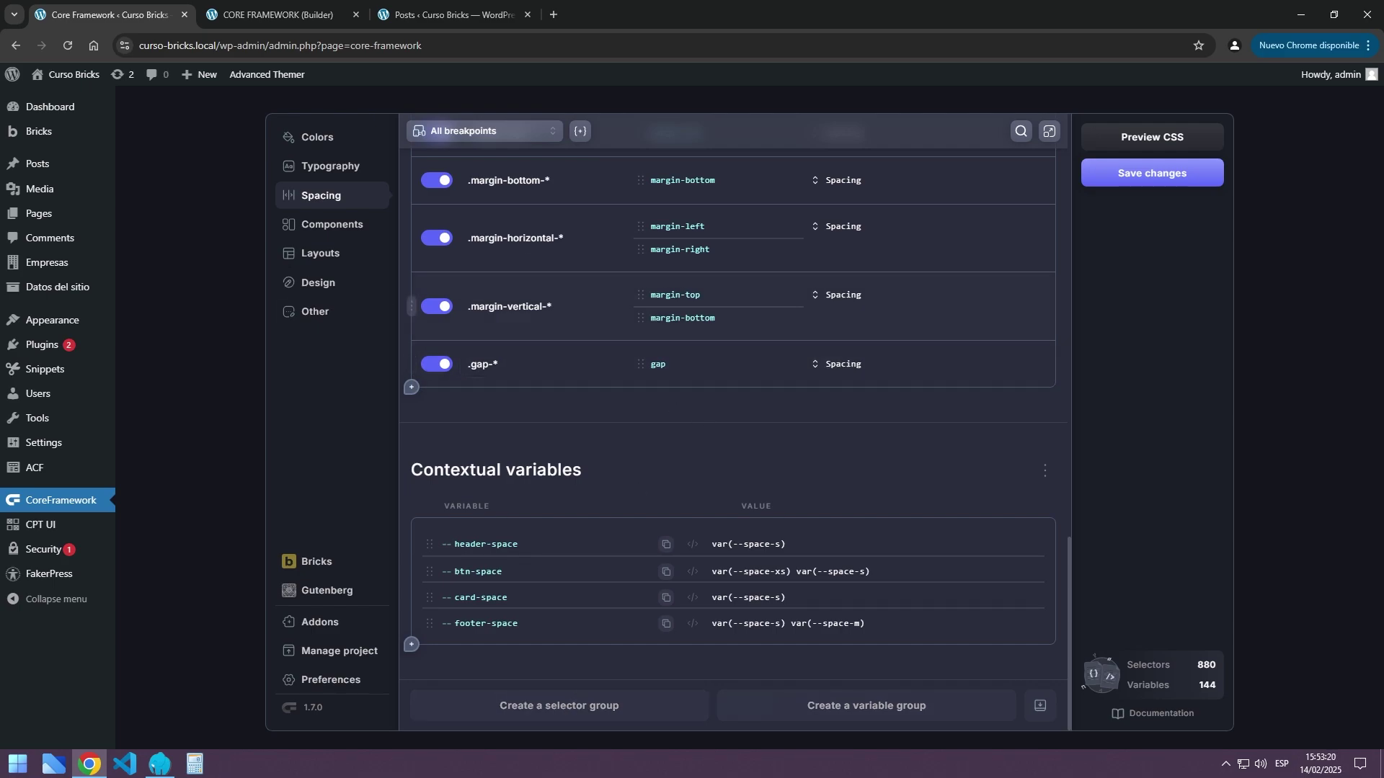
Open the .btn component for editing, inspect its :hover state and the .large, .small, .tertiary and .slight modifiers, and close the editor
left_click(321, 227)
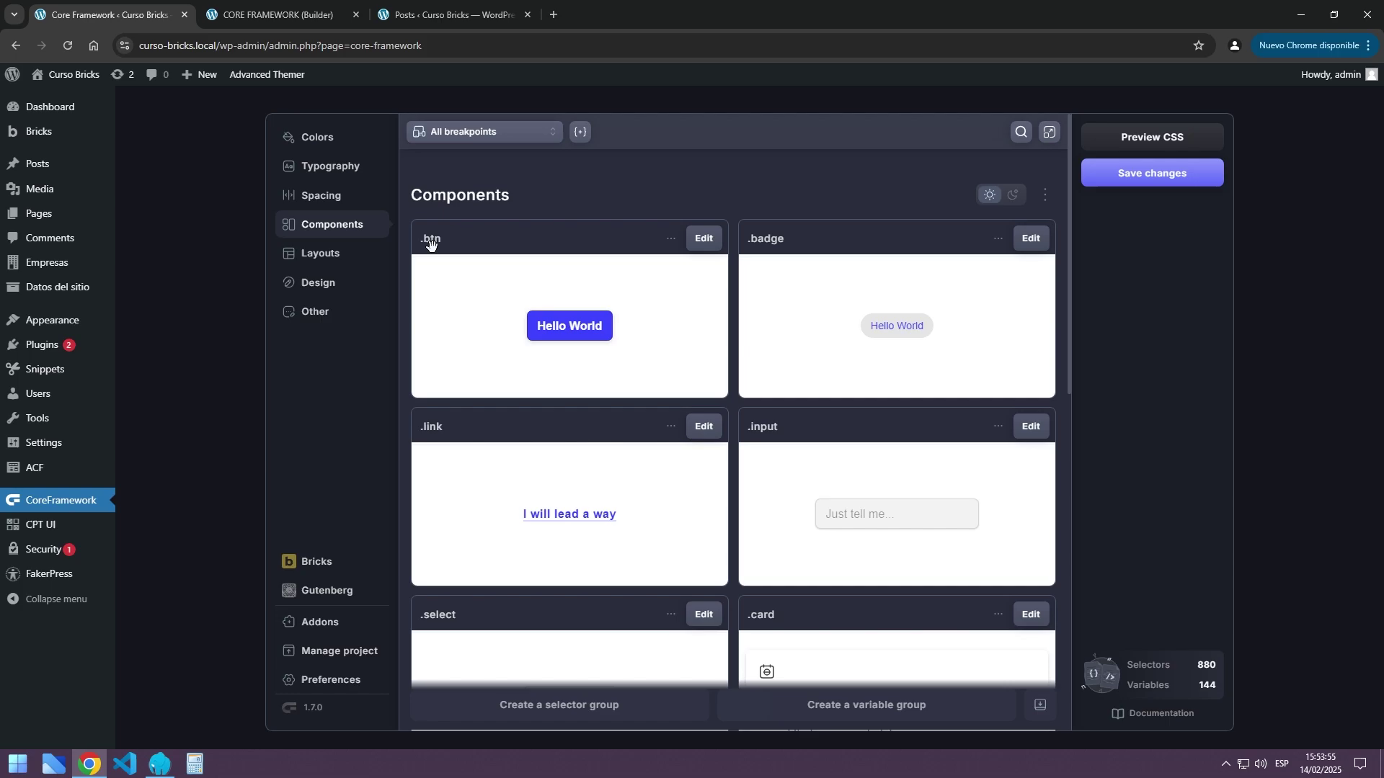
left_click(703, 239)
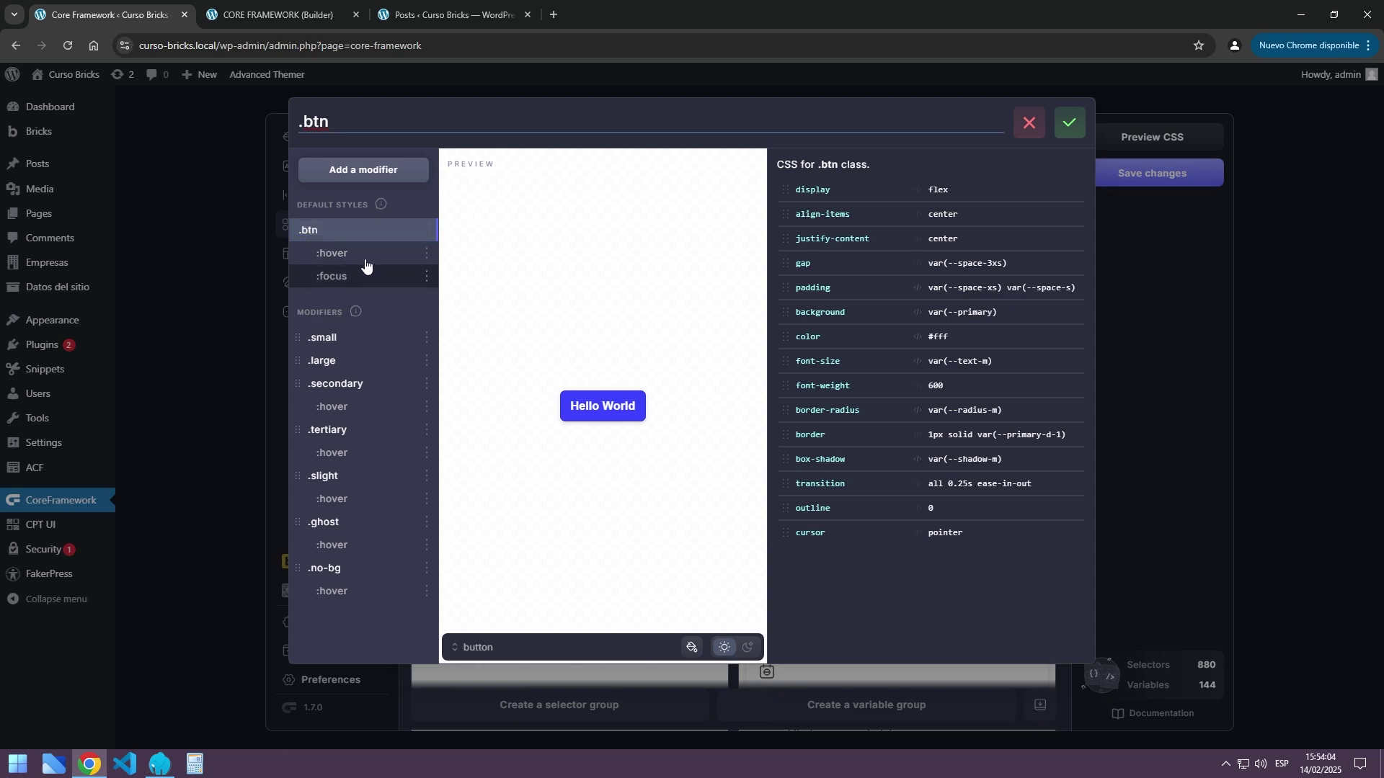
left_click(330, 258)
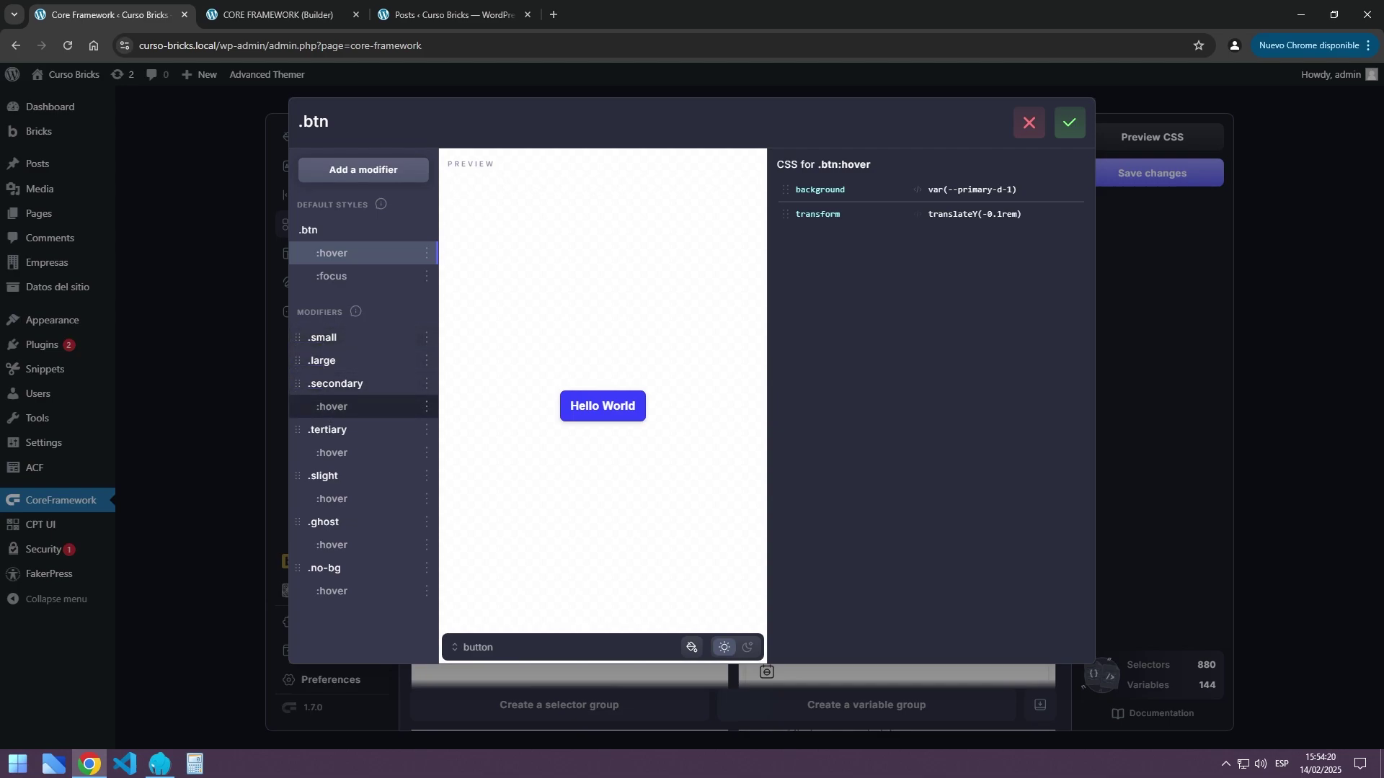
left_click(322, 360)
left_click(322, 338)
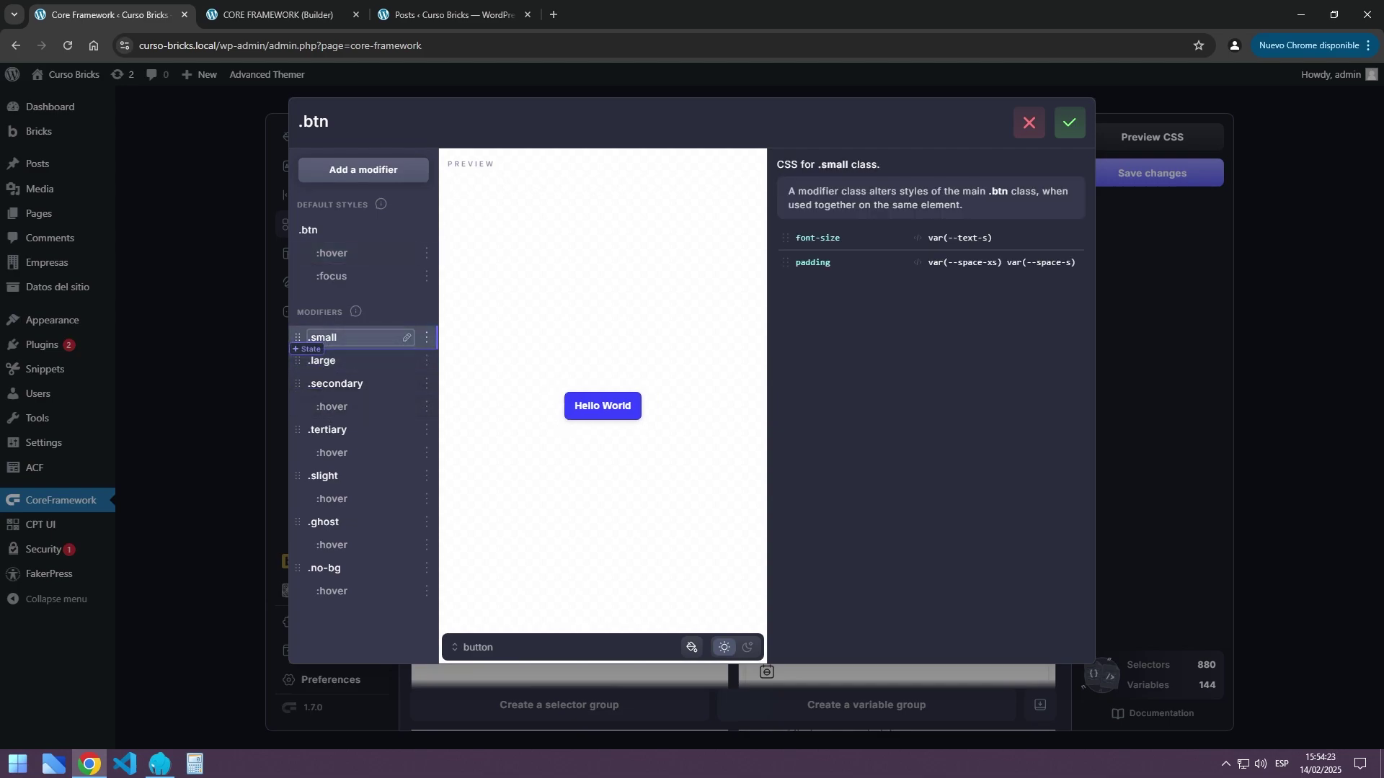
left_click(326, 430)
left_click(329, 475)
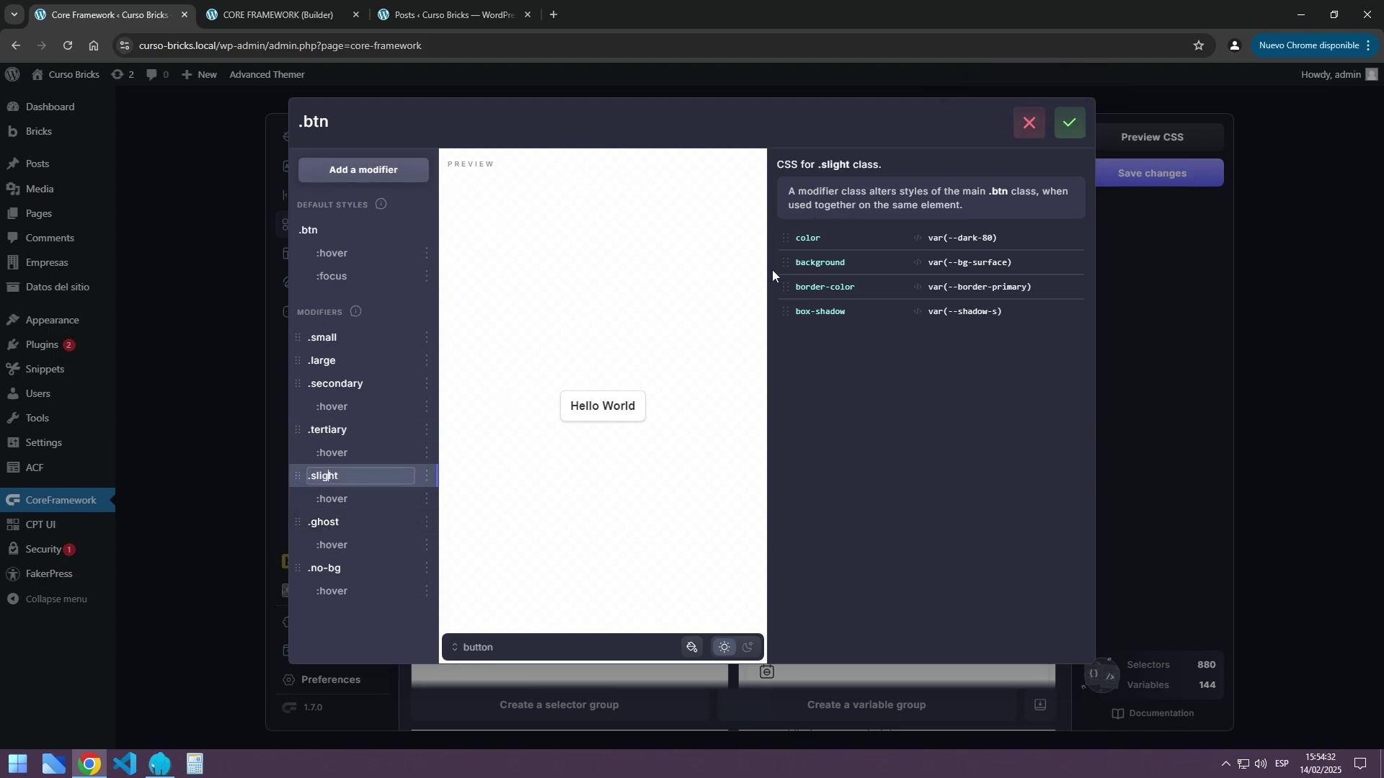
left_click(1069, 123)
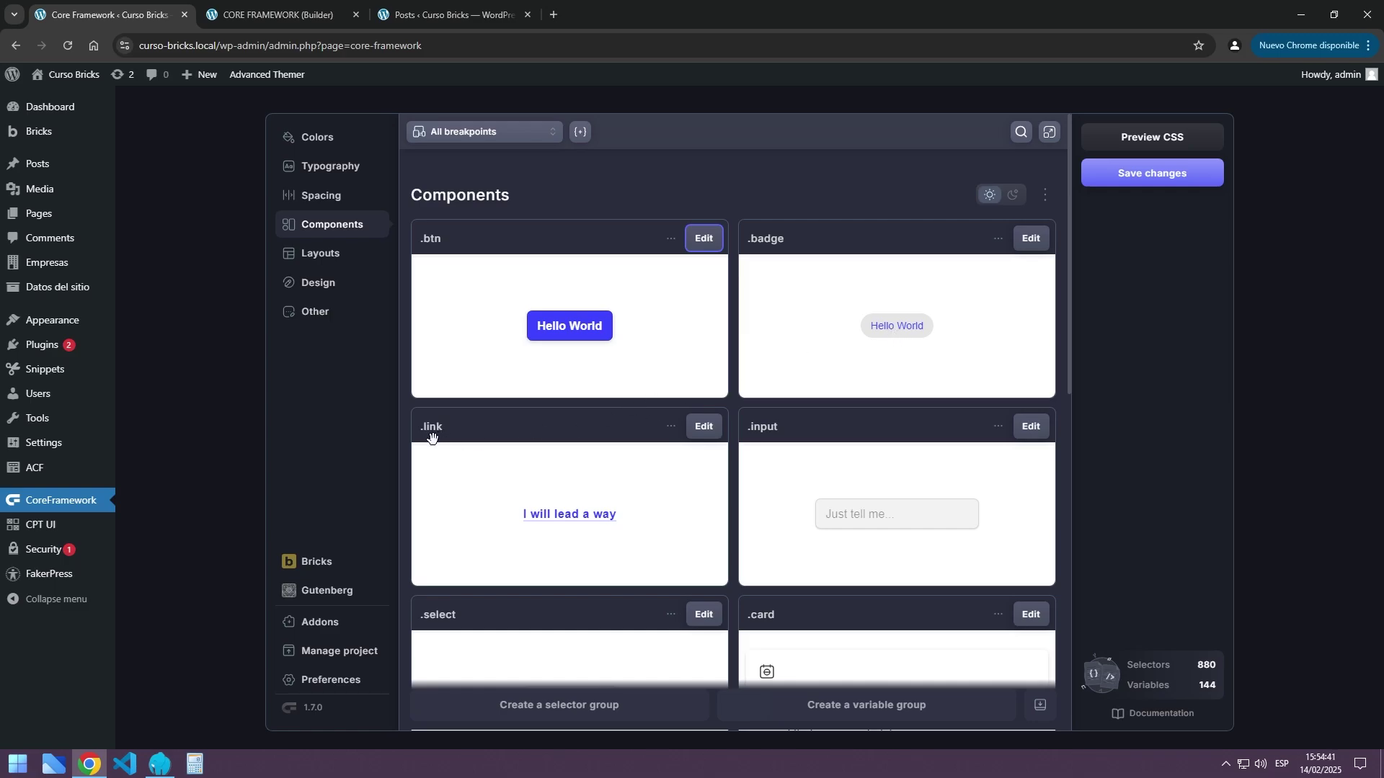
Examine the component previews from .link through .radio, opening the sample dropdown of the .select component
scroll(431, 438, "down", 4)
scroll(841, 255, "up", 2)
scroll(675, 349, "down", 3)
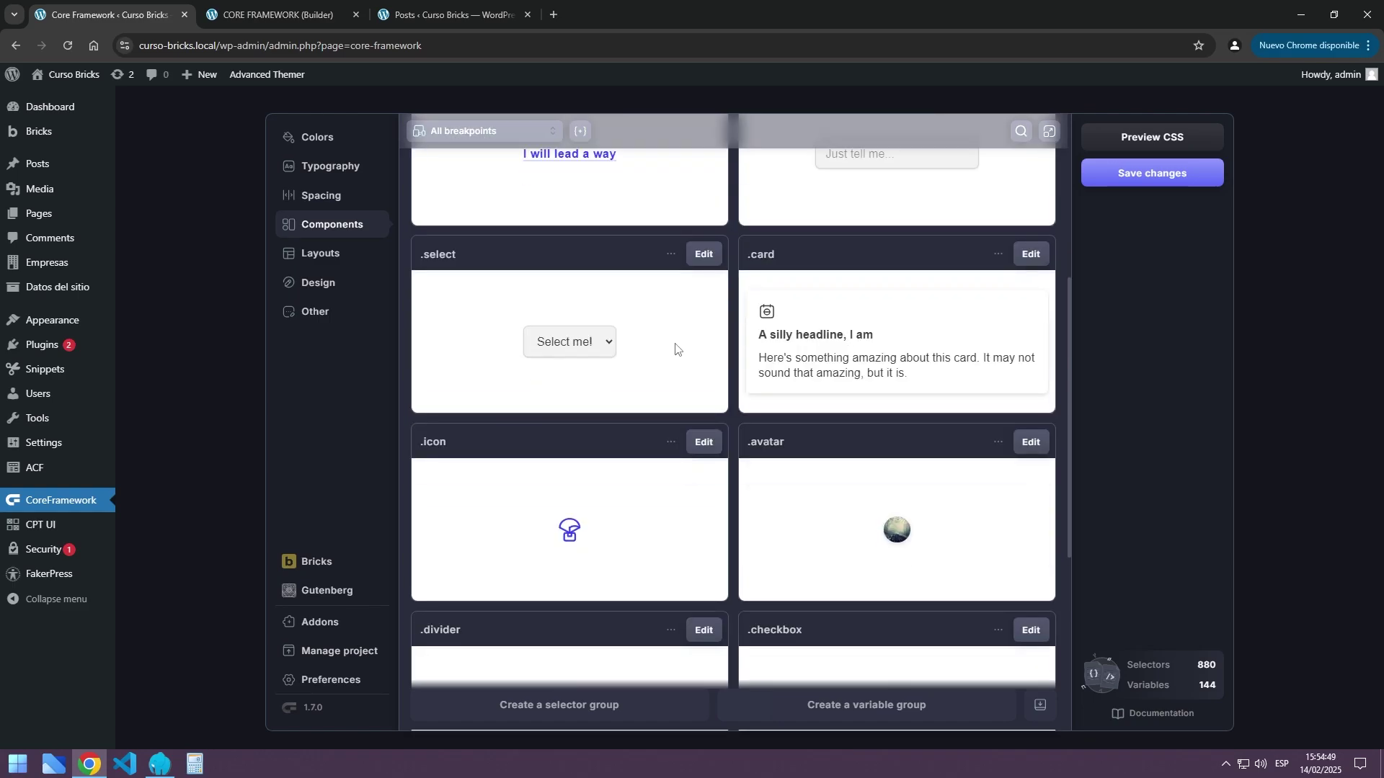
left_click(609, 344)
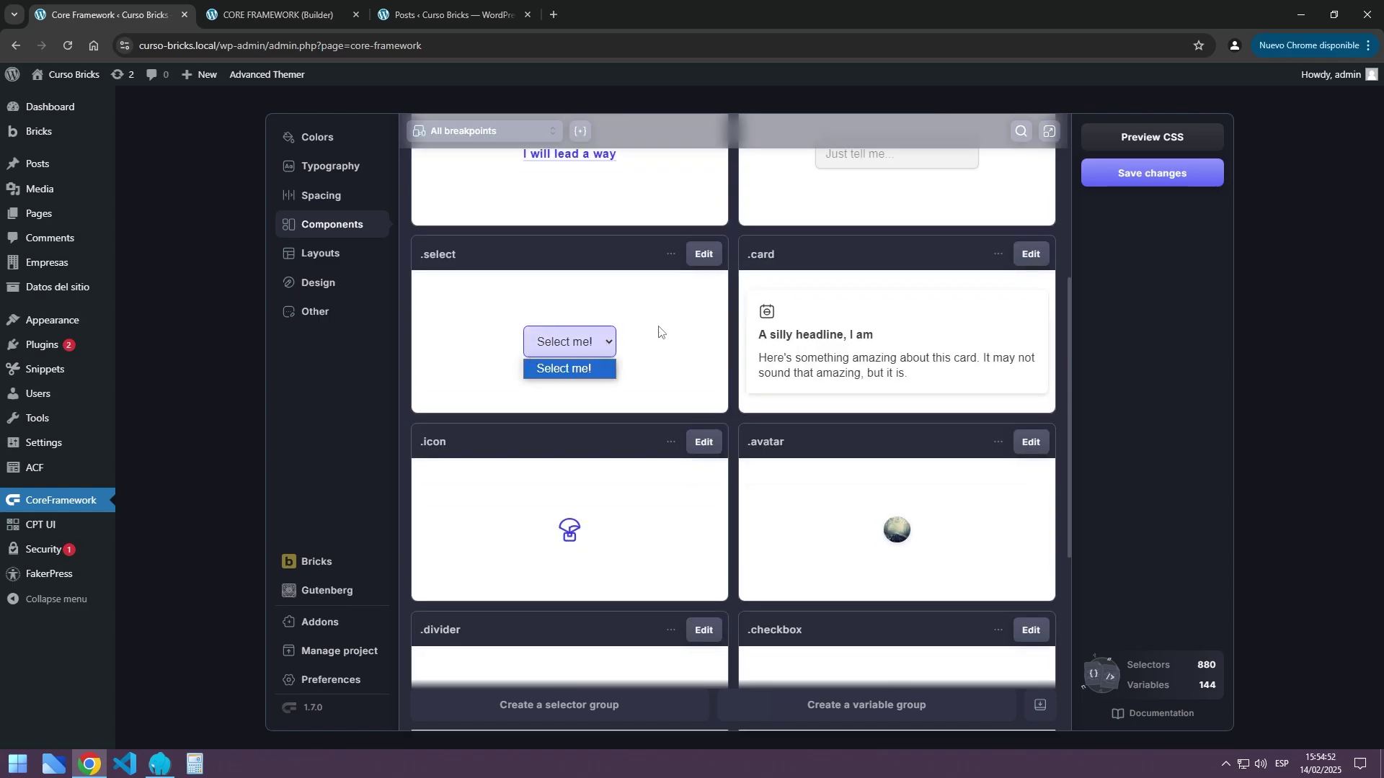
scroll(694, 412, "down", 5)
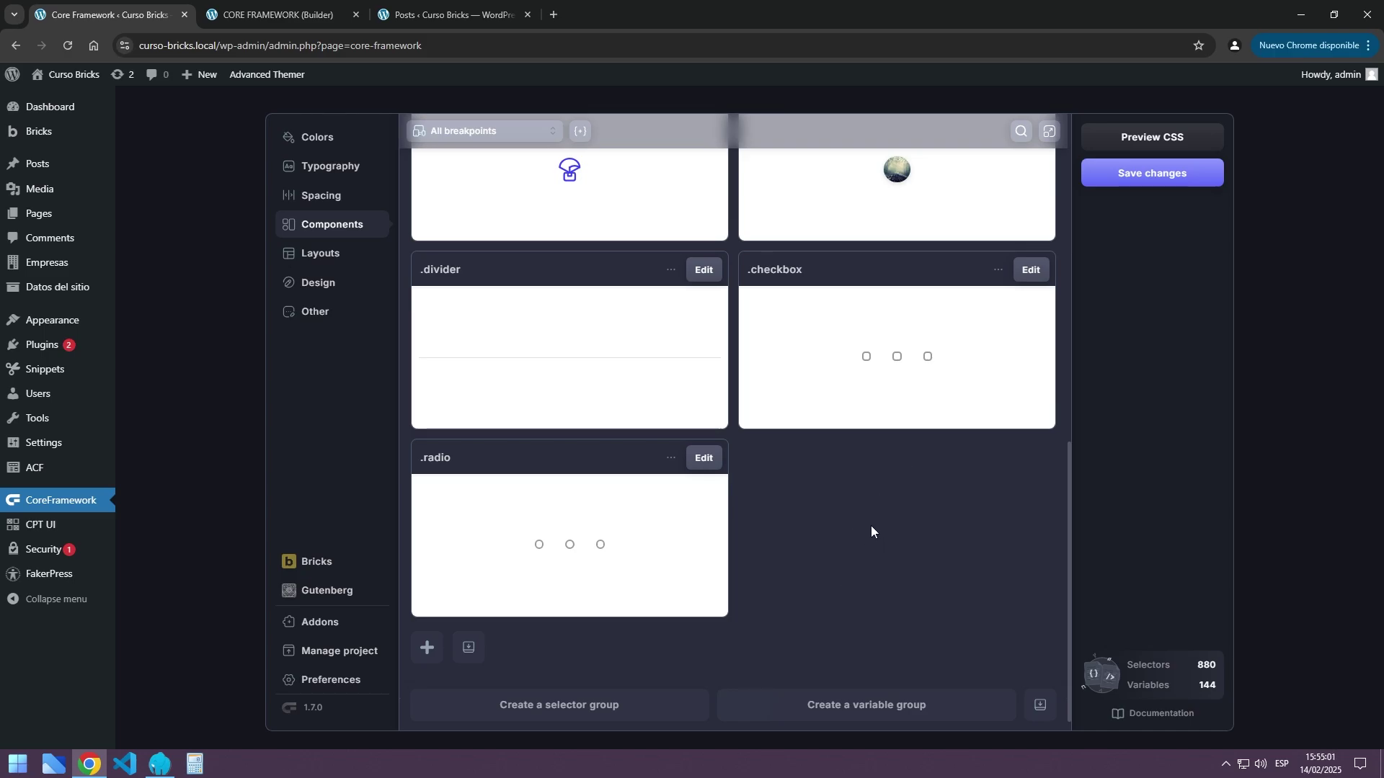
scroll(870, 525, "up", 6)
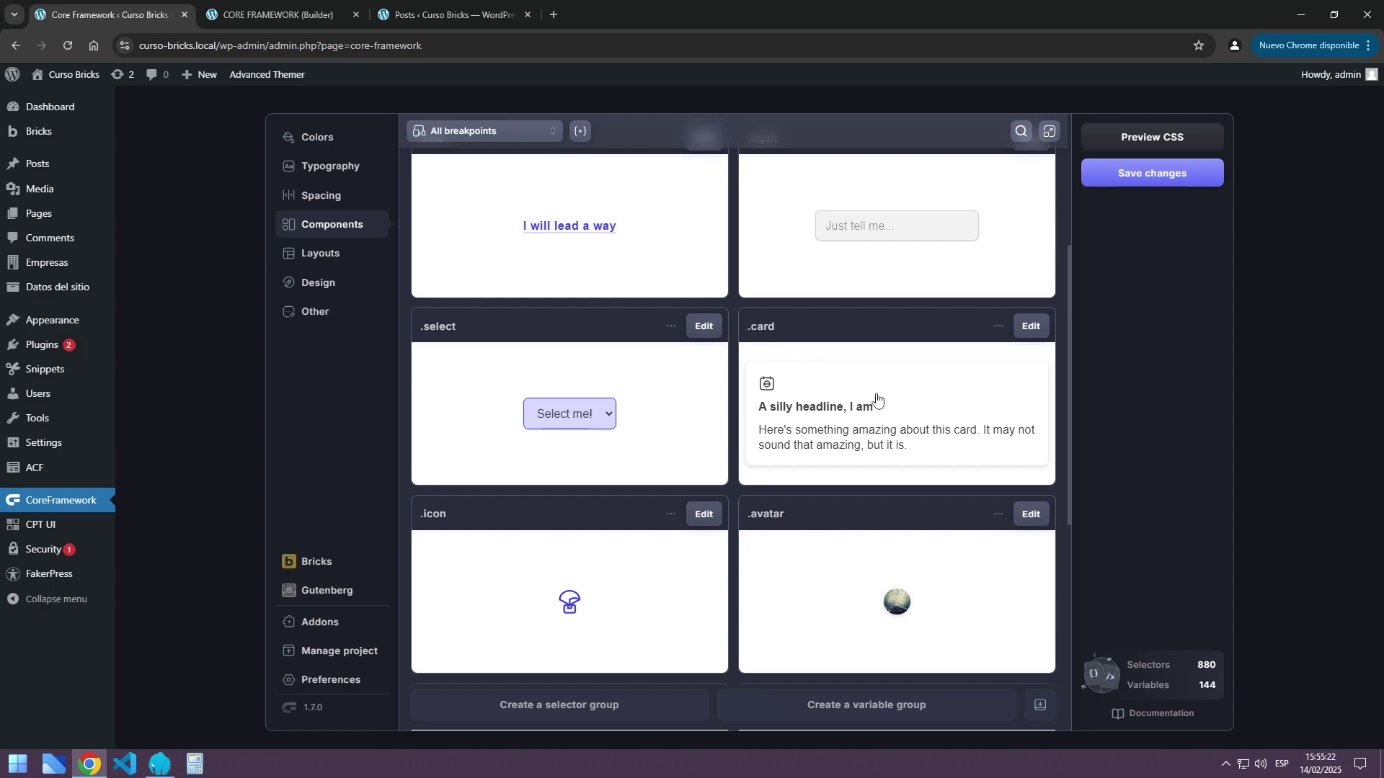
scroll(876, 399, "down", 6)
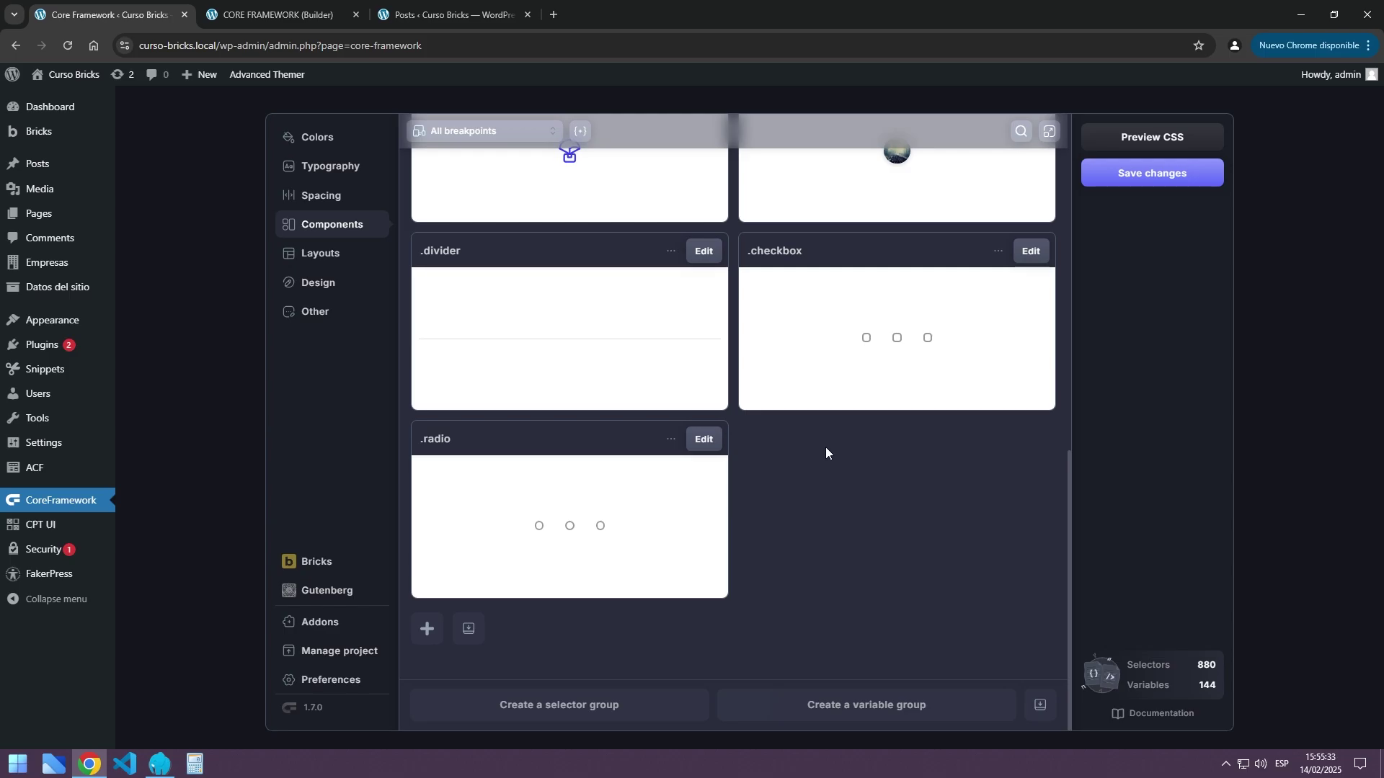
Switch the component previews to dark mode
scroll(854, 493, "up", 6)
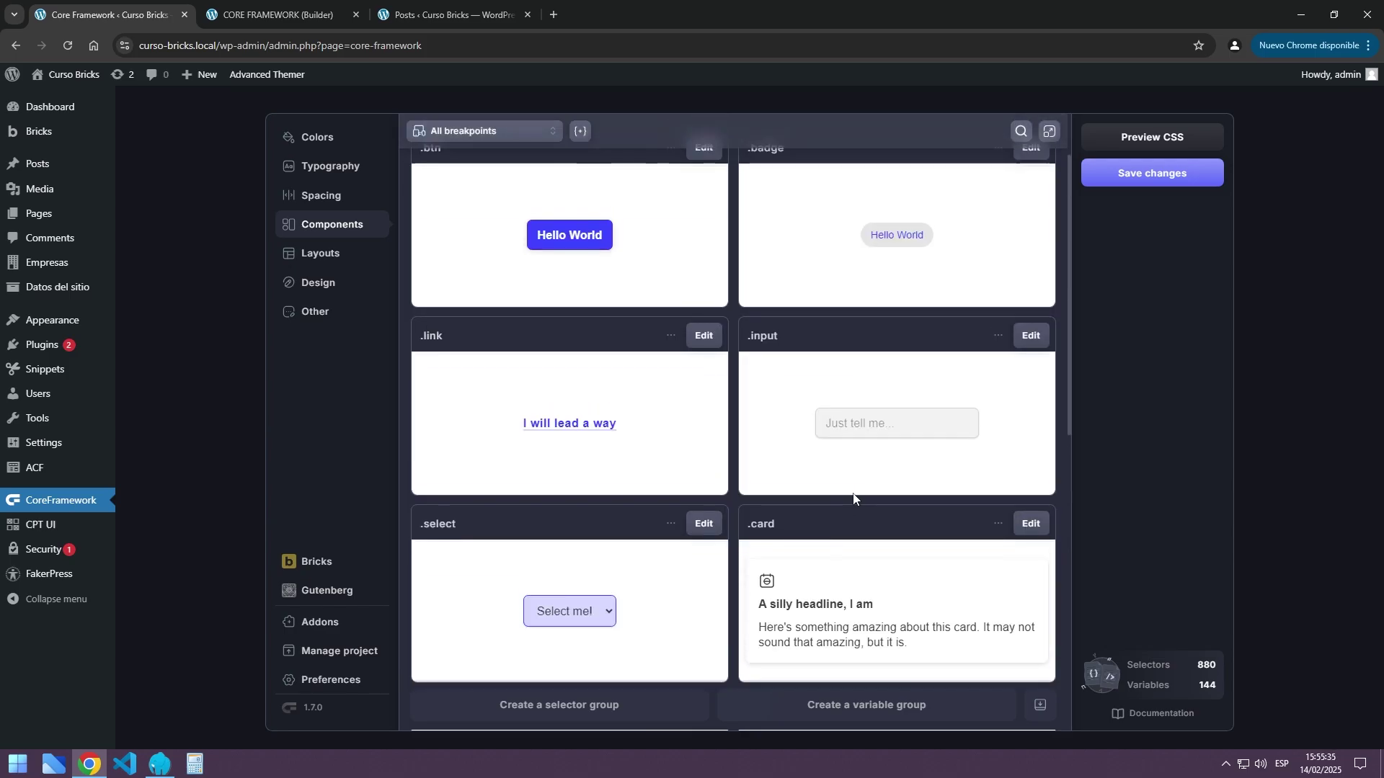
scroll(849, 495, "down", 5)
scroll(793, 432, "up", 6)
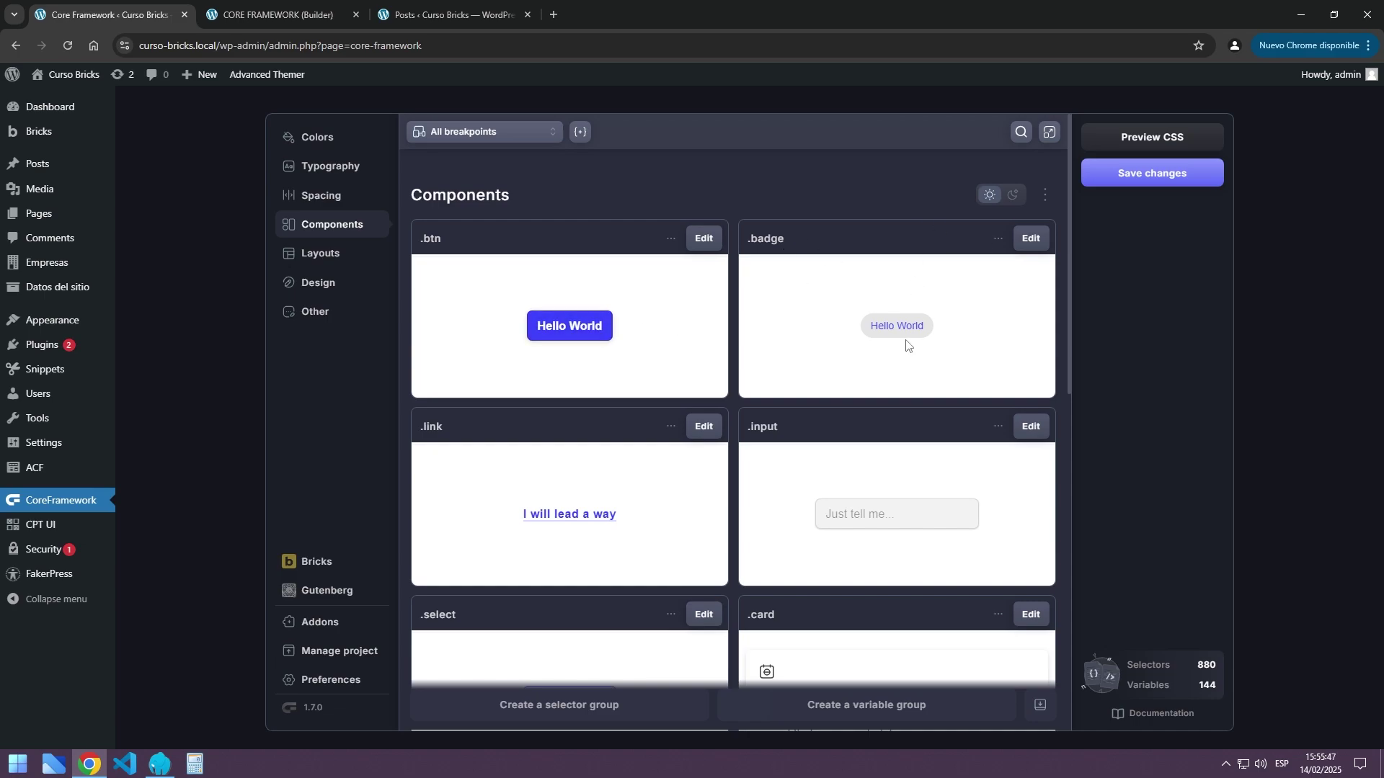
left_click(1013, 196)
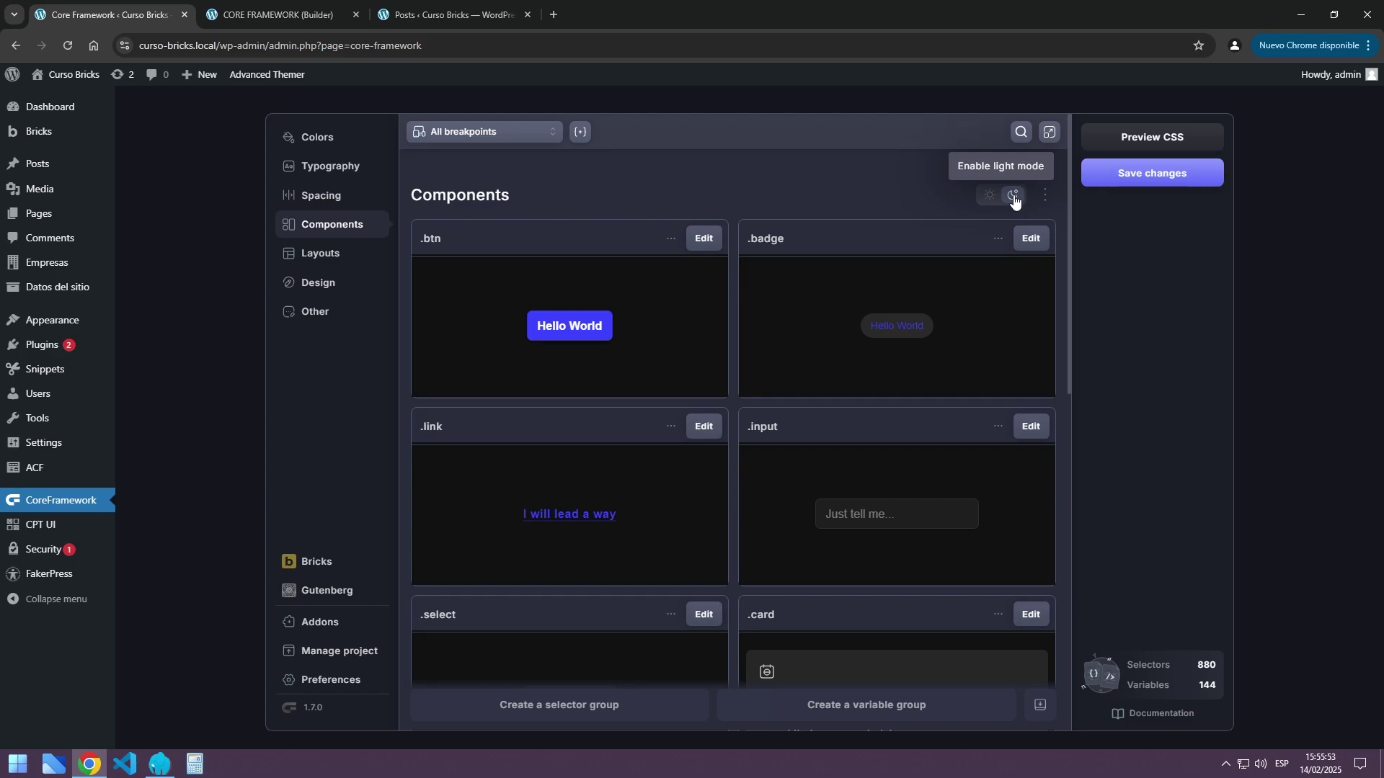
Look through the component previews and switch them to light mode
scroll(837, 414, "down", 8)
scroll(837, 413, "up", 9)
left_click(990, 194)
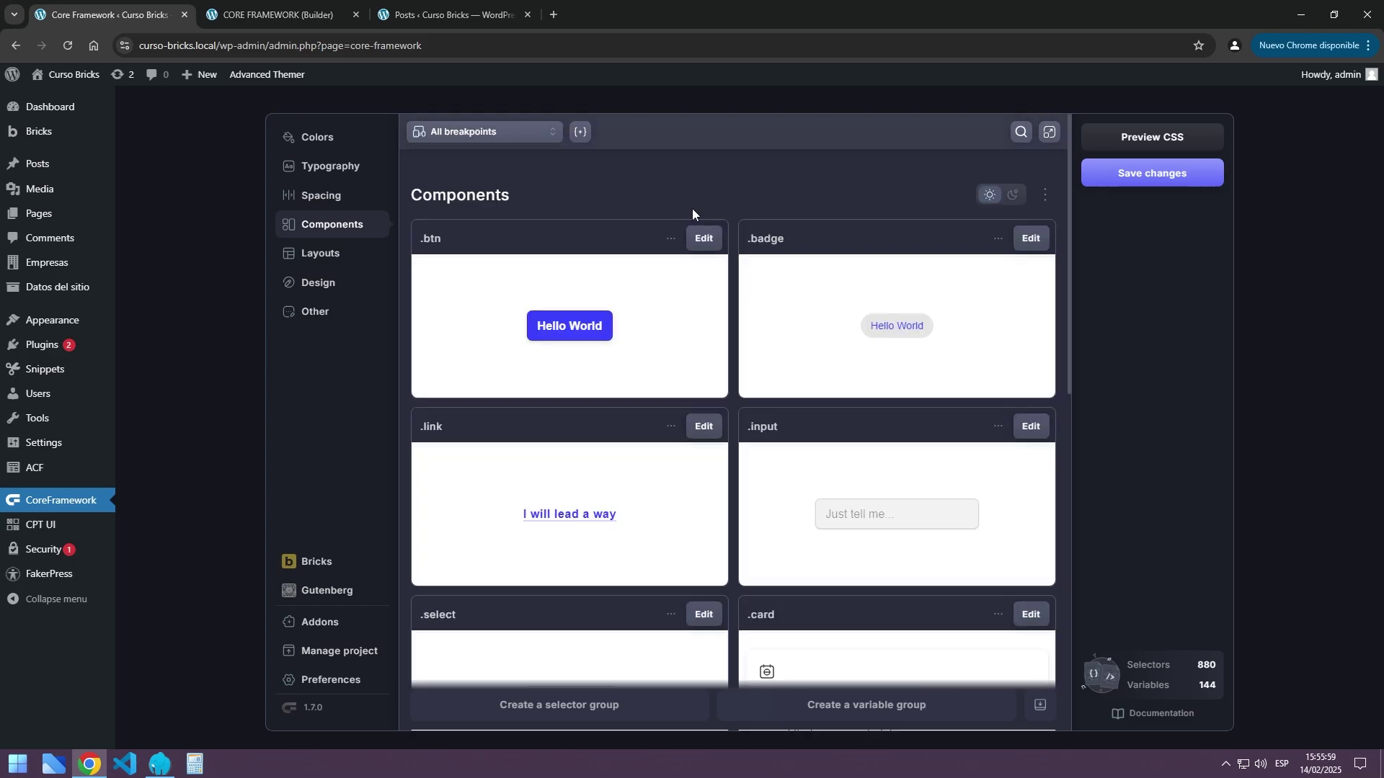
Examine the layout classes for grid layouts and automatic columns, including the grid-template-columns values
left_click(305, 258)
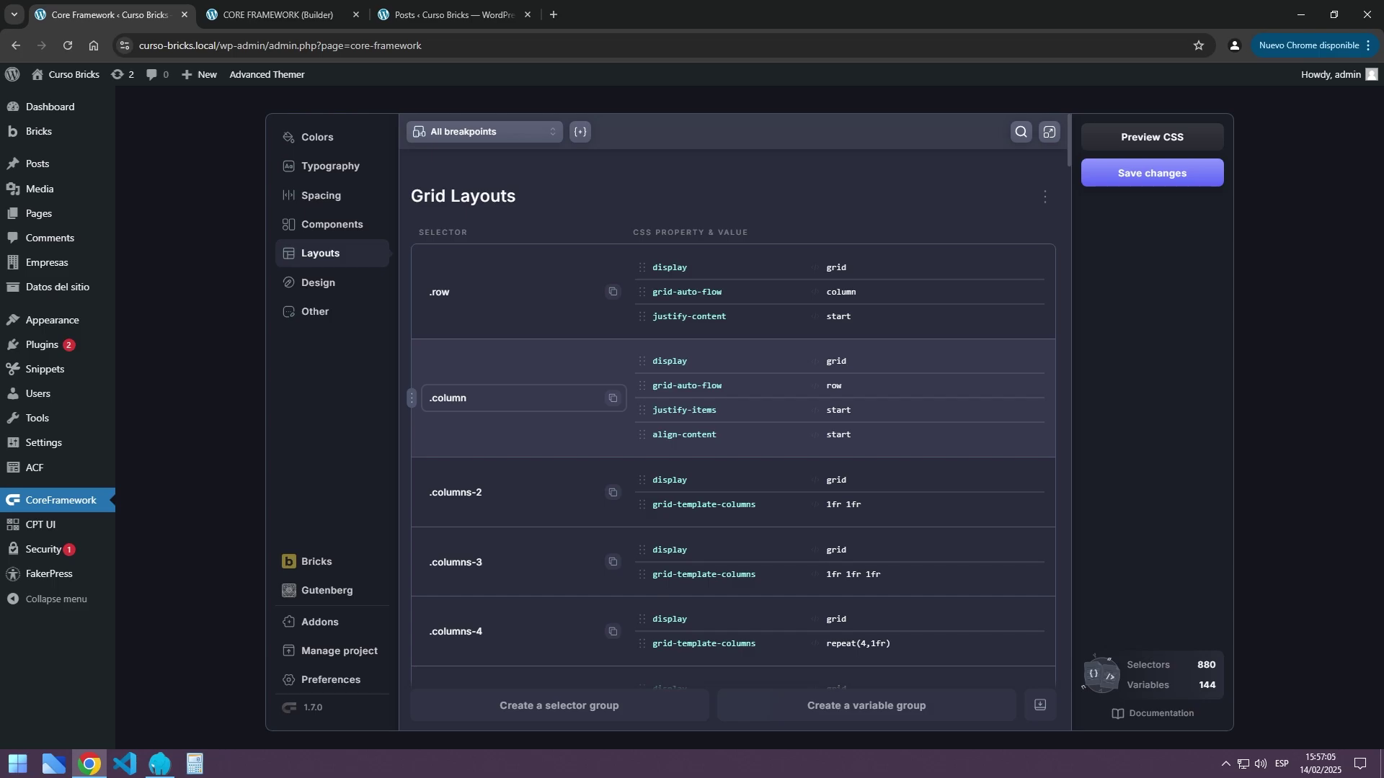
scroll(546, 370, "down", 3)
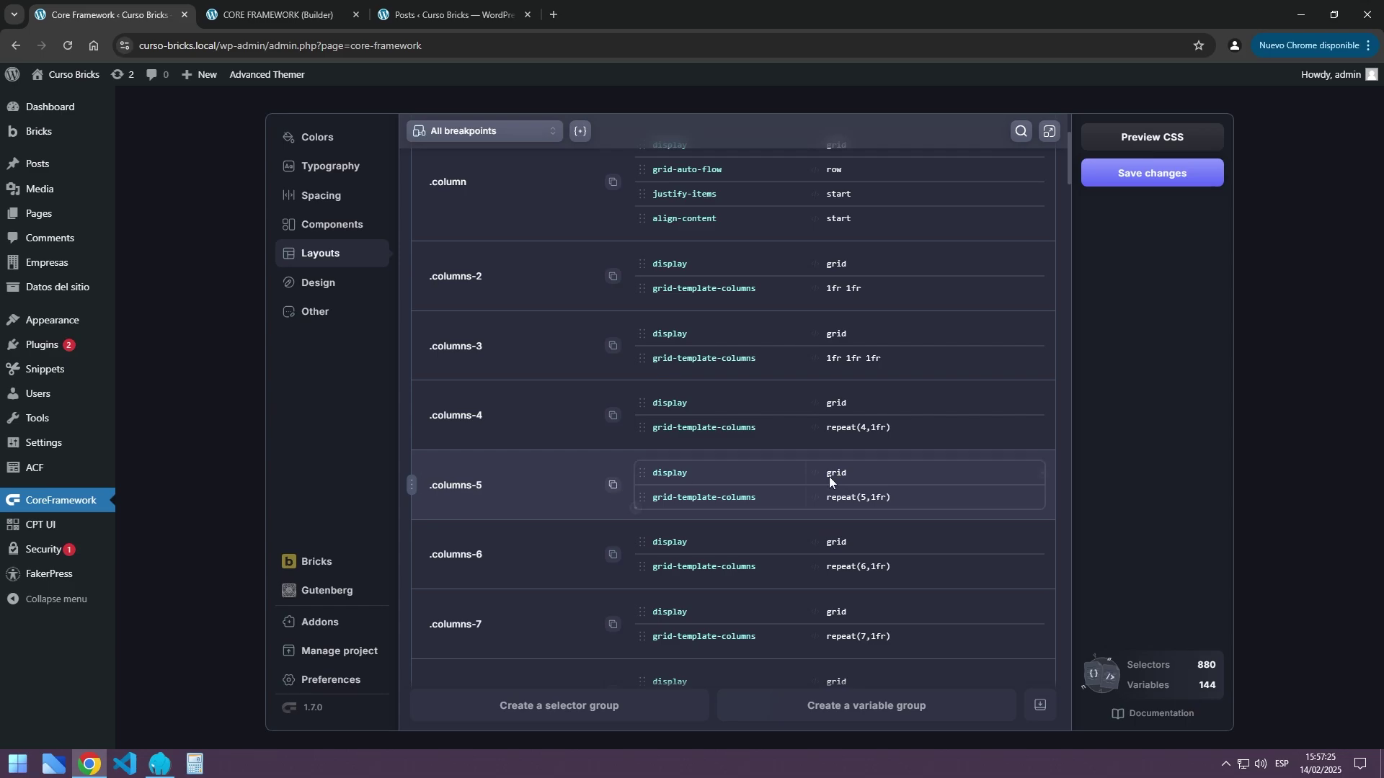
scroll(581, 358, "down", 5)
scroll(581, 351, "down", 3)
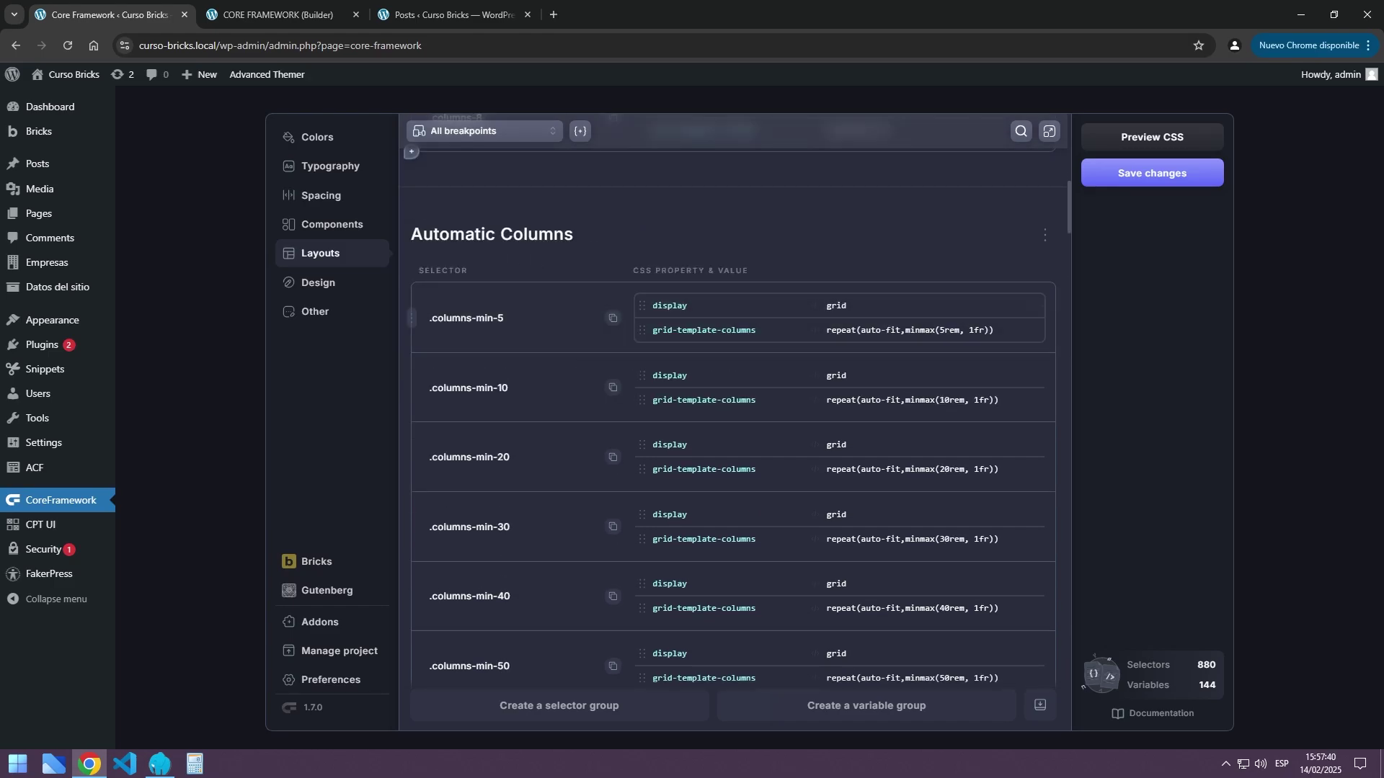
left_click(815, 339)
left_click_drag(812, 314, 1022, 351)
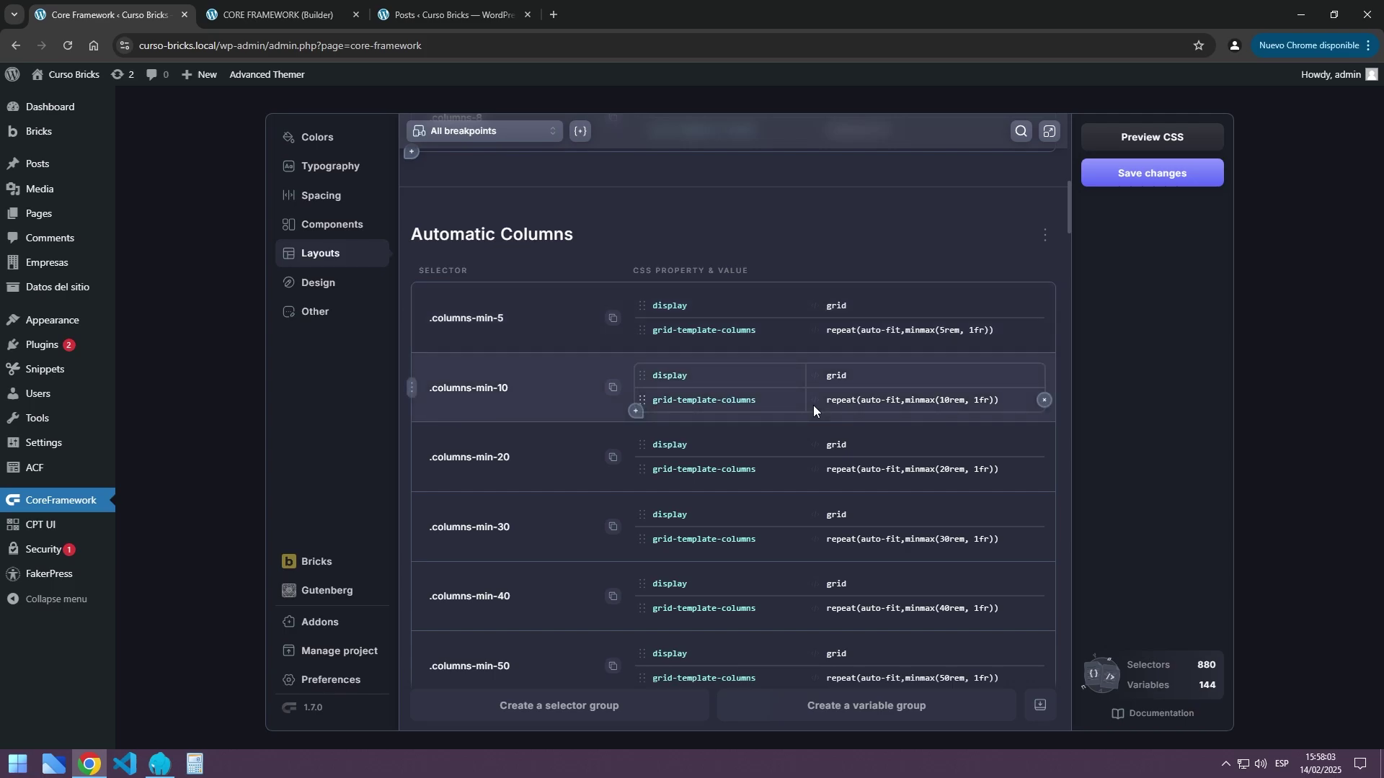
Review the simple flex layout classes and the grid column and row placement classes
scroll(723, 391, "down", 4)
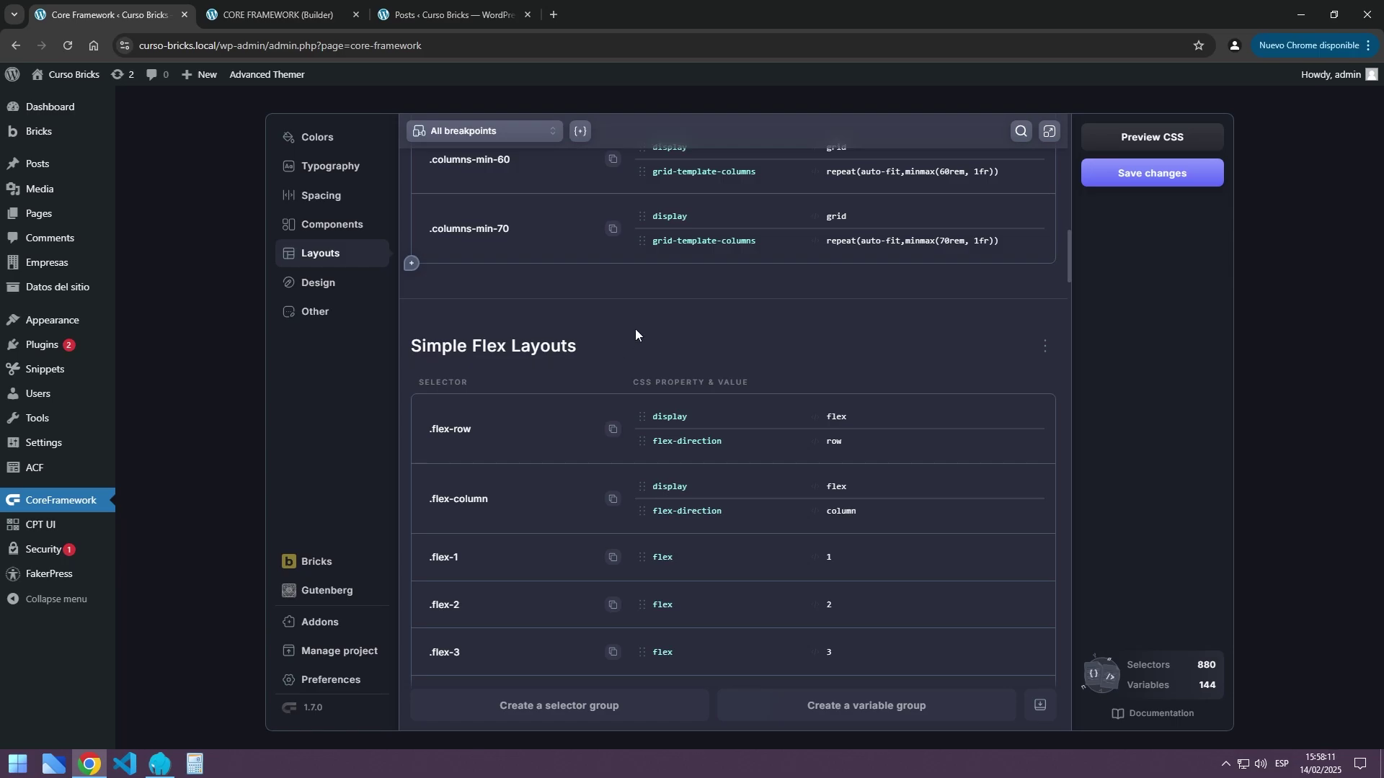
scroll(634, 329, "down", 3)
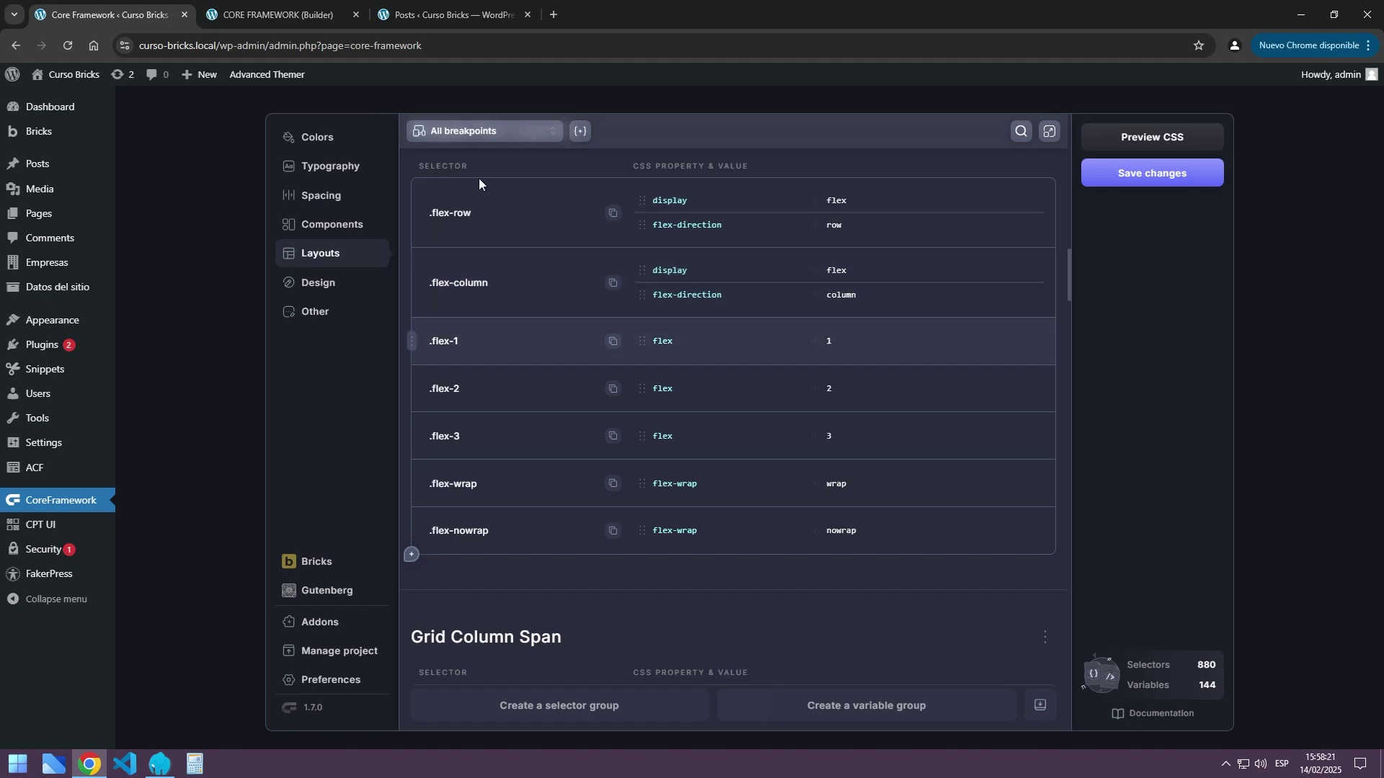
scroll(467, 476, "down", 5)
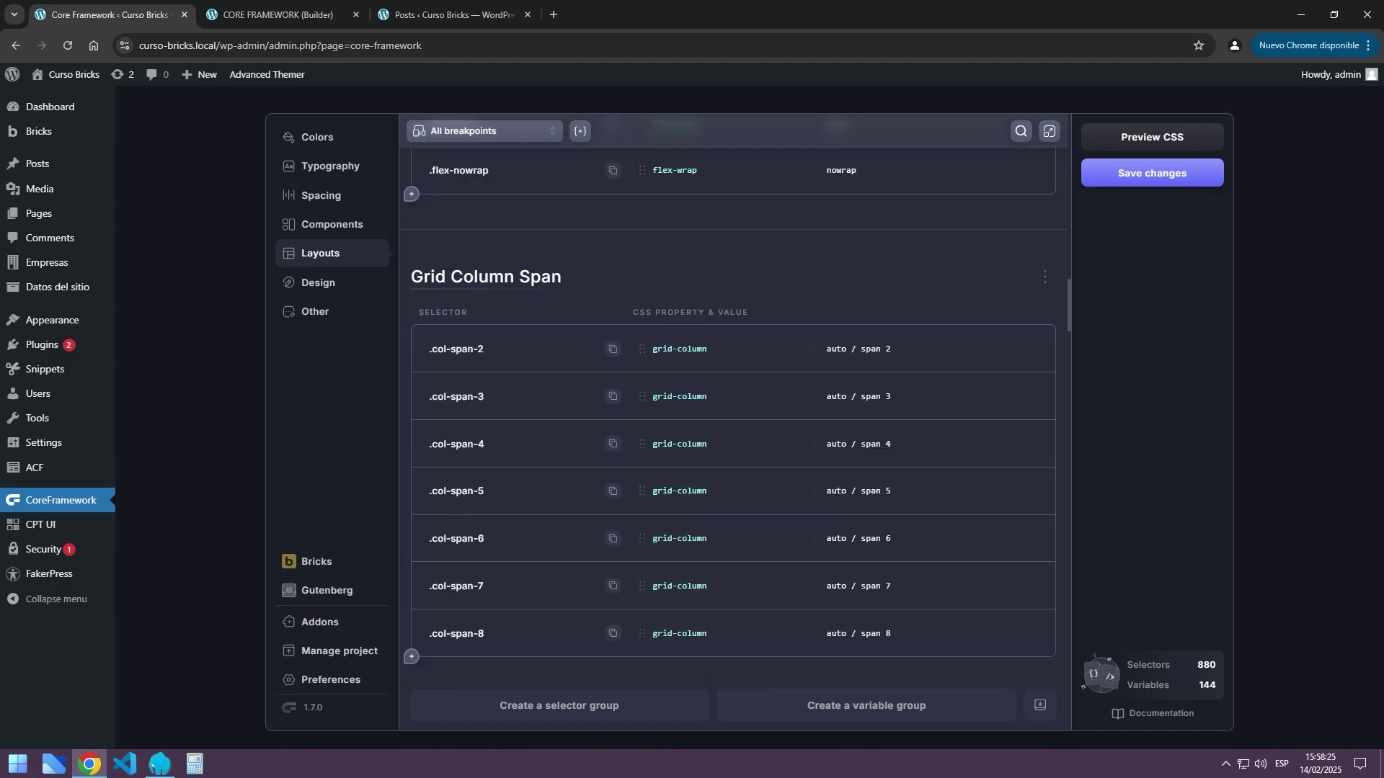
left_click(571, 387)
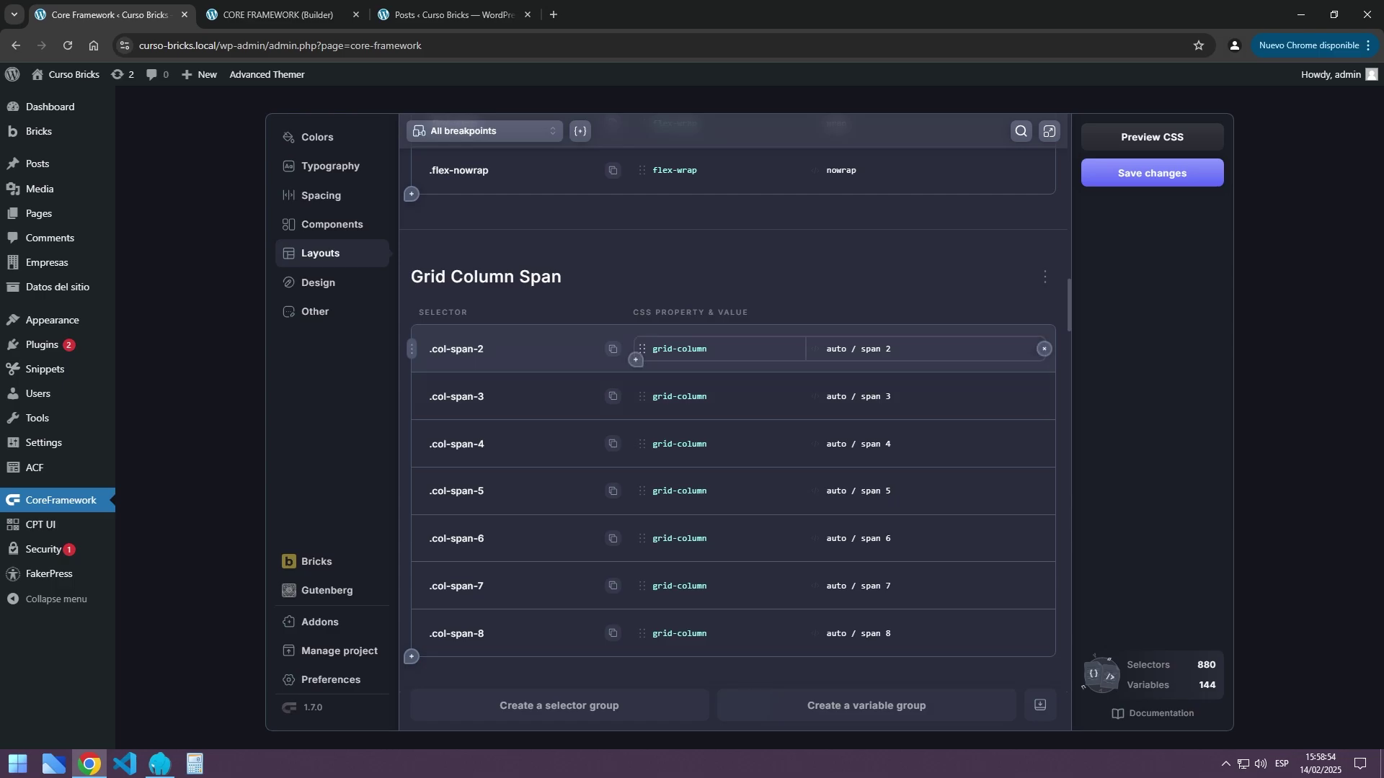
scroll(738, 416, "down", 12)
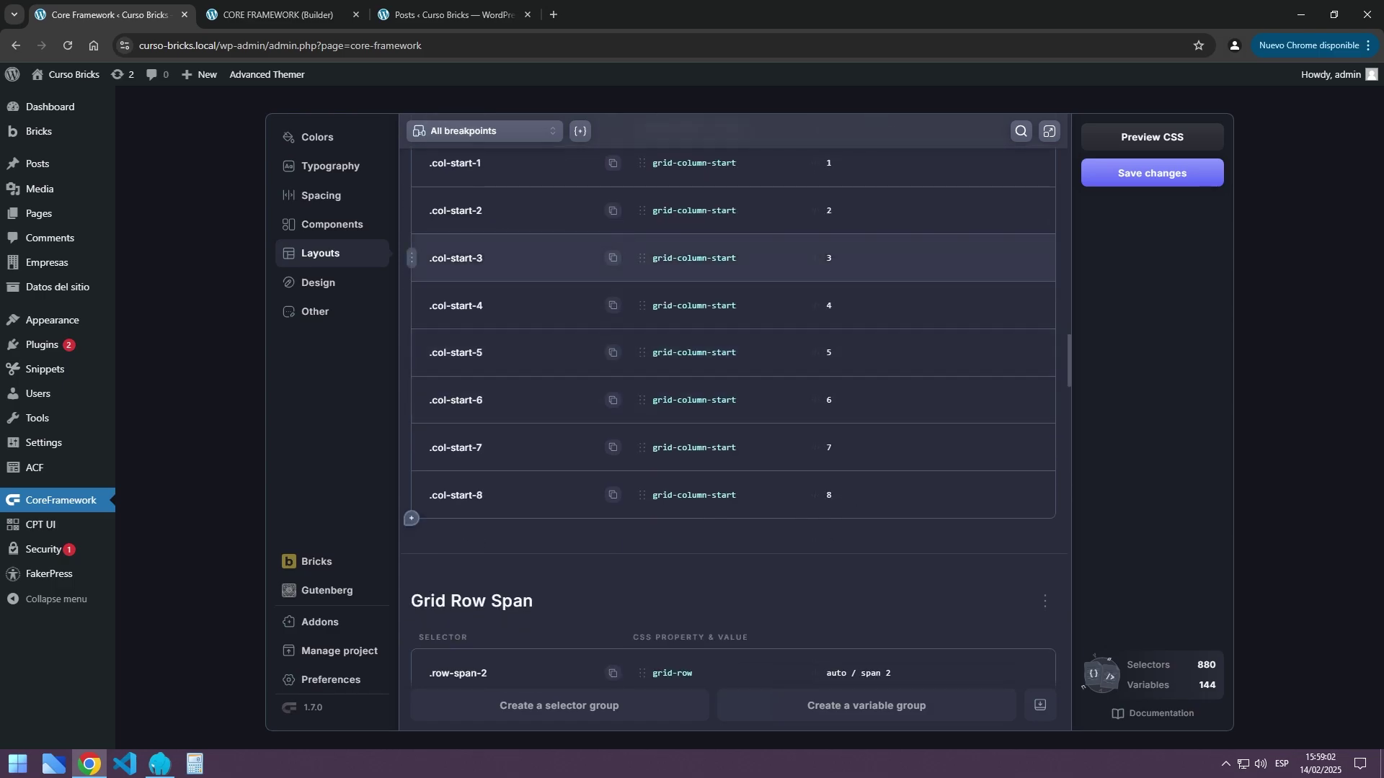
scroll(608, 228, "up", 2)
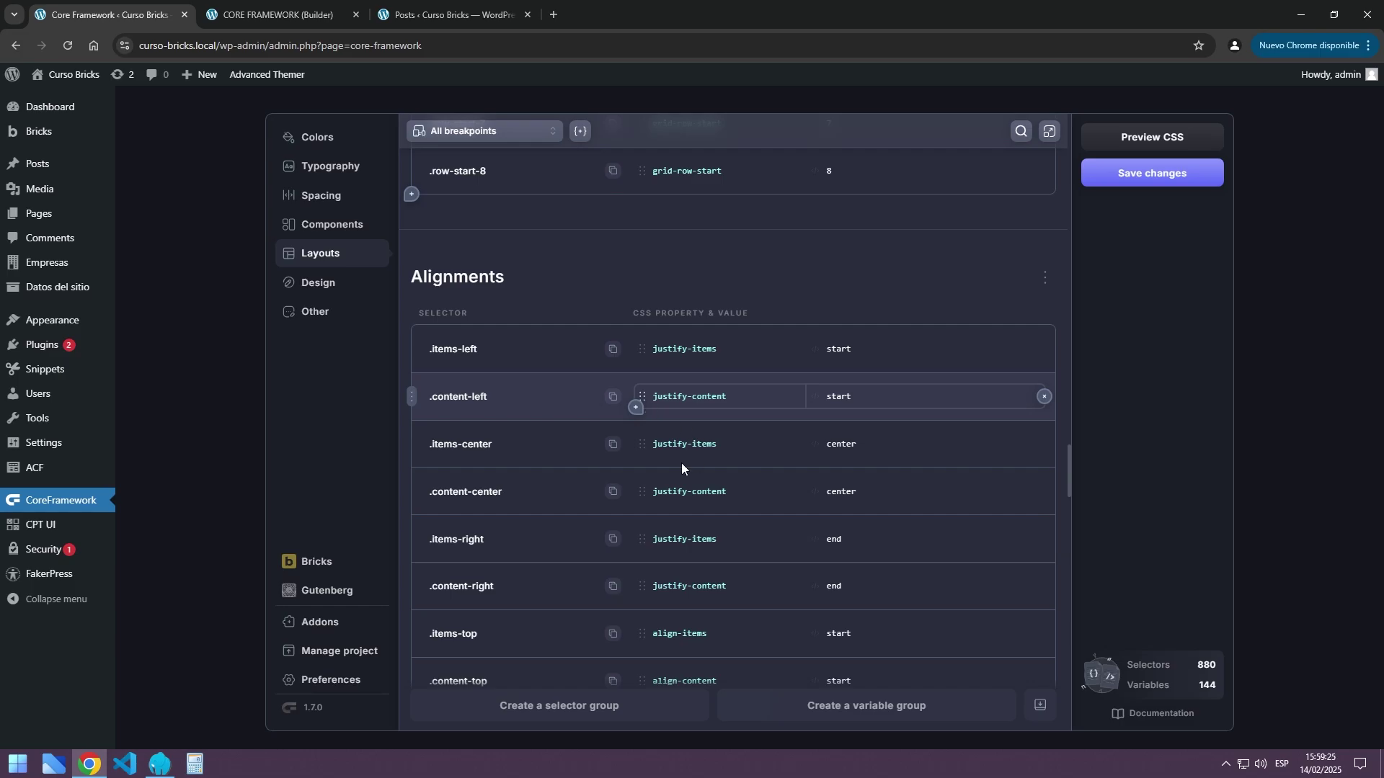
Review the remaining layout classes for alignments, self alignments, dimensions and max width
scroll(724, 470, "down", 10)
scroll(698, 421, "down", 2)
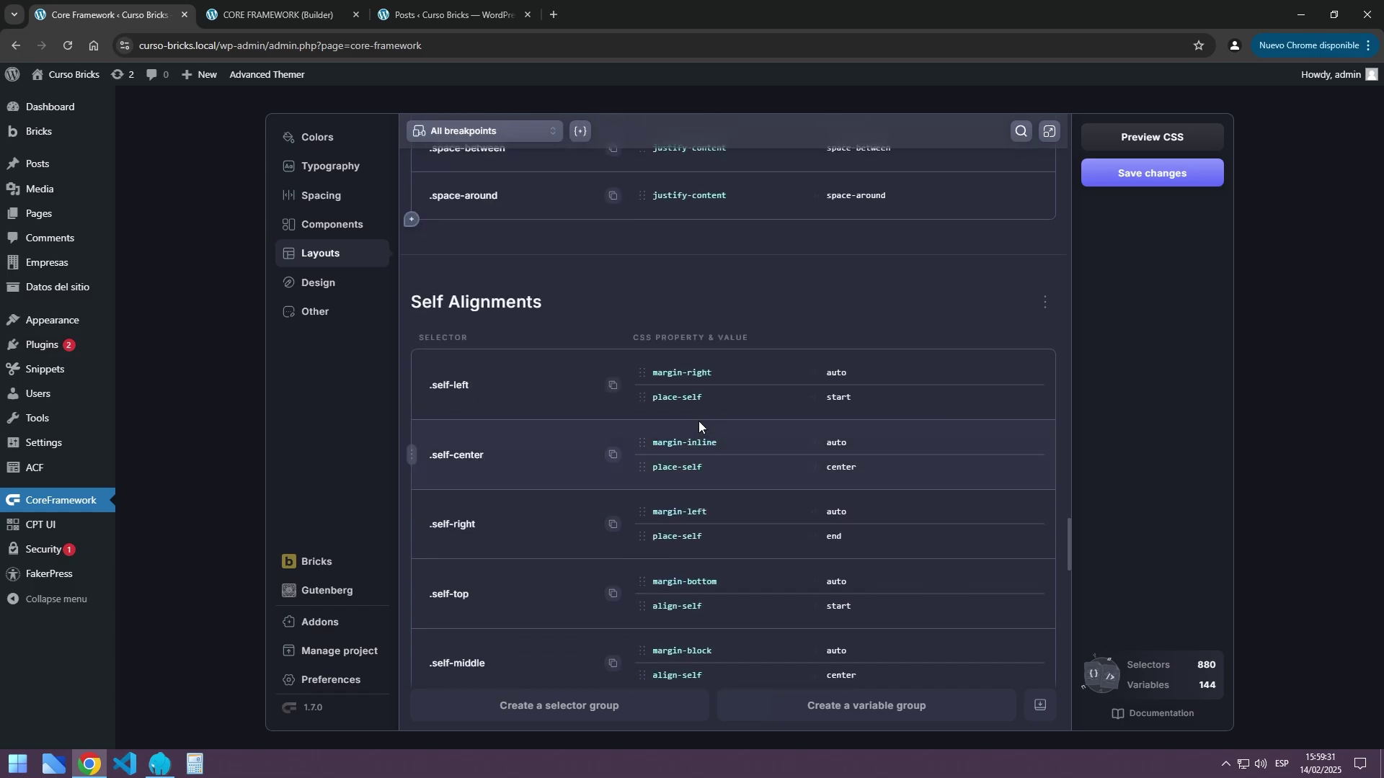
scroll(668, 411, "down", 7)
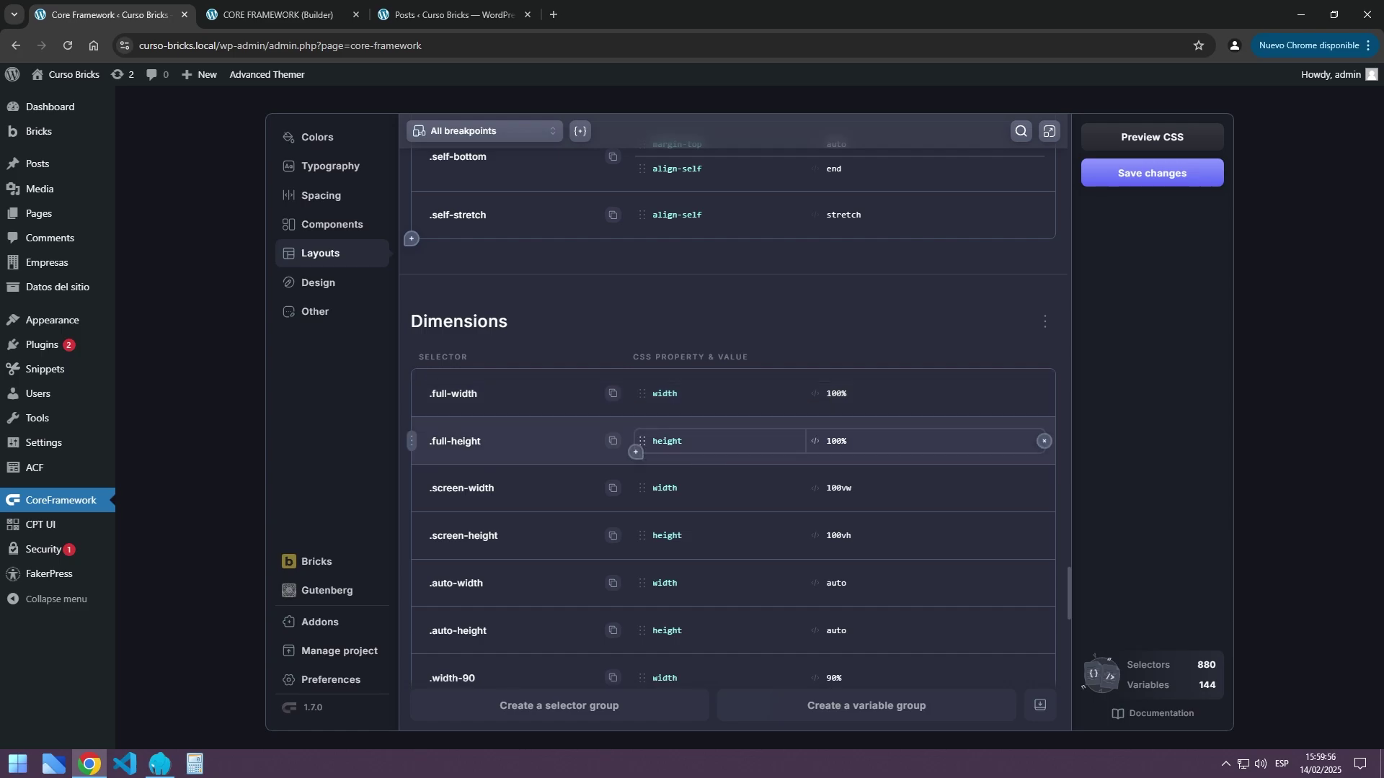
scroll(507, 504, "down", 3)
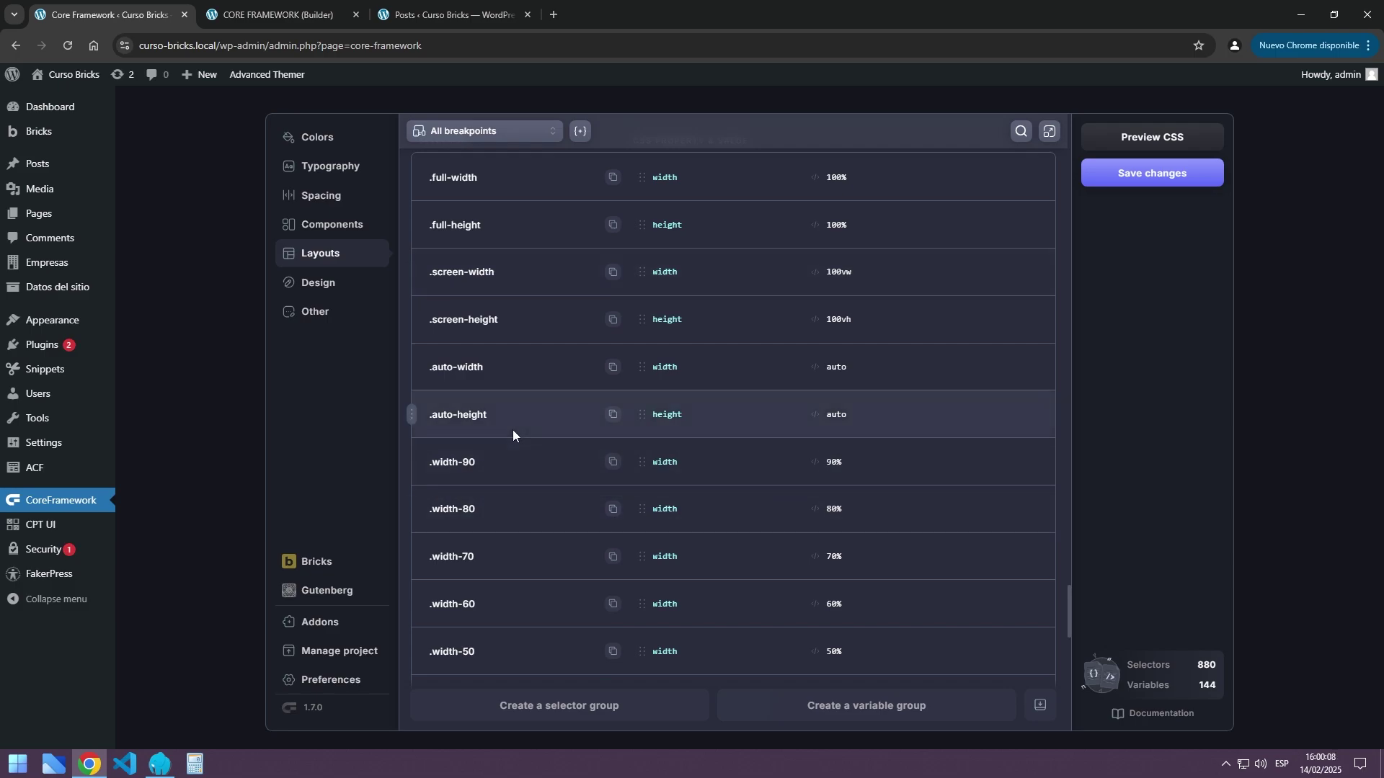
scroll(512, 429, "down", 5)
scroll(512, 429, "down", 6)
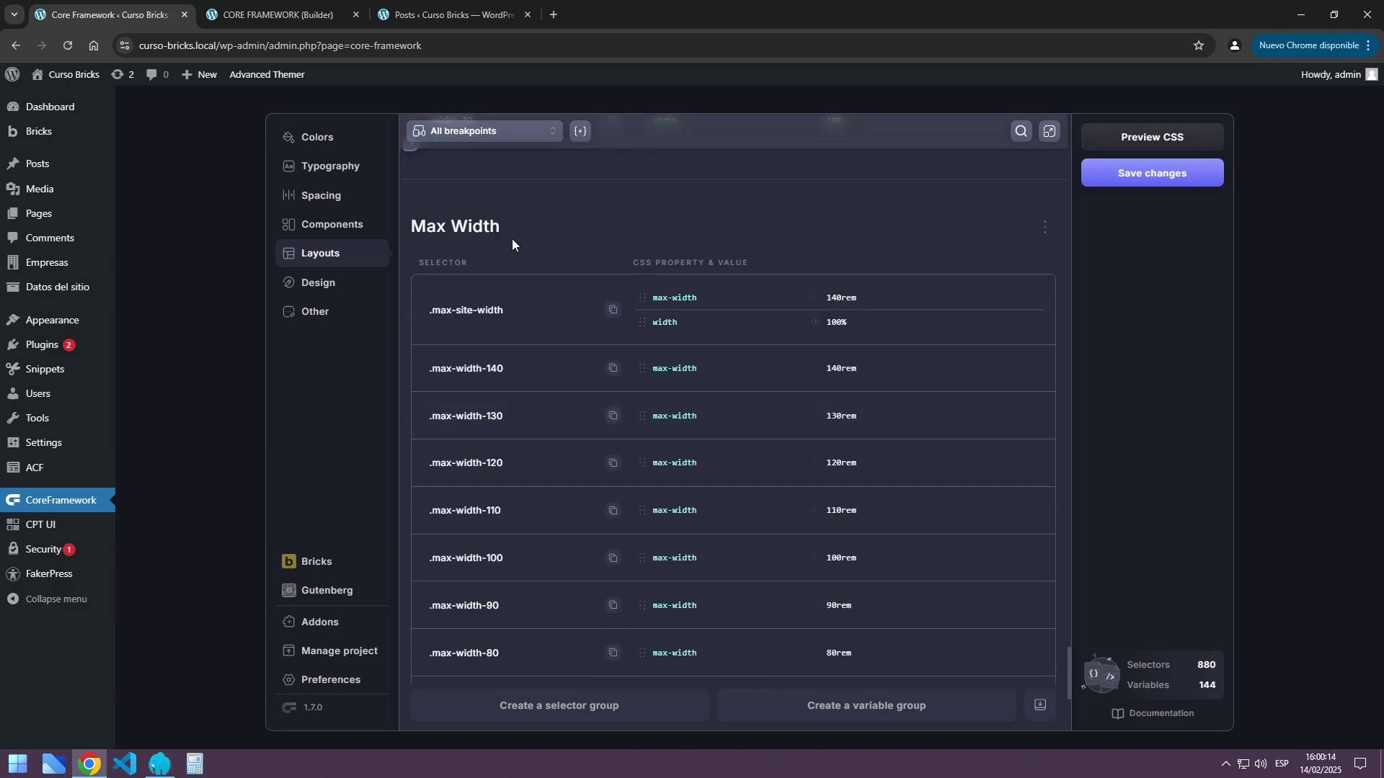
scroll(539, 283, "down", 5)
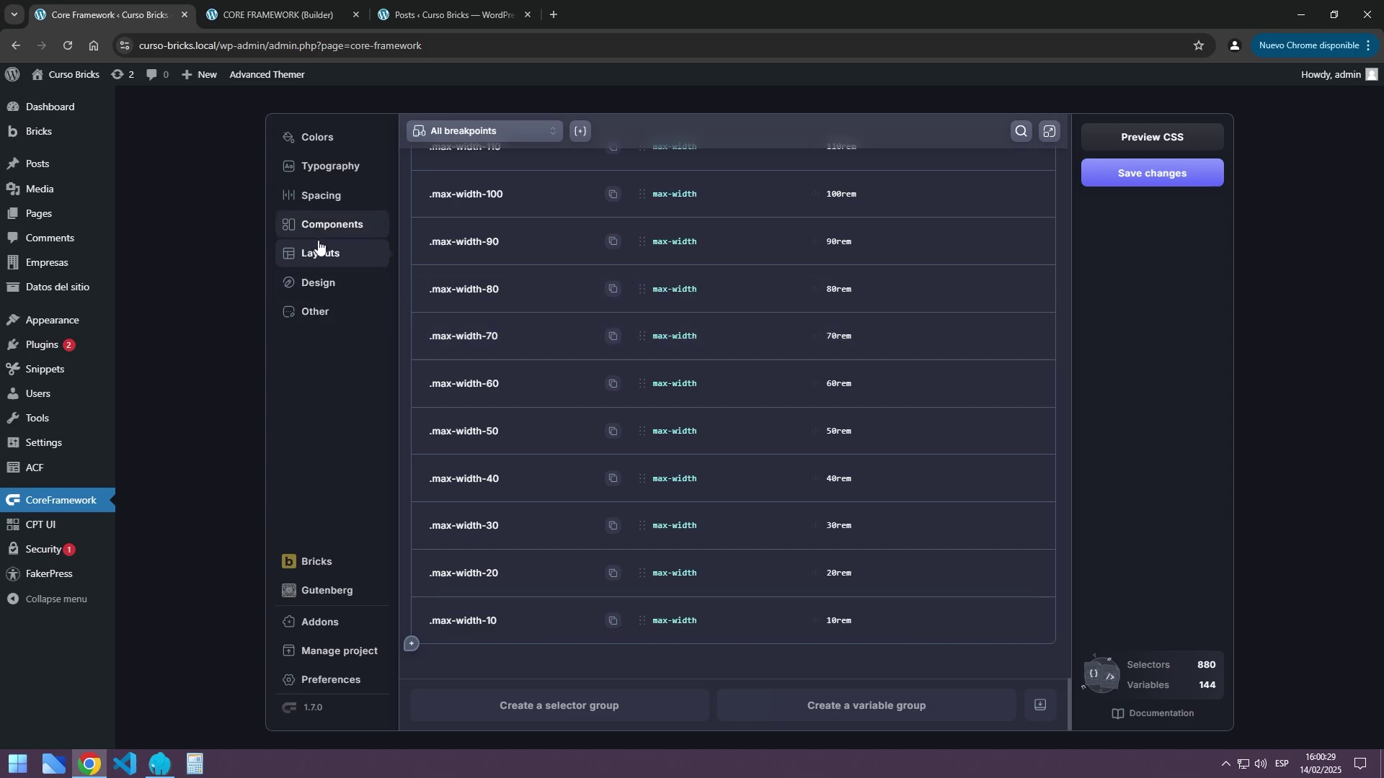
Examine the border radius variables in the design settings and compare them with the matching radius classes
left_click(318, 284)
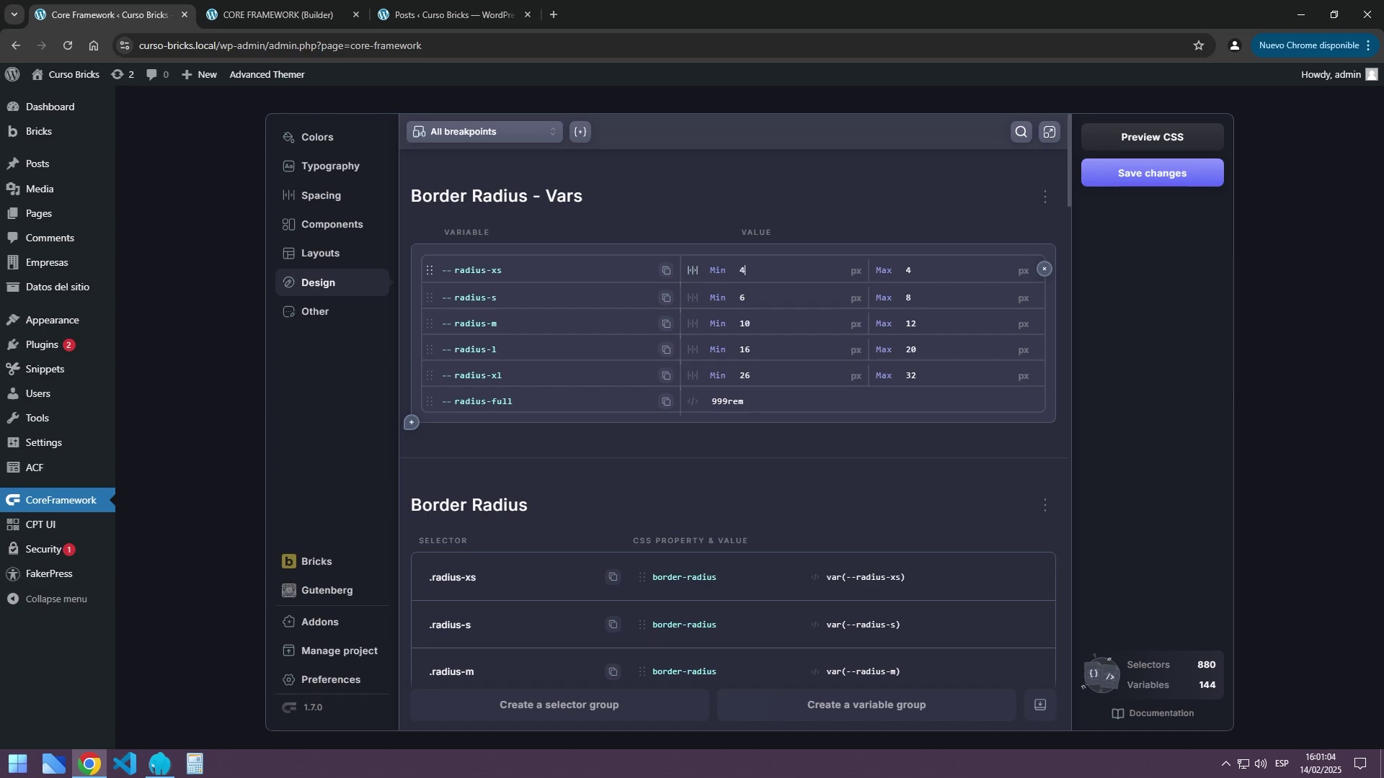
scroll(832, 282, "down", 4)
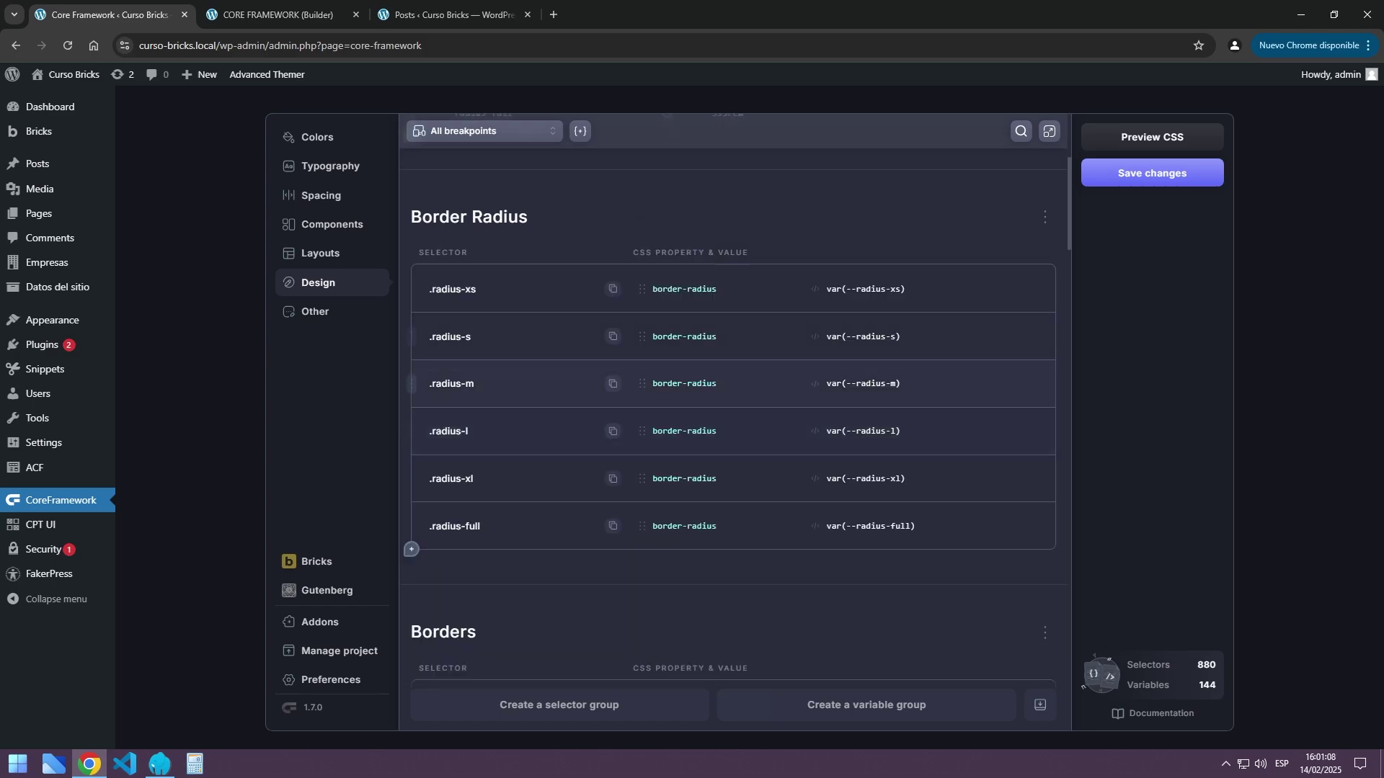
scroll(547, 241, "up", 4)
scroll(548, 241, "down", 3)
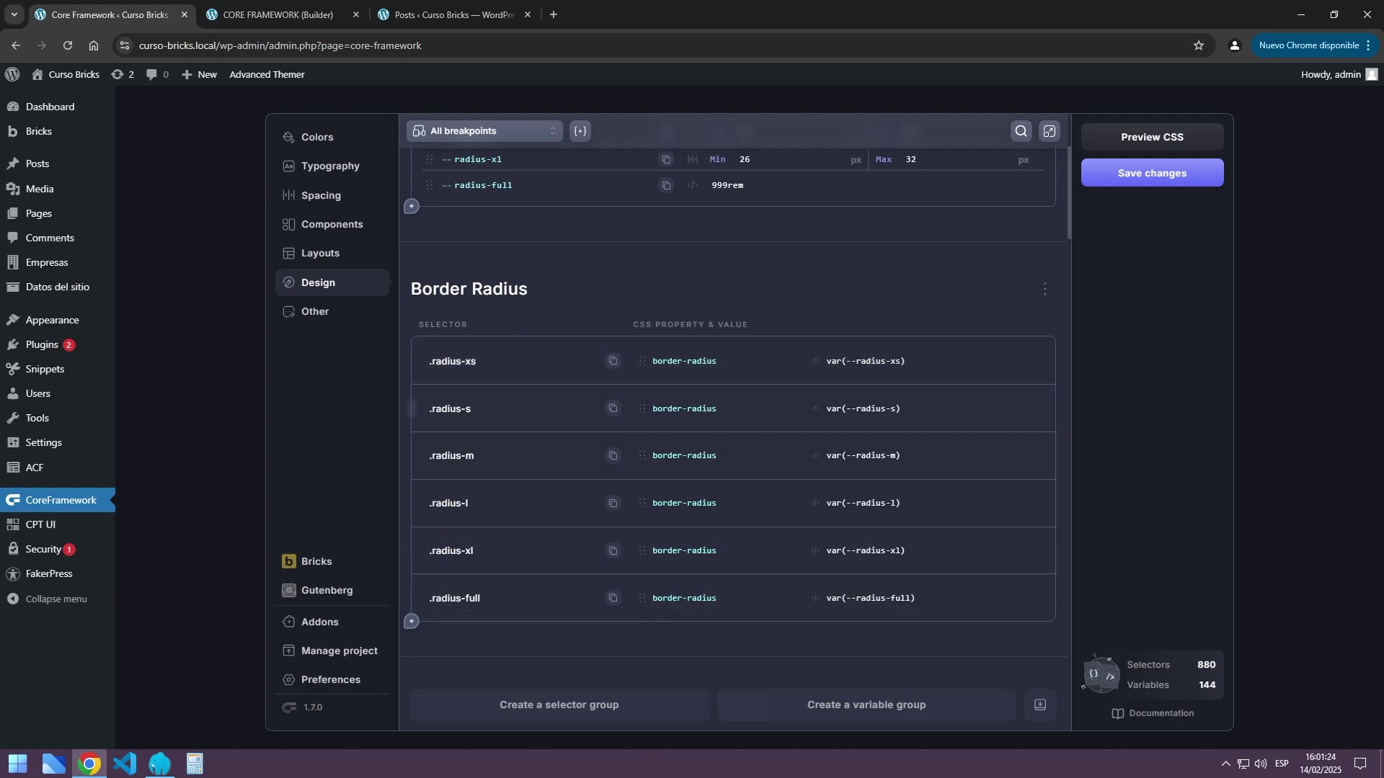
scroll(732, 361, "up", 3)
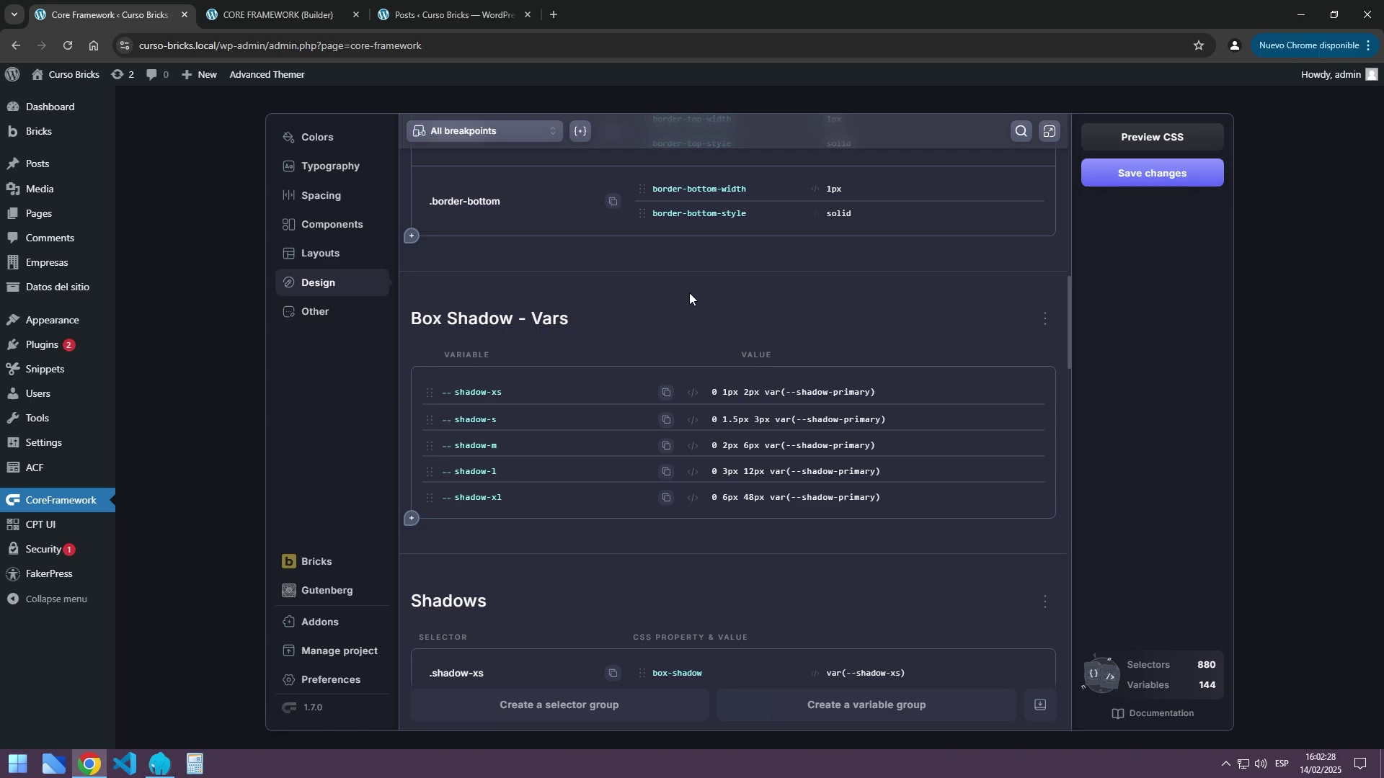
Review the design classes from box shadows and opacity through aspect ratios, image fit, backdrop blur, filters and transforms
scroll(689, 292, "down", 5)
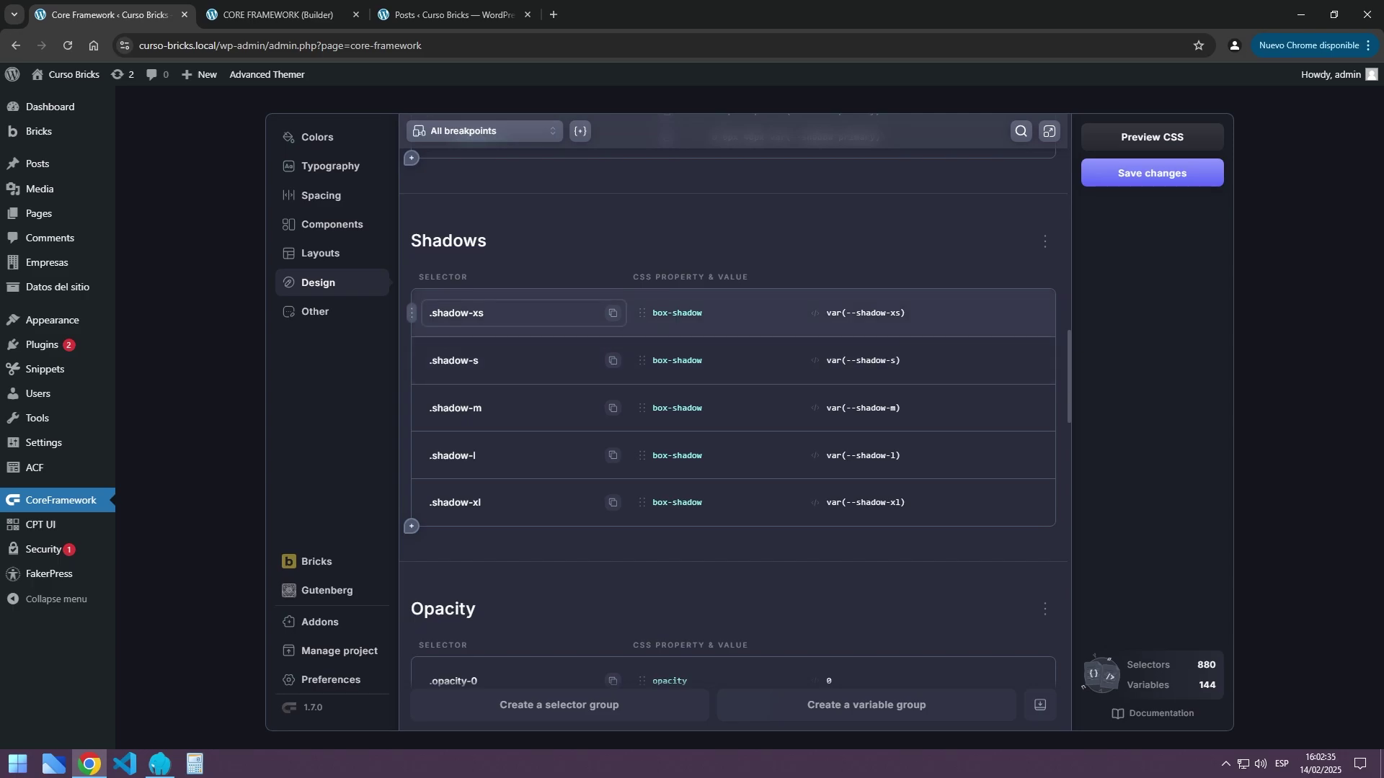
scroll(504, 317, "down", 5)
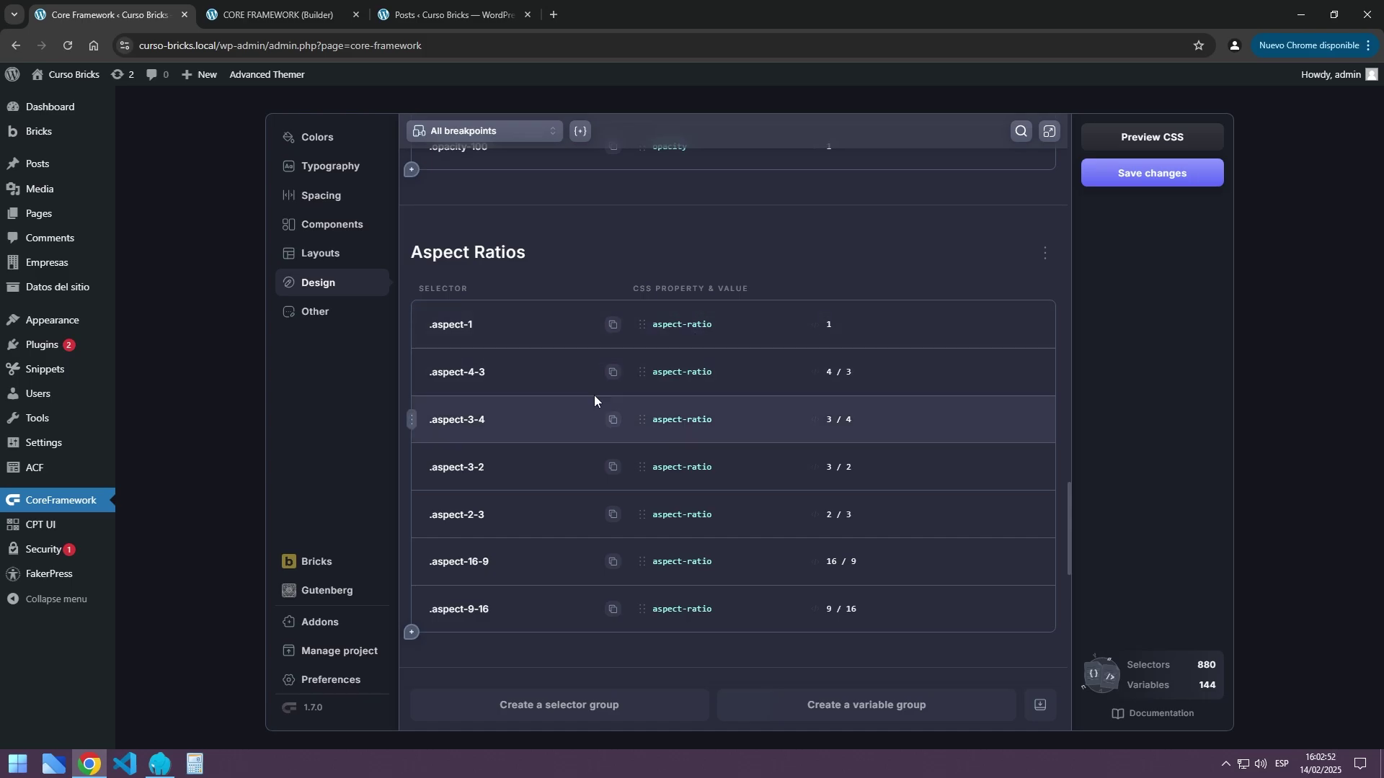
scroll(594, 401, "down", 6)
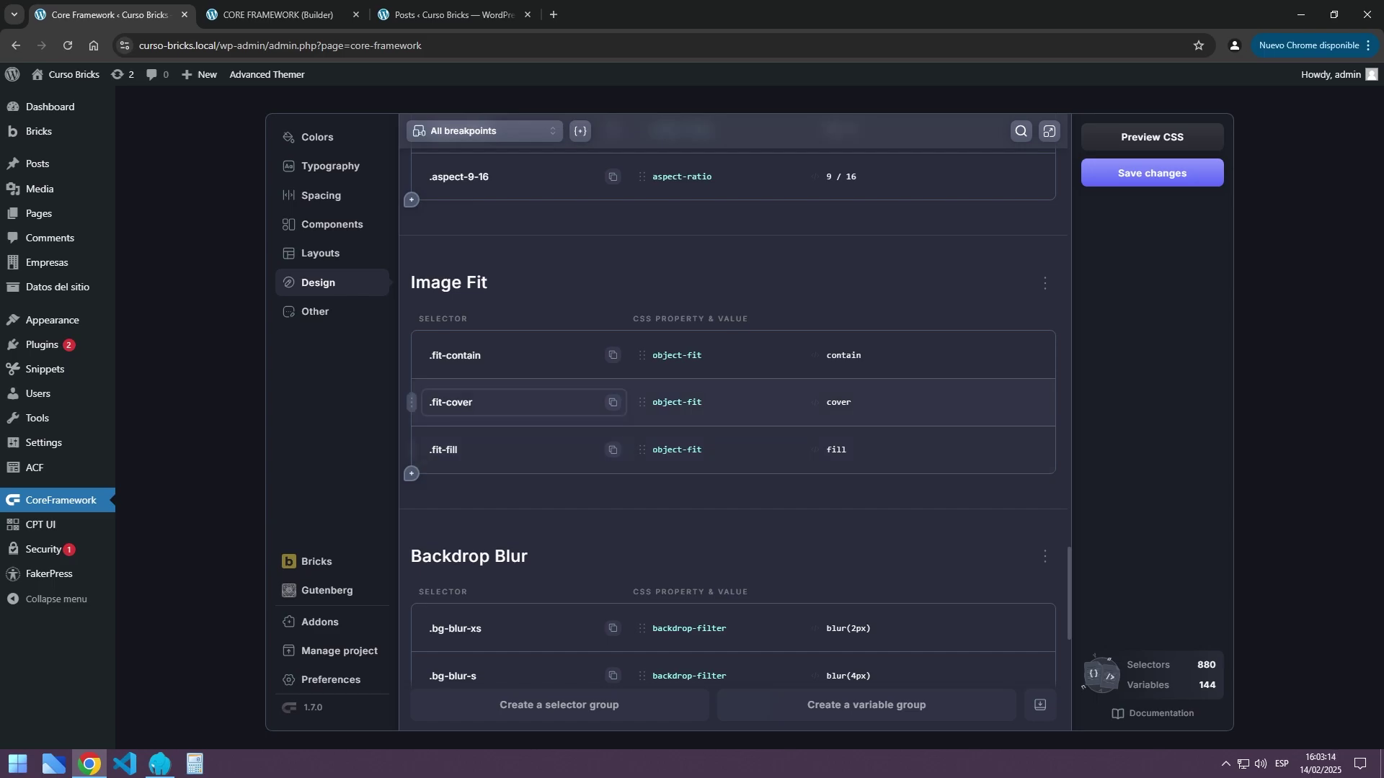
scroll(526, 432, "down", 4)
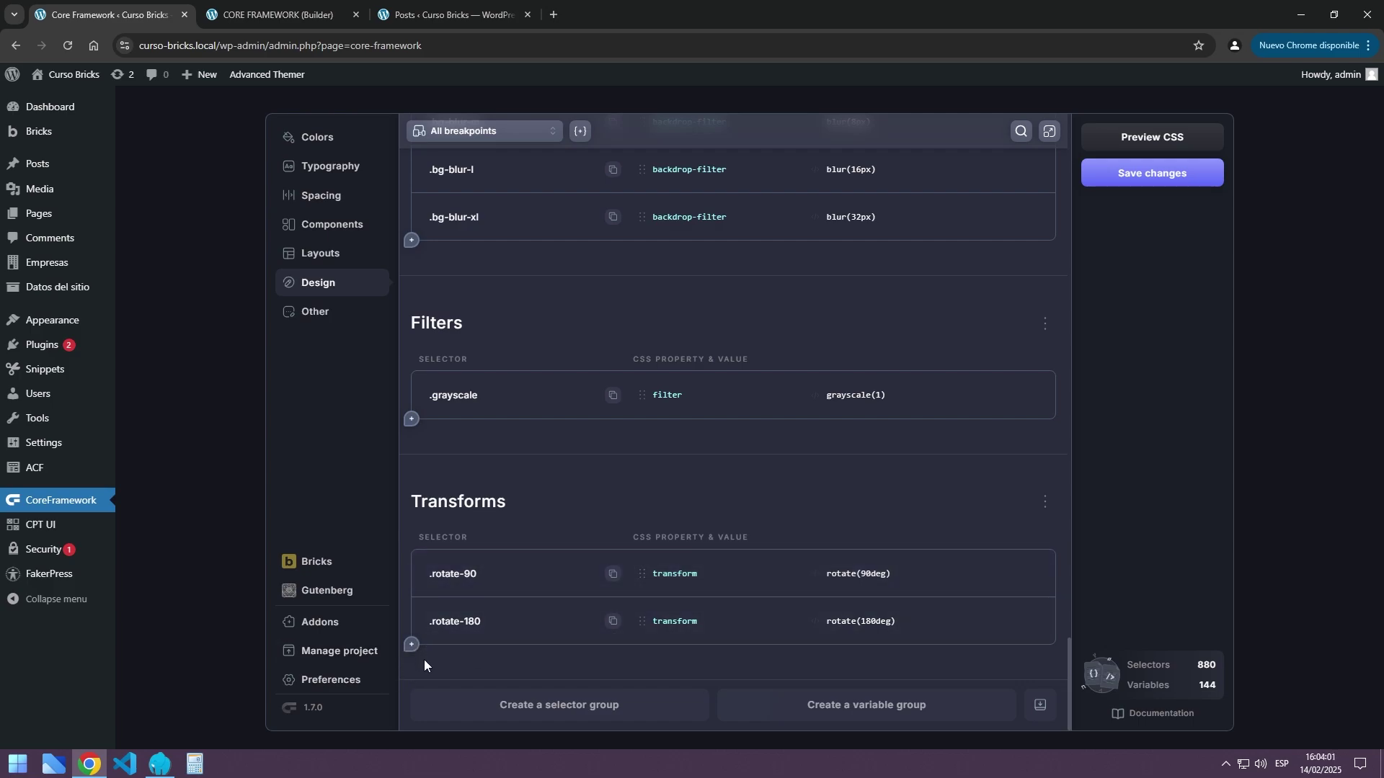
Review the other helper classes for utilities, positioning, cursors and z-index
left_click(308, 317)
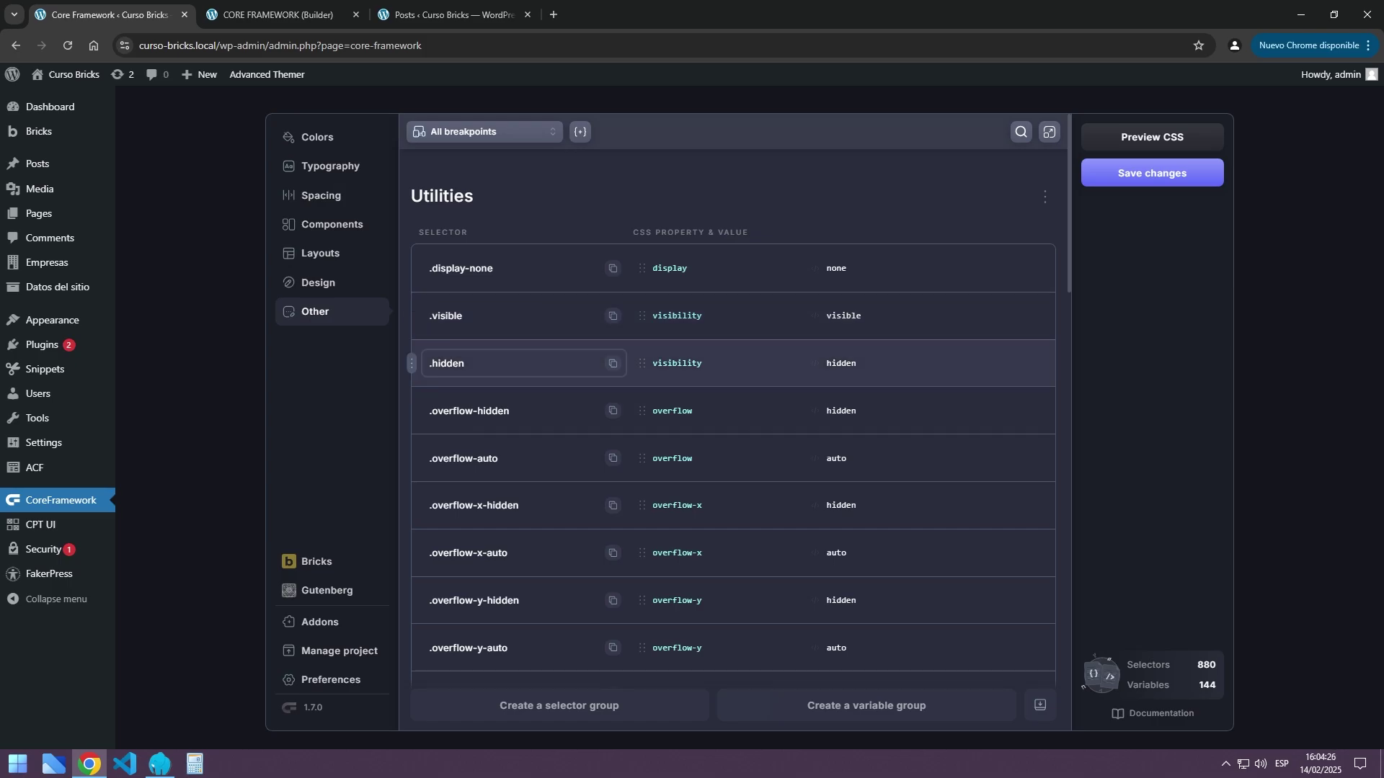
scroll(557, 399, "down", 6)
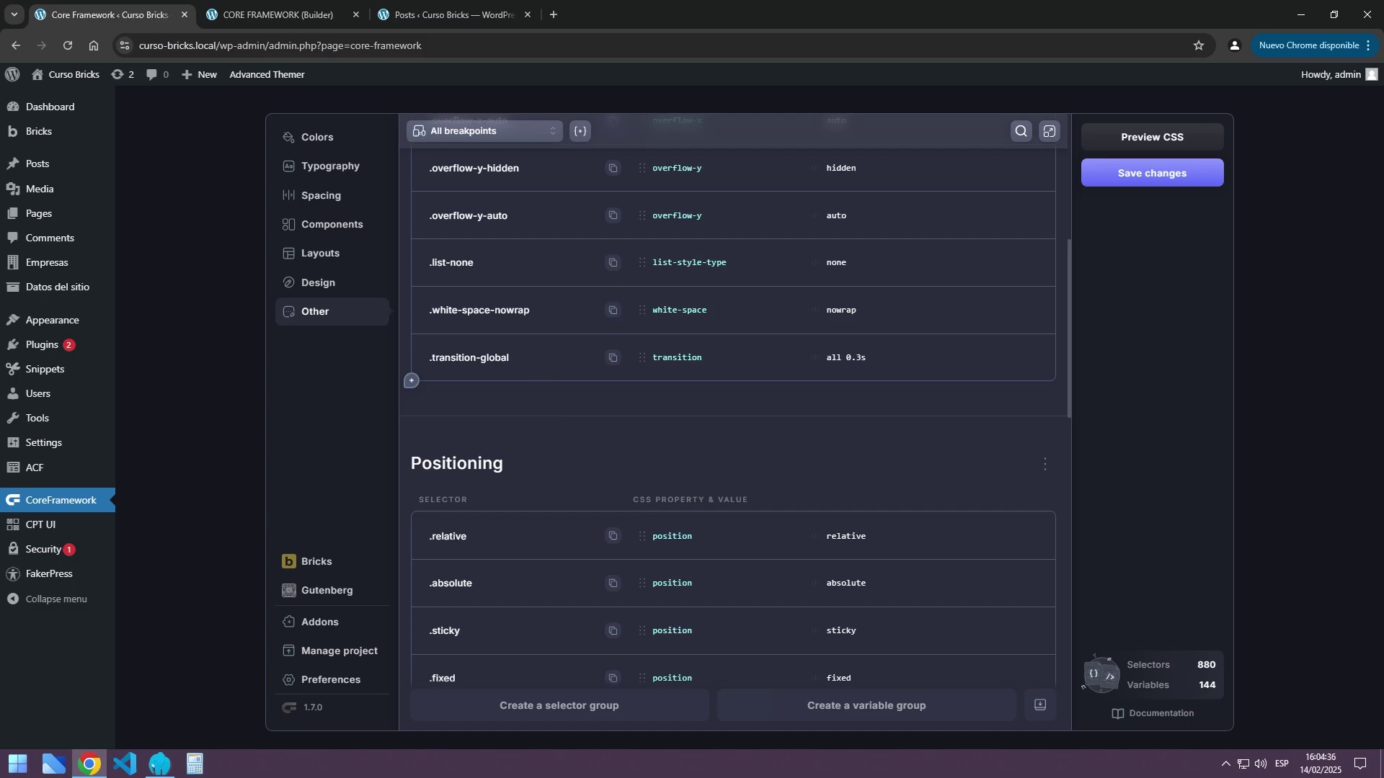
scroll(541, 390, "down", 3)
scroll(541, 391, "down", 1)
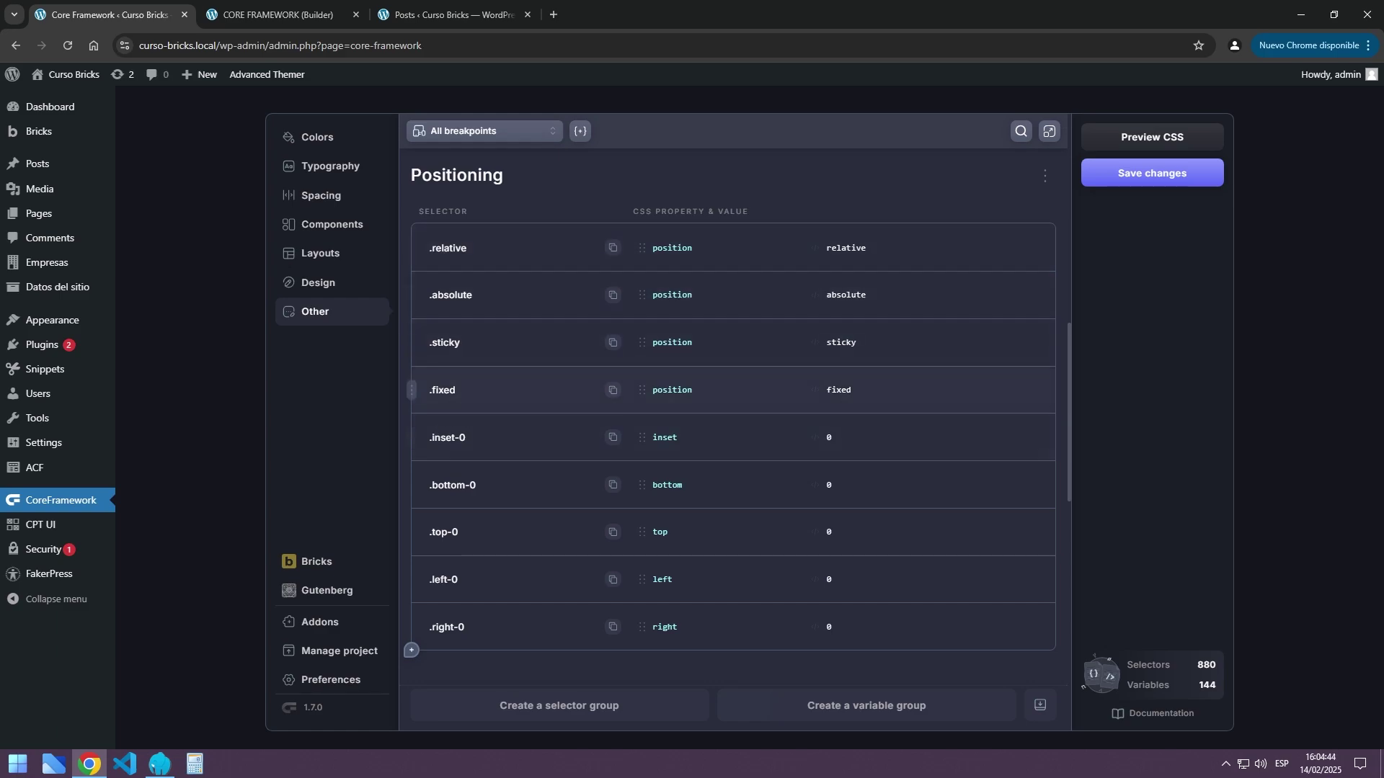
scroll(473, 561, "down", 5)
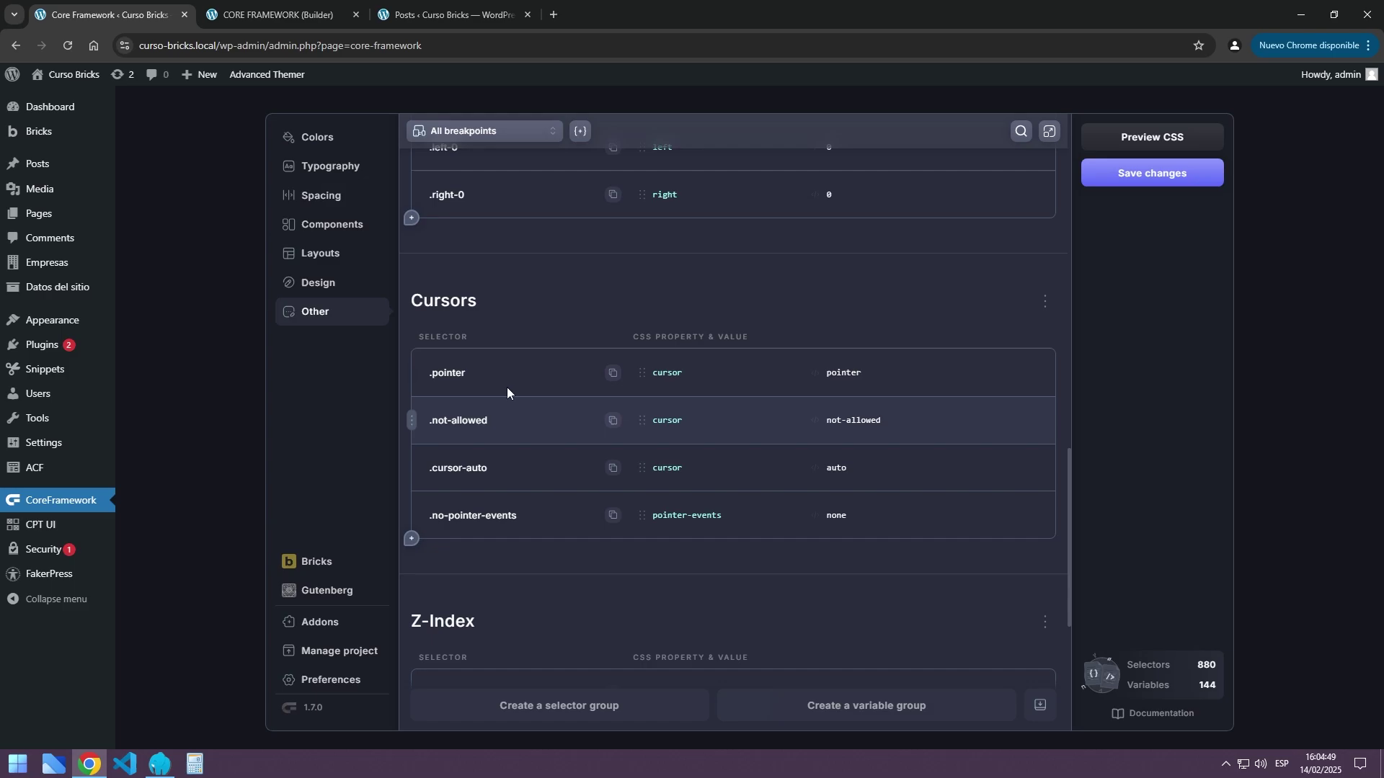
scroll(509, 392, "down", 1)
scroll(519, 346, "down", 5)
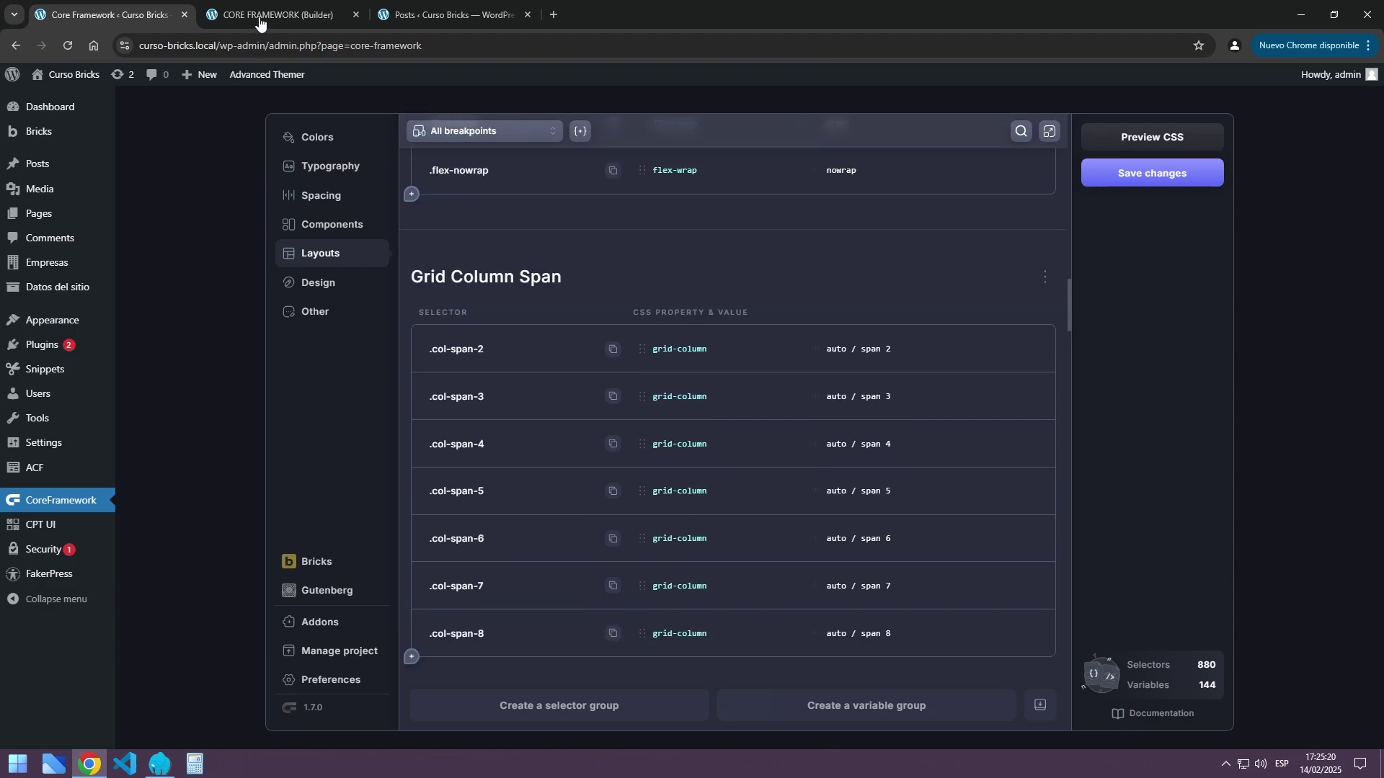
Switch to the CORE FRAMEWORK page in the Bricks builder and open Theme Styles, leaving new style creation cancelled
left_click(253, 17)
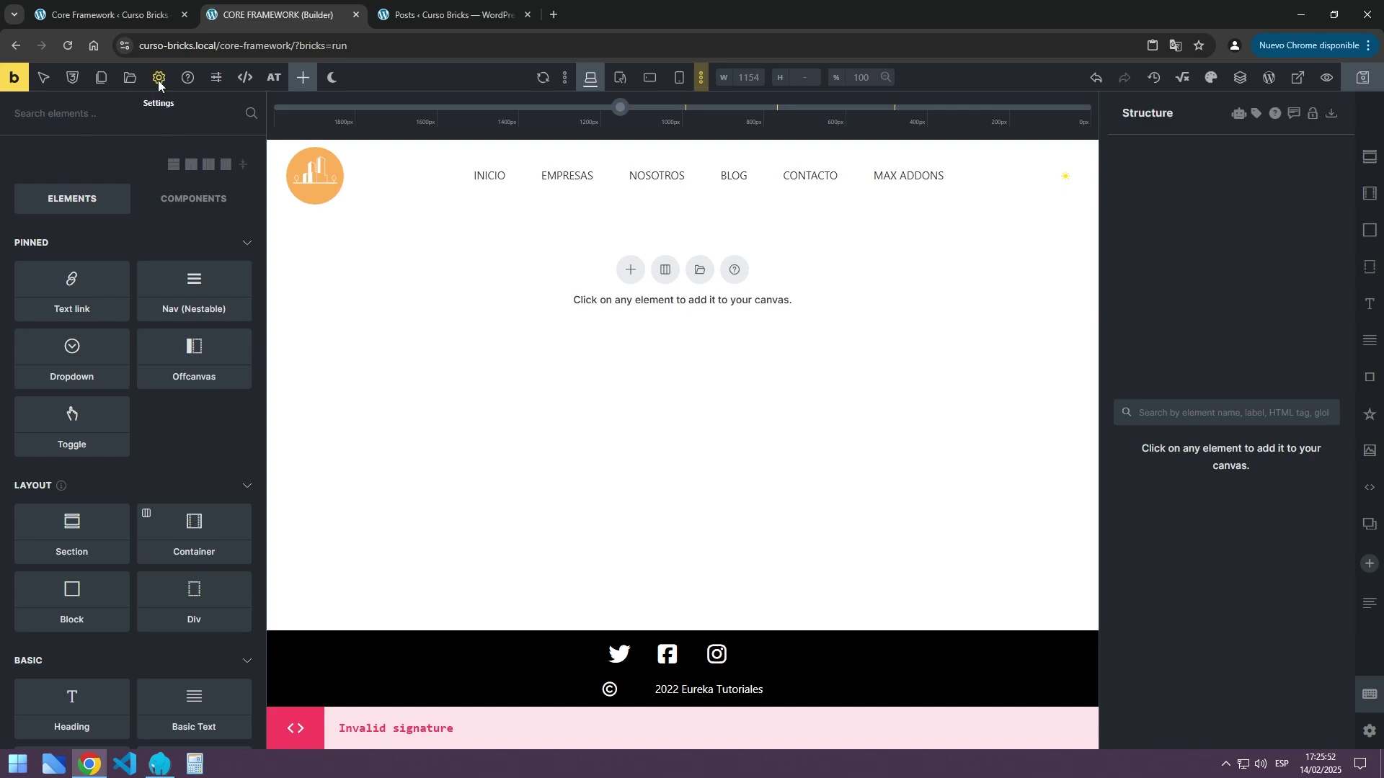
left_click(159, 81)
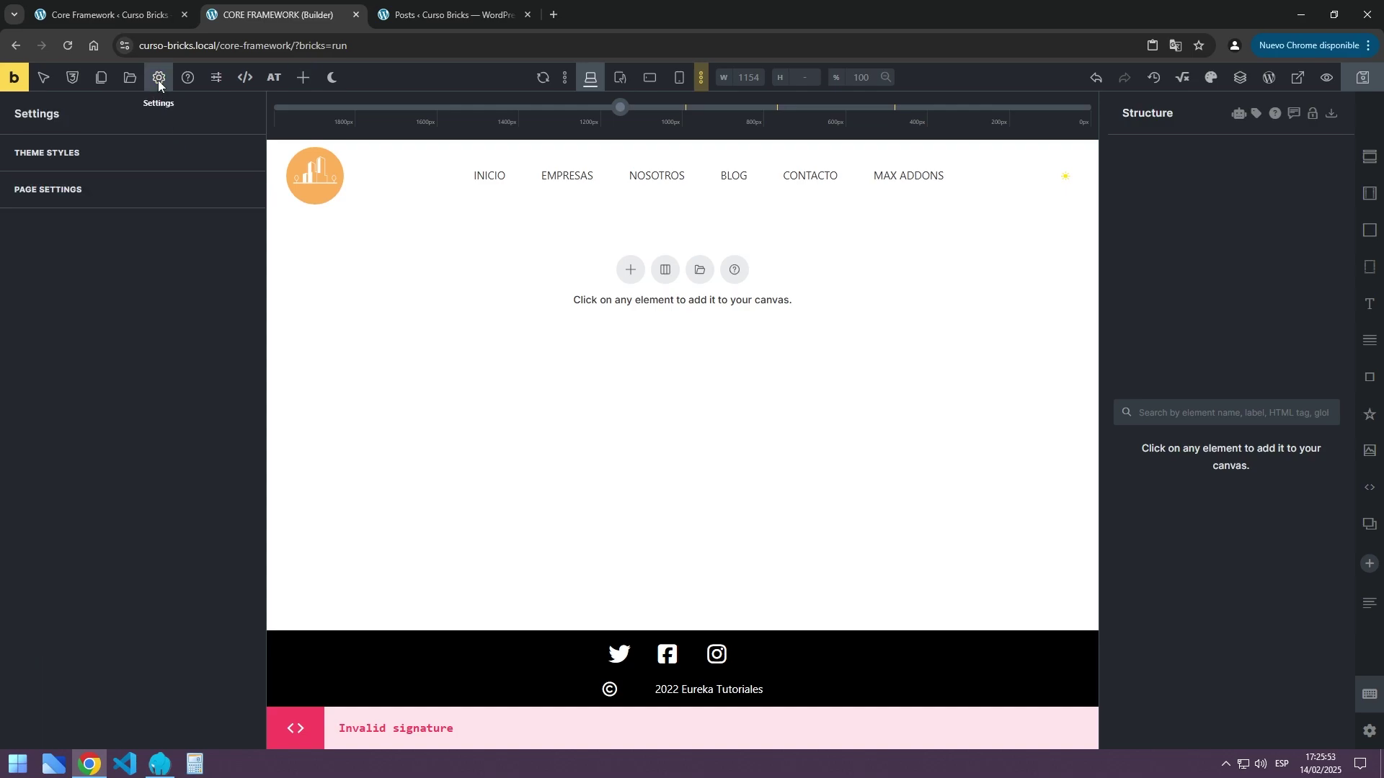
left_click(75, 152)
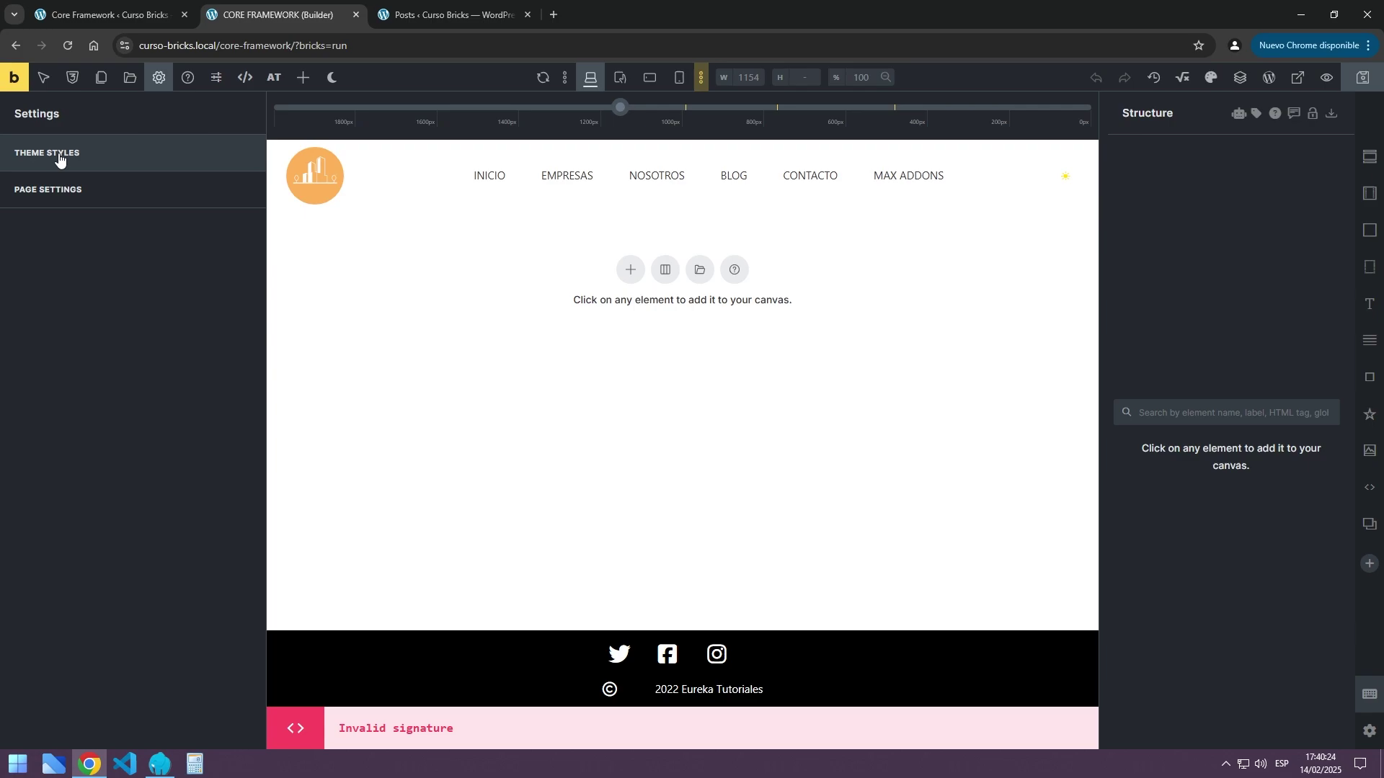
left_click(59, 153)
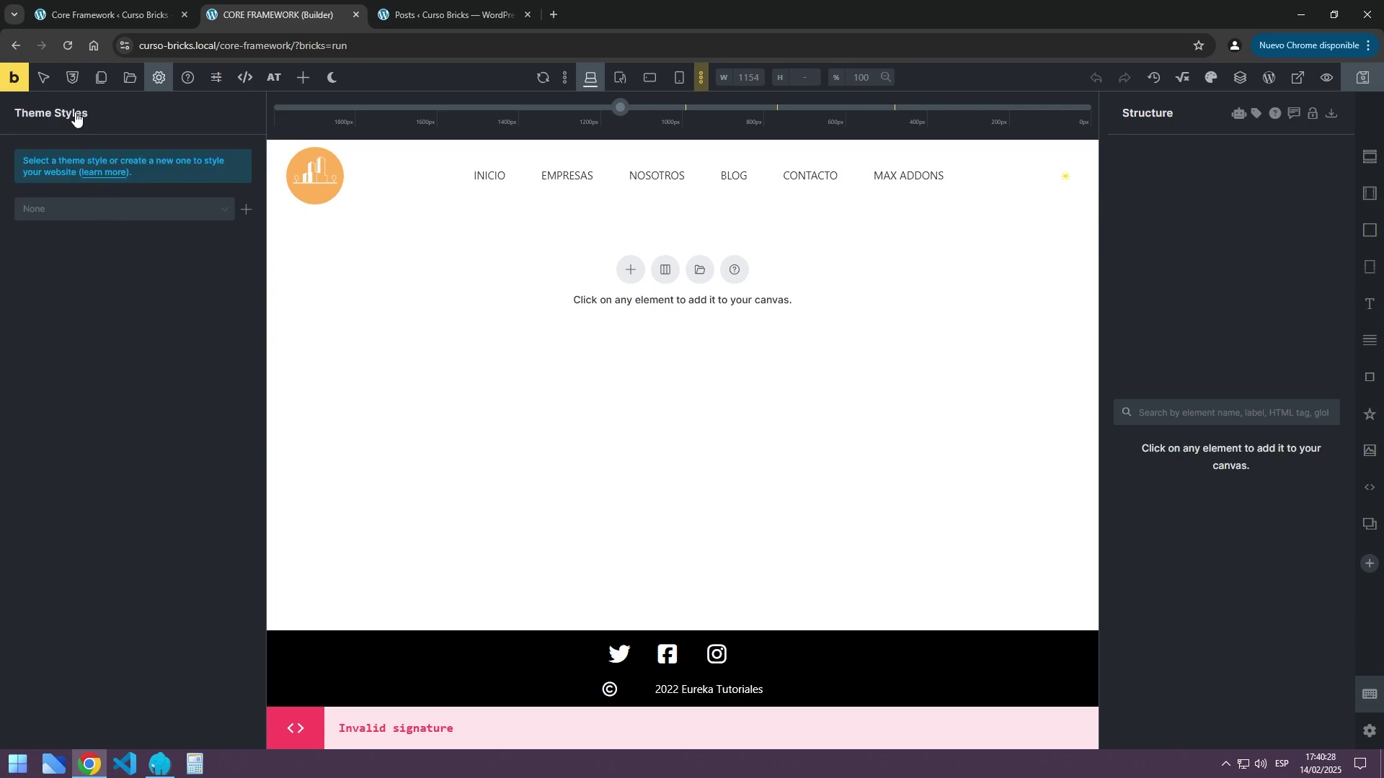
left_click(245, 215)
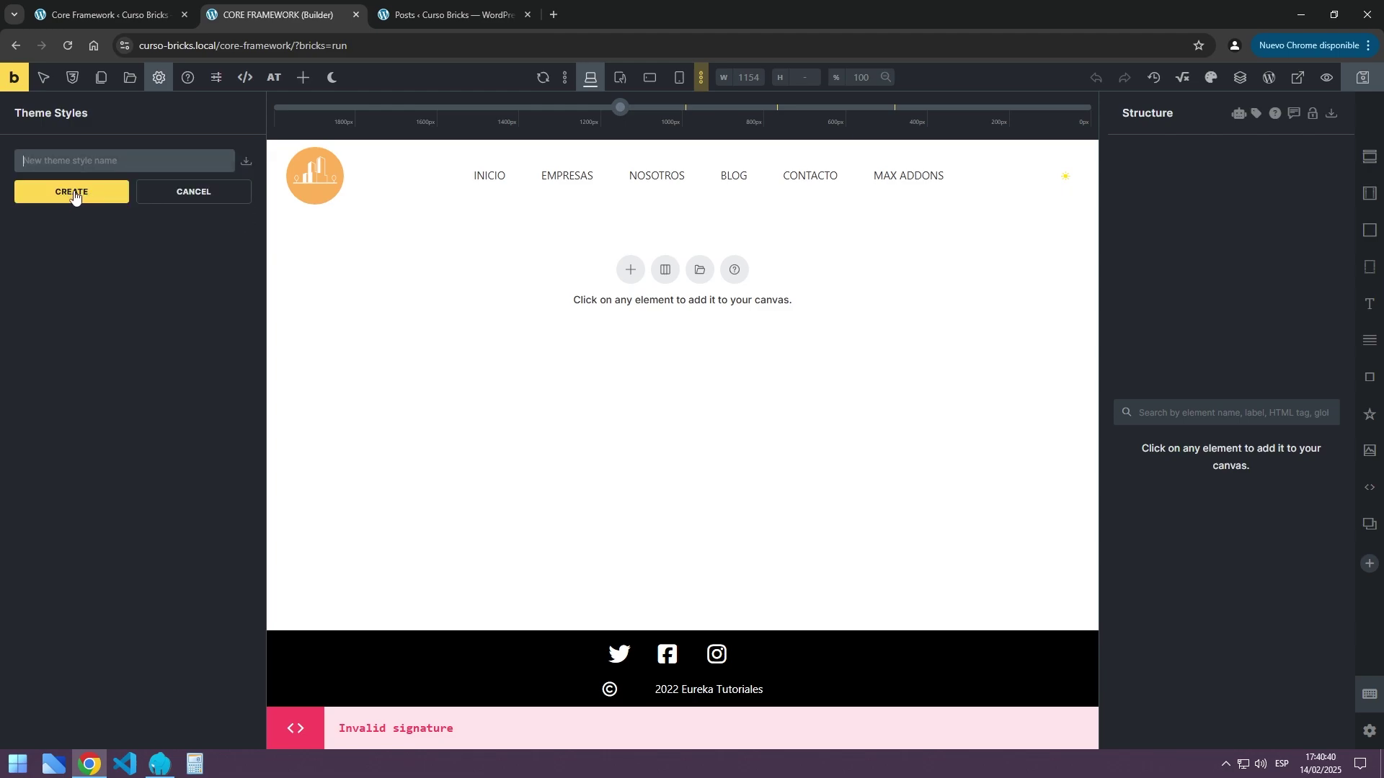
left_click(188, 193)
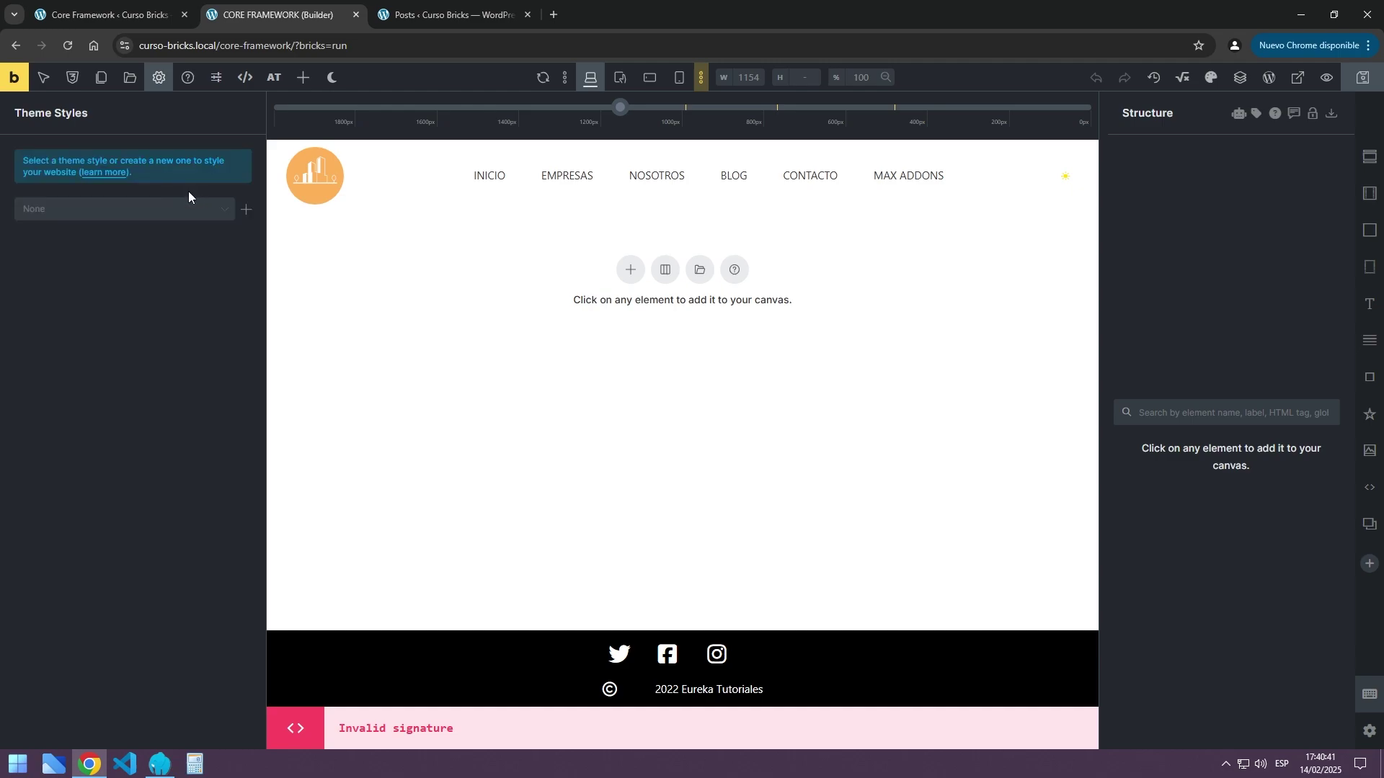
Select the Brixies theme CF theme style and review its Entire website condition and the other available condition types
left_click(101, 210)
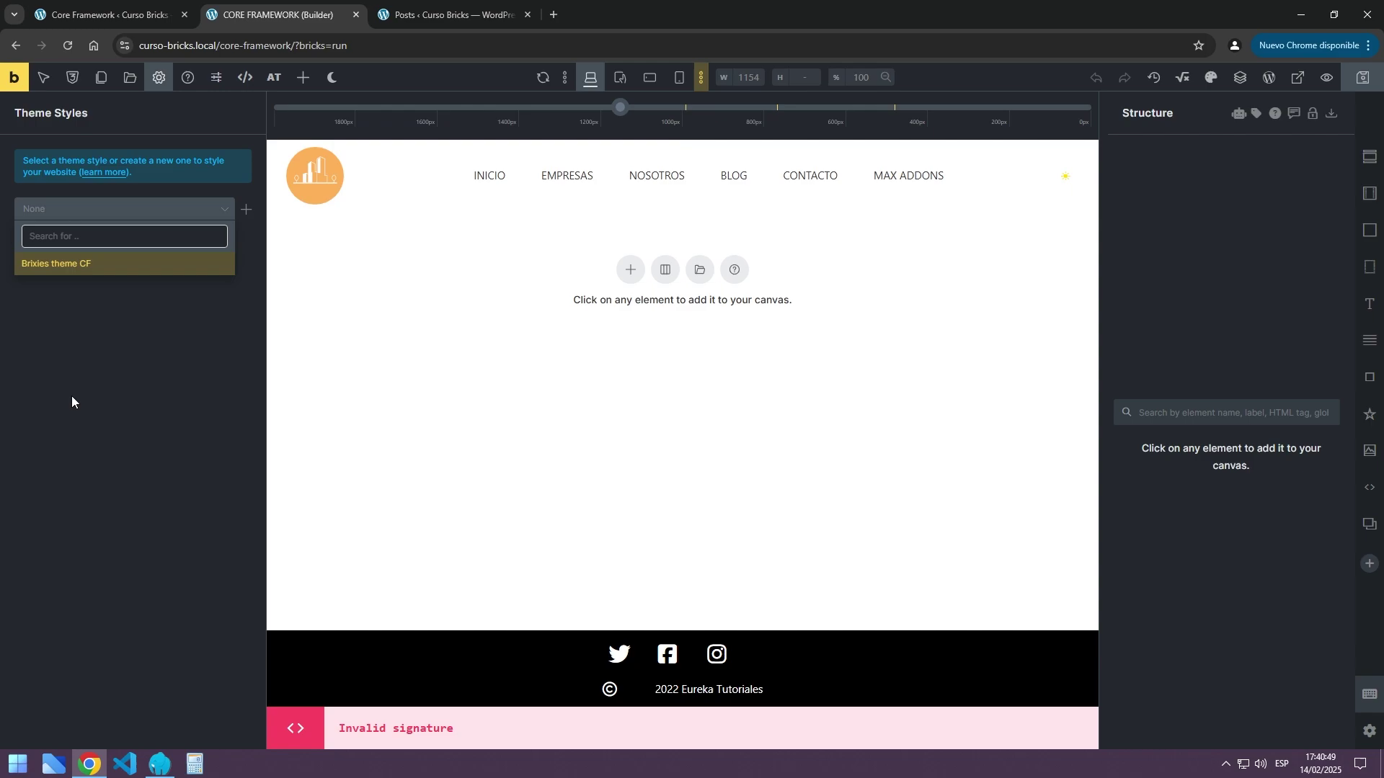
left_click(46, 271)
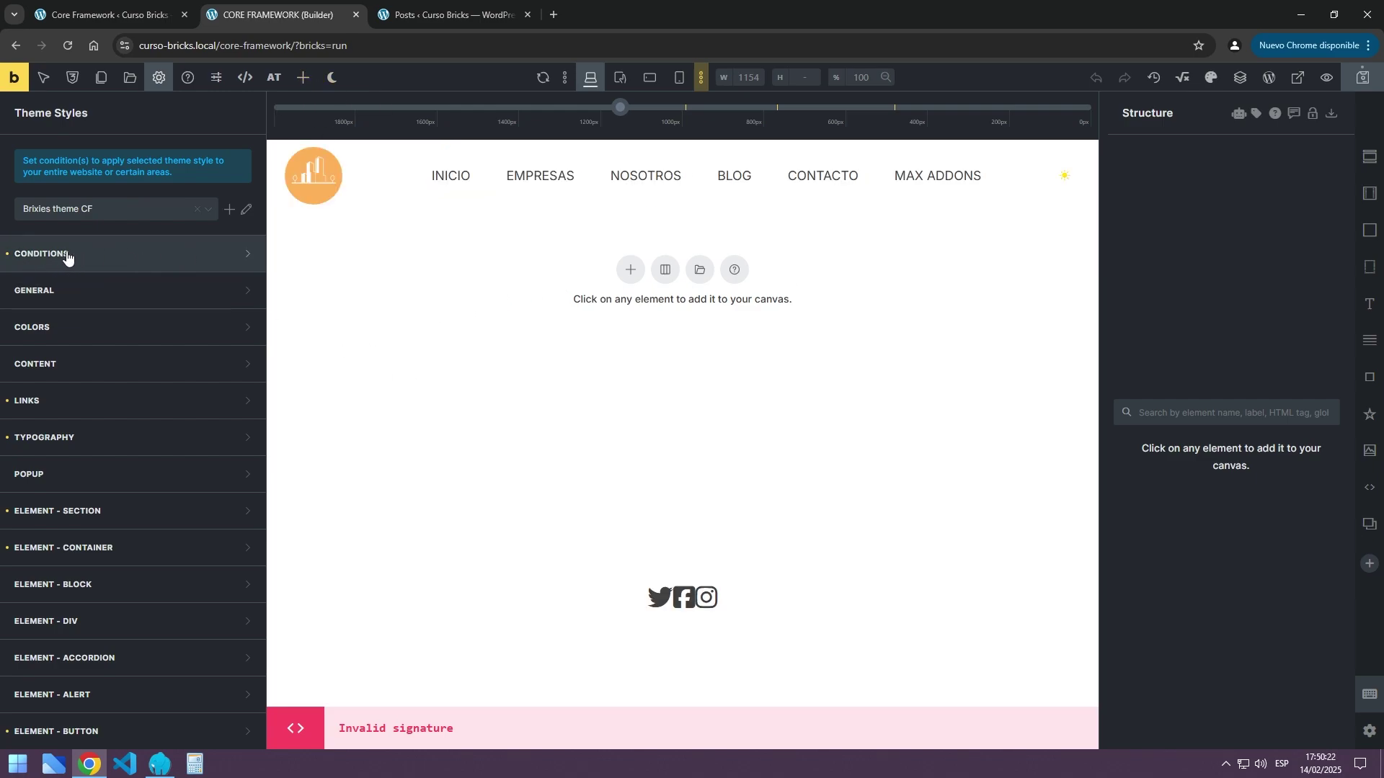
left_click(101, 260)
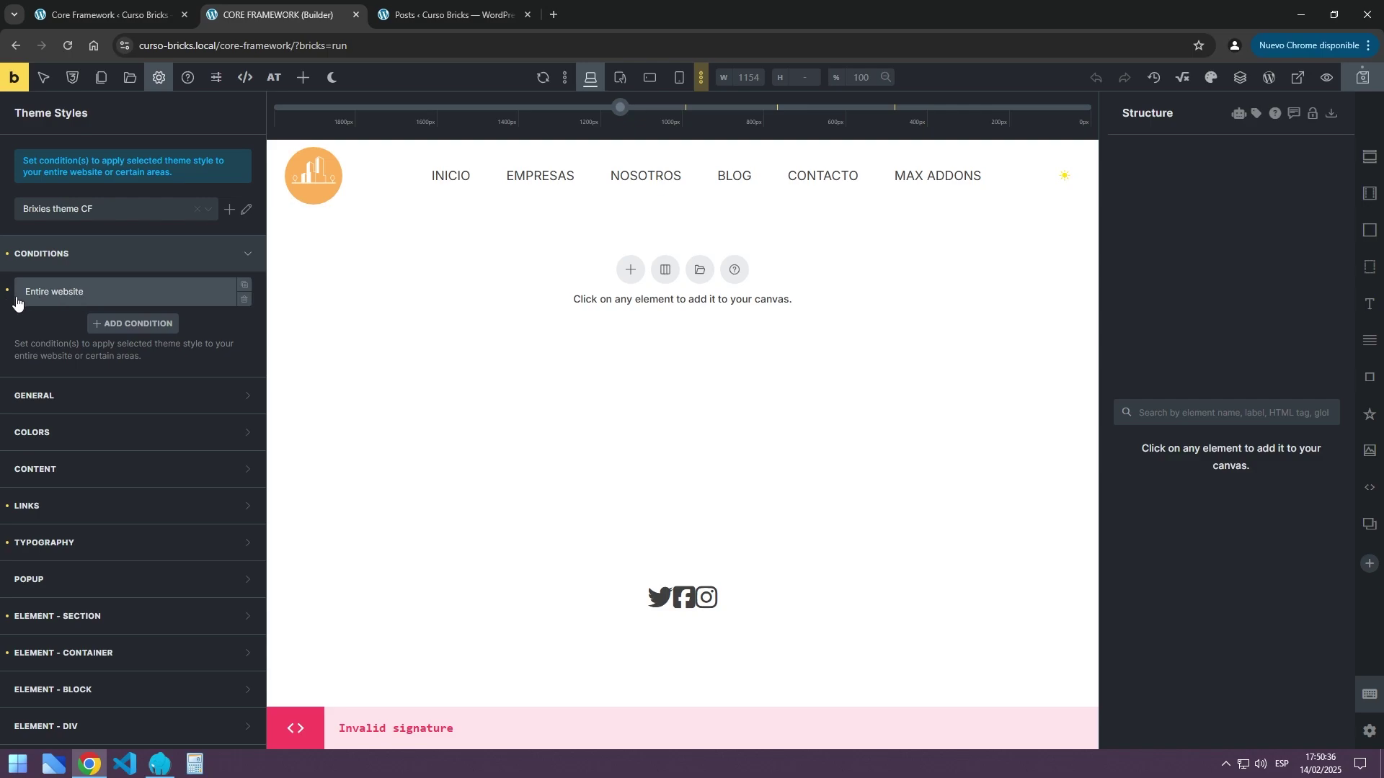
left_click(127, 296)
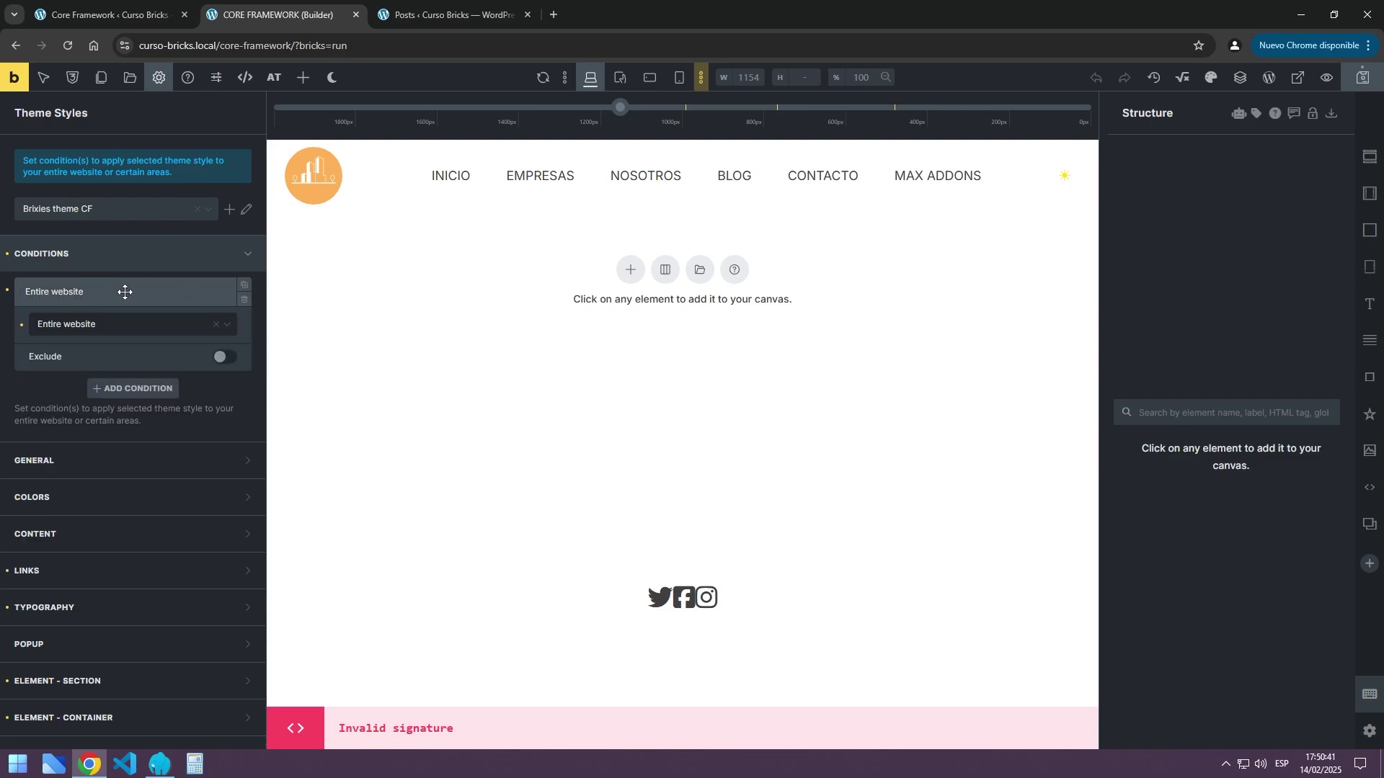
left_click(141, 329)
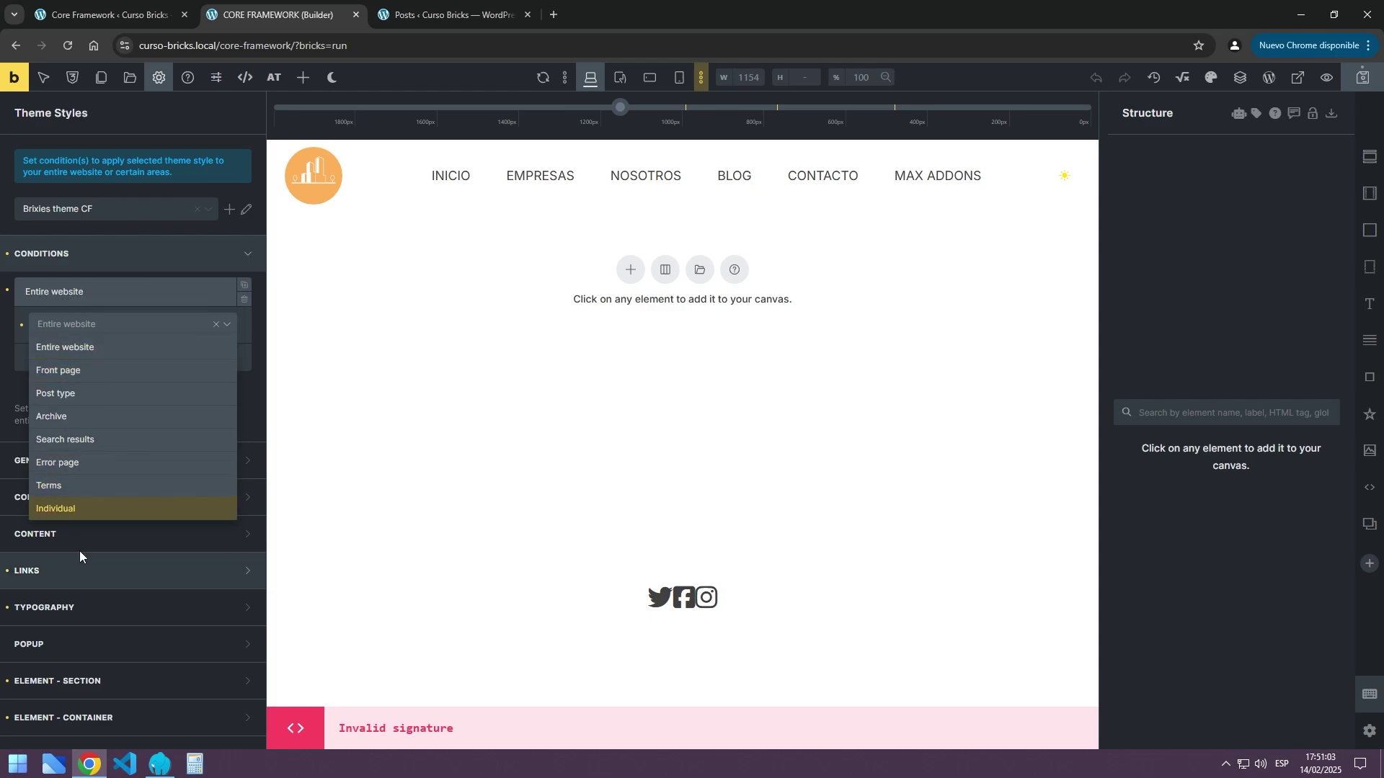
left_click(148, 257)
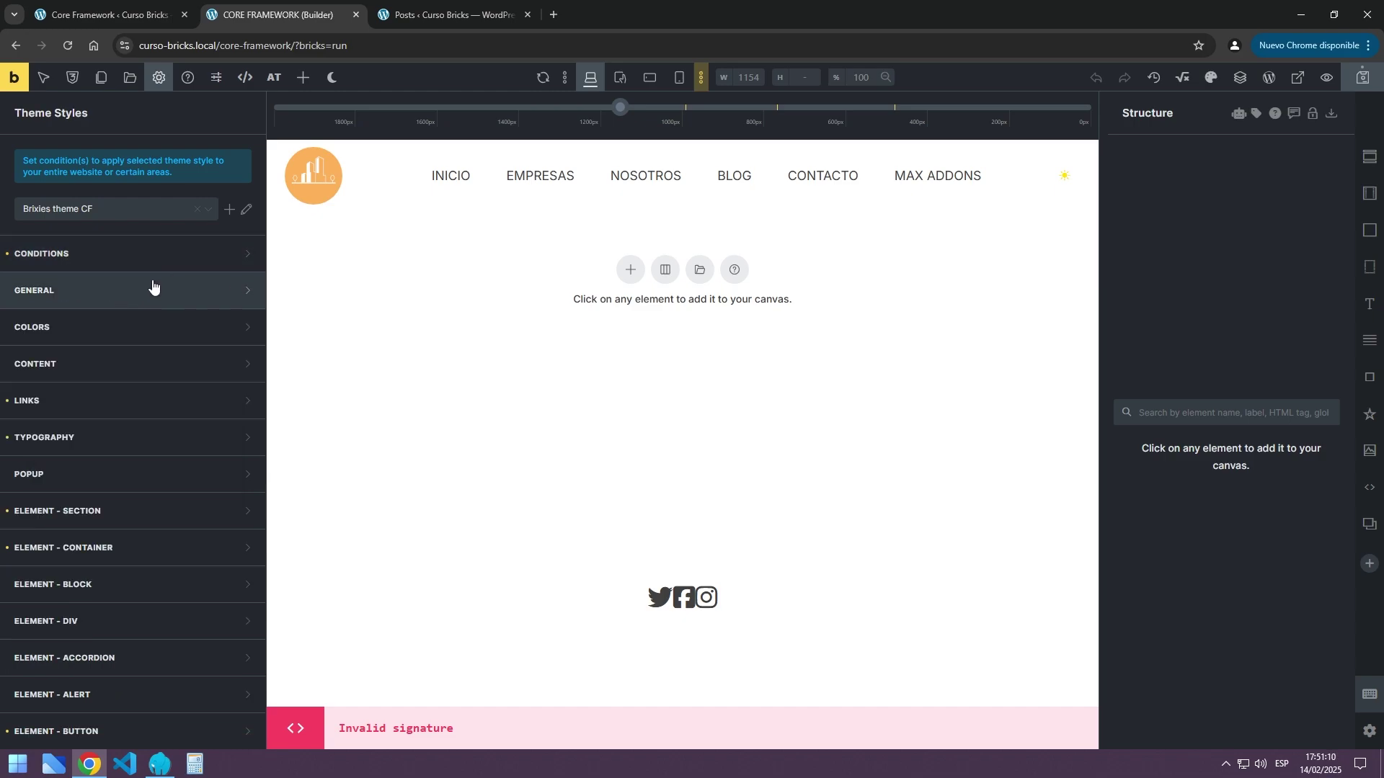
Examine the width and min. width variables in the theme style's container element settings
scroll(153, 286, "down", 2)
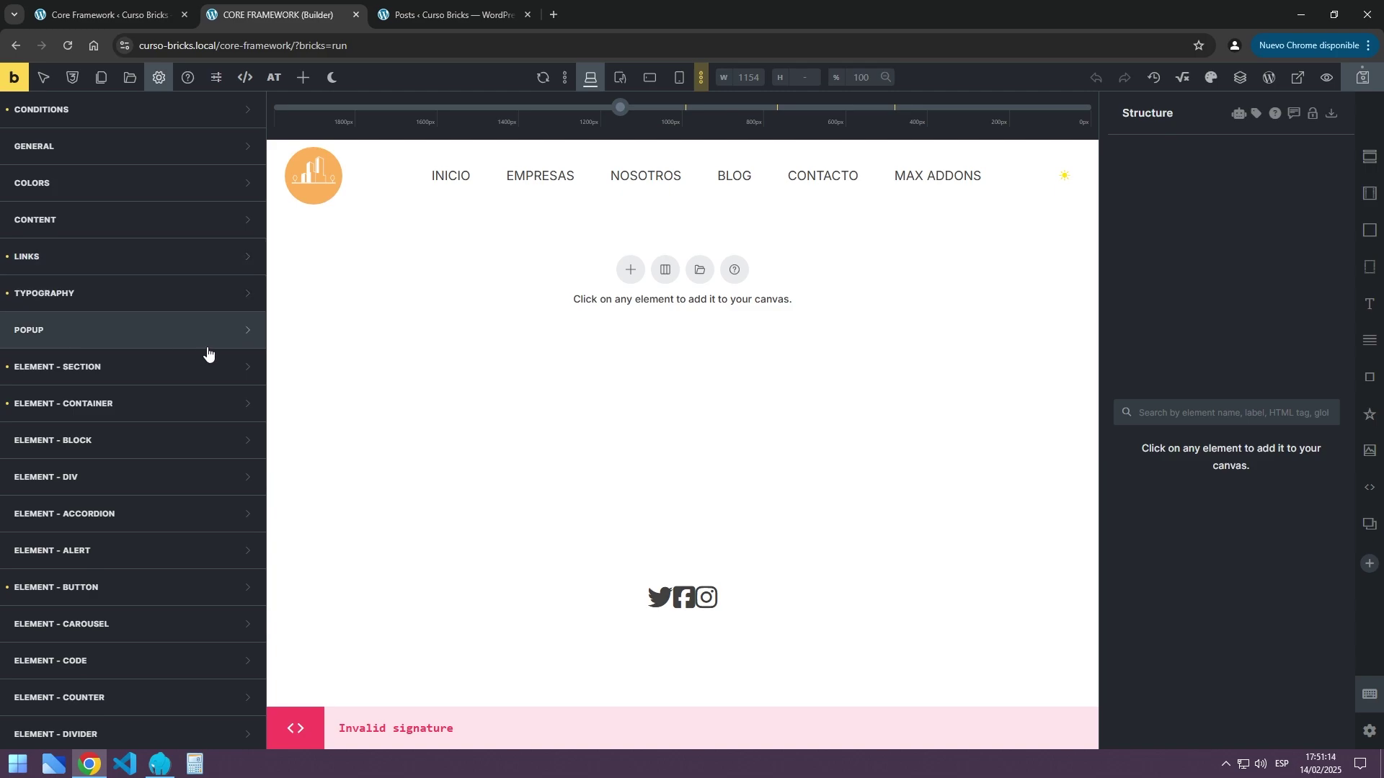
left_click(102, 410)
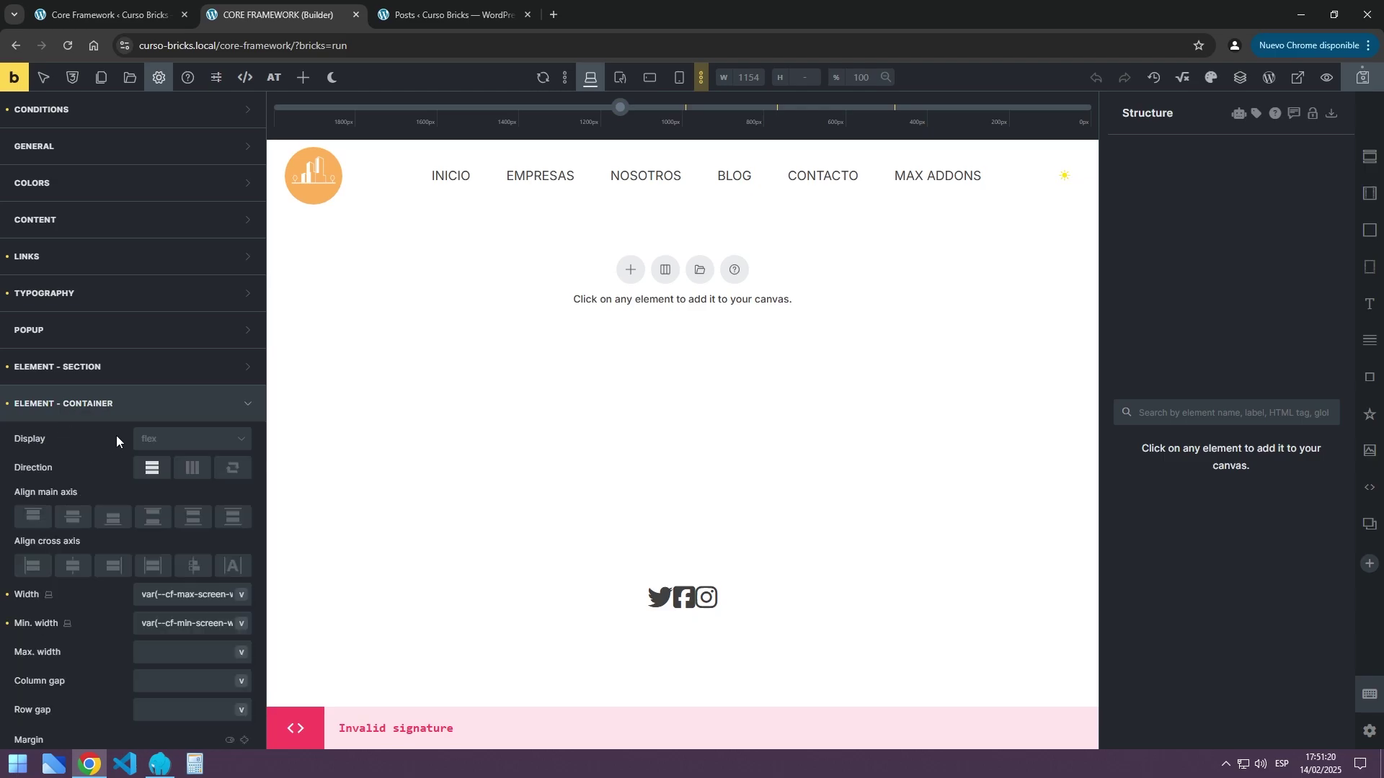
scroll(115, 435, "down", 2)
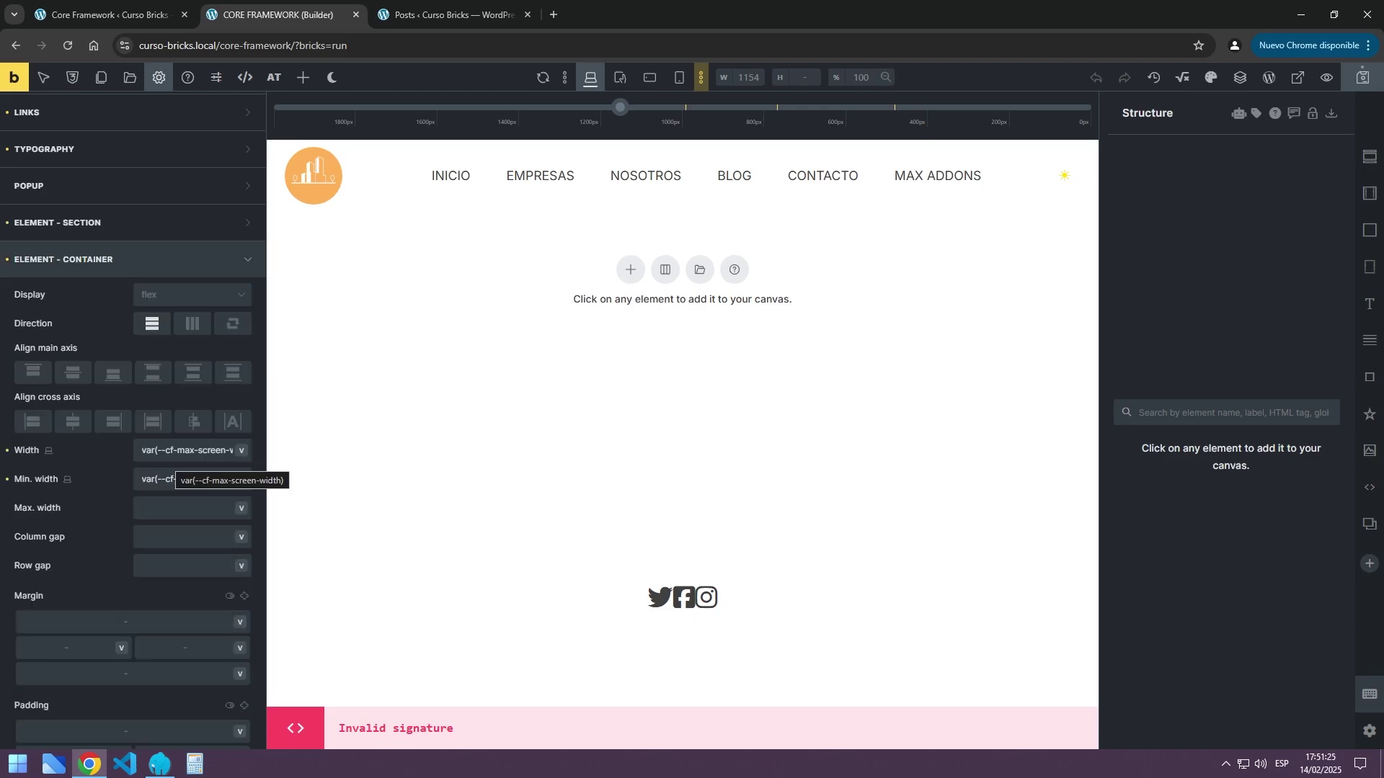
Switch to the Core Framework settings and examine the min and max screen width preferences and the recommended width variable
left_click(118, 16)
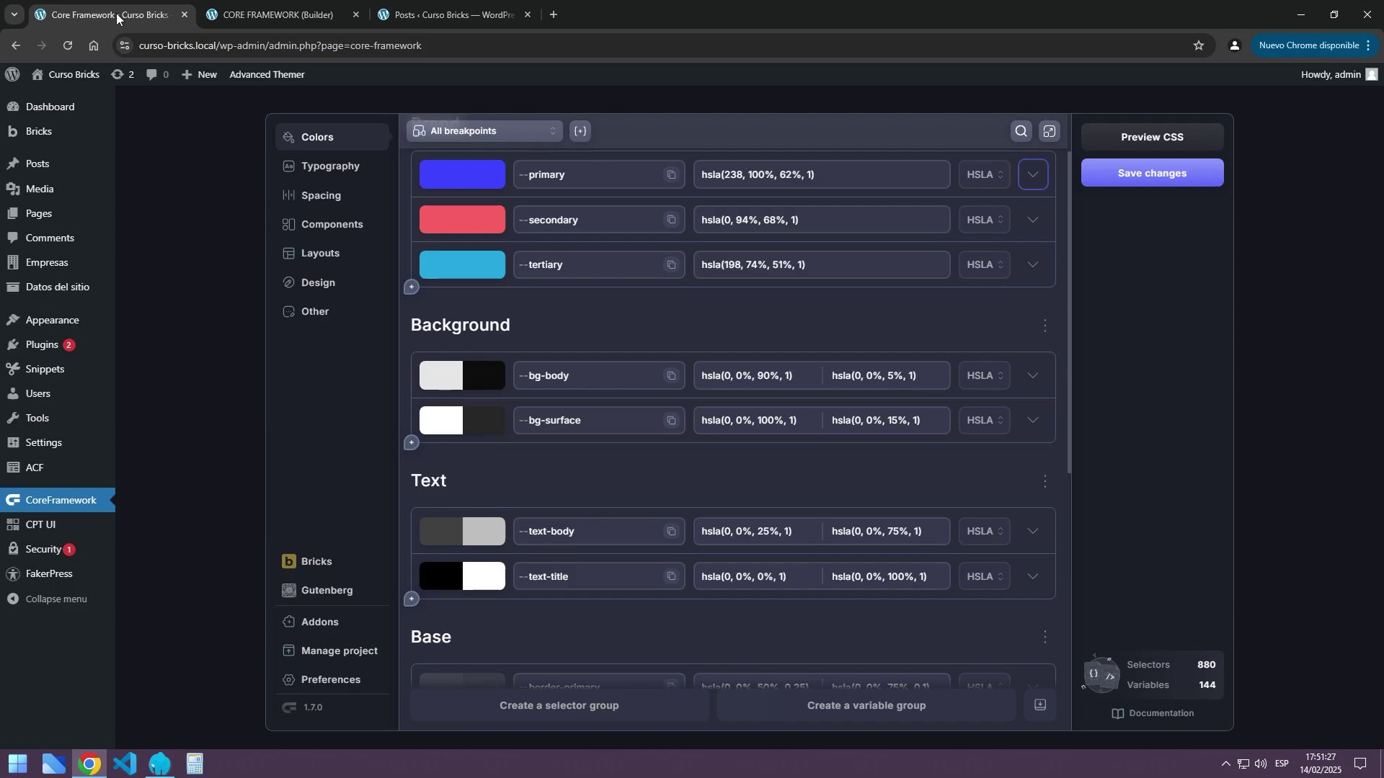
left_click(321, 680)
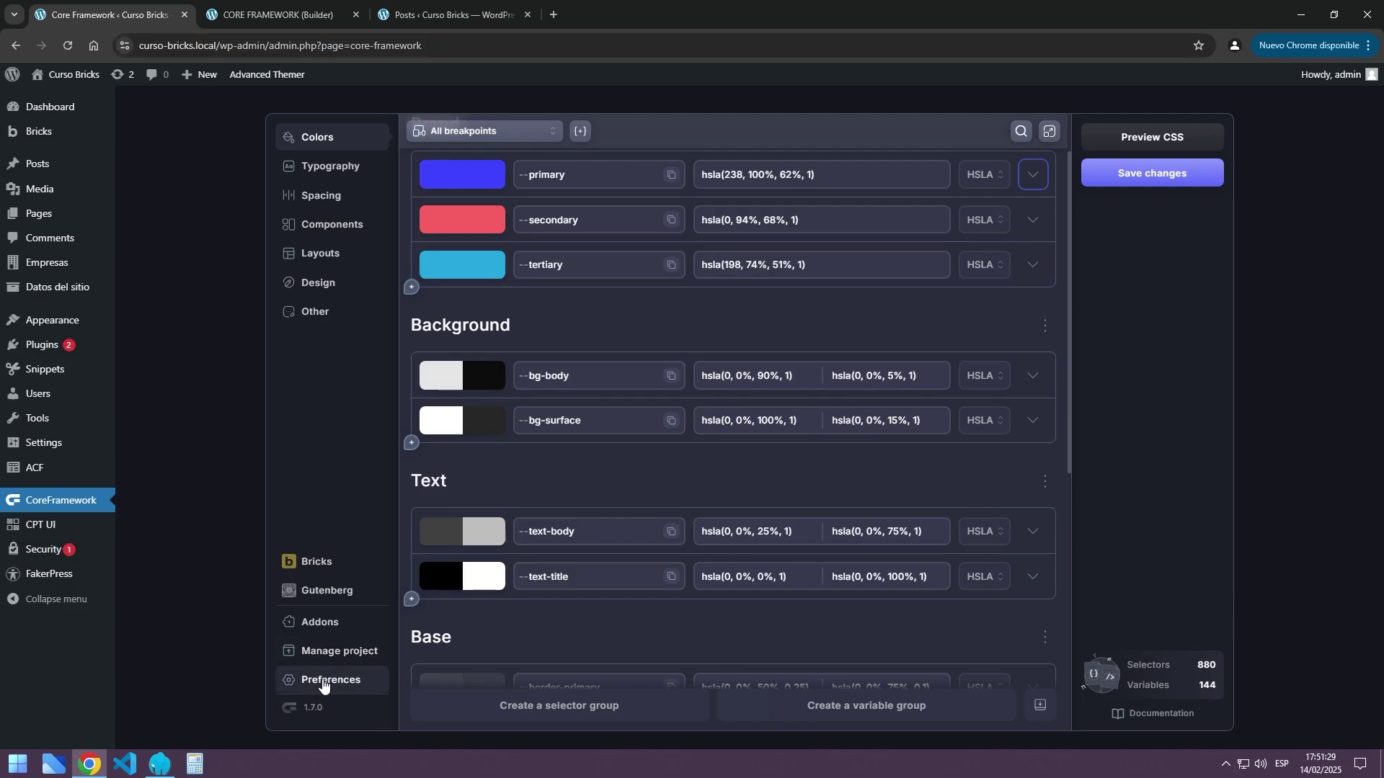
scroll(926, 472, "down", 1)
scroll(925, 473, "down", 2)
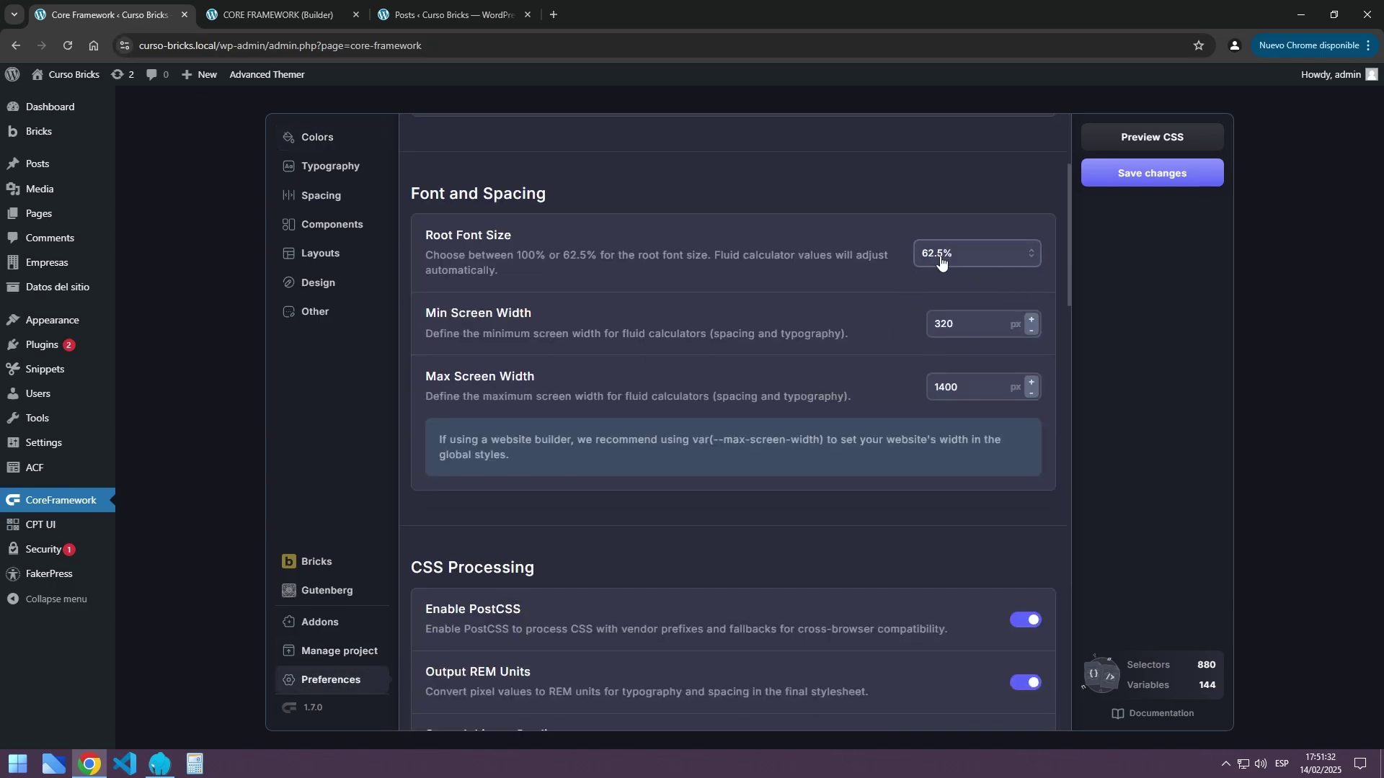
left_click(930, 332)
key("Tab")
key("shift+Tab")
left_click(697, 447)
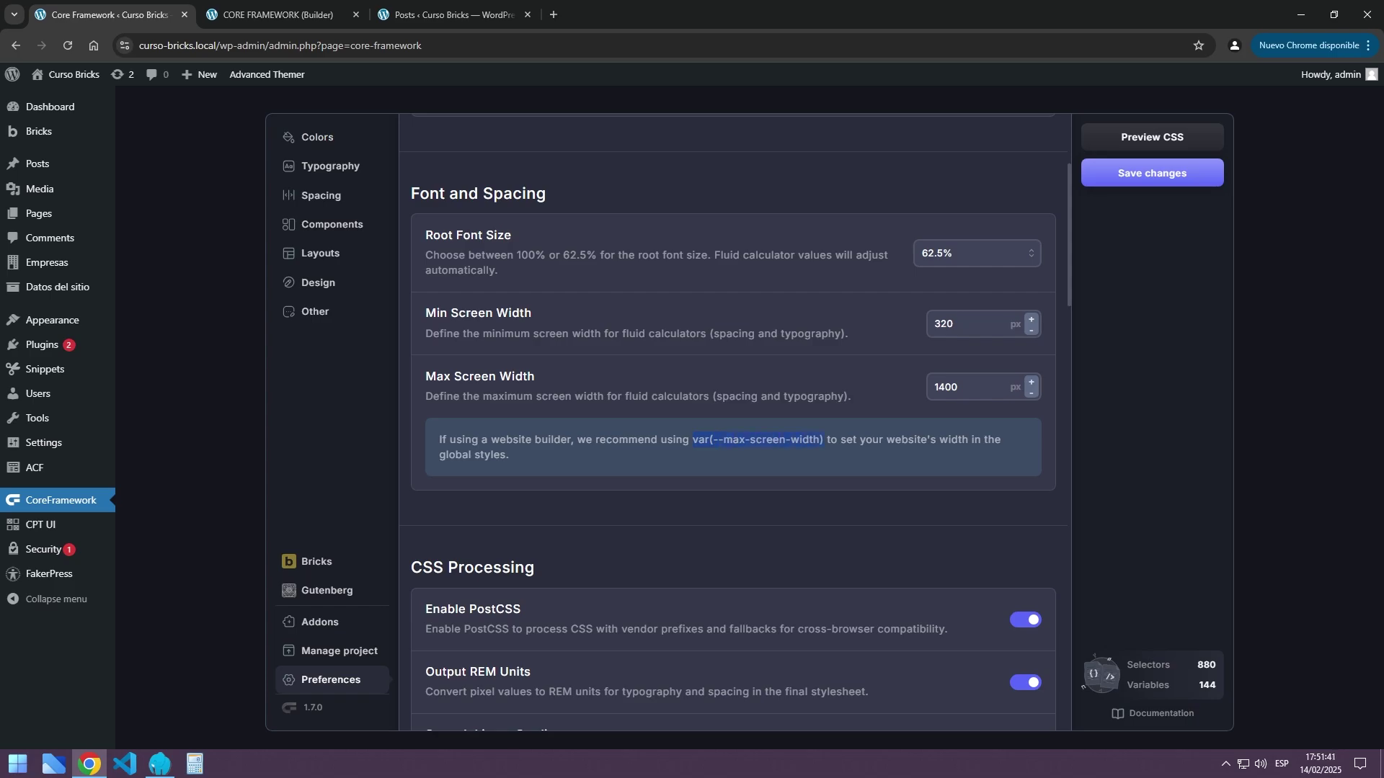
Return to the Bricks builder and clear the container element's width and min. width values
left_click(257, 16)
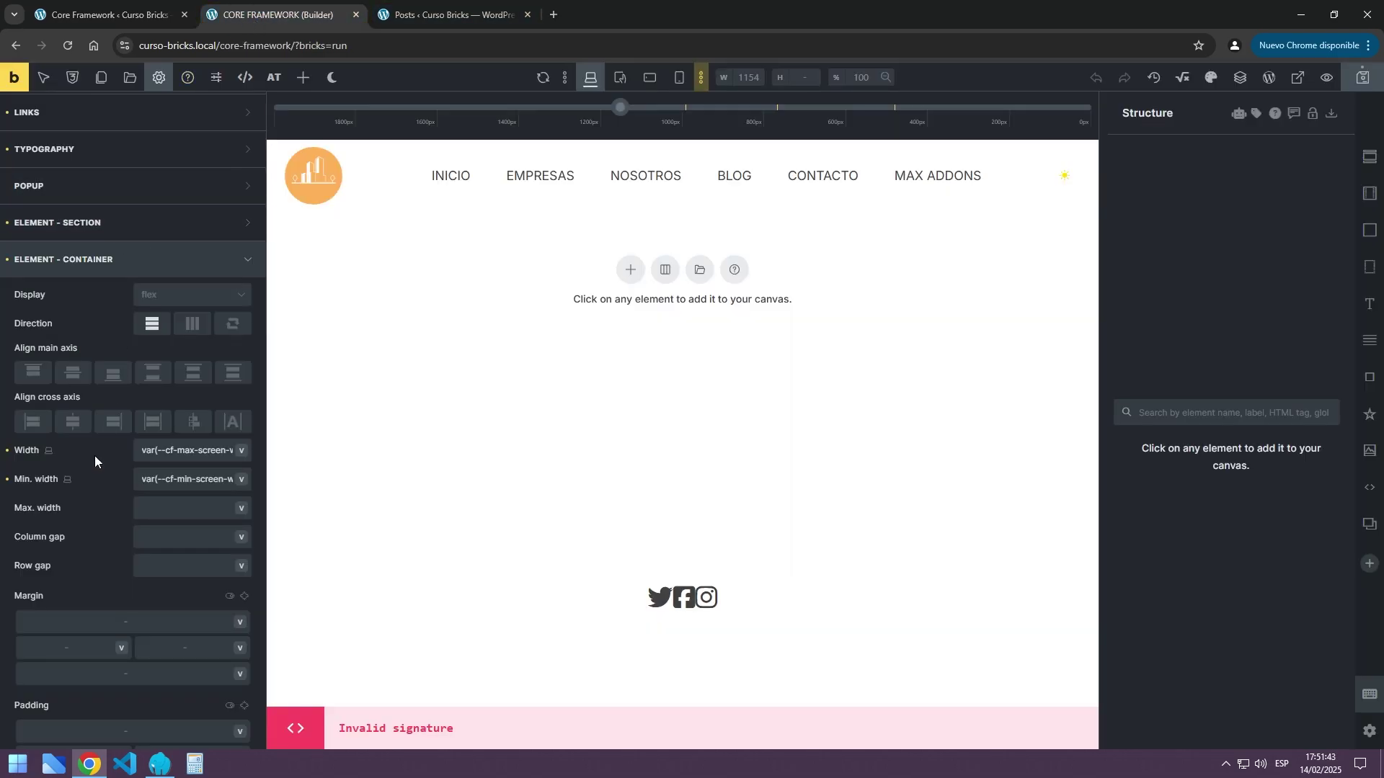
left_click(7, 451)
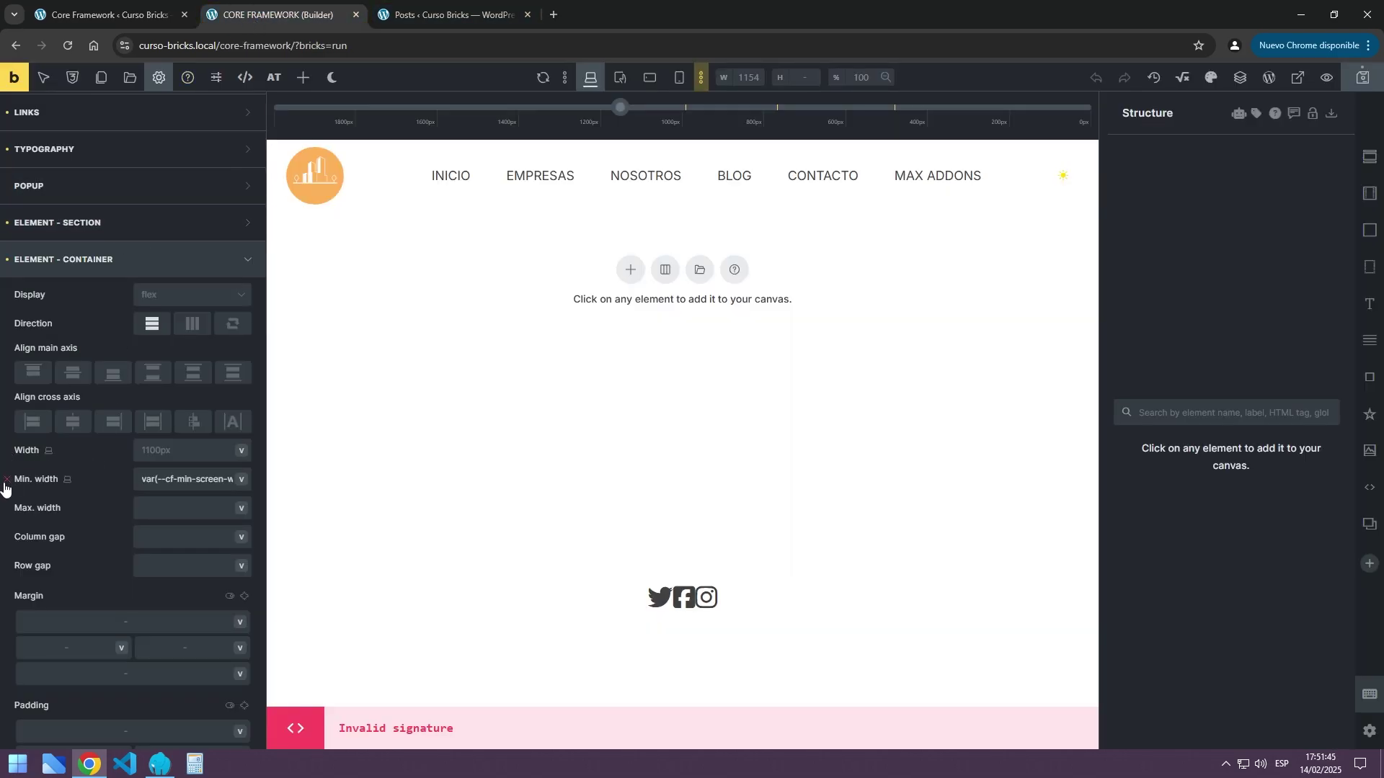
left_click(7, 479)
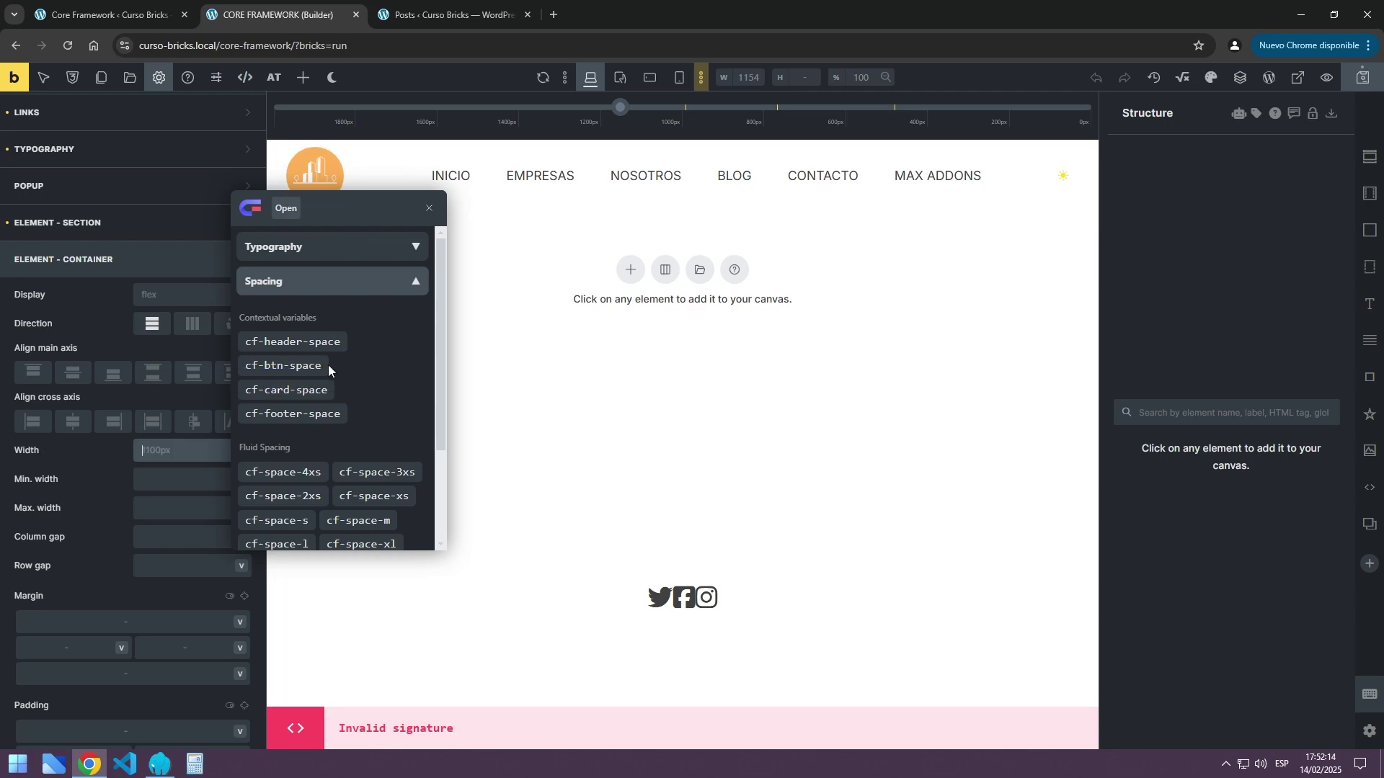
Browse the spacing and design variables in the Core Framework variable picker for the container width, leaving none applied
left_click(334, 343)
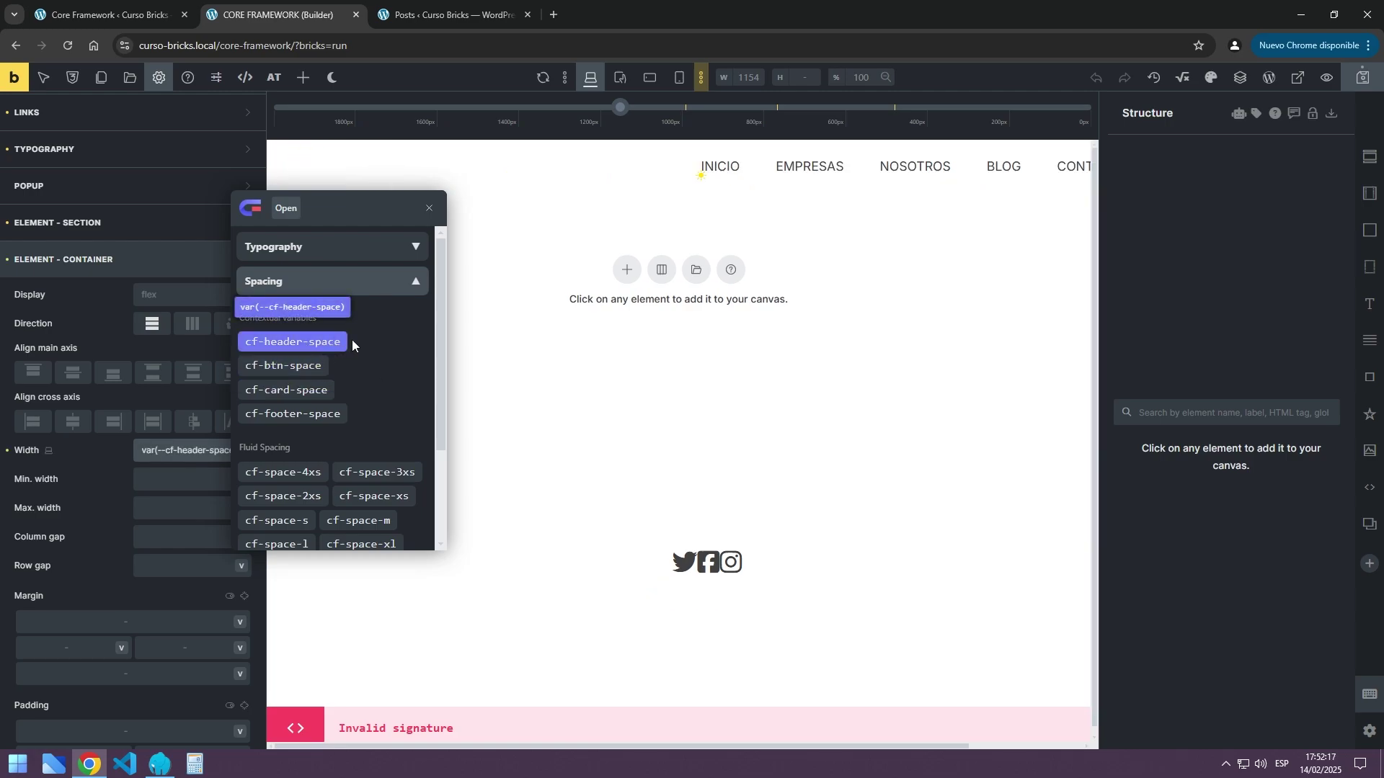
left_click(321, 346)
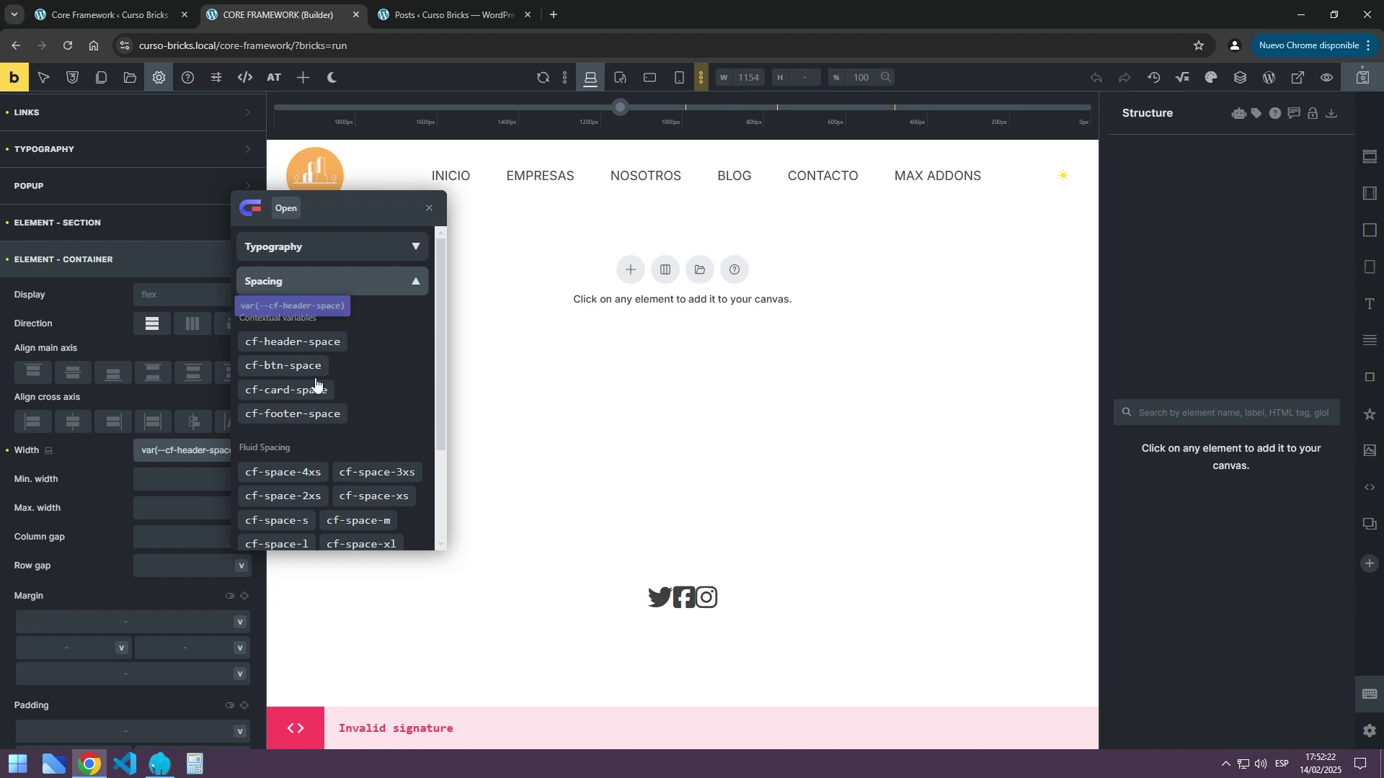
scroll(340, 401, "down", 2)
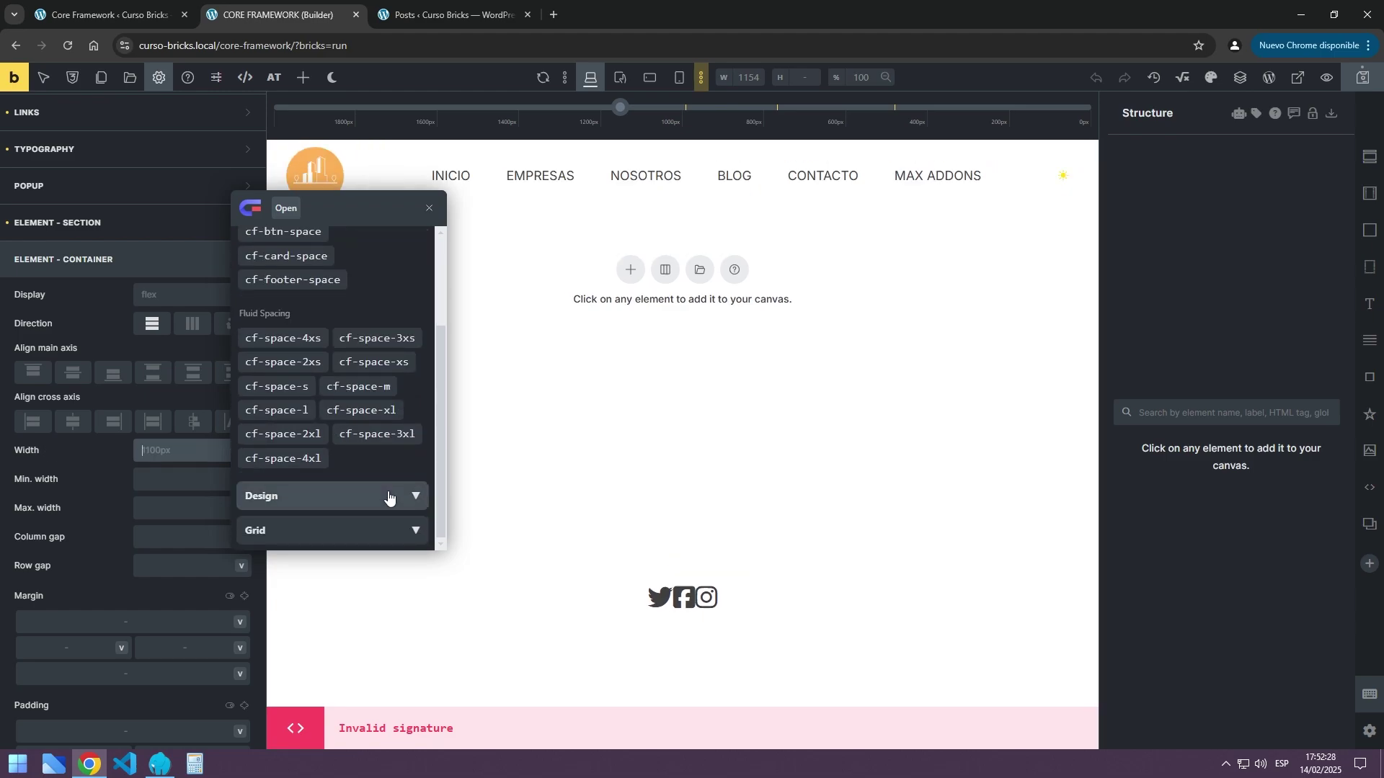
left_click(392, 494)
scroll(346, 443, "down", 3)
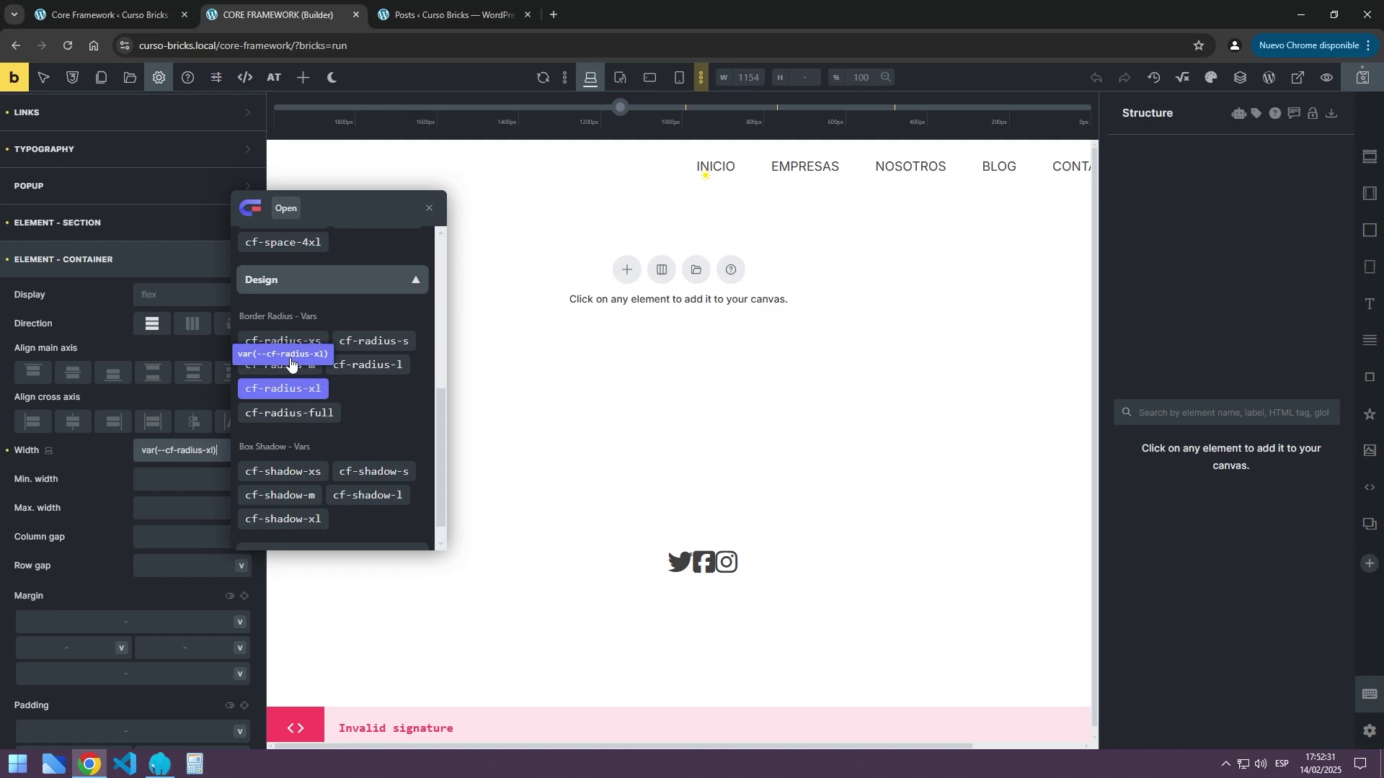
scroll(357, 324, "up", 4)
scroll(348, 328, "up", 1)
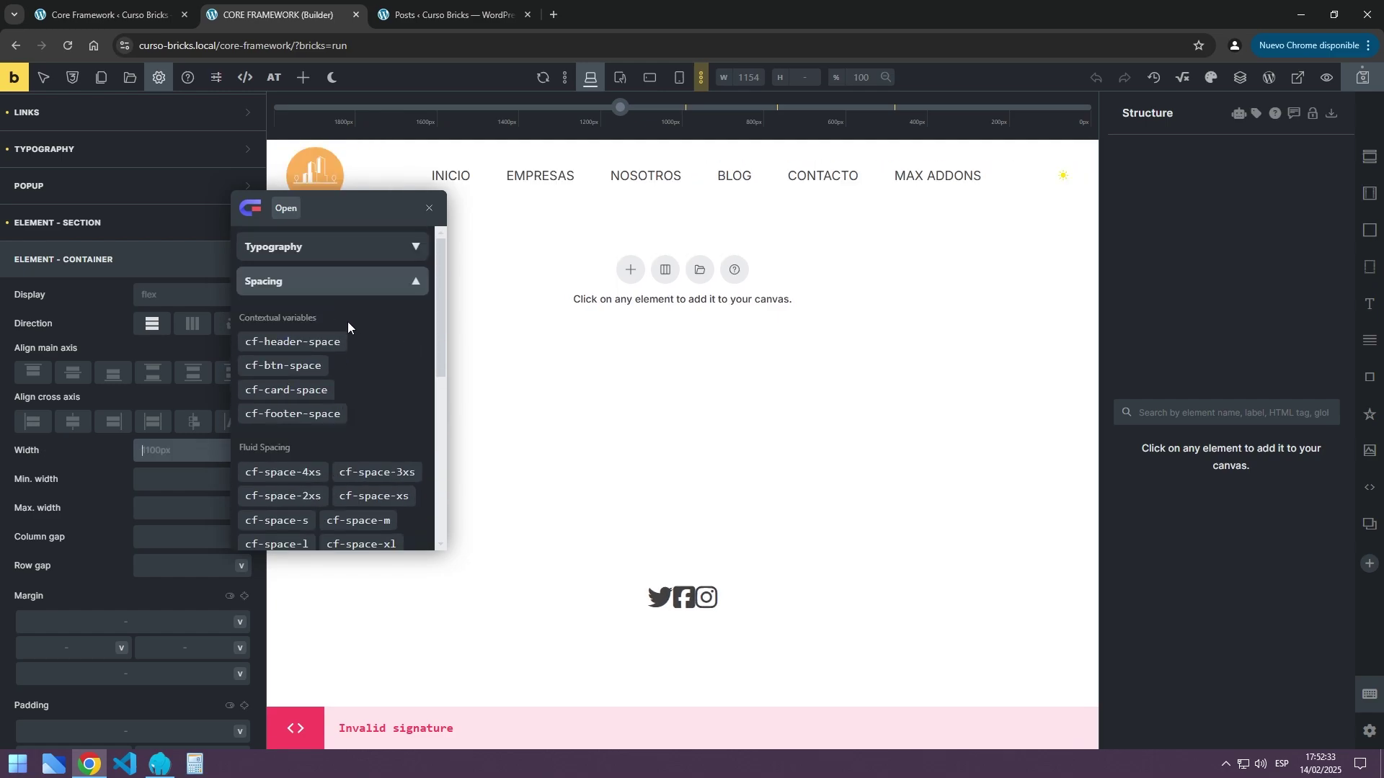
left_click(311, 282)
left_click(312, 316)
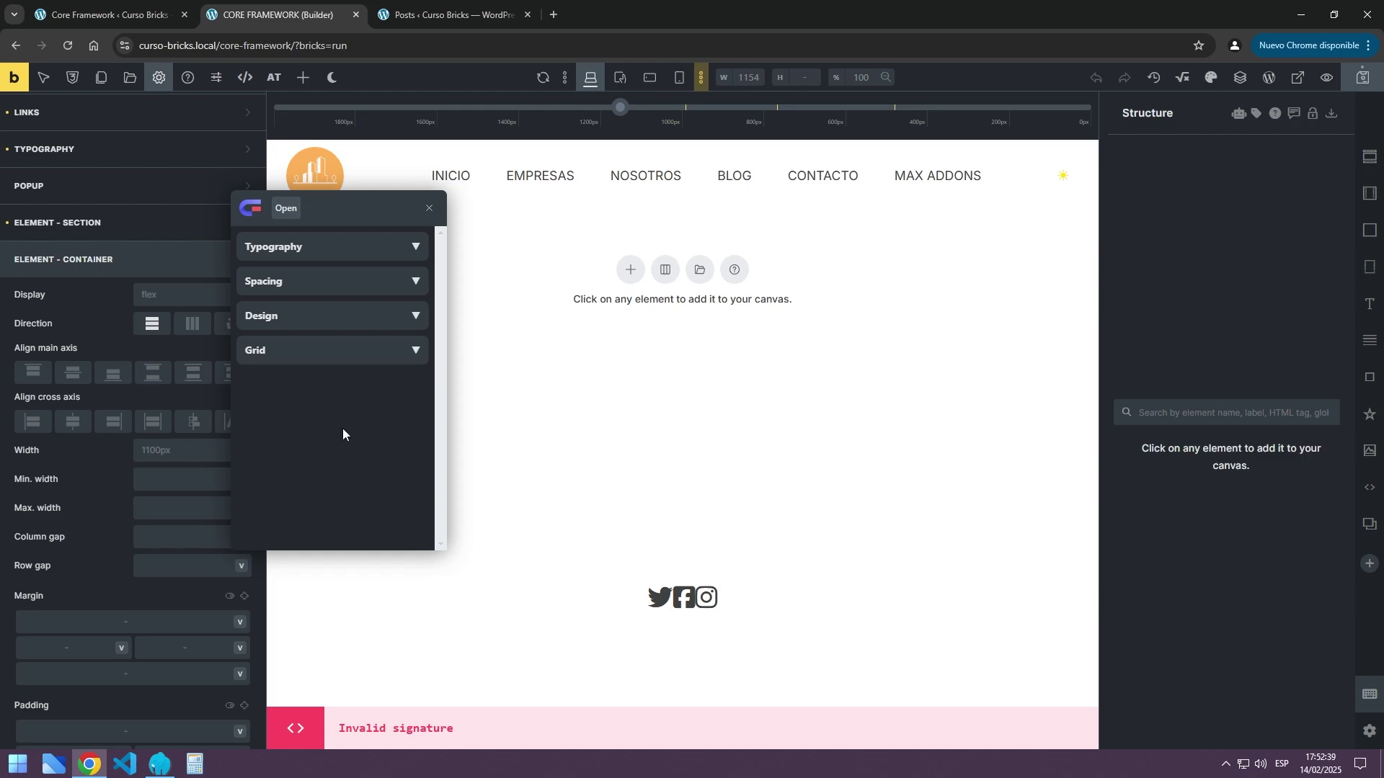
left_click(429, 211)
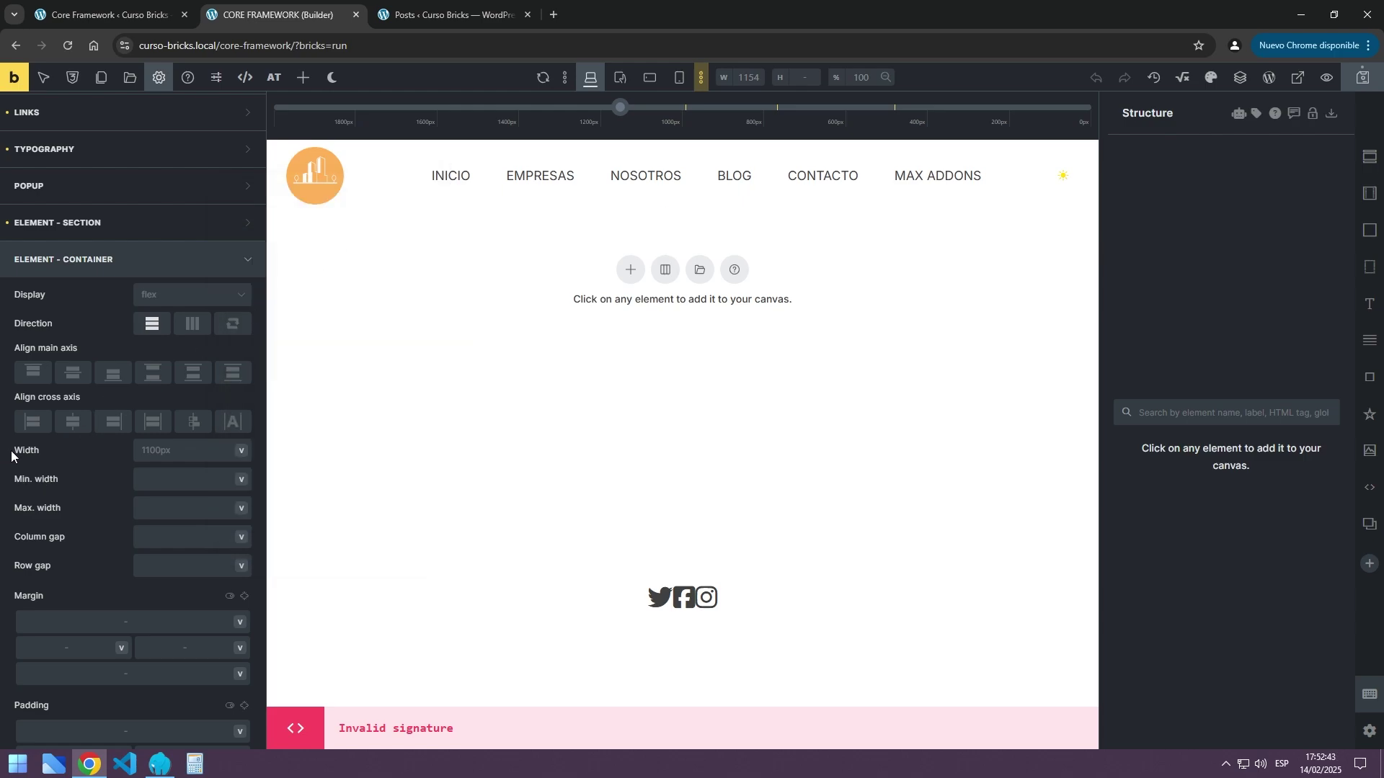
Set the container's width to var(--cf-max-screen-width) and its min. width to var(--cf-min-screen-width)
left_click(175, 450)
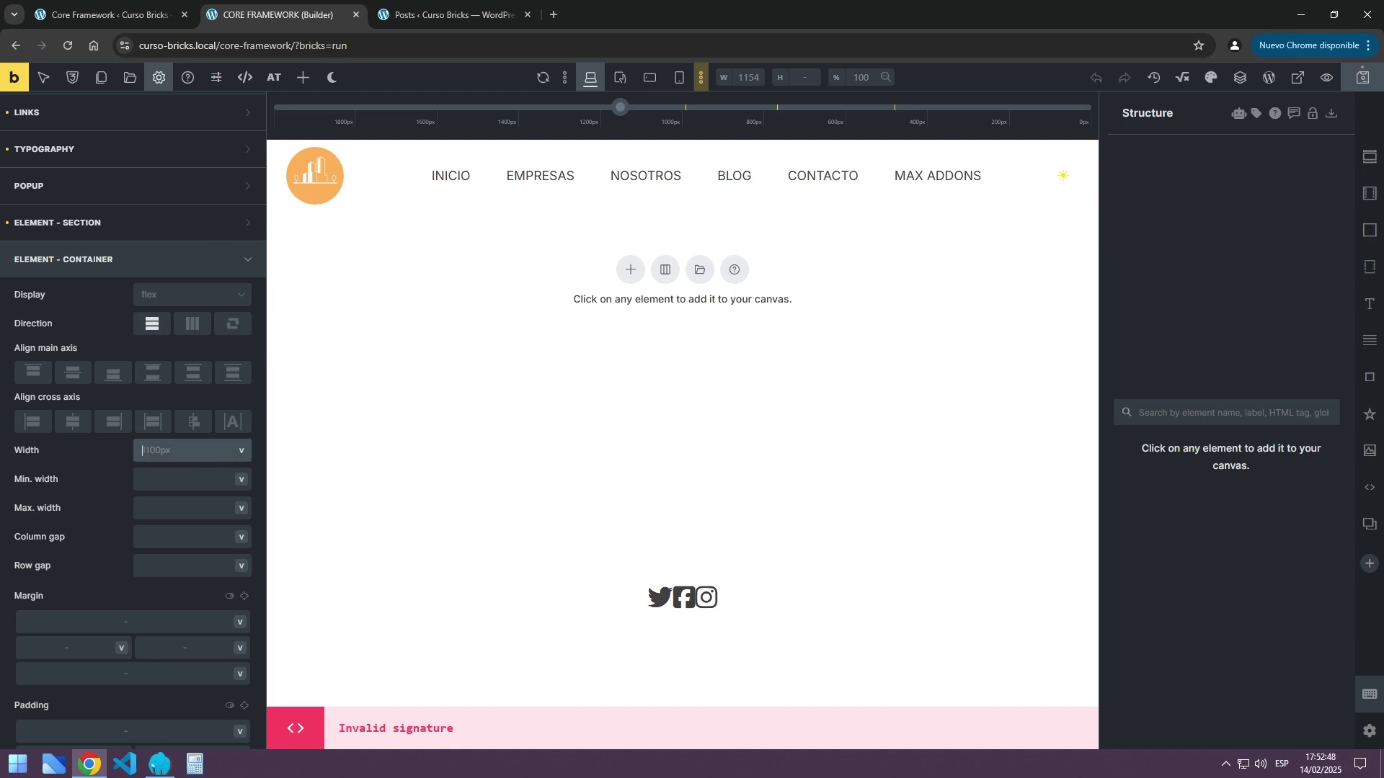
type("max")
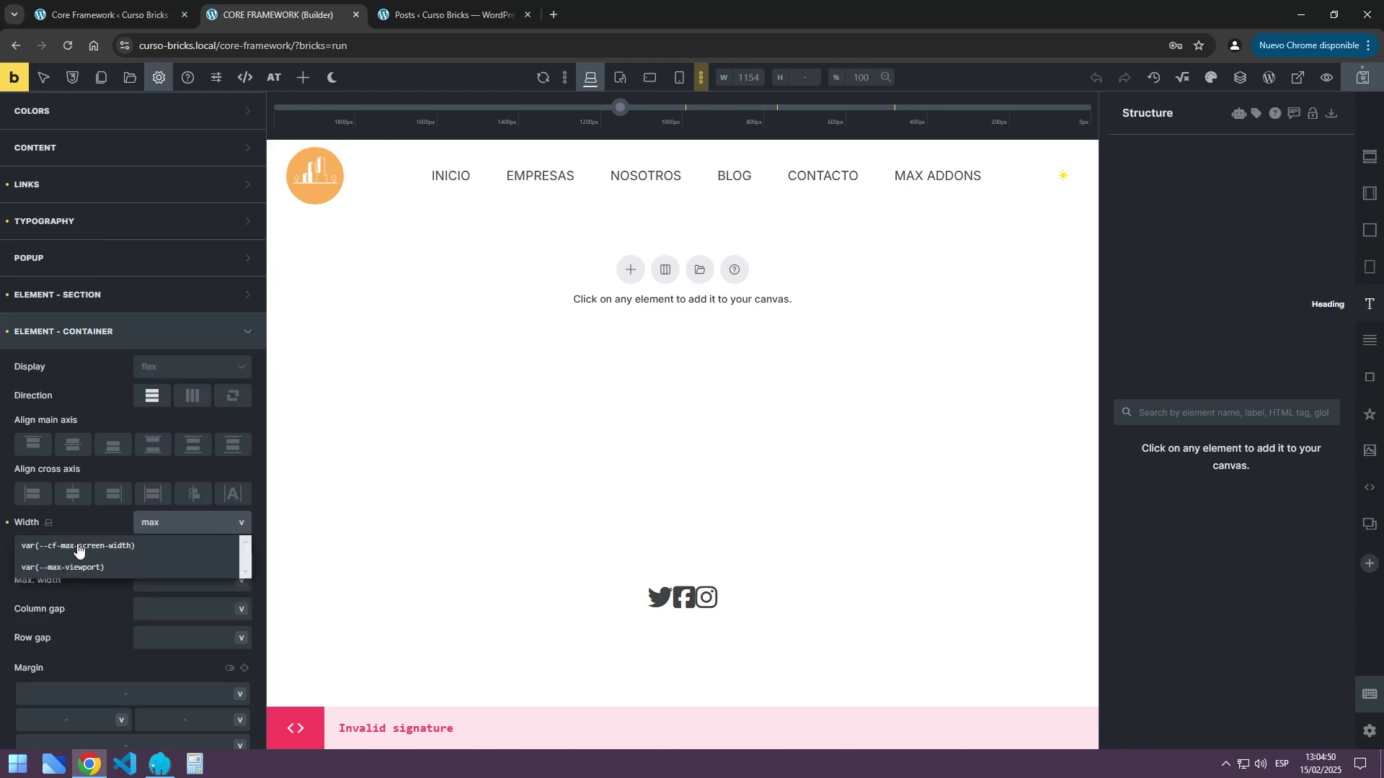
left_click(77, 547)
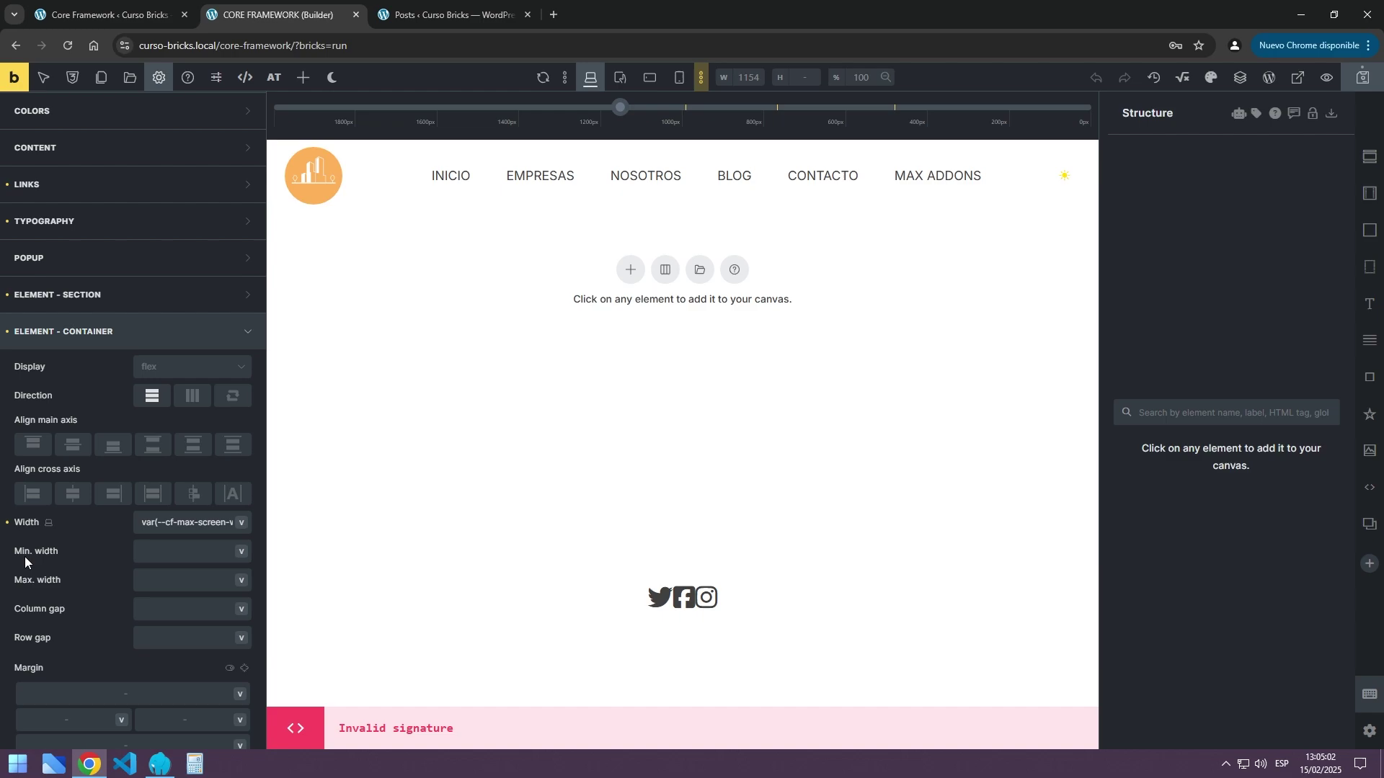
left_click(184, 551)
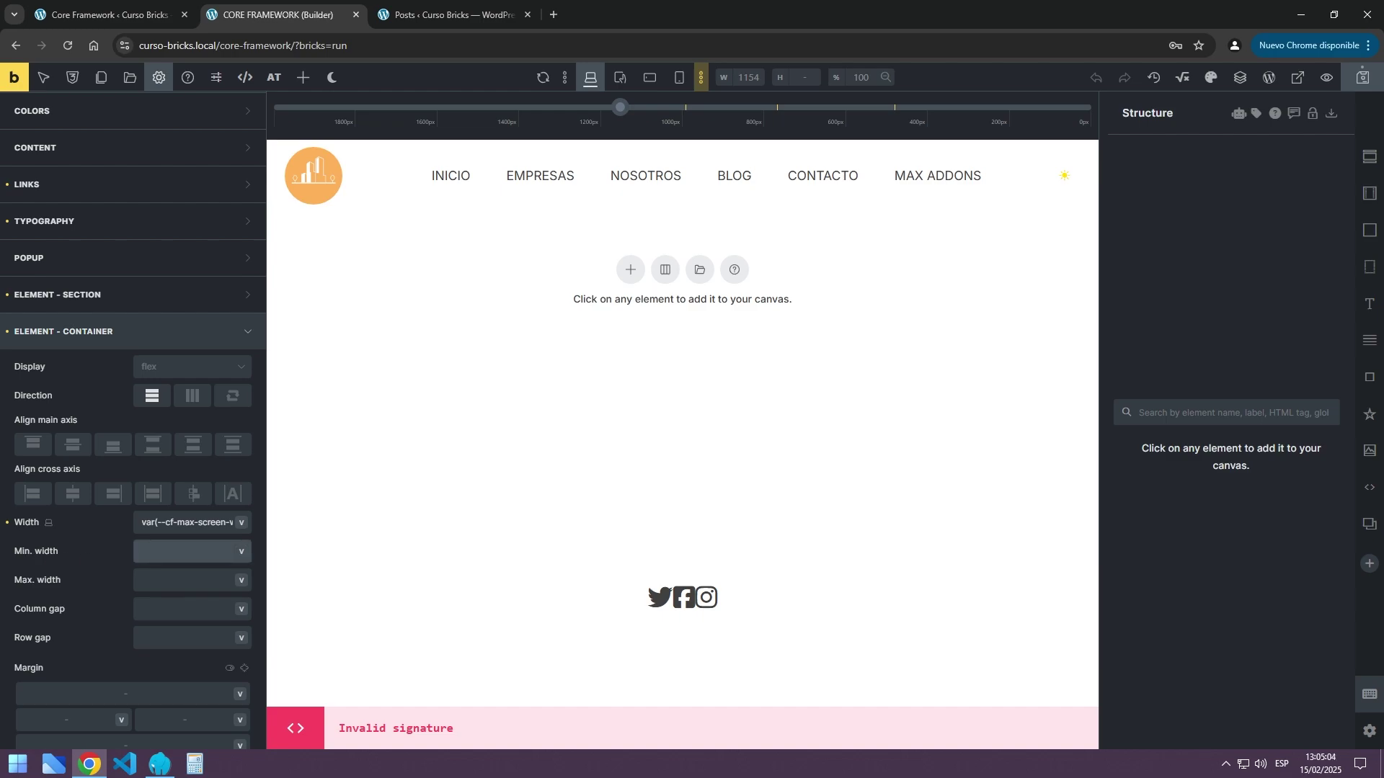
type("min-screen-w")
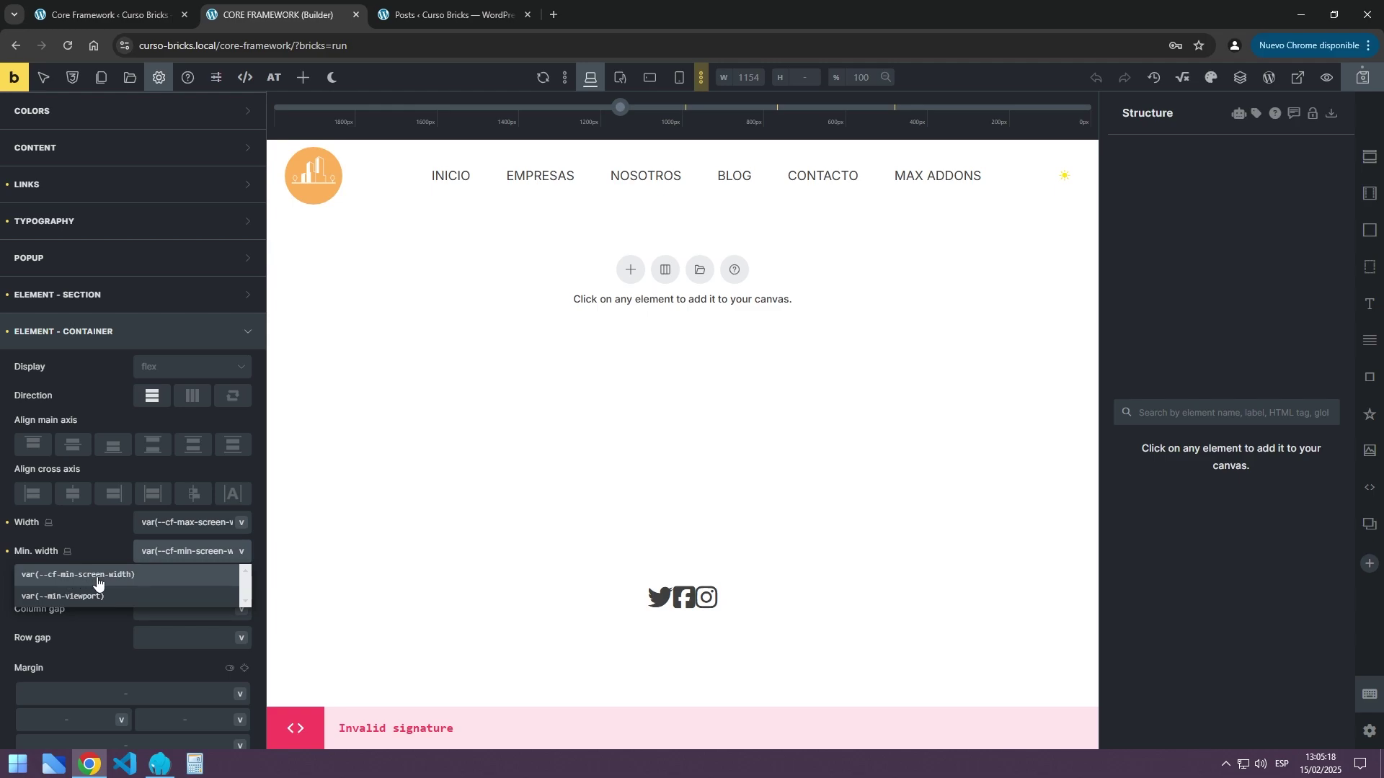
left_click(97, 575)
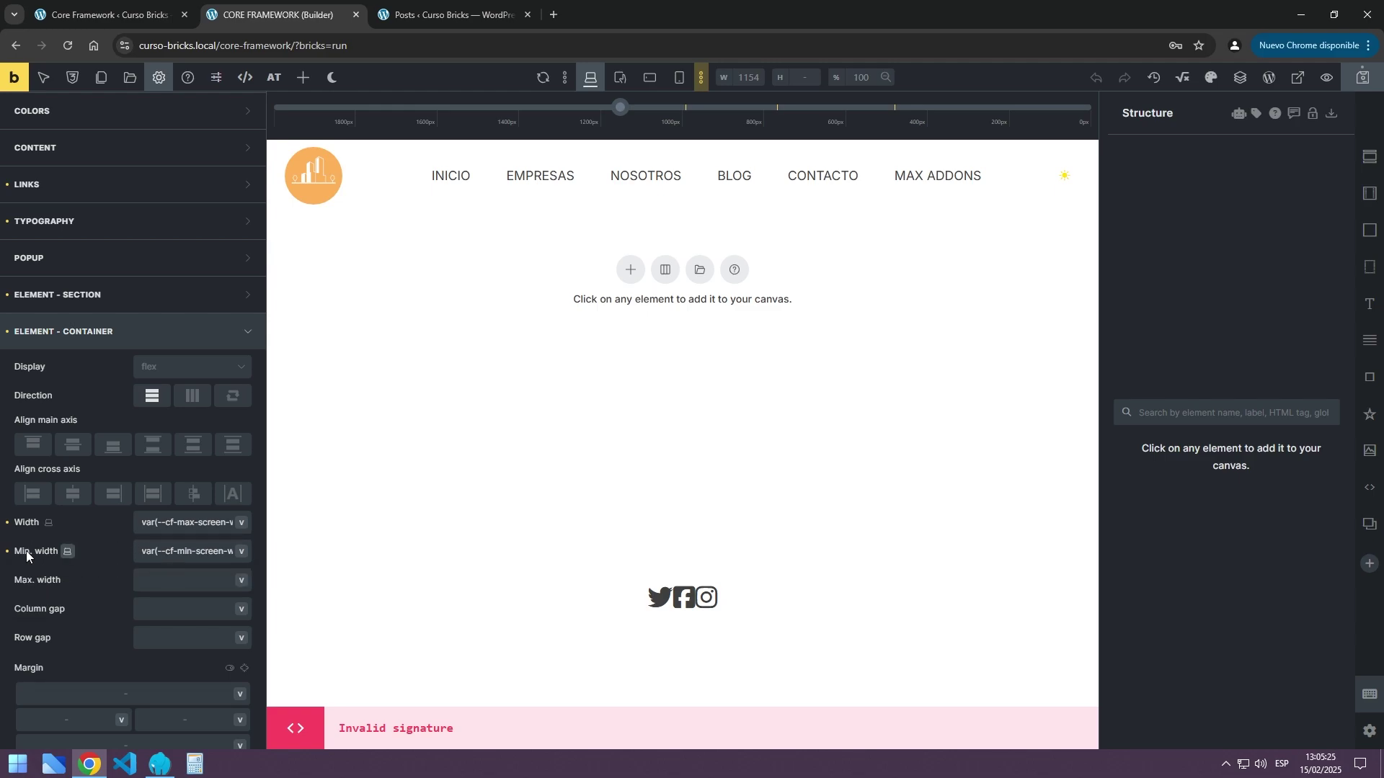
left_click(104, 333)
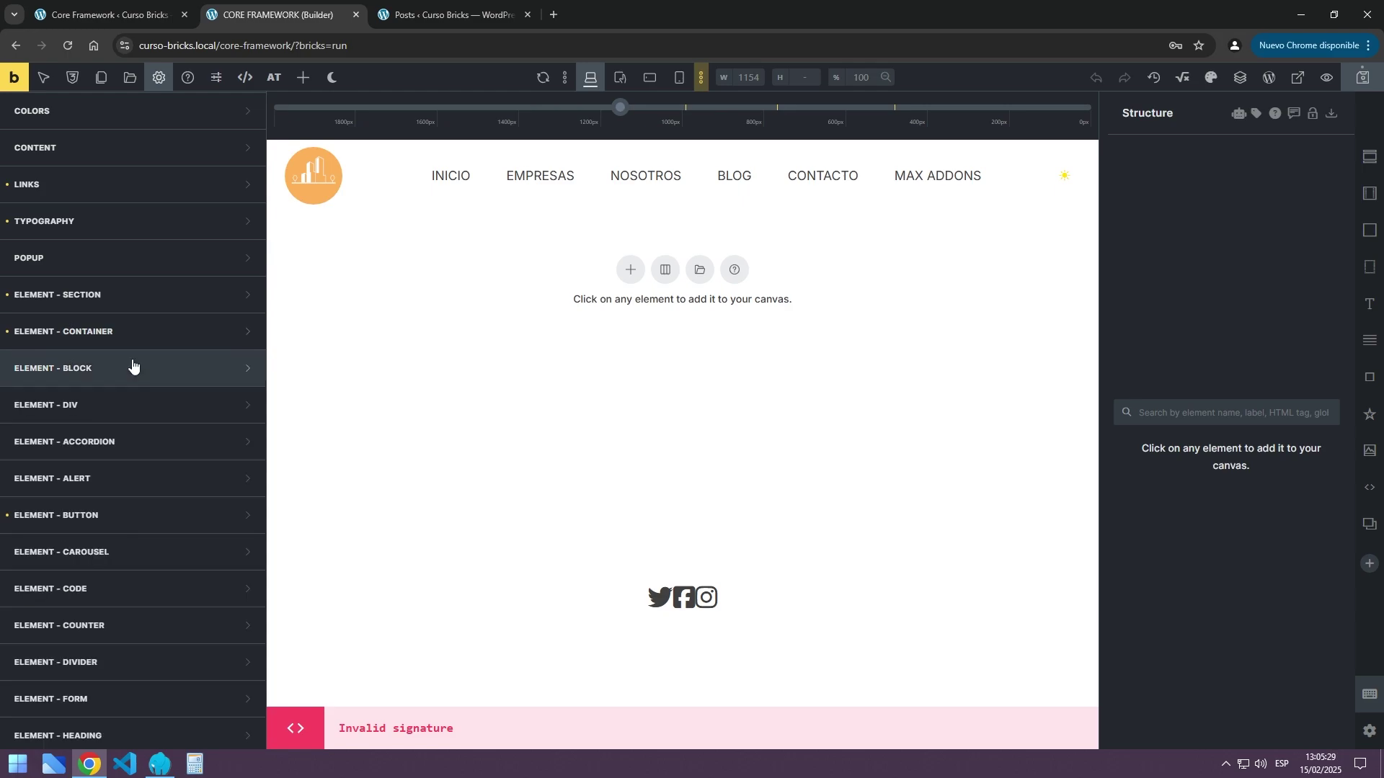
Open the color setting of the link typography in the Brixies theme CF theme style
scroll(143, 381, "up", 3)
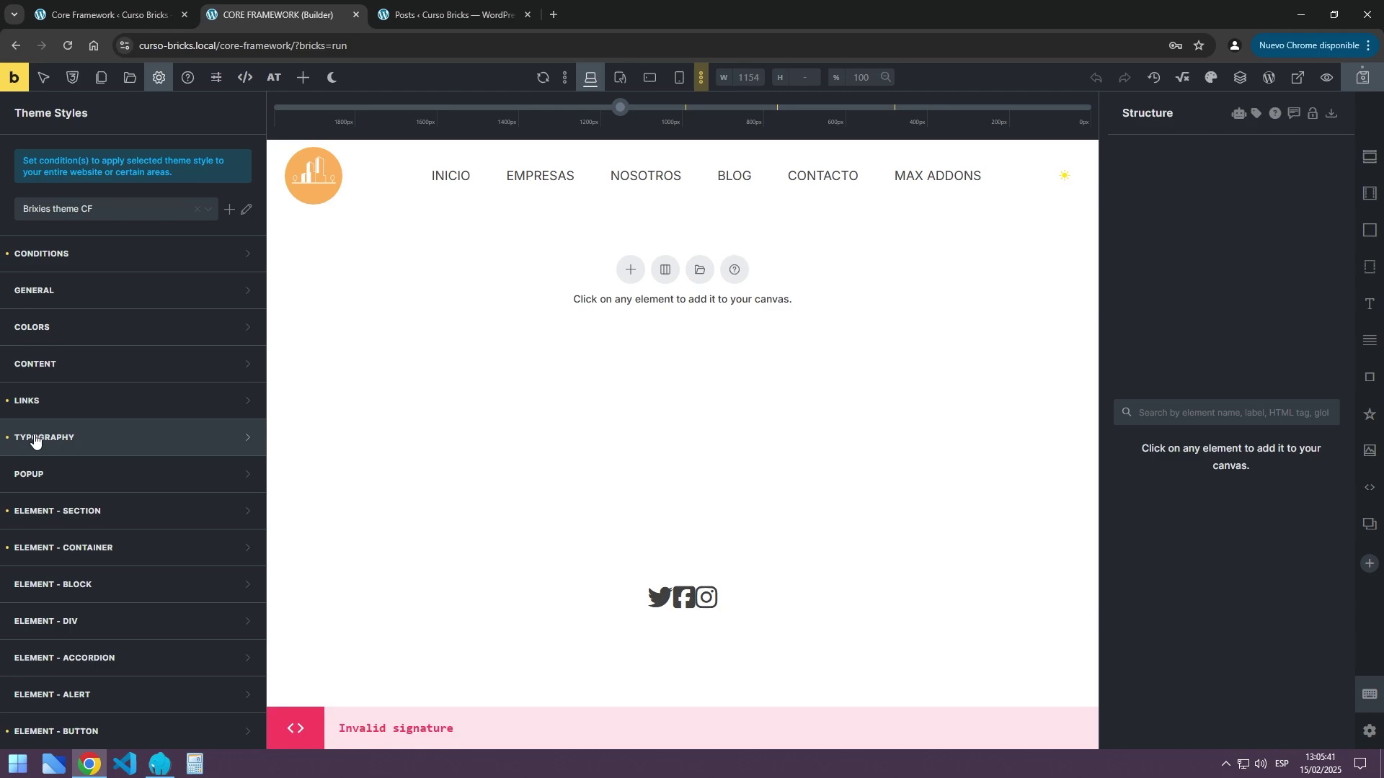
left_click(91, 403)
scroll(109, 505, "down", 1)
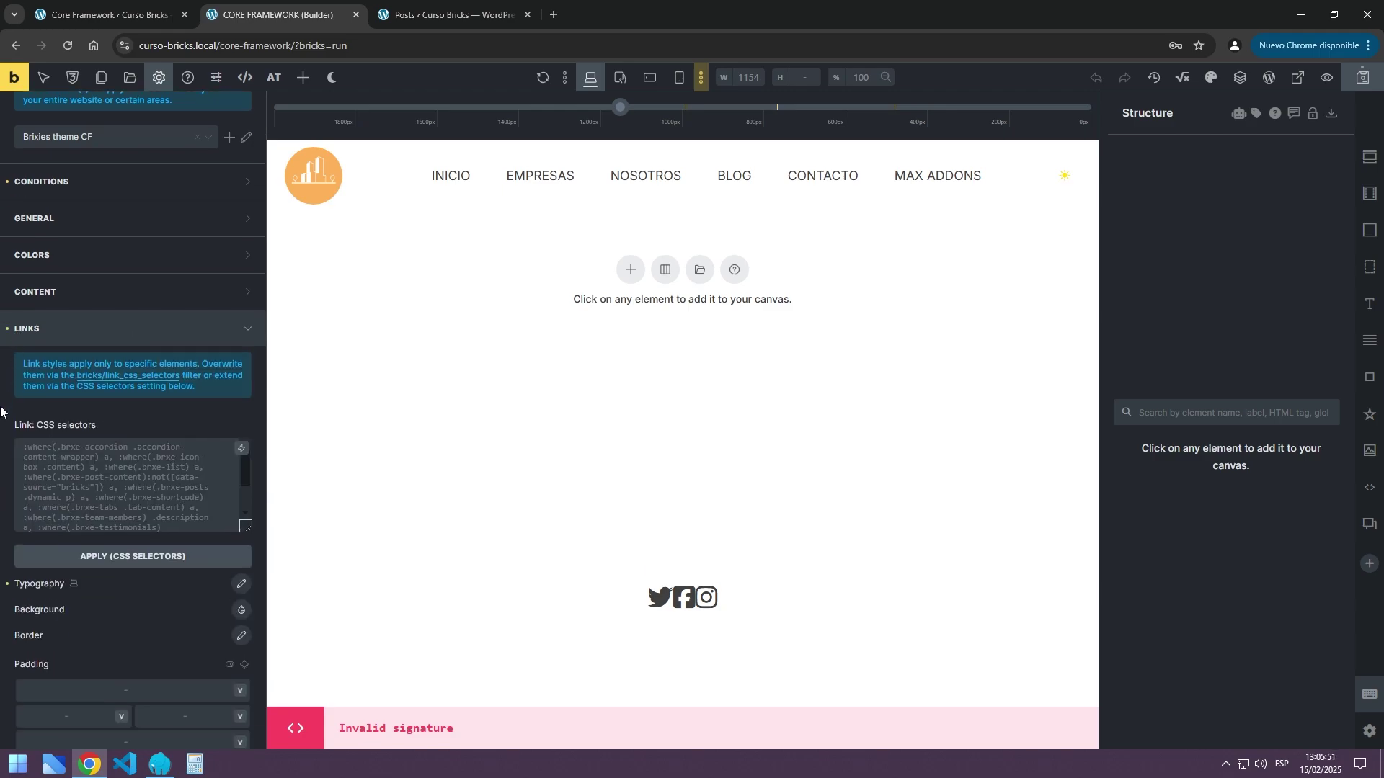
left_click(240, 585)
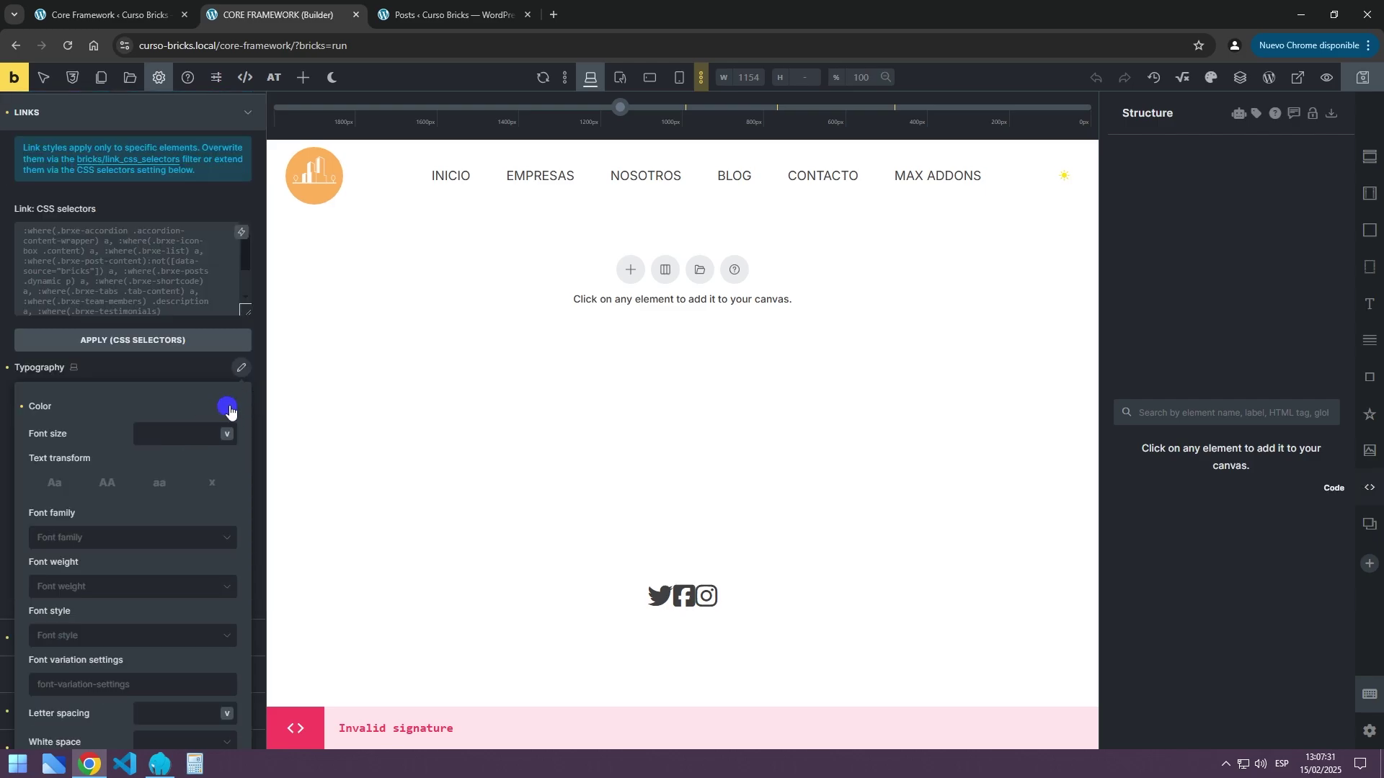
left_click(228, 408)
scroll(175, 490, "up", 2)
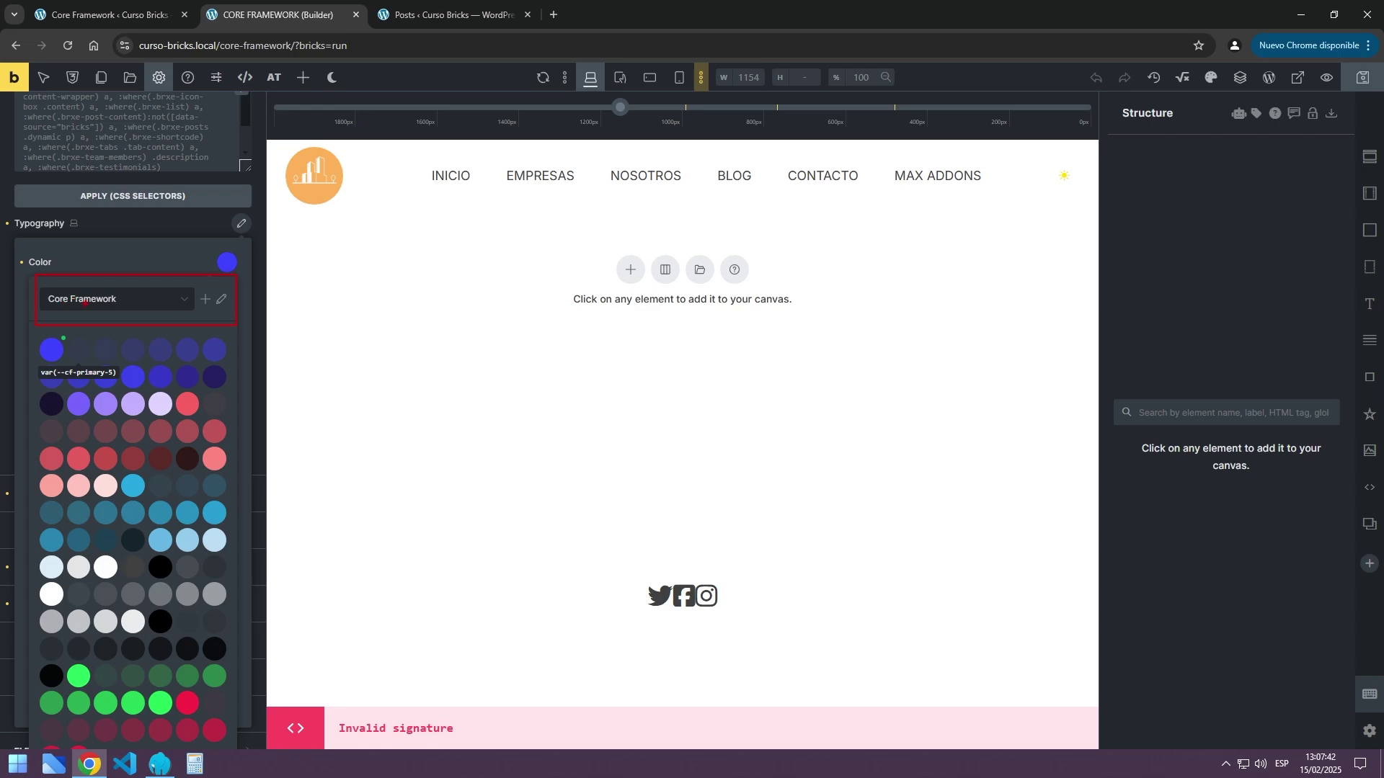
Compare the Default color palette with the Core Framework palette, leaving Core Framework selected
left_click(184, 299)
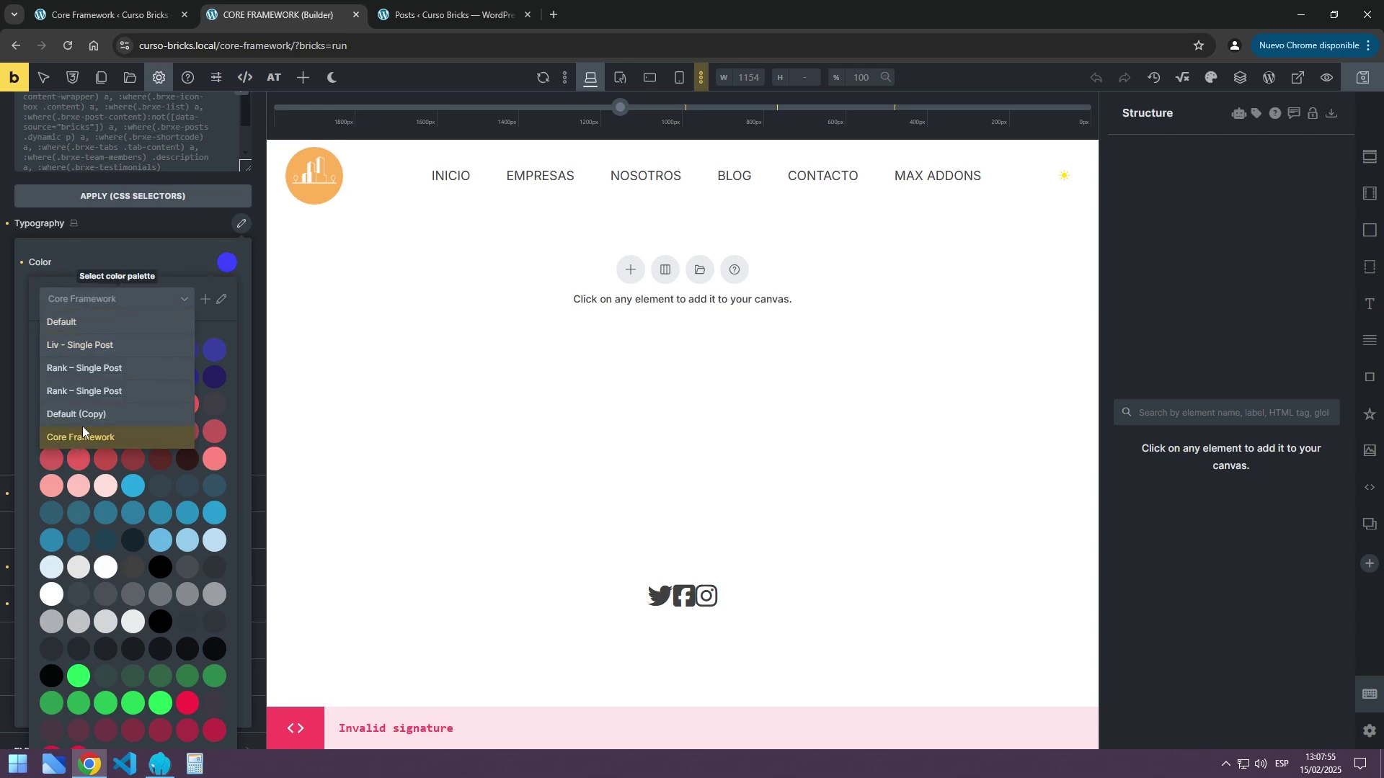
left_click(70, 324)
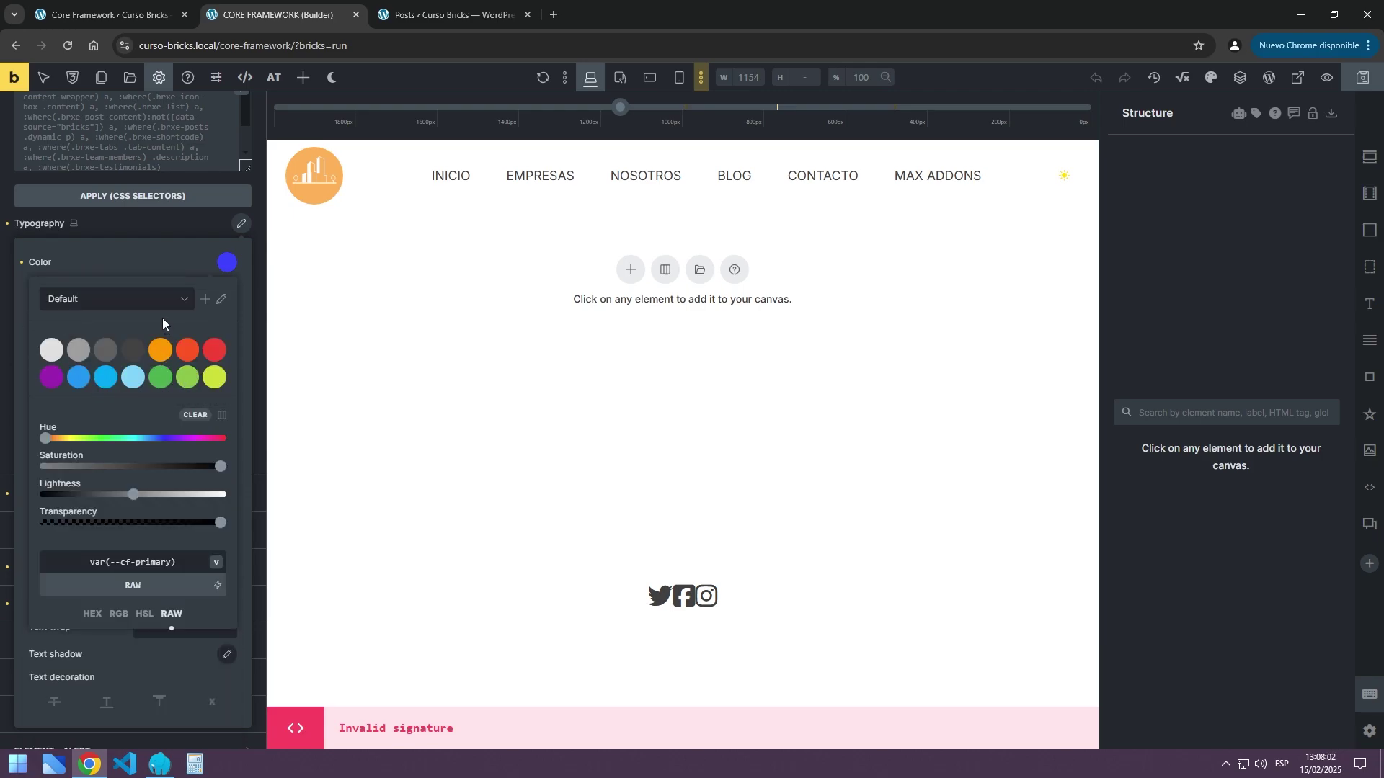
left_click(185, 301)
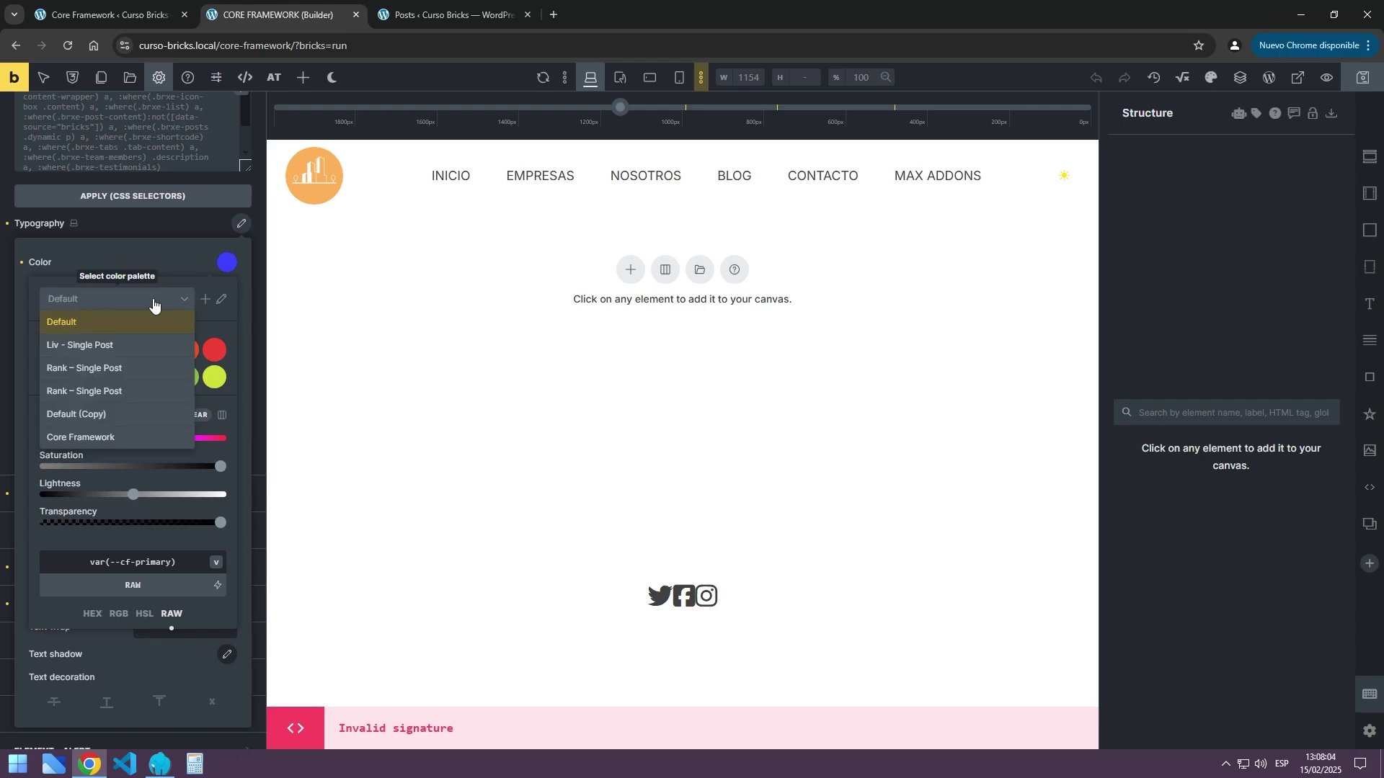
left_click(80, 437)
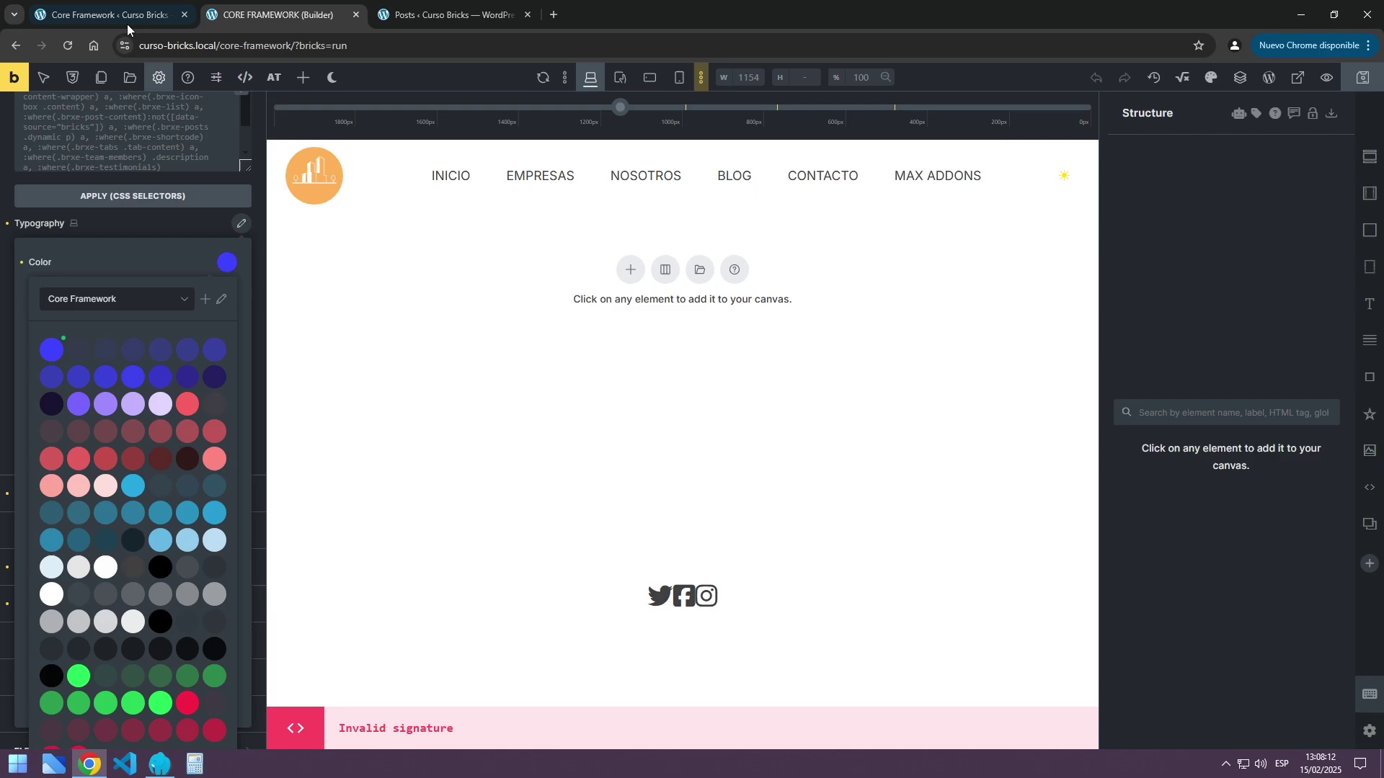
Switch to the Core Framework settings and examine the primary color's utility class, transparent variant, shade and tint options
left_click(105, 16)
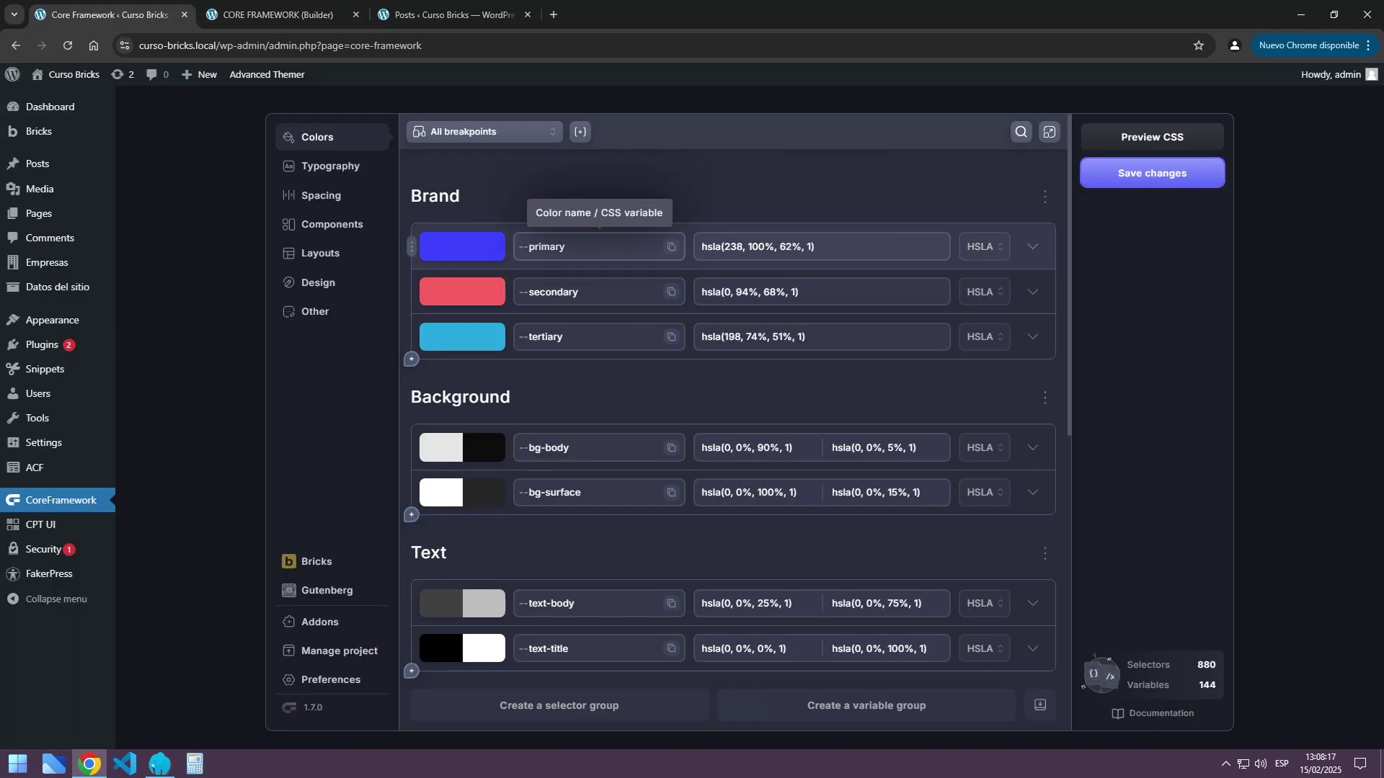
left_click(1031, 246)
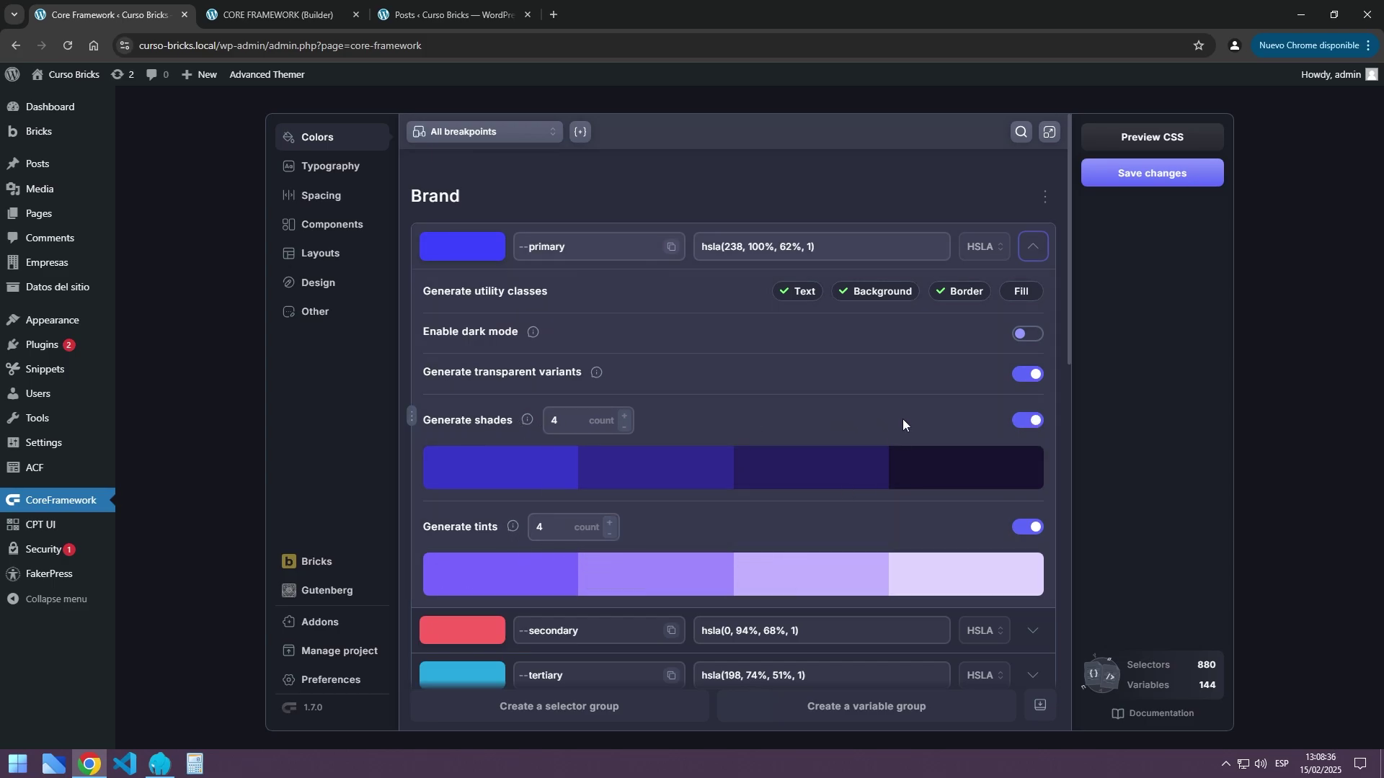
scroll(922, 387, "down", 2)
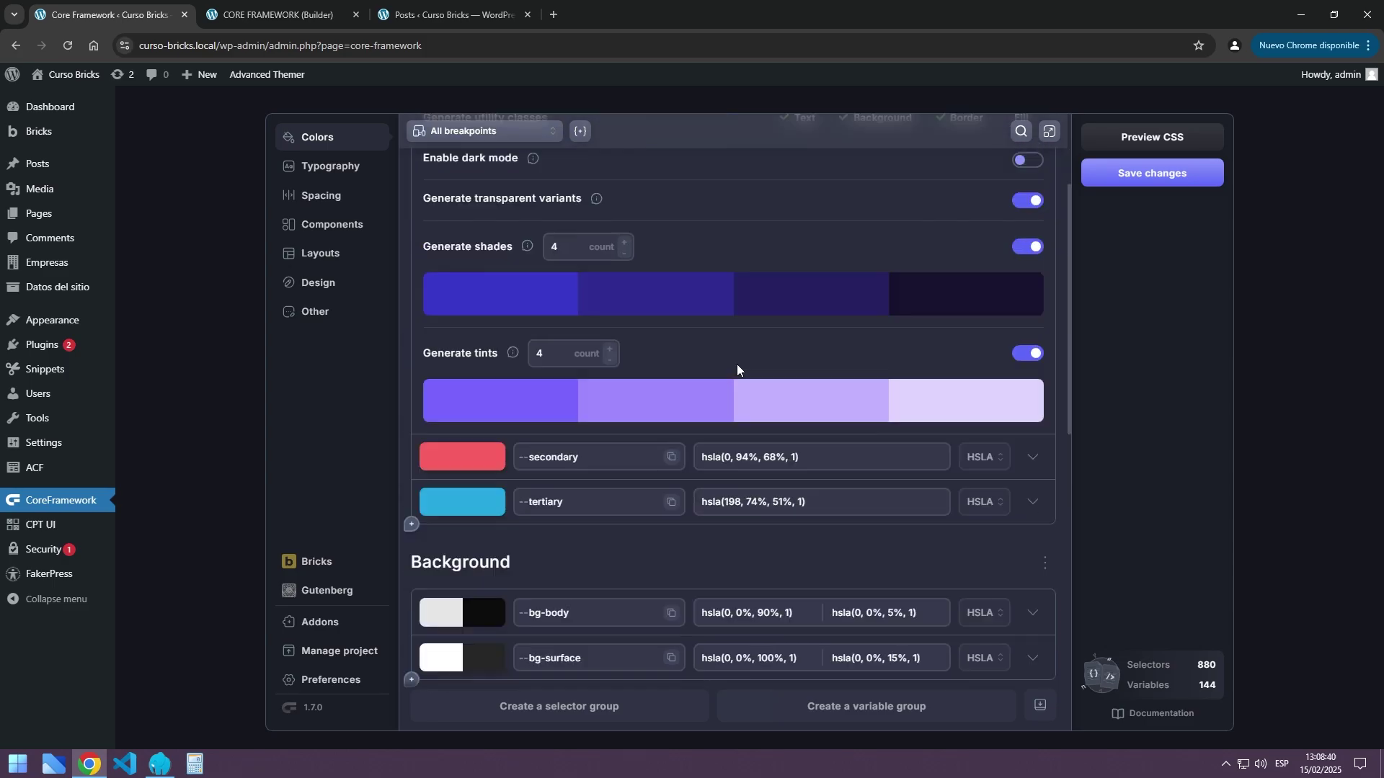
scroll(737, 364, "up", 2)
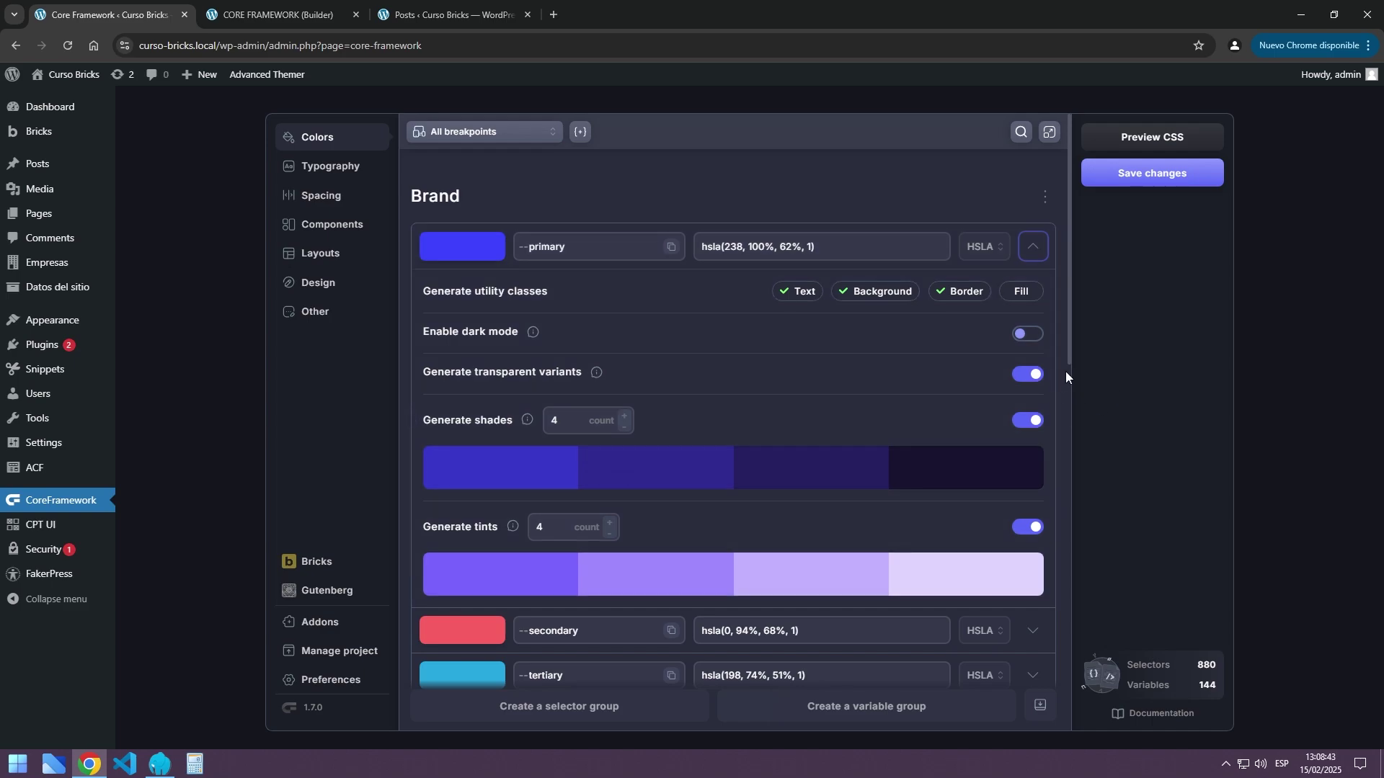
Turn off the transparent variants, shades and tints generated for the primary brand color
left_click(1027, 378)
left_click(1026, 376)
left_click(1027, 421)
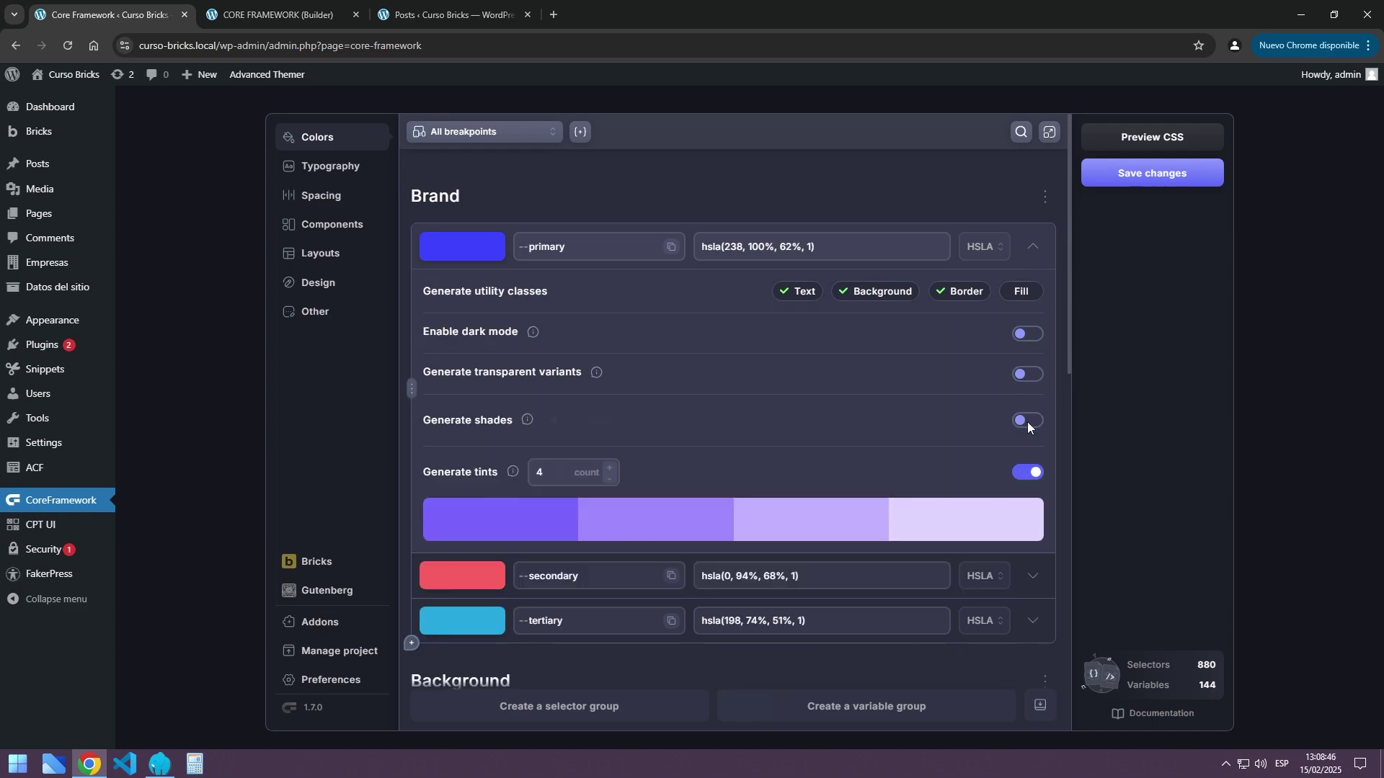
left_click(1026, 472)
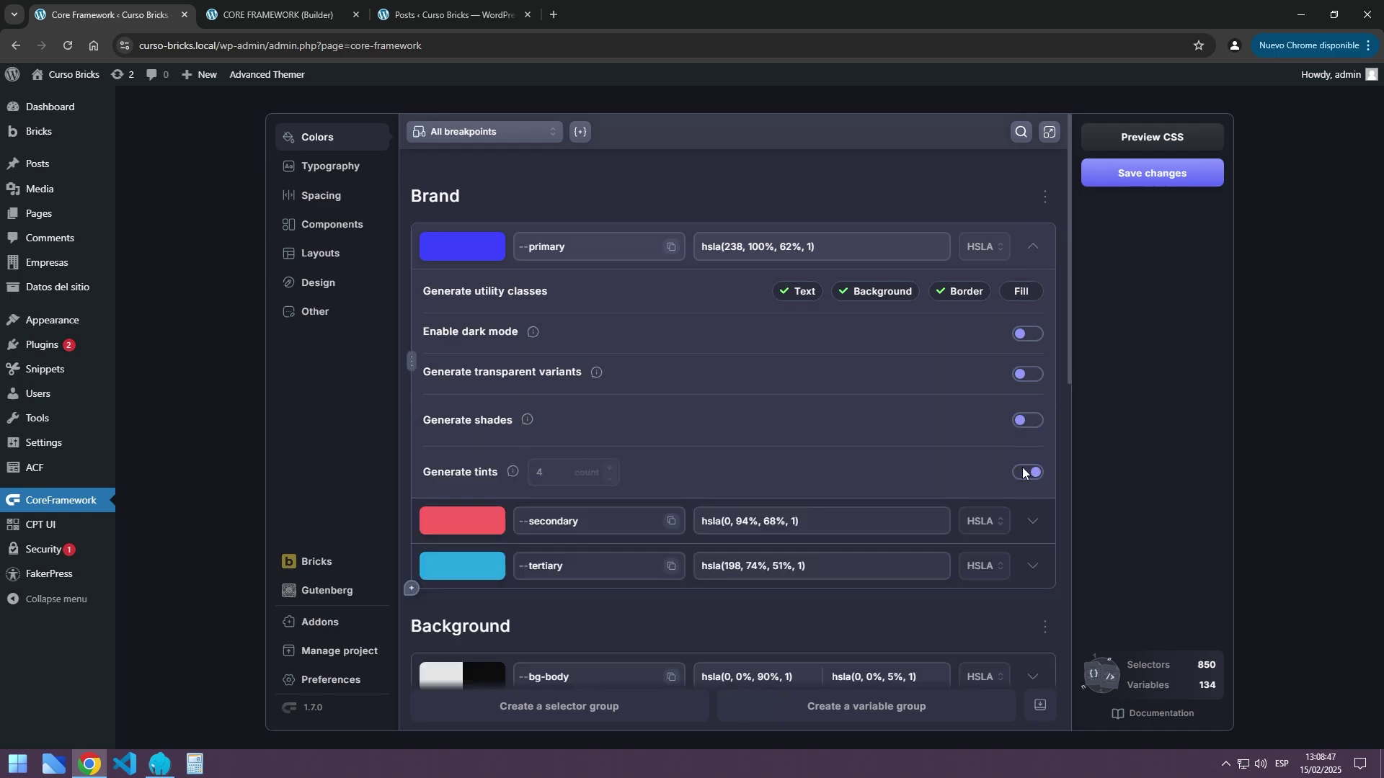
left_click(1033, 249)
Turn off the generated transparent variants, shades and tints for the secondary and tertiary brand colors
left_click(1034, 291)
left_click(1036, 295)
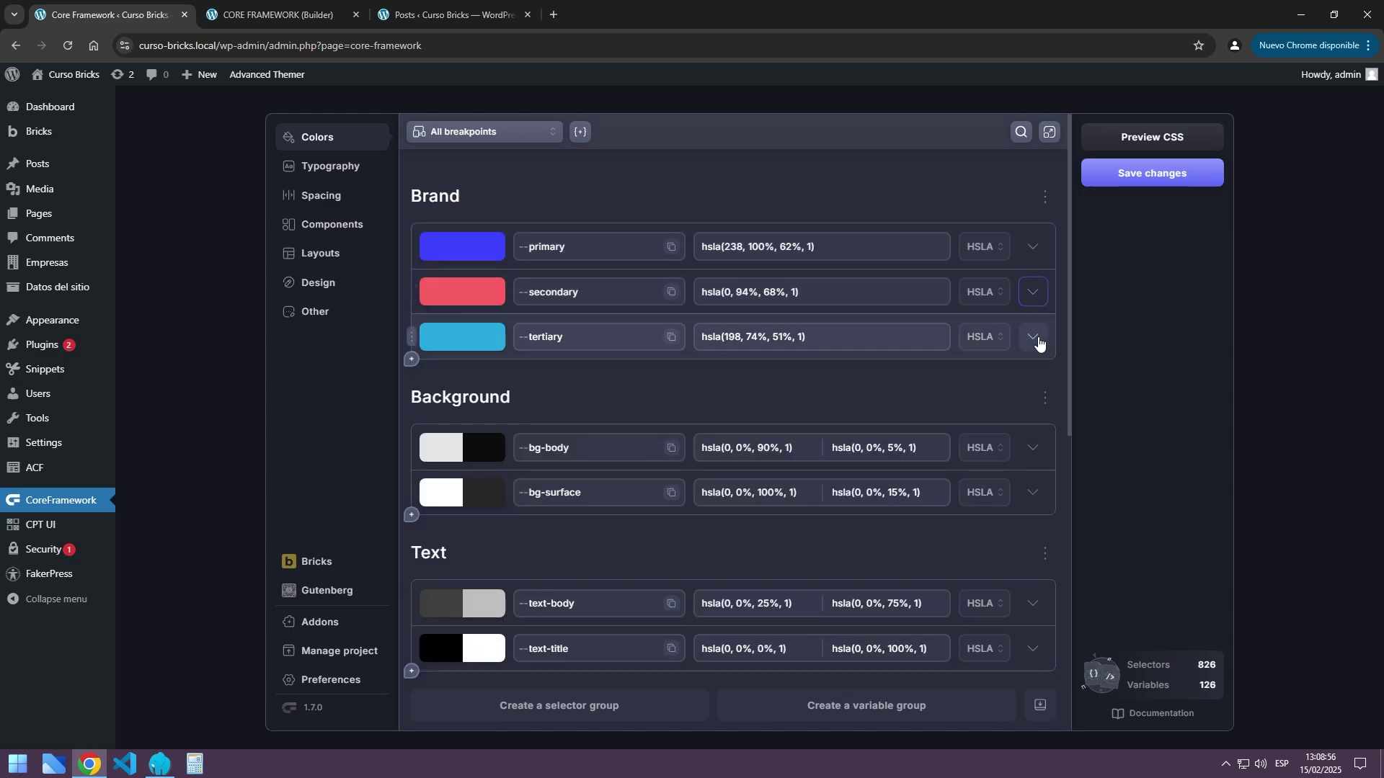
left_click(1035, 339)
left_click(1027, 508)
left_click(1026, 563)
left_click(1033, 336)
Delete the tertiary brand color and save the Core Framework changes
left_click(410, 336)
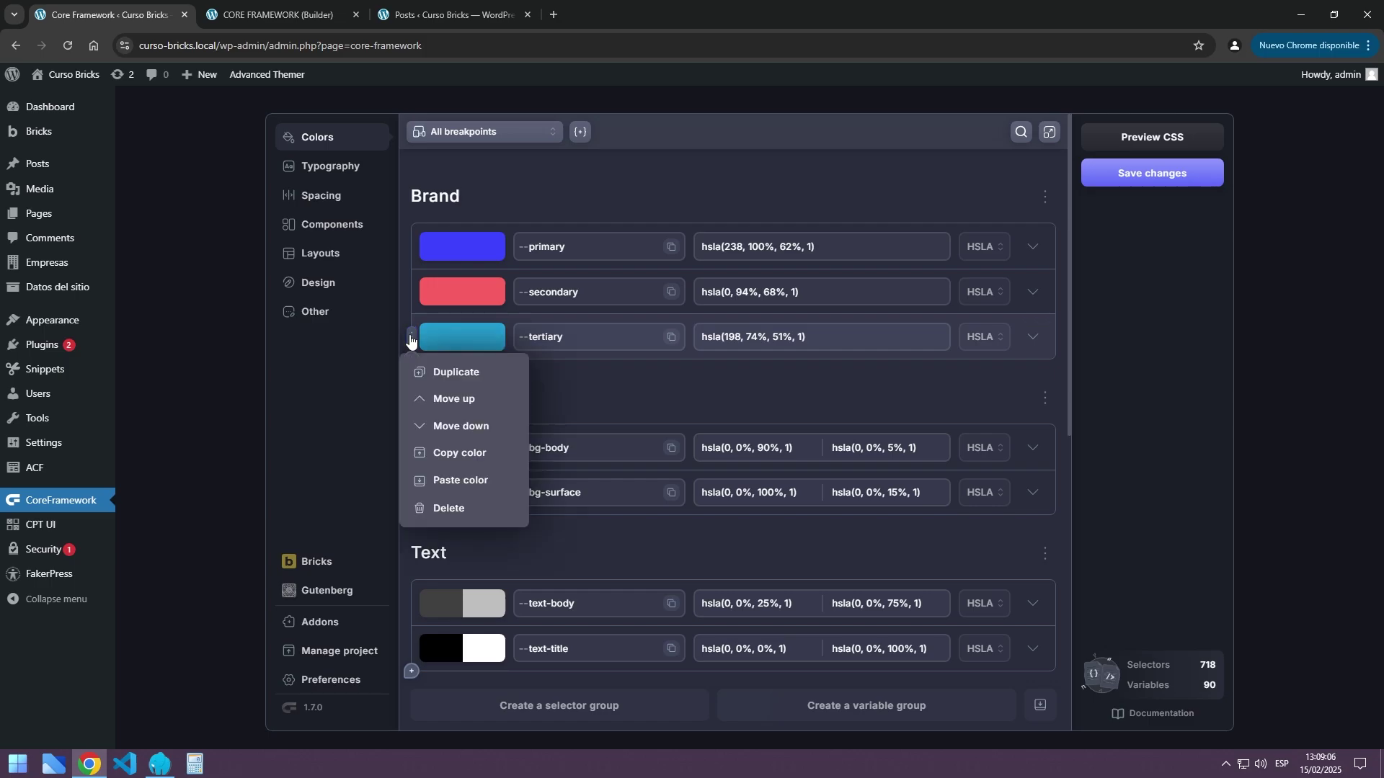
left_click(441, 510)
left_click(441, 509)
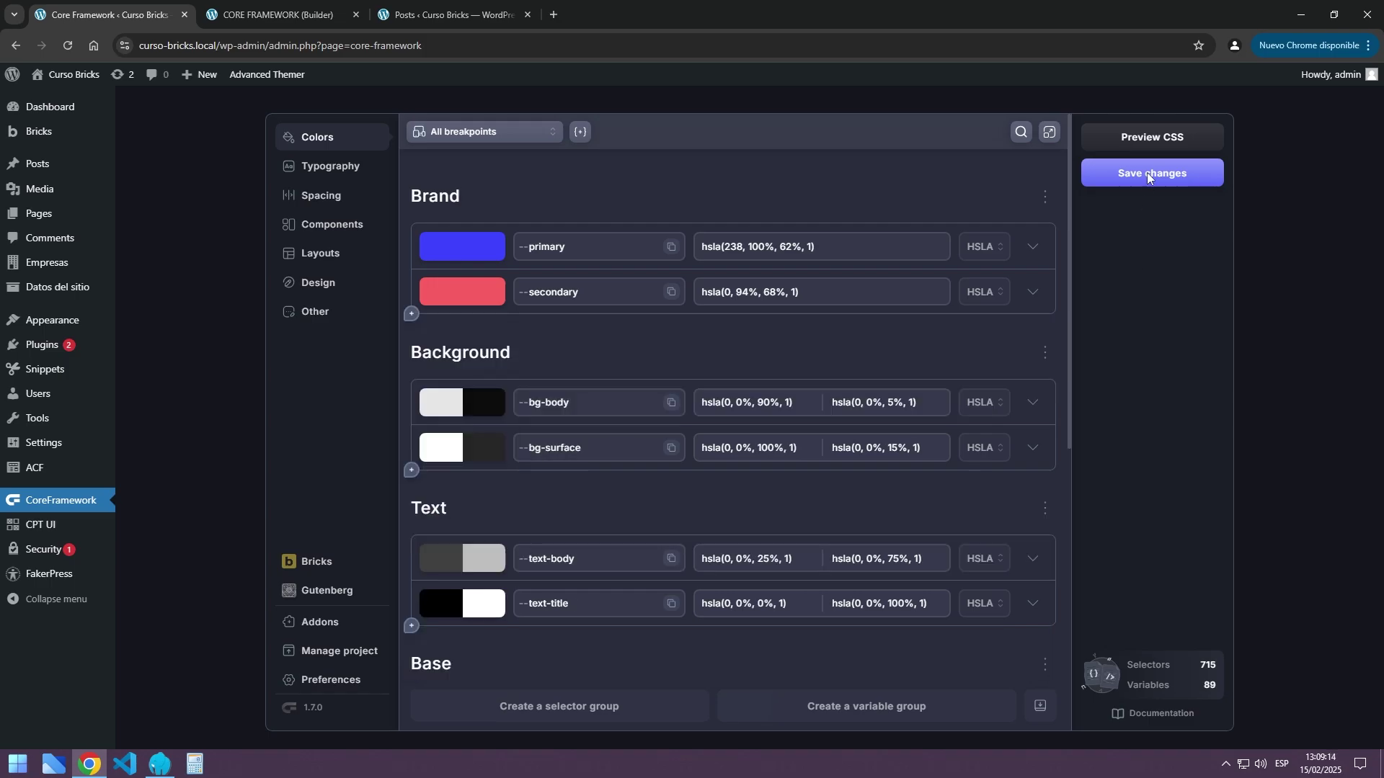
left_click(1146, 174)
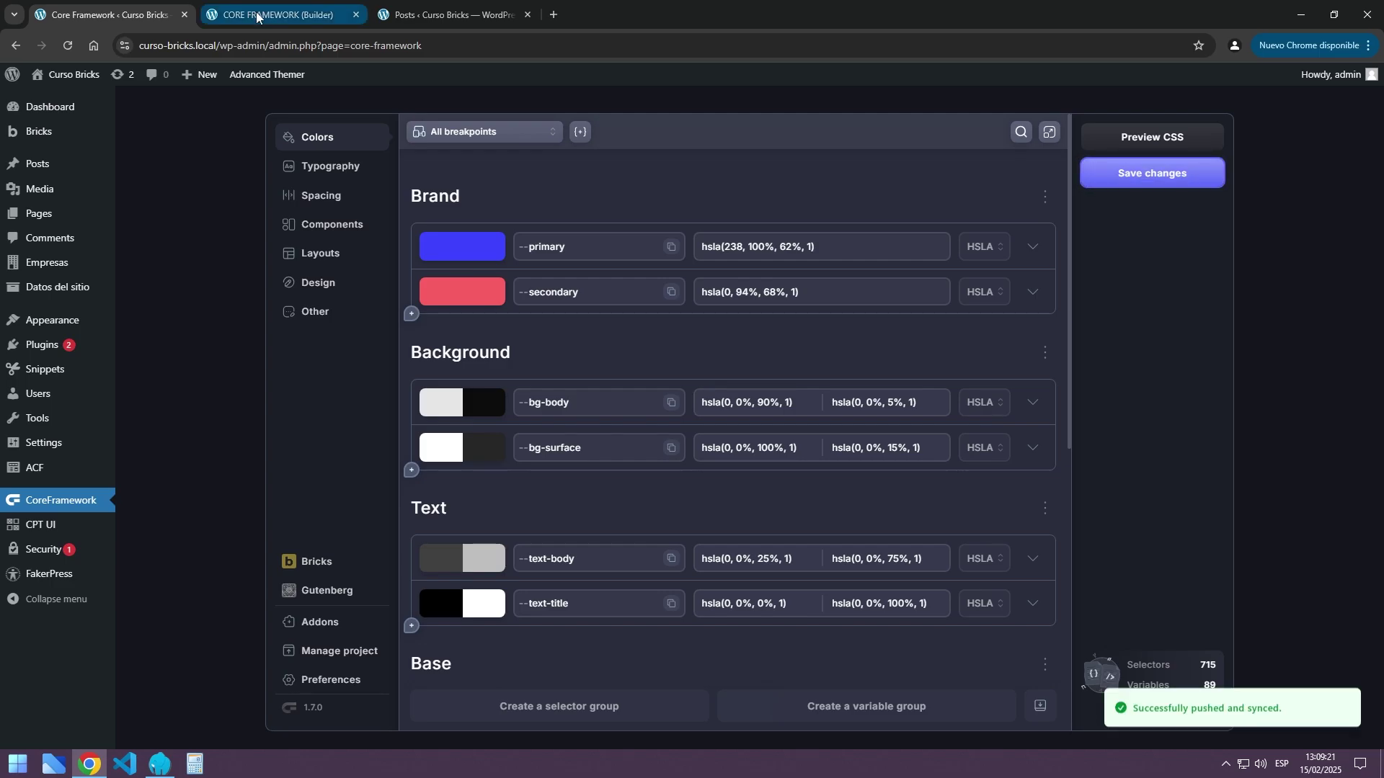
Return to the Bricks builder and save the page
left_click(278, 14)
left_click(1362, 81)
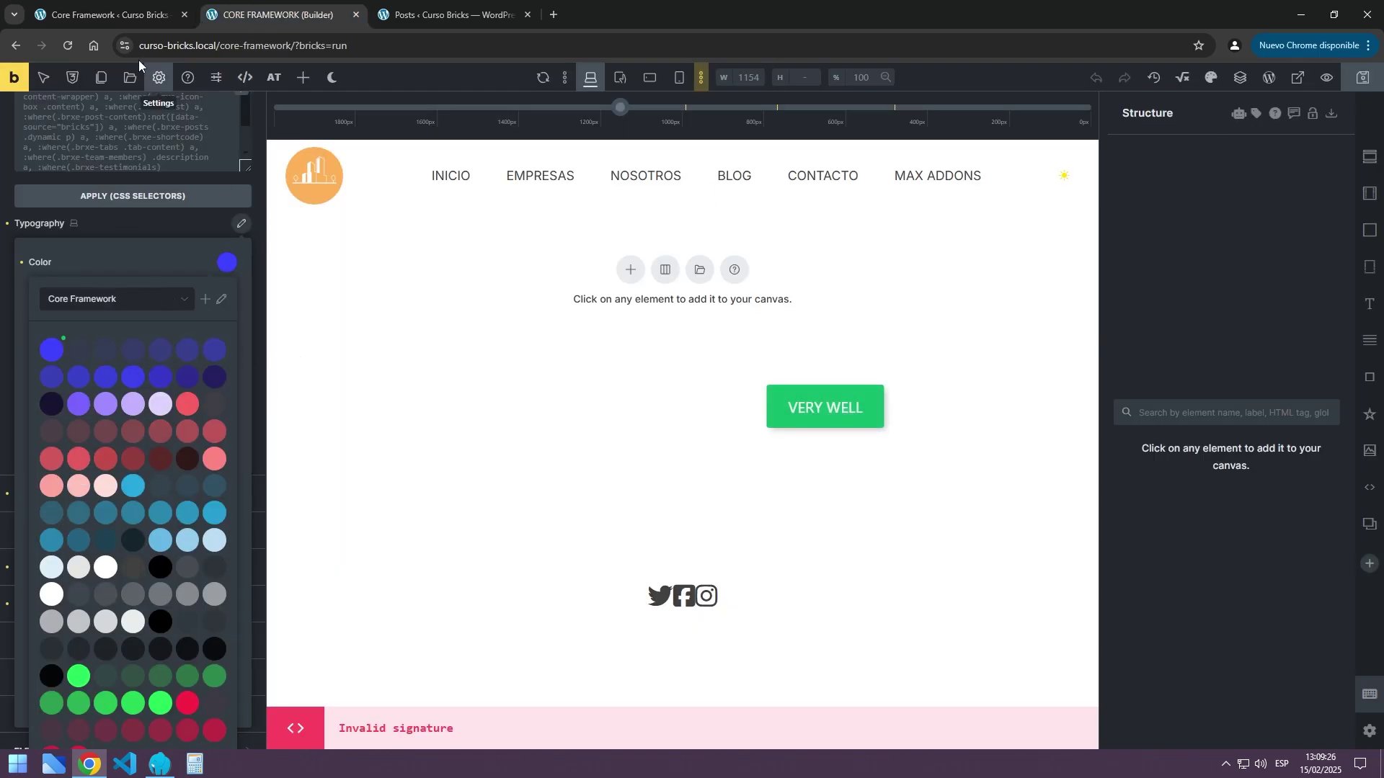
left_click(159, 77)
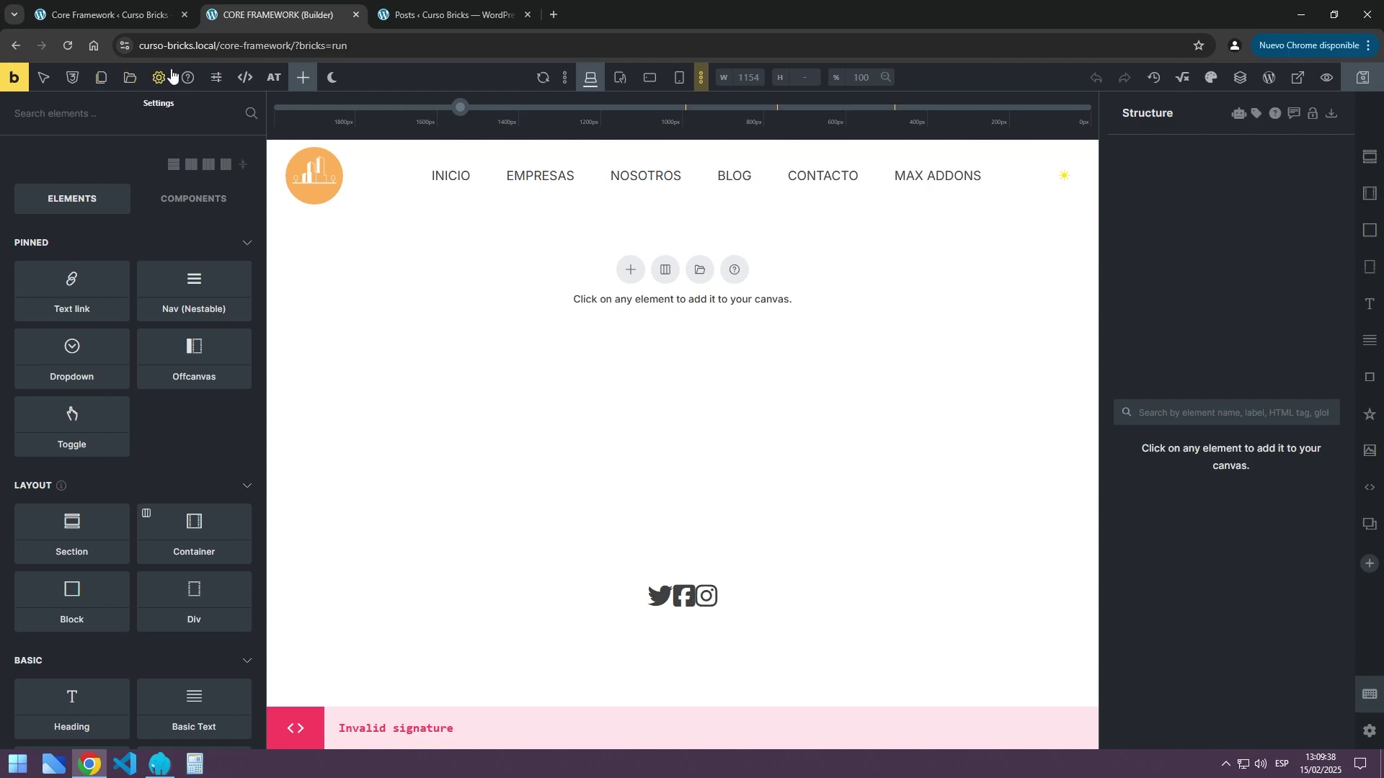
Reopen the theme style's link typography color setting to examine the Core Framework palette, and close the link settings
left_click(159, 78)
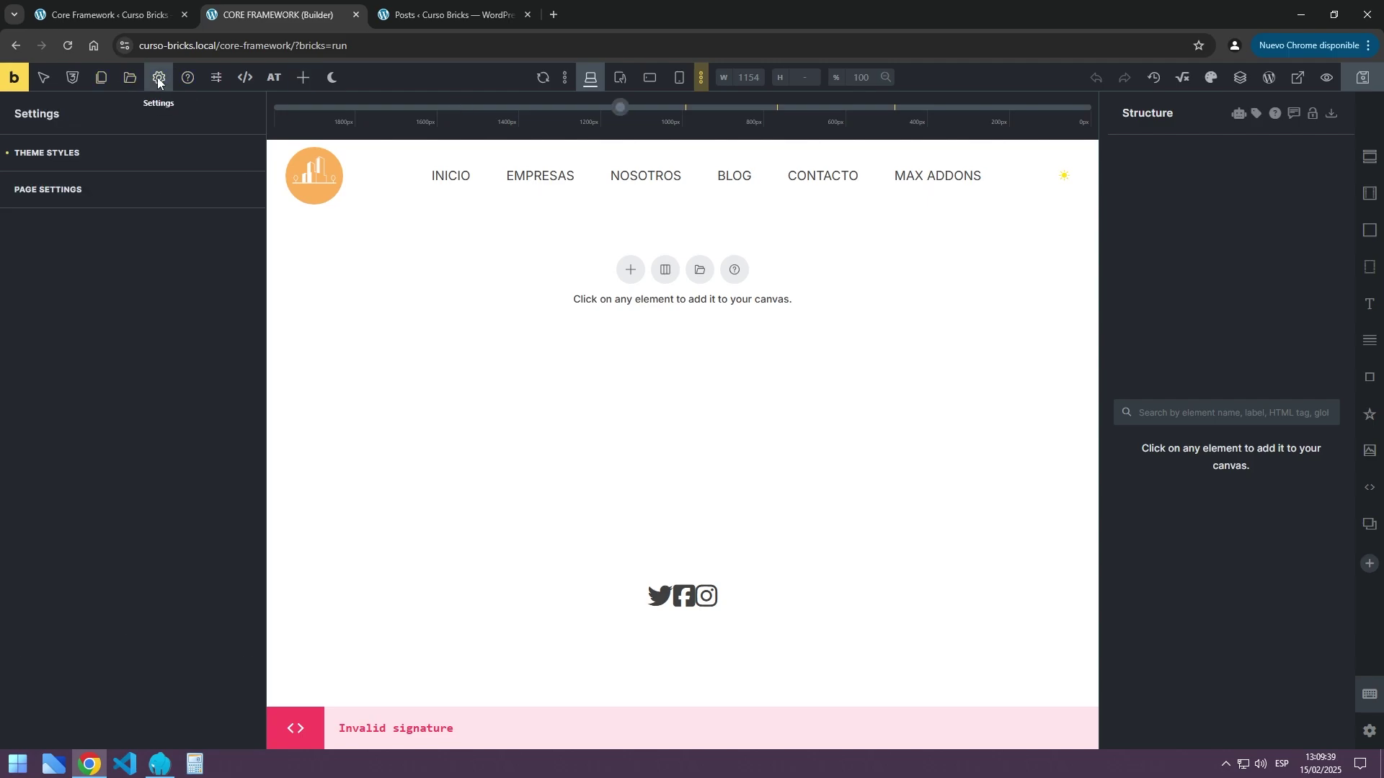
left_click(52, 146)
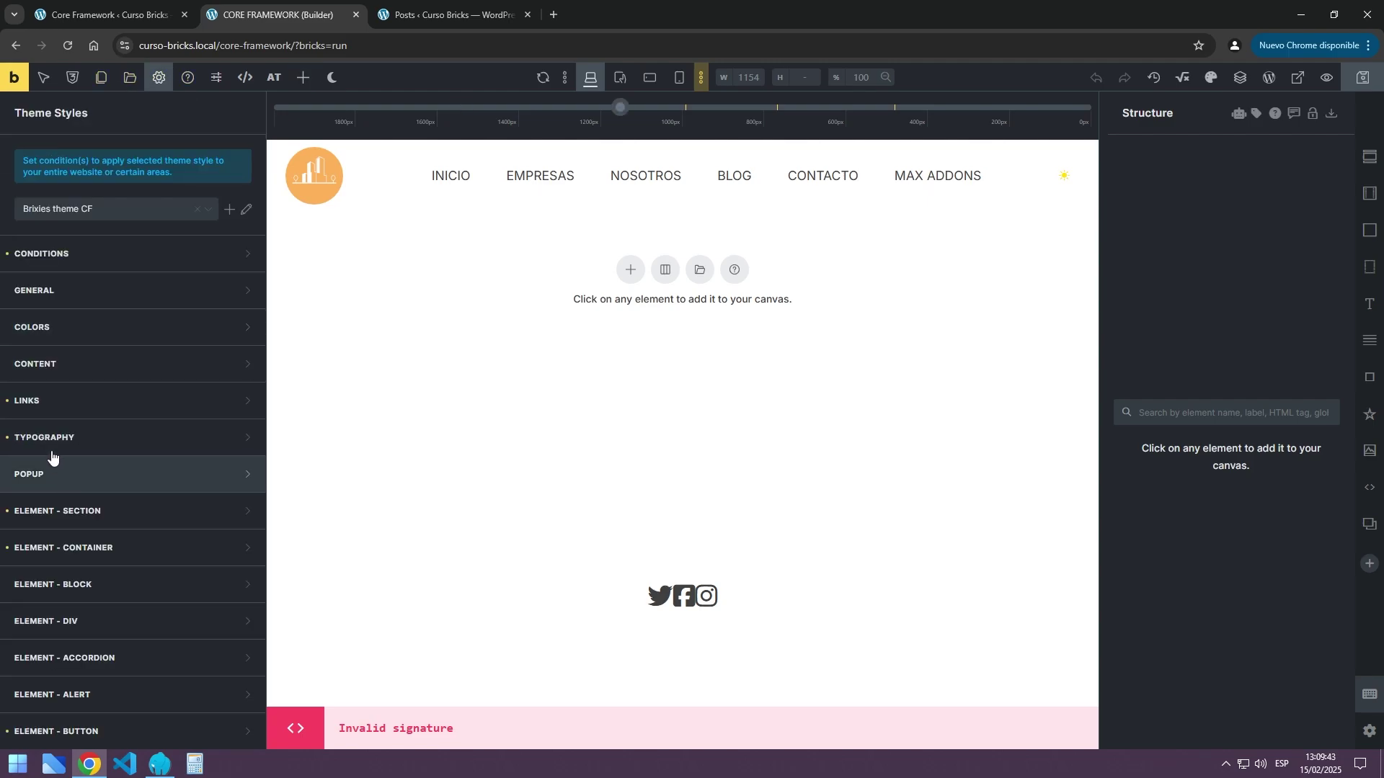
left_click(43, 400)
left_click(240, 585)
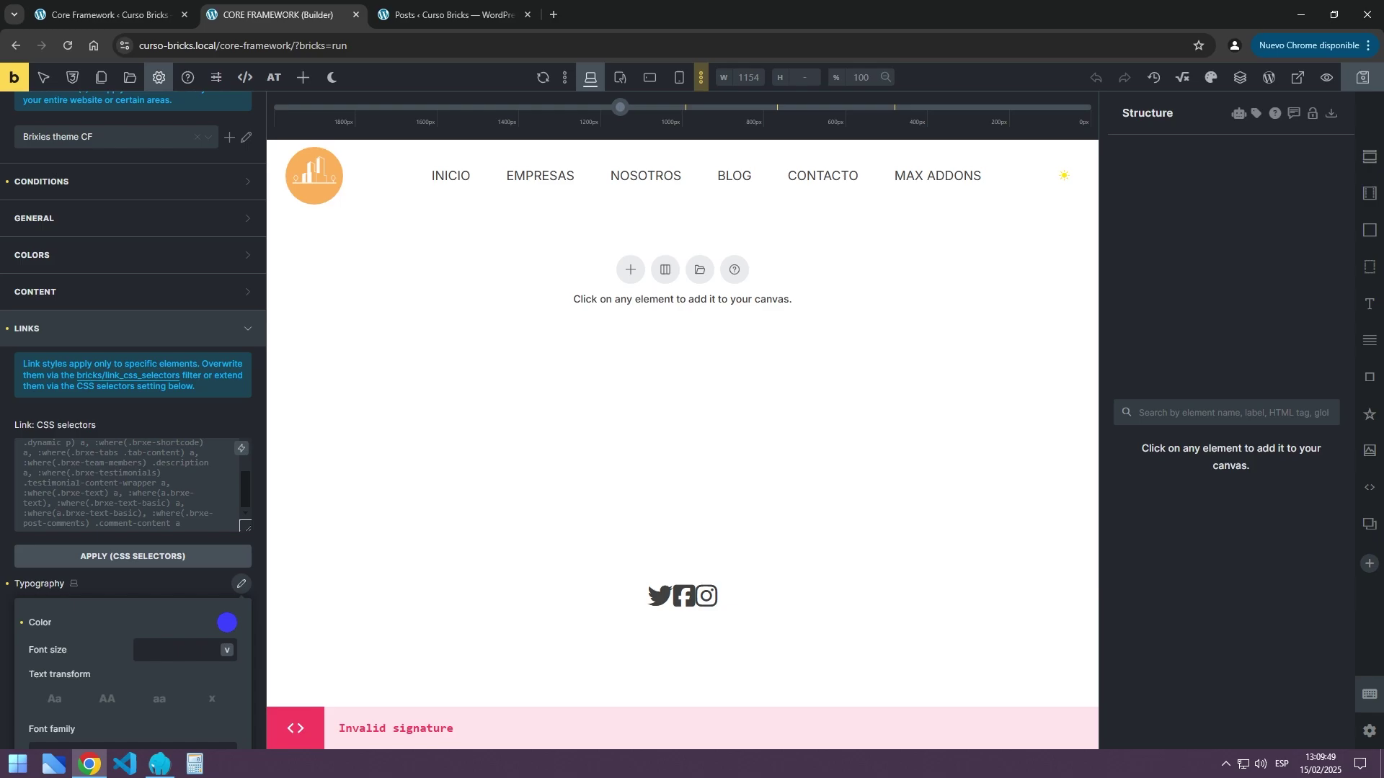
scroll(234, 461, "down", 4)
left_click(226, 337)
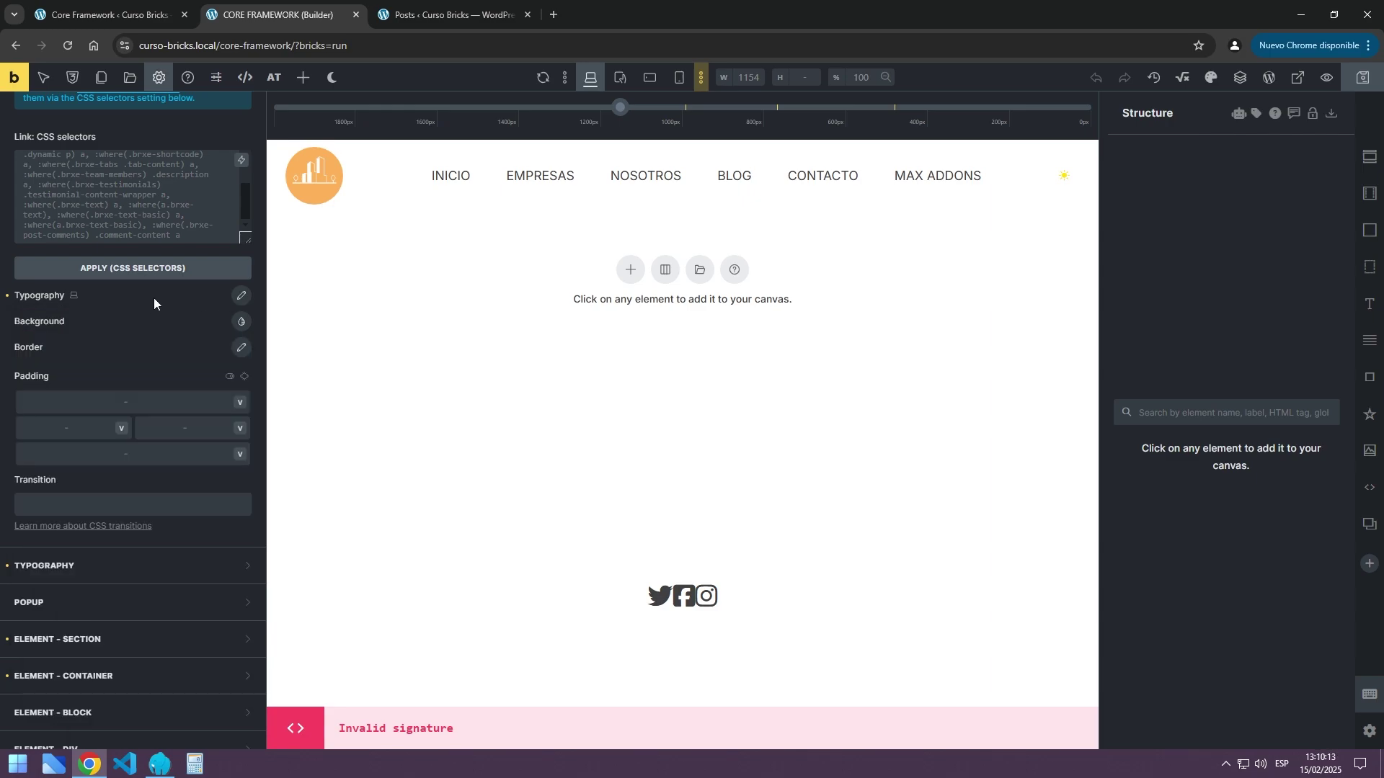
scroll(144, 289, "up", 4)
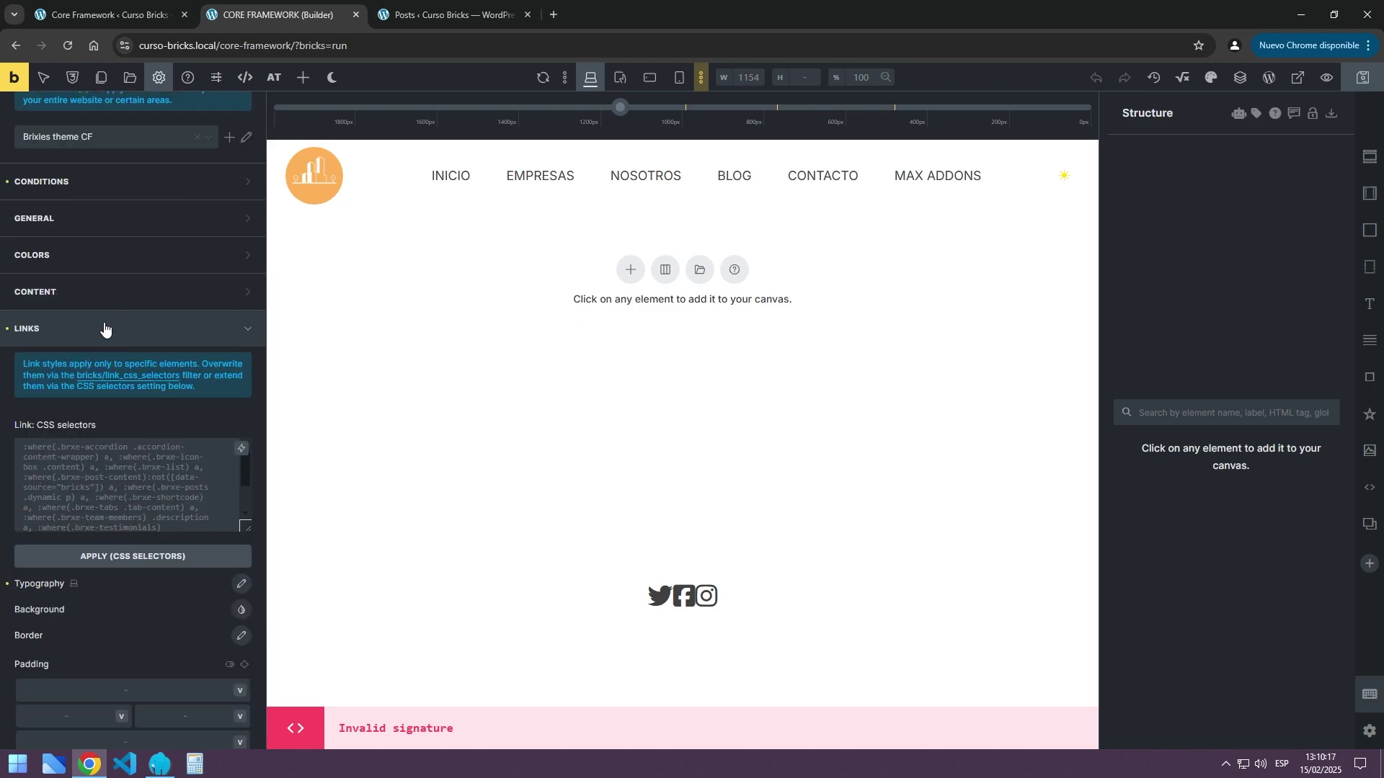
left_click(77, 330)
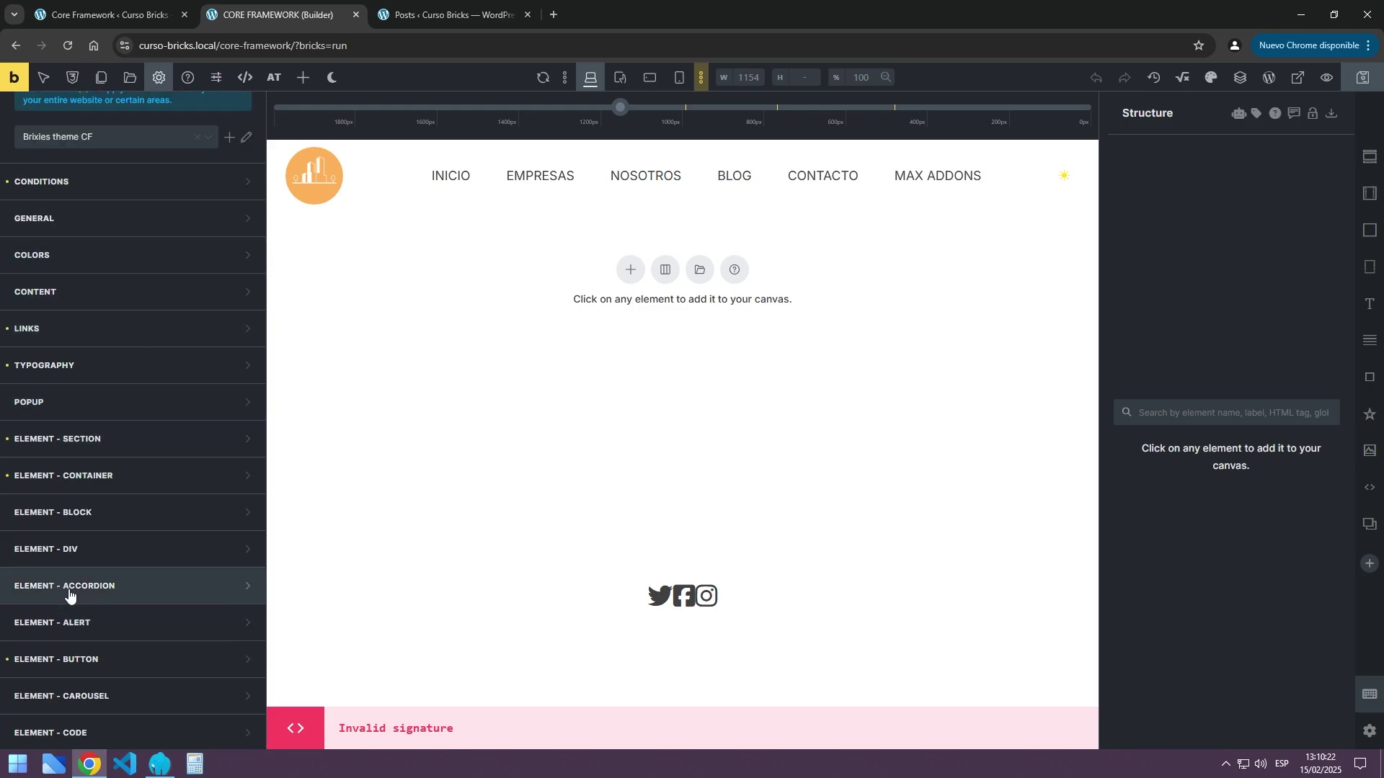
Examine the theme style's section element settings down to the padding variables
left_click(98, 441)
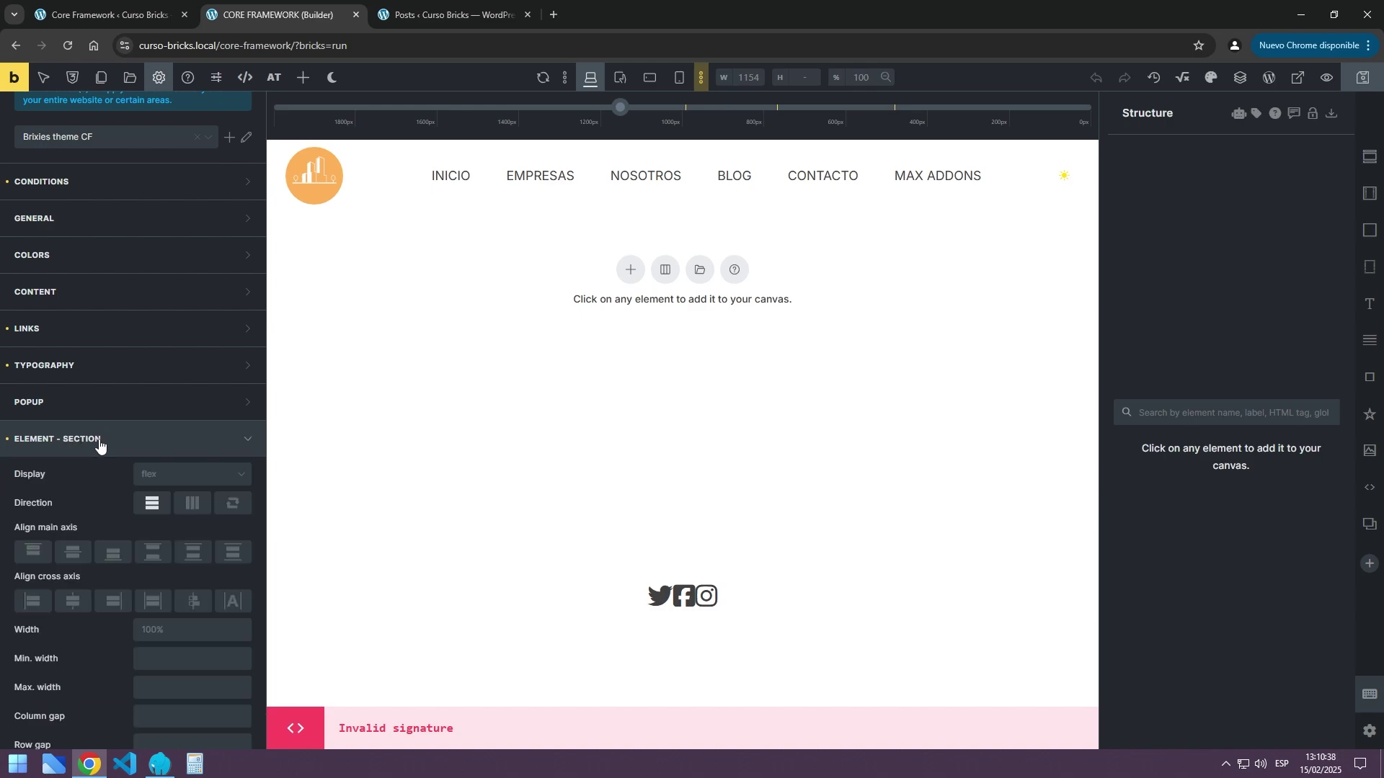
scroll(99, 447, "down", 4)
scroll(99, 428, "down", 5)
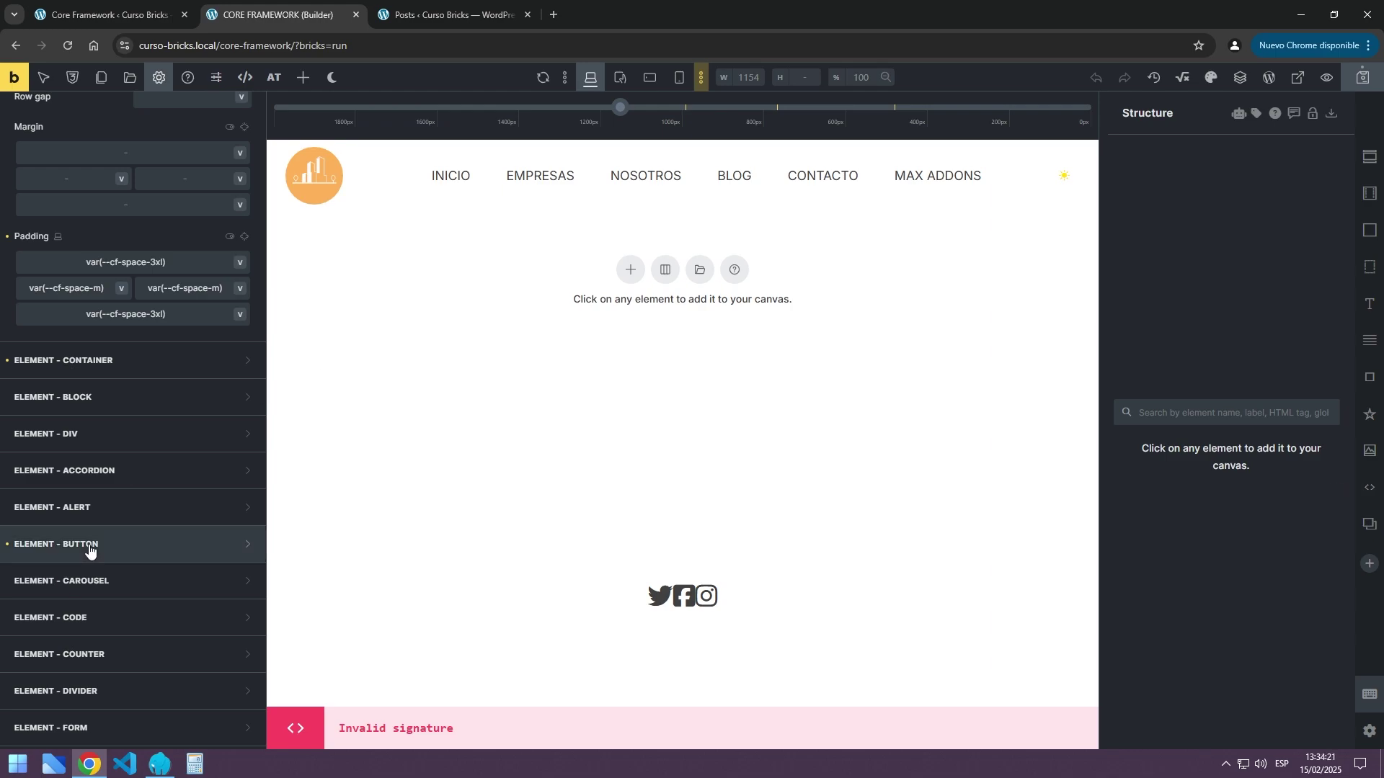
Examine the theme style's button element settings across the default, primary, secondary, light and dark styles
left_click(89, 546)
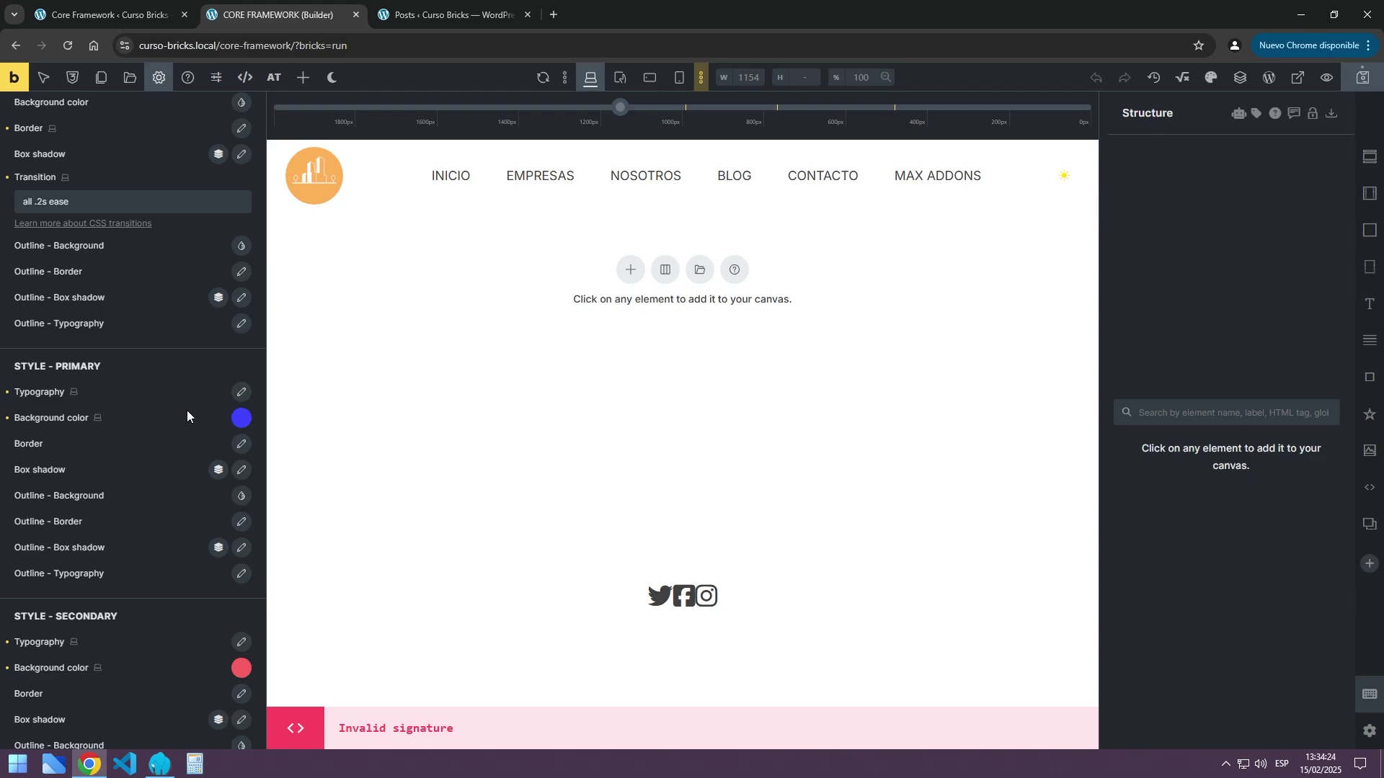
scroll(84, 440, "up", 4)
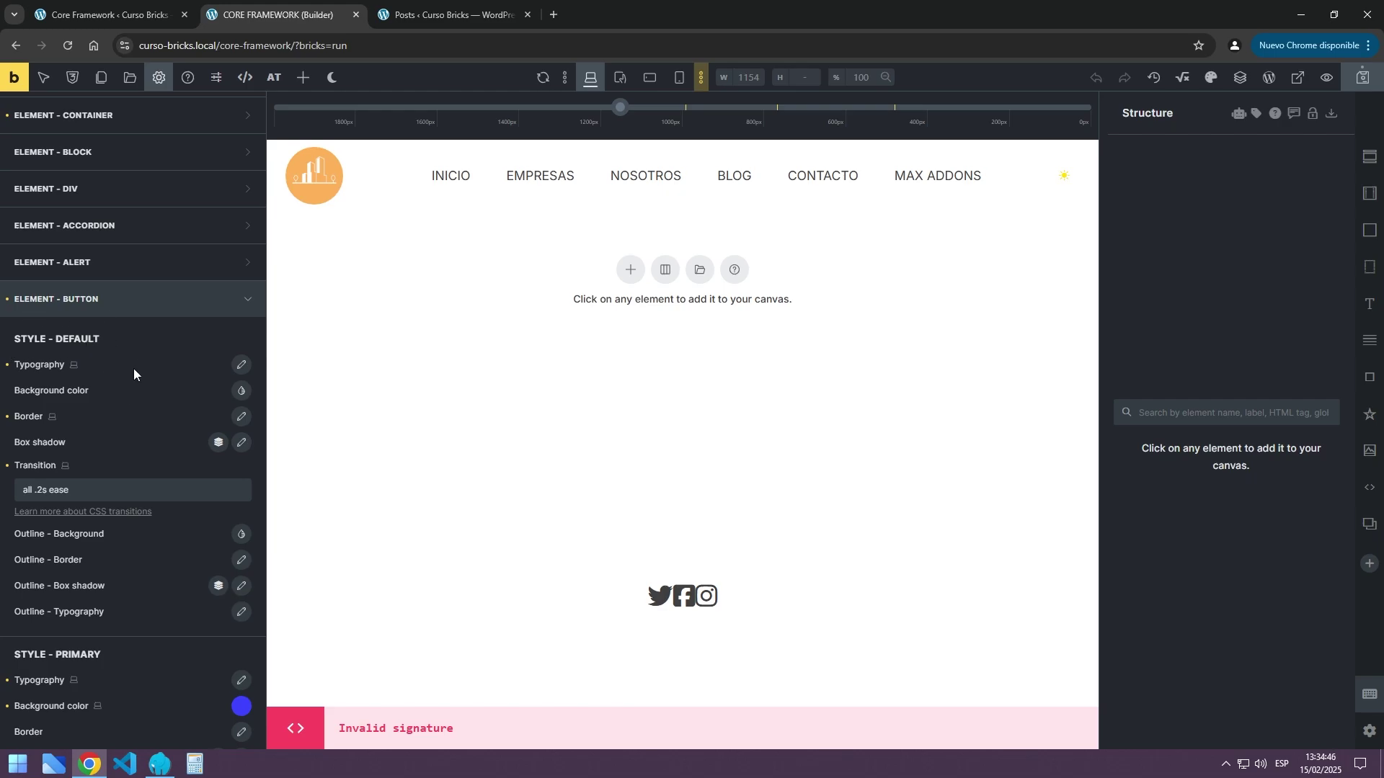
scroll(159, 381, "down", 4)
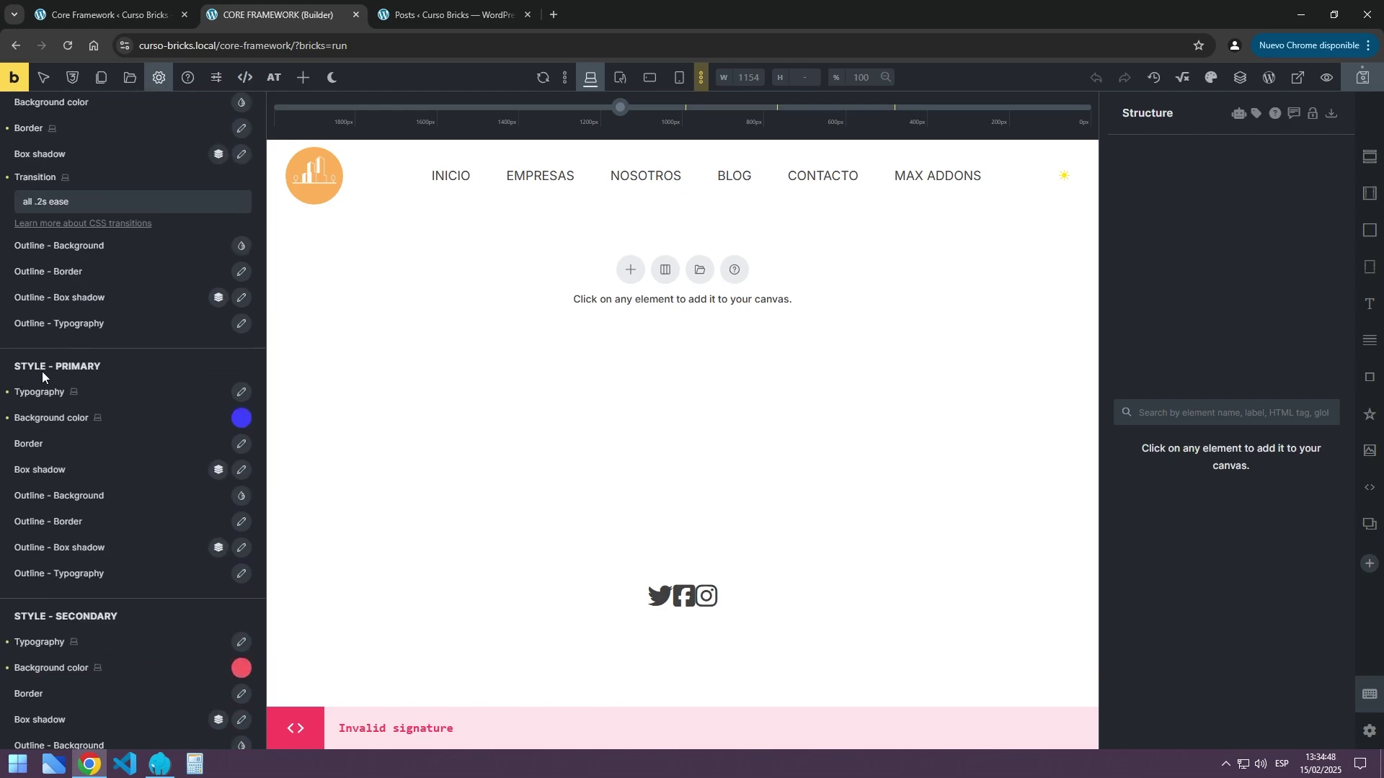
scroll(110, 366, "down", 8)
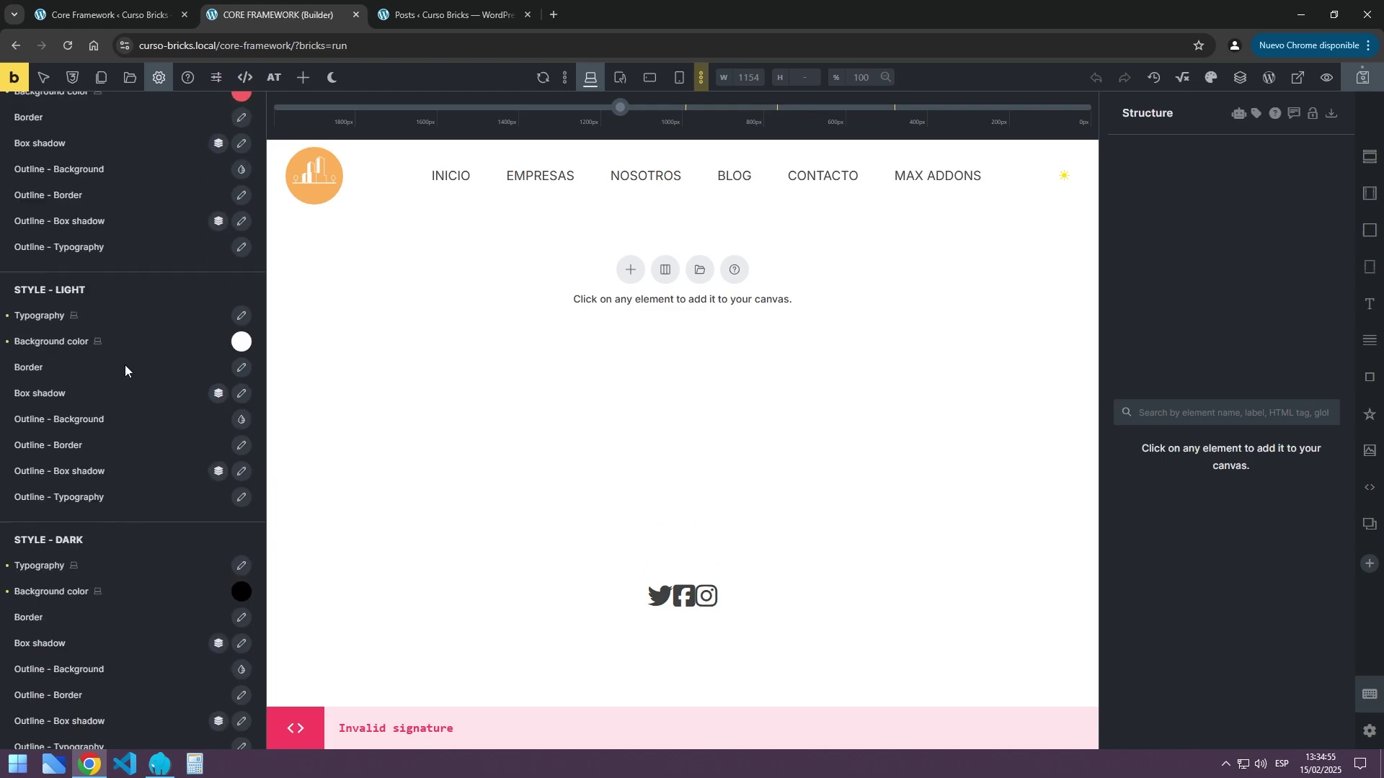
scroll(125, 370, "up", 10)
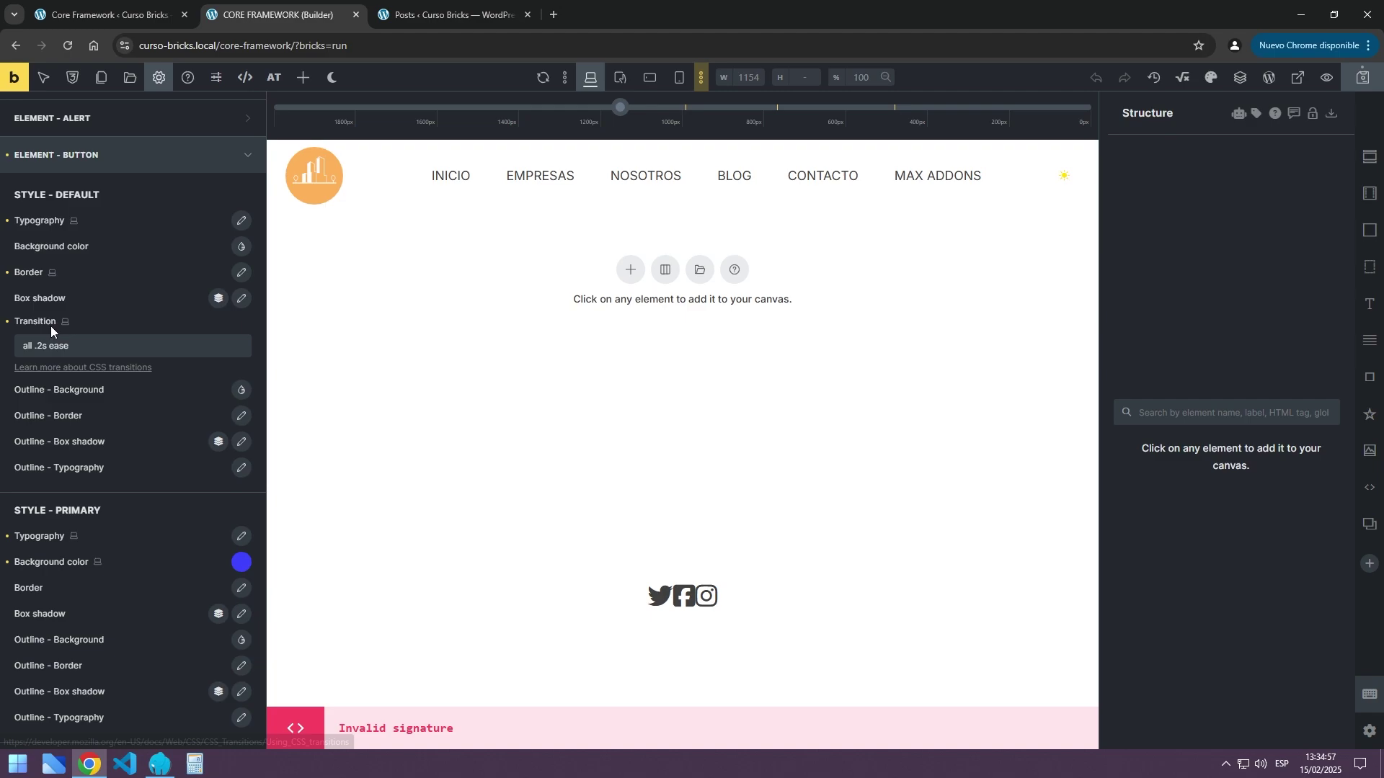
scroll(51, 330, "up", 4)
left_click(83, 442)
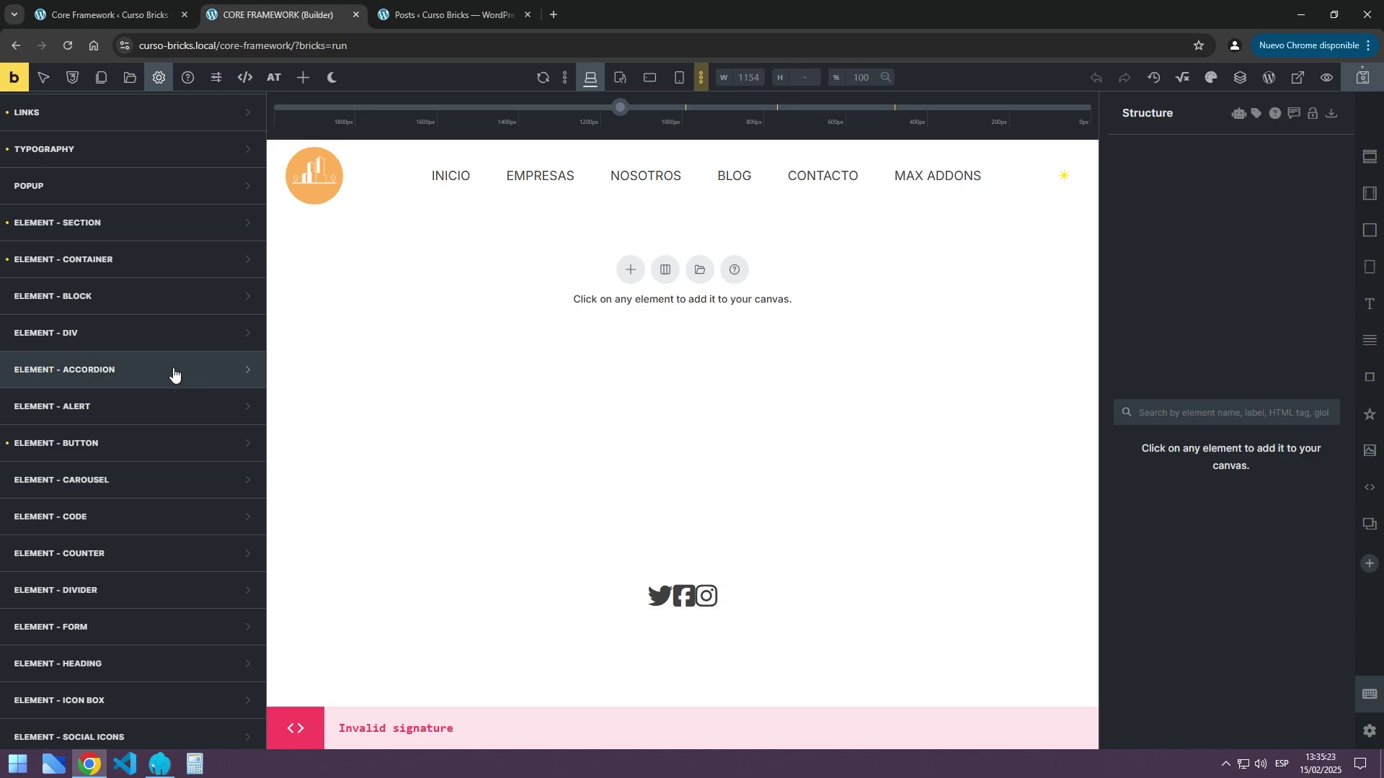
scroll(175, 375, "up", 4)
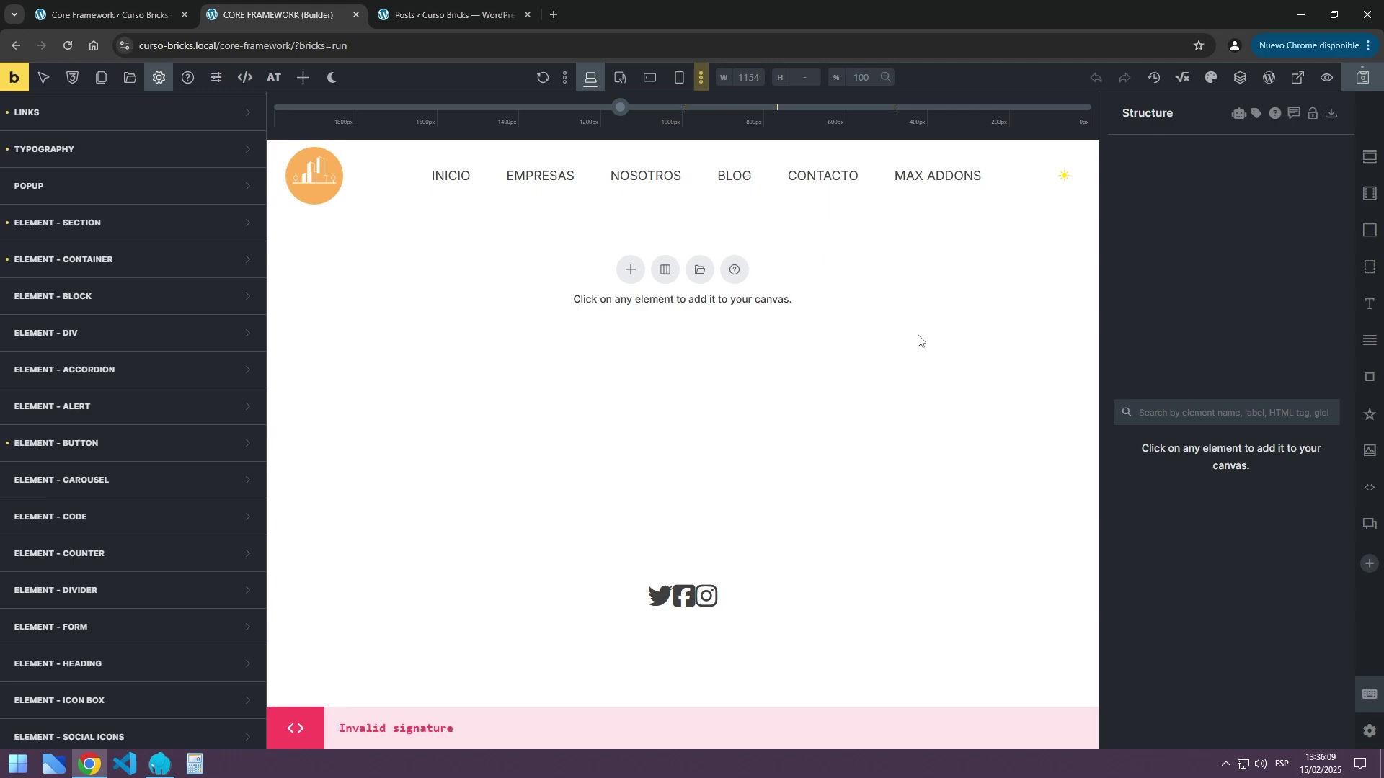
Add a new section to the empty page and open that section's style settings
left_click(1369, 160)
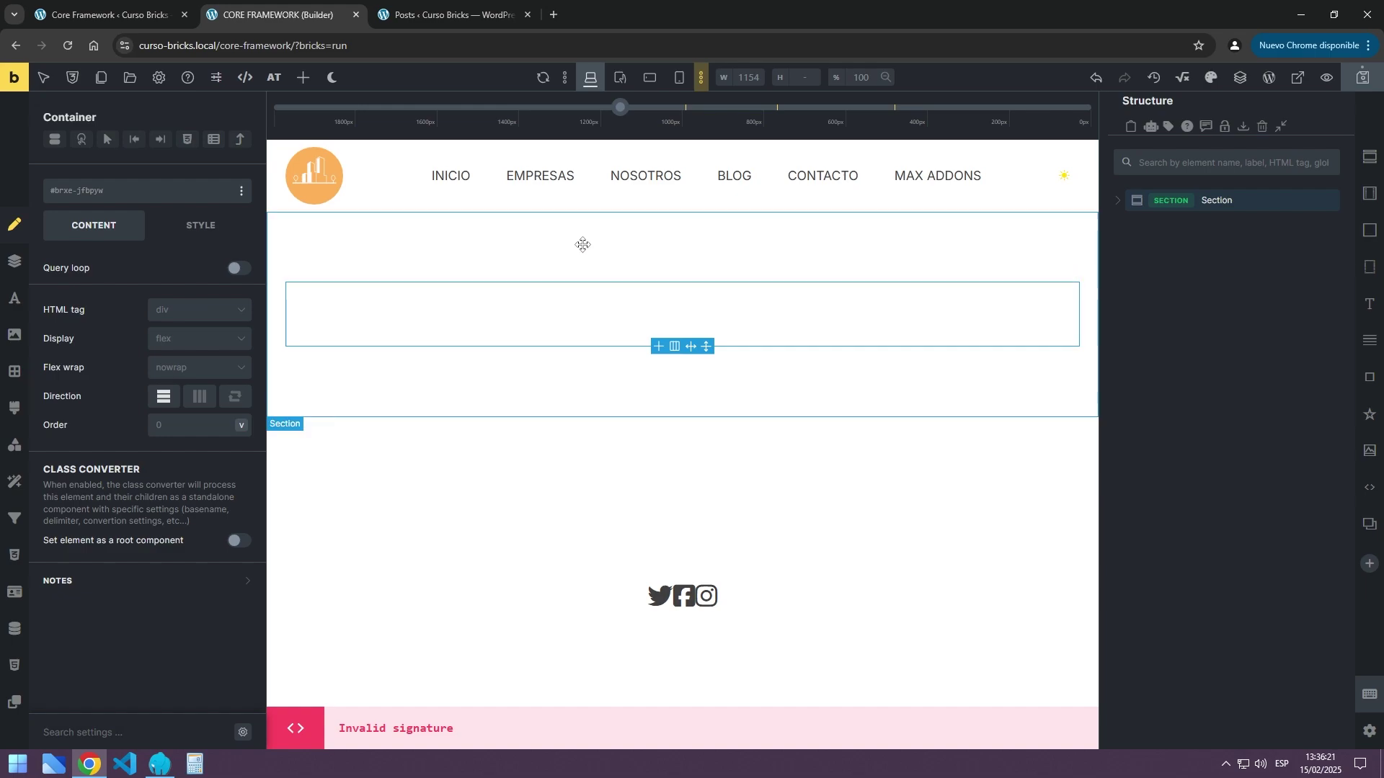
left_click(1238, 202)
left_click(200, 225)
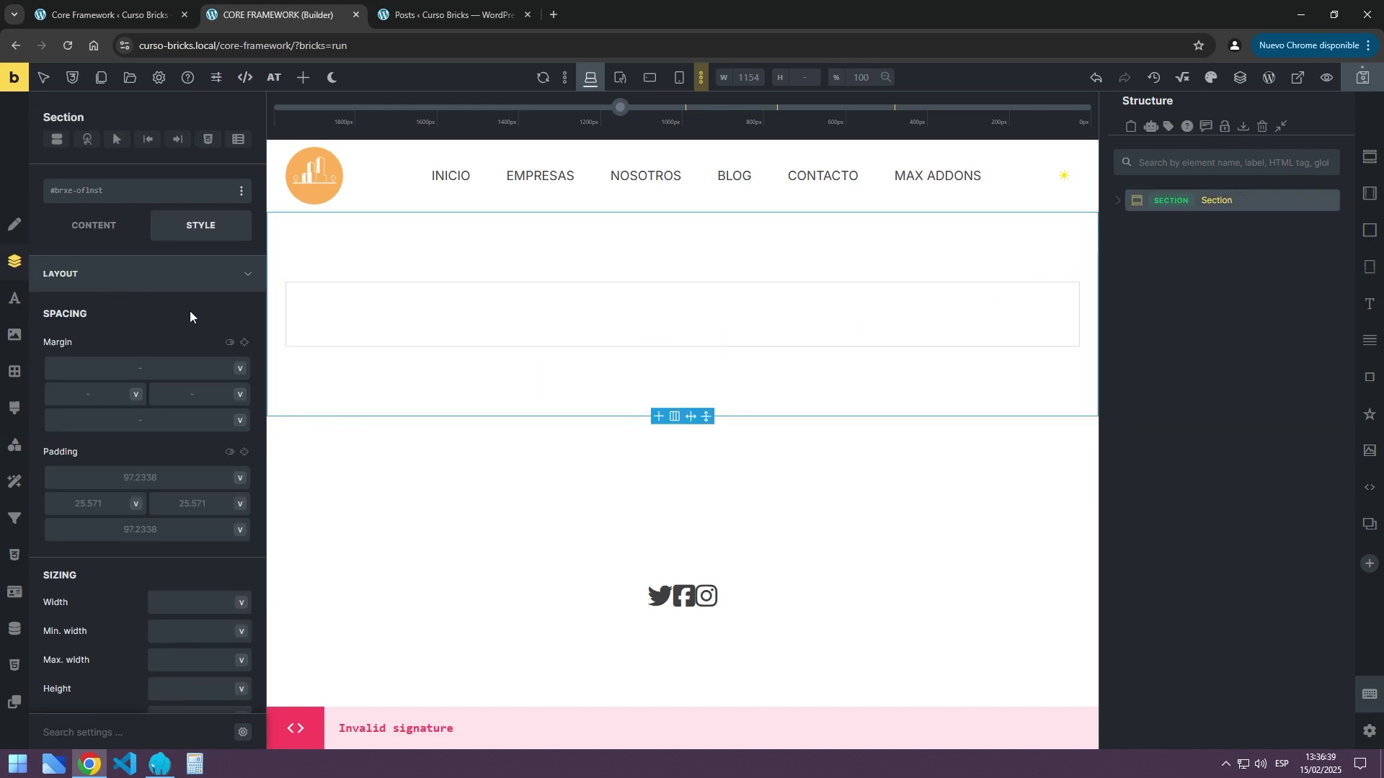
Examine the Core Framework palette in the section's background color setting and close the color picker
left_click(123, 291)
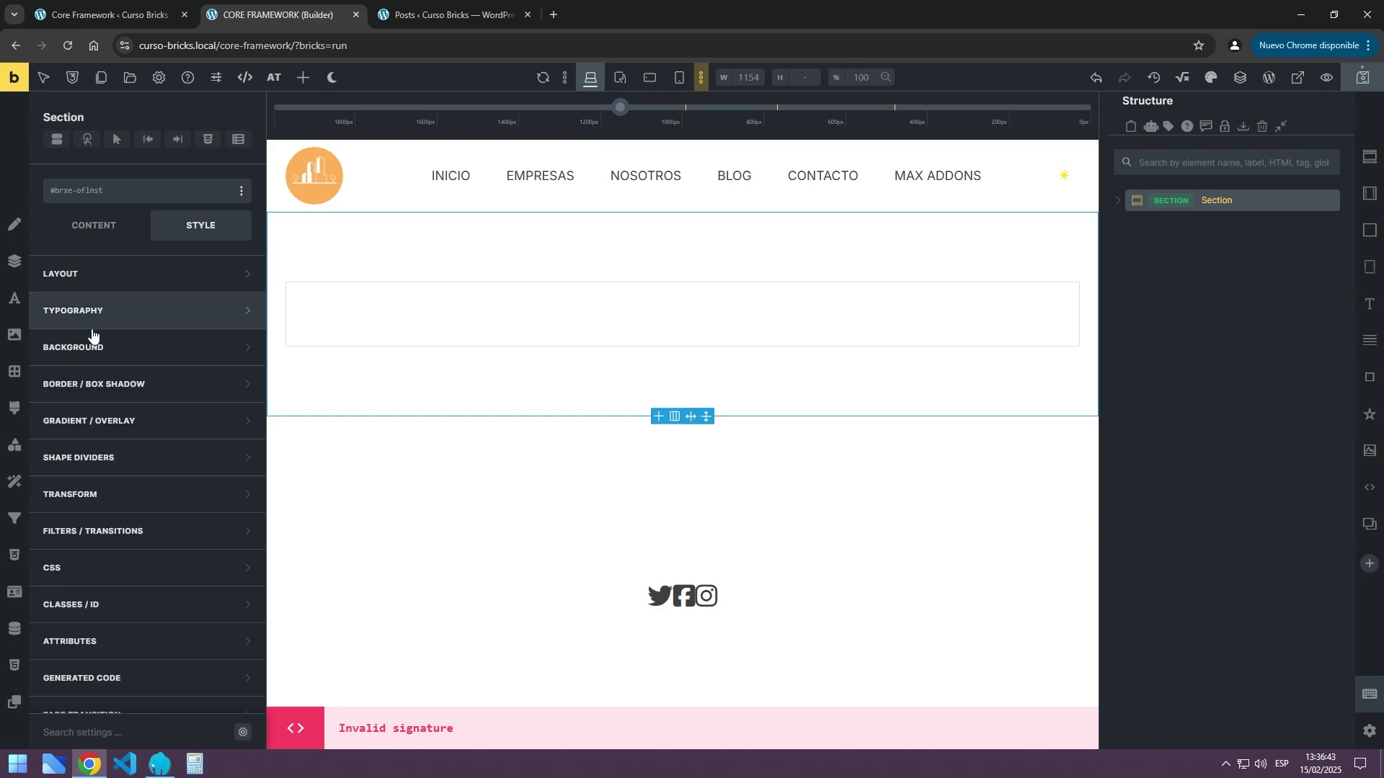
left_click(64, 349)
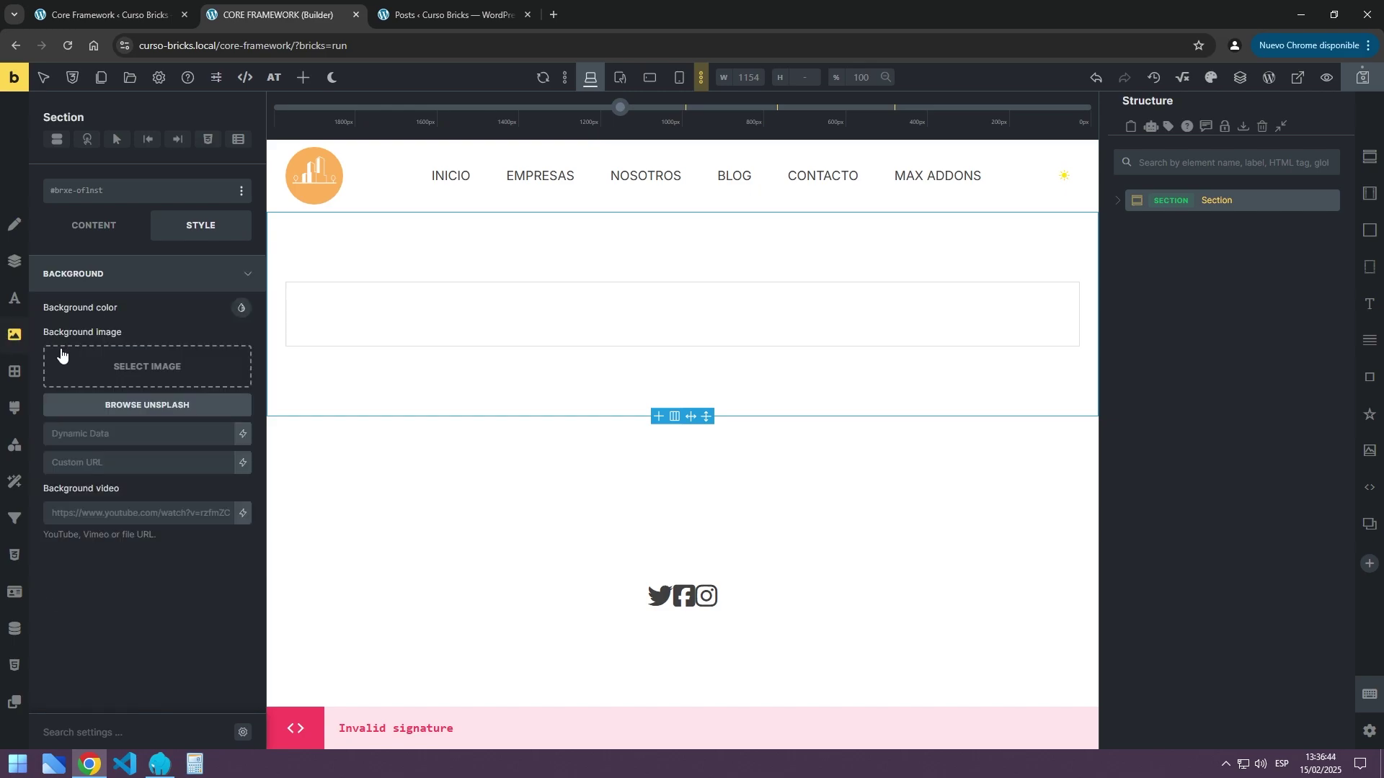
left_click(241, 310)
left_click(68, 395)
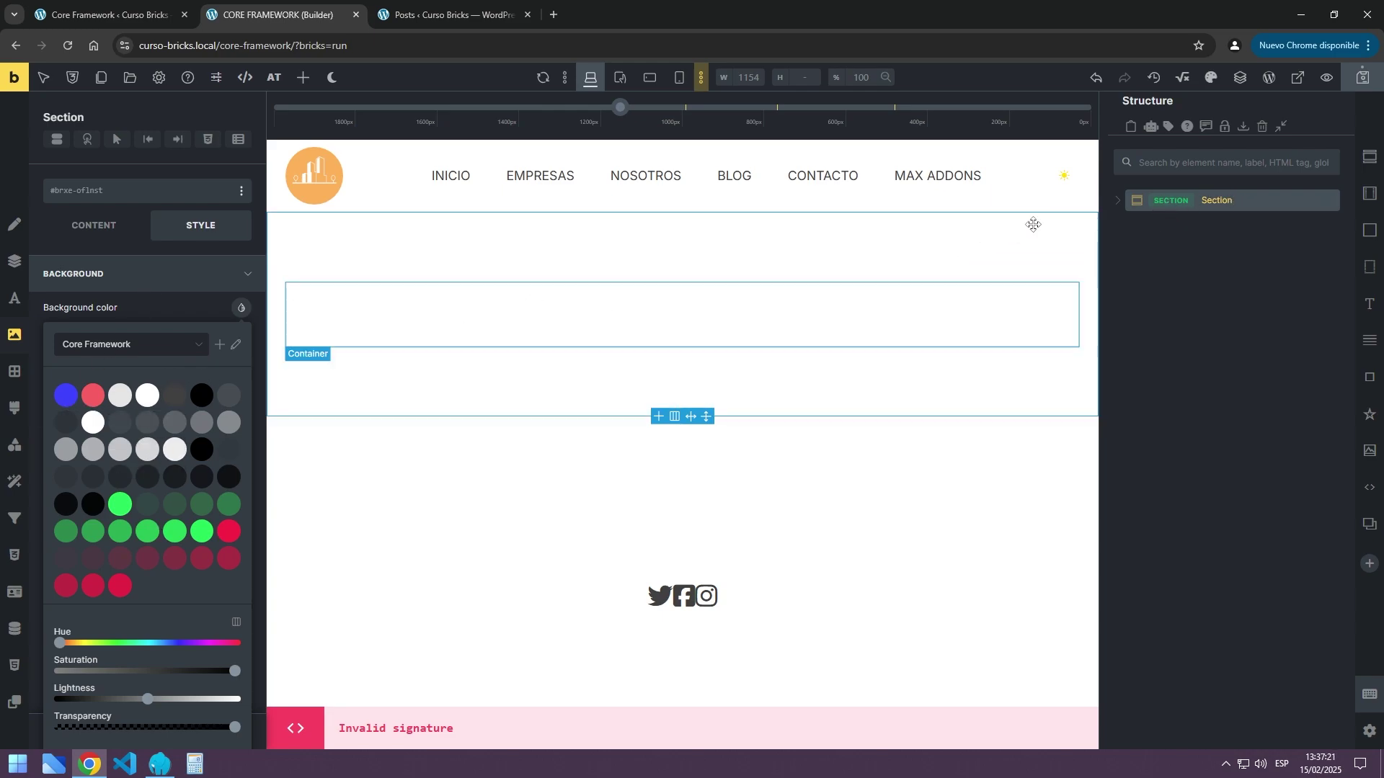
left_click(1257, 201)
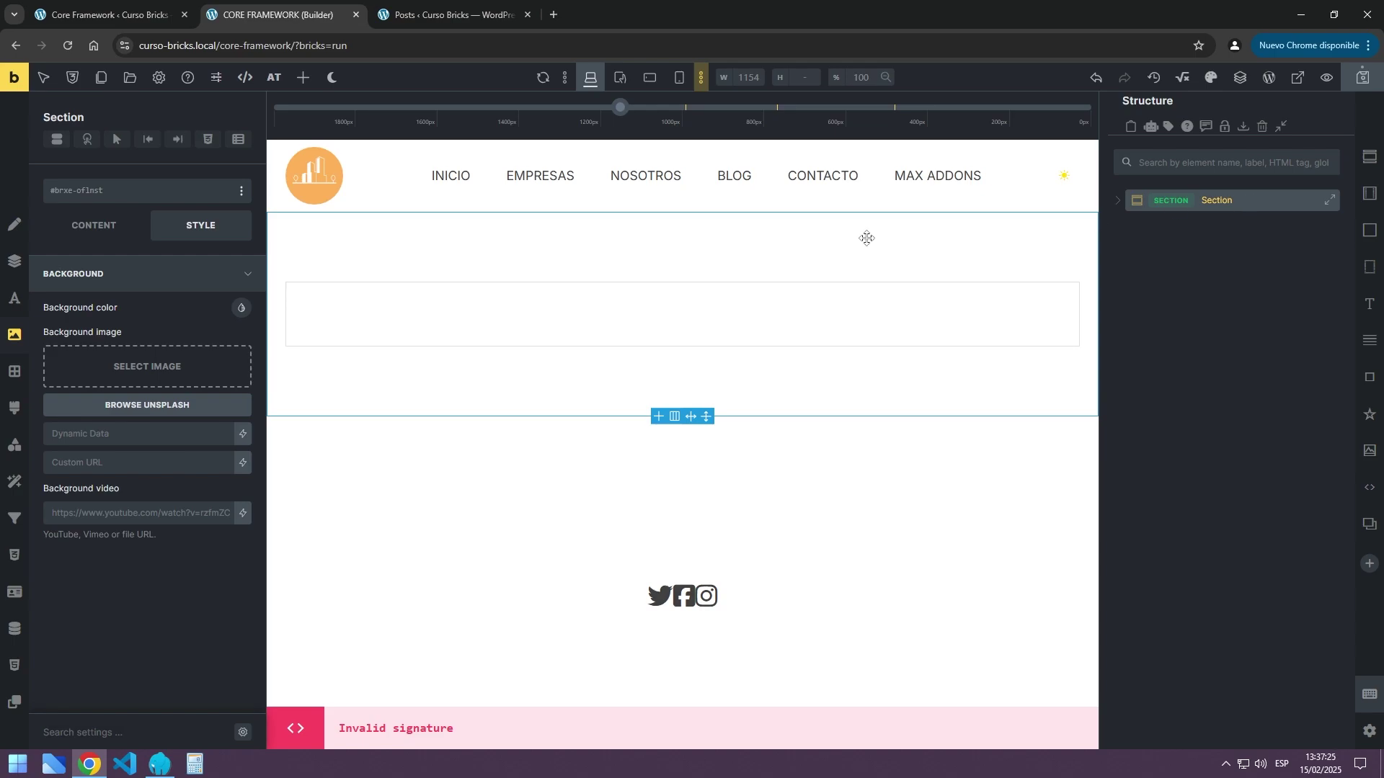
Try the cf-bg-primary class on the section, and remove it from the section again
left_click(108, 192)
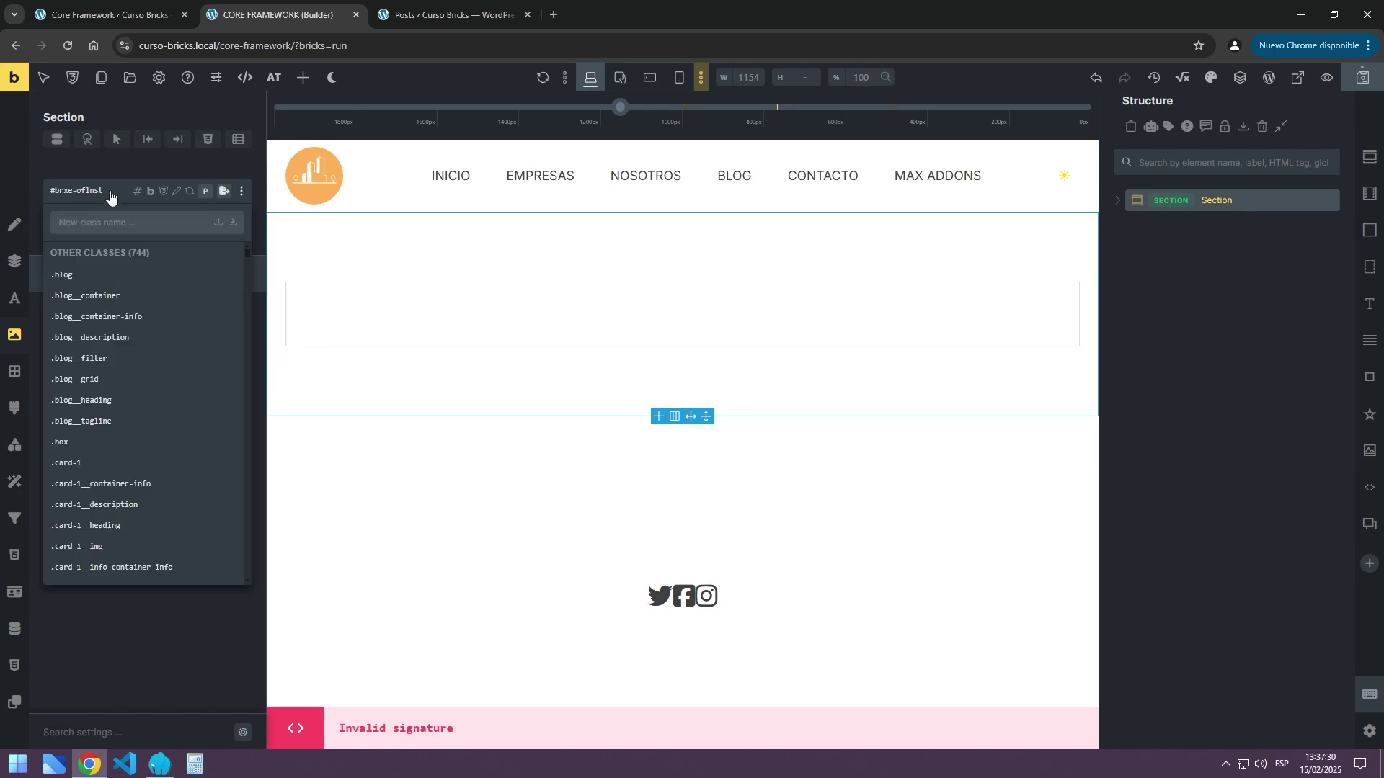
type("bg")
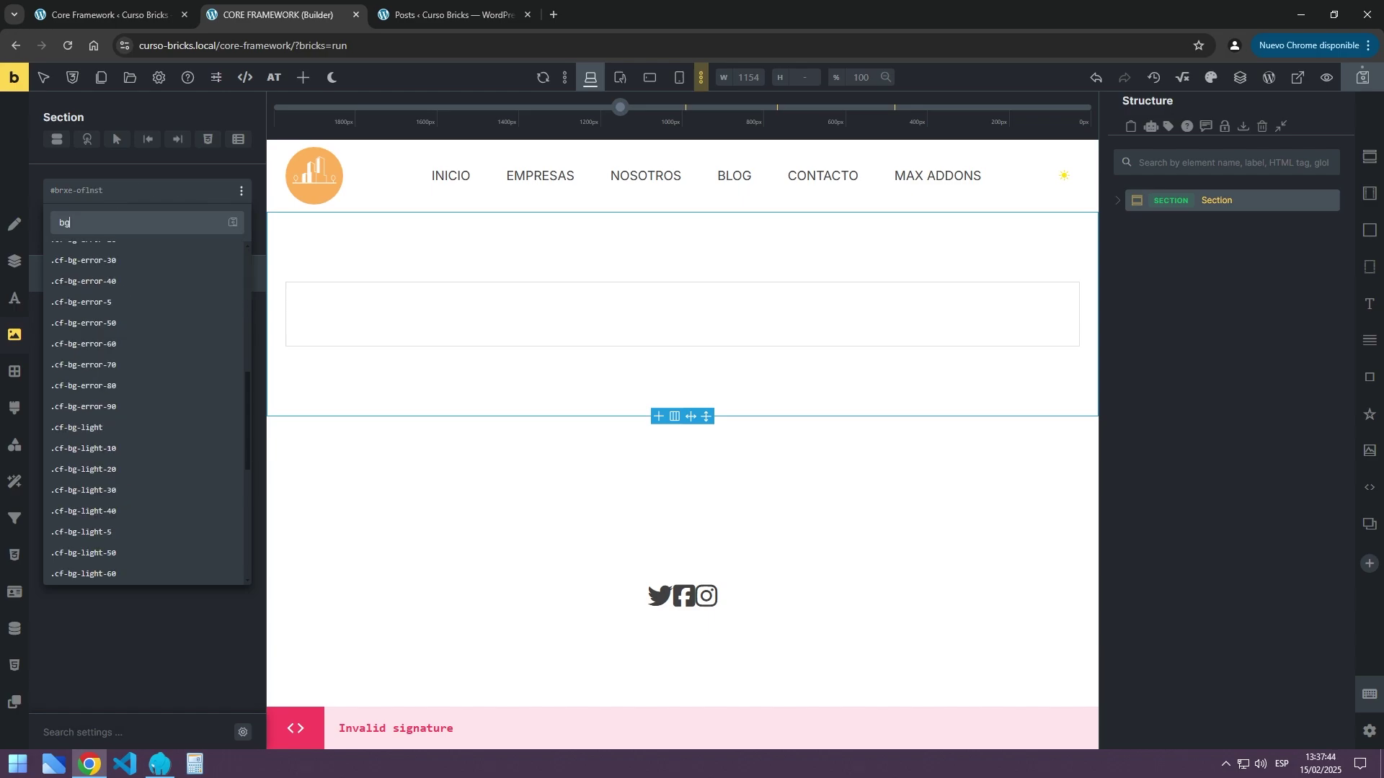
type("-")
type("p")
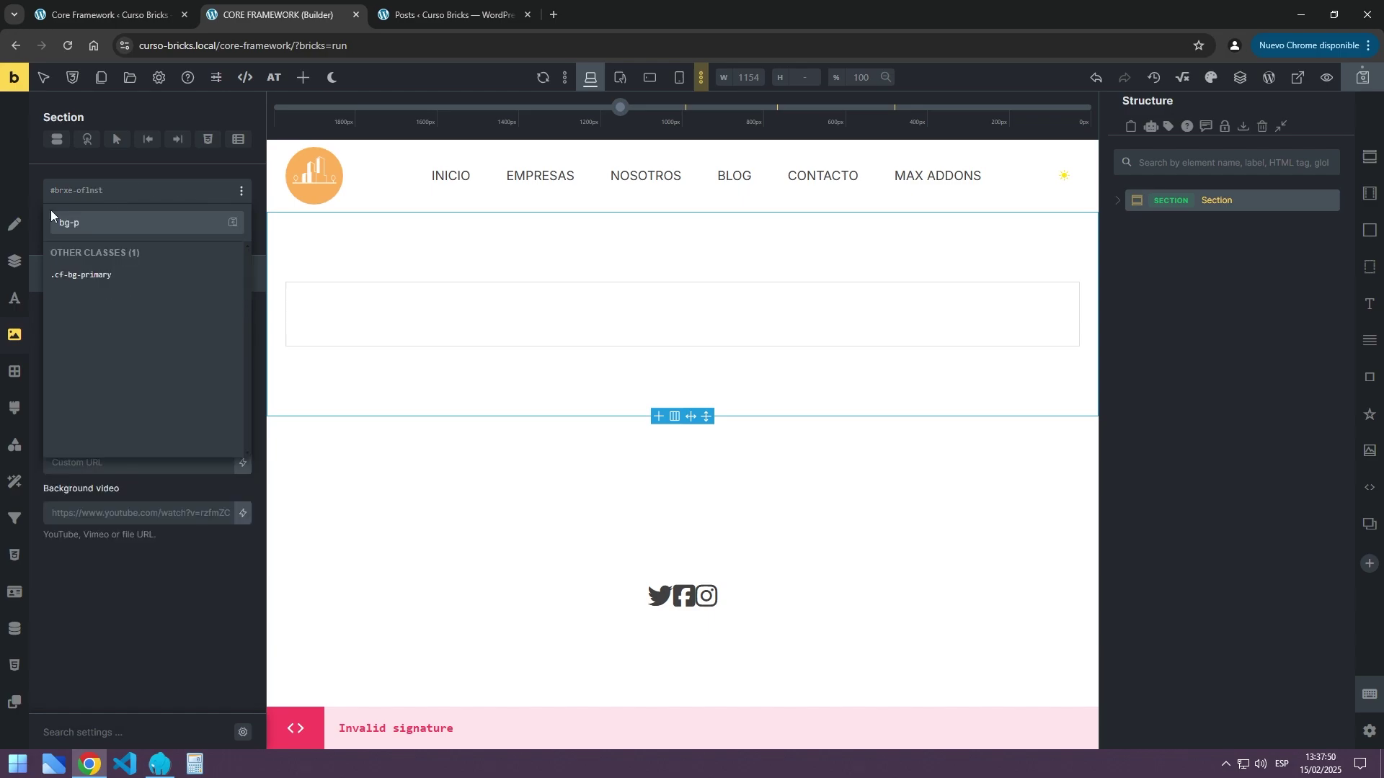
left_click(108, 276)
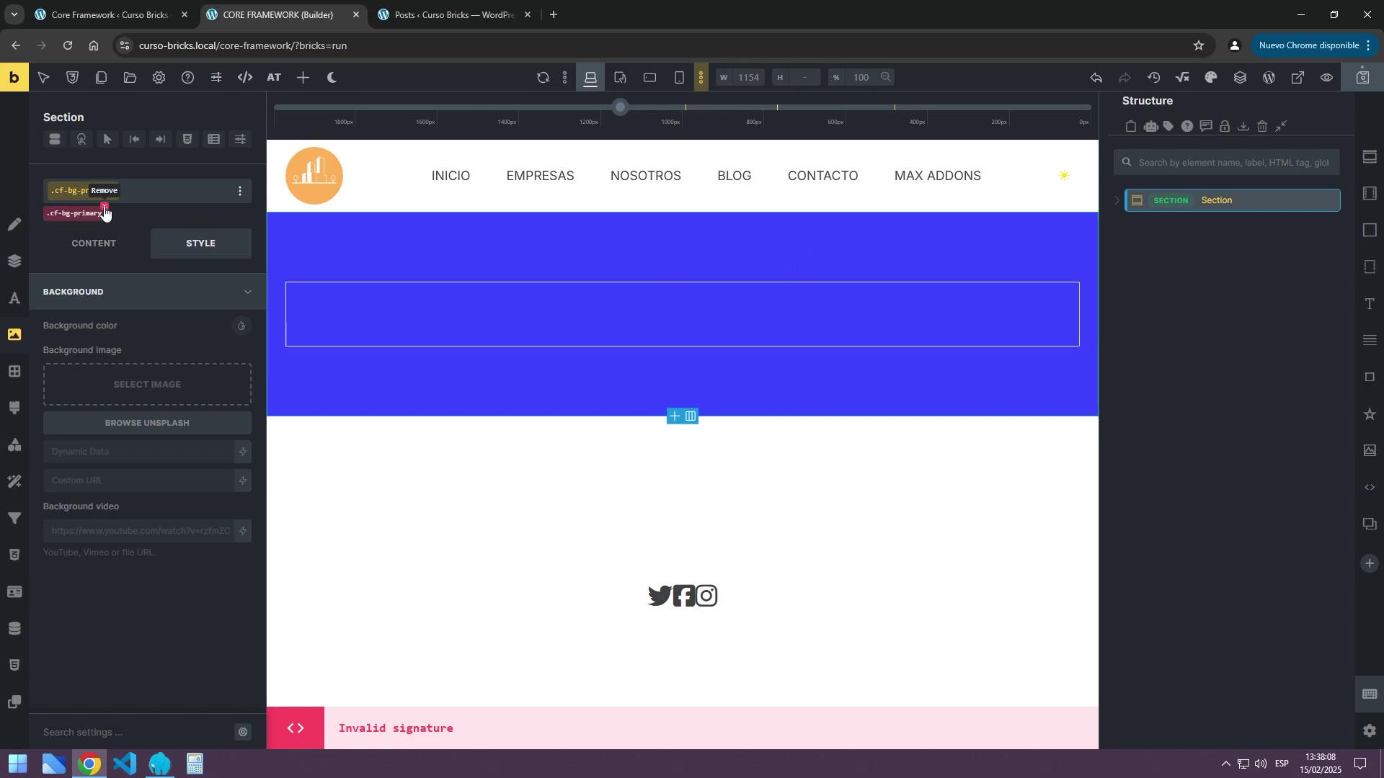
left_click(105, 209)
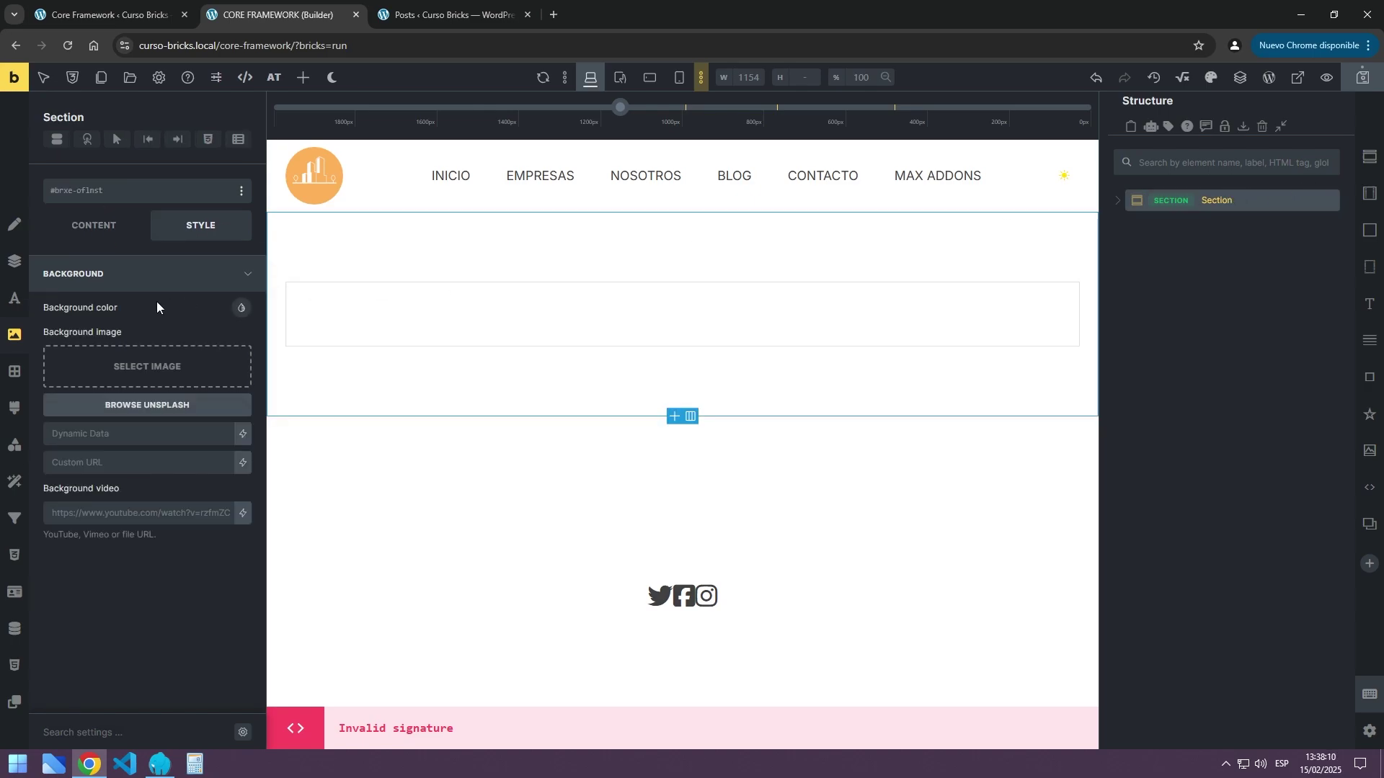
Set the section's background color to the blue swatch of the Core Framework palette
left_click(240, 308)
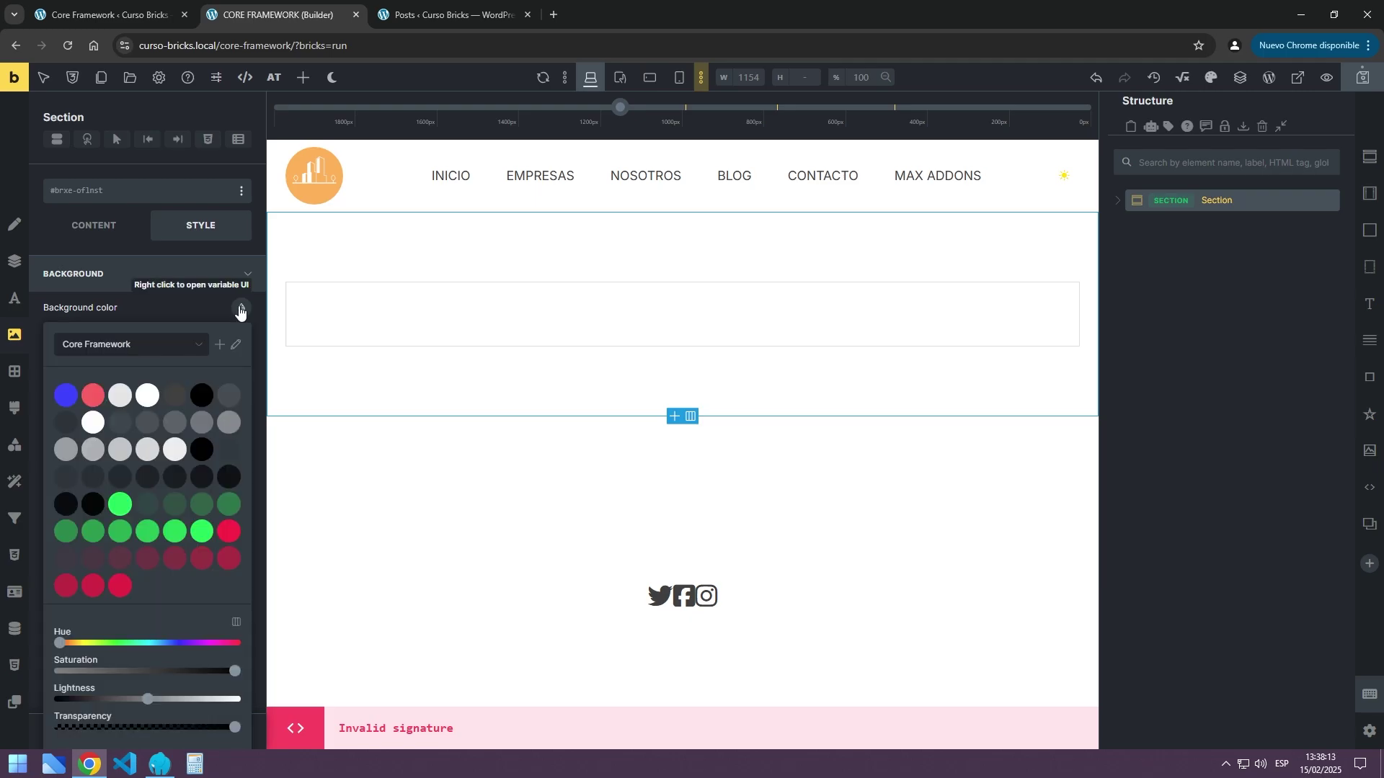
left_click(63, 394)
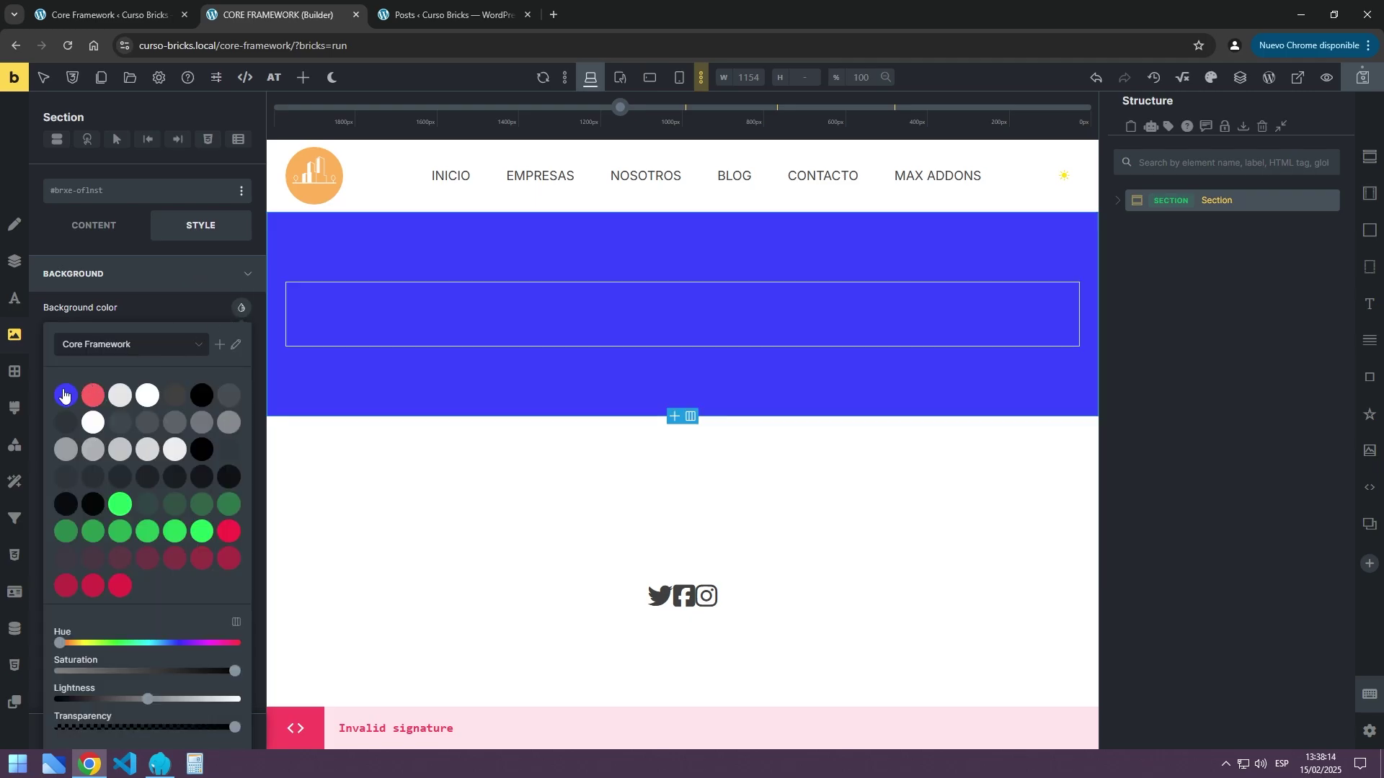
left_click(1226, 294)
left_click(1257, 197)
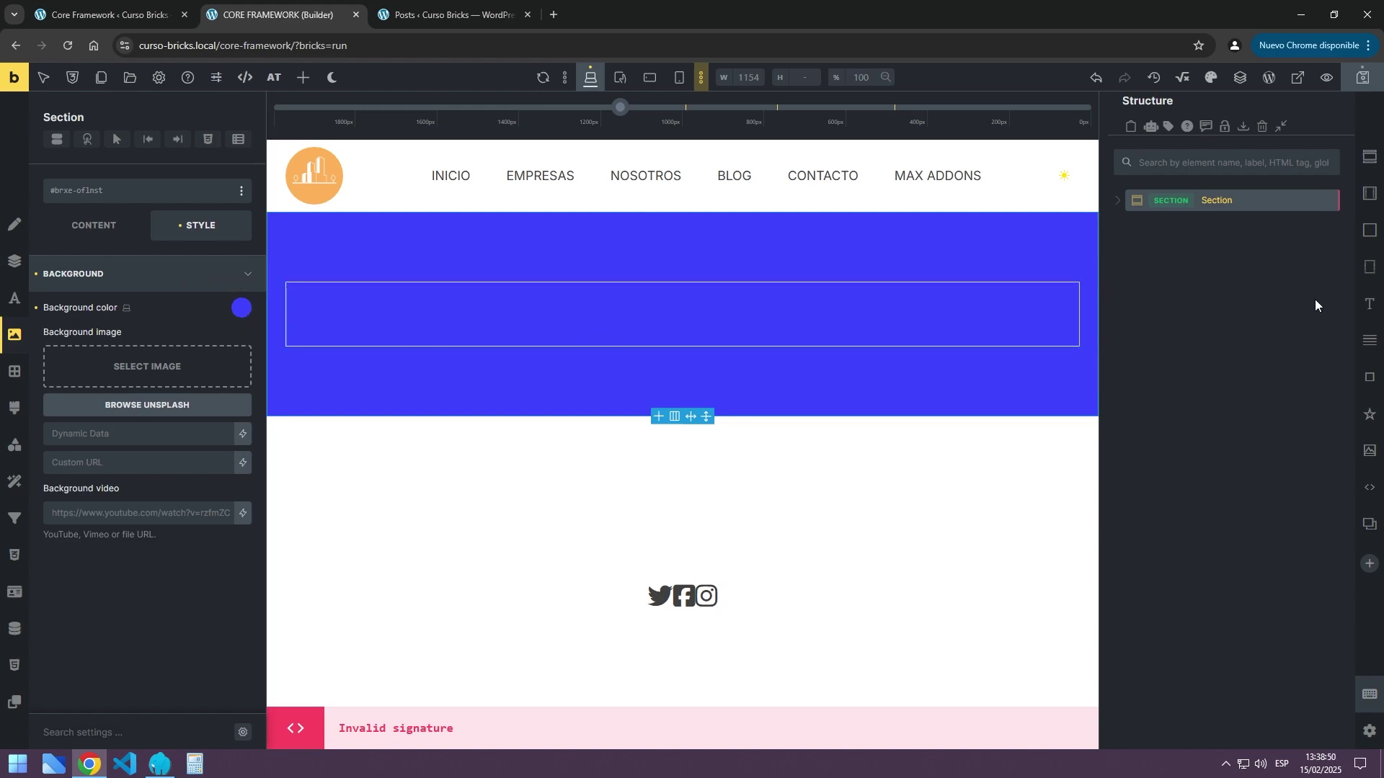
Add a block inside the section's container and a div inside that block
left_click(1119, 202)
left_click(1223, 225)
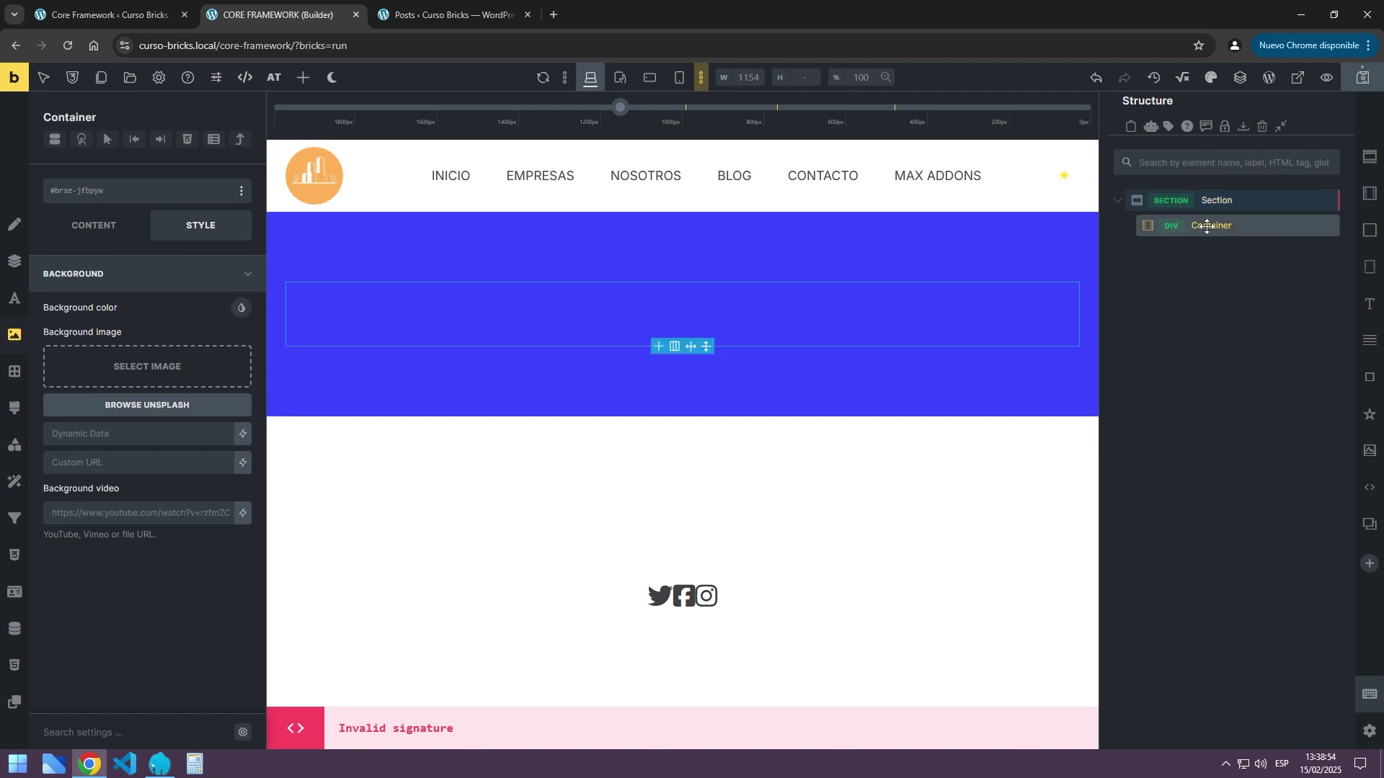
left_click(1372, 234)
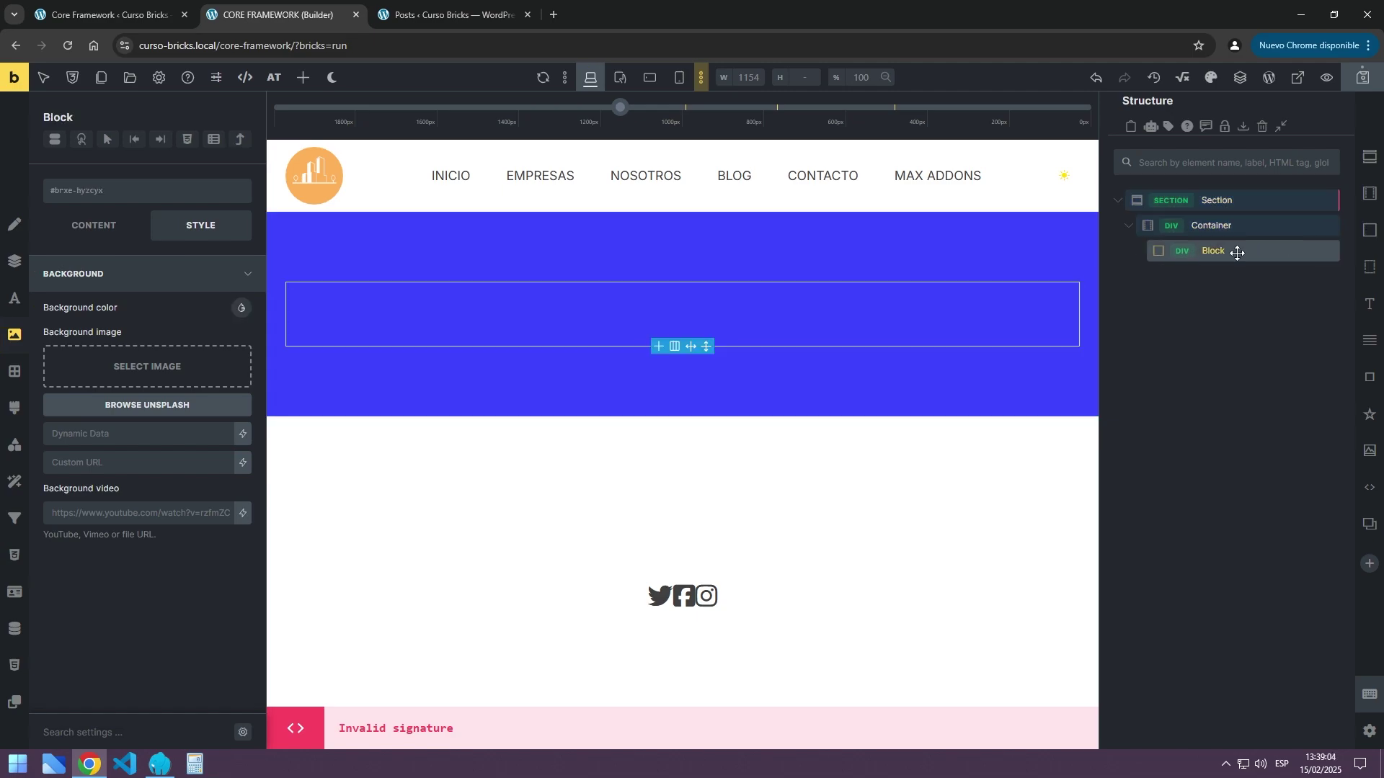
left_click(1372, 268)
Rename the new div inside the block to Card
left_click(1247, 279)
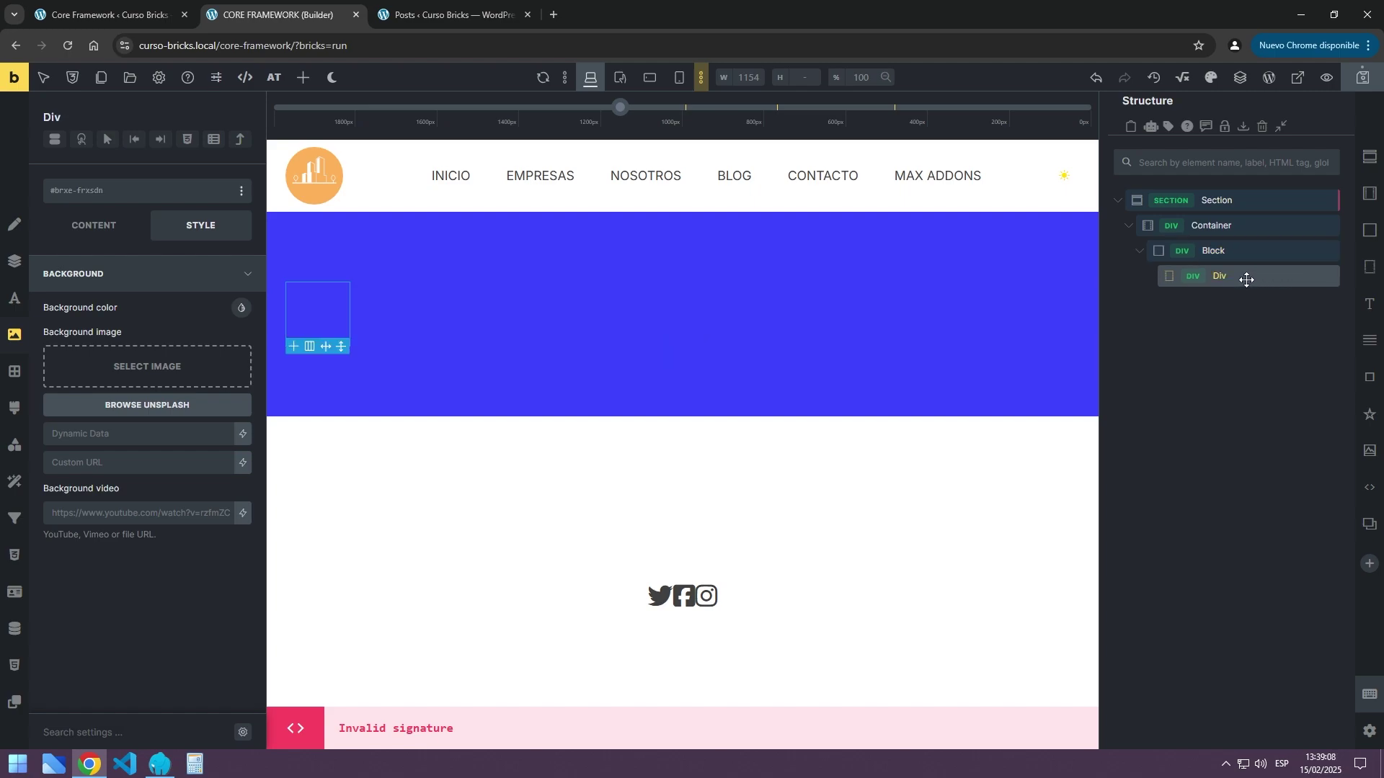
double_click(1237, 277)
type("V")
key("BackSpace")
key("BackSpace")
key("BackSpace")
type("Card")
Turn on the query loop for the Card and check its query type options, keeping the default Posts type
left_click(95, 226)
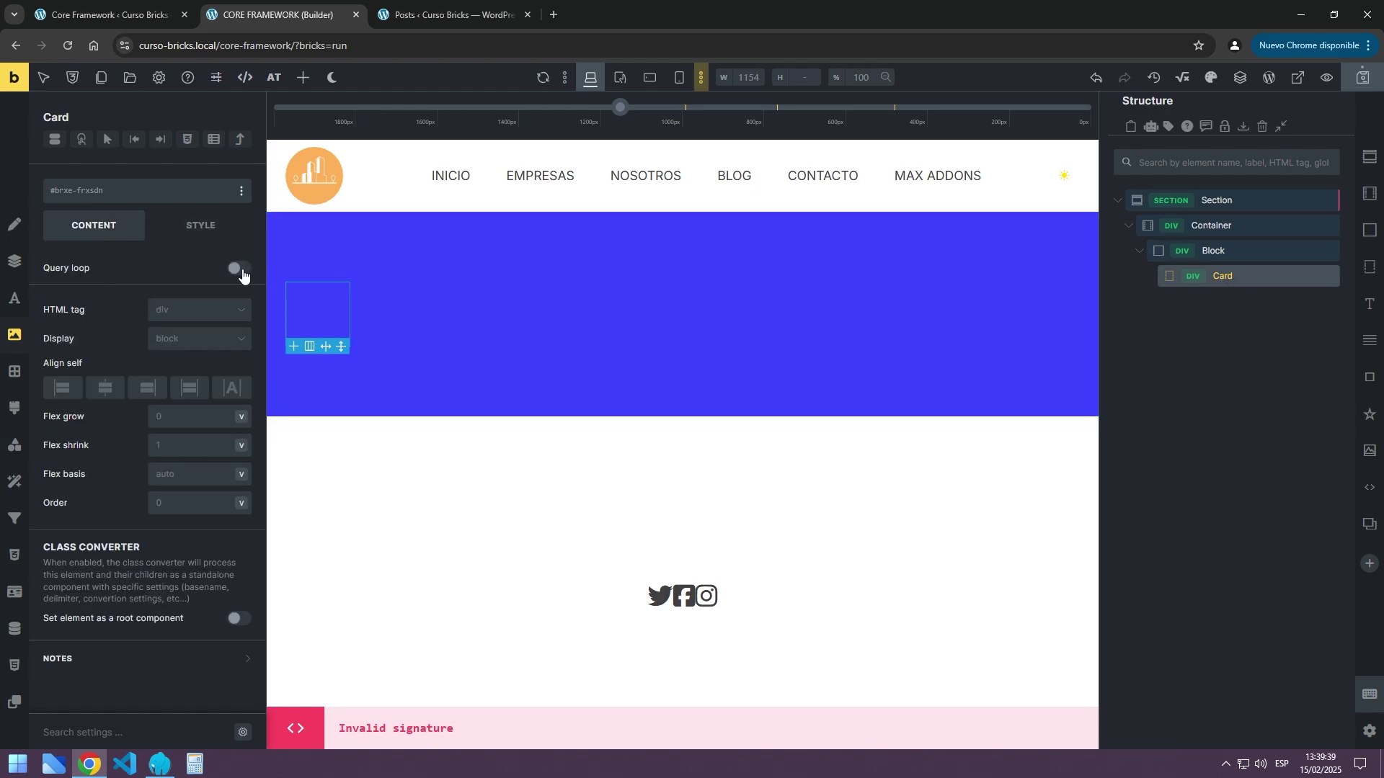
left_click(240, 269)
left_click(242, 291)
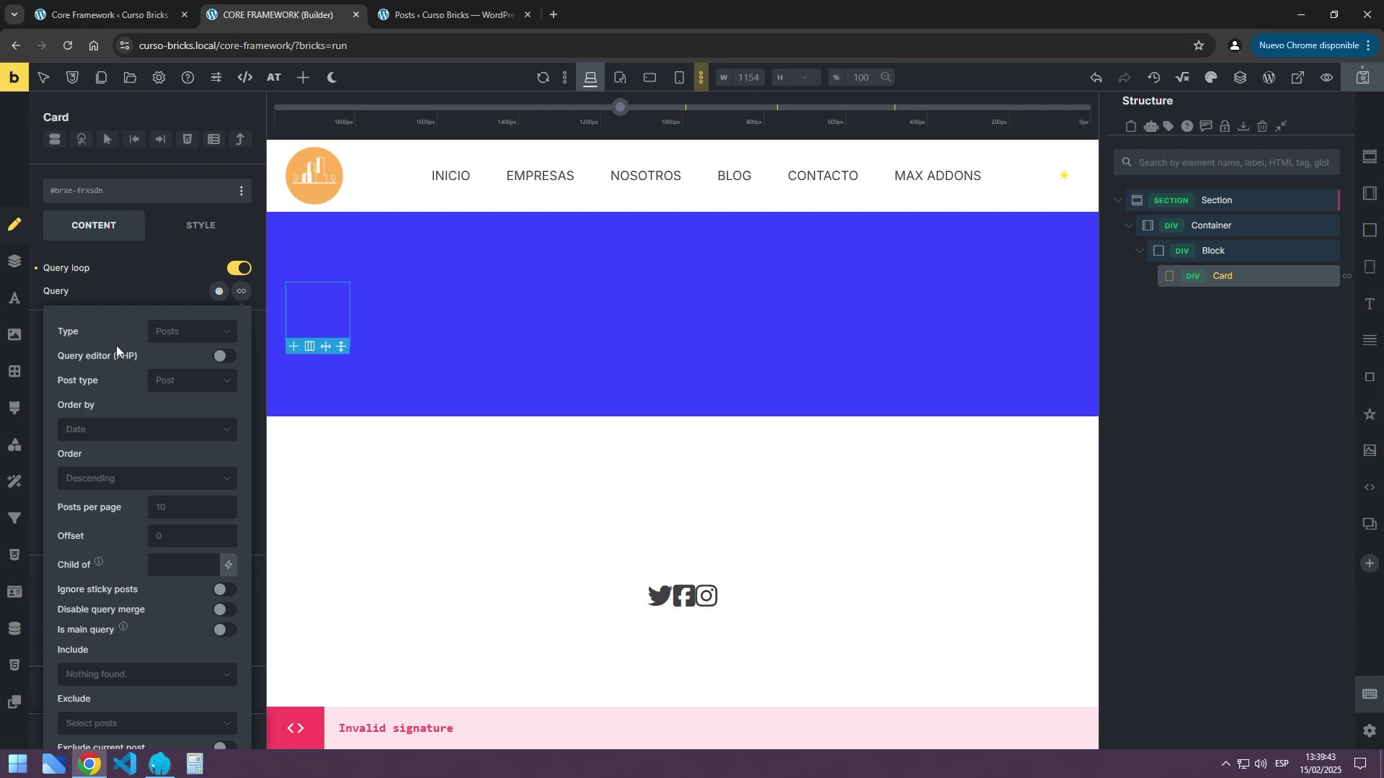
left_click(191, 333)
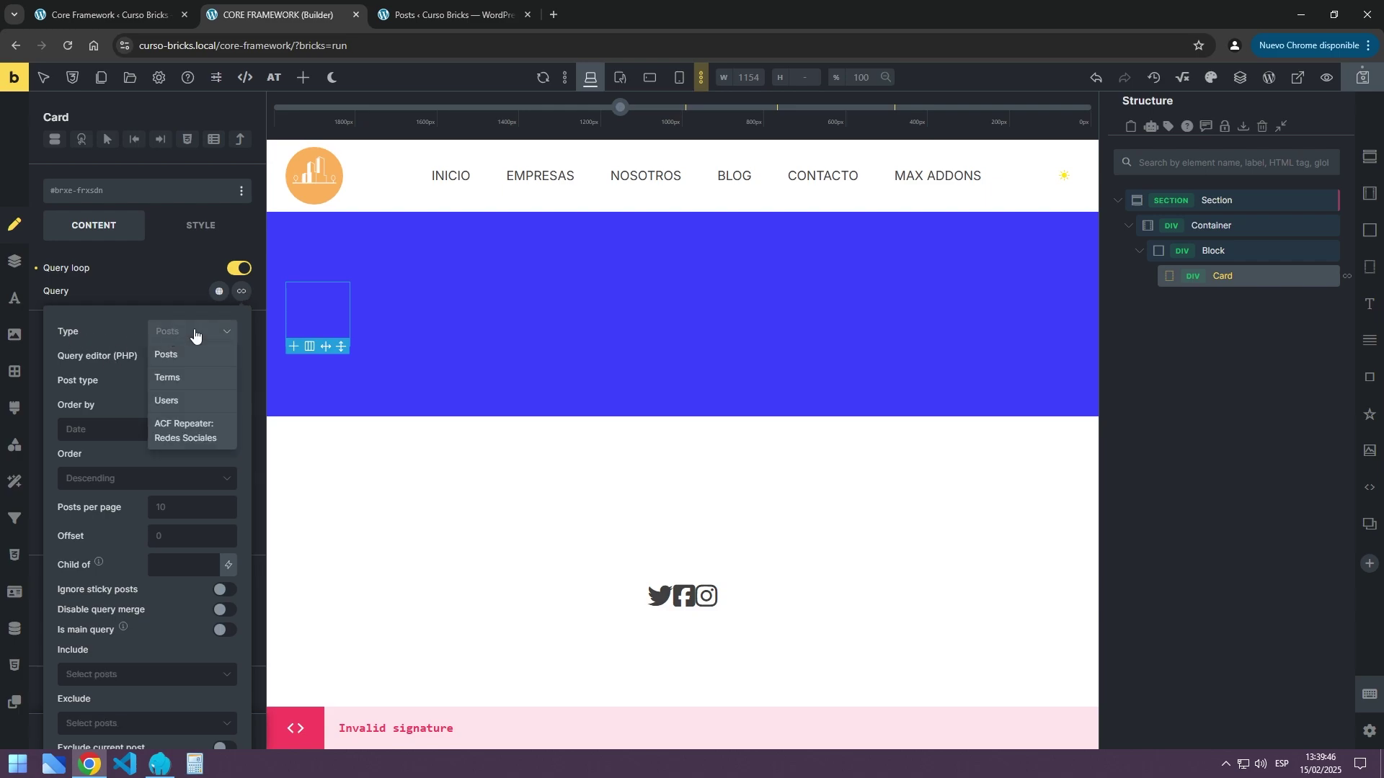
key("Escape")
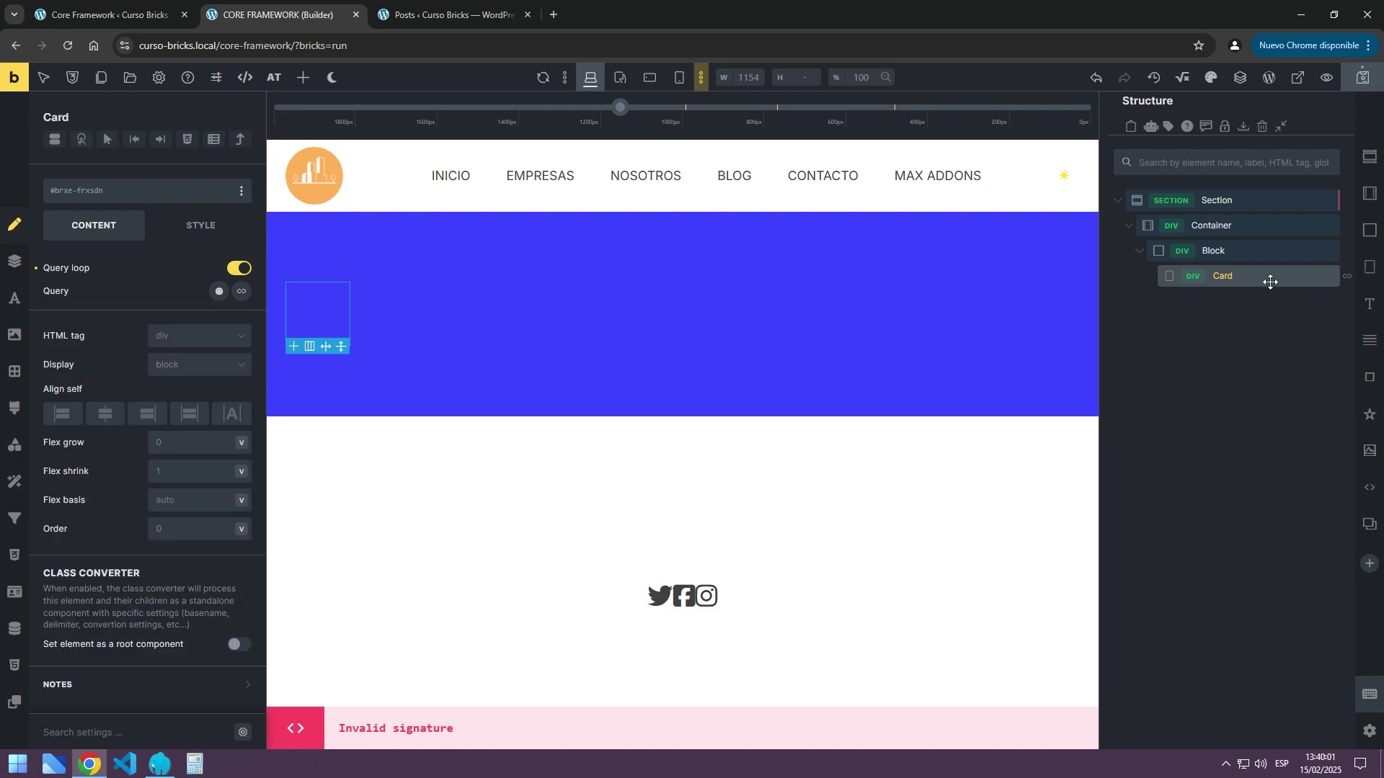
Add a heading and an image to the Card, and move the image above the heading
left_click(1370, 305)
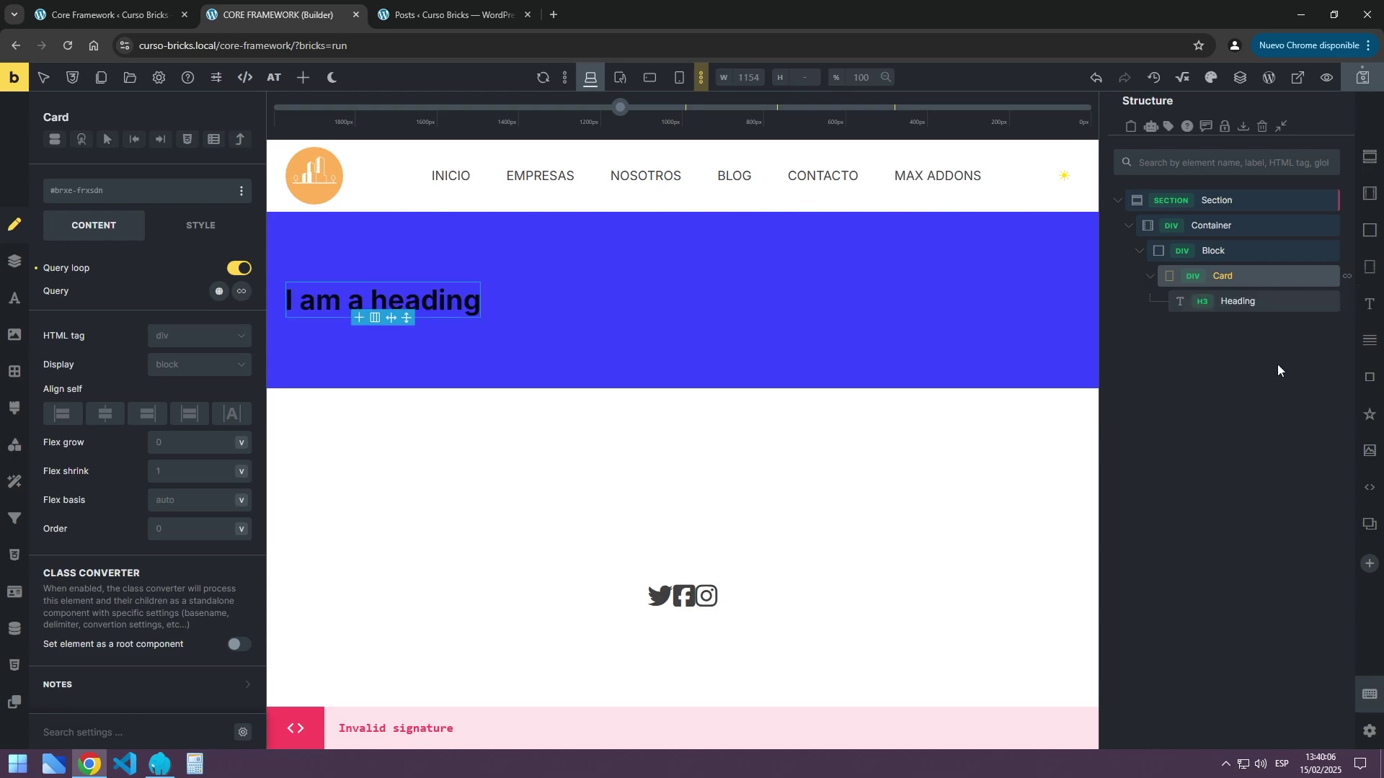
left_click(1370, 451)
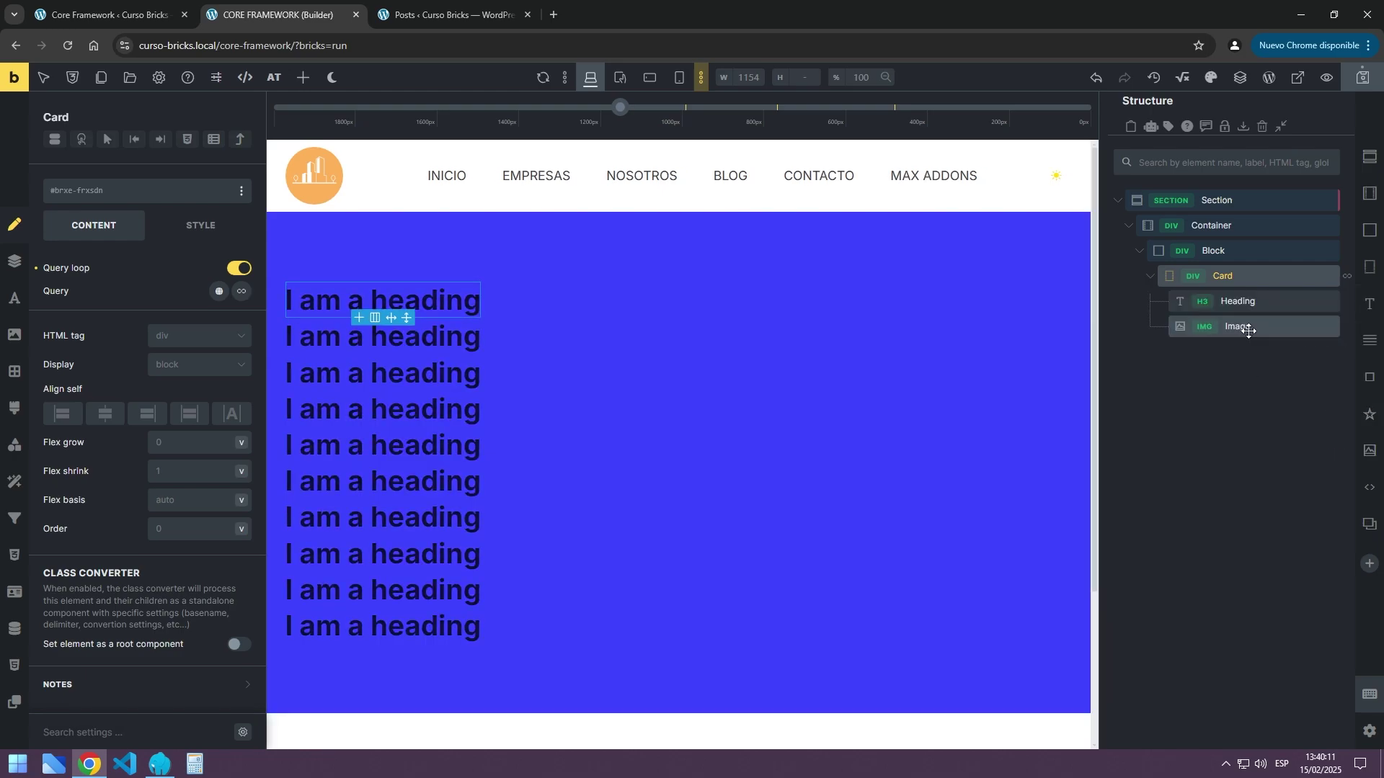
left_click_drag(1246, 326, 1251, 300)
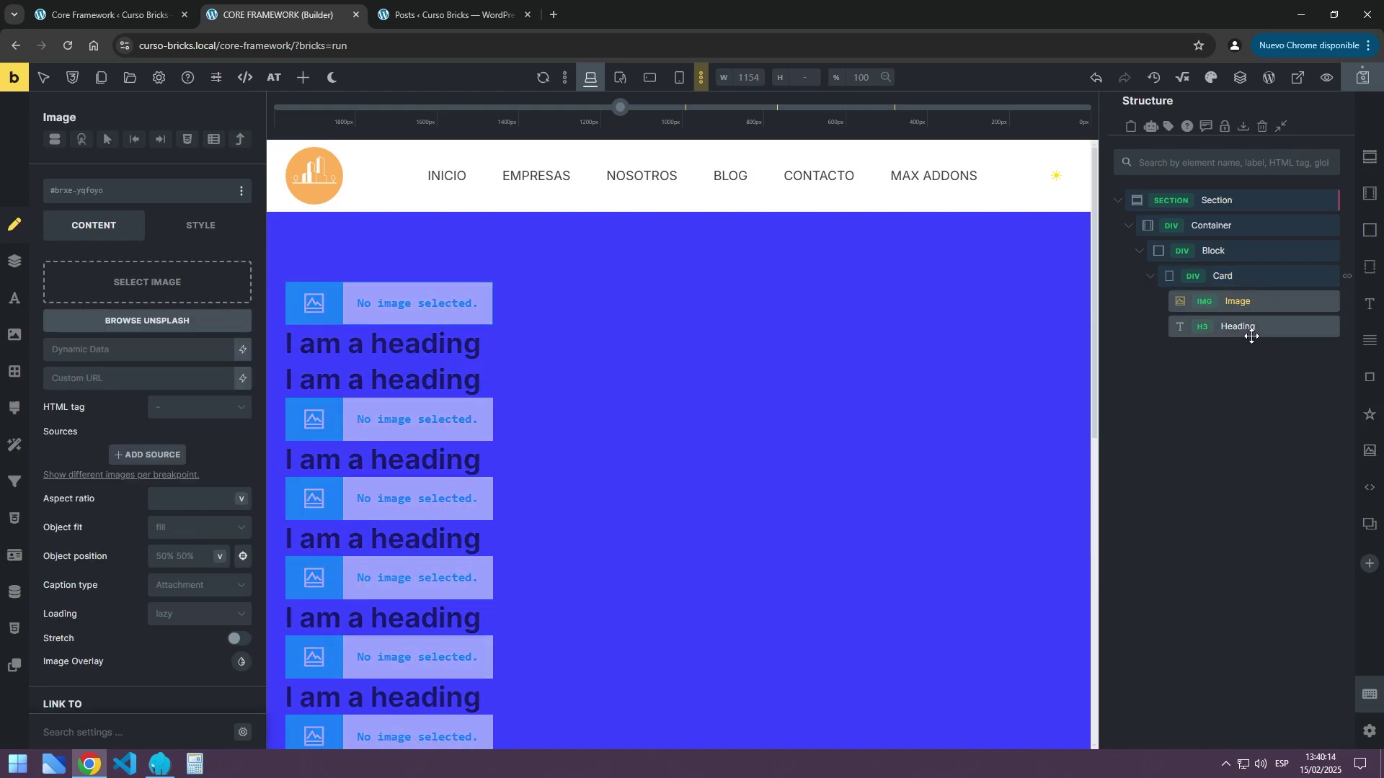
Add a basic text and a button to the Card, and order them below the heading with the button last
left_click(1369, 343)
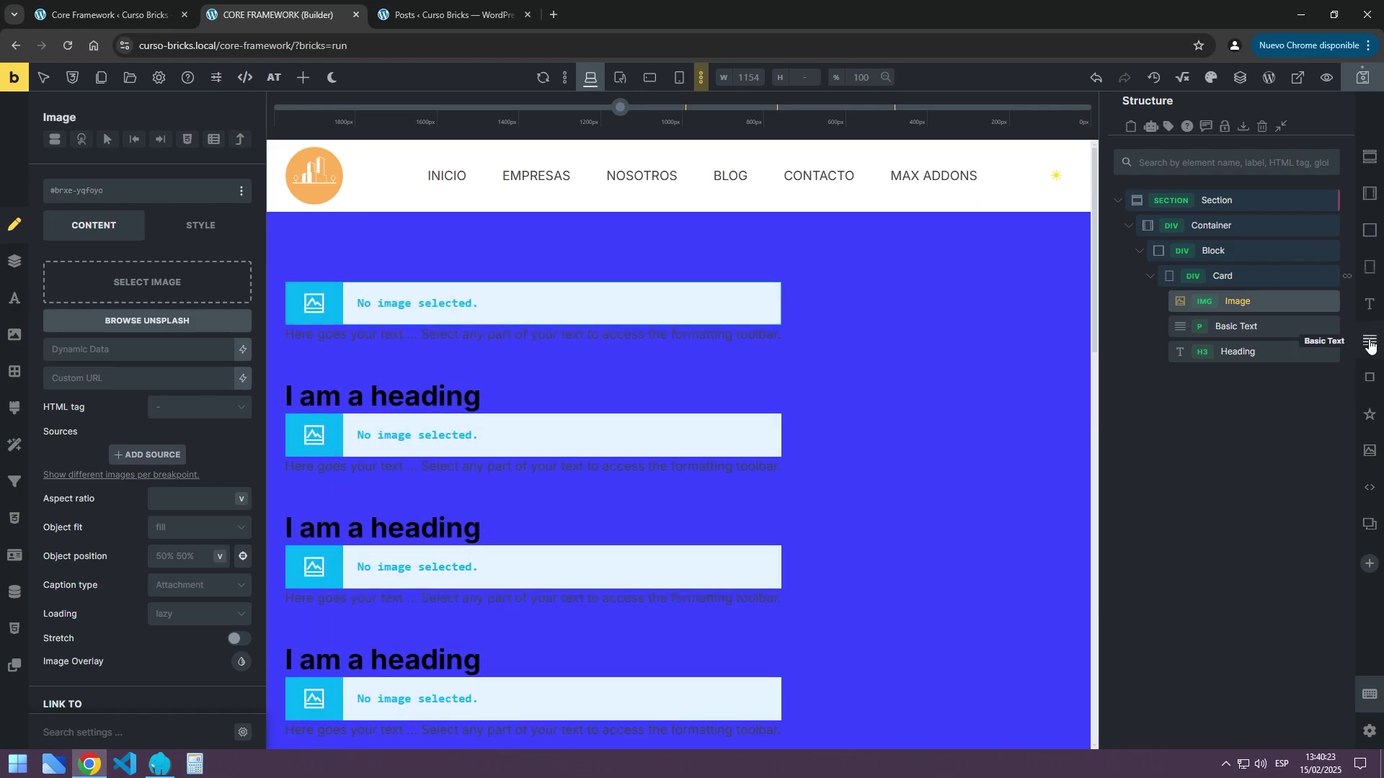
left_click(1370, 378)
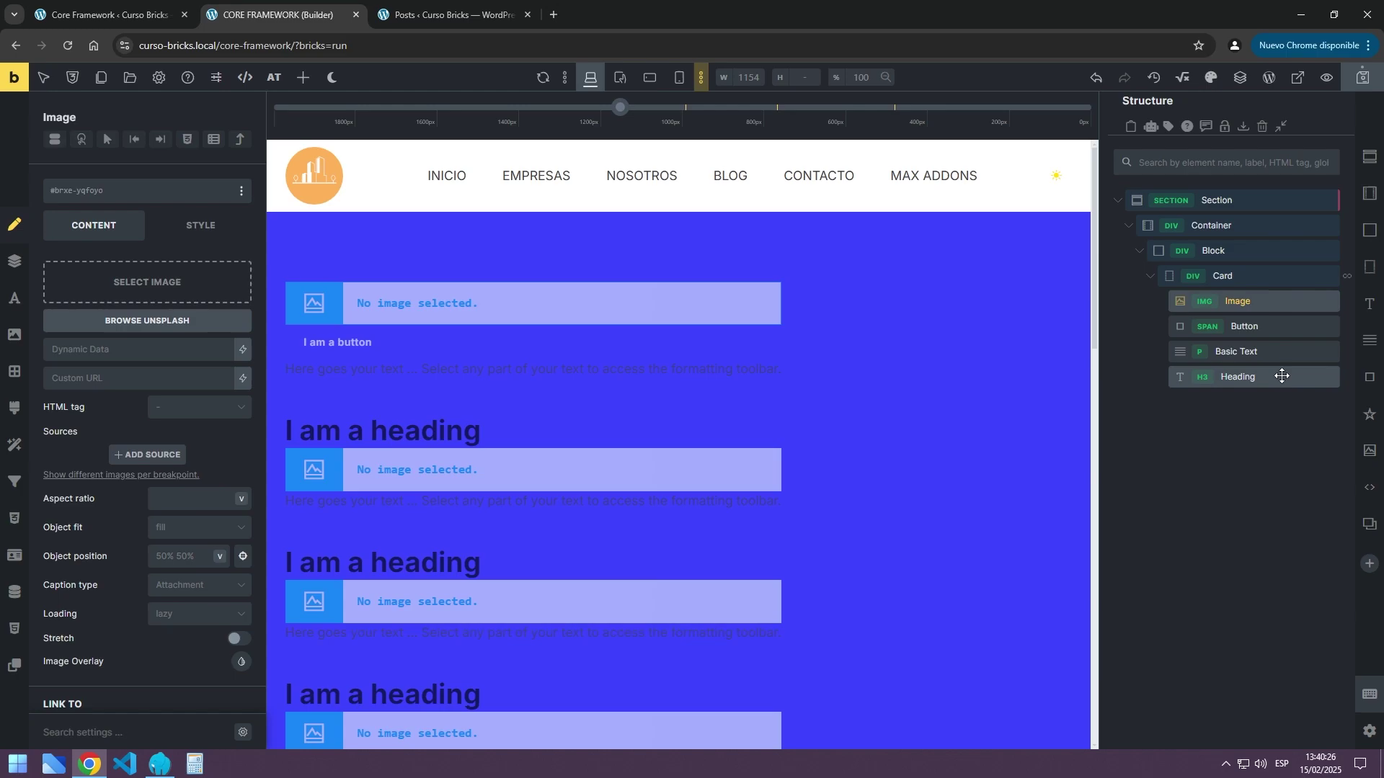
left_click_drag(1246, 326, 1197, 392)
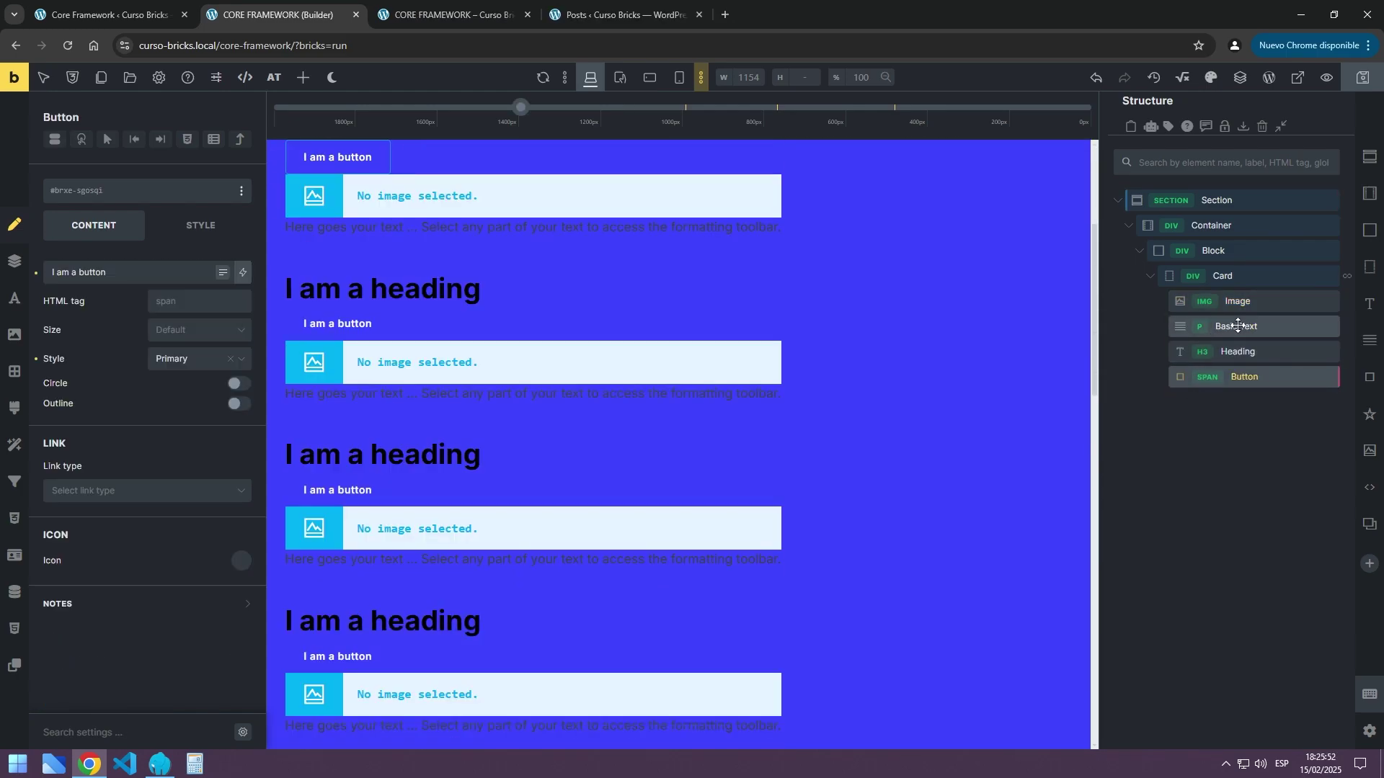
left_click_drag(1238, 326, 1233, 369)
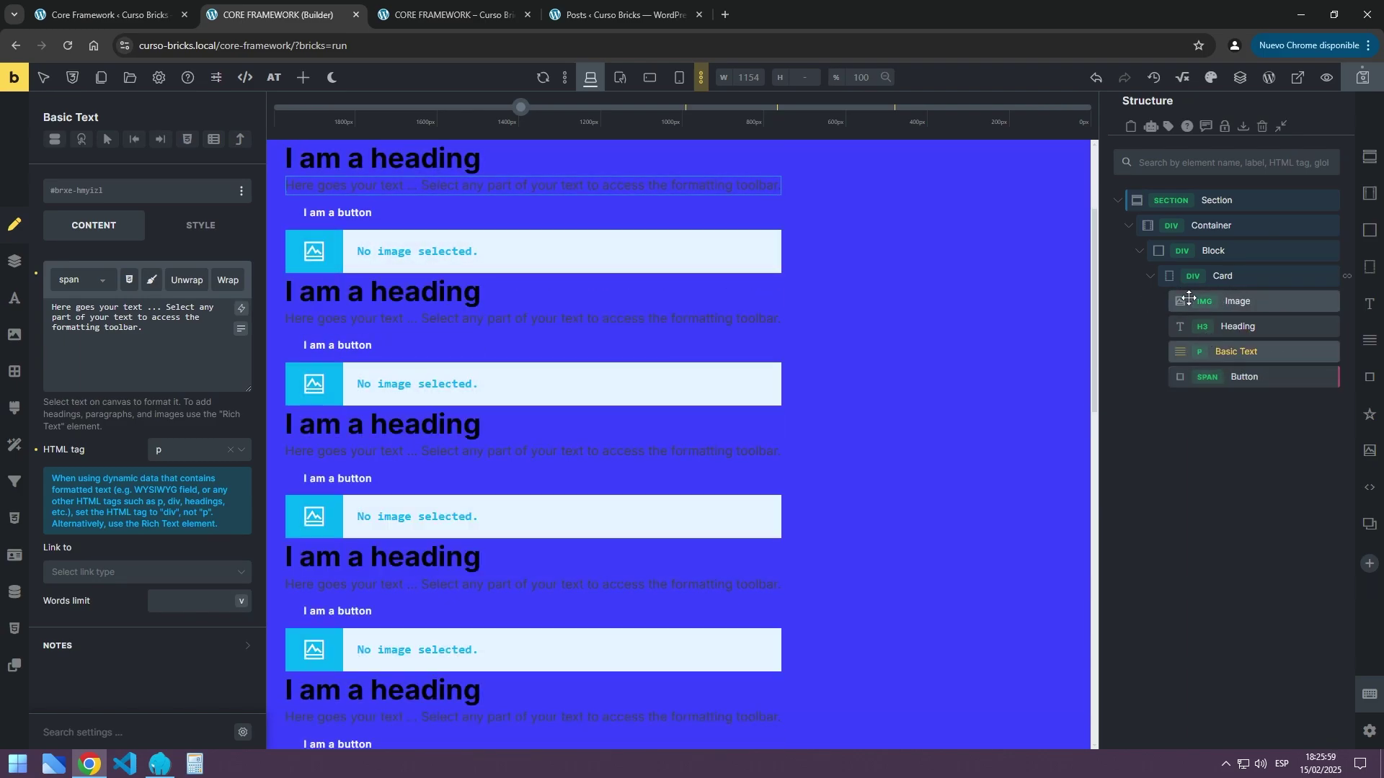
Set the Card image's source to the Featured image dynamic data
left_click(1243, 302)
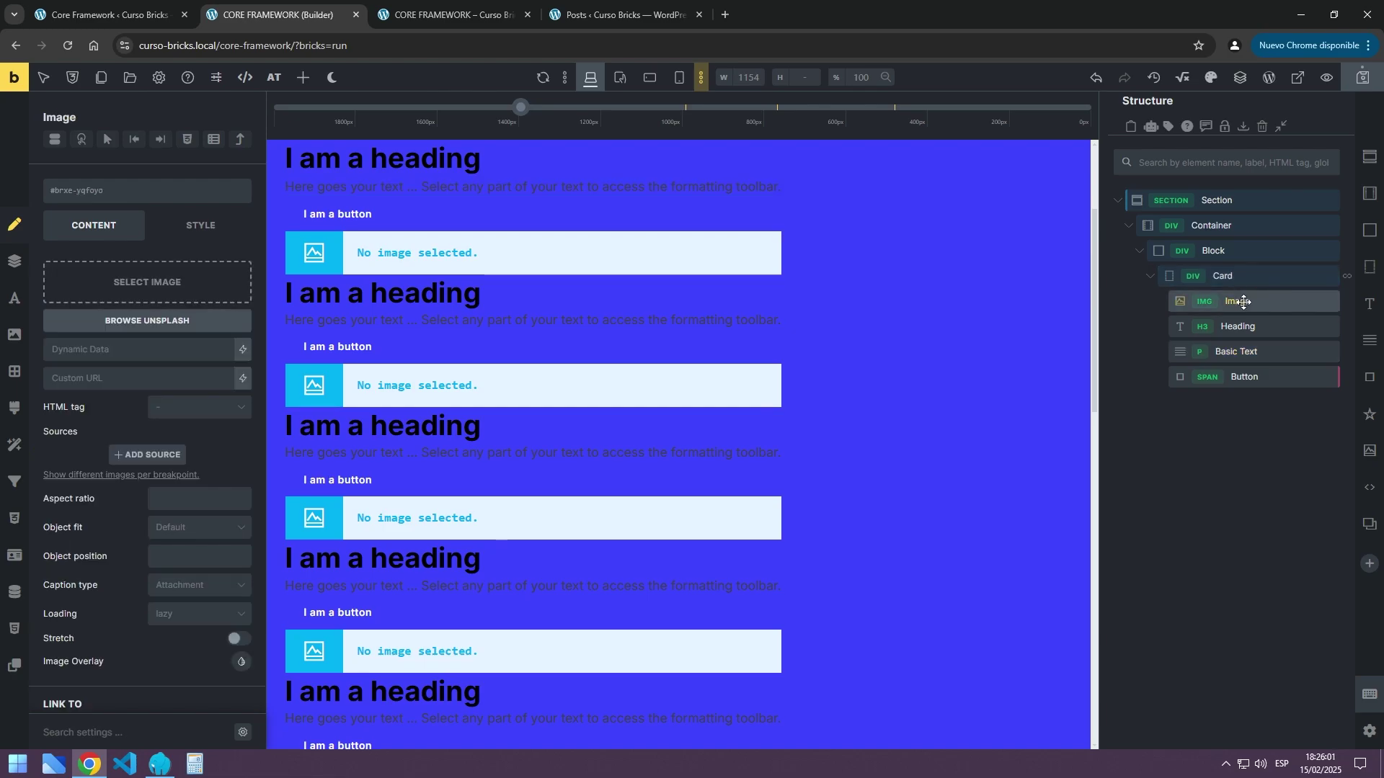
left_click(243, 349)
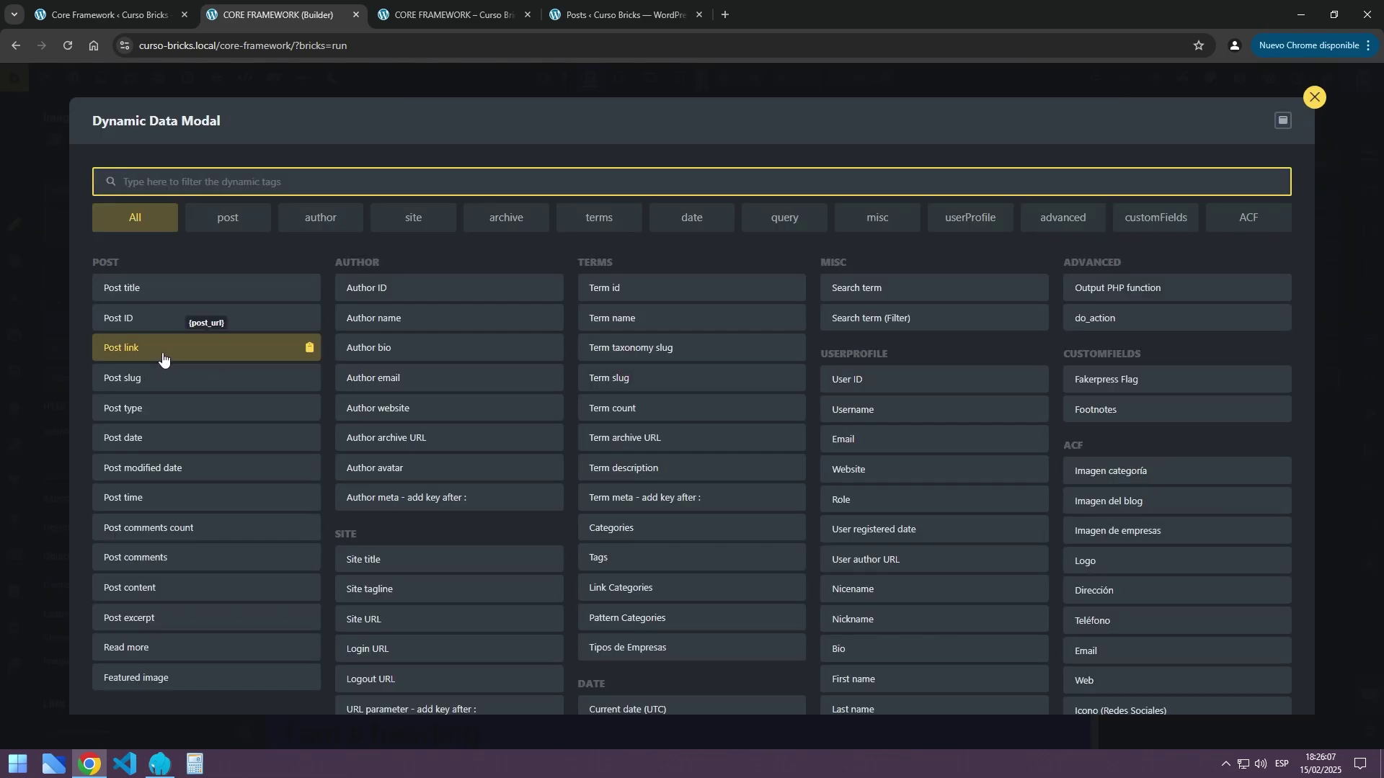
left_click(136, 677)
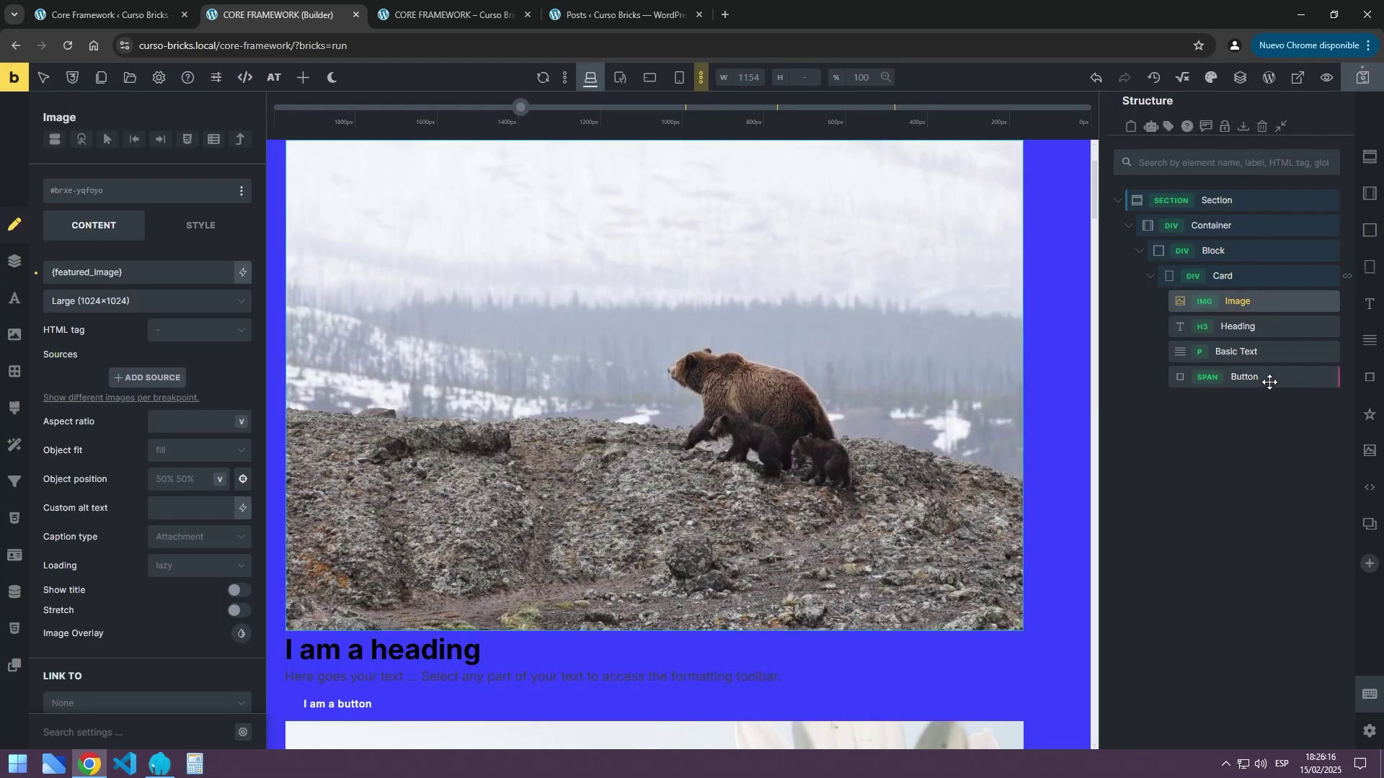
Replace the Card heading's placeholder text with the Post title dynamic data
left_click(1239, 333)
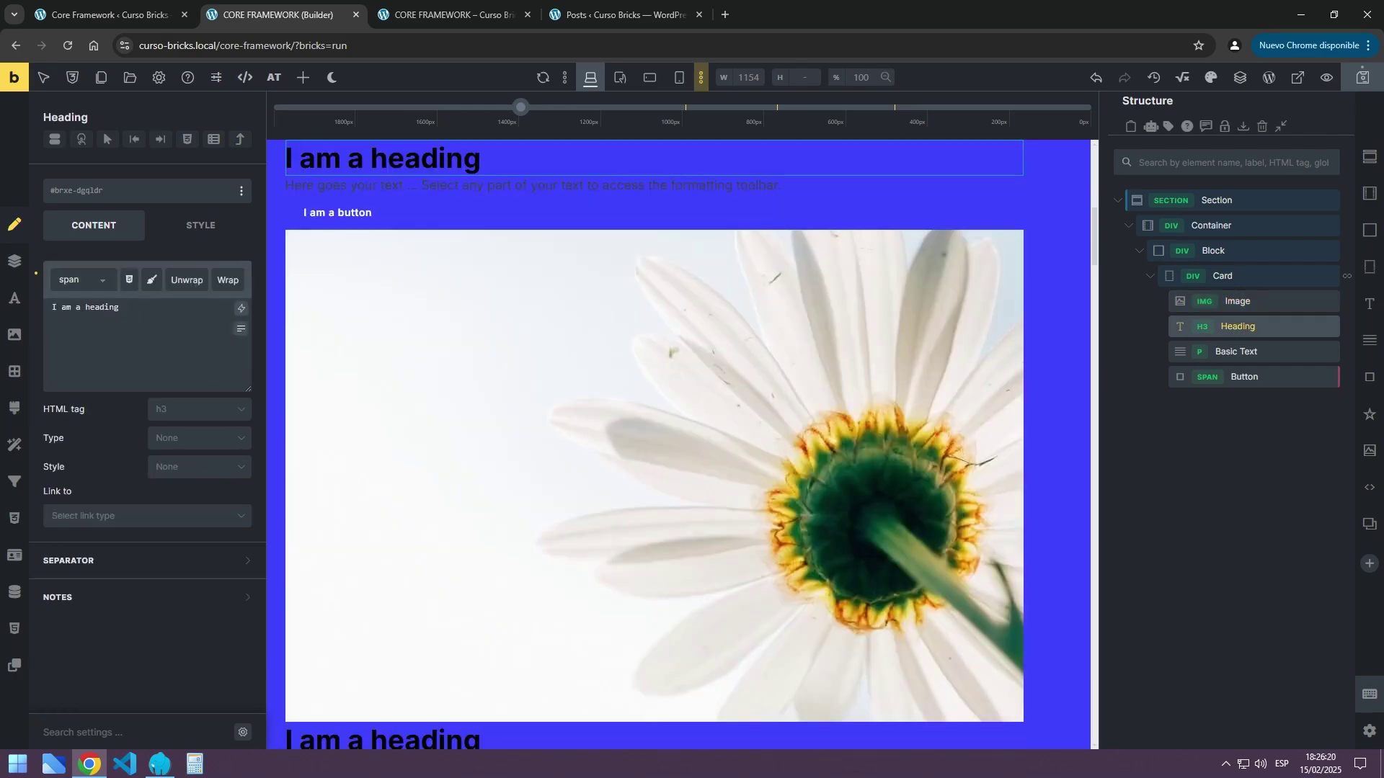
triple_click(85, 307)
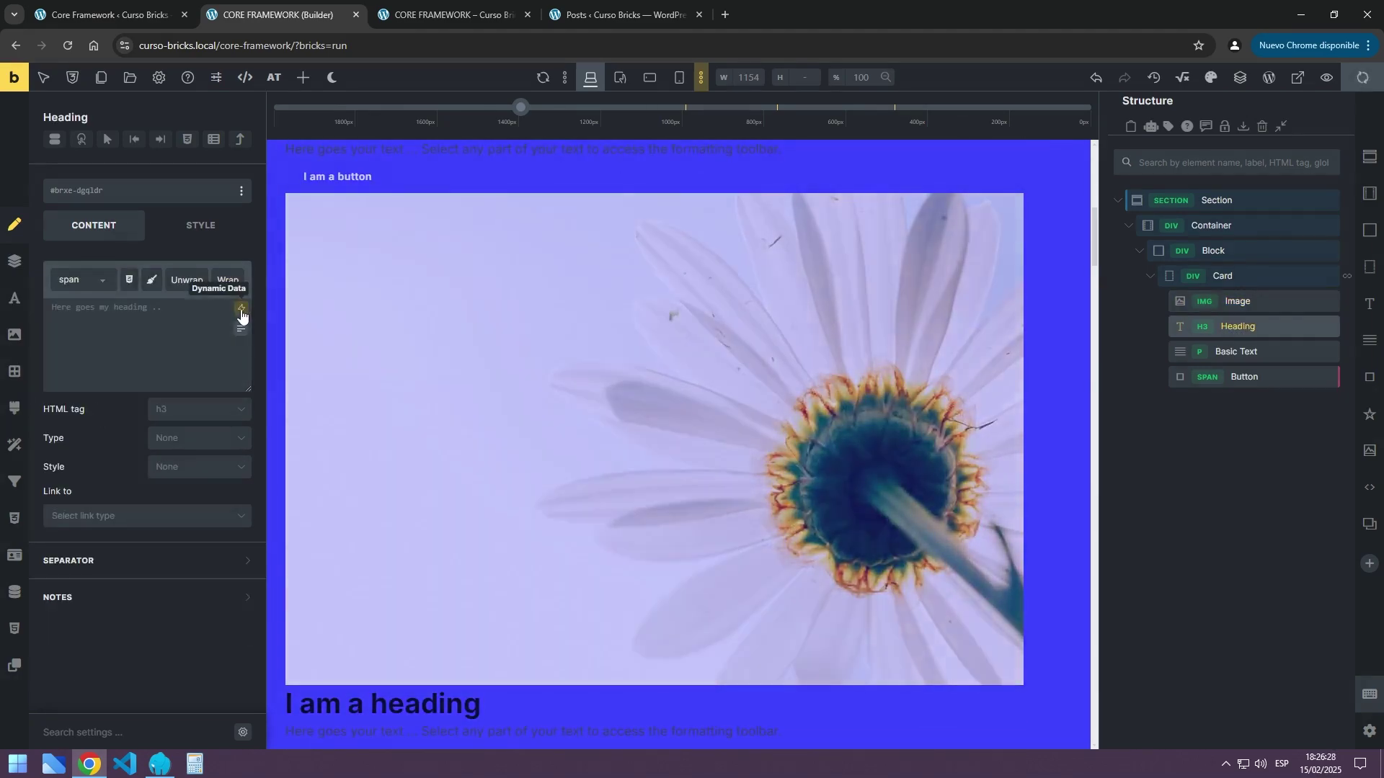
left_click(241, 308)
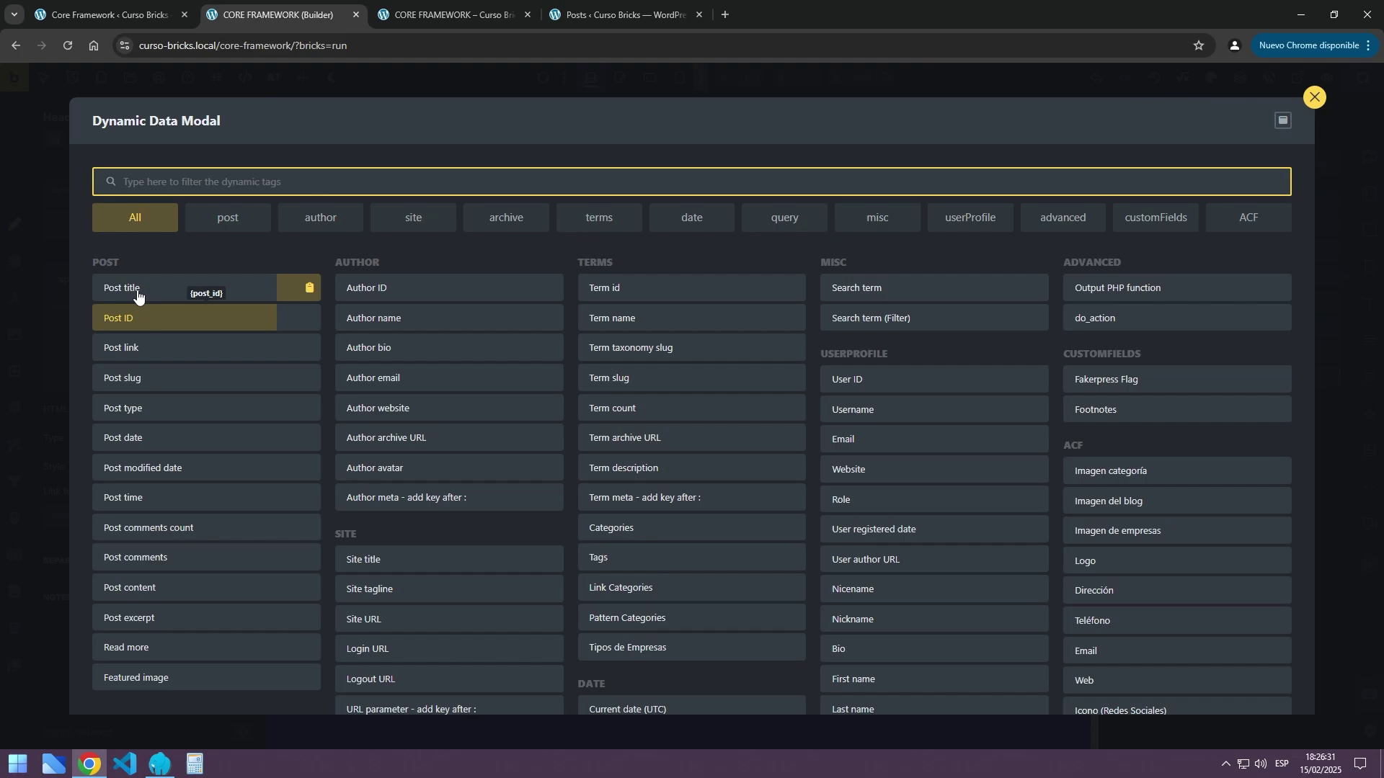
left_click(126, 289)
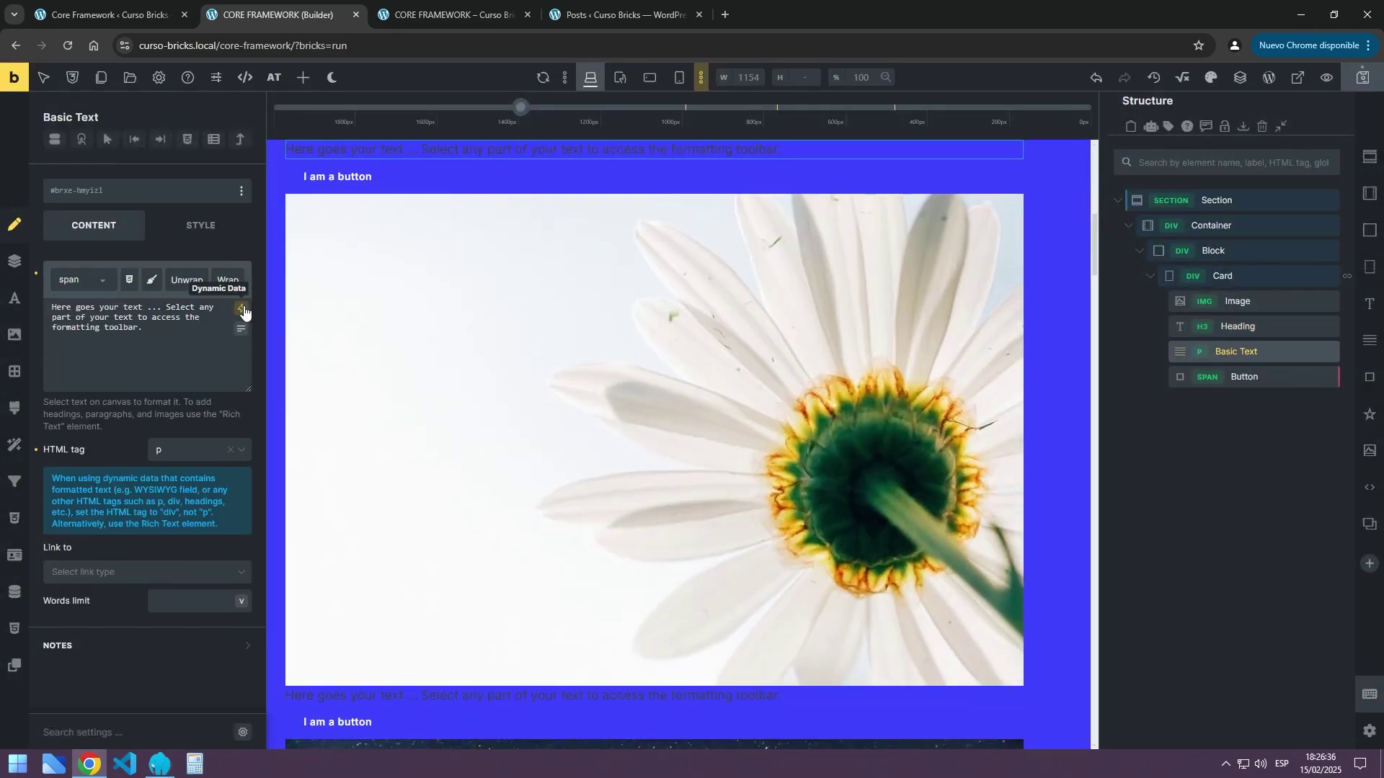
Replace the Card basic text's placeholder with the Post excerpt dynamic data
left_click(240, 310)
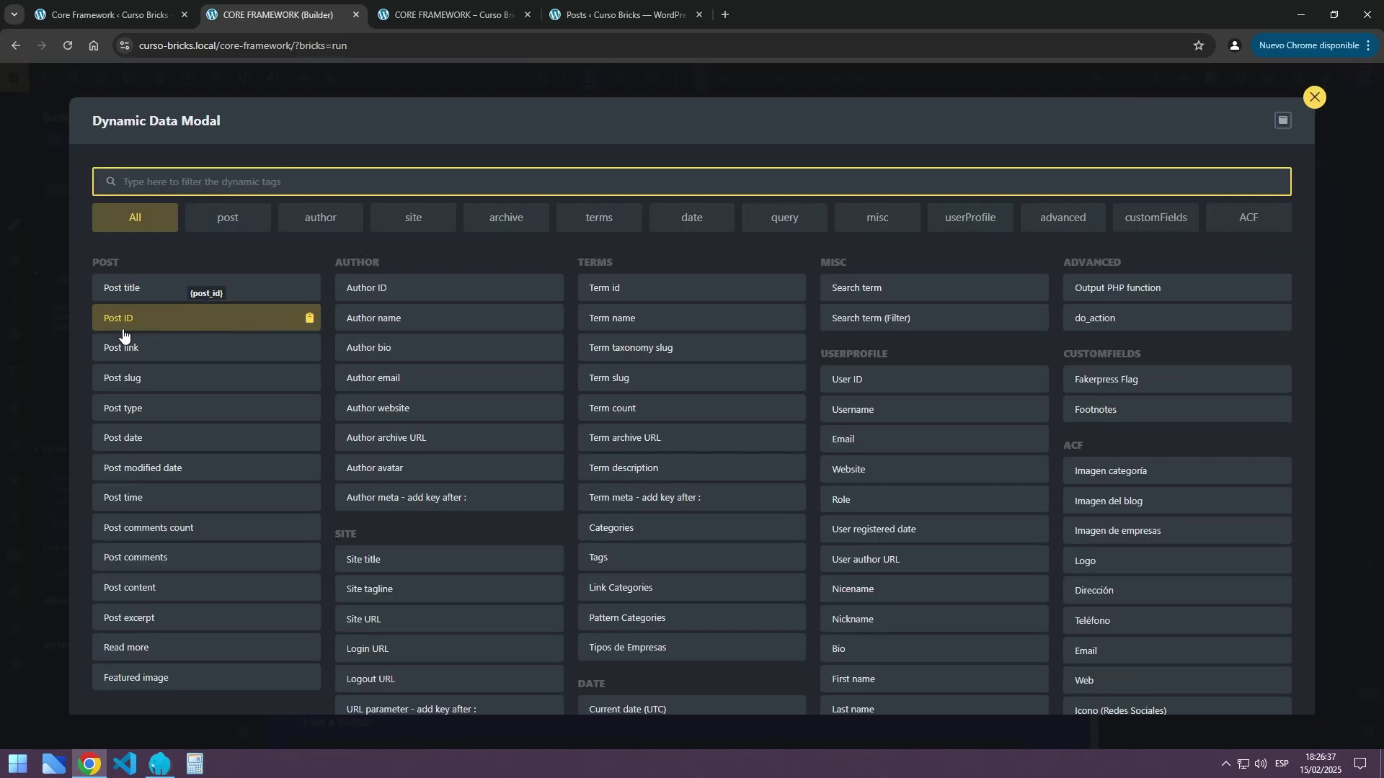
left_click(137, 618)
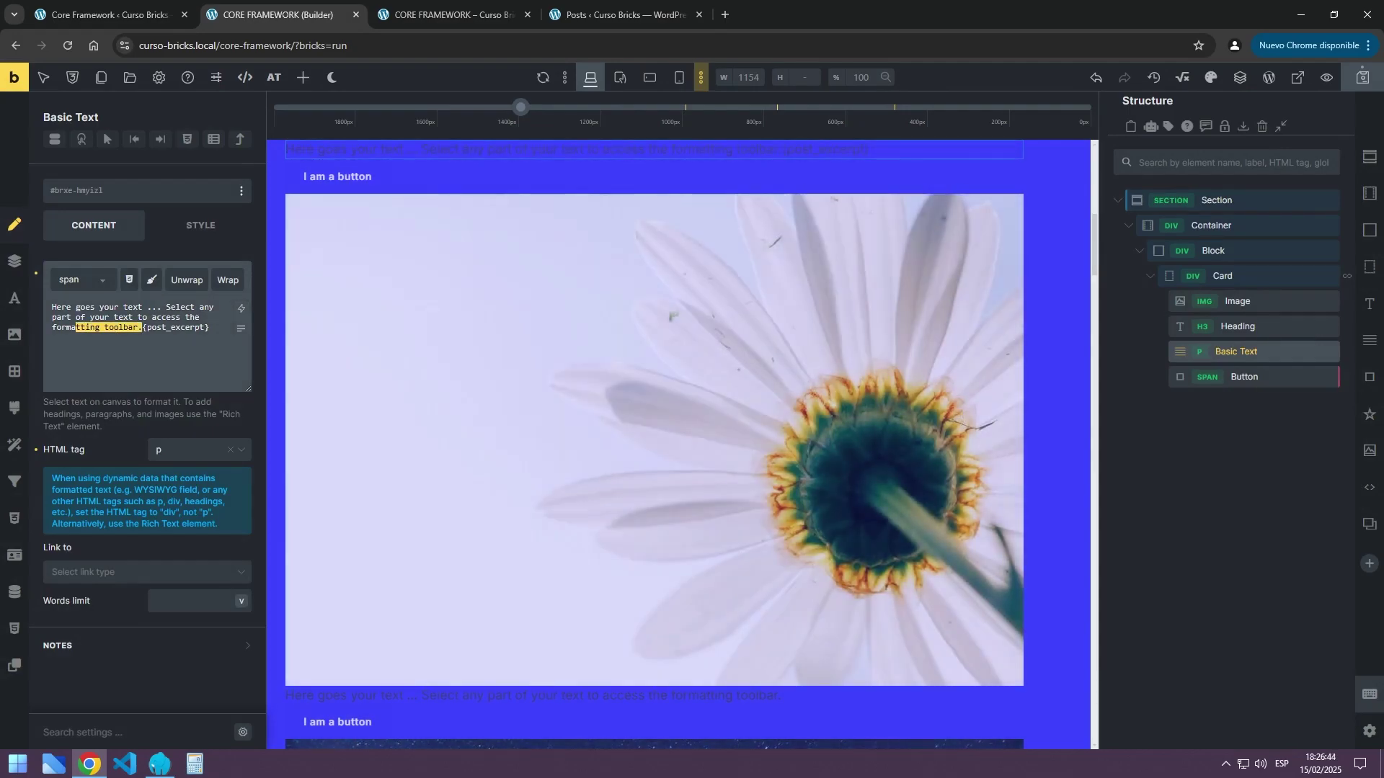
left_click_drag(143, 327, 15, 299)
key("BackSpace")
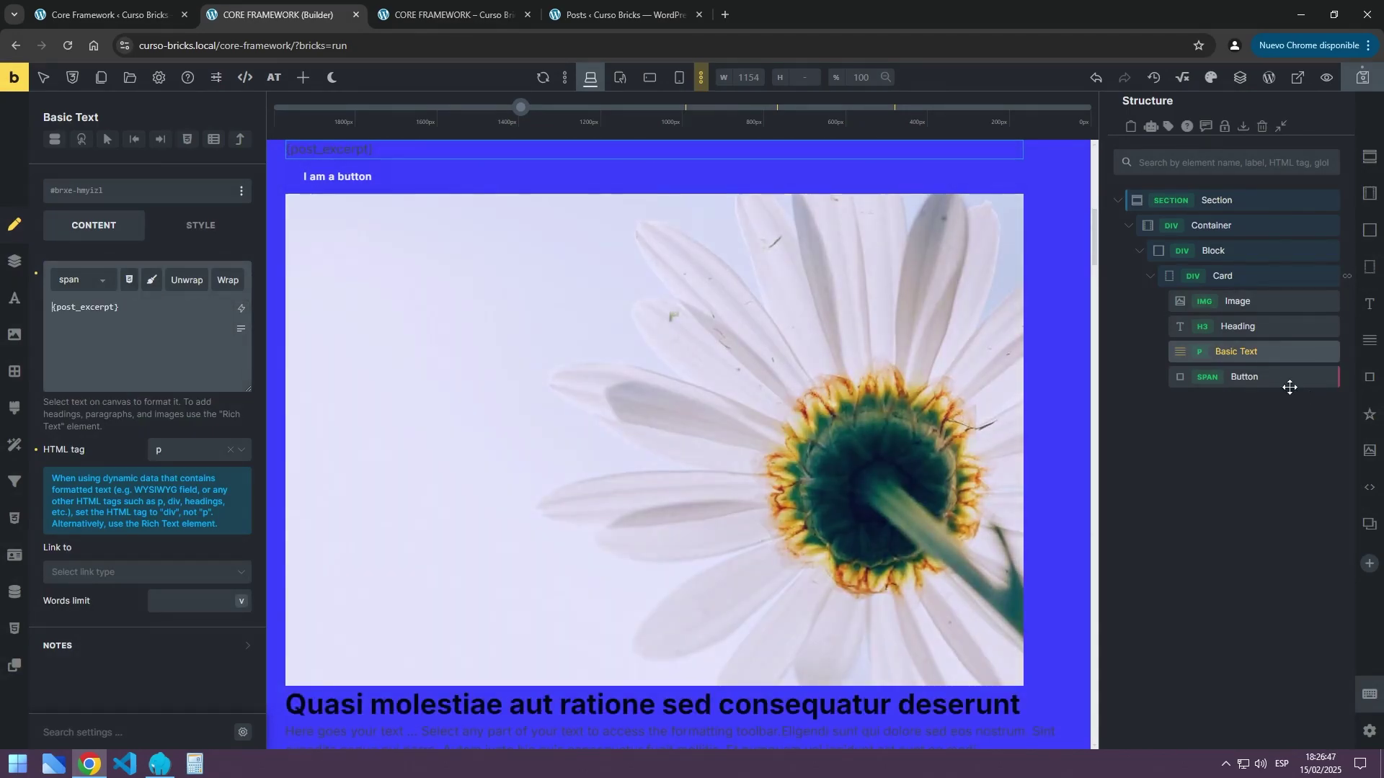
Link the Card button through Dynamic Data to the Post link tag
left_click(1253, 381)
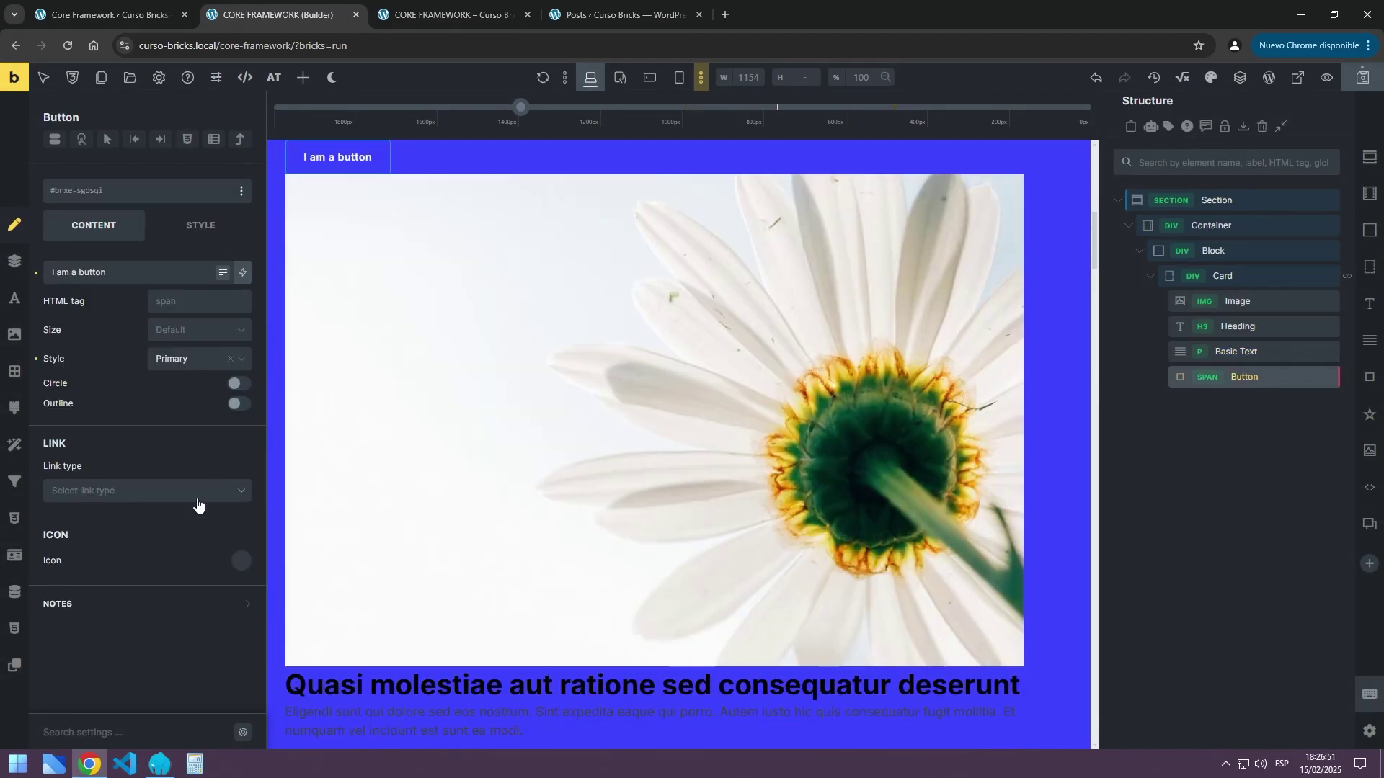
left_click(238, 495)
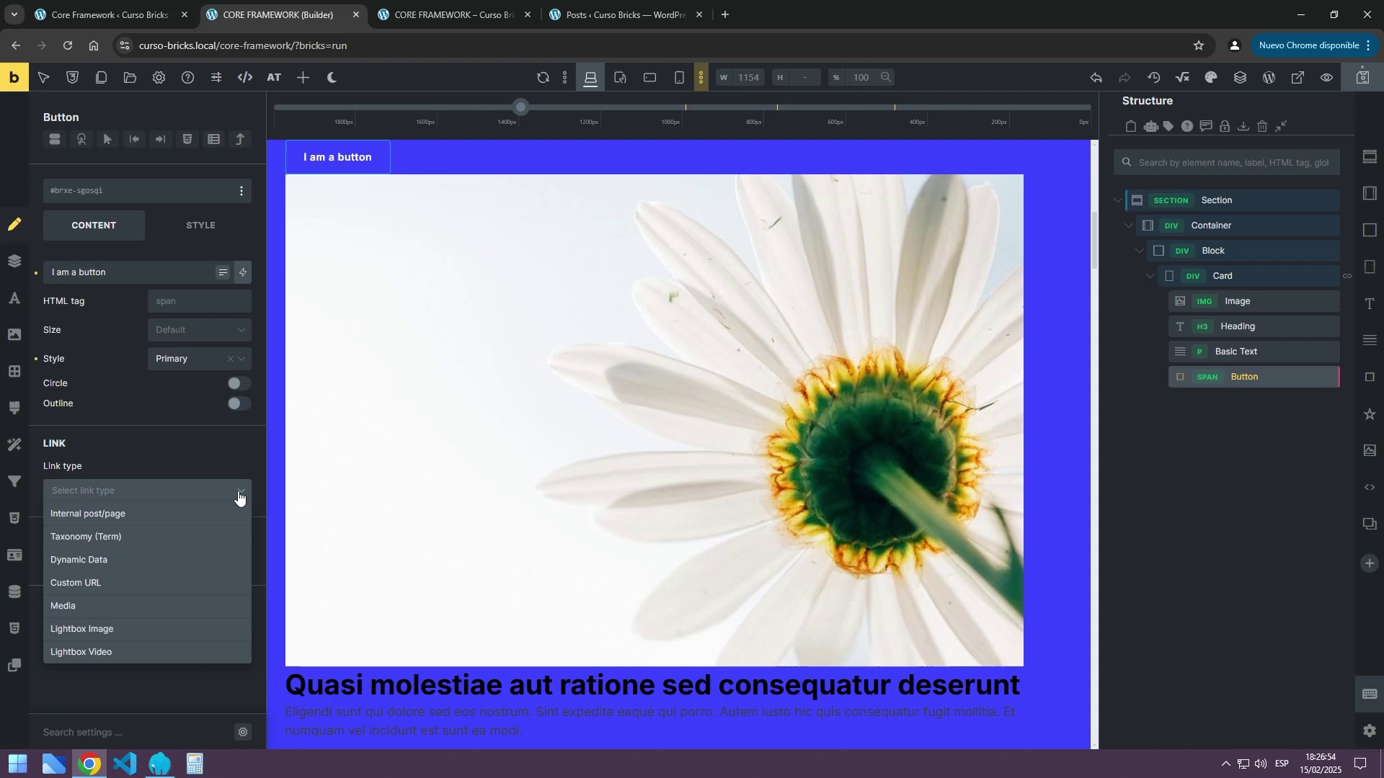
left_click(79, 560)
left_click(195, 514)
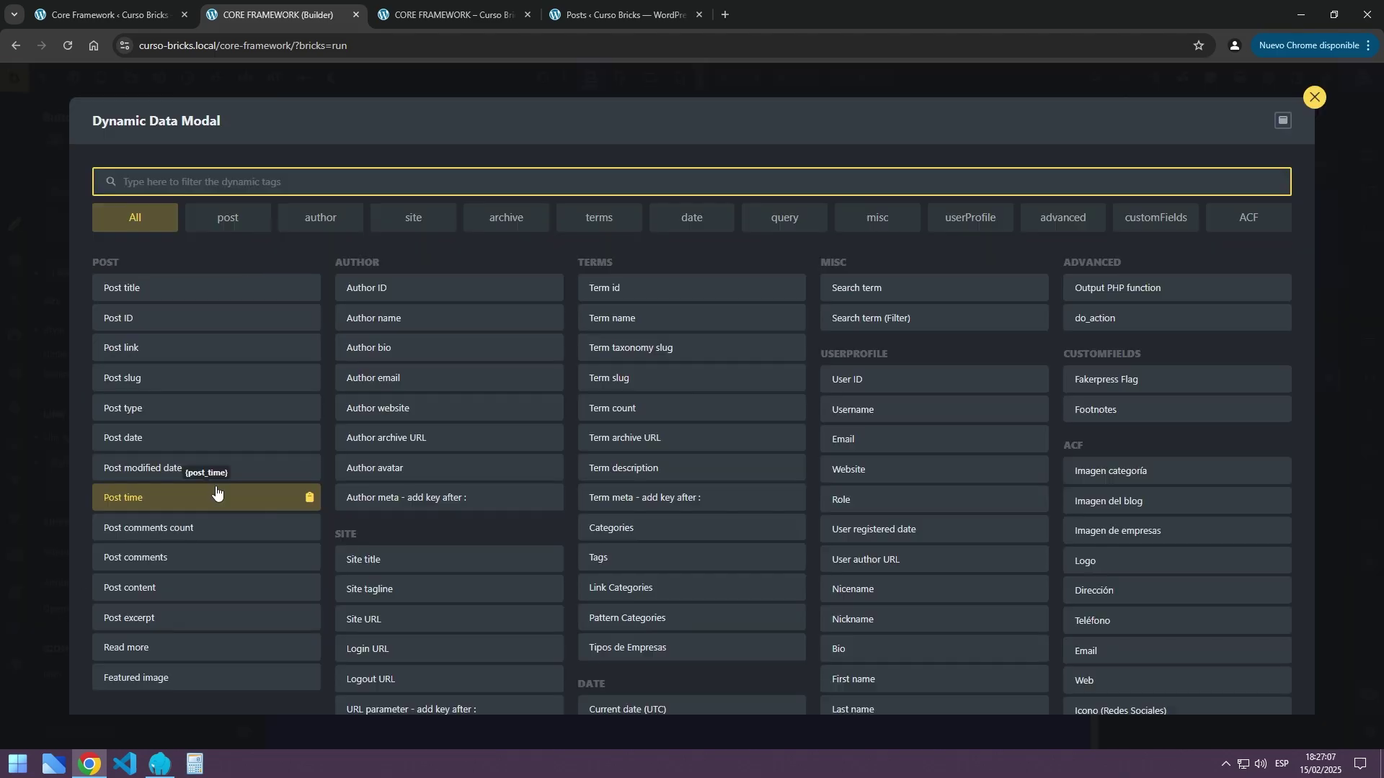
left_click(130, 349)
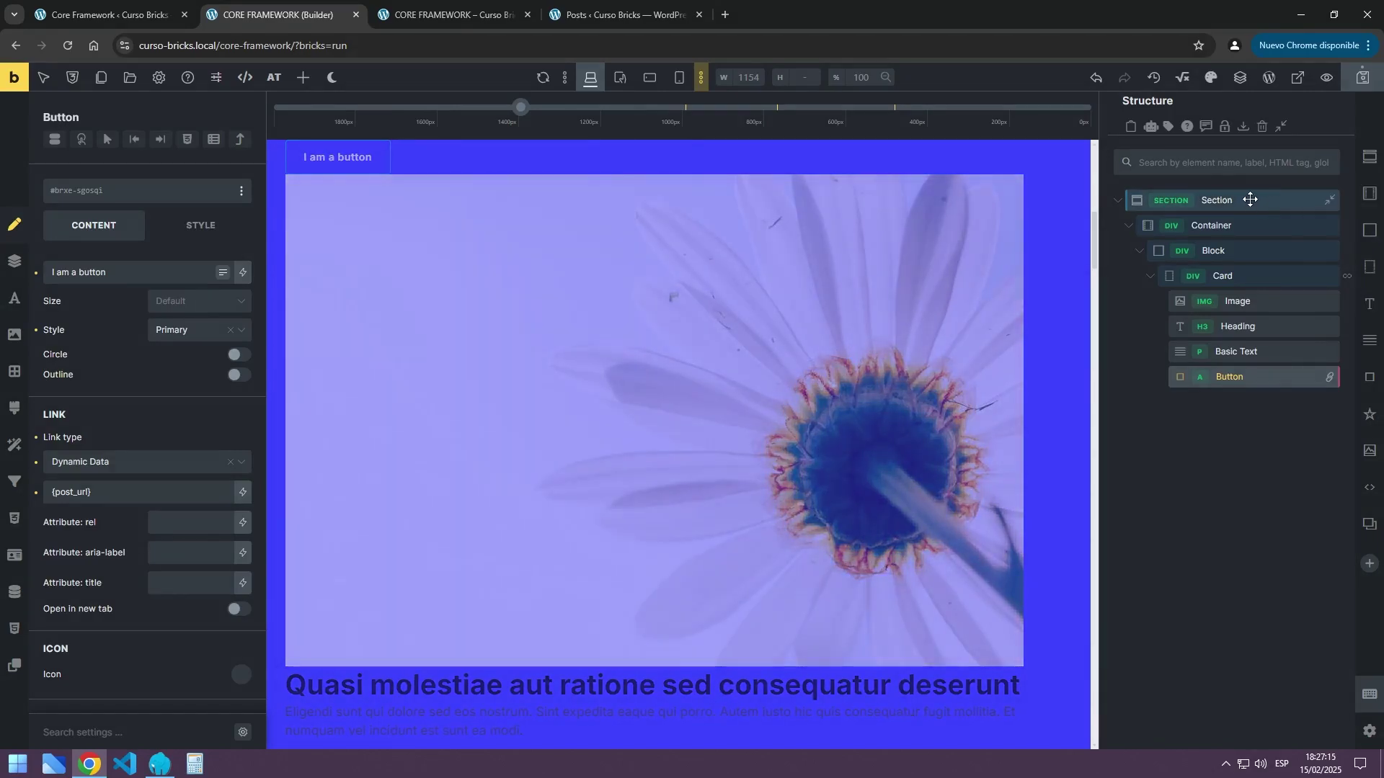
Examine the looped posts' images, titles, excerpts and buttons on the front-end page
left_click(1250, 200)
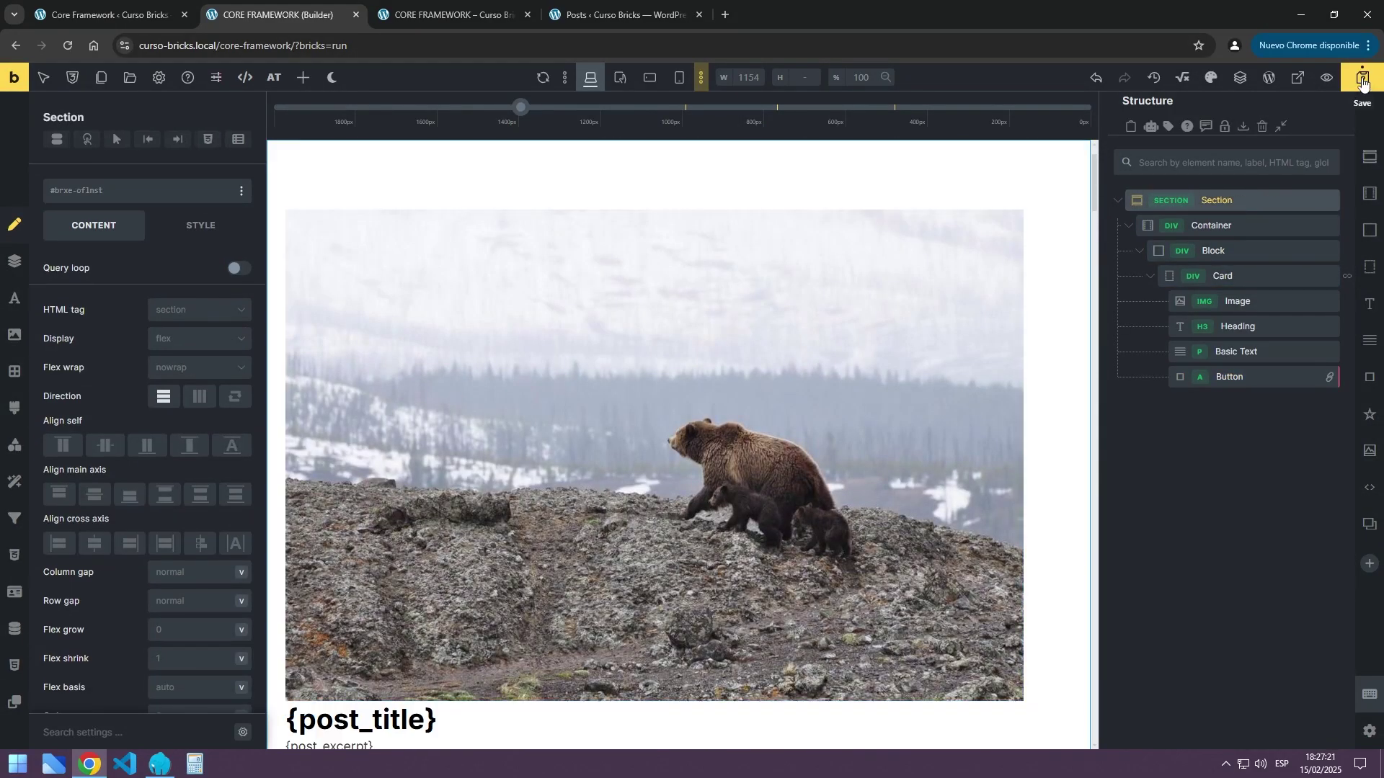
left_click(424, 18)
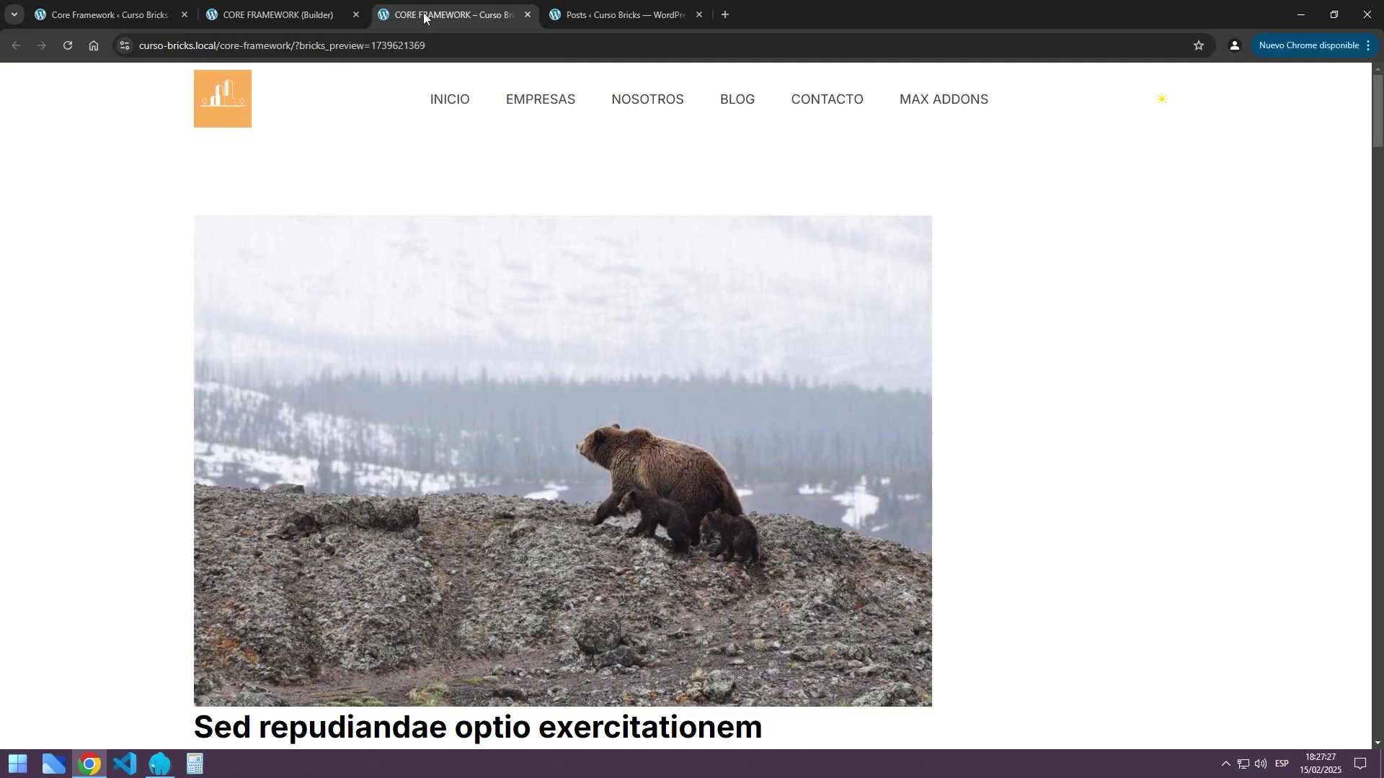
scroll(586, 261, "down", 20)
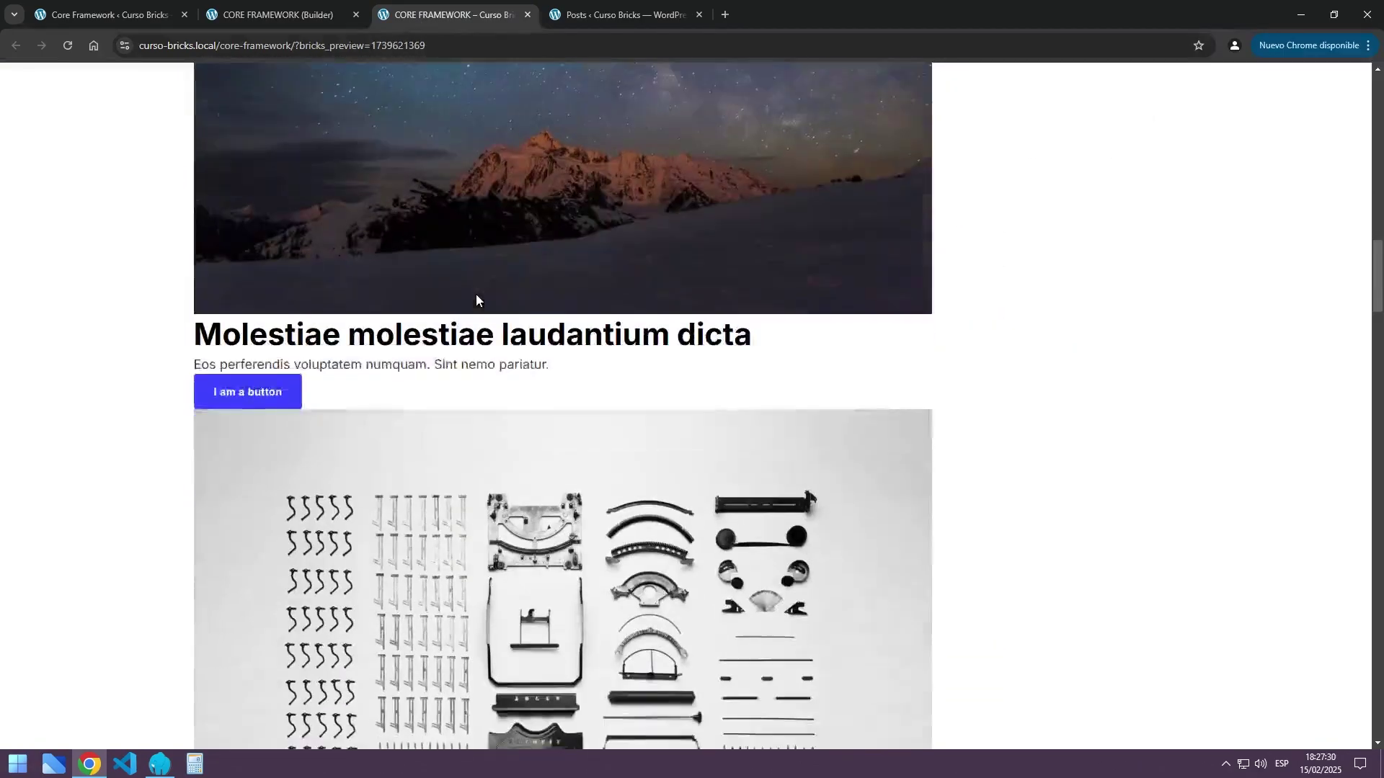
scroll(476, 296, "down", 15)
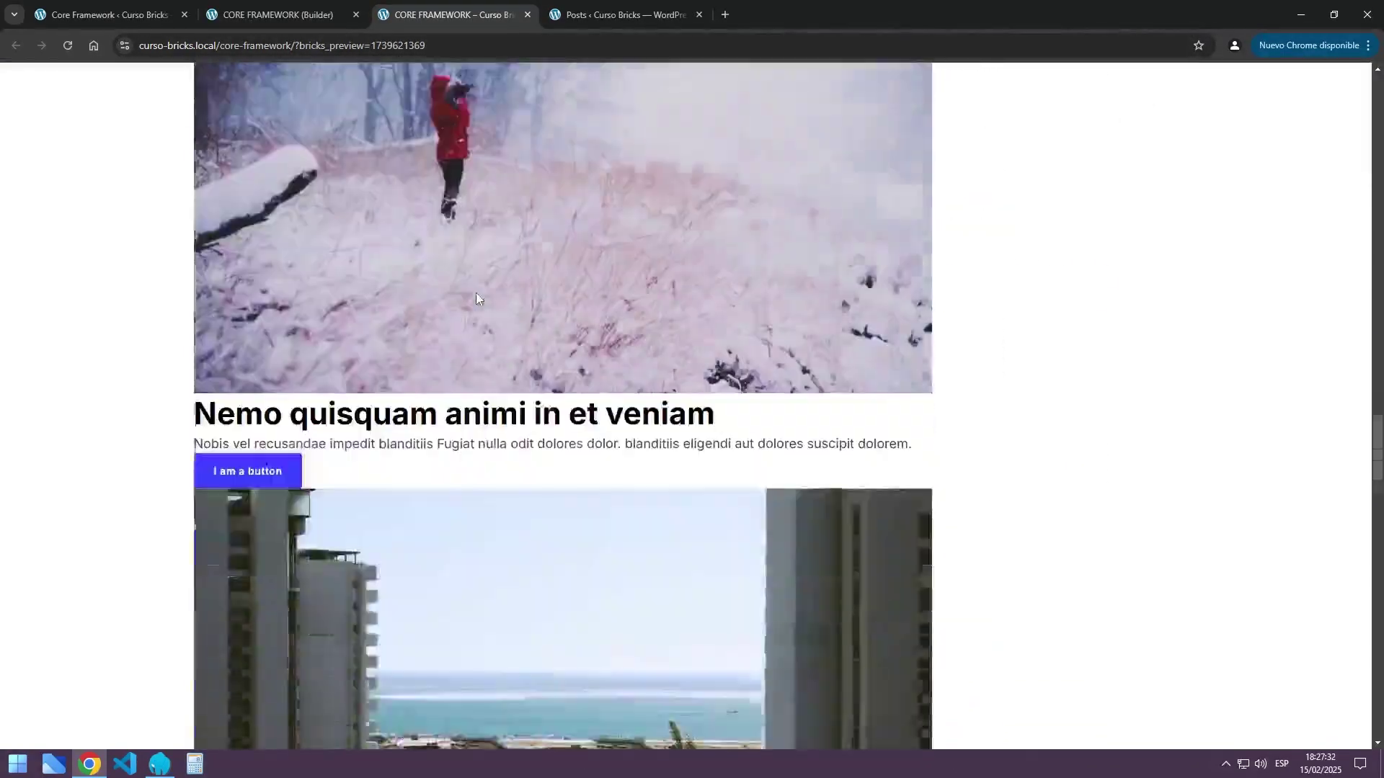
scroll(474, 294, "up", 20)
scroll(472, 294, "up", 15)
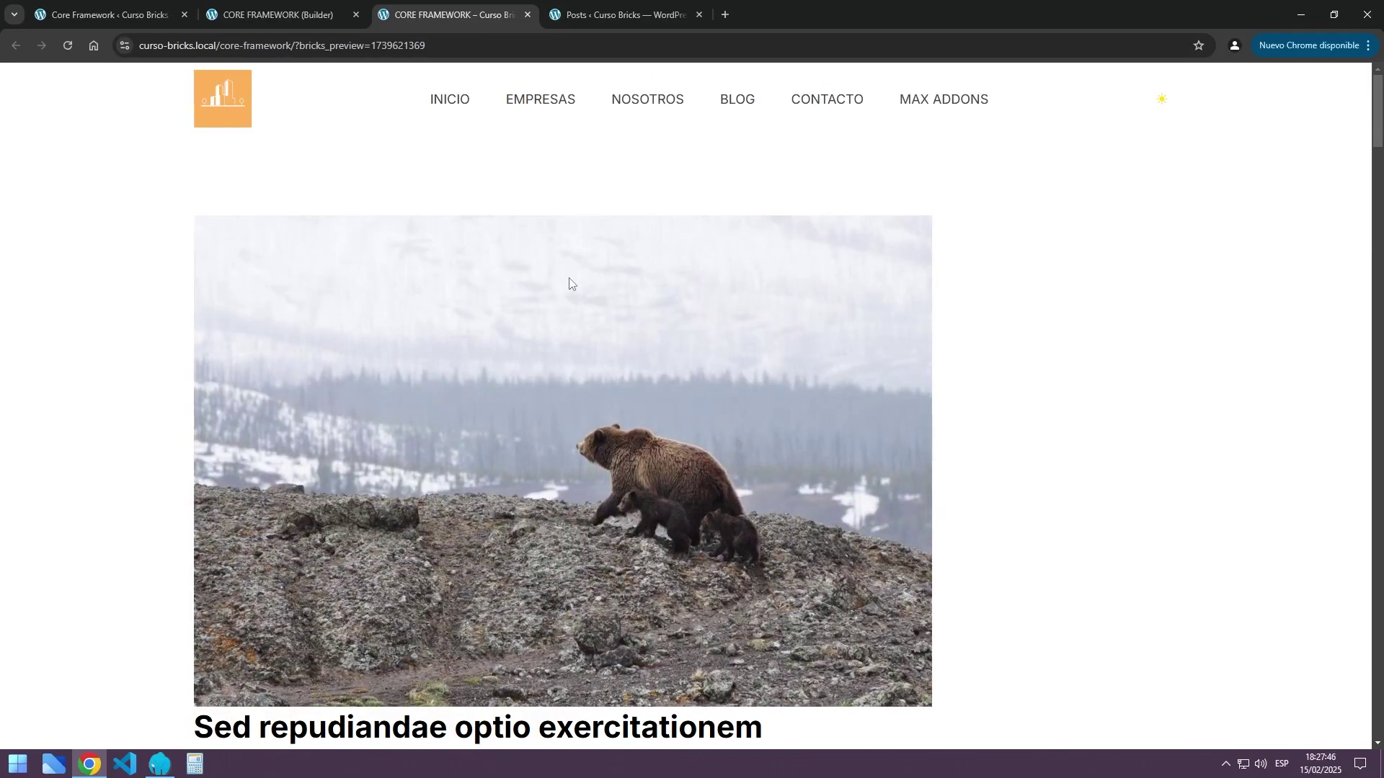
Look up the card component in Core Framework and apply the cf-card class to the Card element in the builder
left_click(269, 14)
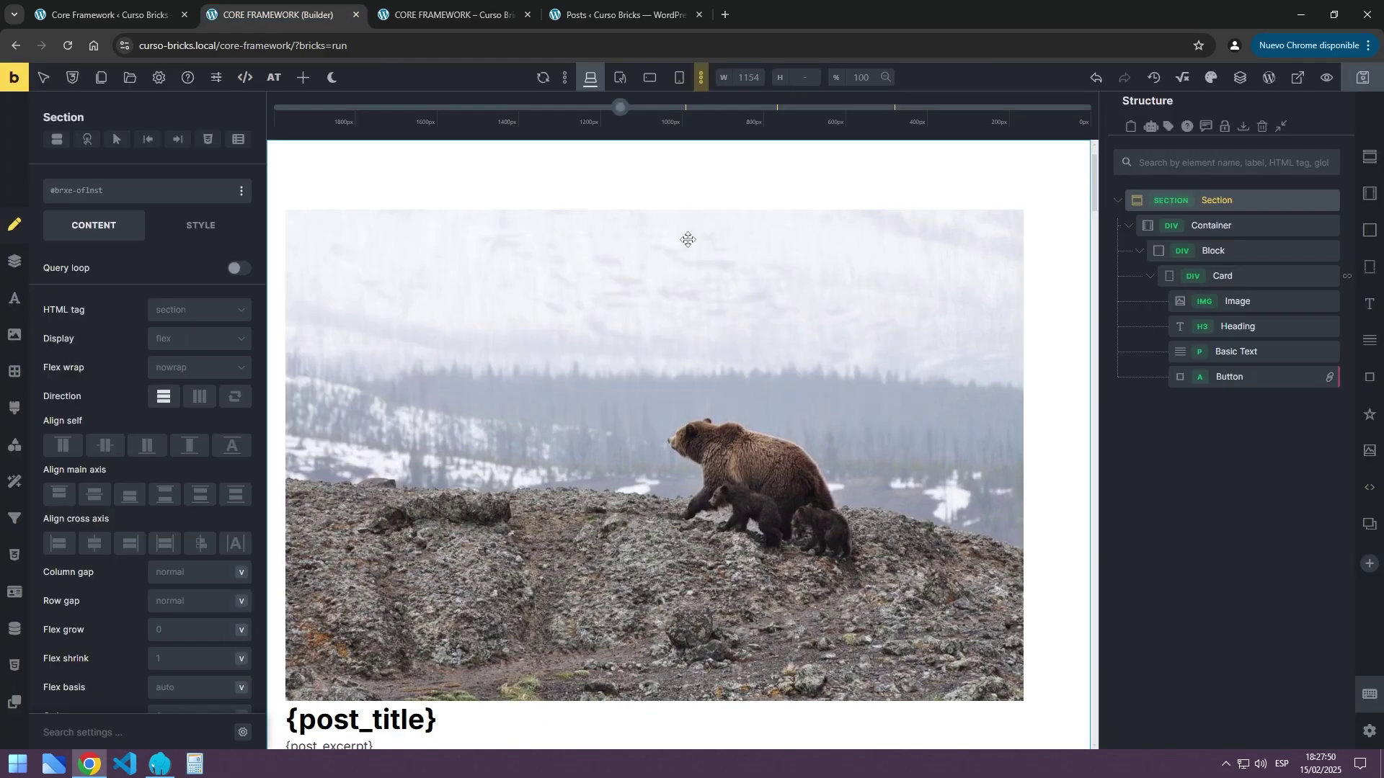
left_click(1252, 276)
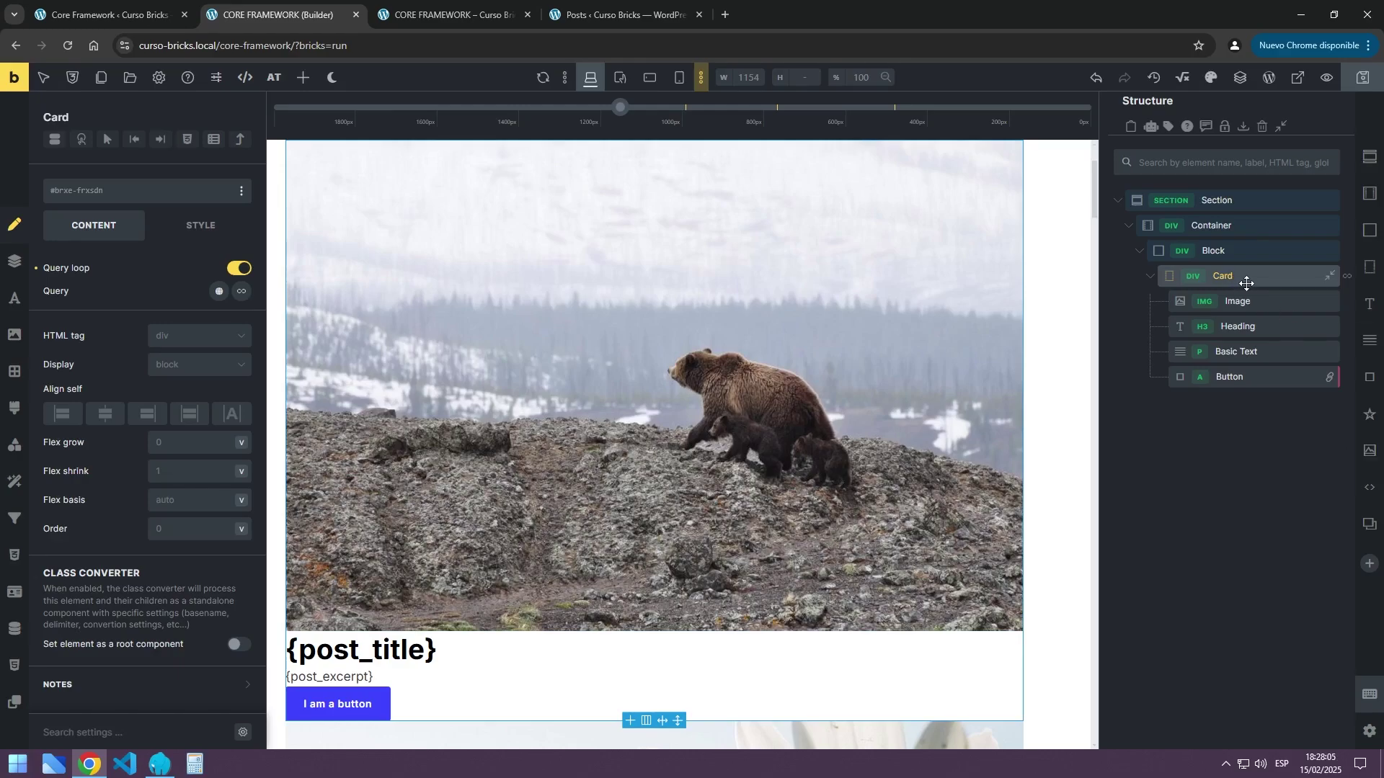
left_click(112, 17)
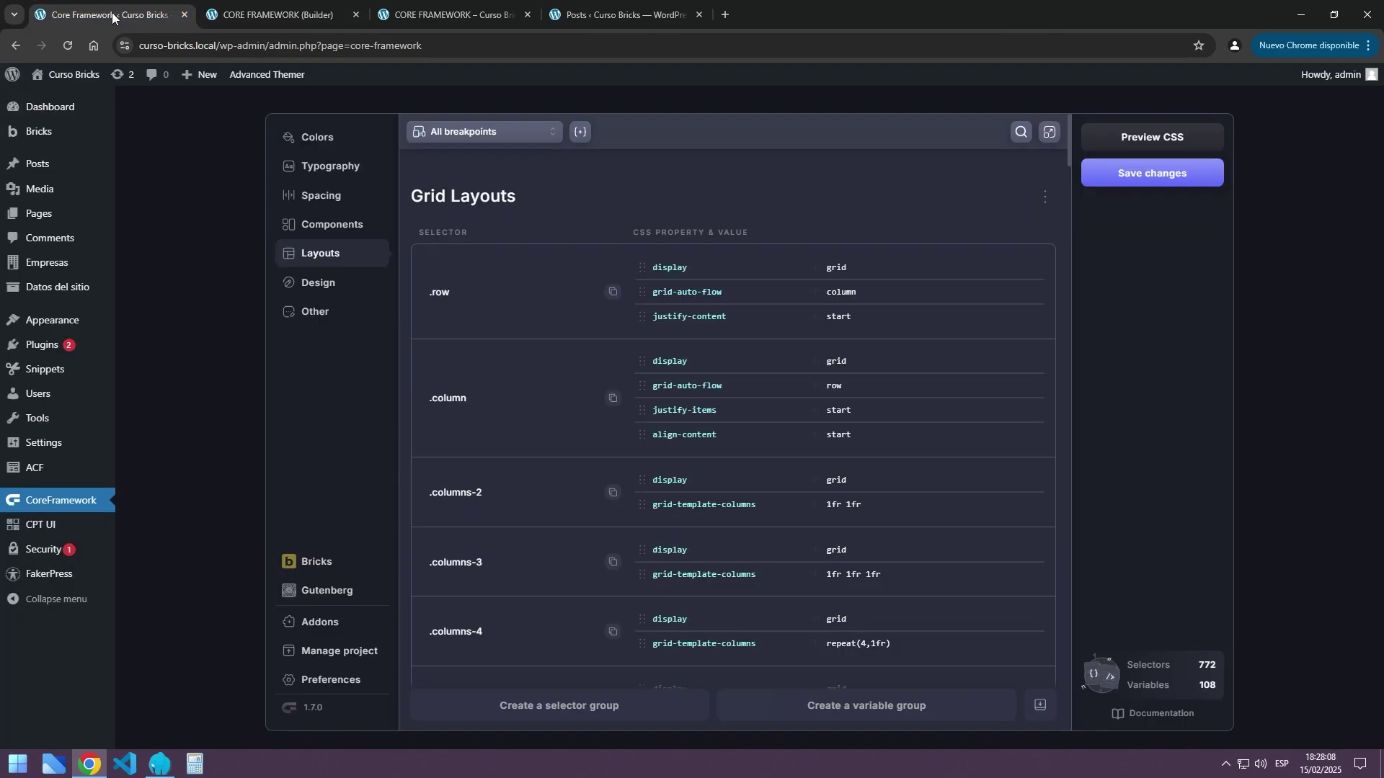
left_click(321, 225)
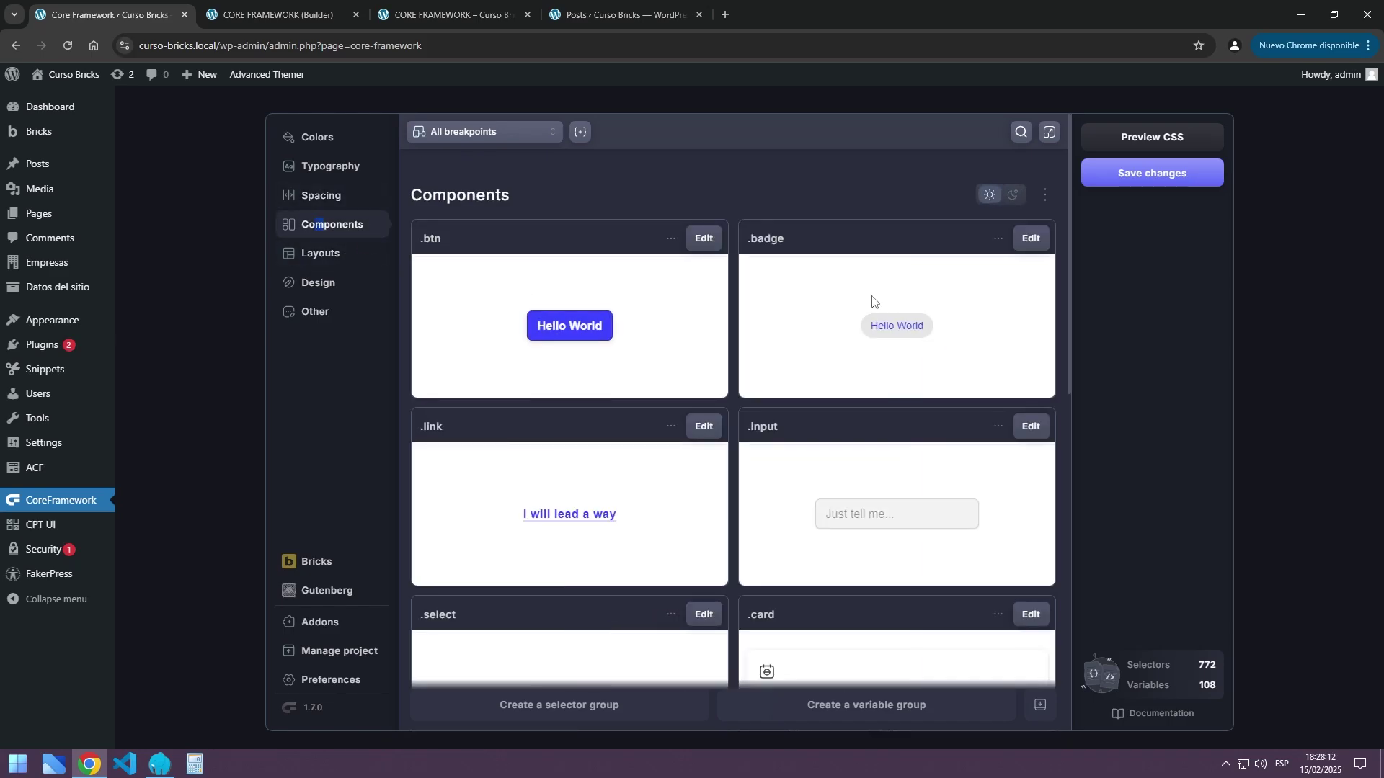
scroll(872, 301, "down", 3)
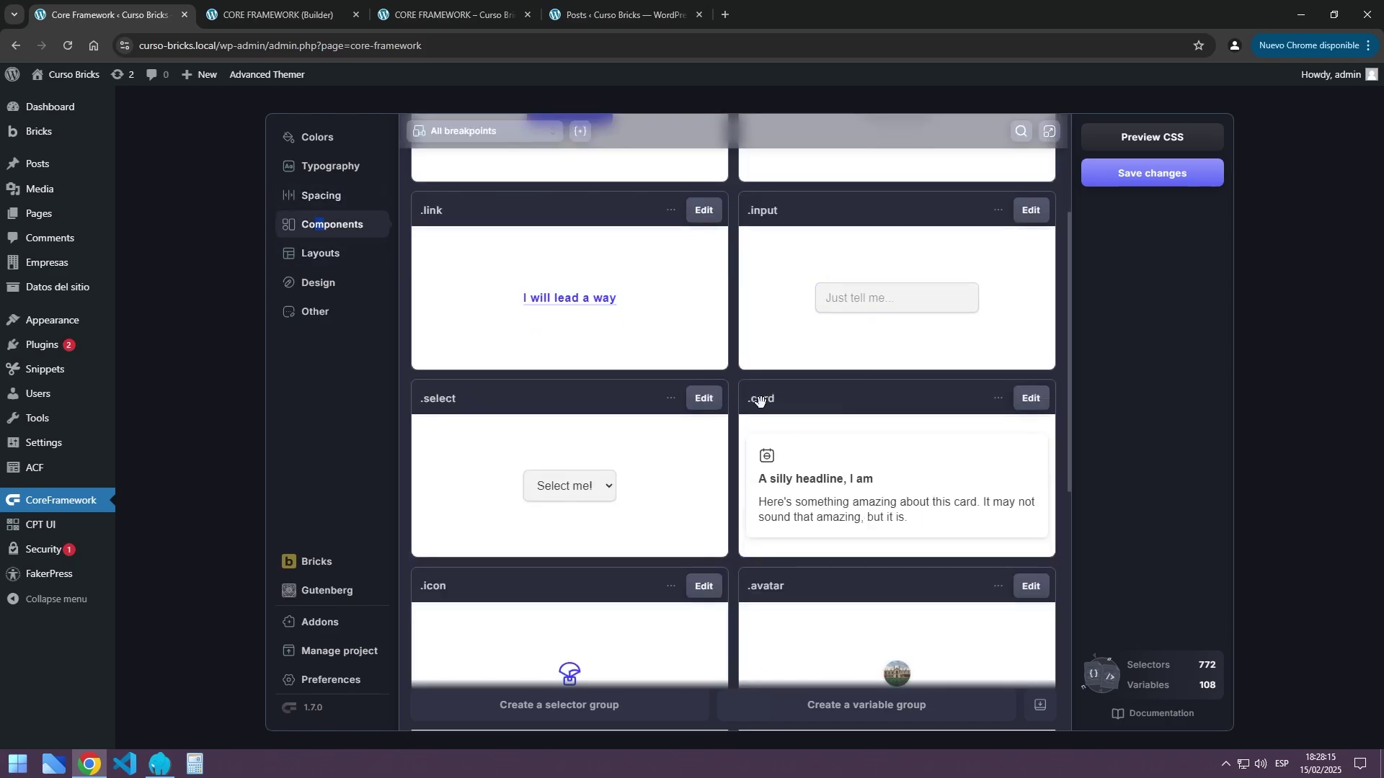
left_click(276, 14)
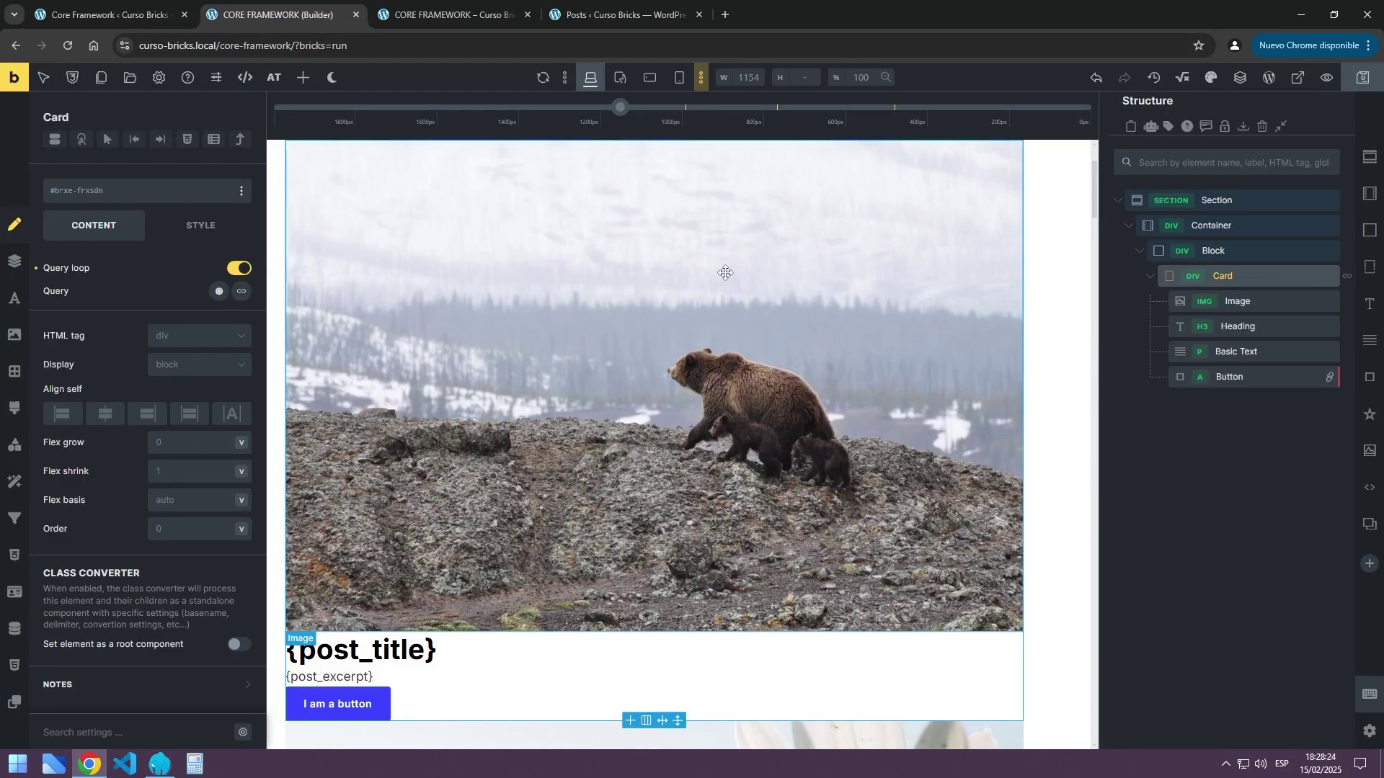
left_click(95, 197)
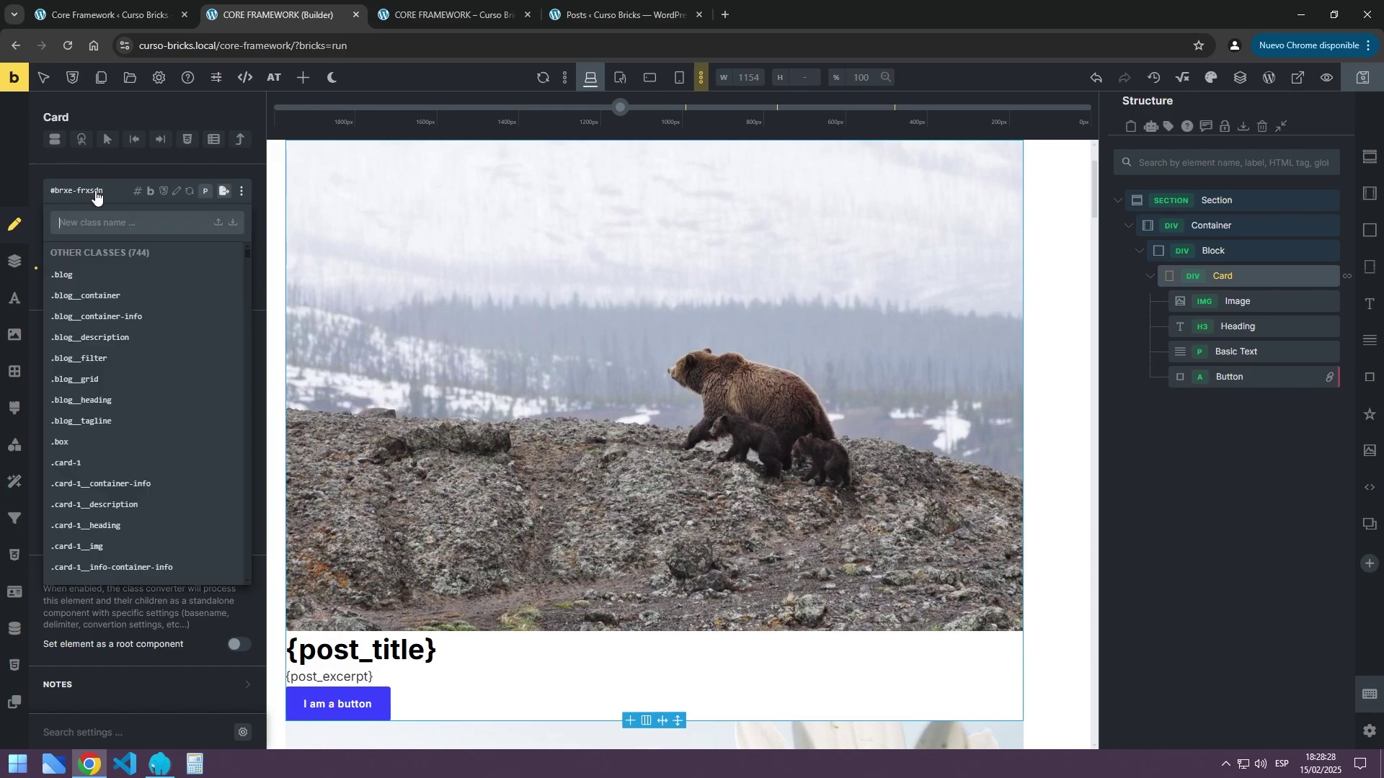
type("card")
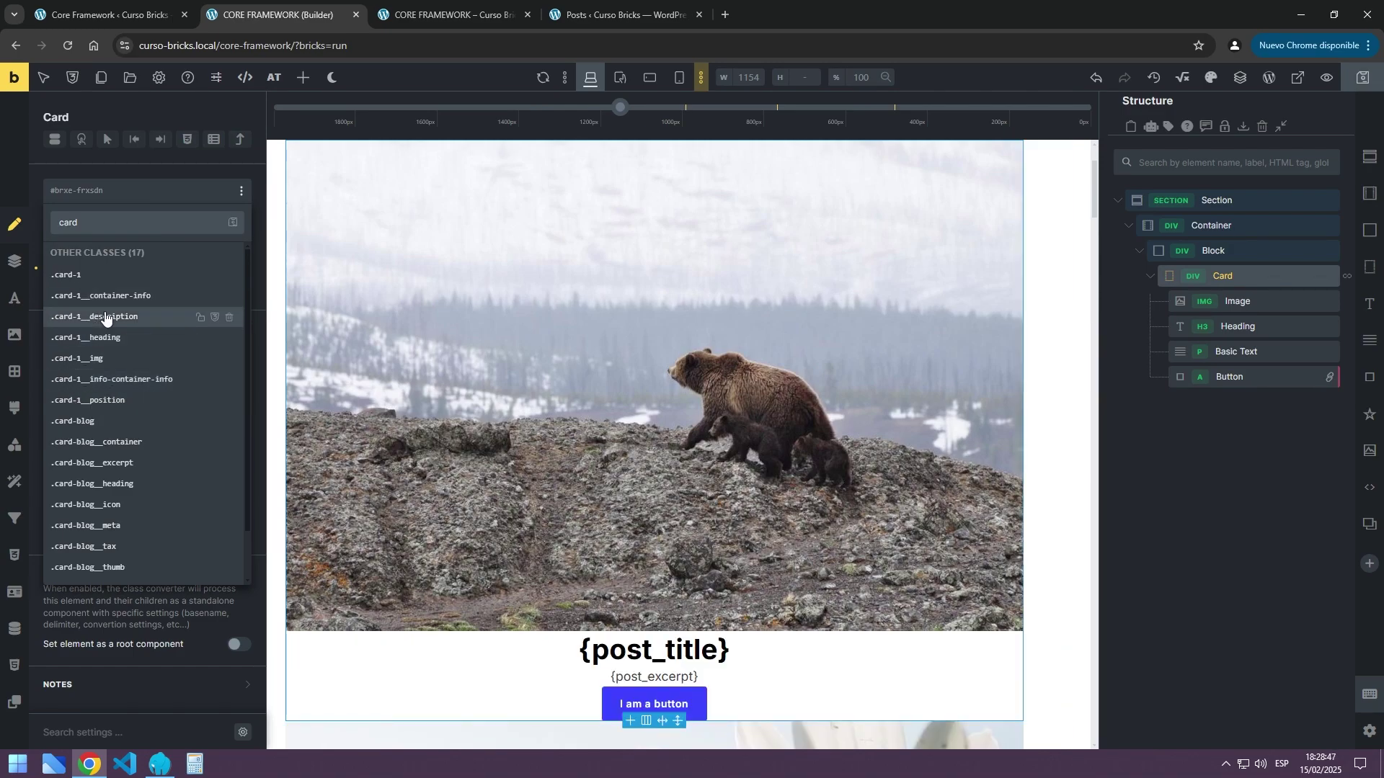
scroll(105, 317, "down", 2)
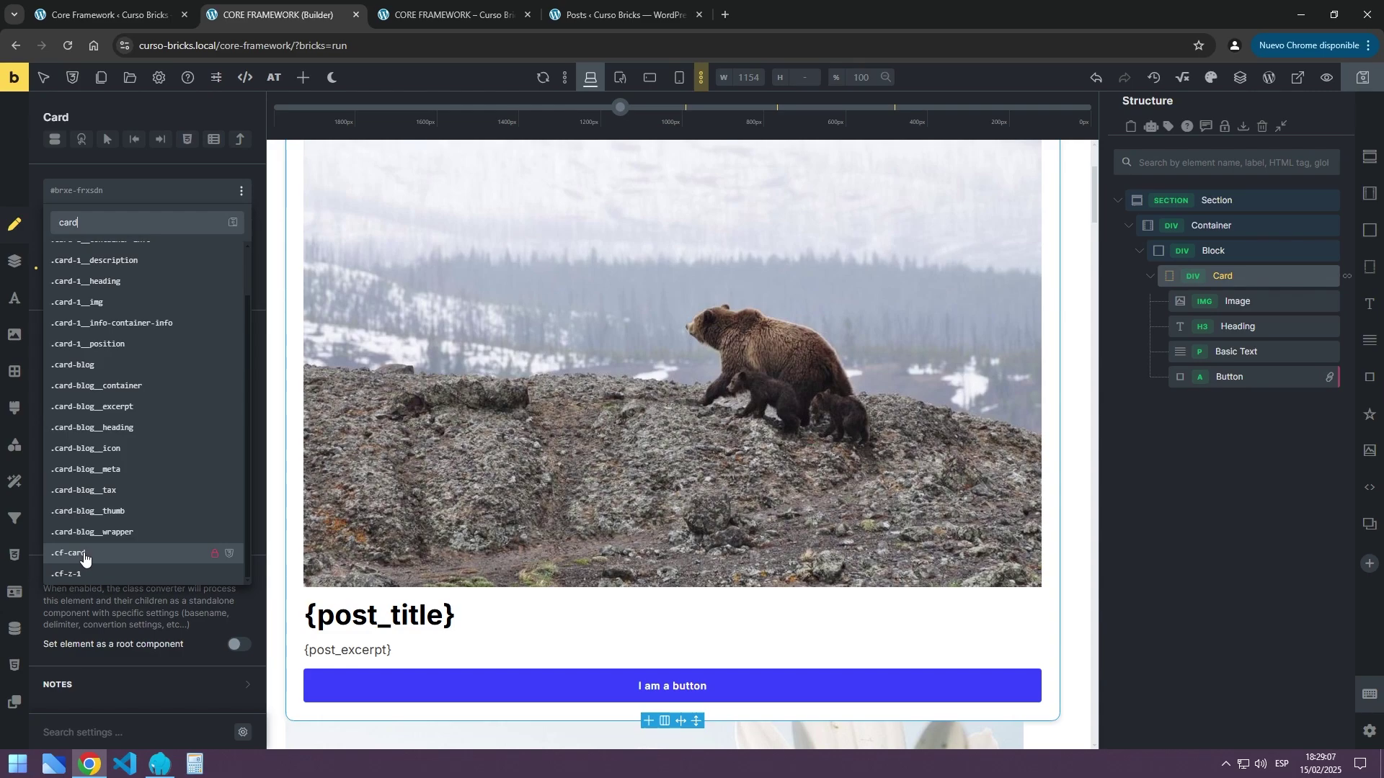
left_click(84, 554)
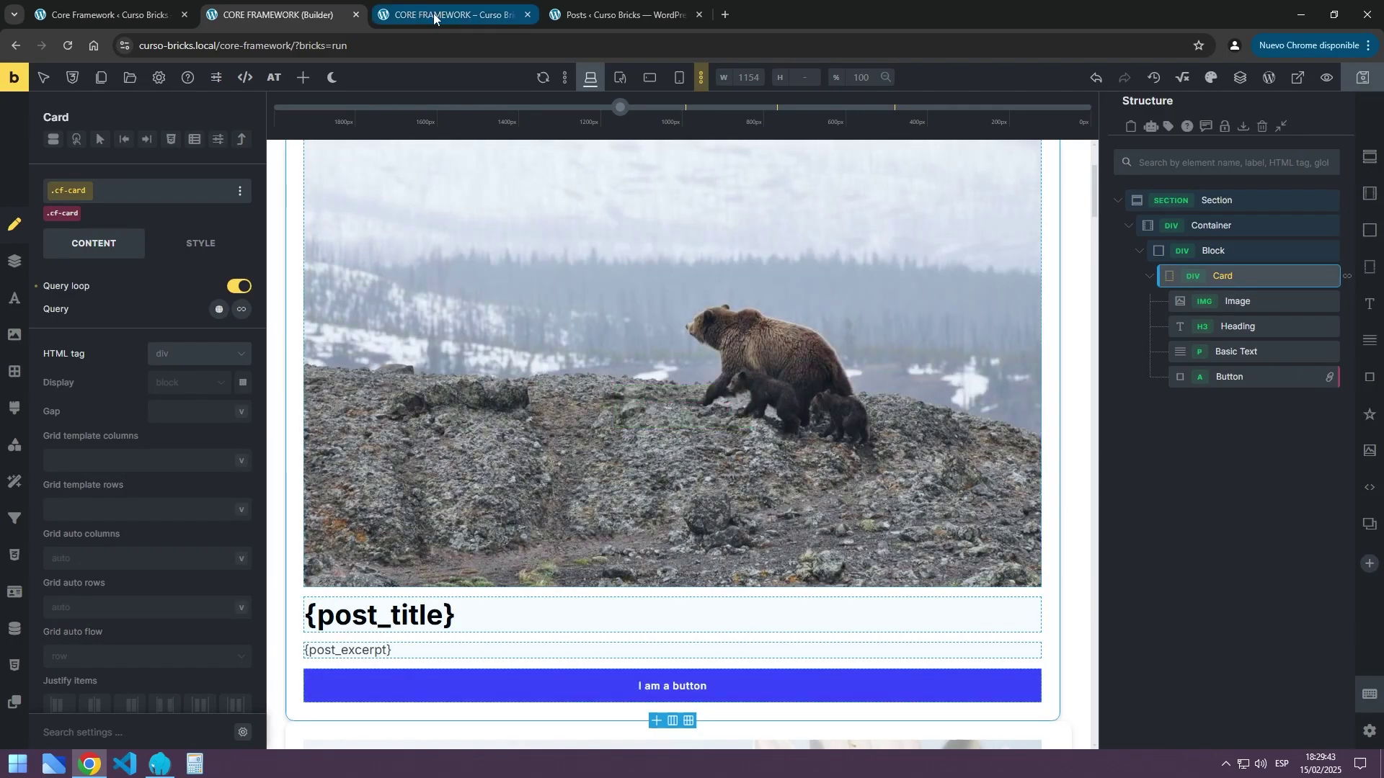
Check the card styling and widths of the looped posts on the front-end page
left_click(435, 14)
scroll(890, 283, "down", 3)
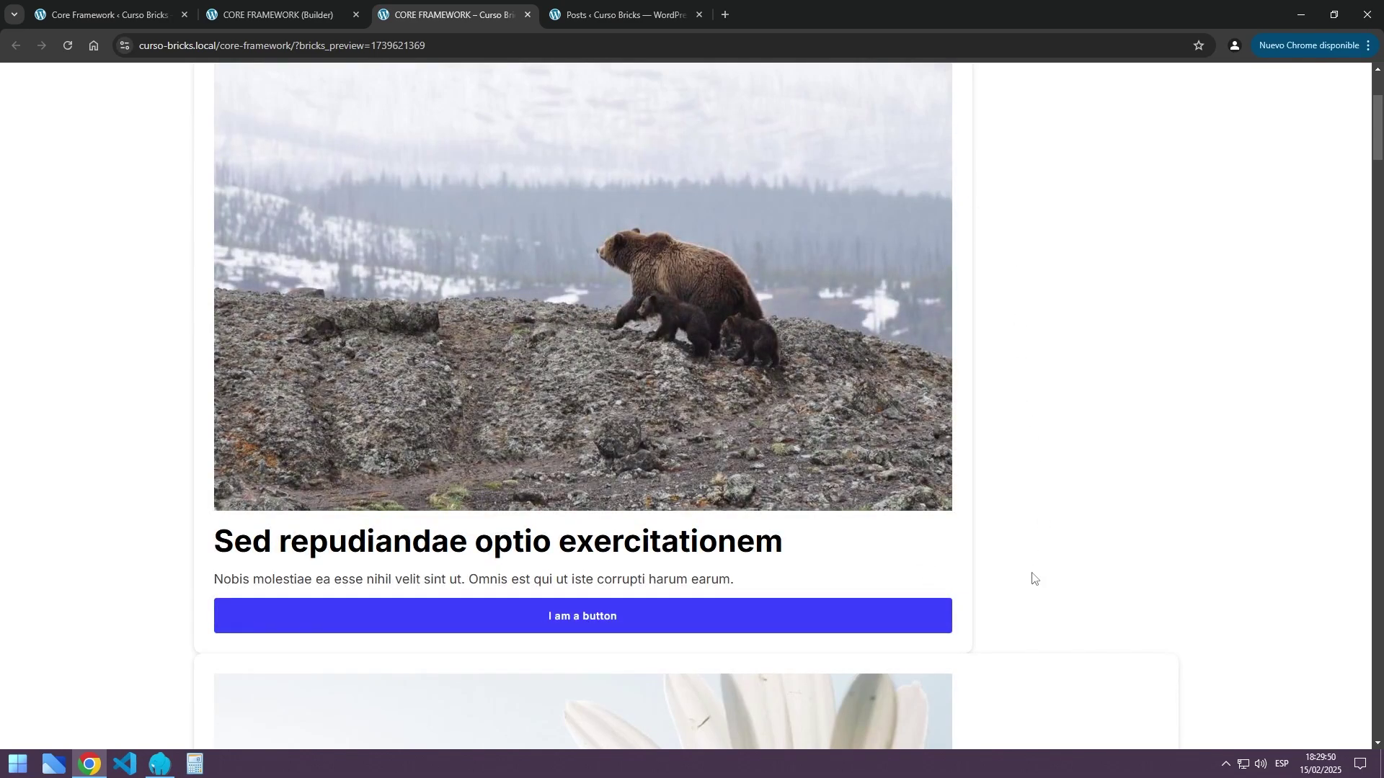
scroll(1000, 322, "up", 3)
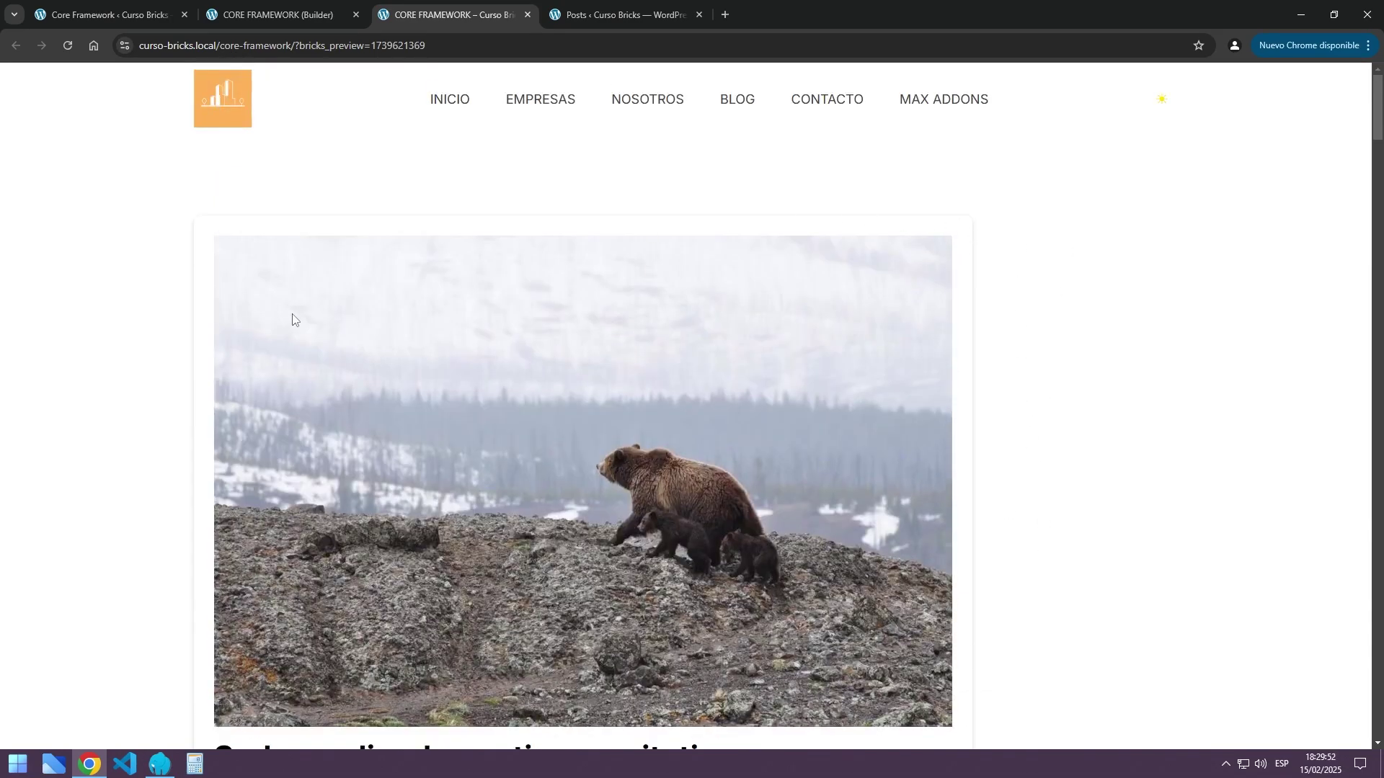
scroll(462, 322, "down", 5)
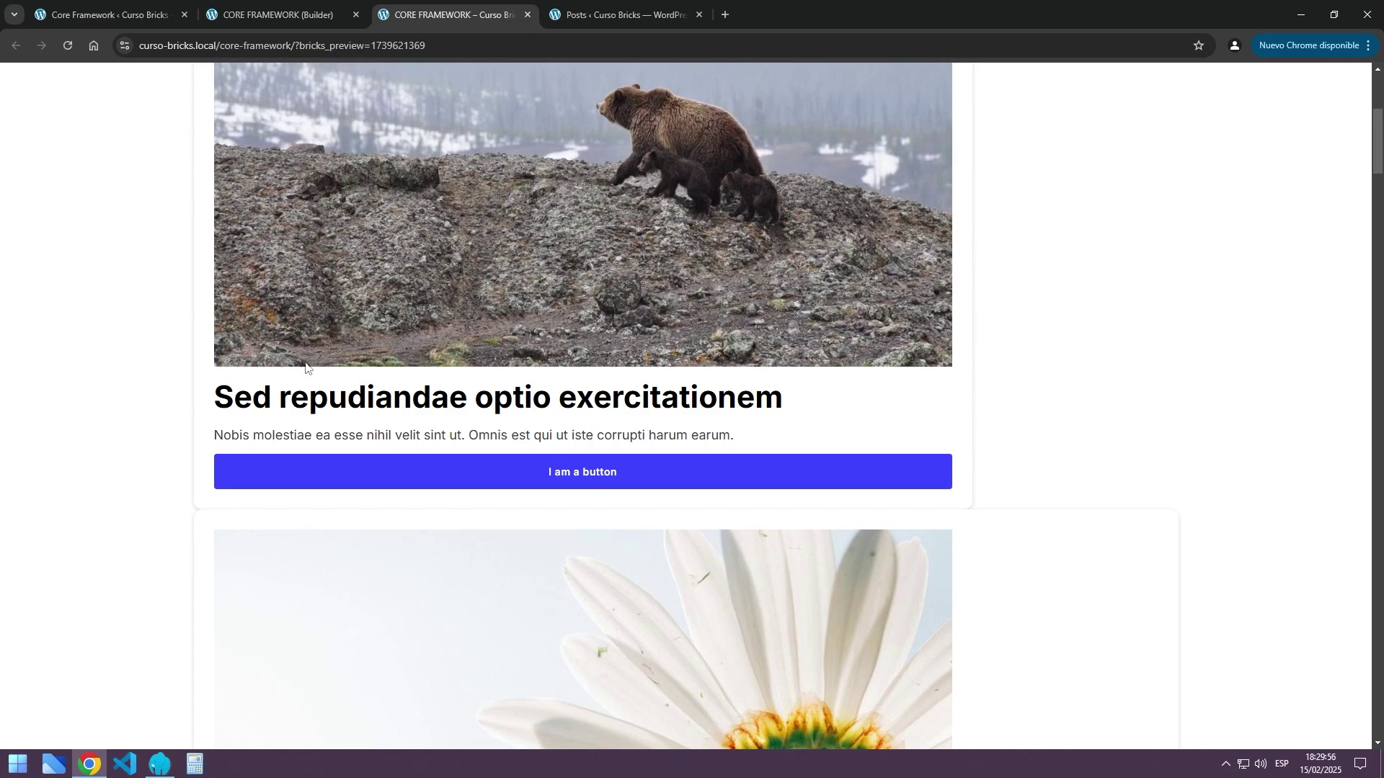
scroll(485, 334, "down", 6)
Look up the column classes in Core Framework's grid layouts and apply cf-columns-3 to the Block that holds the Card
key("ctrl+shift+Tab")
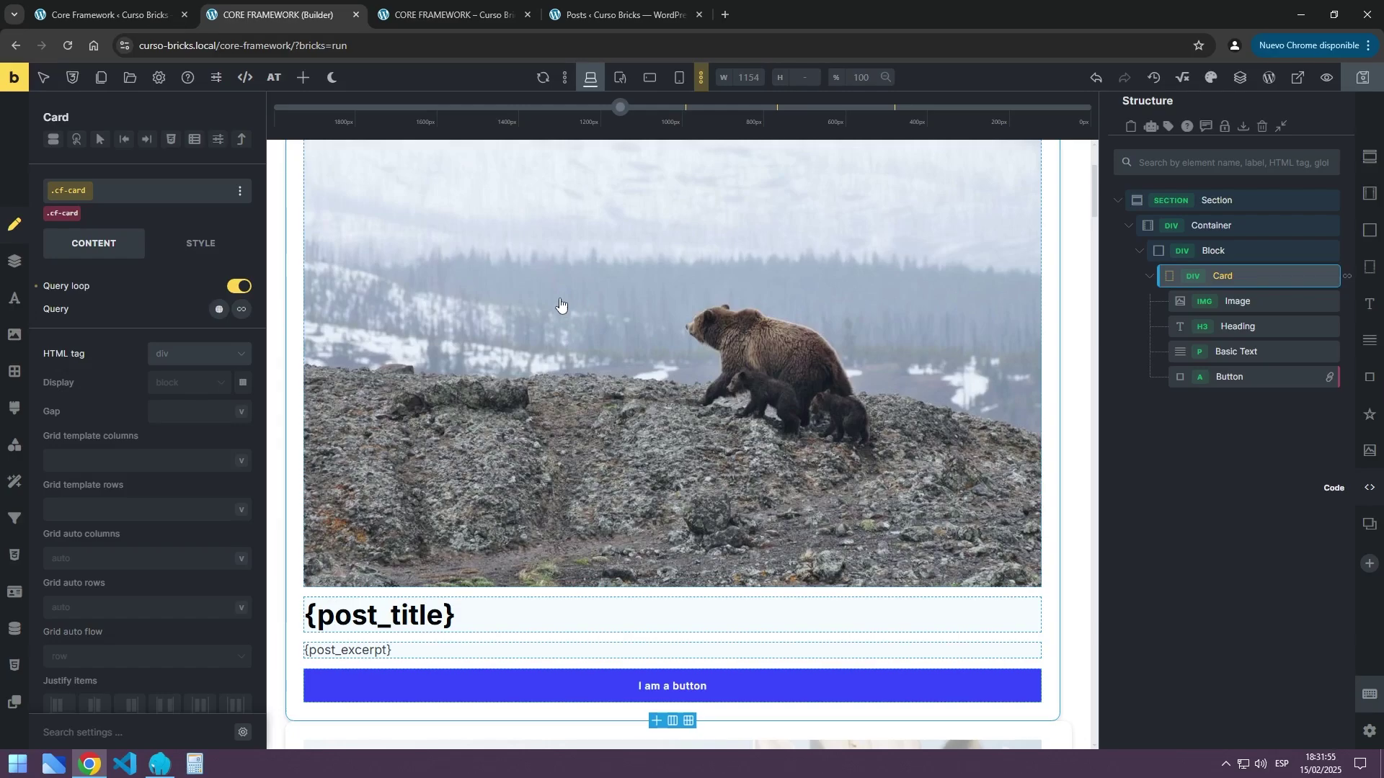
left_click(111, 15)
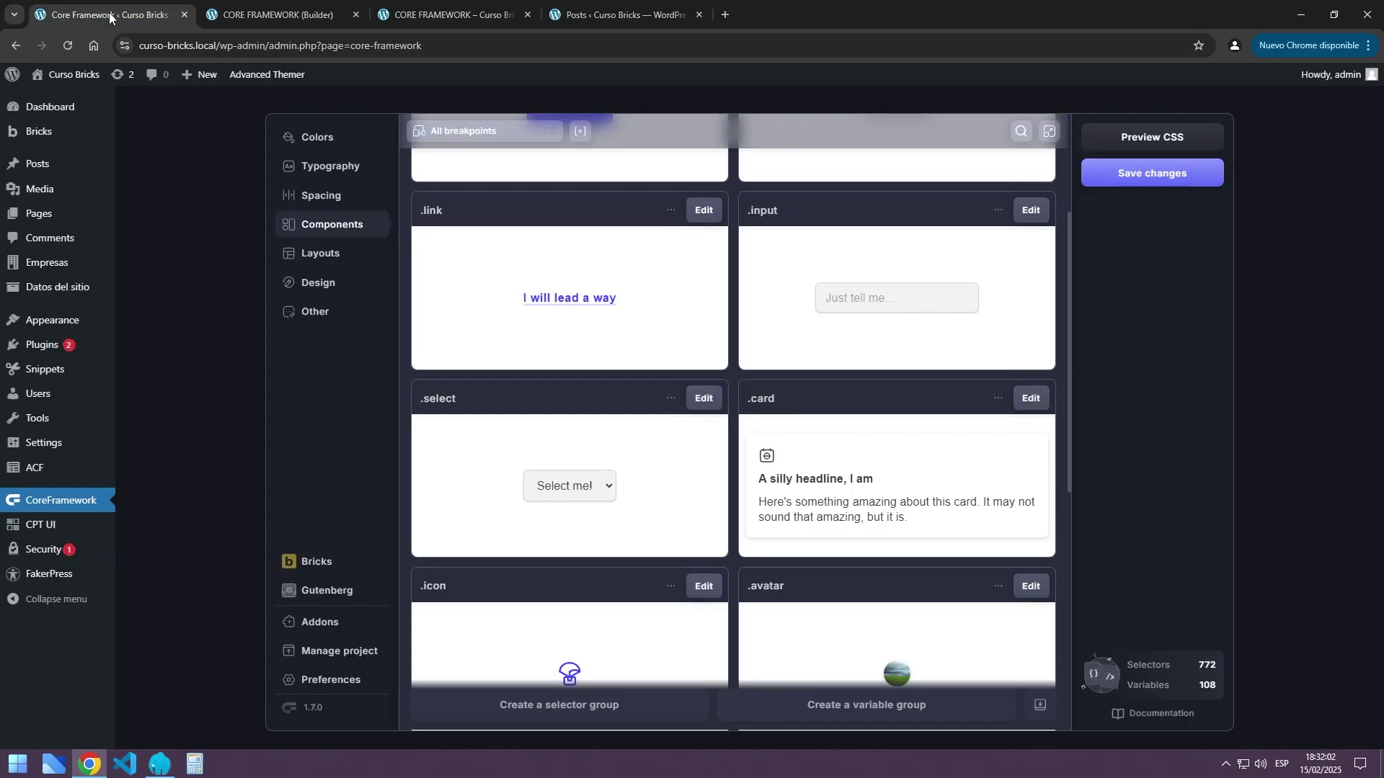
left_click(315, 259)
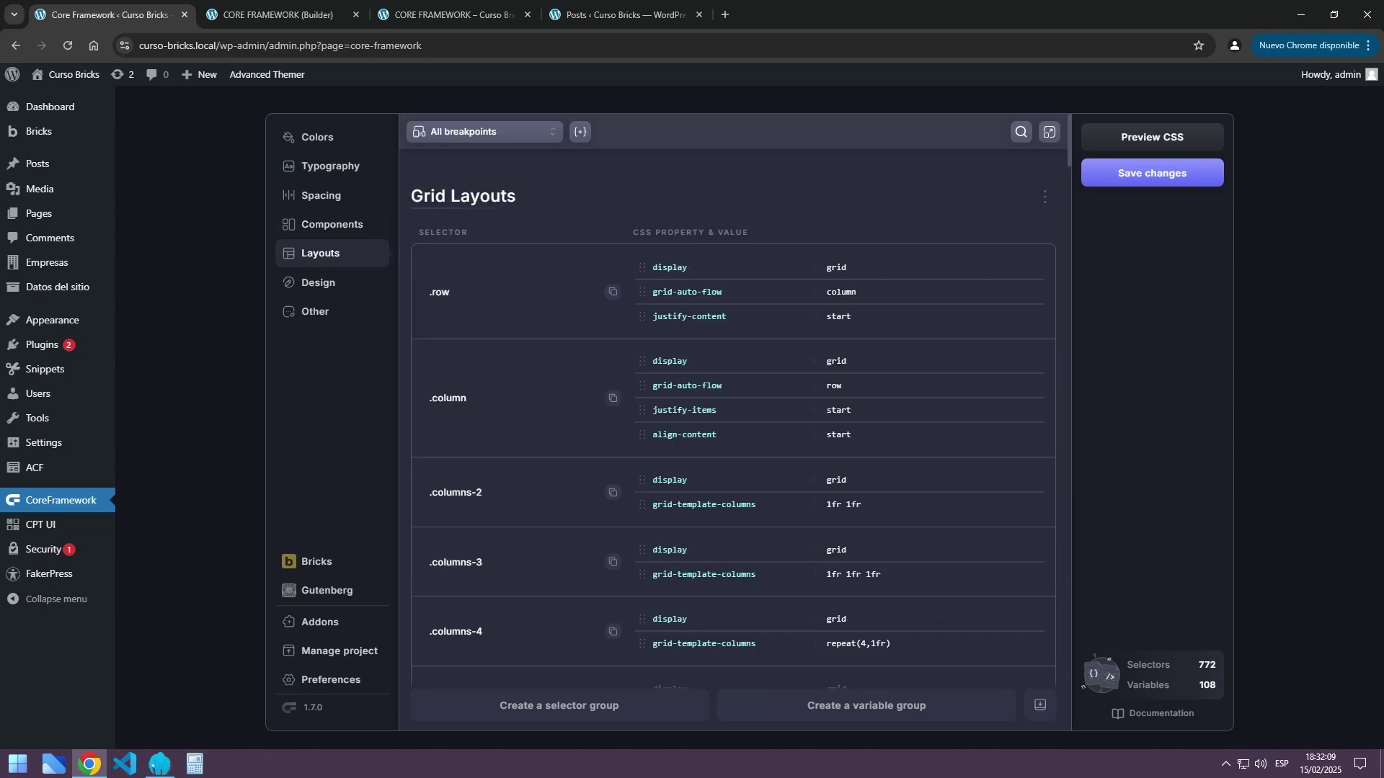
triple_click(490, 196)
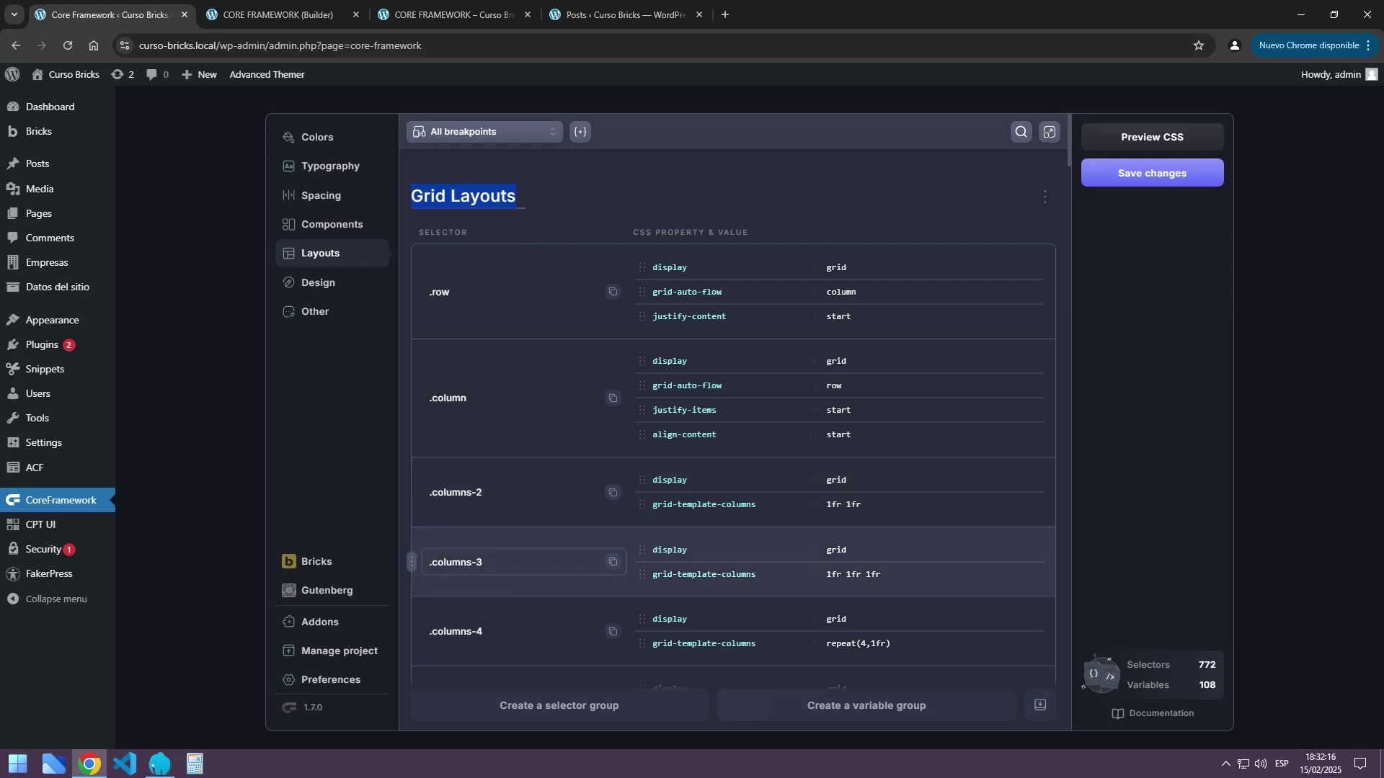
left_click(271, 15)
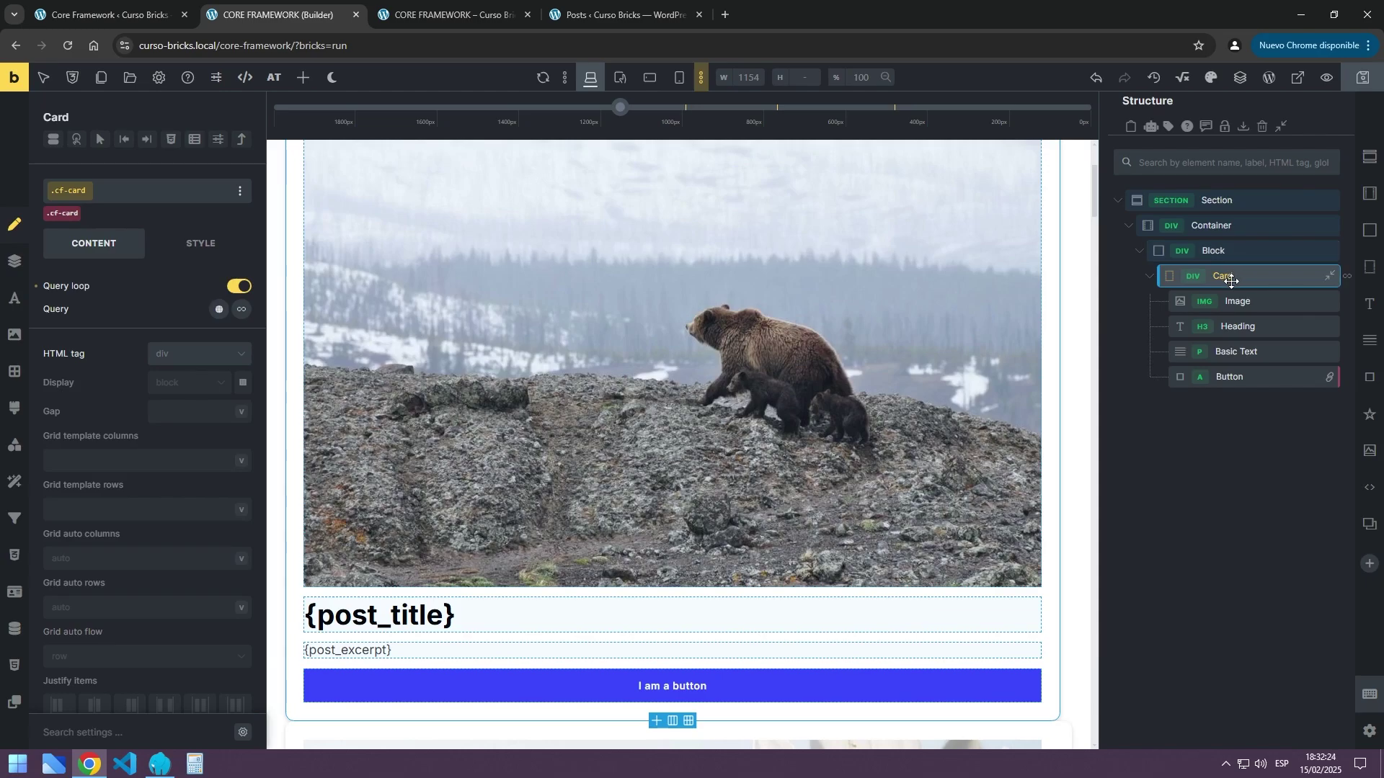
left_click(1247, 251)
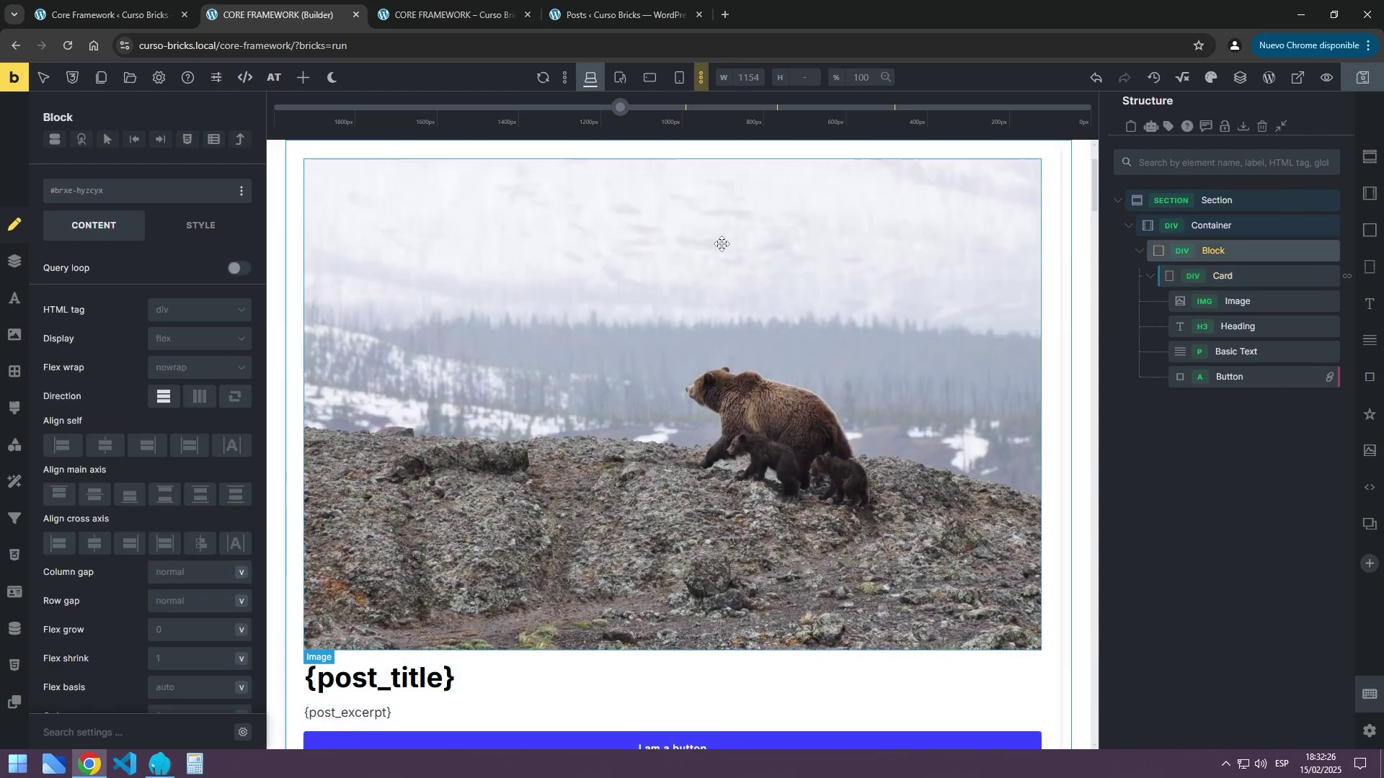
left_click(89, 193)
type("columns")
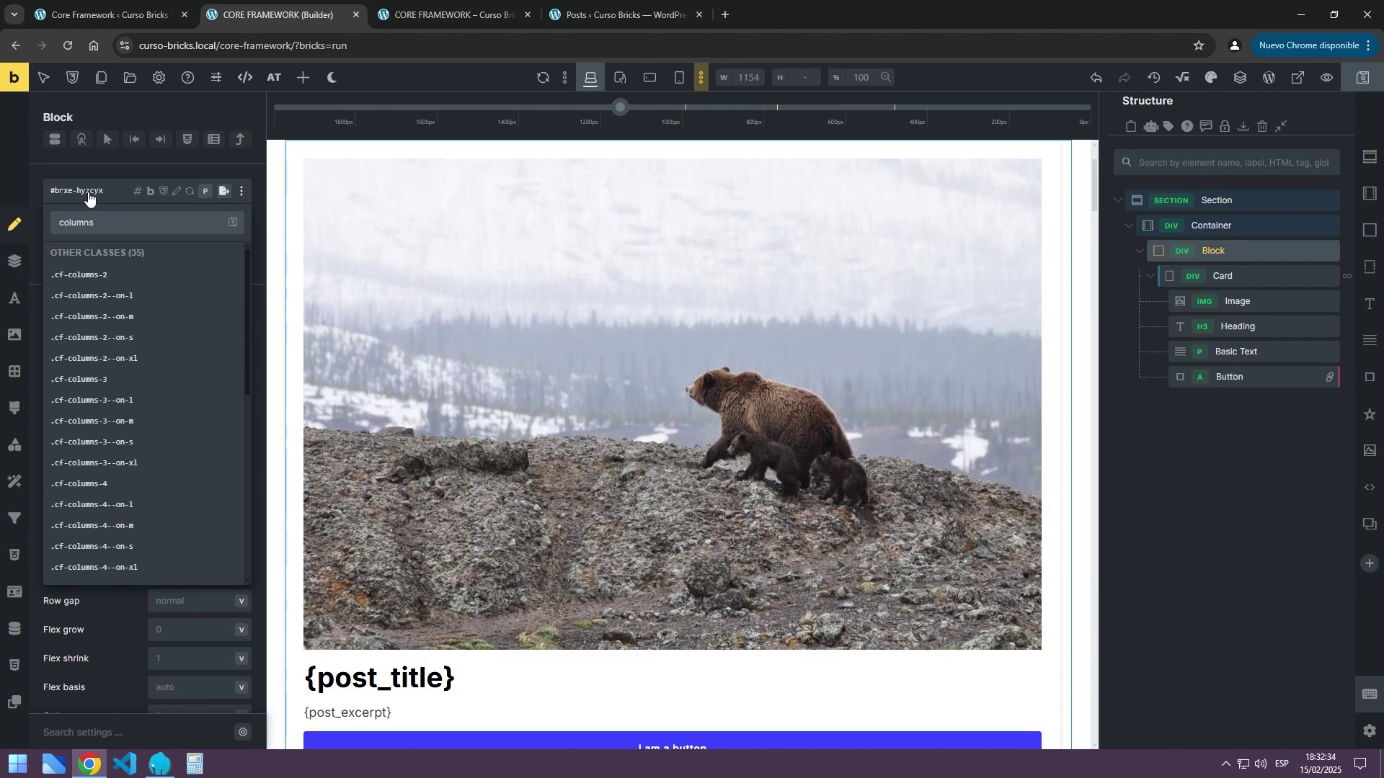
left_click(67, 379)
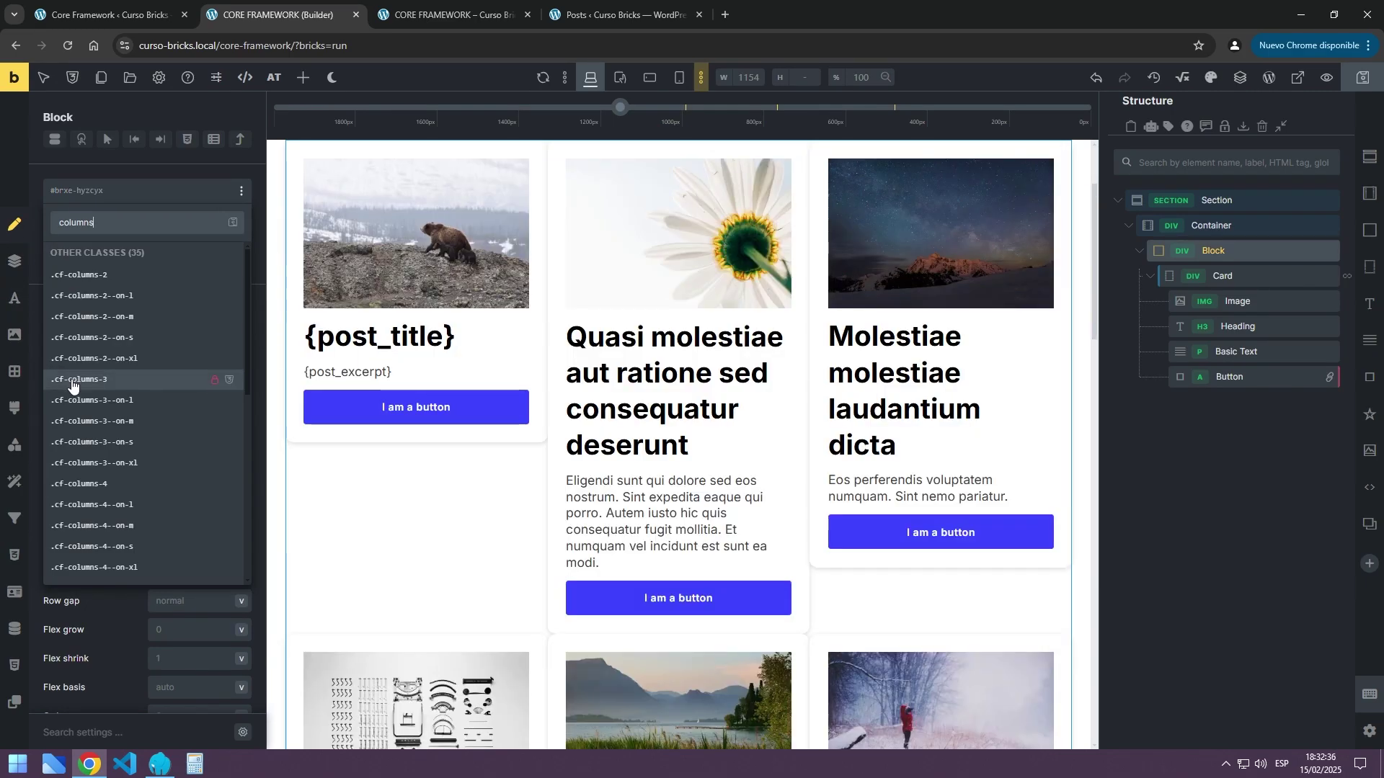
left_click(1308, 118)
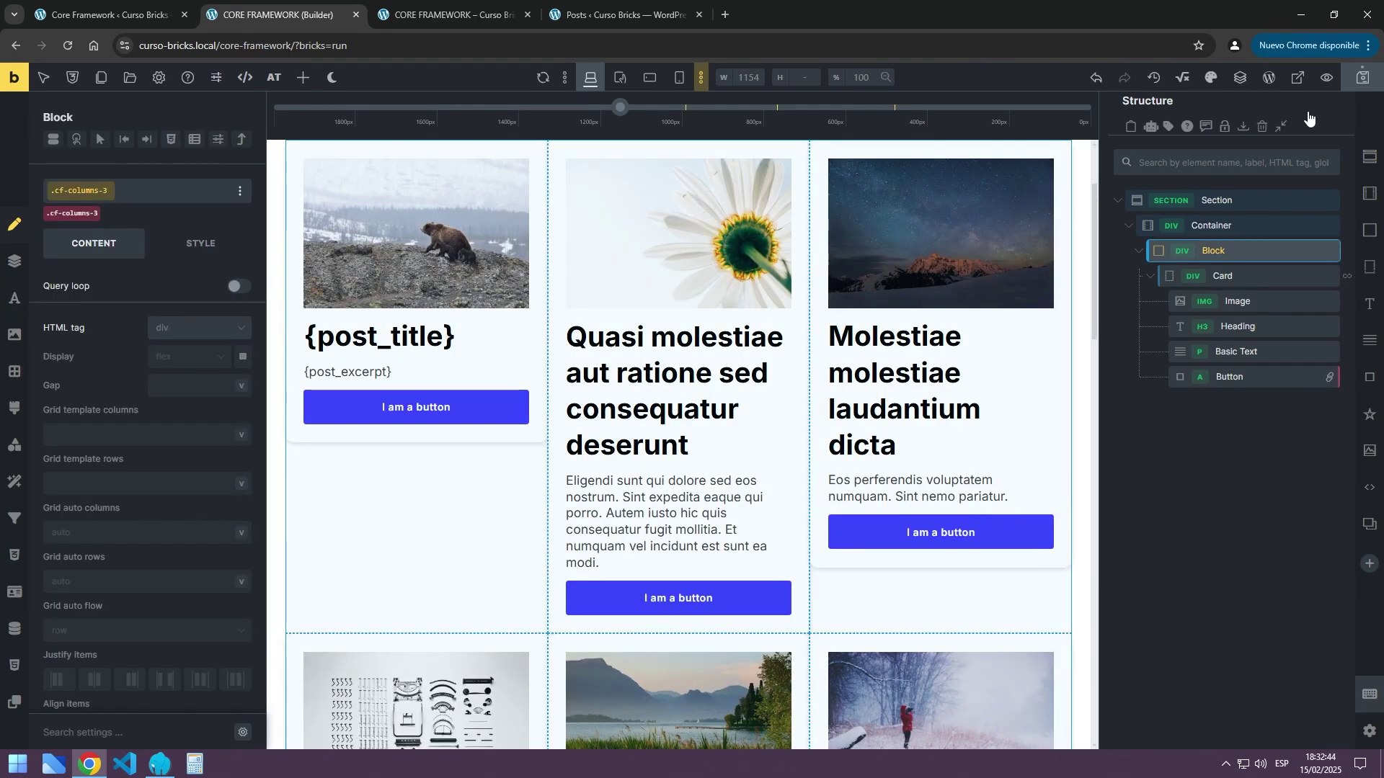
Check the three-column grid of post cards on the front-end page
left_click(439, 15)
scroll(724, 396, "down", 4)
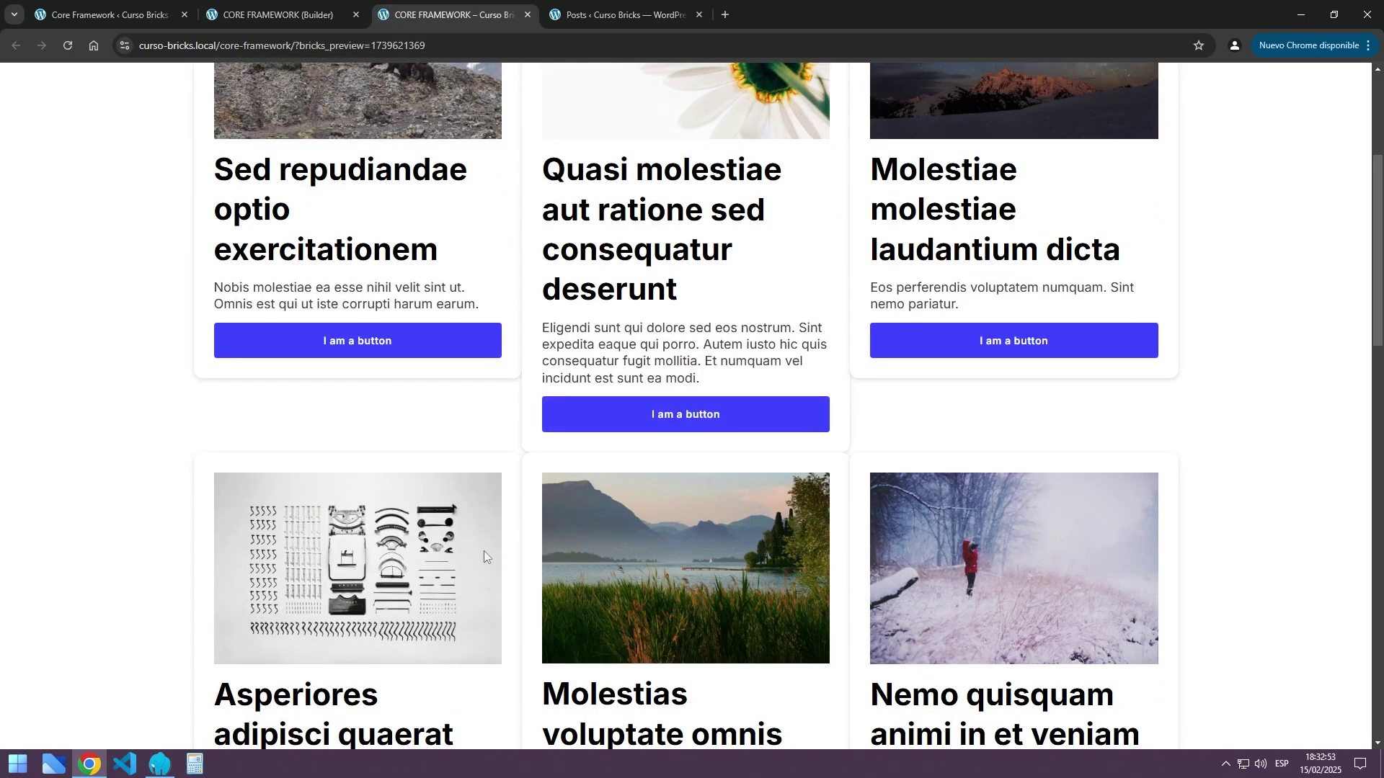
Add the cf-gap-s class to the three-column Block that holds the Card
scroll(483, 550, "down", 5)
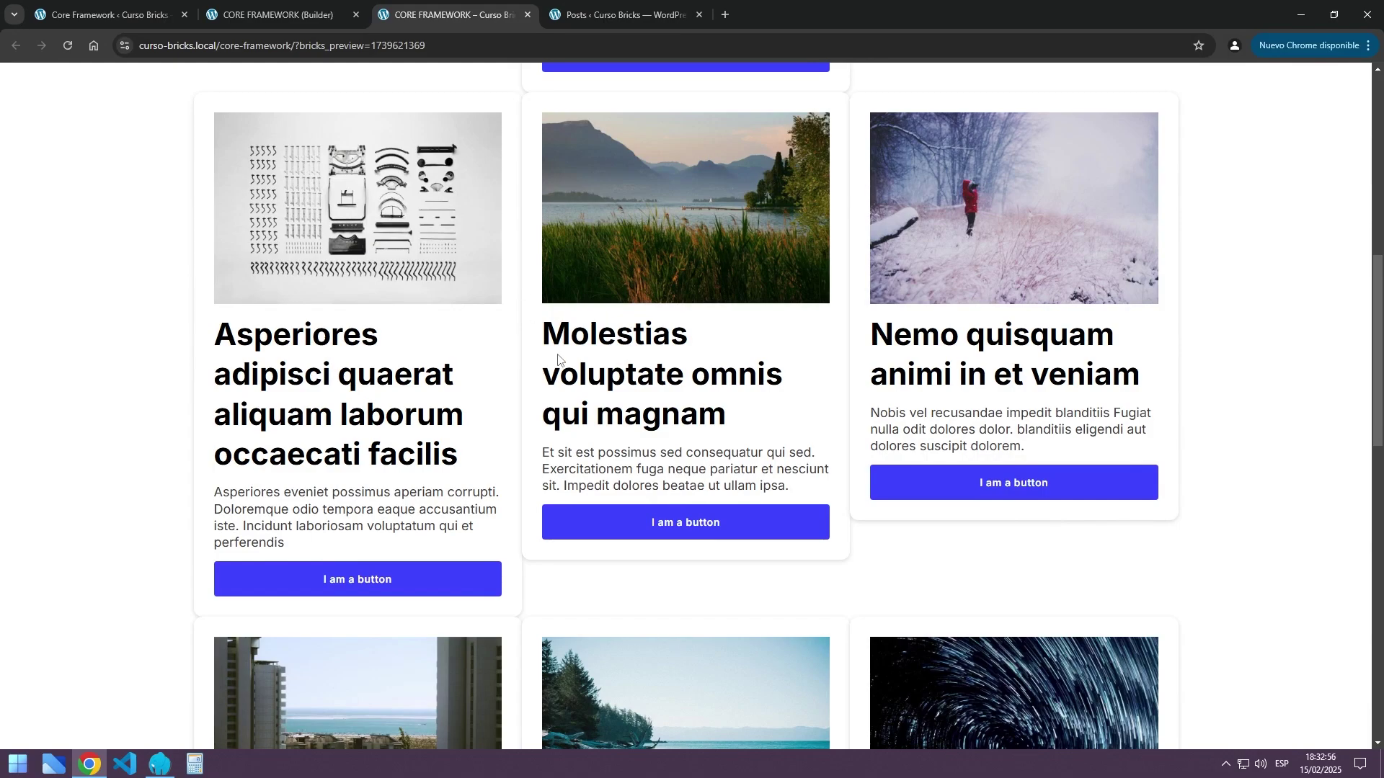
scroll(558, 358, "up", 9)
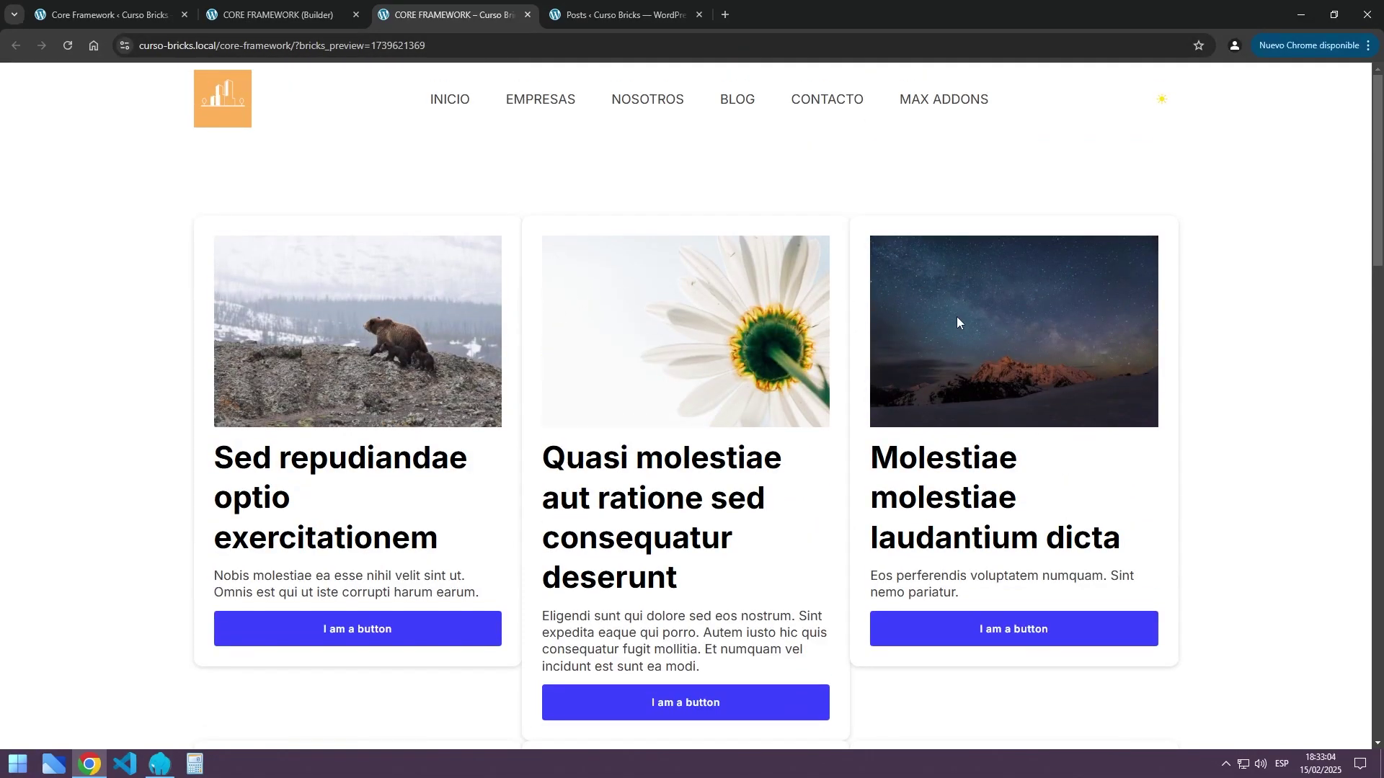
left_click(295, 16)
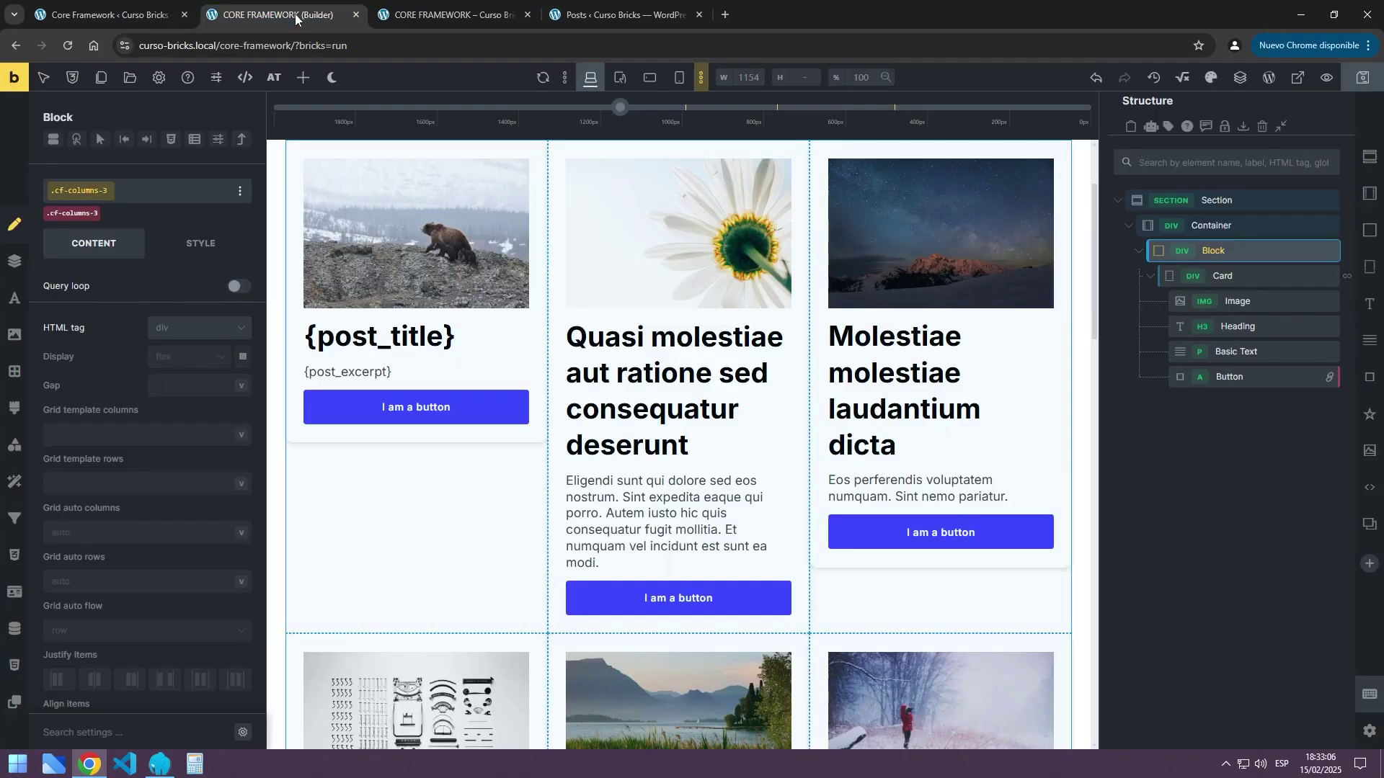
left_click(95, 193)
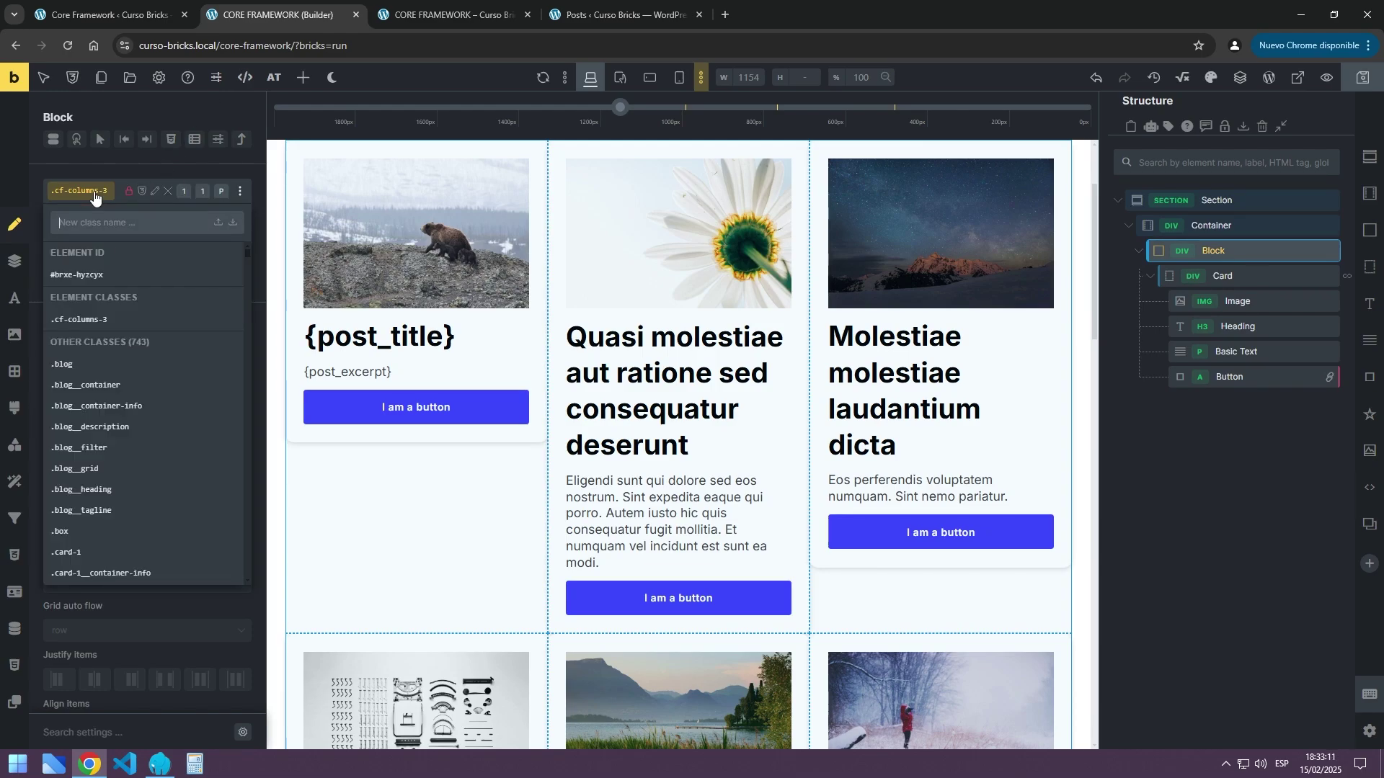
type("gap")
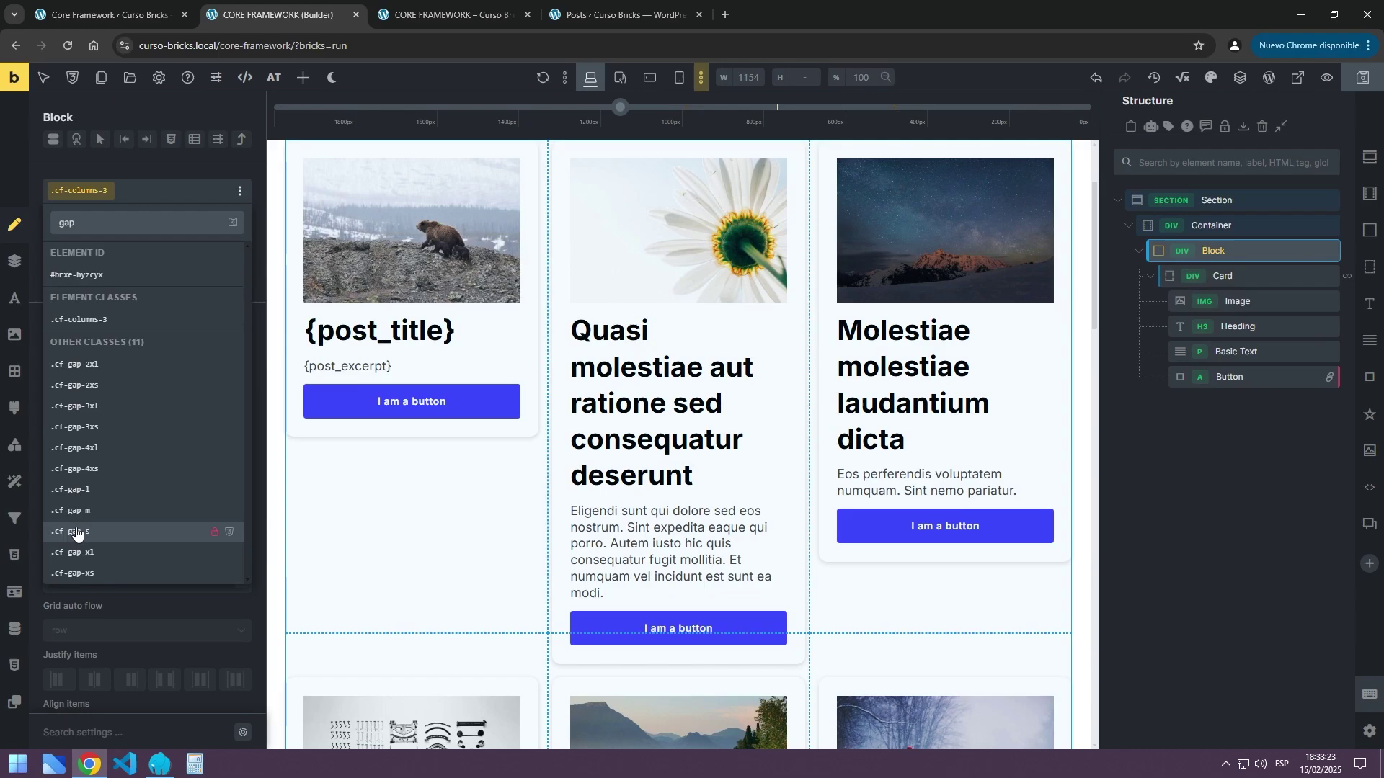
left_click(88, 534)
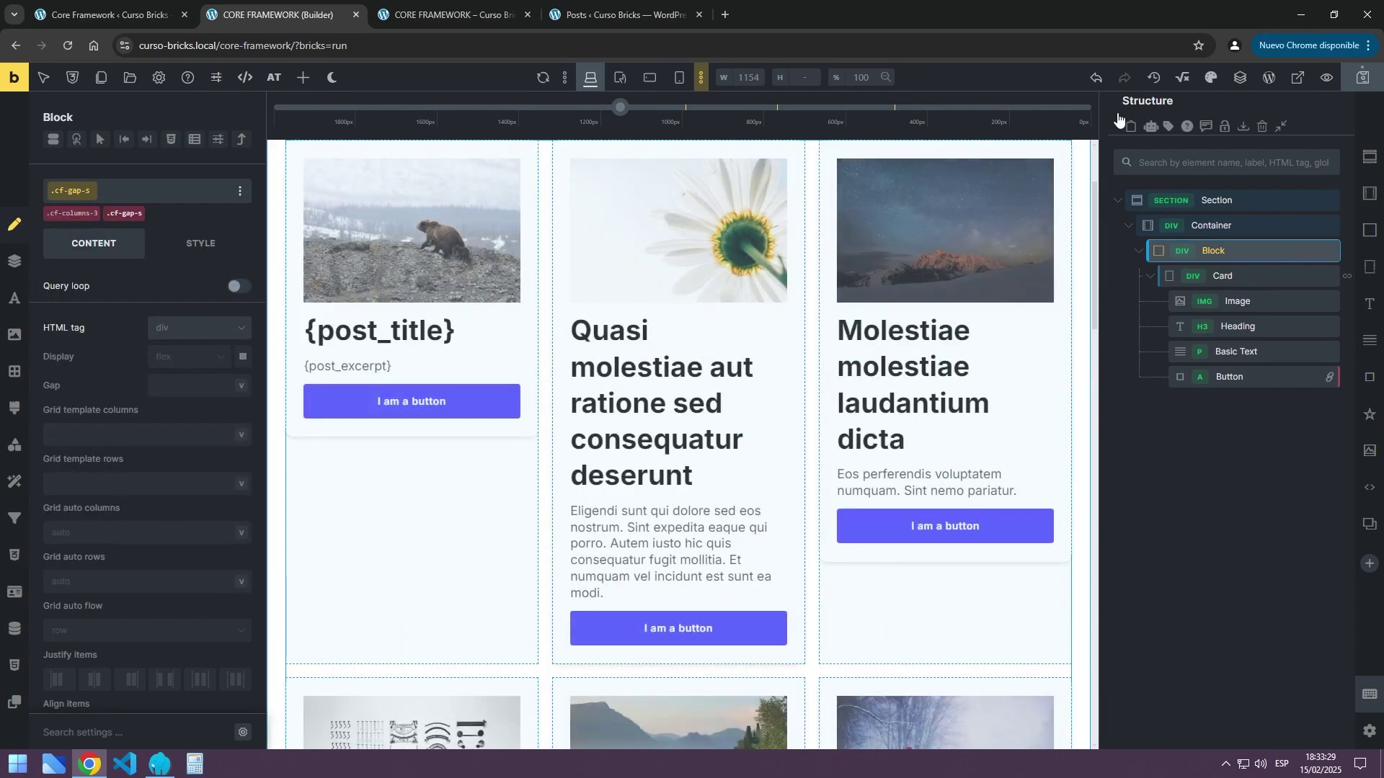
Check the spacing and the uneven heights of the looped post cards on the front-end page and in the builder
left_click(458, 16)
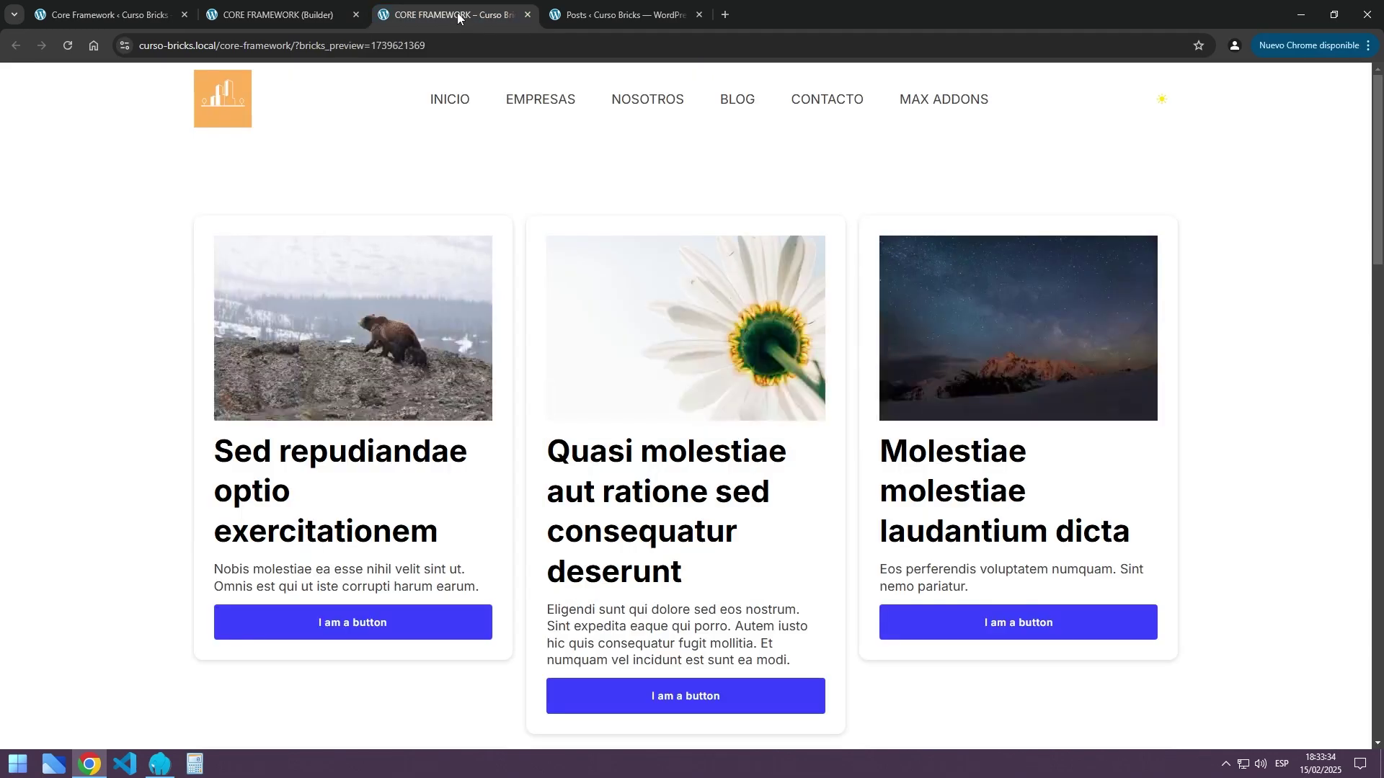
scroll(591, 361, "down", 3)
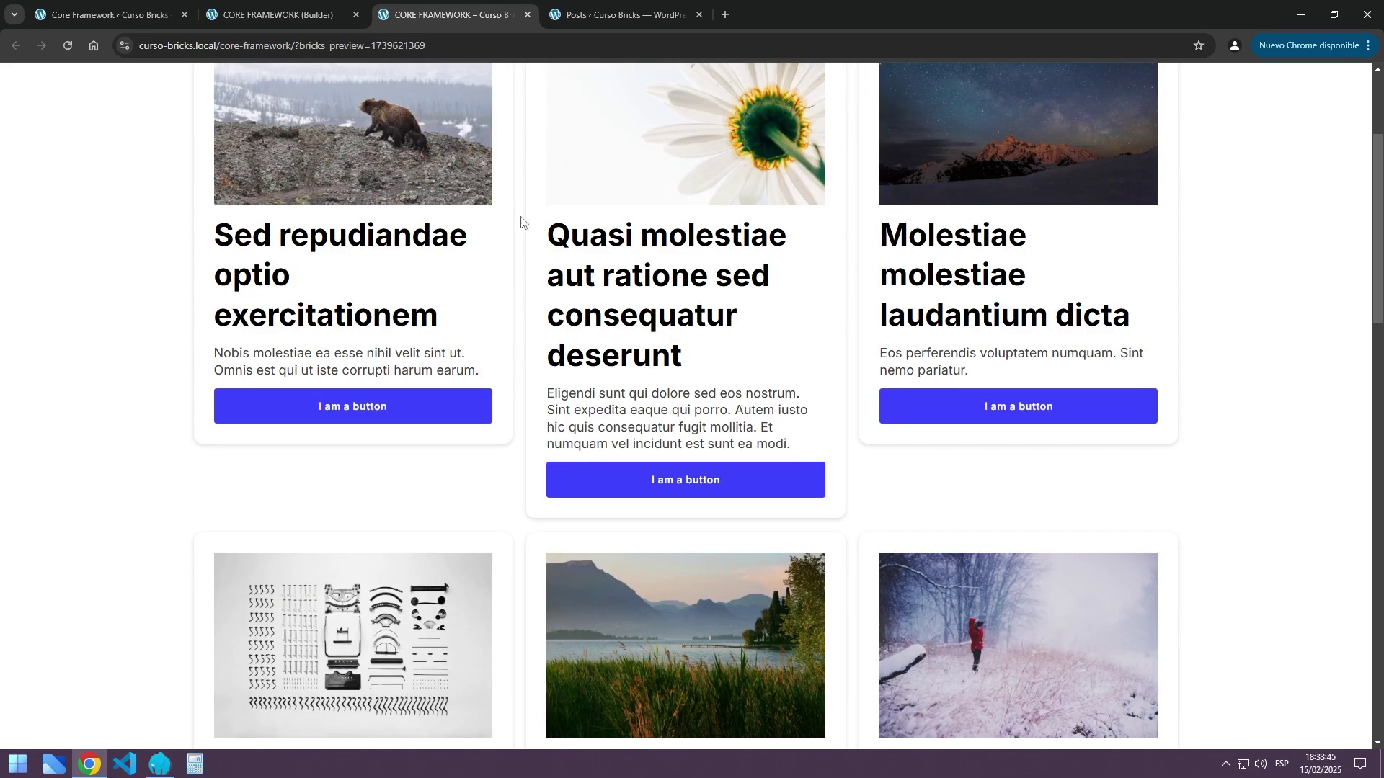
scroll(607, 320, "down", 19)
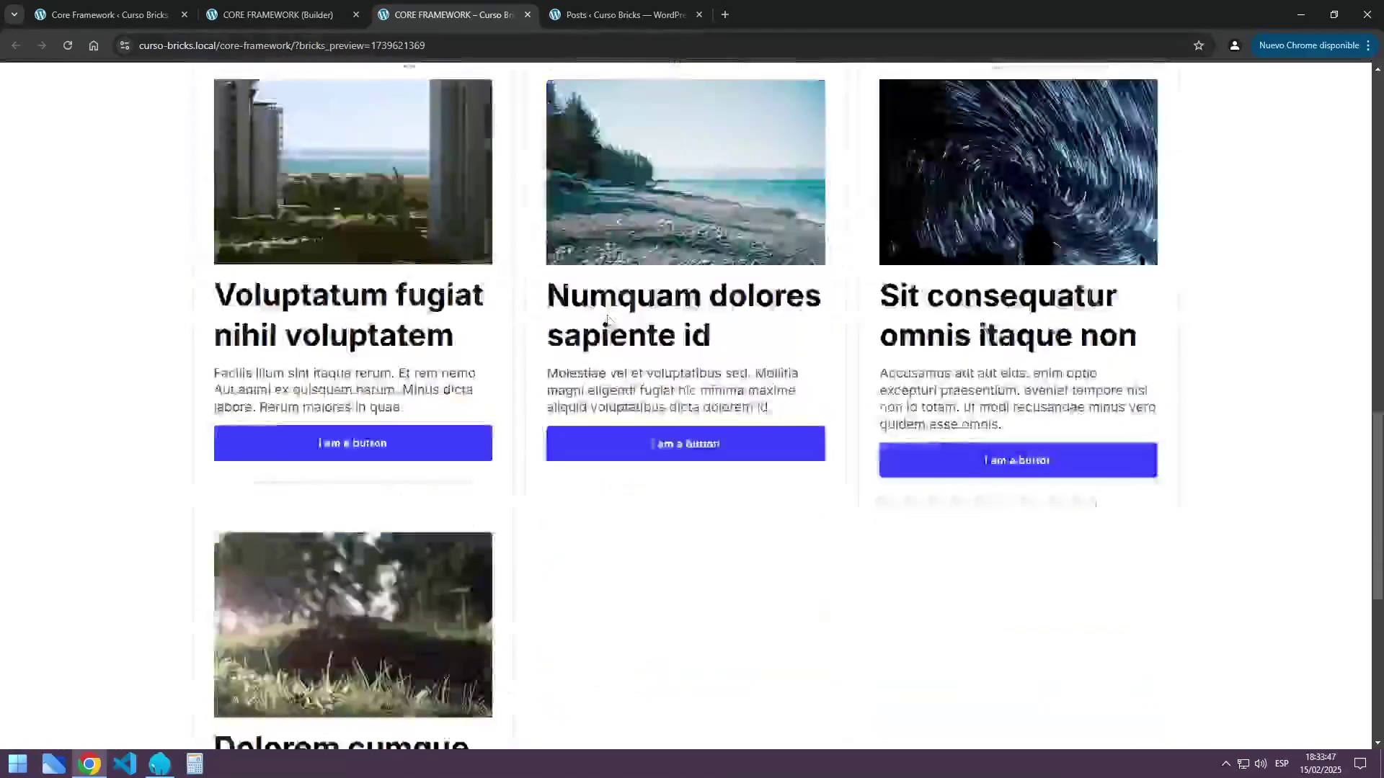
scroll(608, 320, "up", 10)
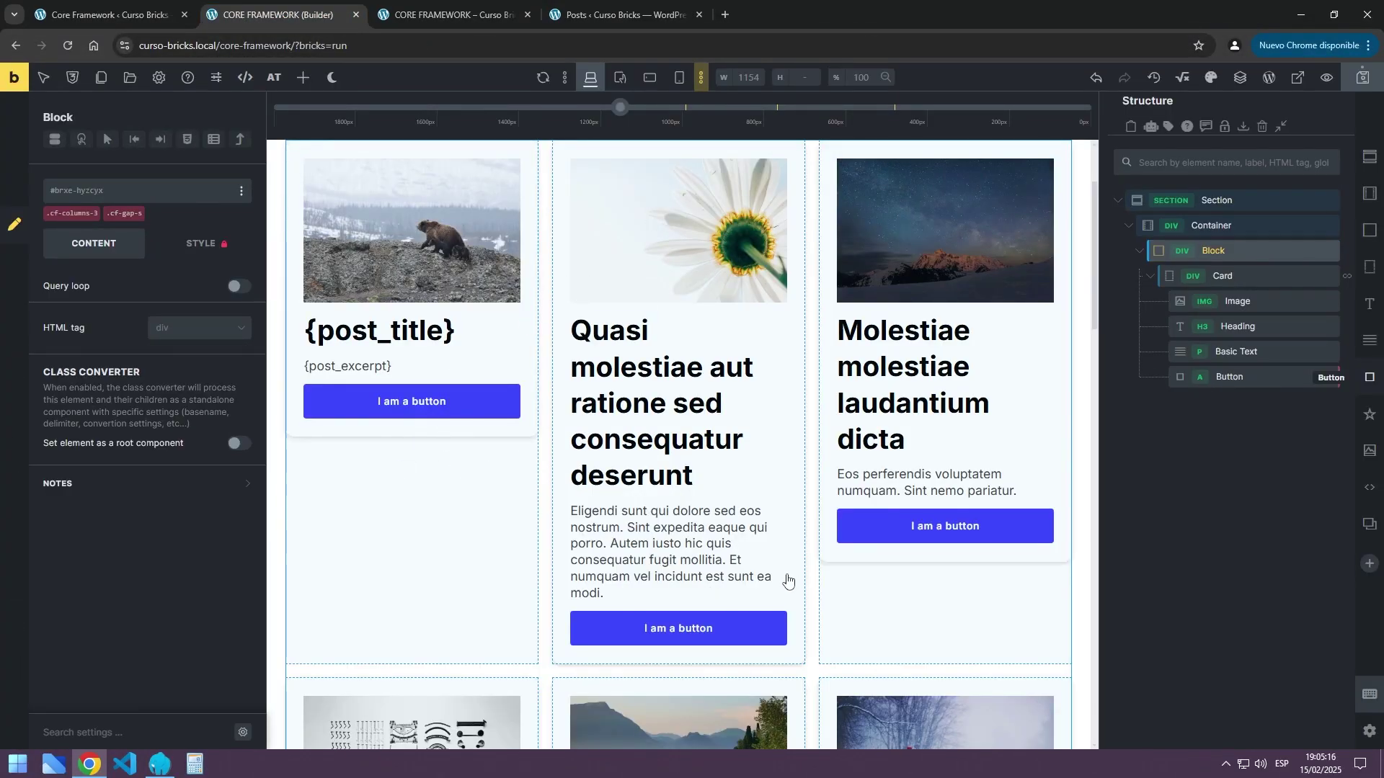
scroll(670, 317, "down", 3)
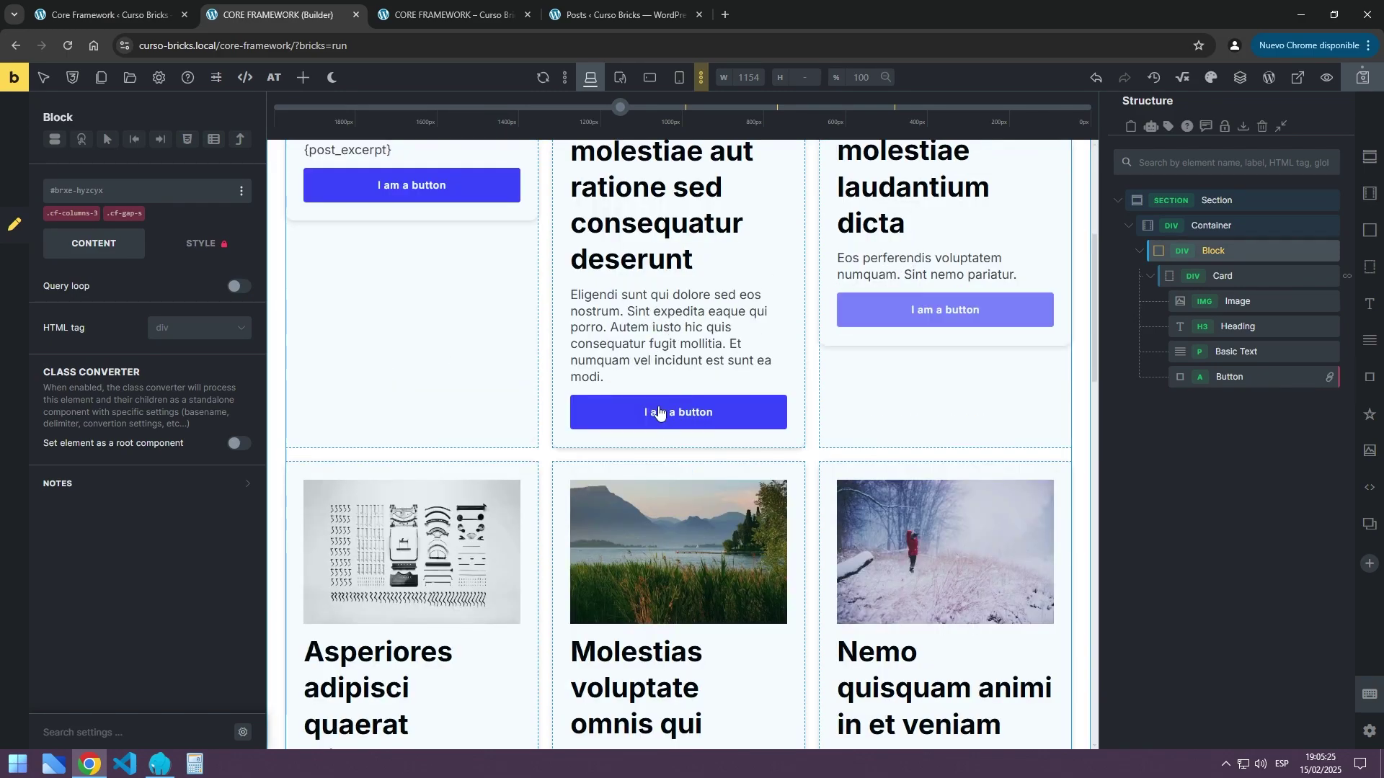
scroll(771, 425, "up", 2)
left_click(427, 15)
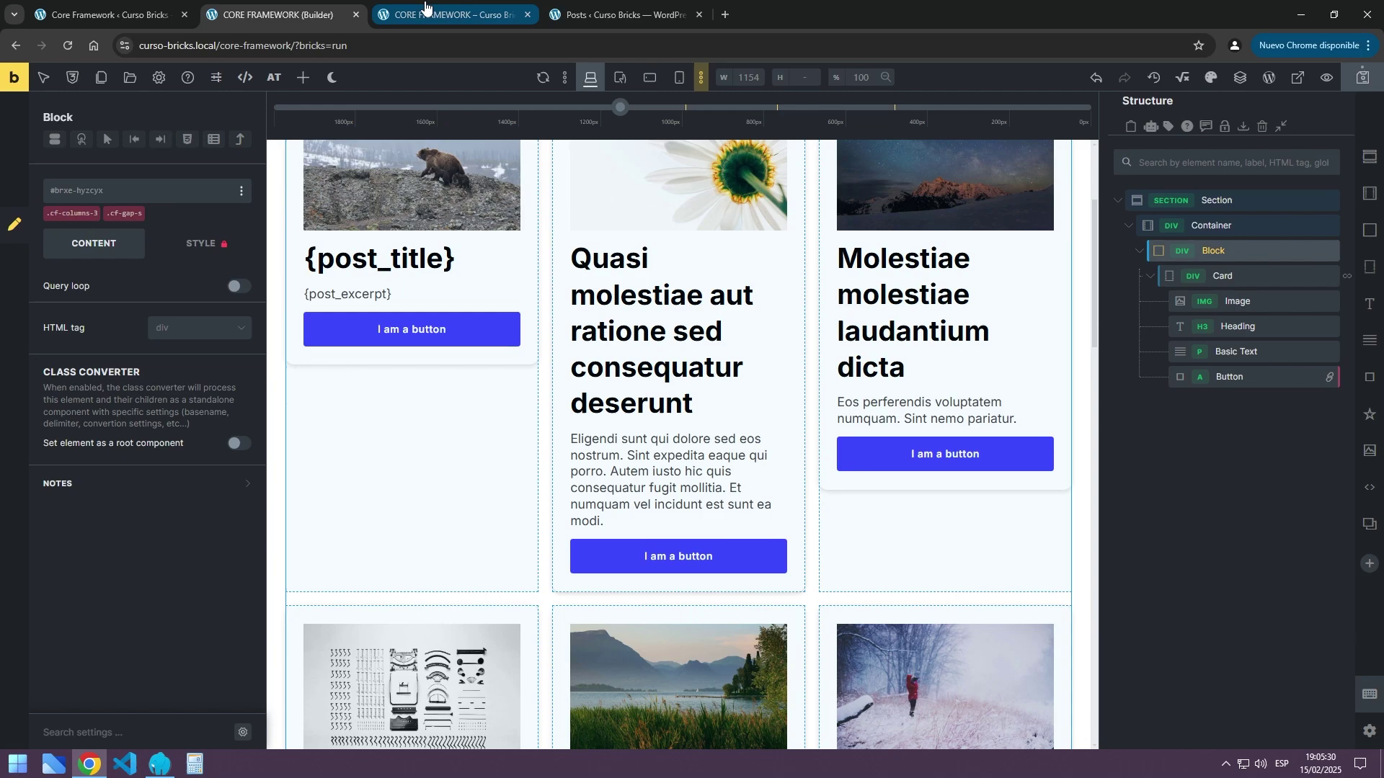
scroll(715, 335, "down", 3)
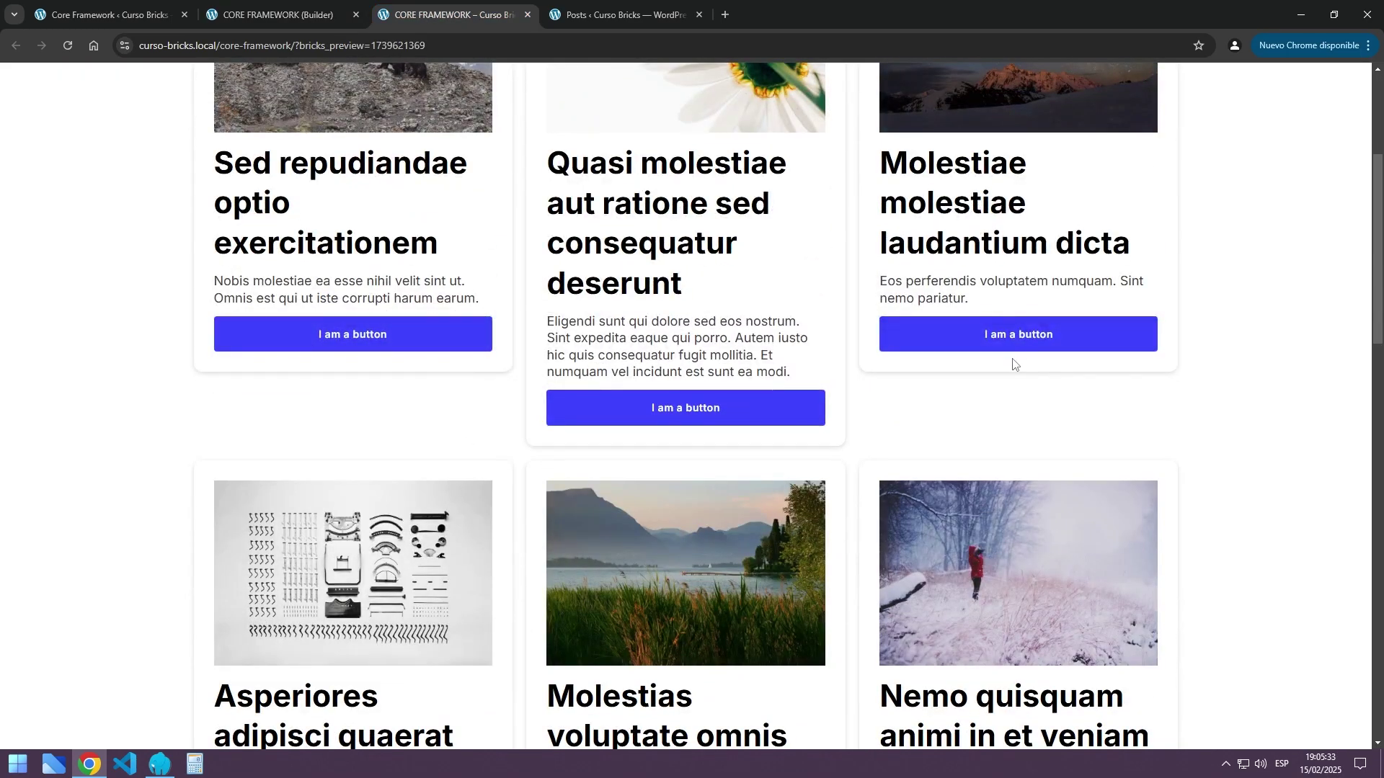
scroll(1012, 358, "down", 4)
scroll(1011, 358, "down", 4)
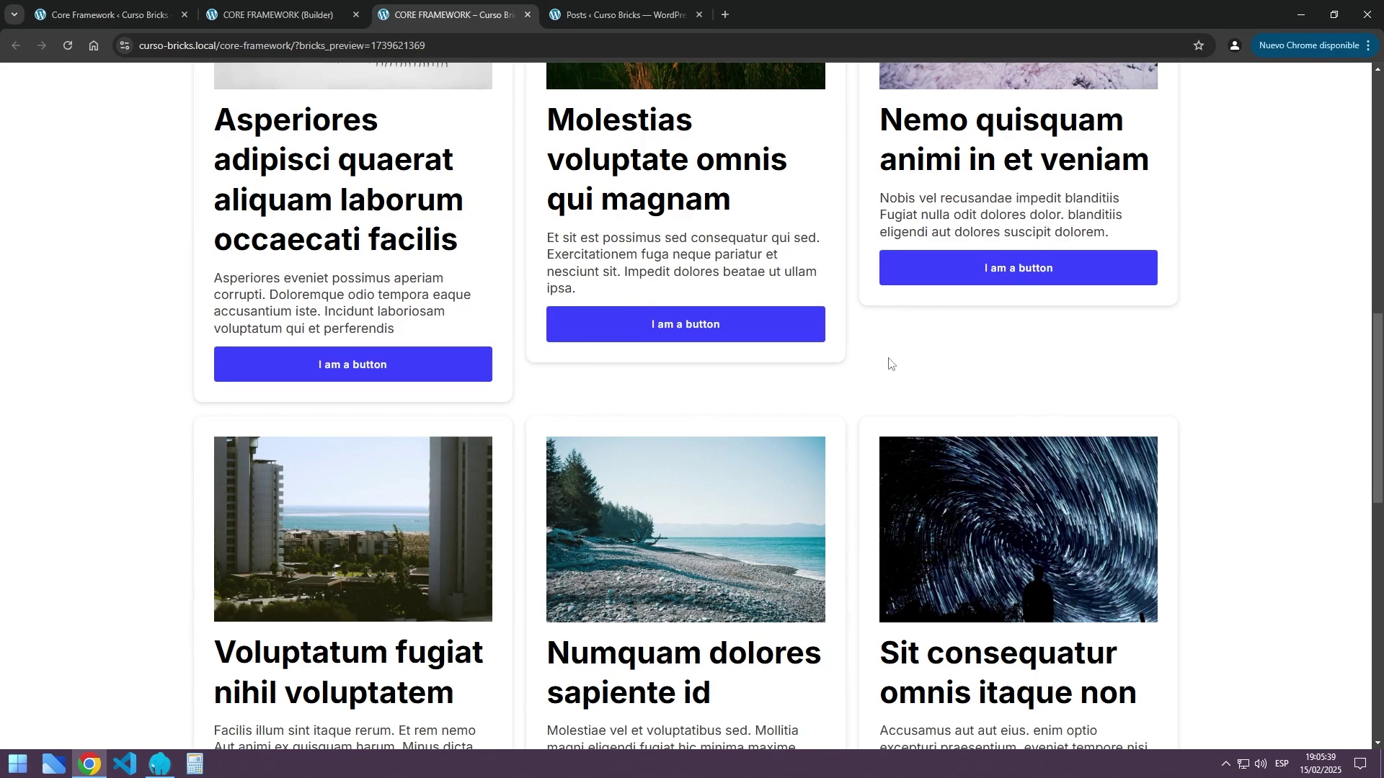
scroll(889, 364, "up", 11)
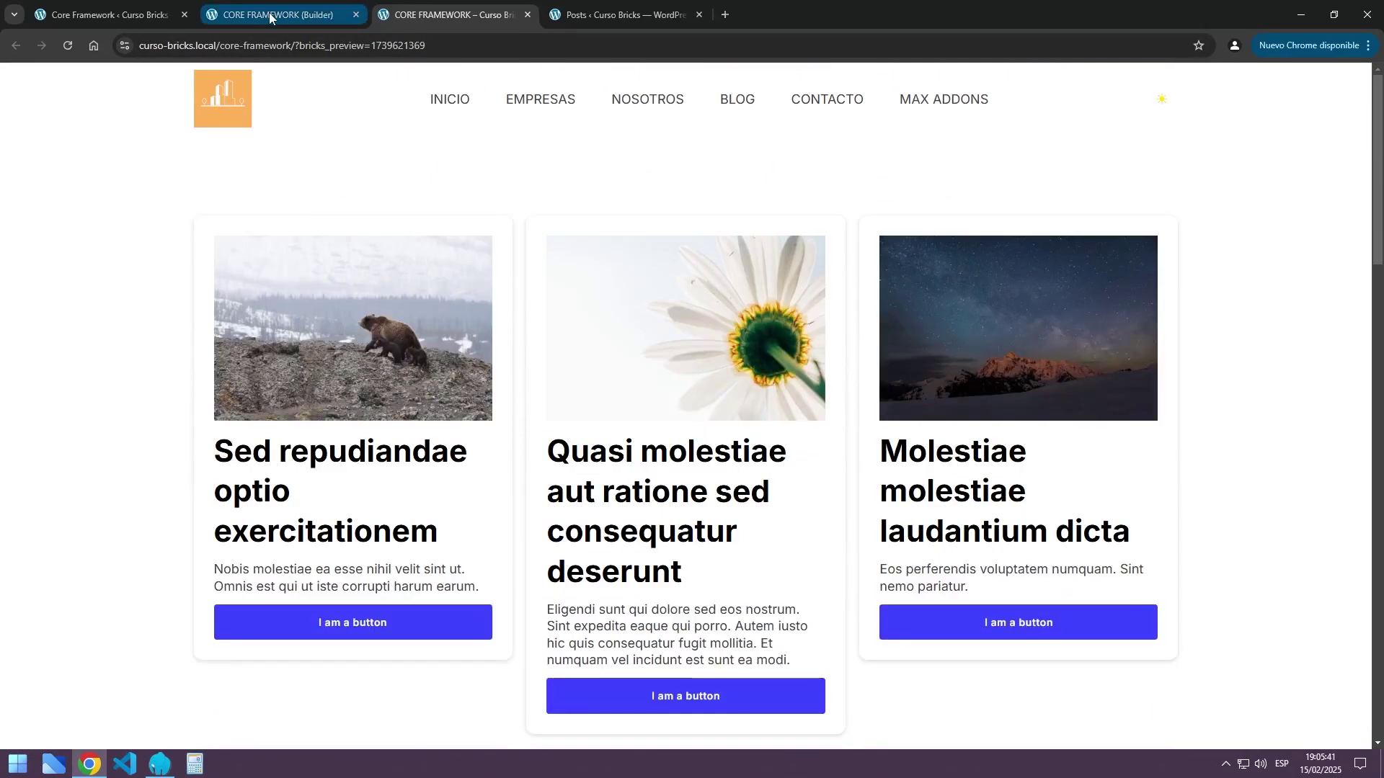
Add the cf-self-stretch class to the Card element in the builder and save the page
left_click(268, 15)
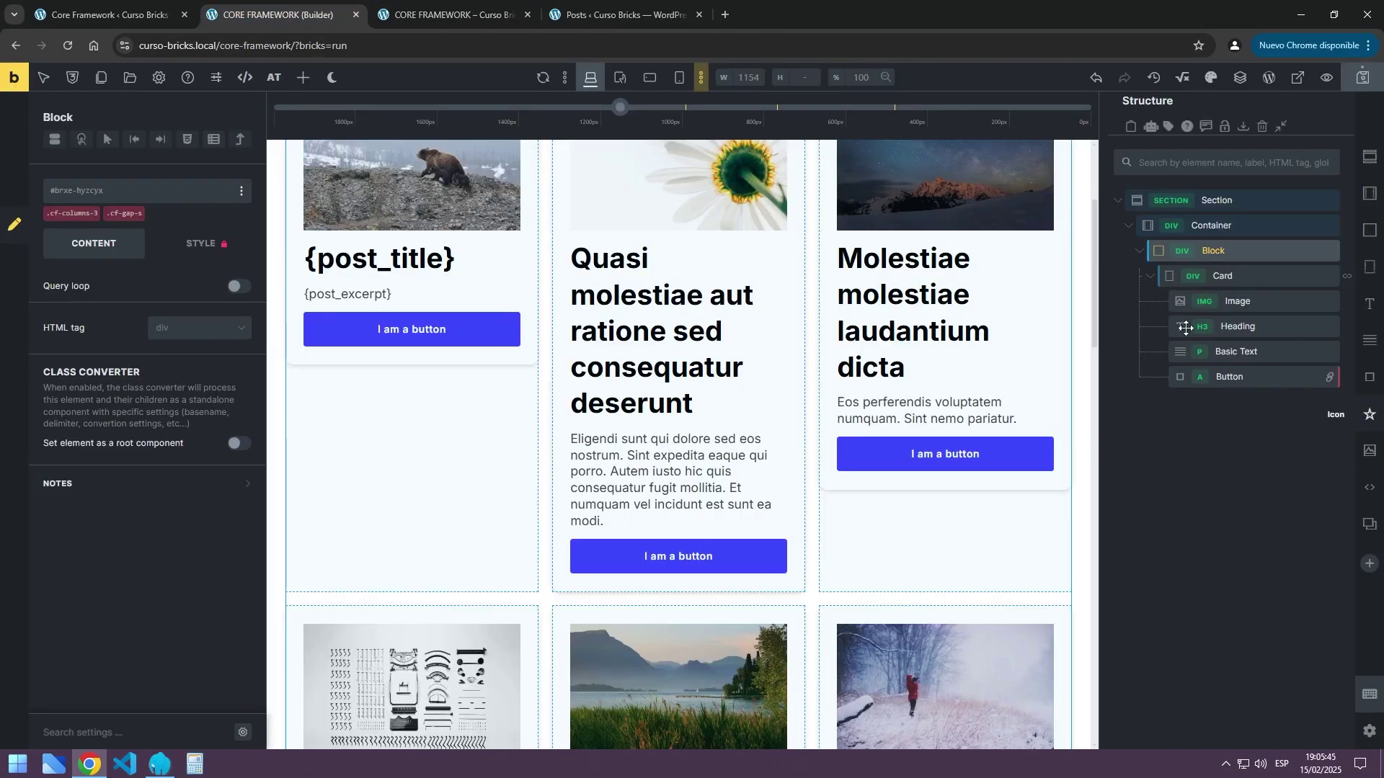
left_click(1241, 277)
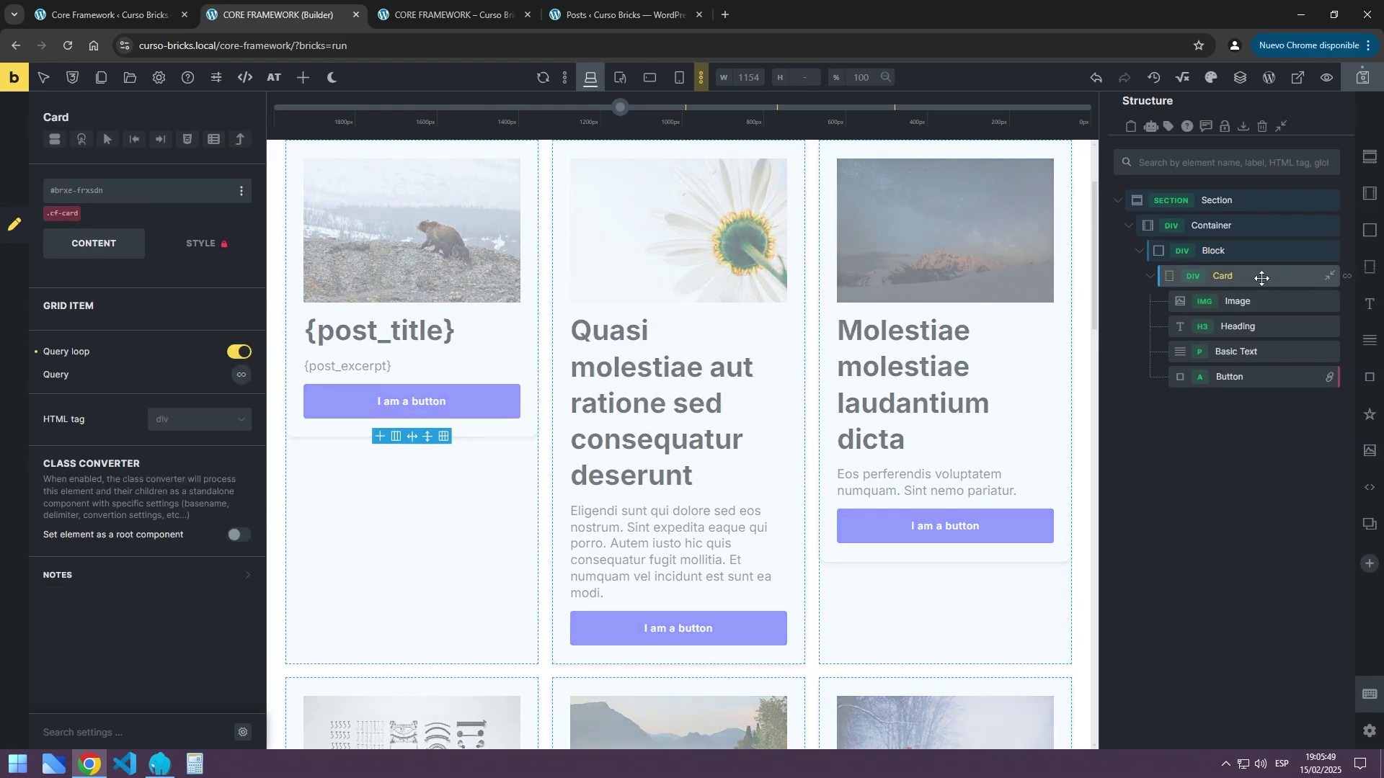
left_click(71, 193)
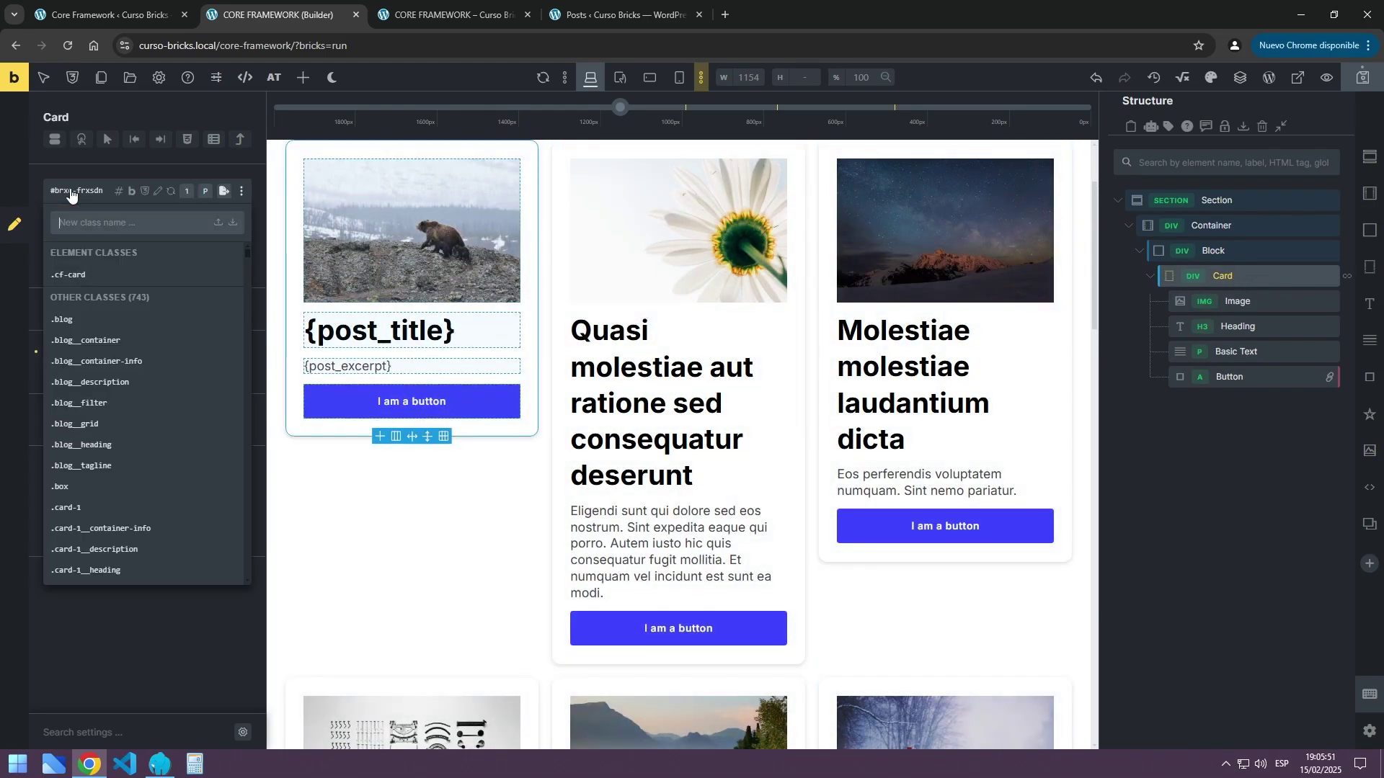
type("self")
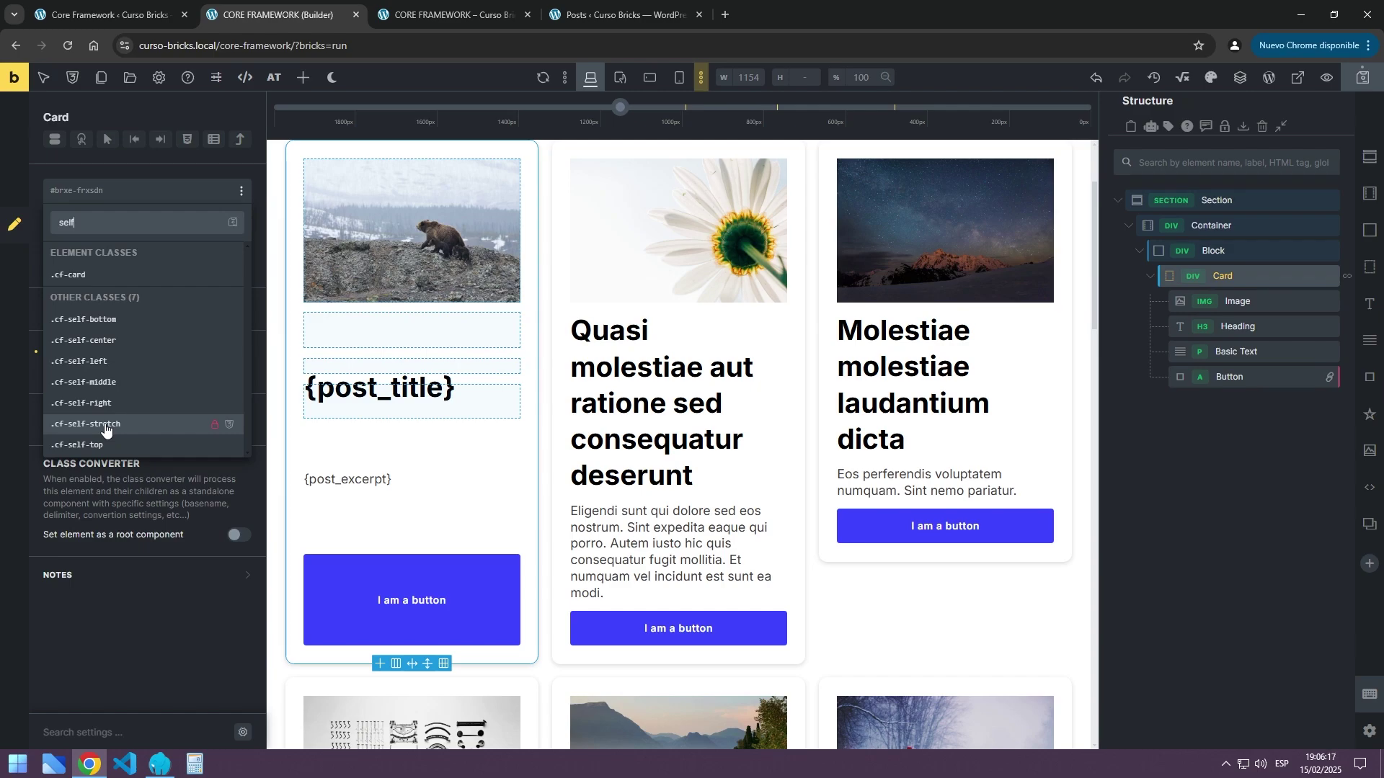
left_click(105, 424)
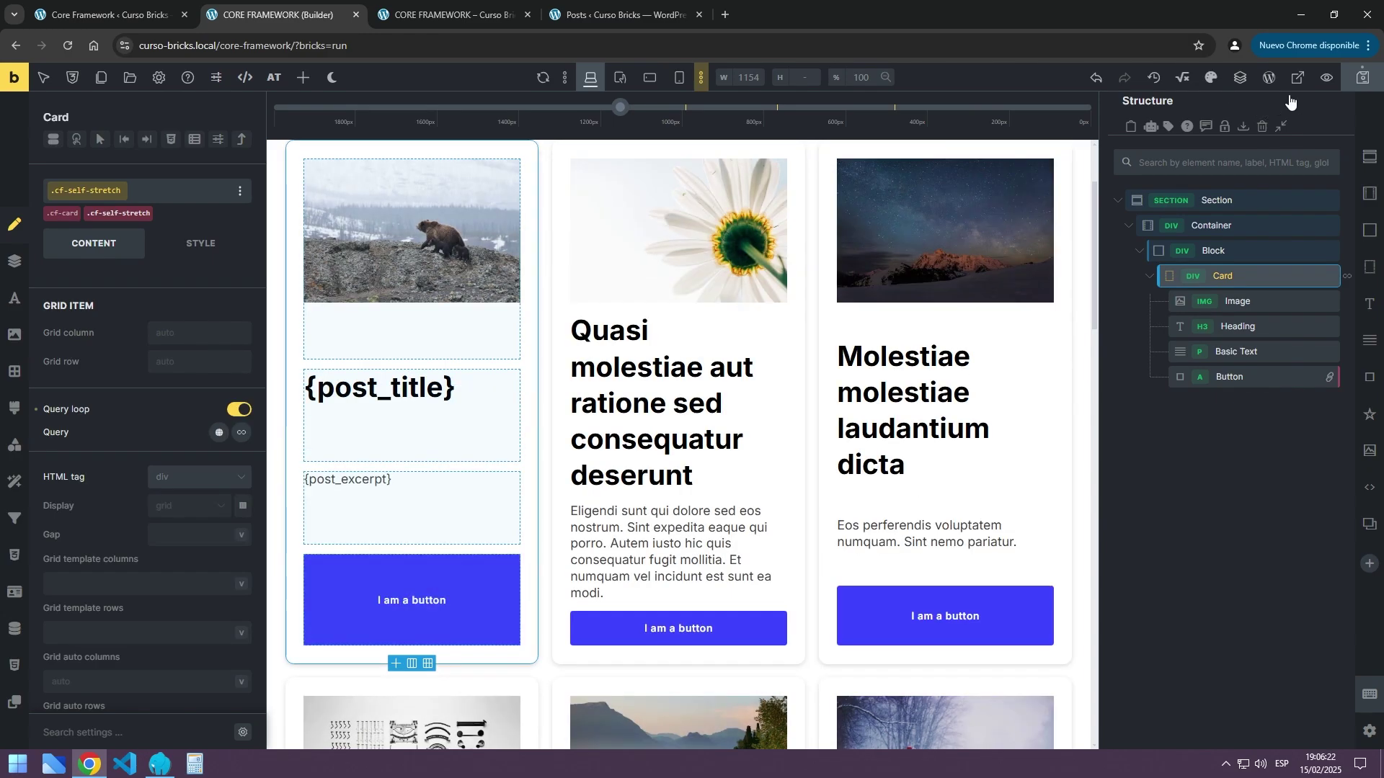
left_click(1363, 85)
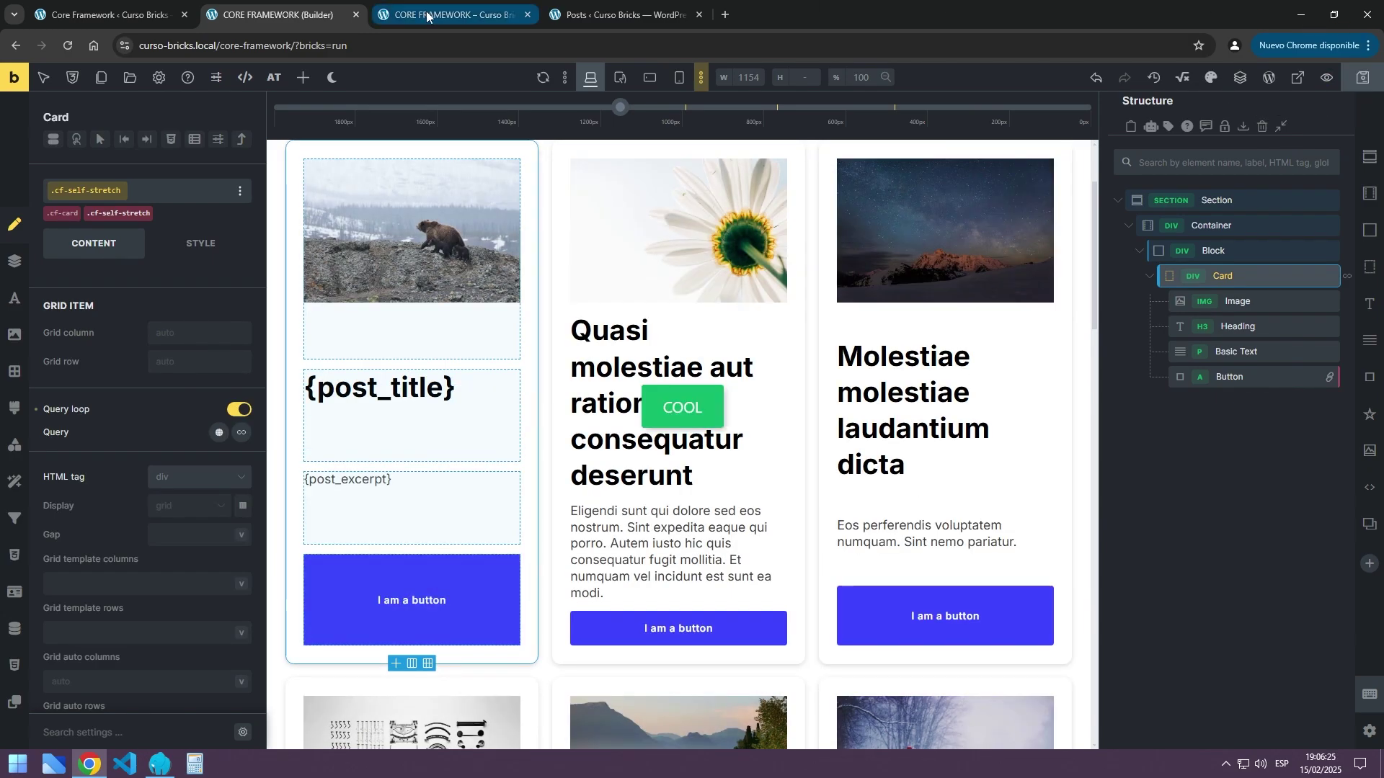
Check the stretched post cards on the front-end page and return to the builder
left_click(460, 15)
scroll(692, 403, "down", 5)
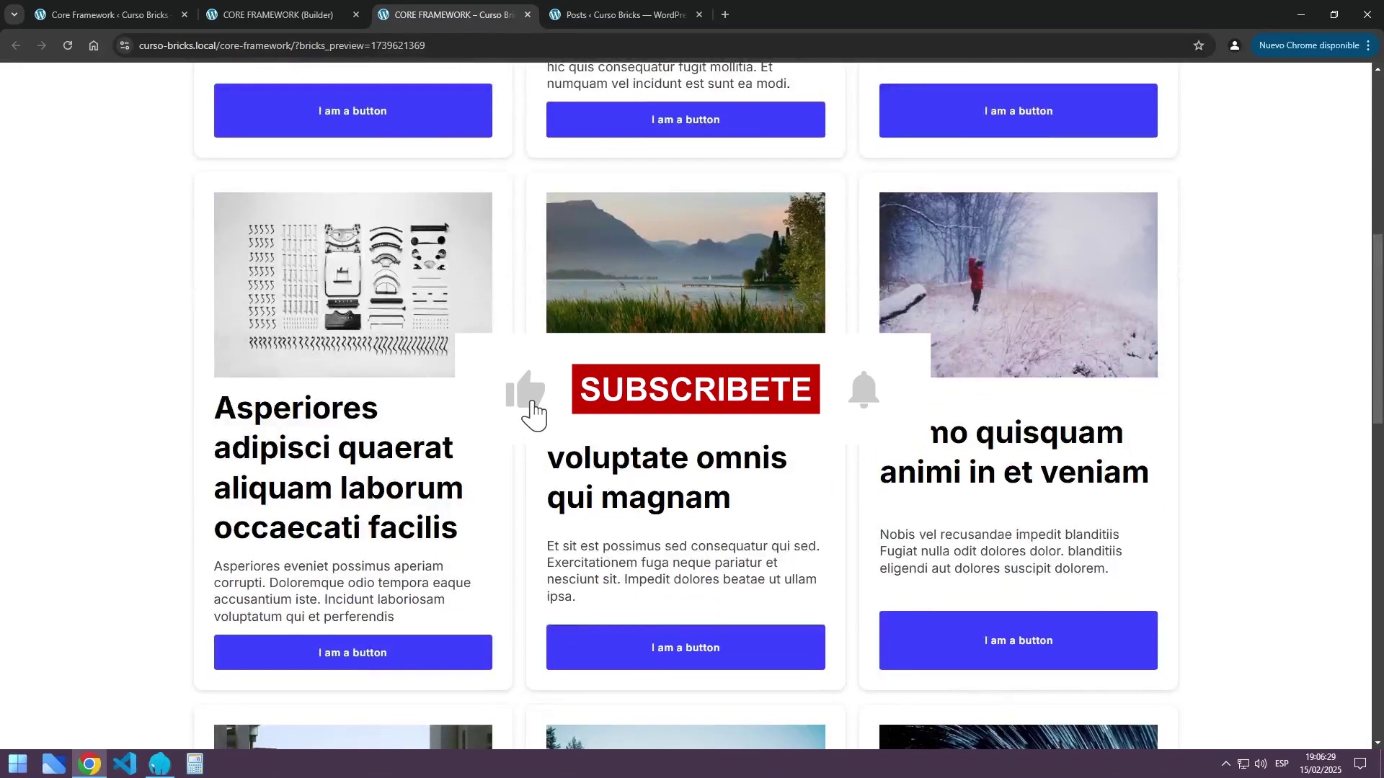
scroll(692, 403, "down", 4)
scroll(692, 404, "down", 3)
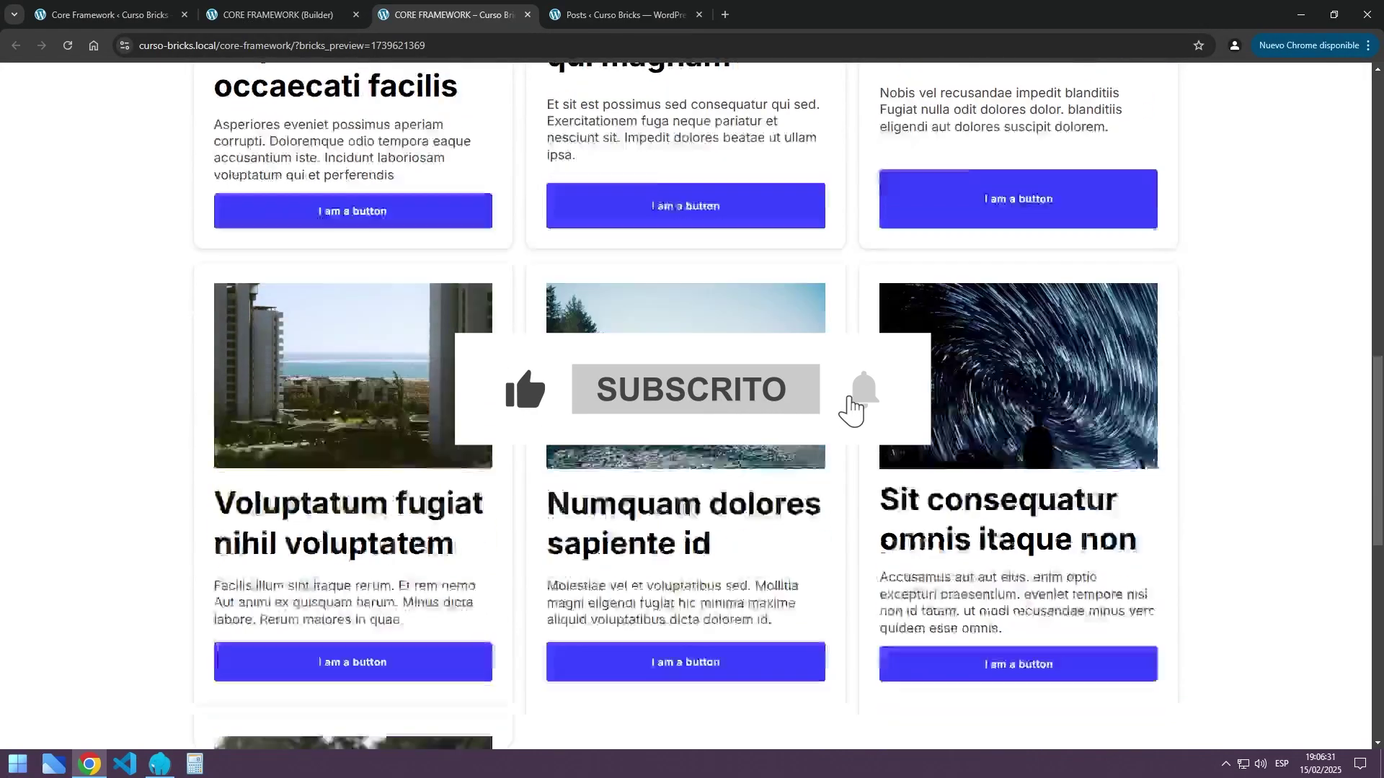
scroll(876, 411, "up", 12)
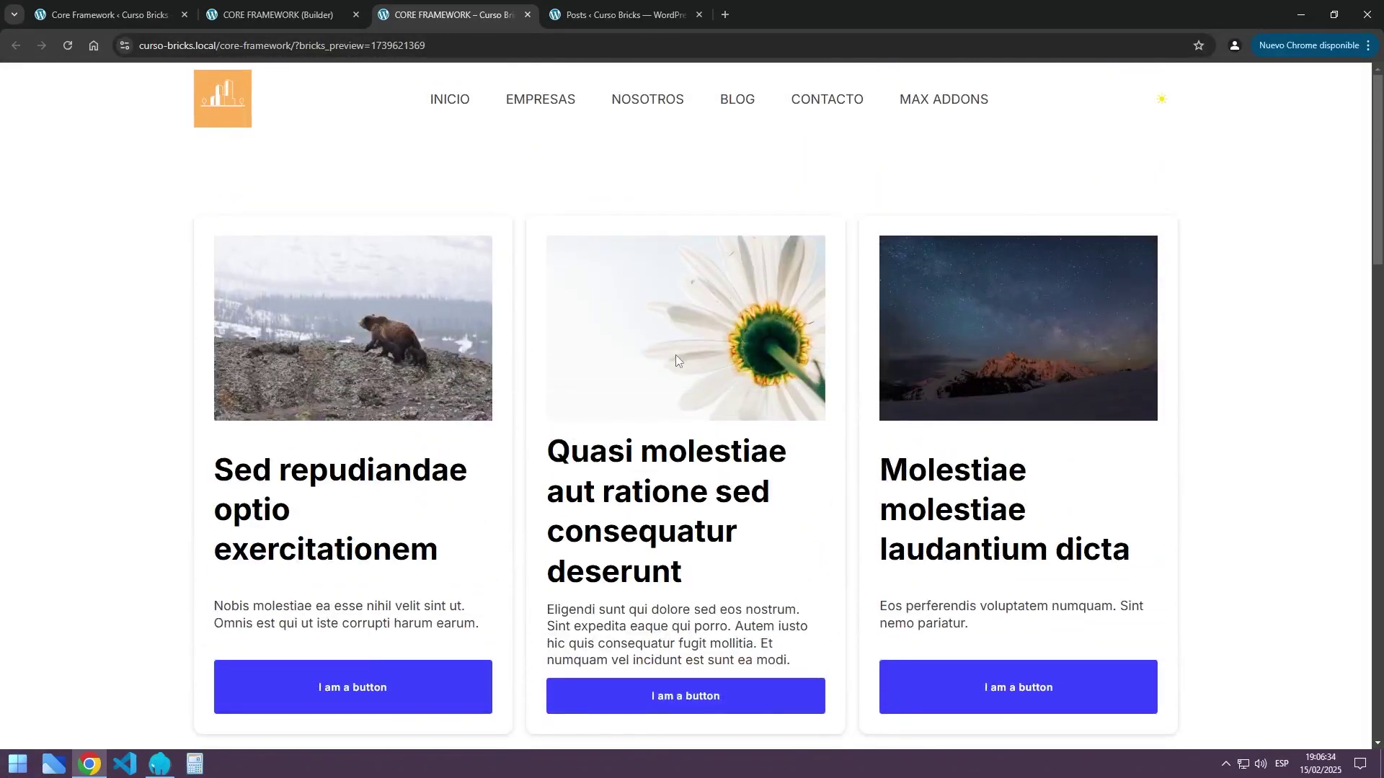
key("ctrl+shift+Tab")
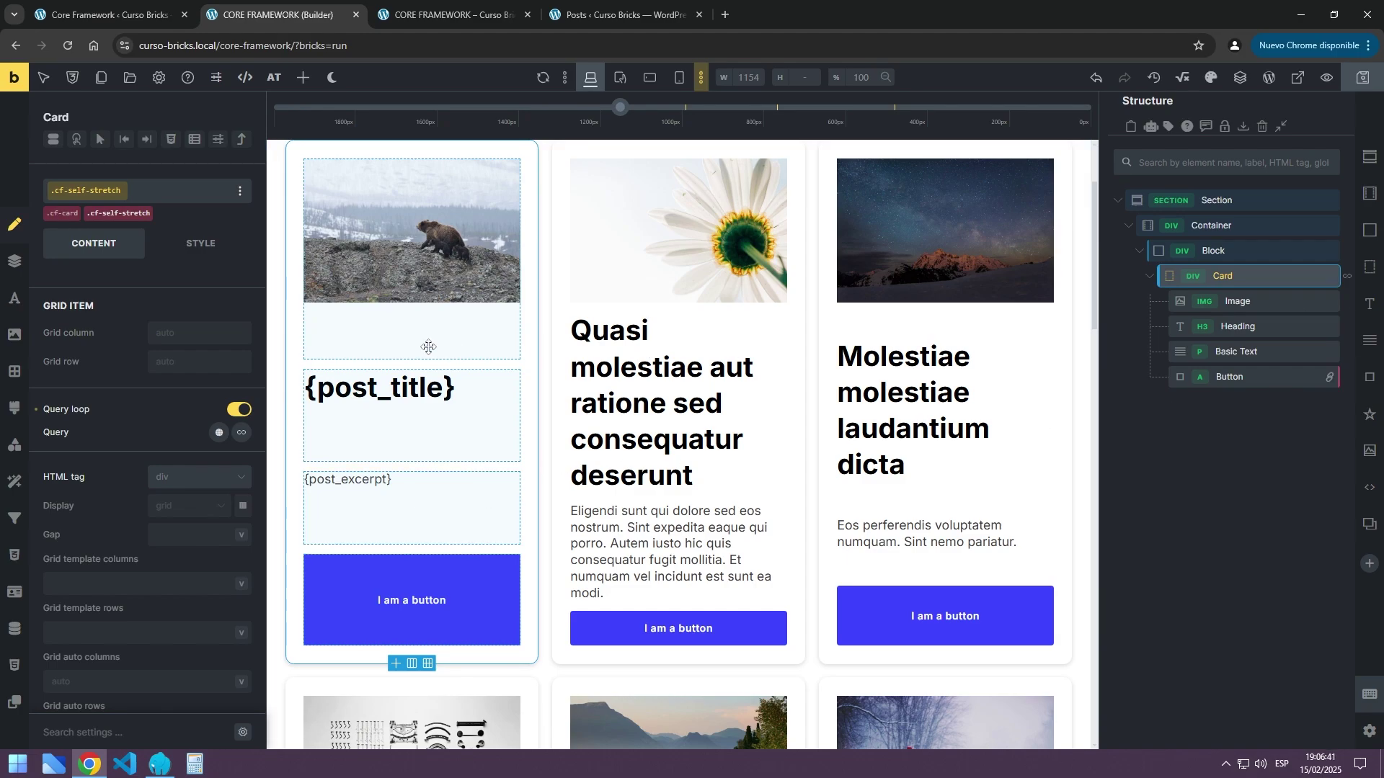
Review Core Framework's typography, color, layout and border radius settings, including the primary color's generated variants, and return to the builder
left_click(108, 15)
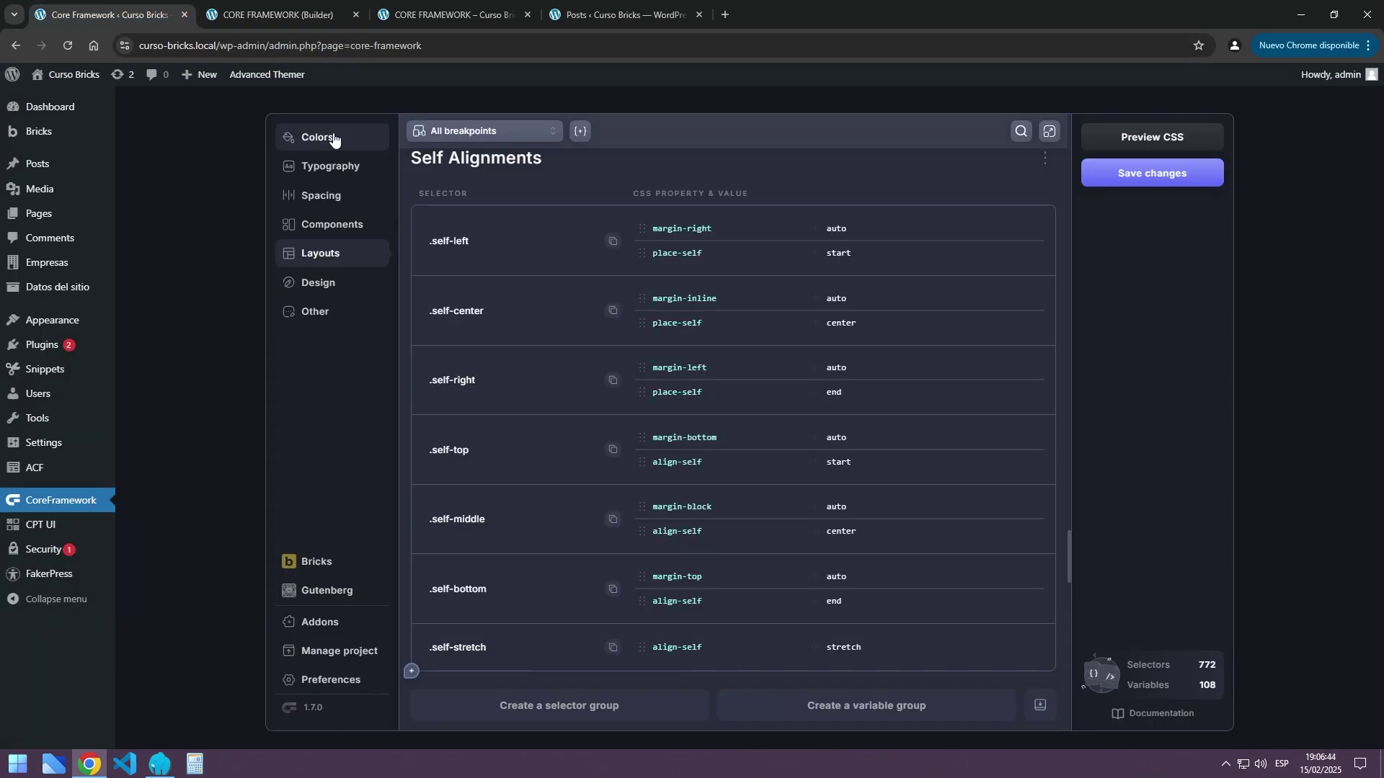
left_click(320, 170)
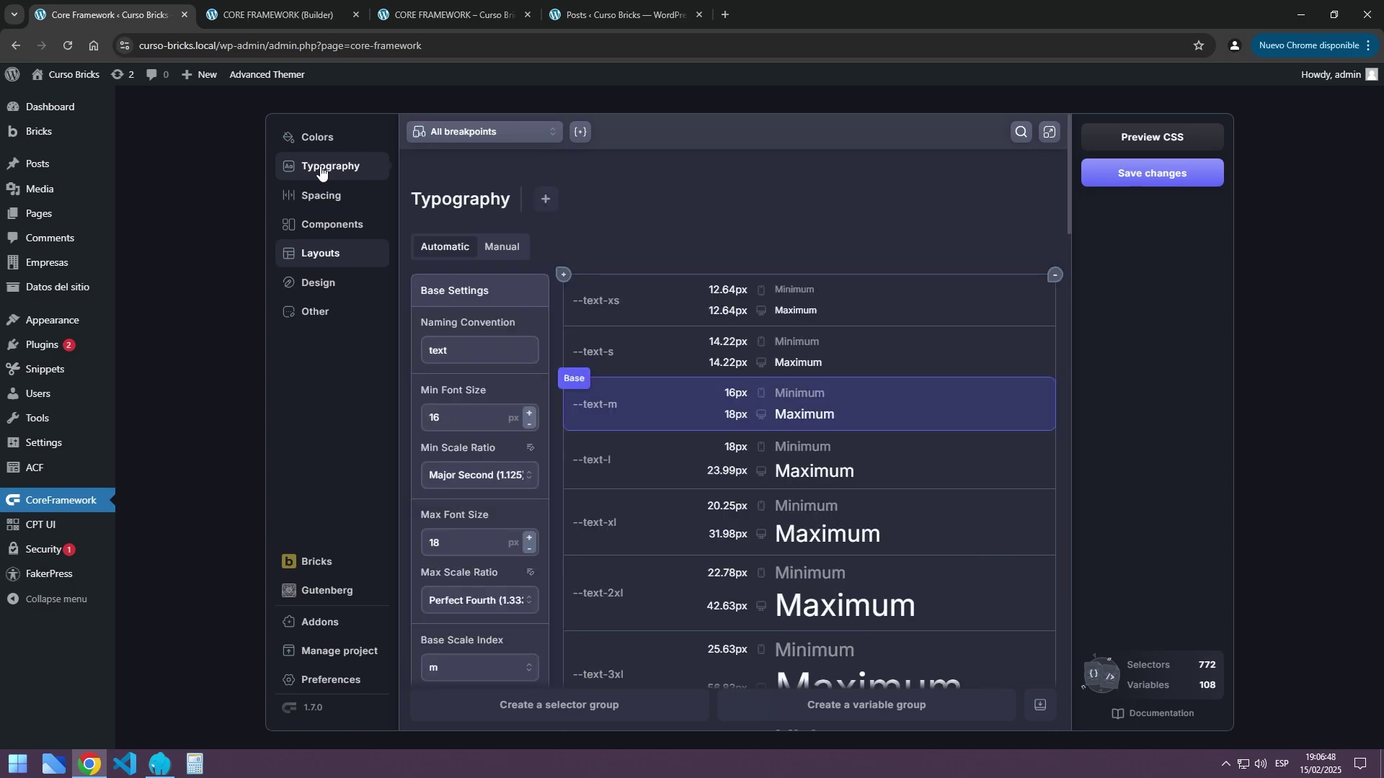
left_click(315, 141)
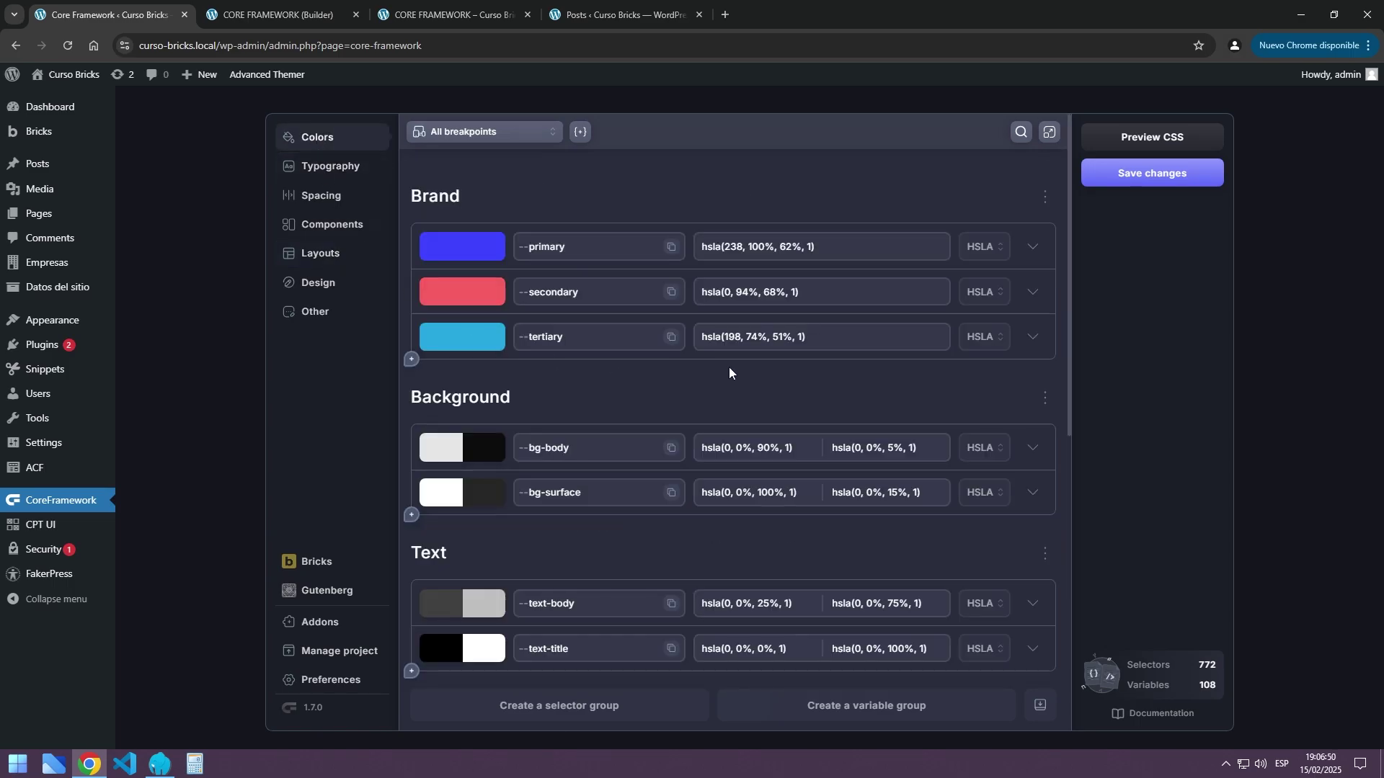
scroll(707, 364, "down", 5)
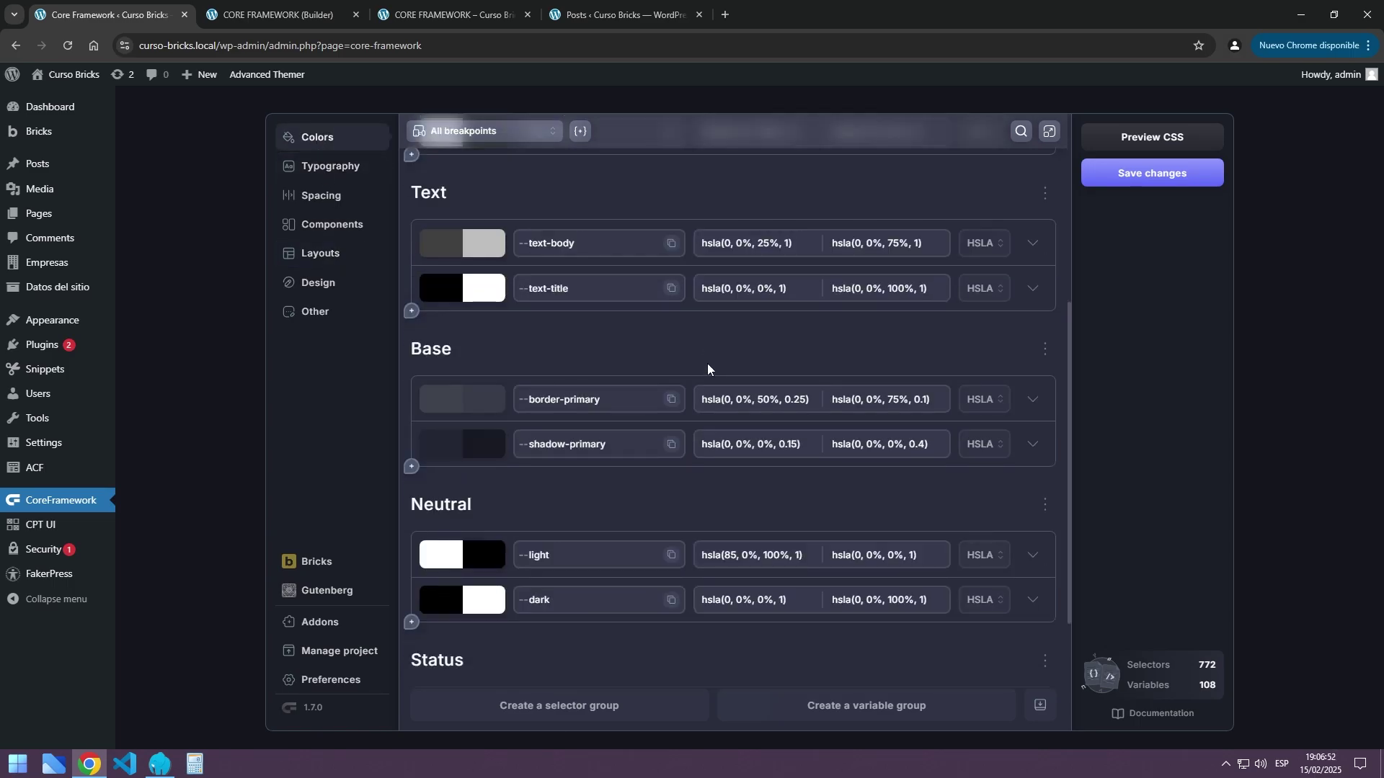
scroll(706, 363, "down", 3)
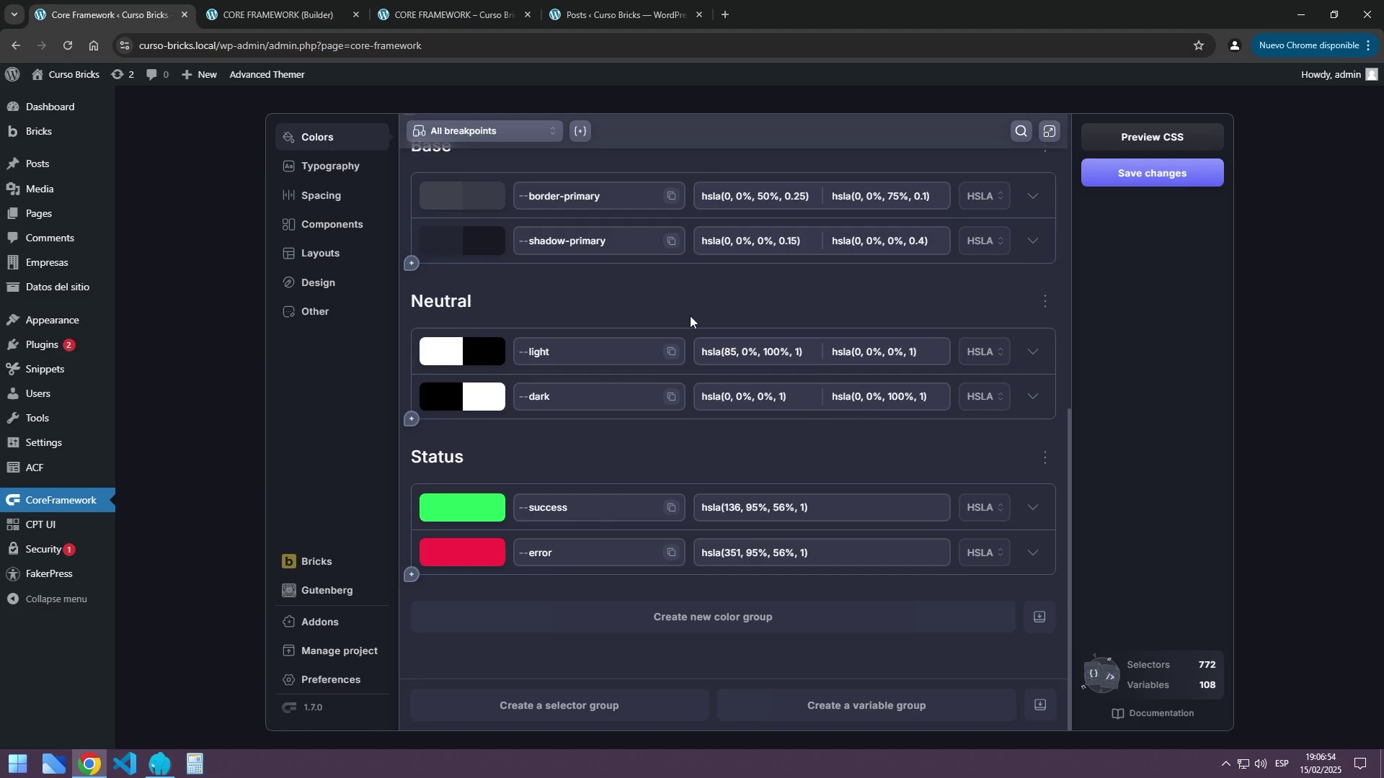
scroll(692, 317, "up", 8)
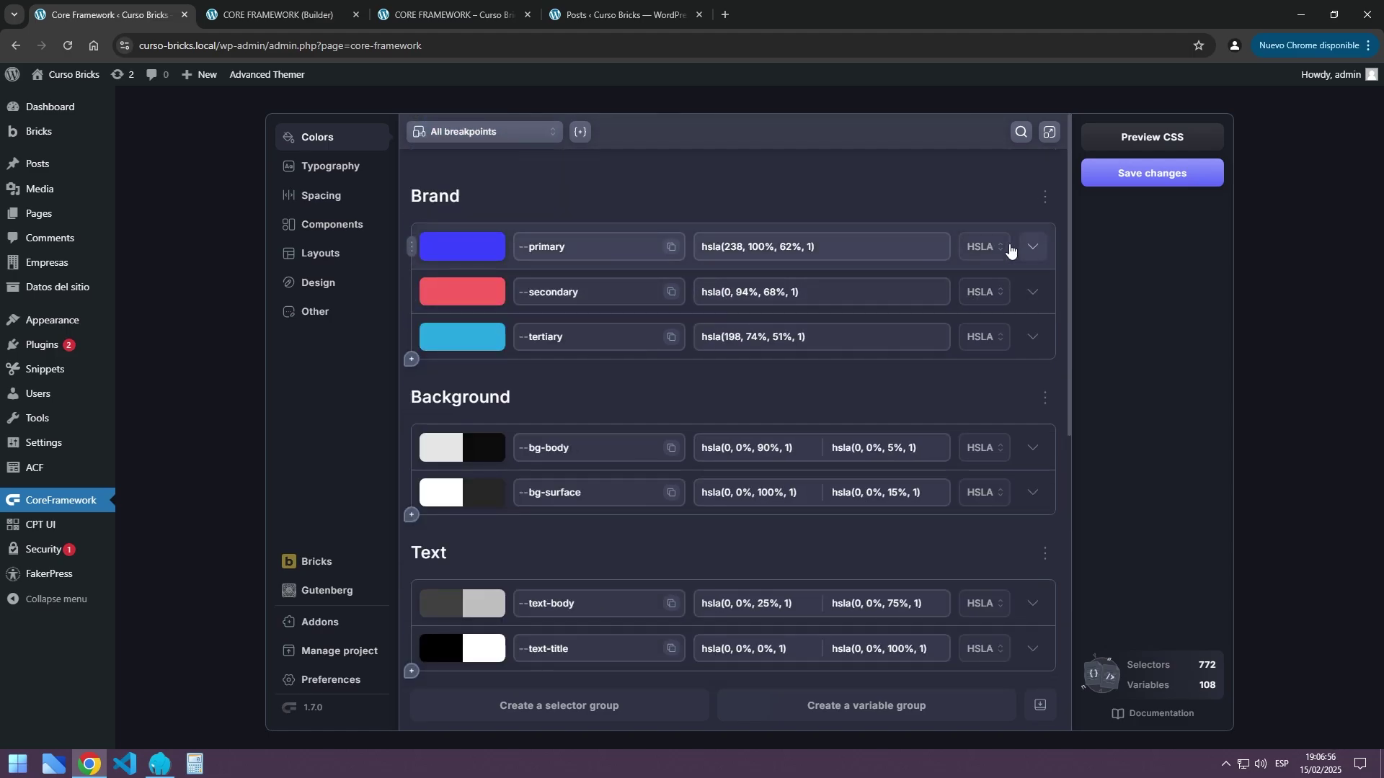
left_click(1032, 247)
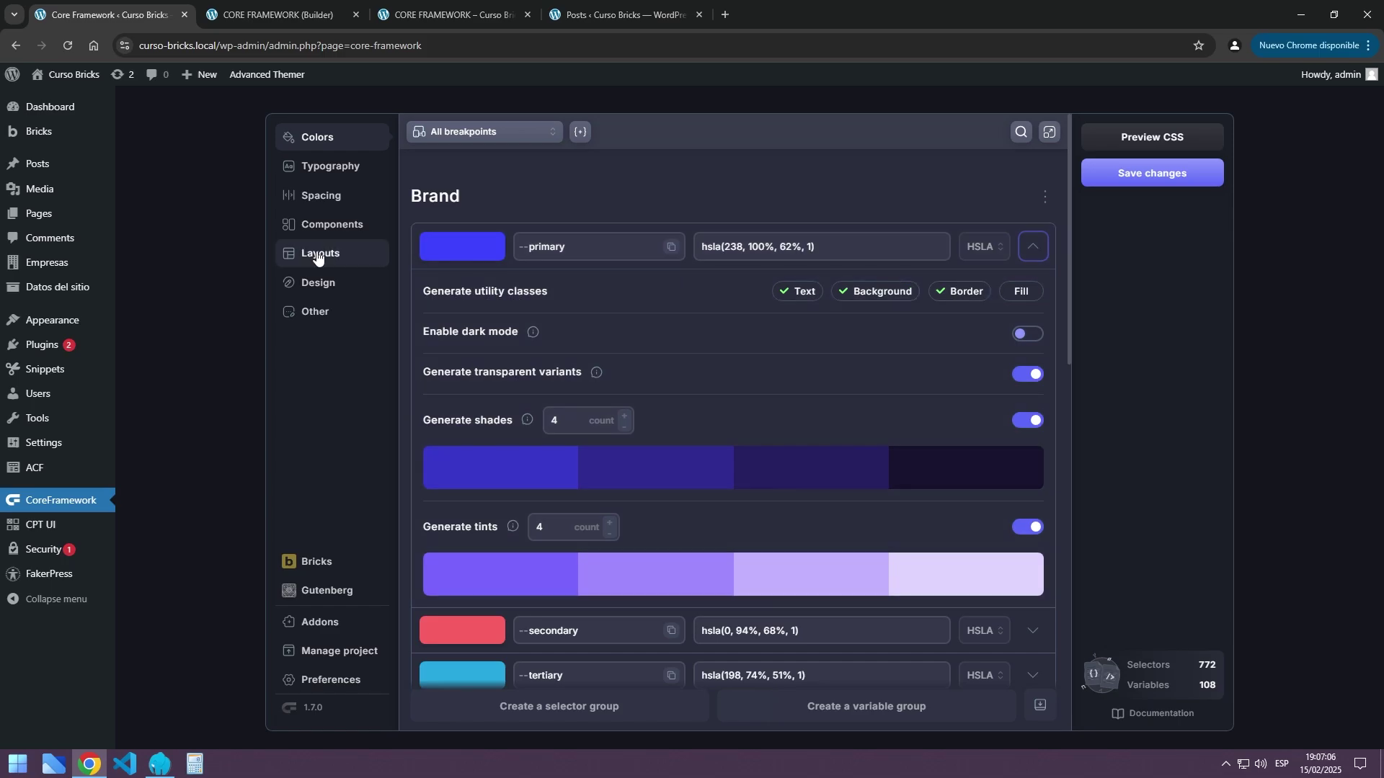
left_click(317, 257)
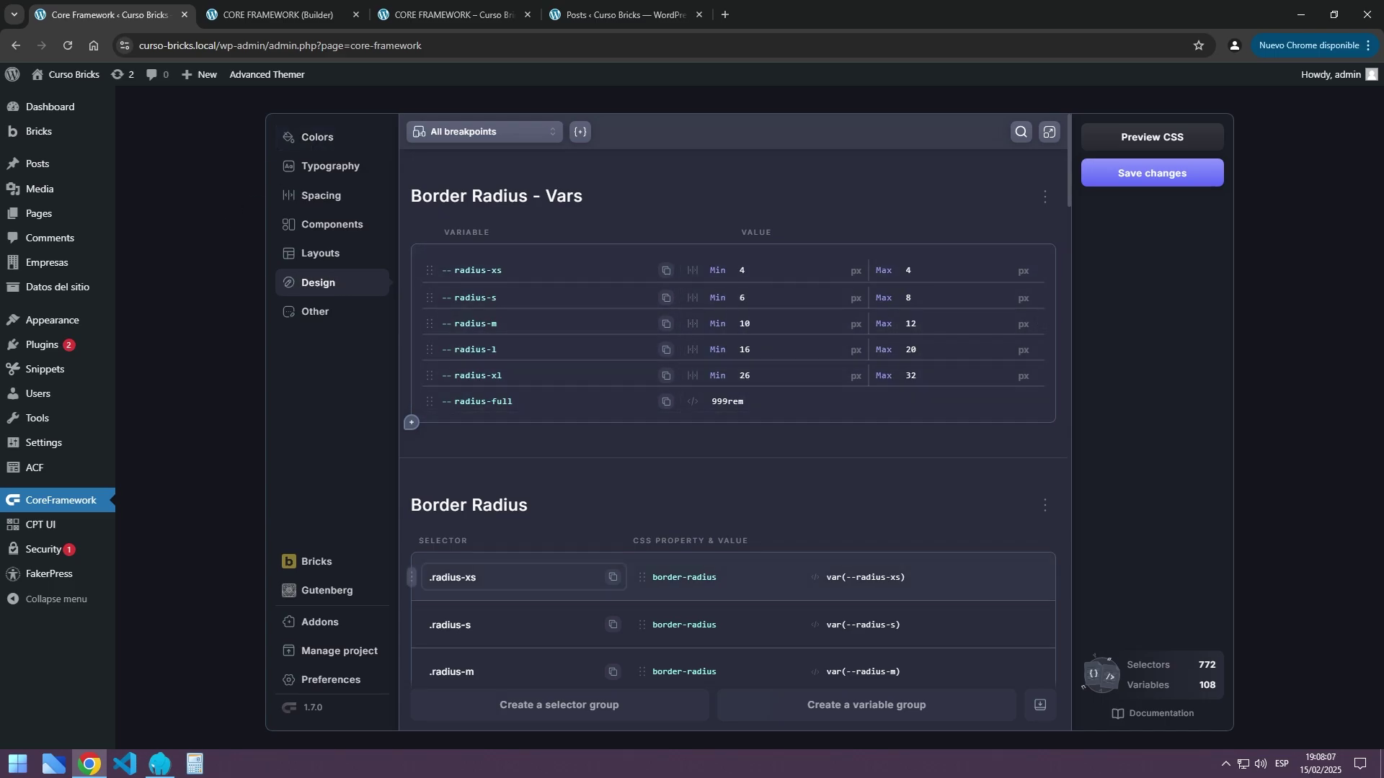
scroll(496, 463, "down", 4)
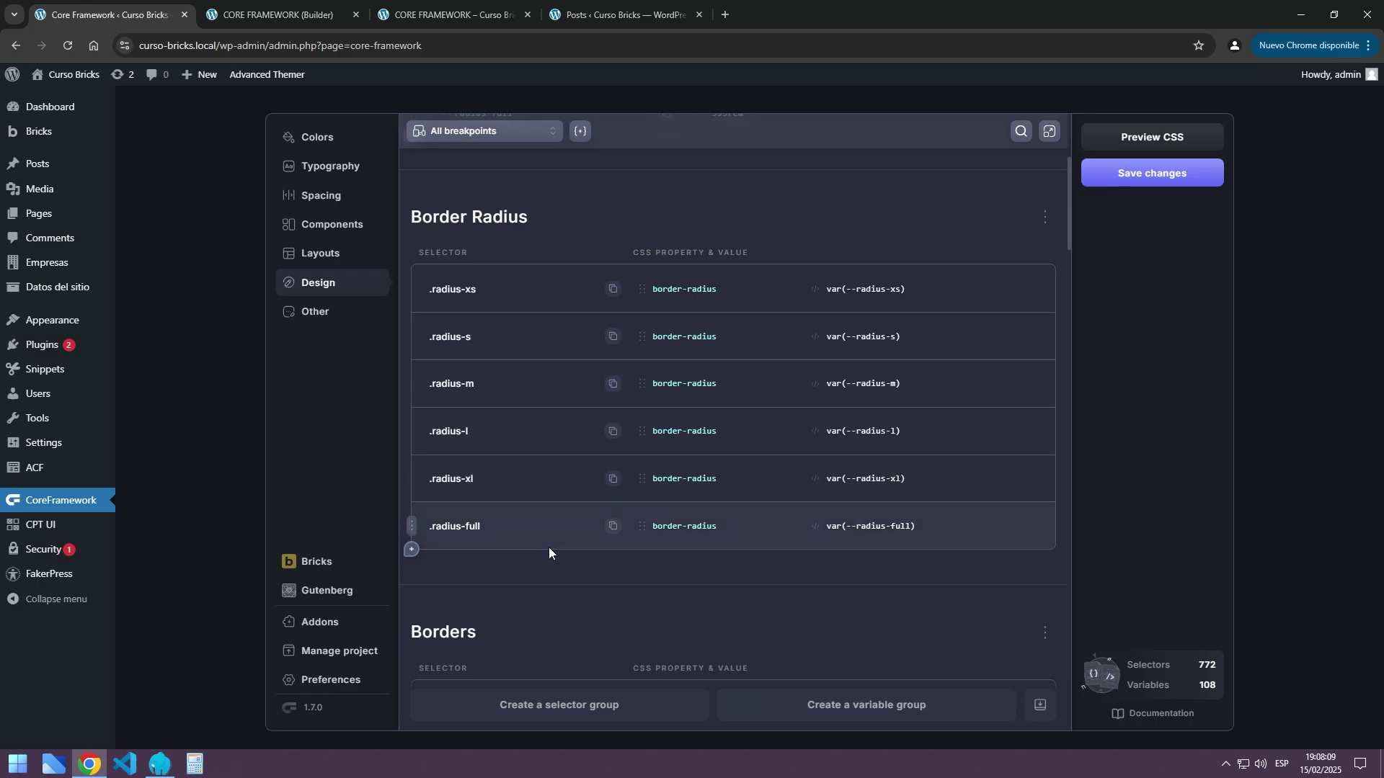
left_click(280, 18)
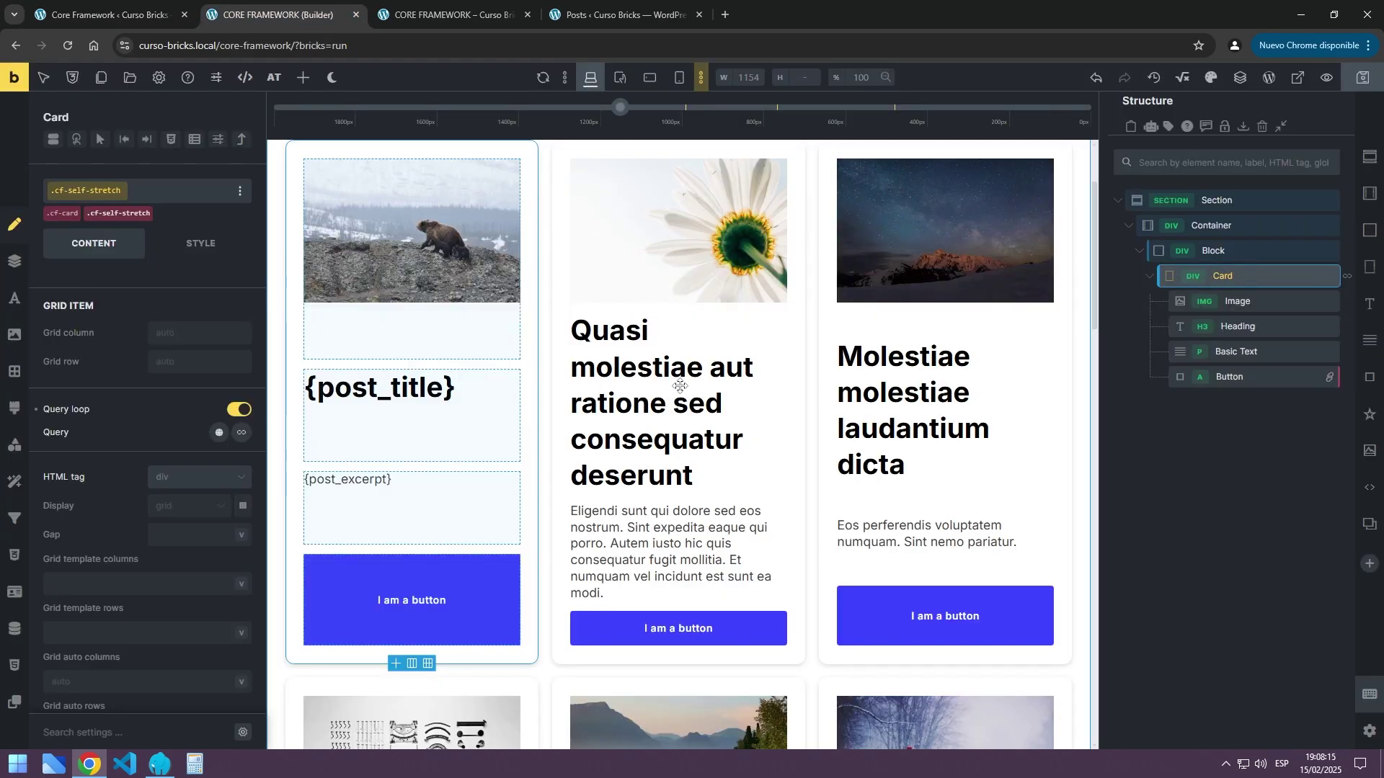
Select the Heading element inside the Card and examine the size of the post titles in the looped cards
left_click(1214, 330)
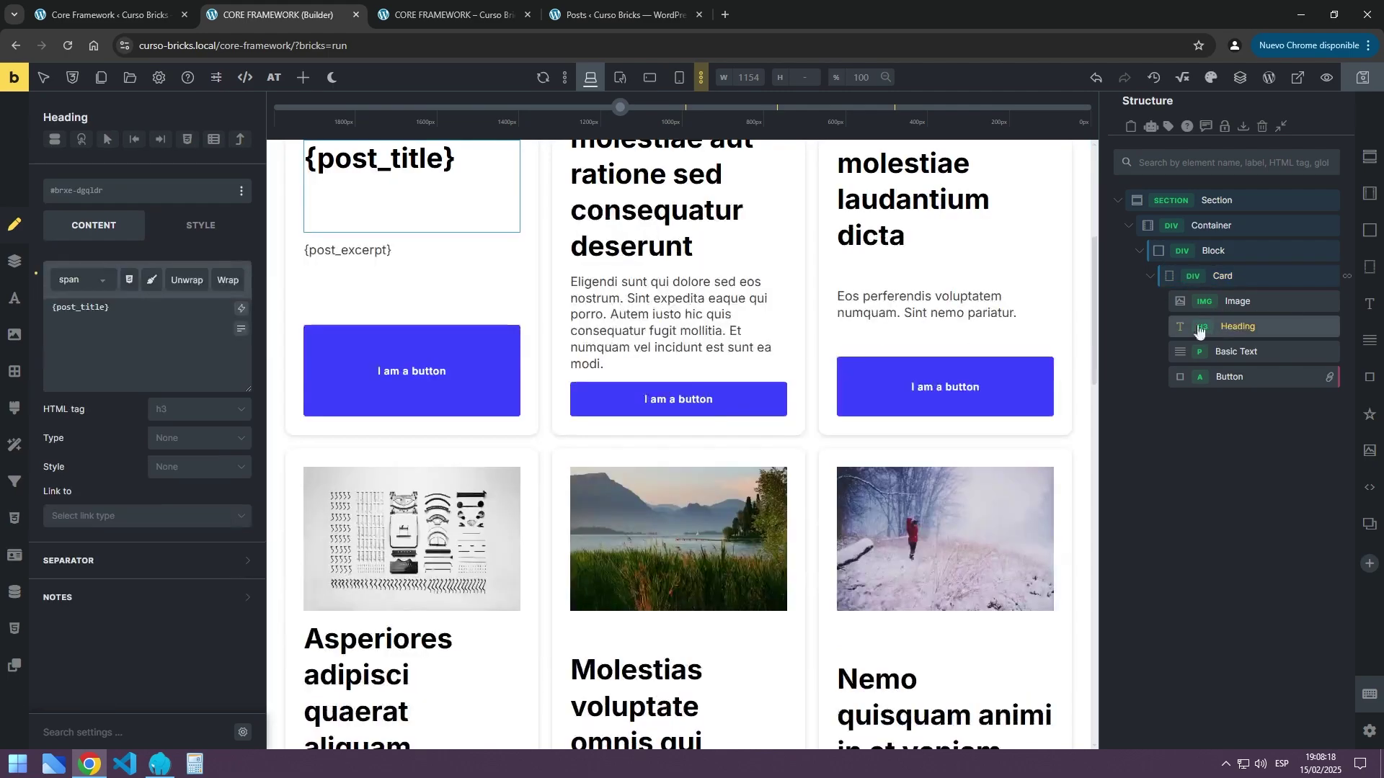
scroll(723, 303, "up", 5)
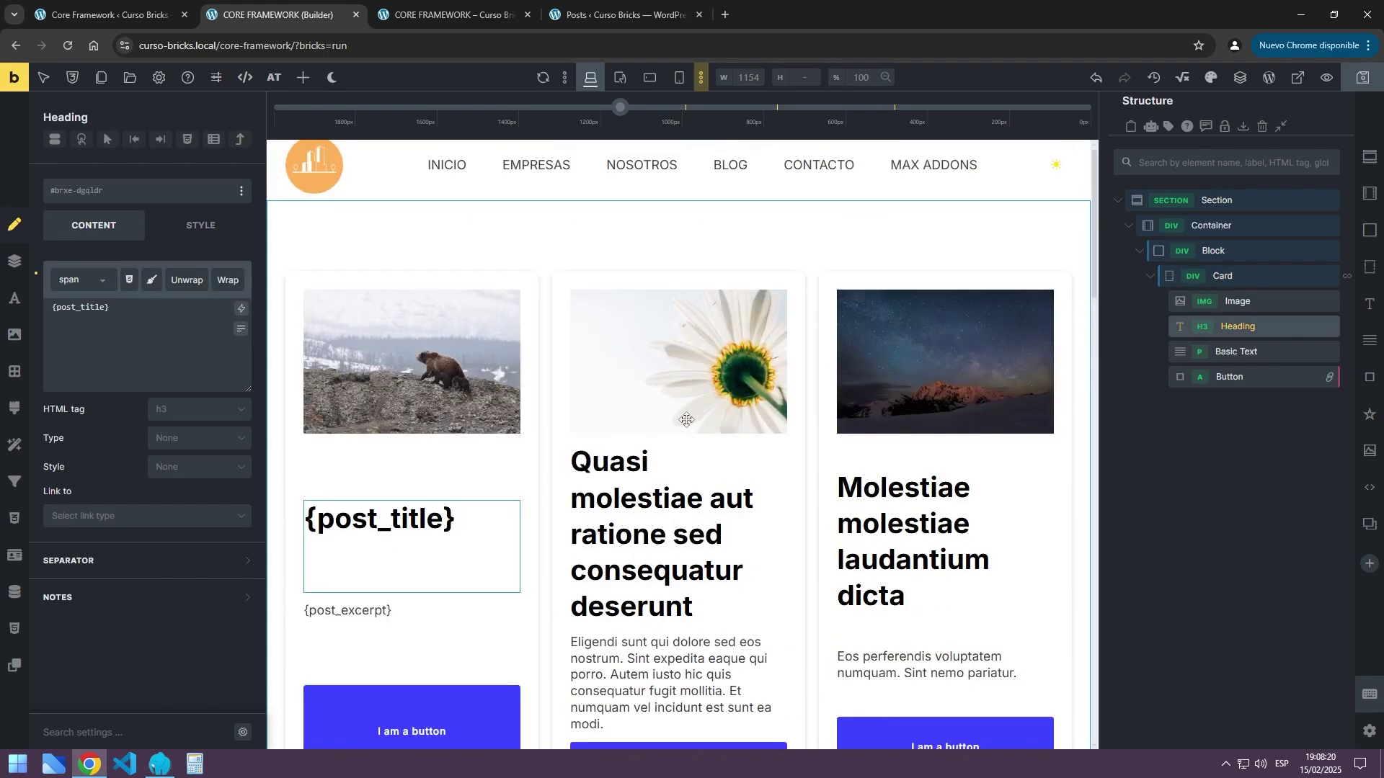
scroll(662, 318, "down", 4)
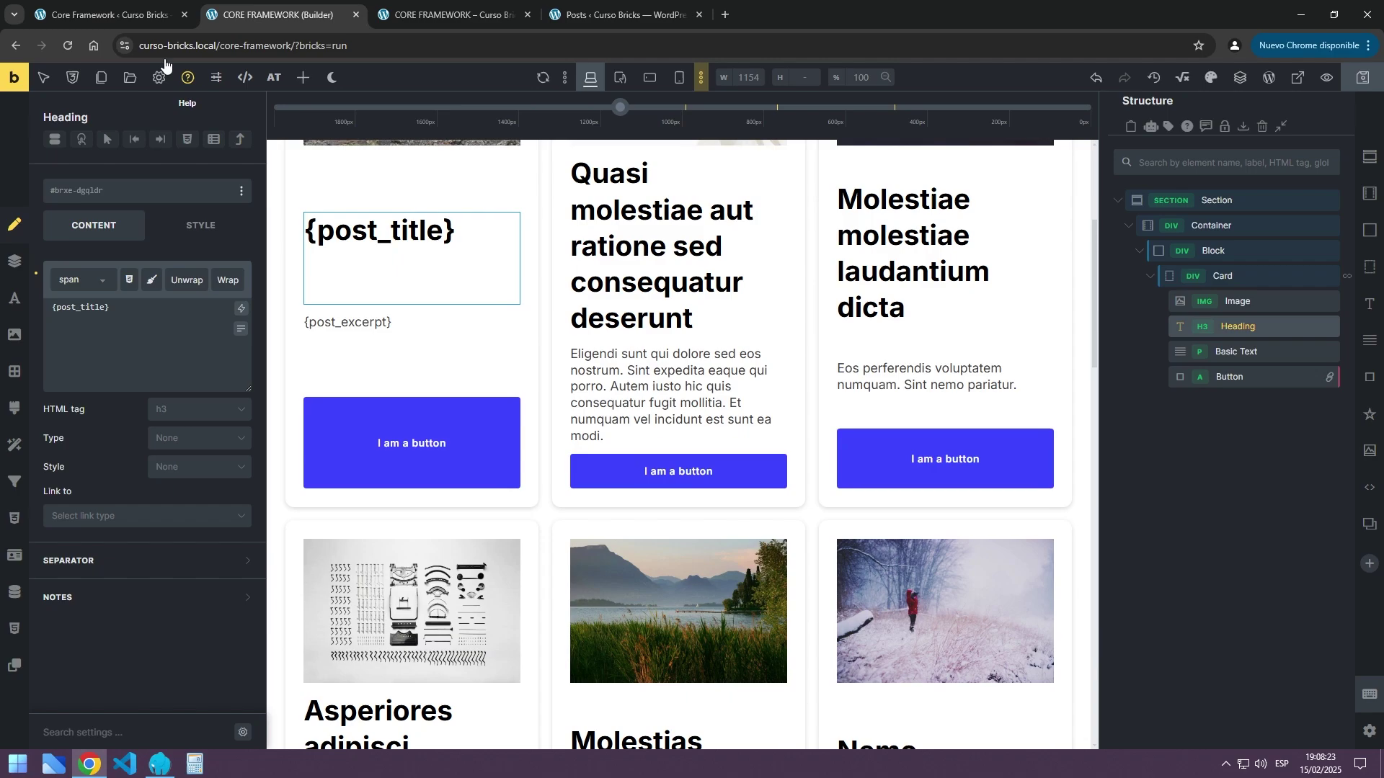
Review Core Framework's fluid typography scale, contextual variables and the font-size variables assigned to the H1 to H6 headings
left_click(93, 15)
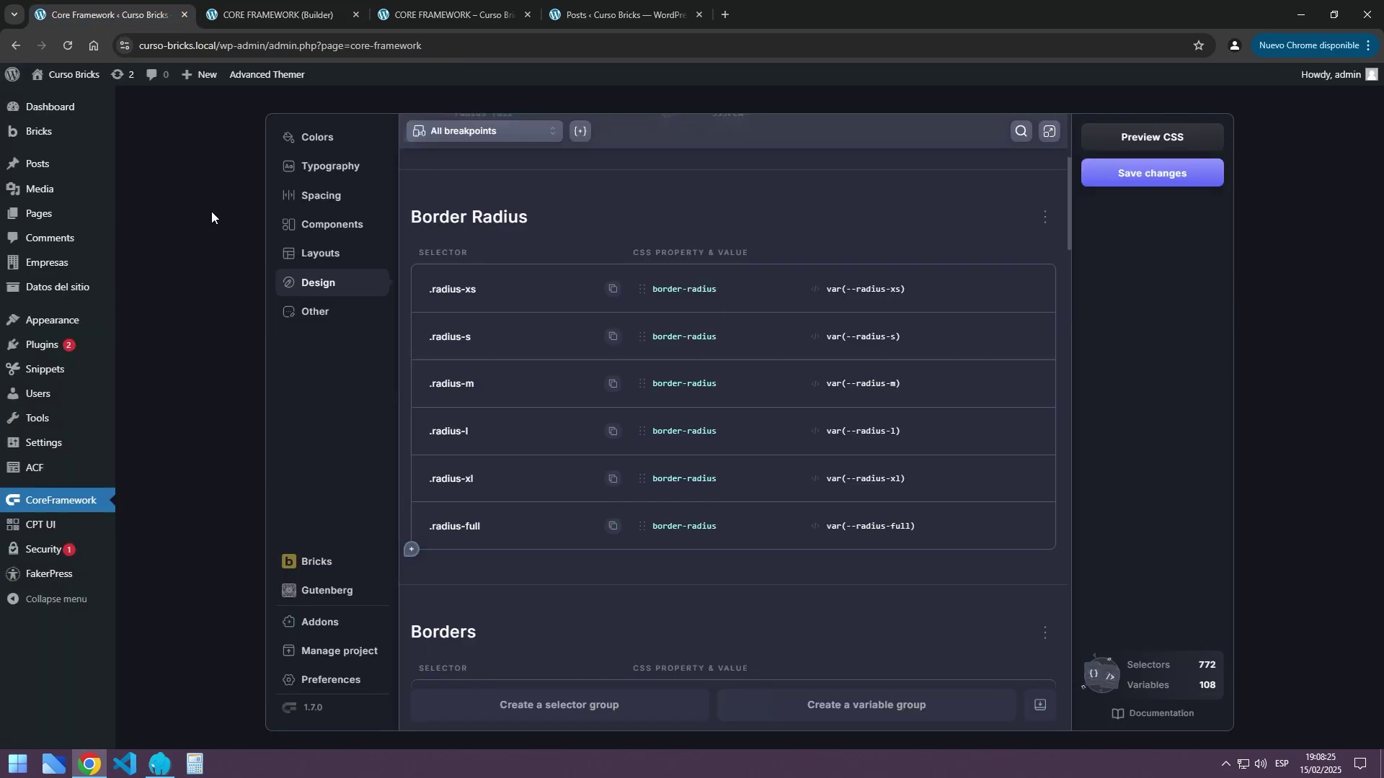
left_click(330, 166)
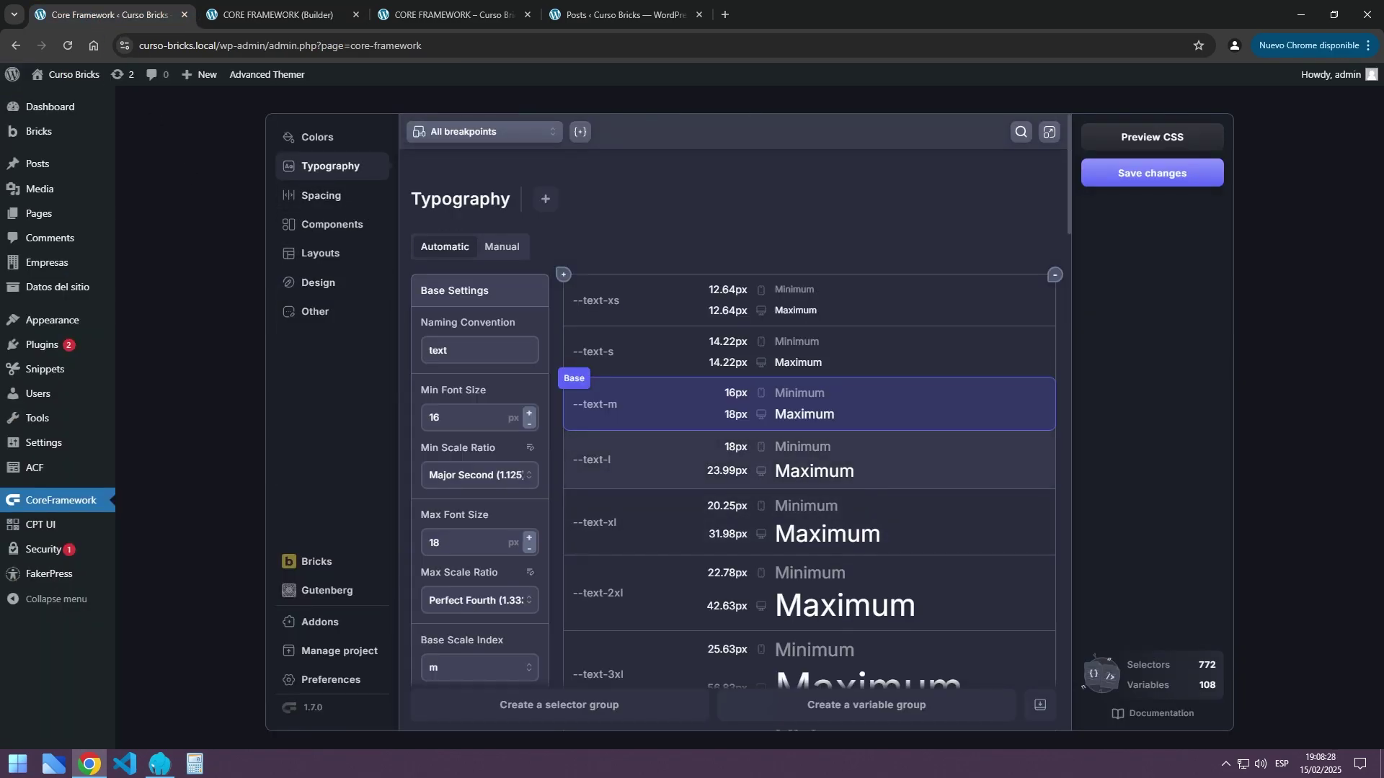
scroll(572, 446, "down", 3)
scroll(733, 415, "down", 8)
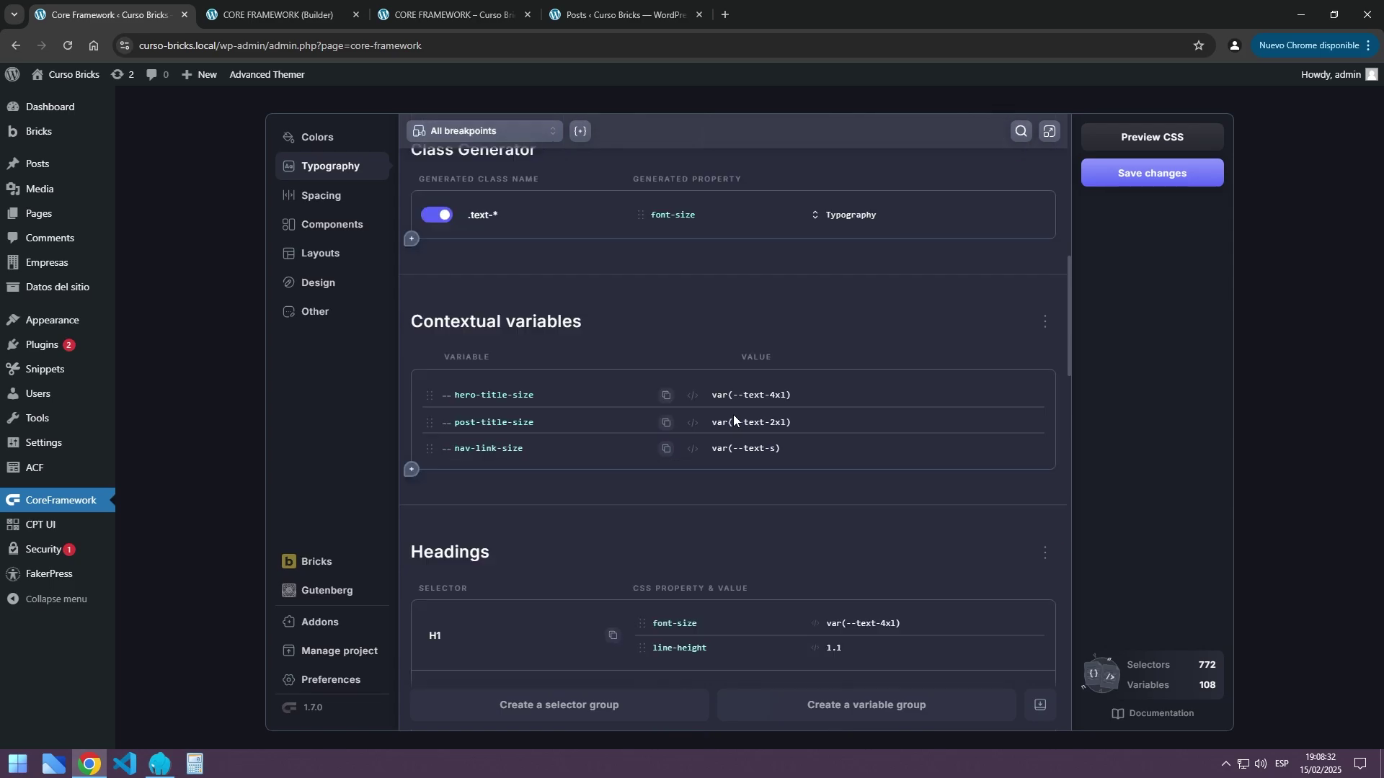
scroll(733, 413, "down", 5)
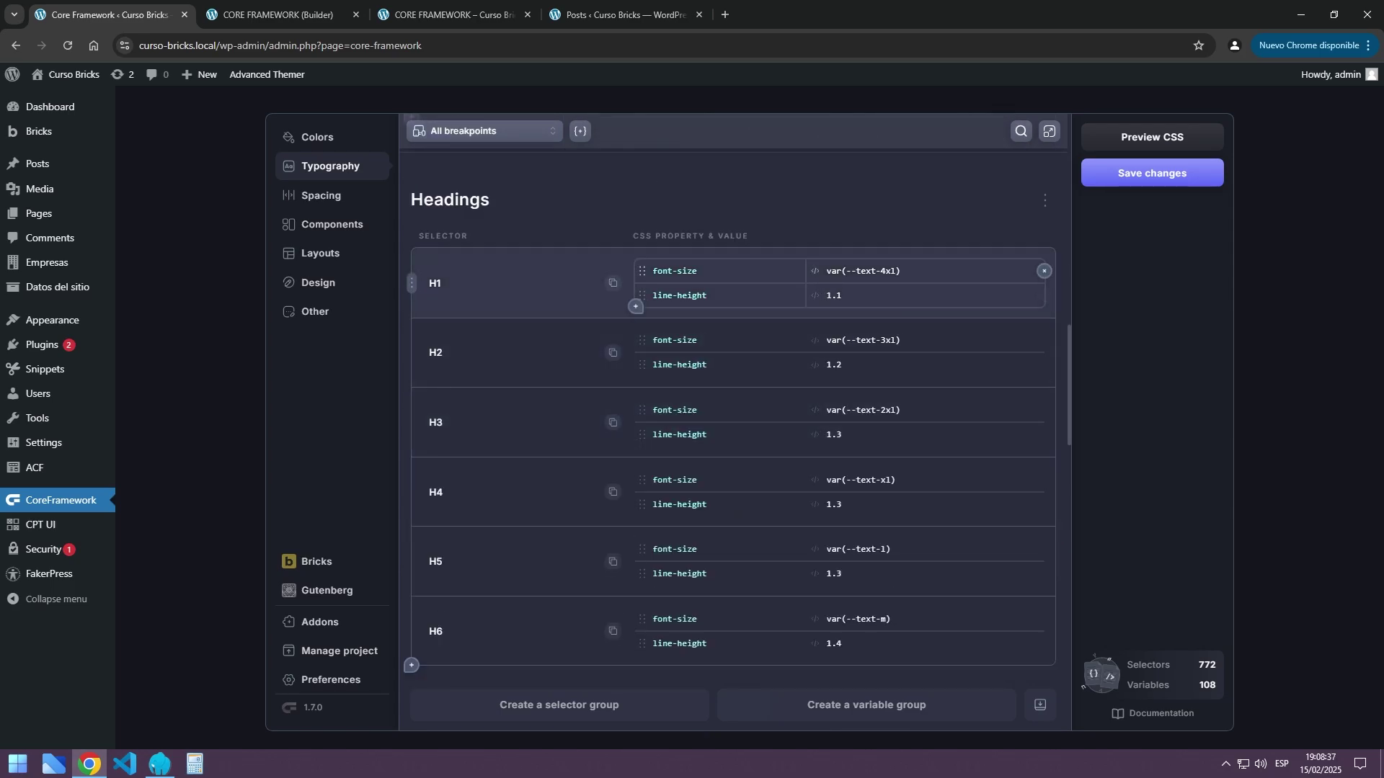
left_click(913, 271)
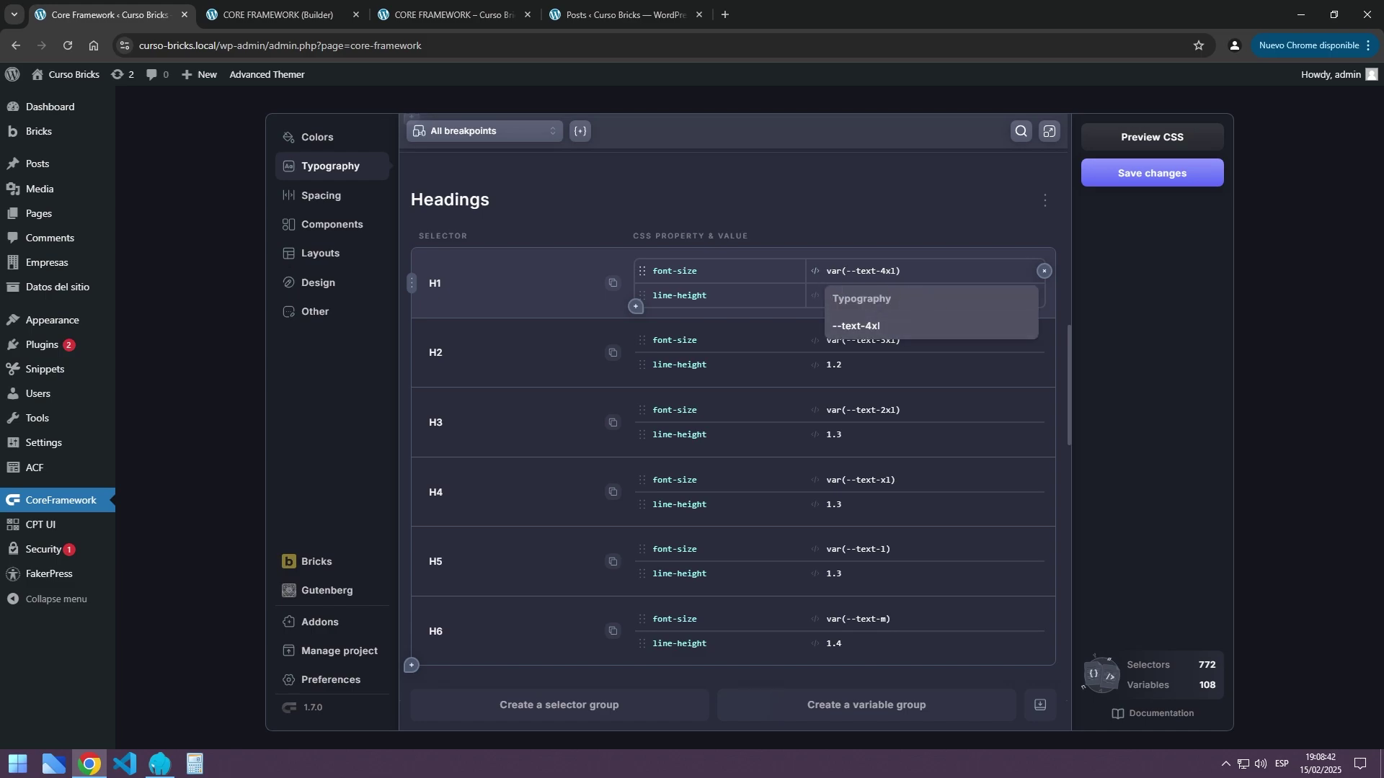
scroll(620, 211, "up", 10)
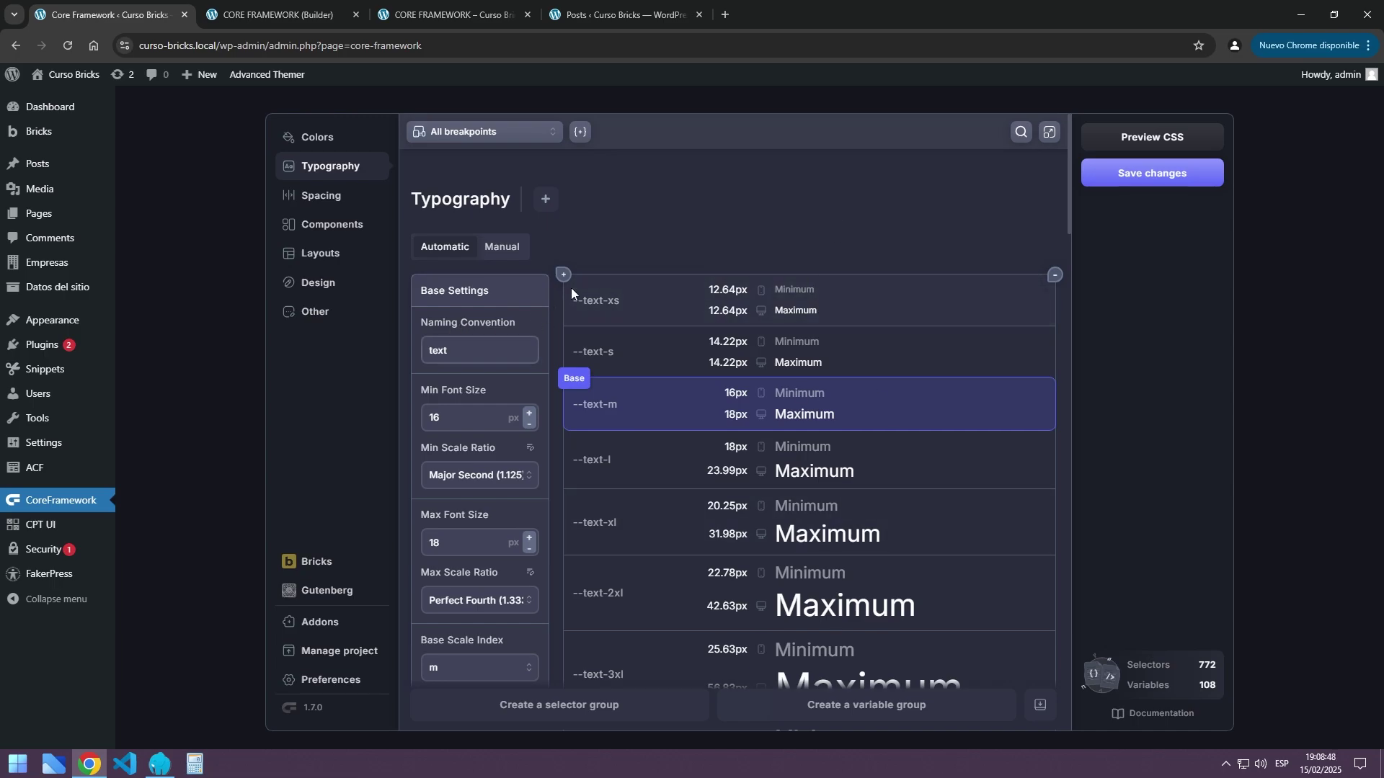
scroll(673, 200, "down", 2)
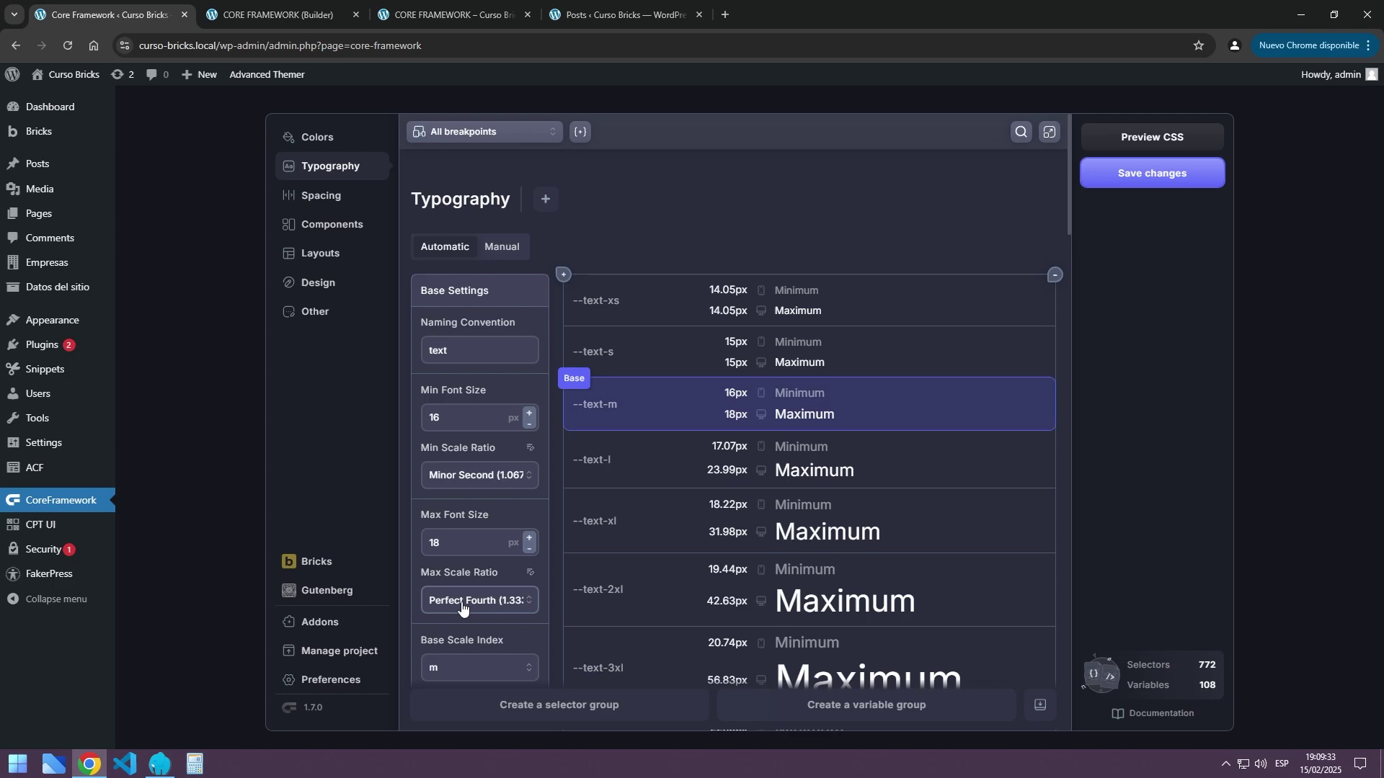
Set the typography's max scale ratio to Minor Third (1.2) and save the Core Framework changes
left_click(495, 607)
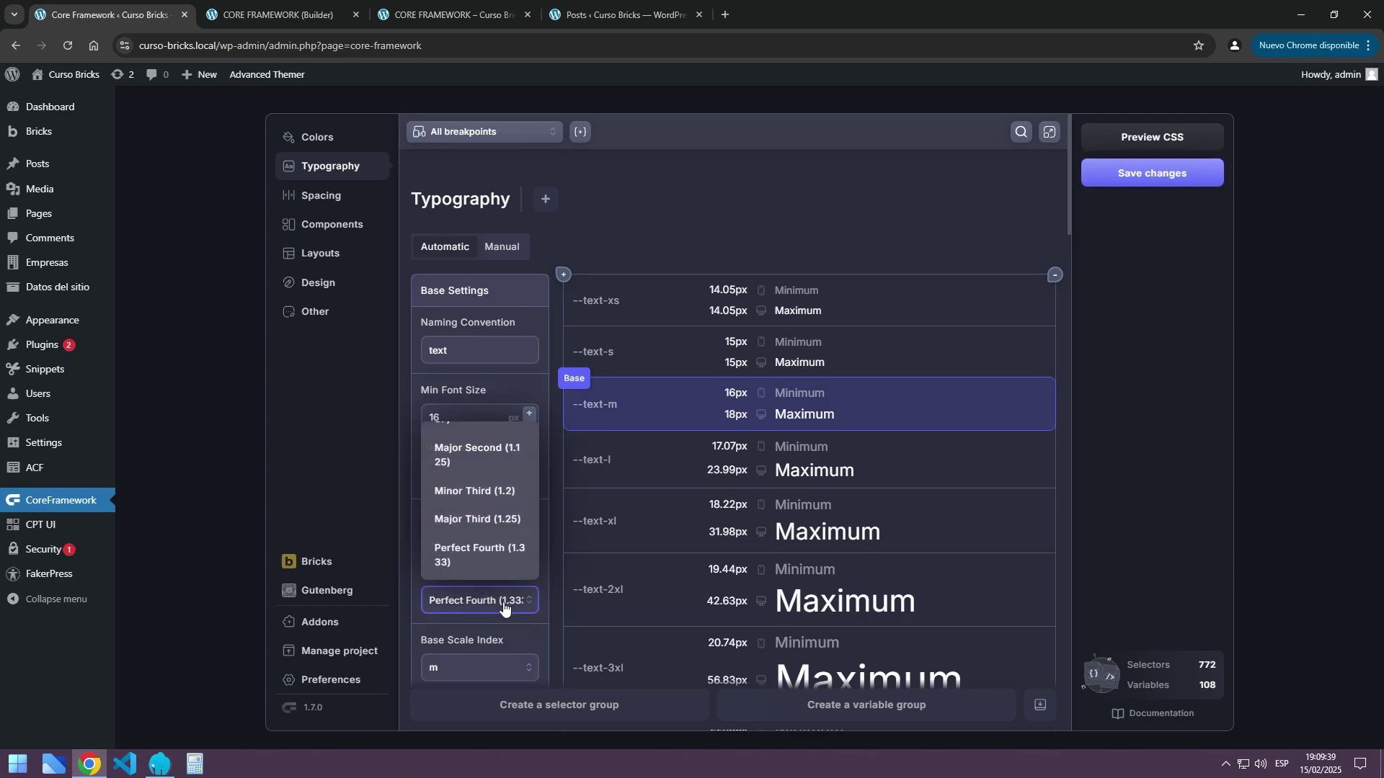
left_click(470, 494)
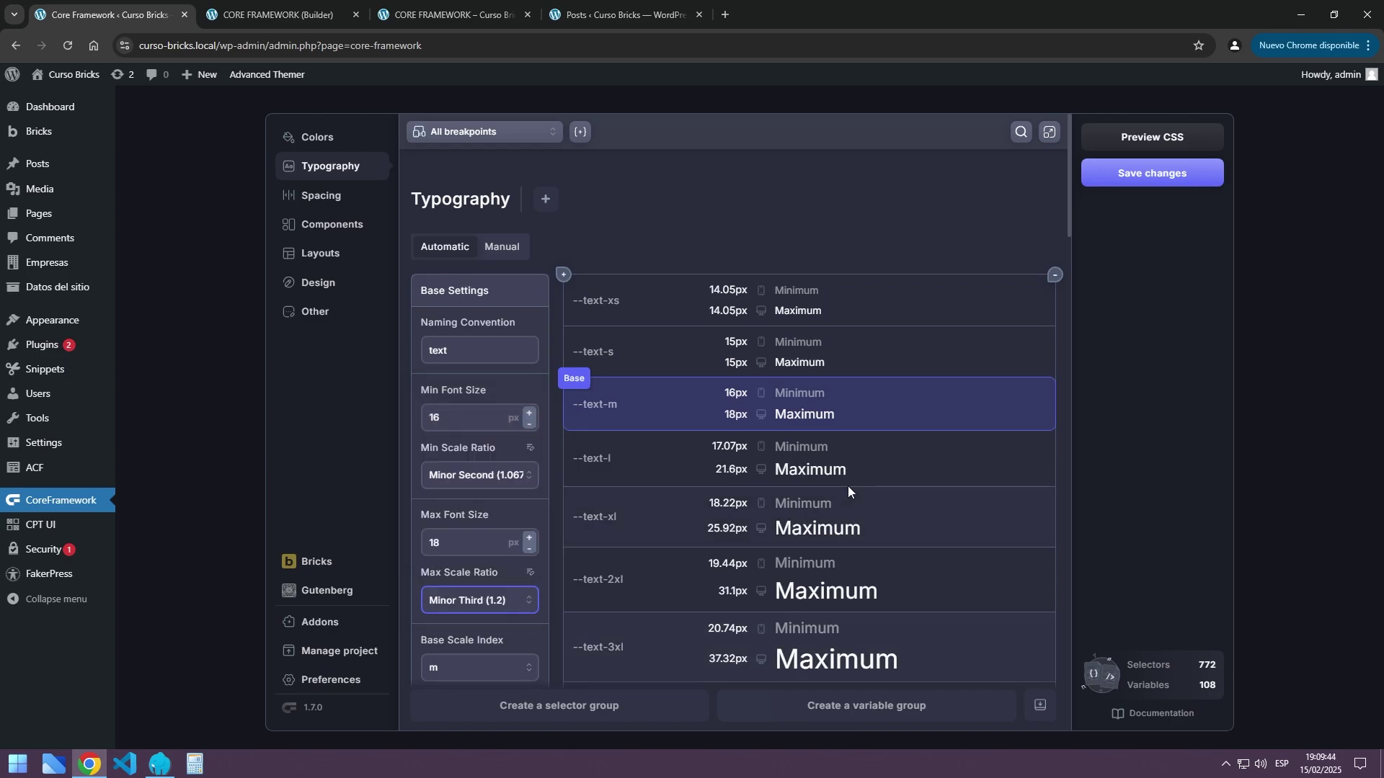
left_click(1139, 174)
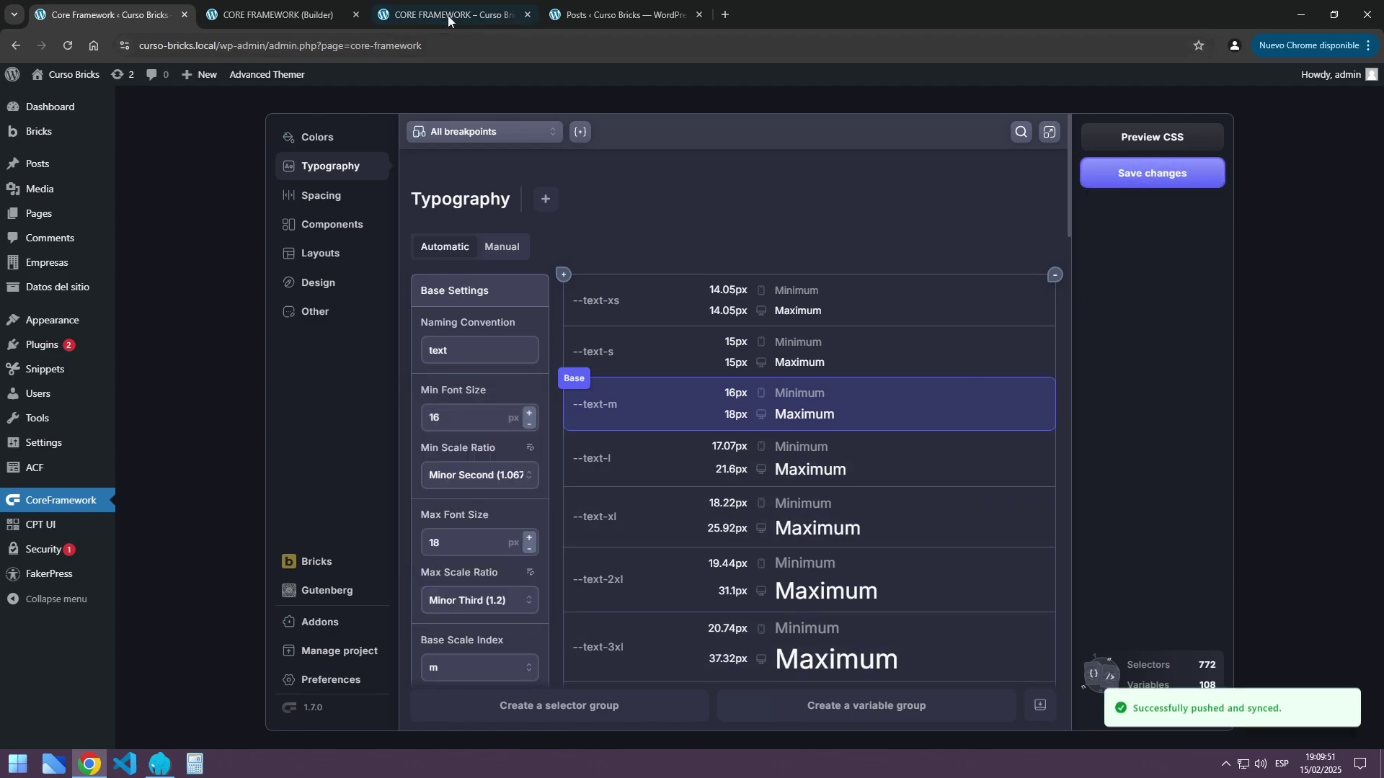
Examine the post title sizes in the card grid on the front-end page
left_click(449, 16)
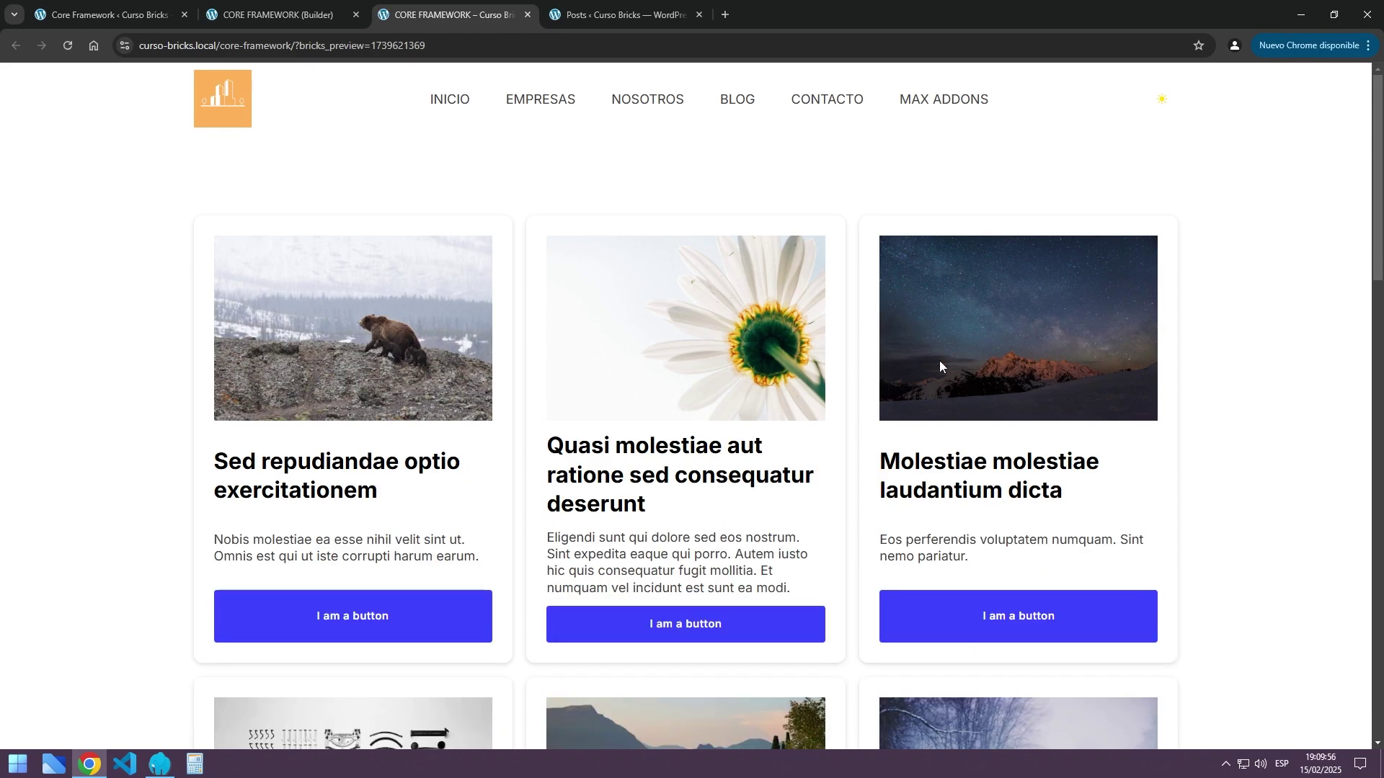
scroll(687, 248, "down", 3)
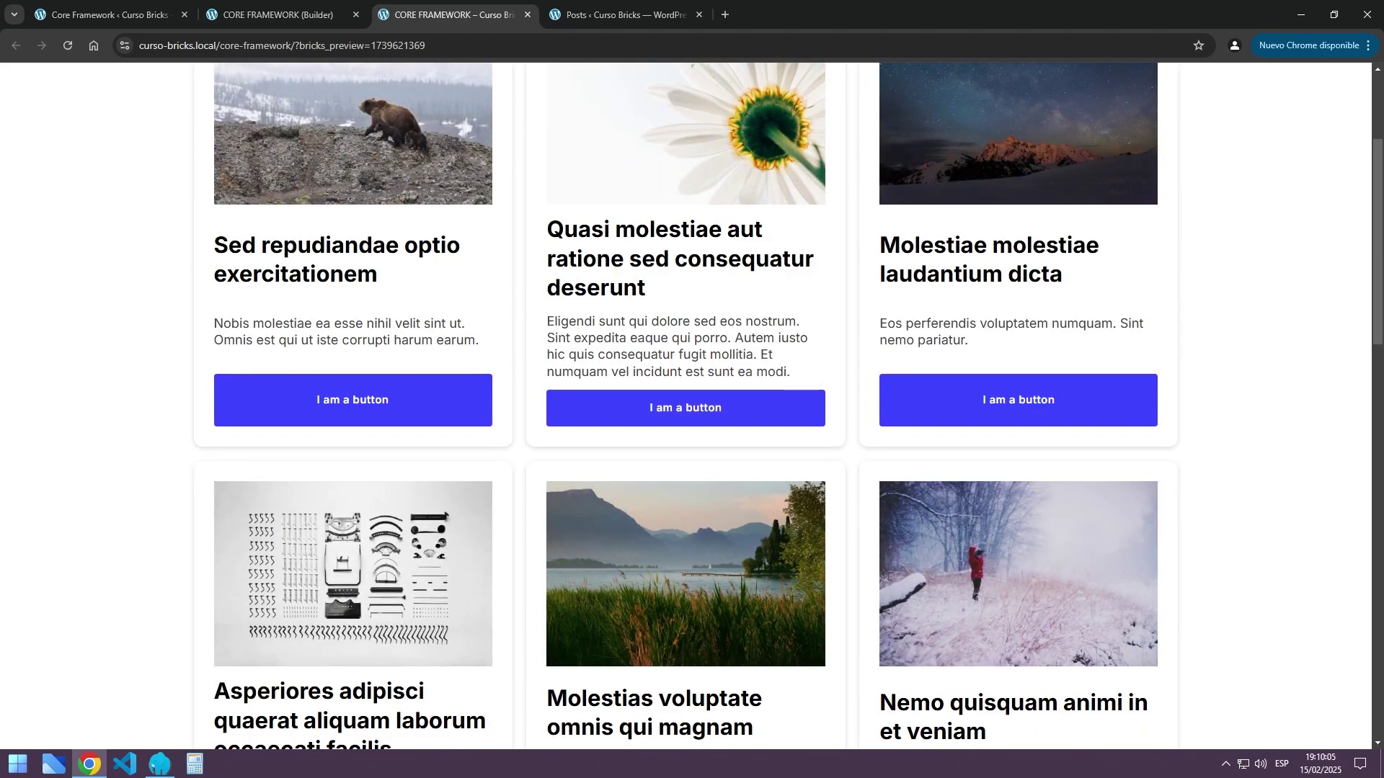
scroll(648, 382, "down", 7)
scroll(696, 397, "up", 10)
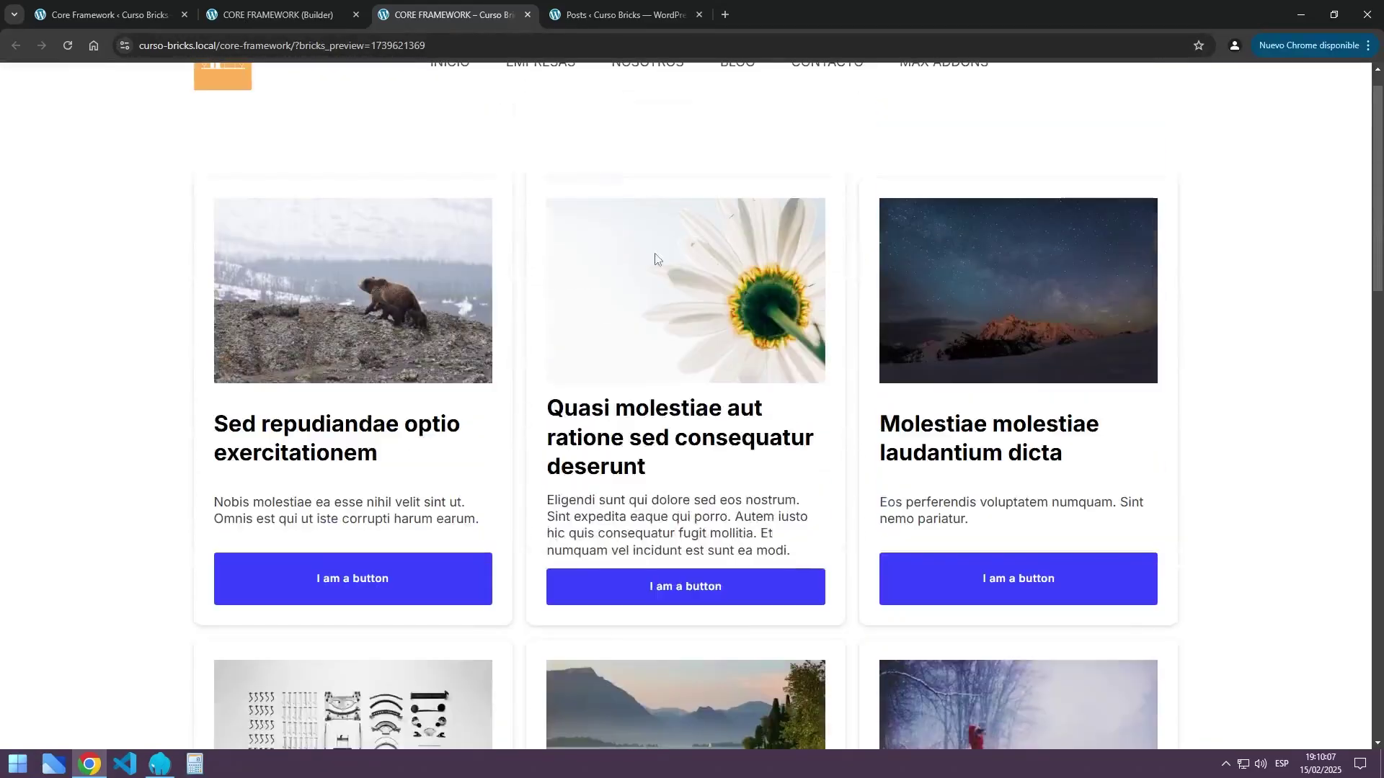
Set both the max and the min scale ratio of Core Framework's typography to Perfect Fourth (1.333)
left_click(262, 17)
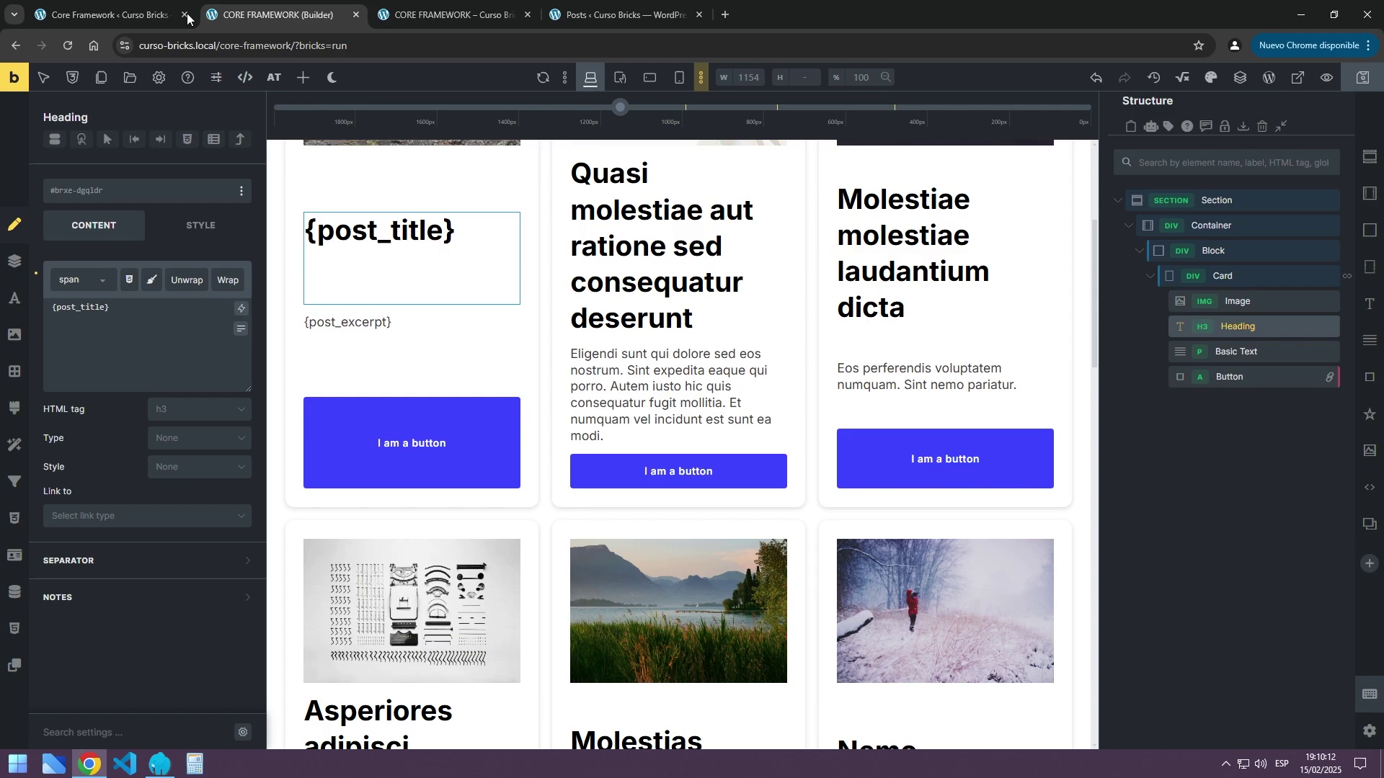
left_click(114, 15)
left_click(479, 600)
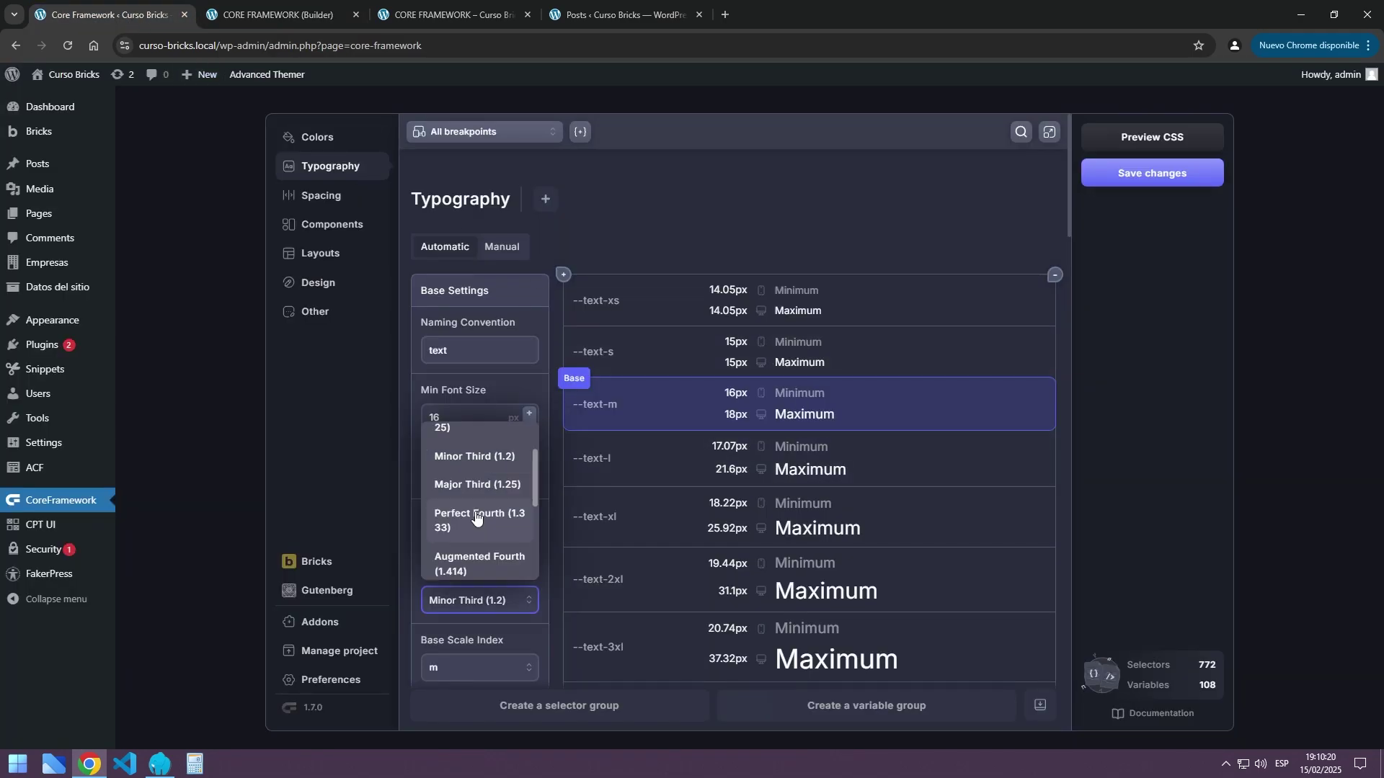
left_click(476, 515)
left_click(475, 475)
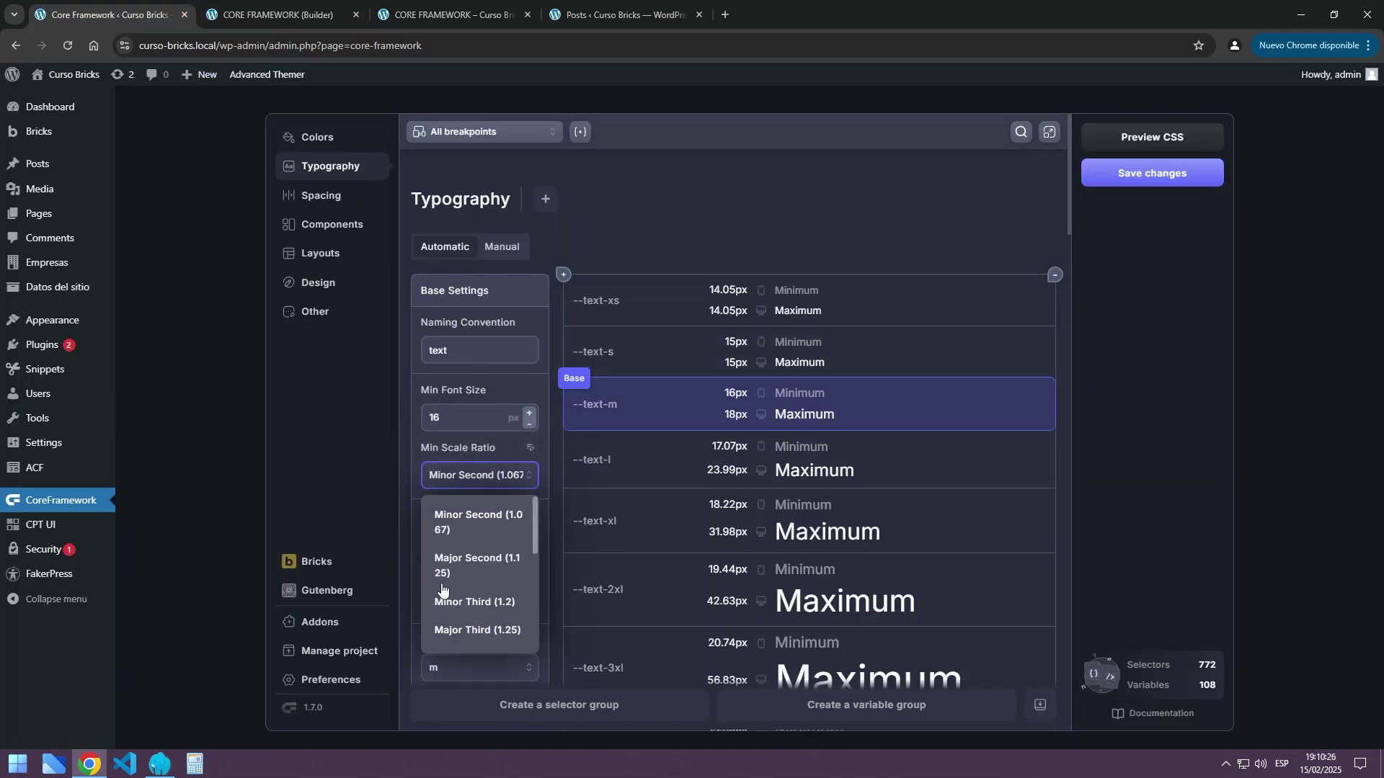
scroll(472, 608, "down", 1)
left_click(472, 608)
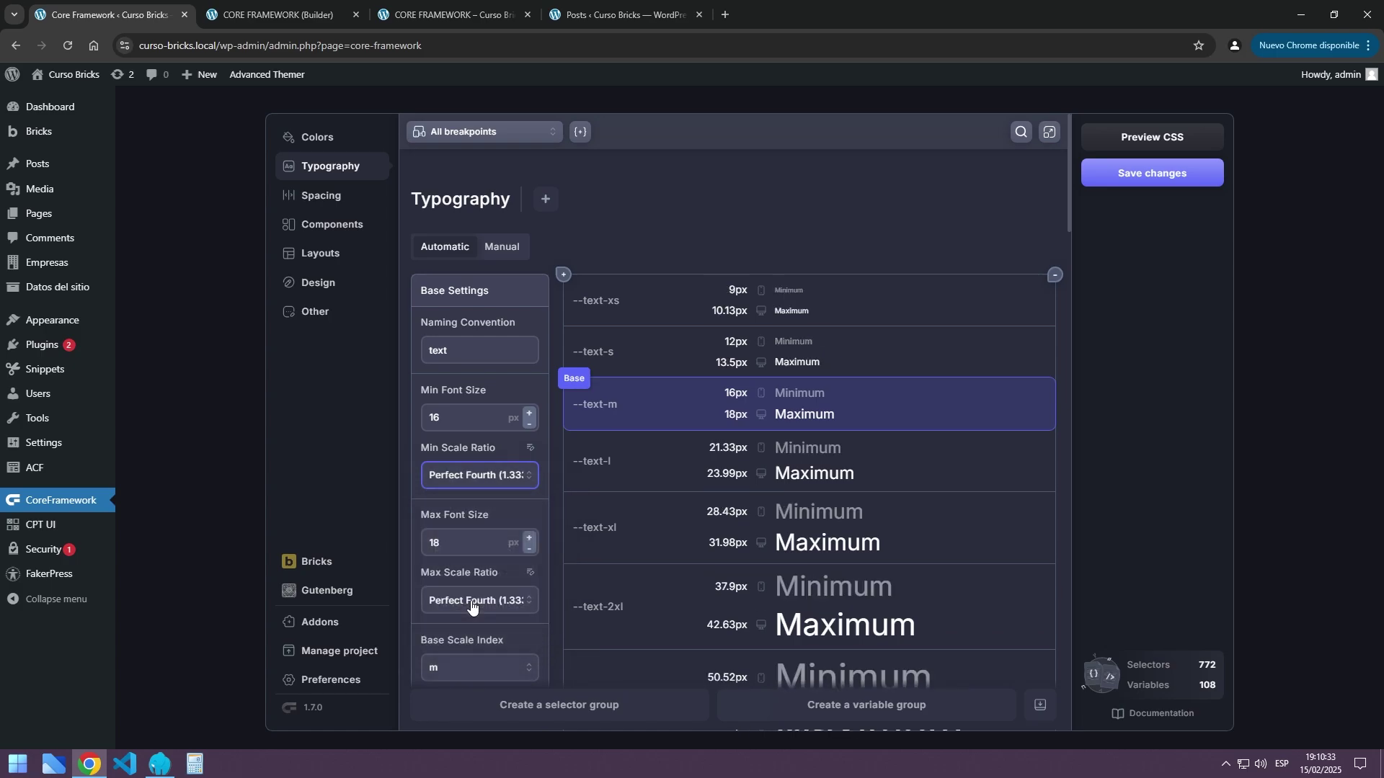
Set the typography's max scale ratio to Perfect Fifth (1.5) and save the Core Framework changes
left_click(452, 605)
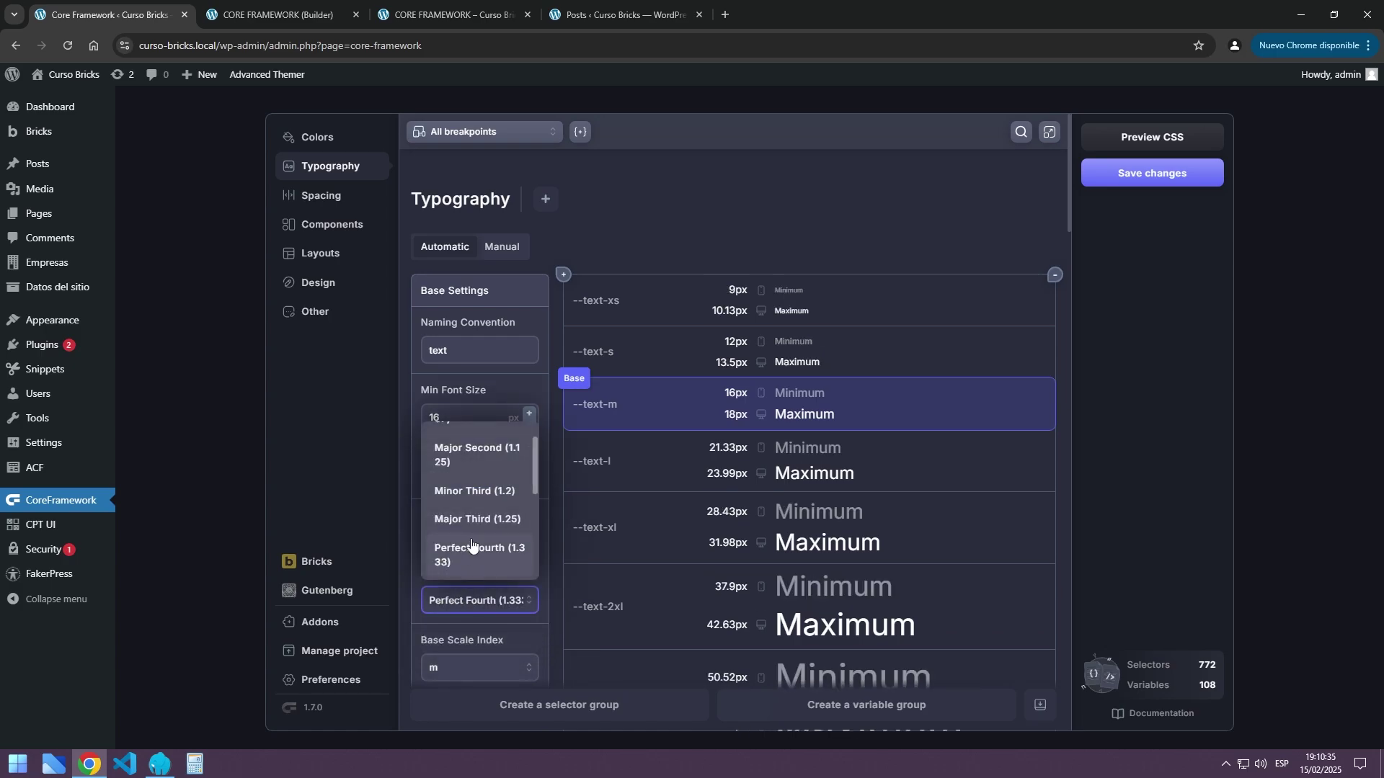
scroll(471, 545, "down", 3)
scroll(471, 545, "up", 1)
left_click(458, 445)
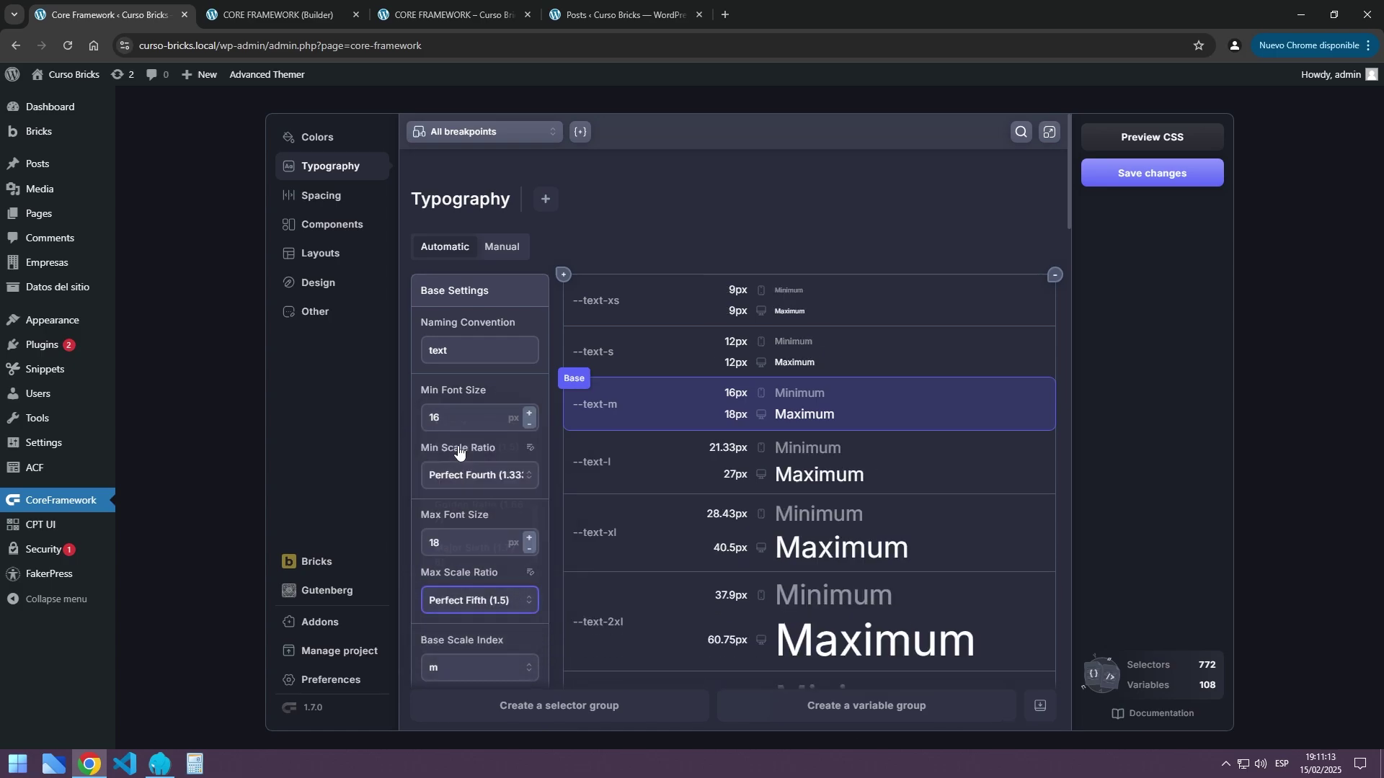
left_click(1139, 180)
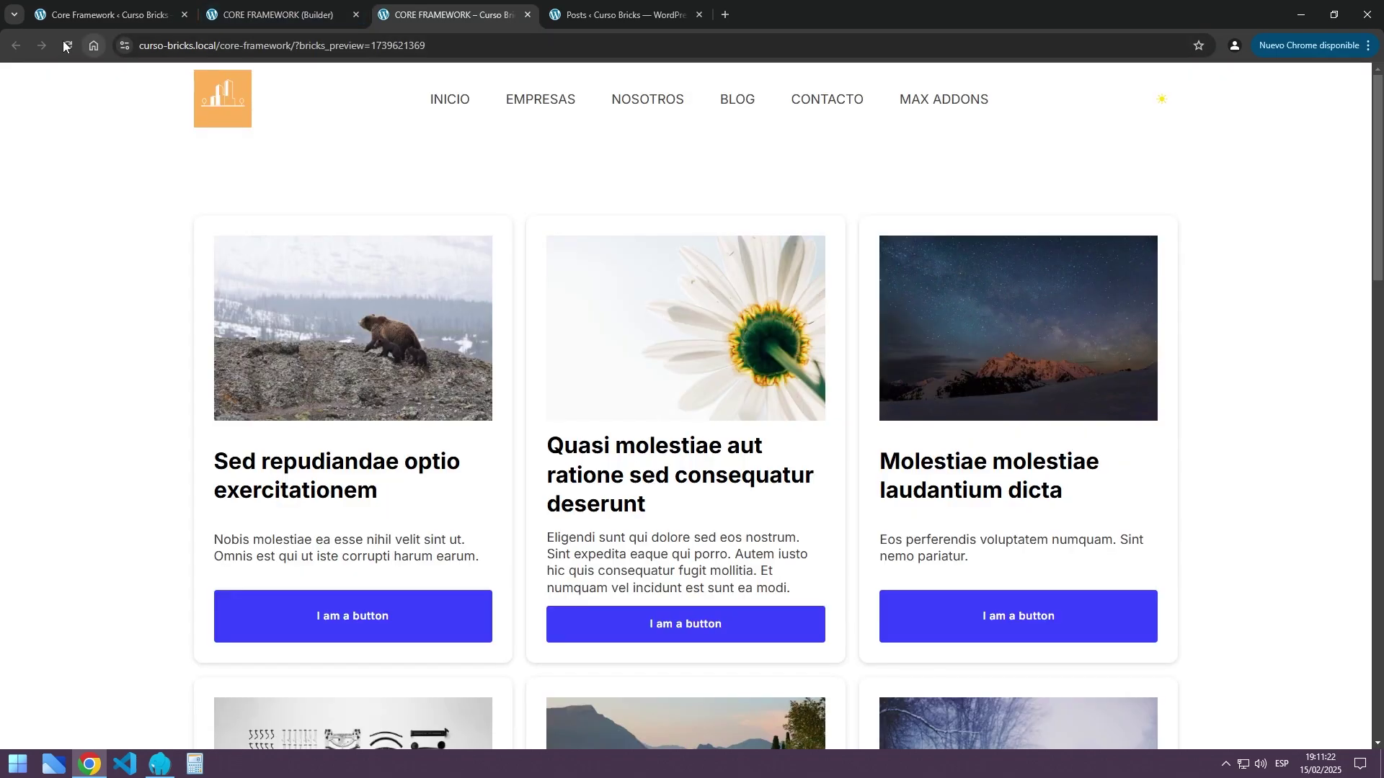
Reload the front-end page, check the post card headings, and return to the builder
left_click(66, 45)
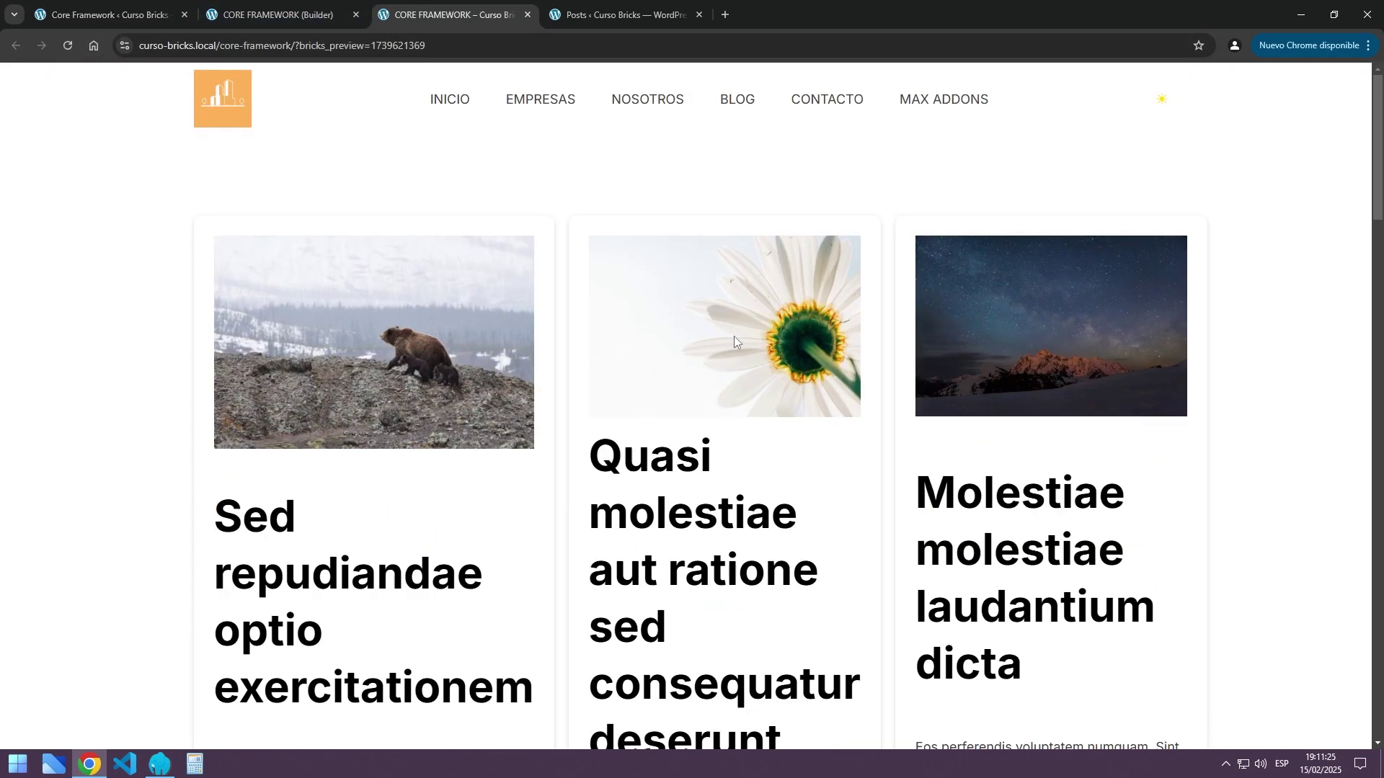
scroll(706, 339, "down", 5)
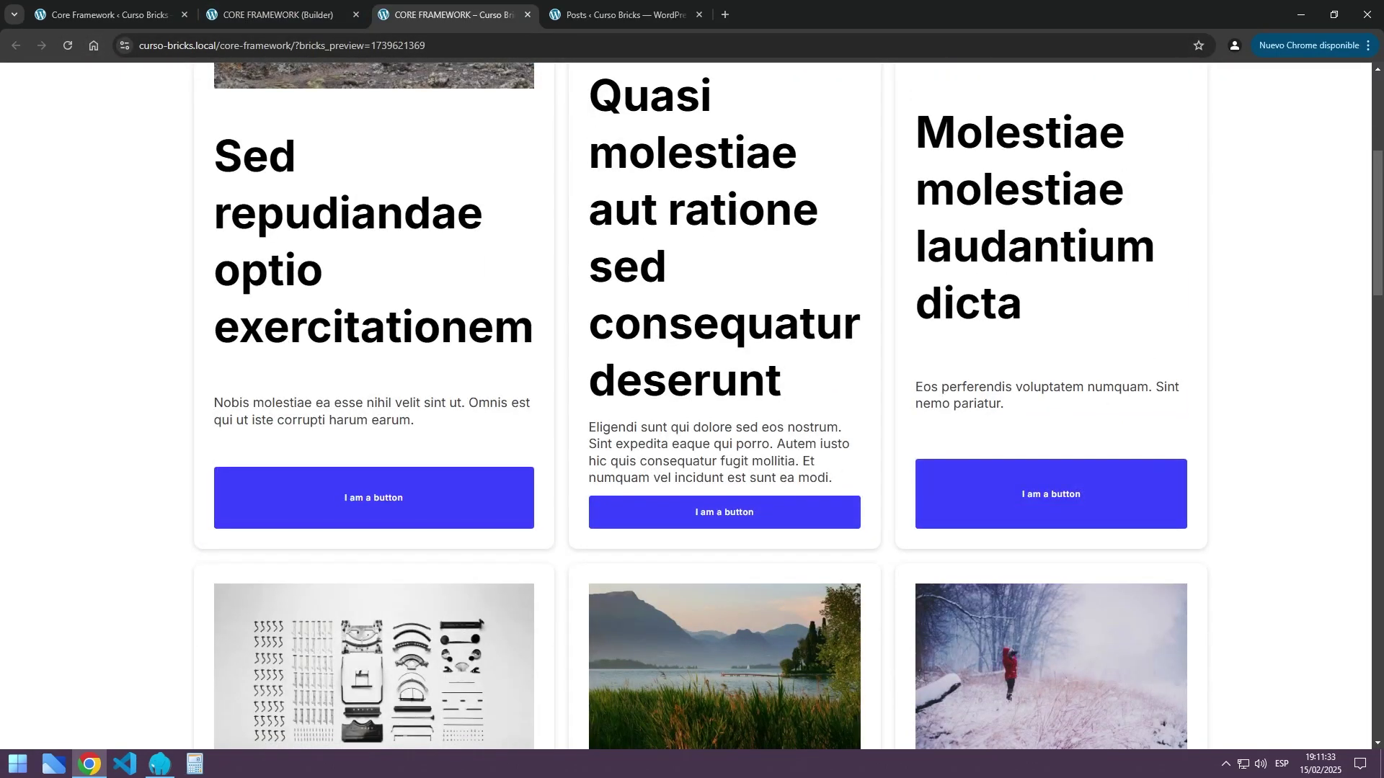
left_click(281, 14)
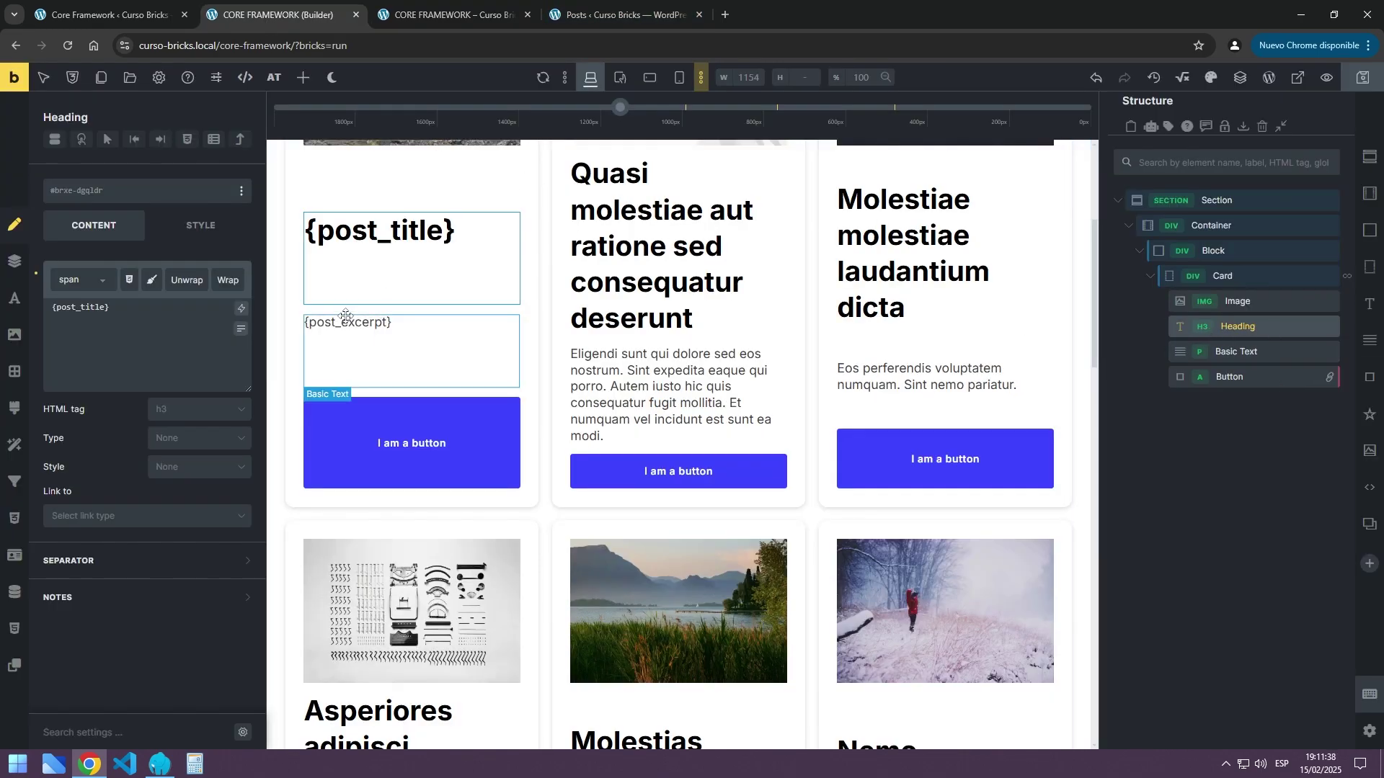
Set the post title Heading's font size to var(--cf-text-xl), check the cards on the front-end page, and return to the builder
left_click(14, 261)
left_click(113, 274)
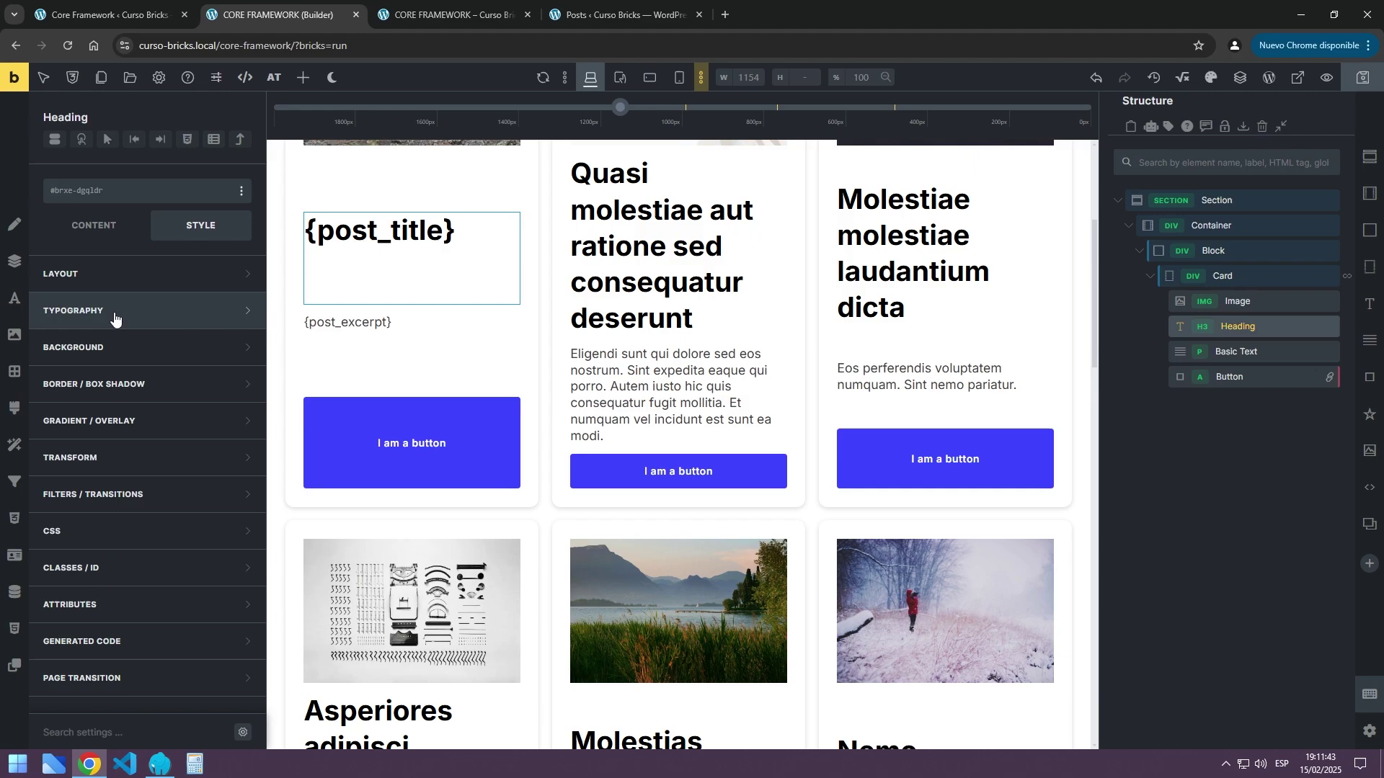
left_click(114, 313)
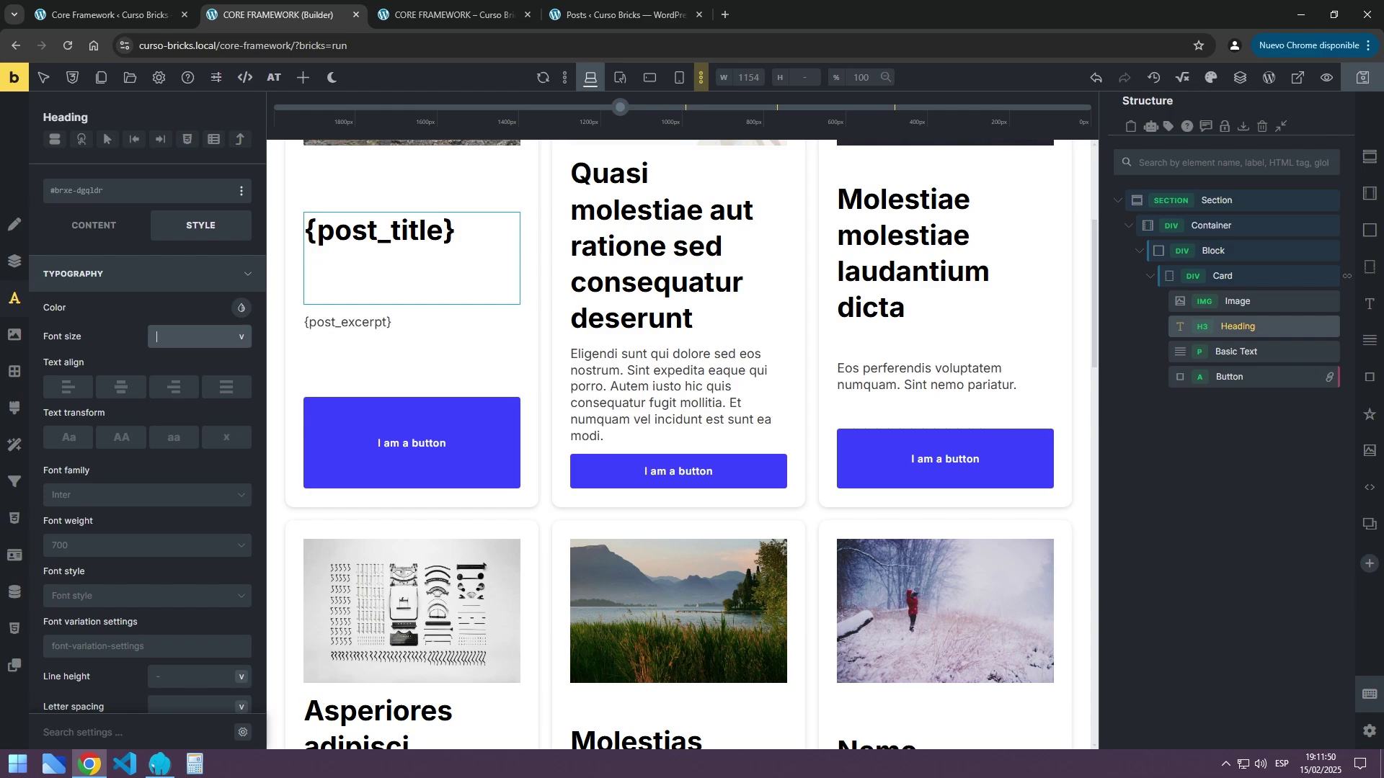
left_click(157, 336)
left_click(287, 353)
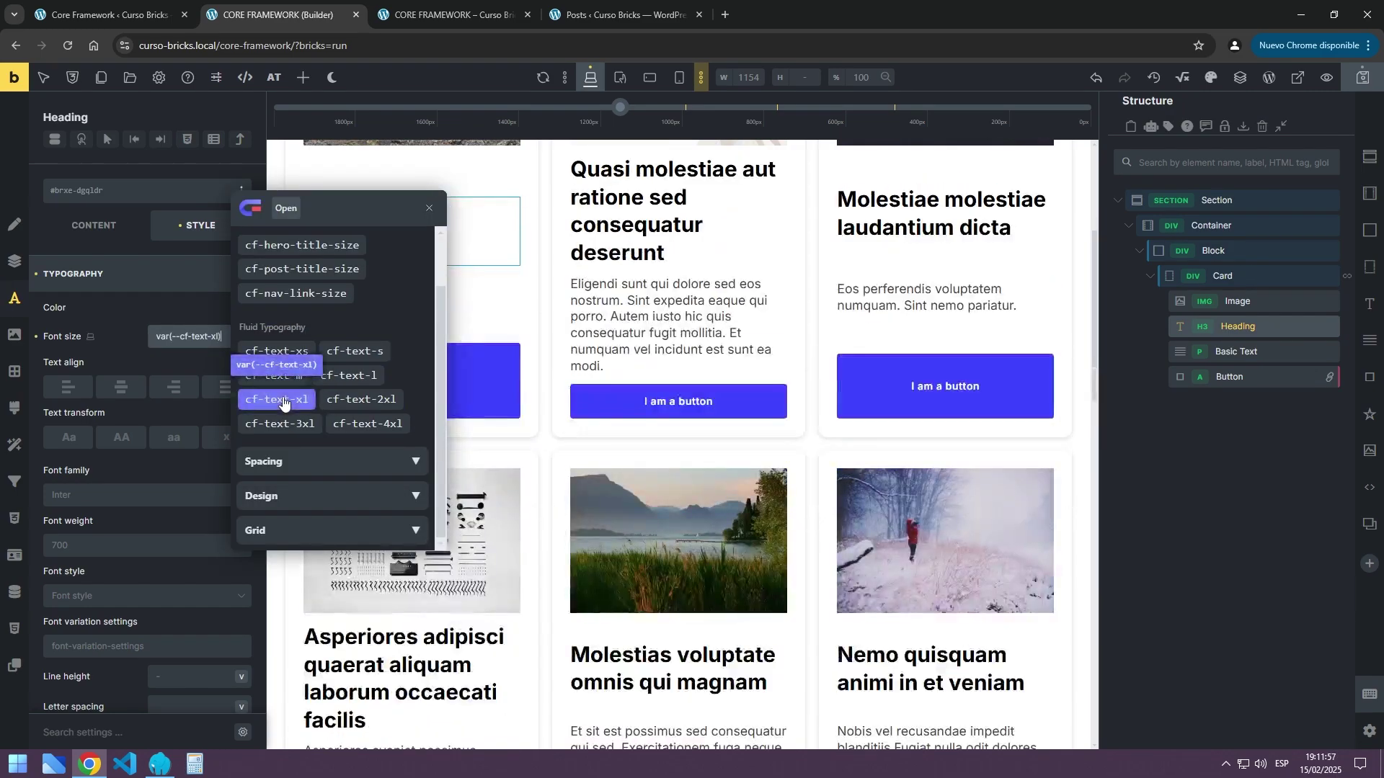
left_click(276, 399)
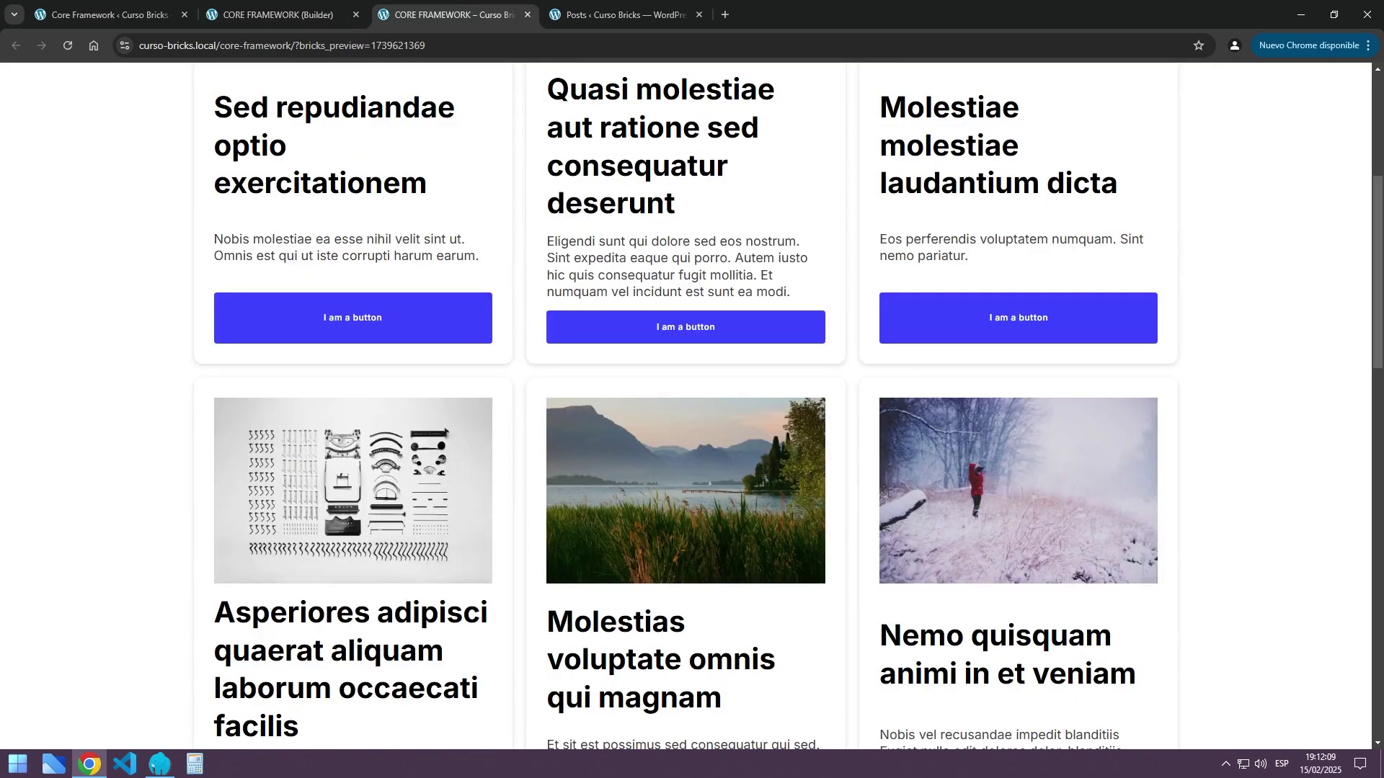
scroll(638, 290, "up", 3)
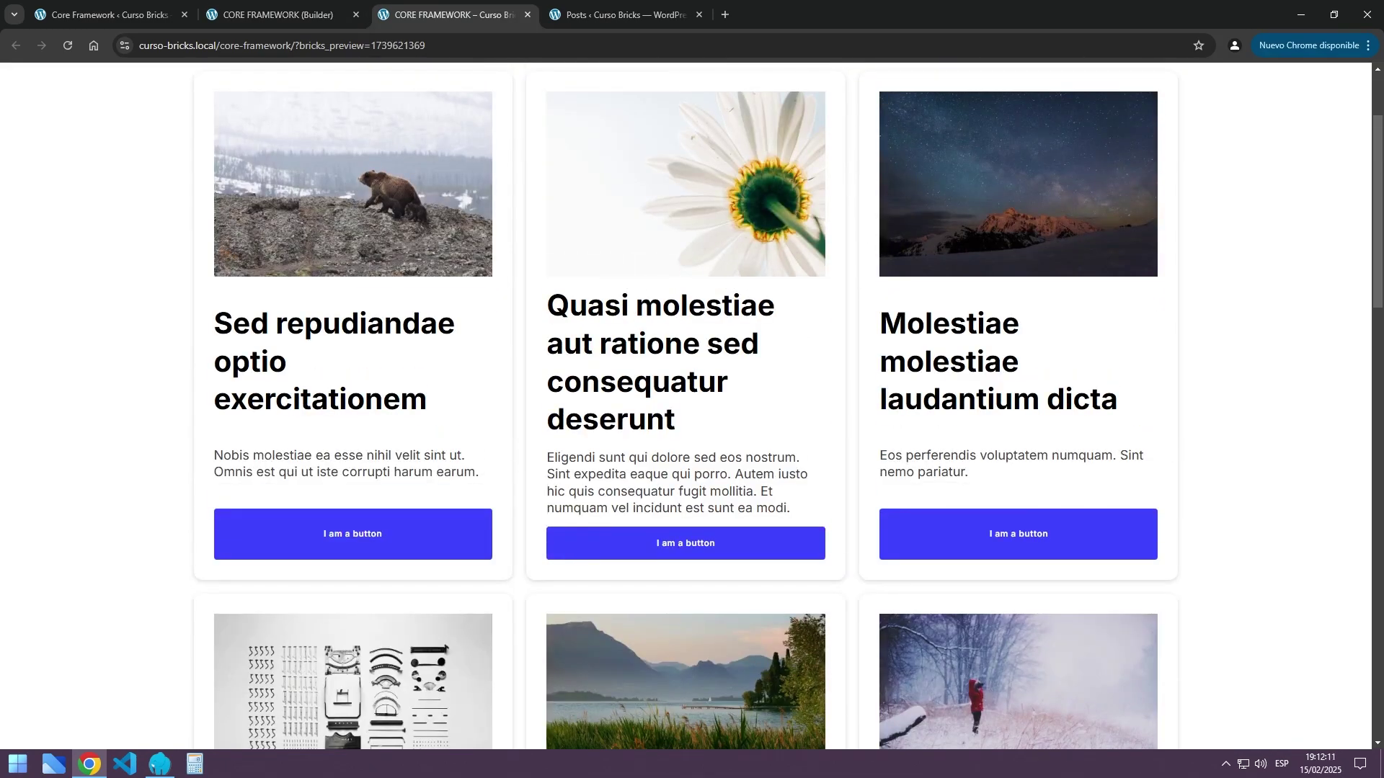
left_click(287, 15)
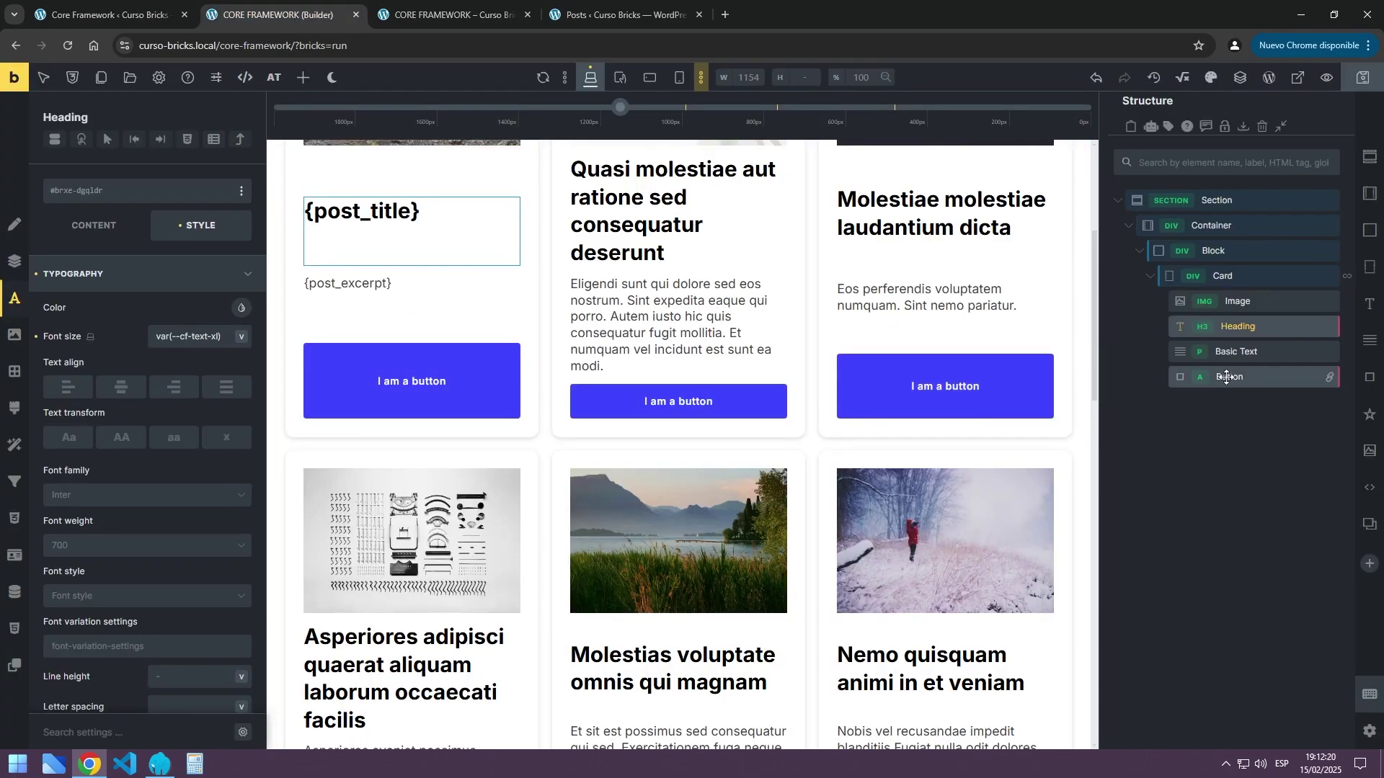
Set the top-left border radius of the post card Button to the Core Framework variable cf-radius-xl
left_click(1227, 377)
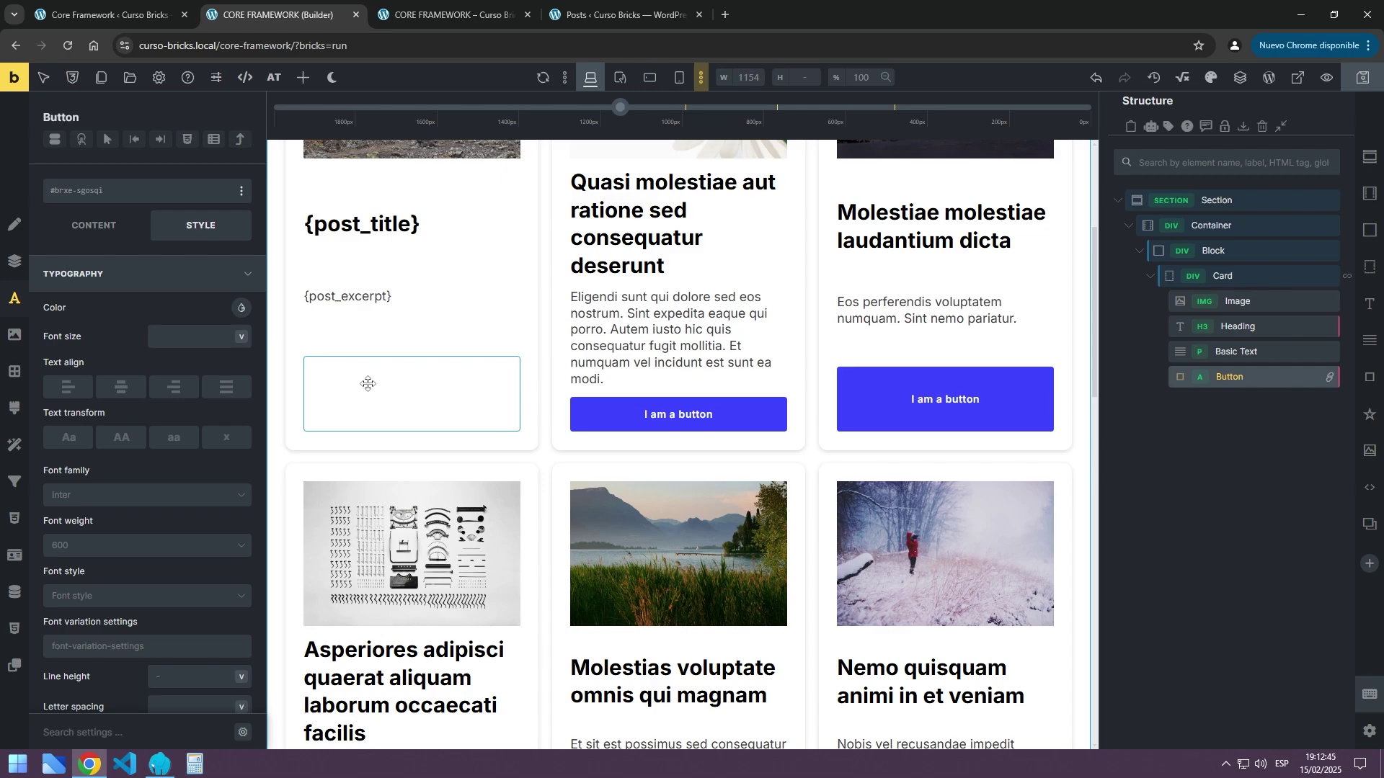
left_click(14, 261)
left_click(14, 371)
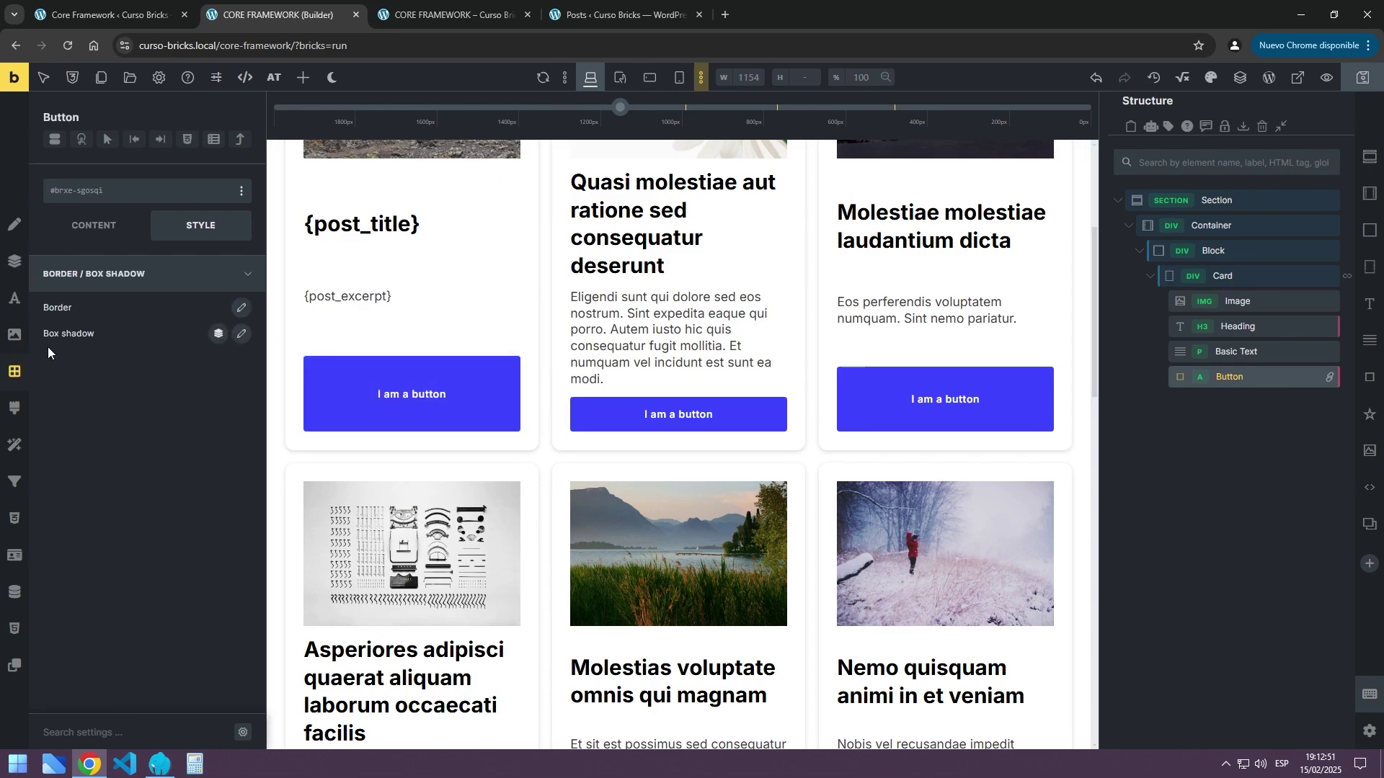
left_click(241, 308)
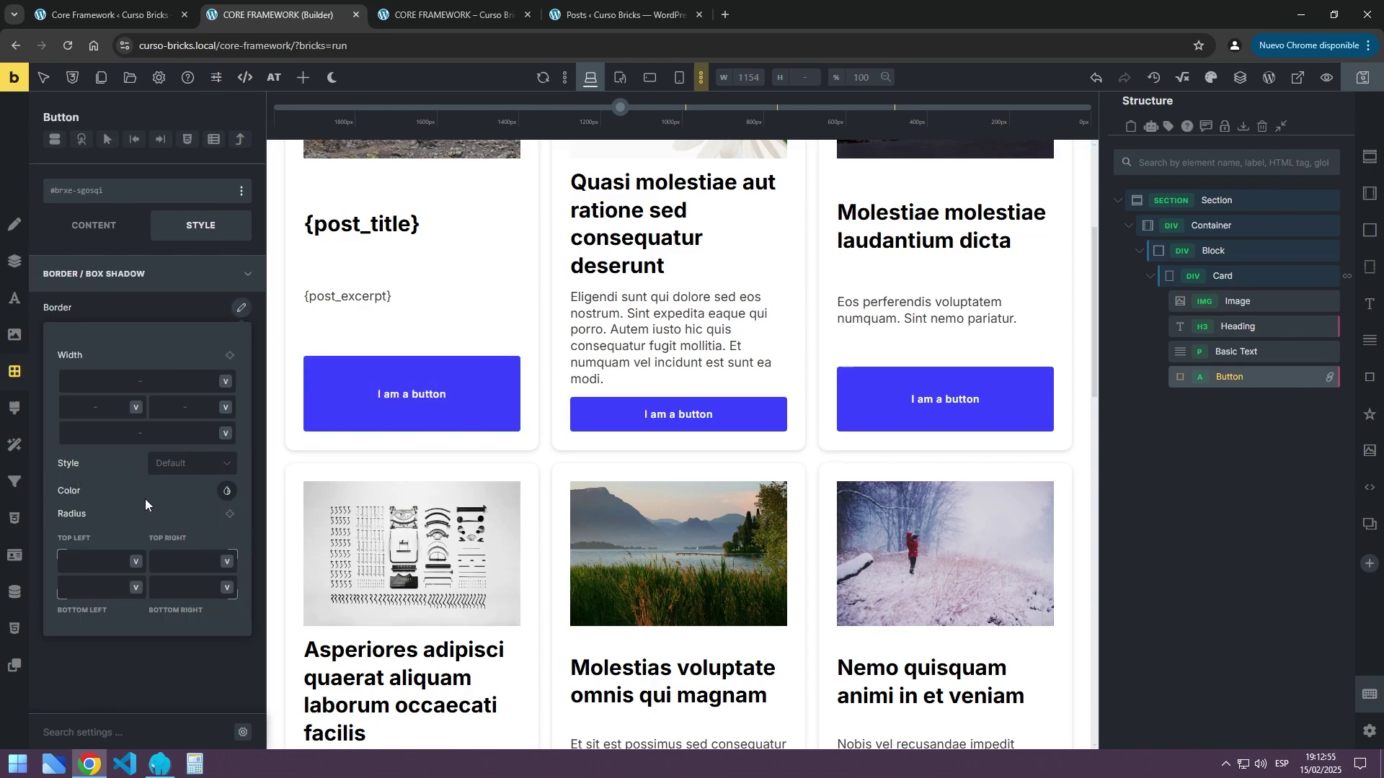
left_click(93, 562)
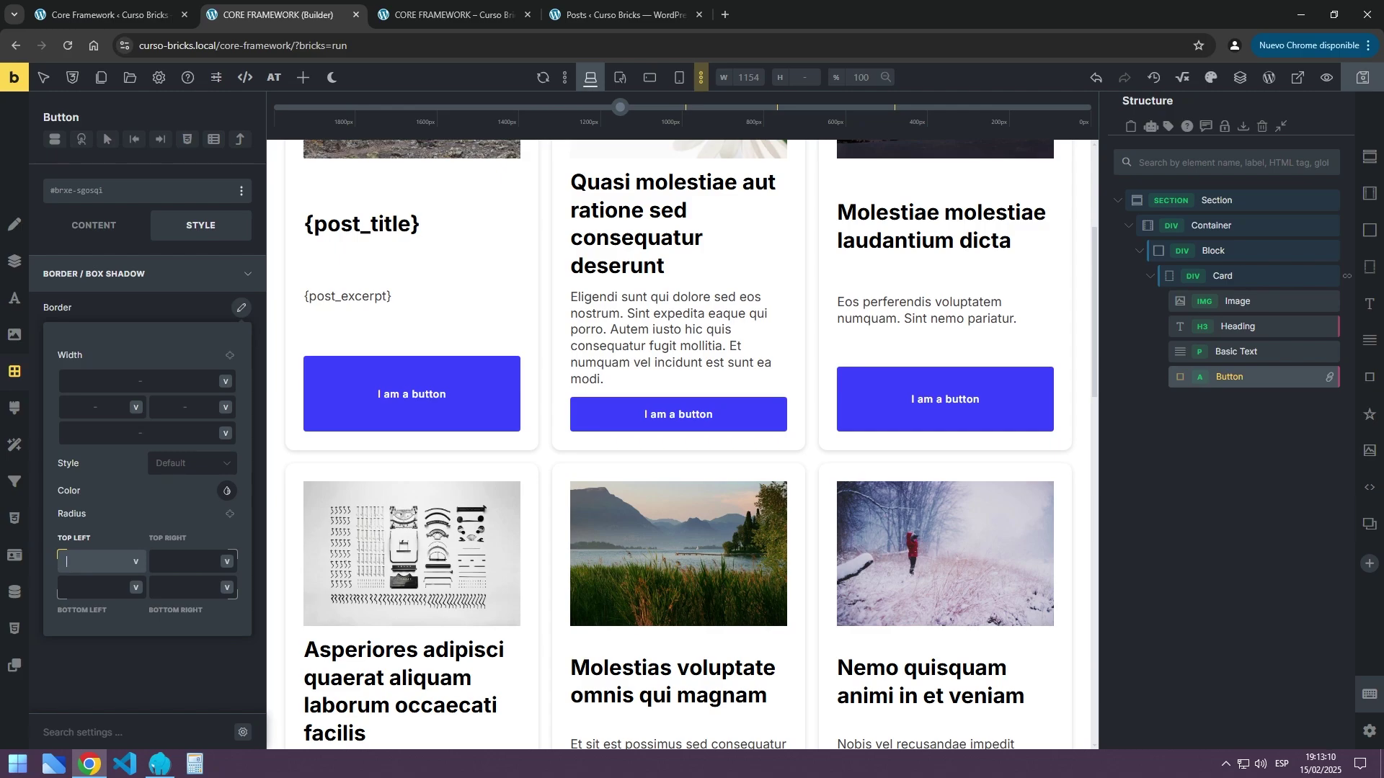
right_click(67, 562)
left_click(283, 314)
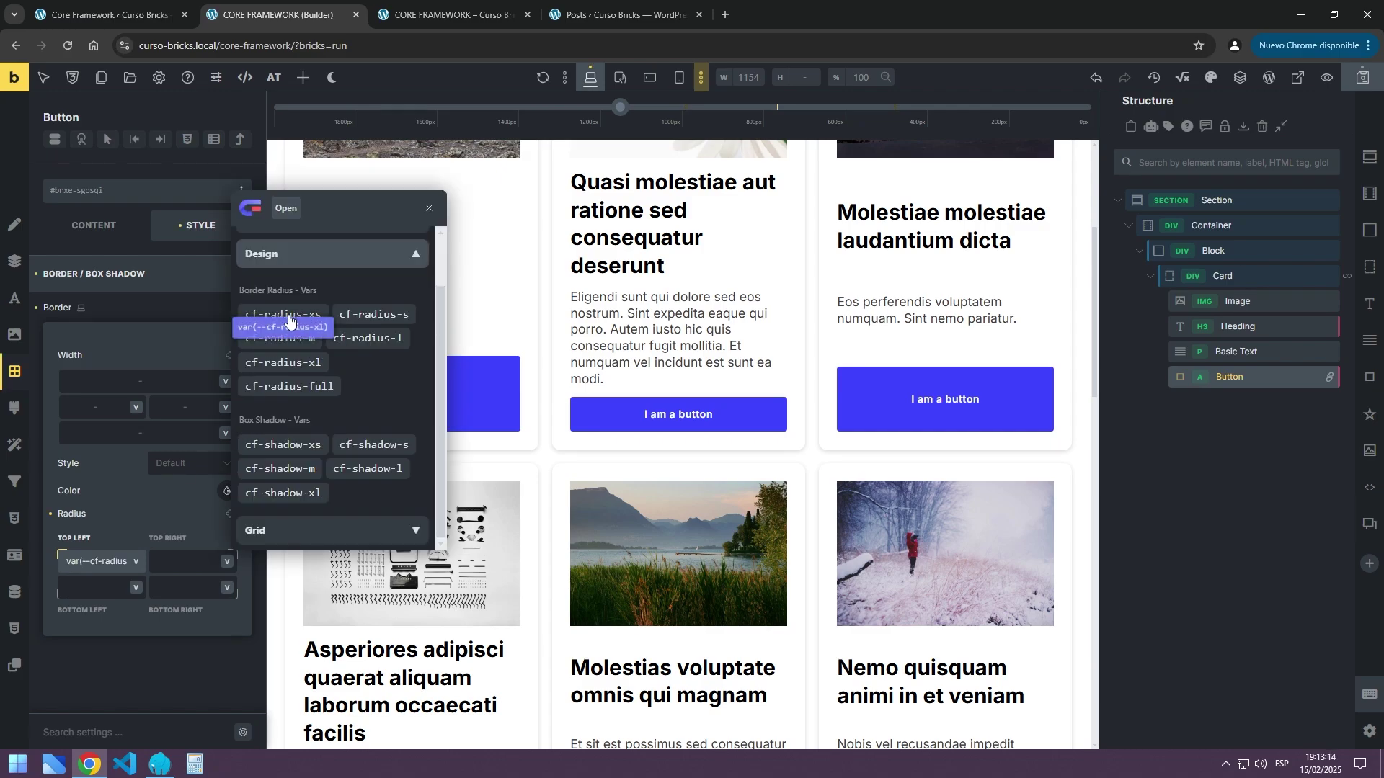
left_click(289, 365)
Set the Button's bottom-right border radius to the Core Framework variable cf-radius-xl
left_click(113, 602)
left_click(189, 588)
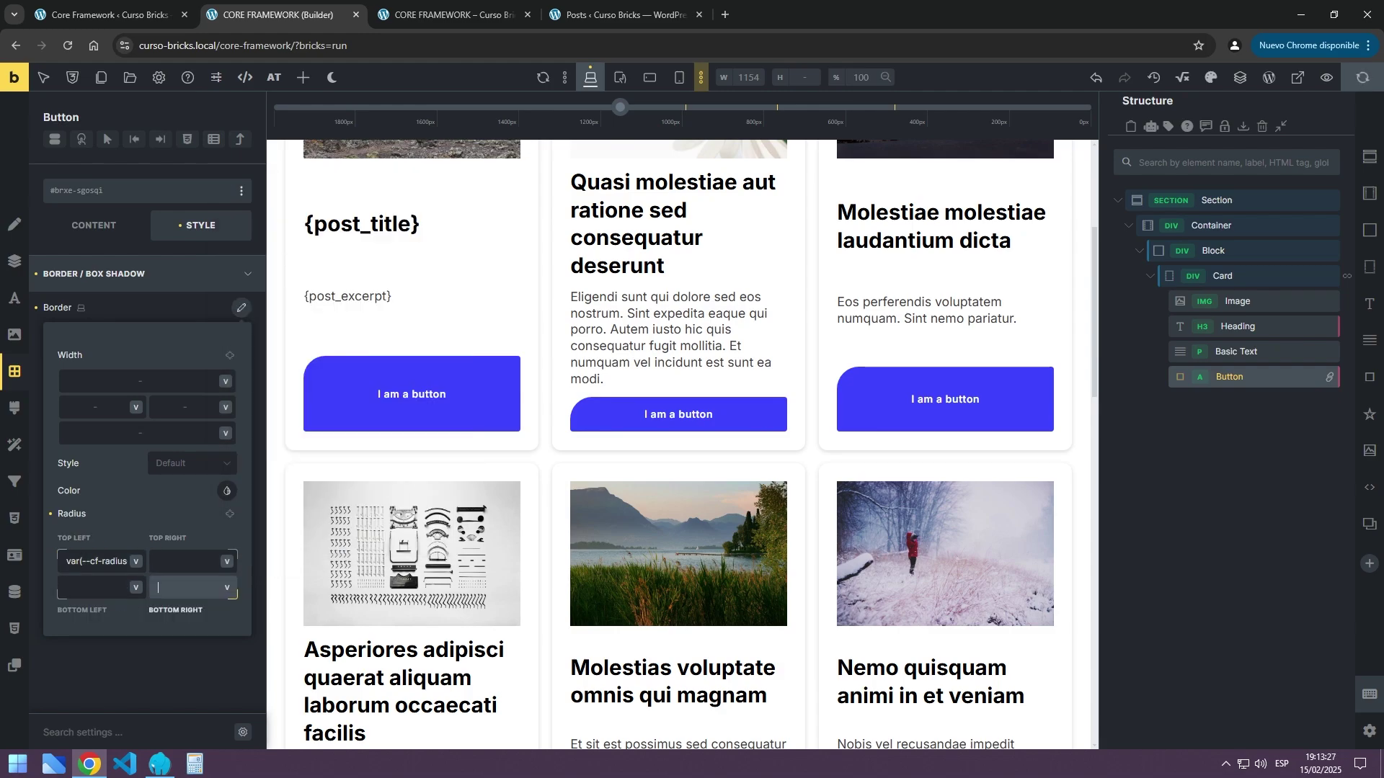
right_click(189, 588)
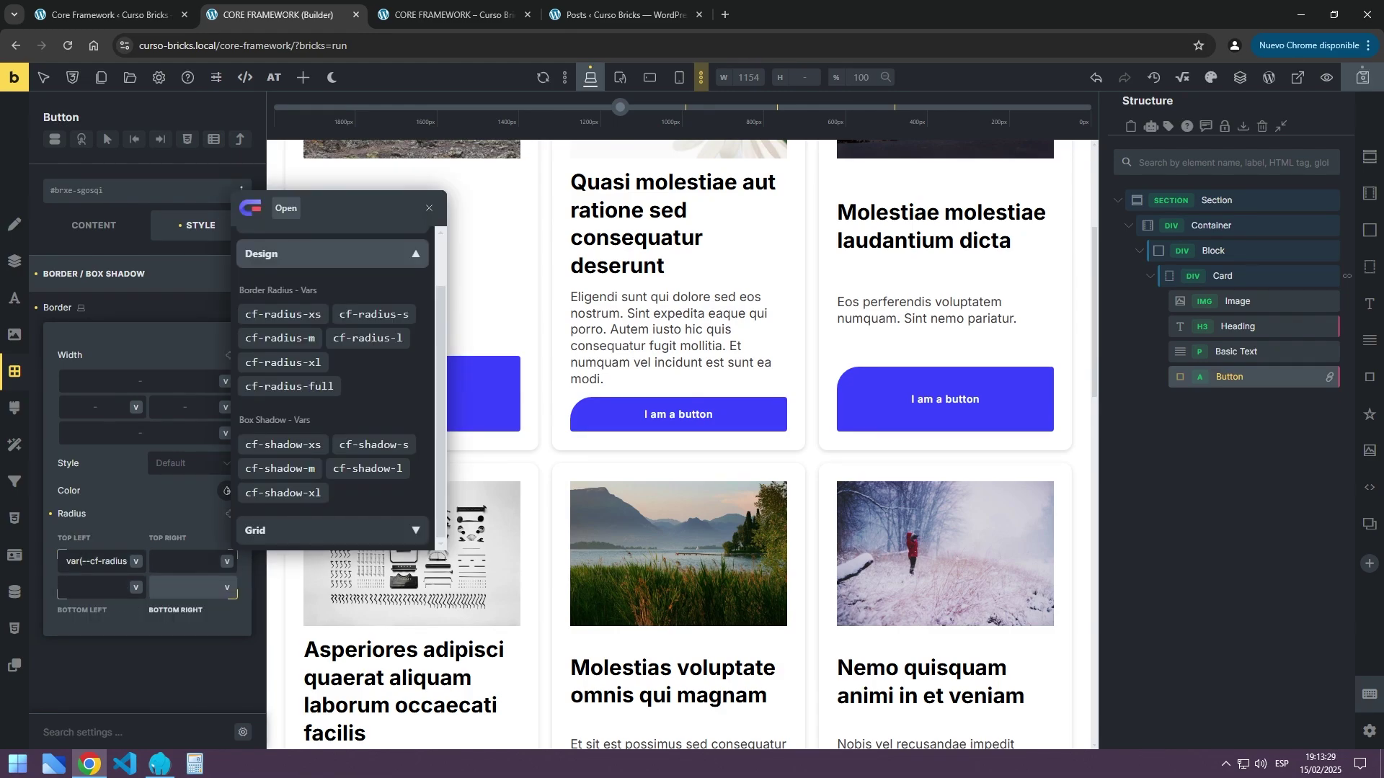
left_click(289, 363)
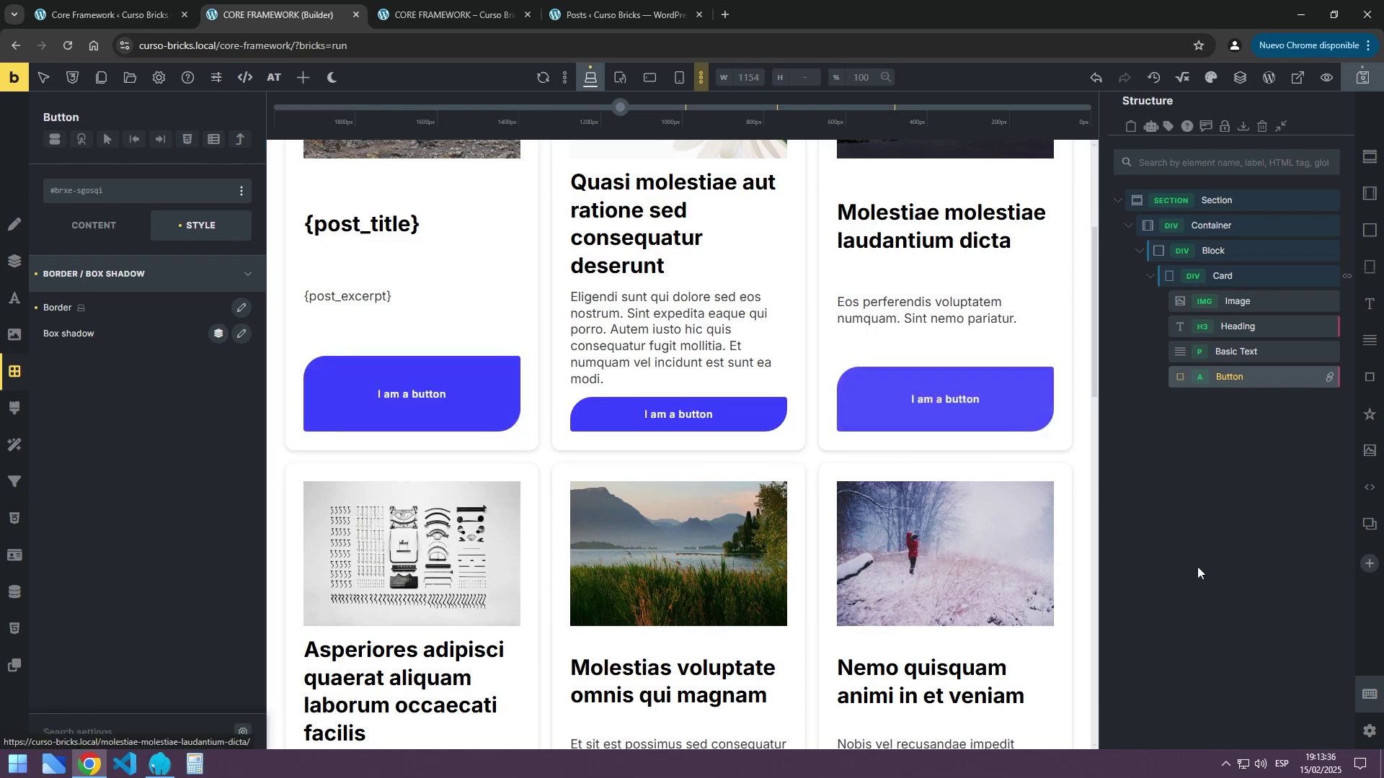
Collapse the post cards section in the structure and add two empty sections above it
left_click(1226, 199)
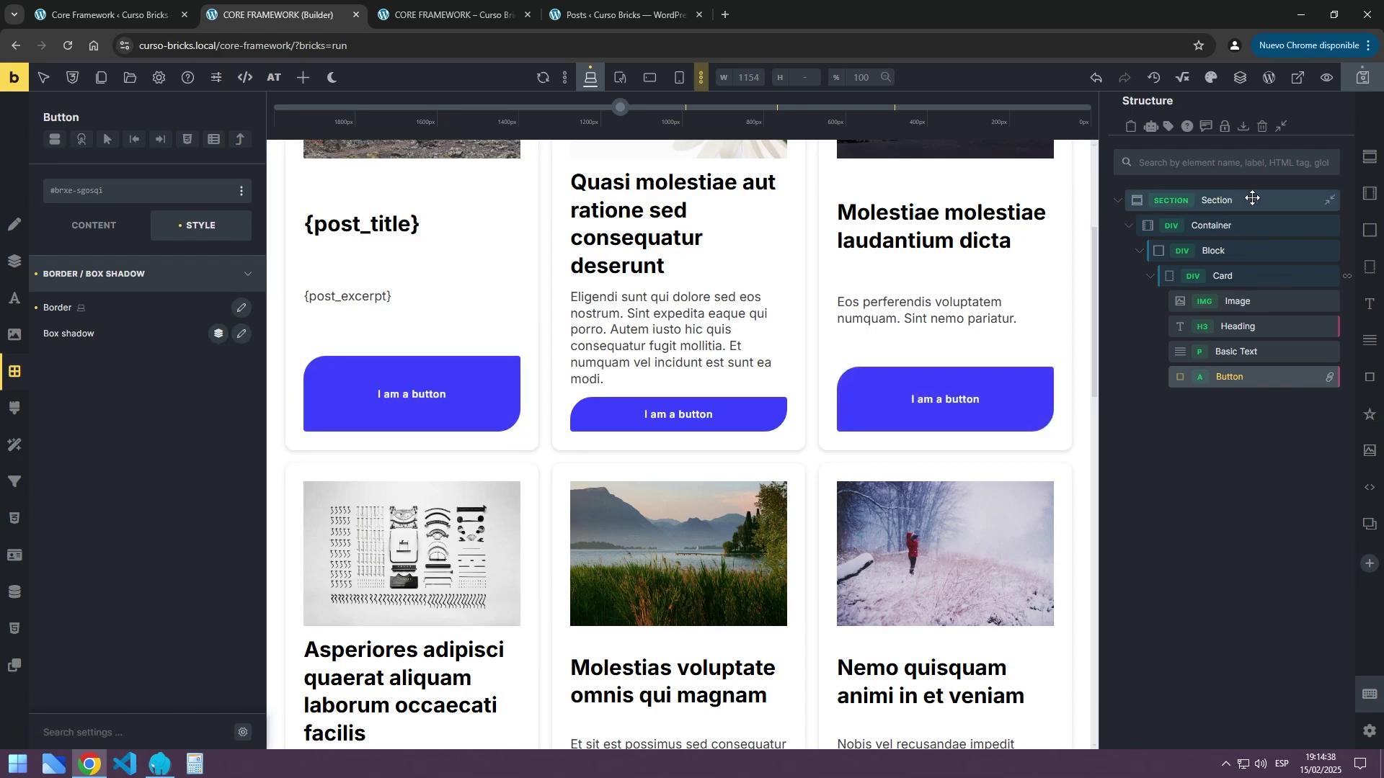
left_click(1328, 202)
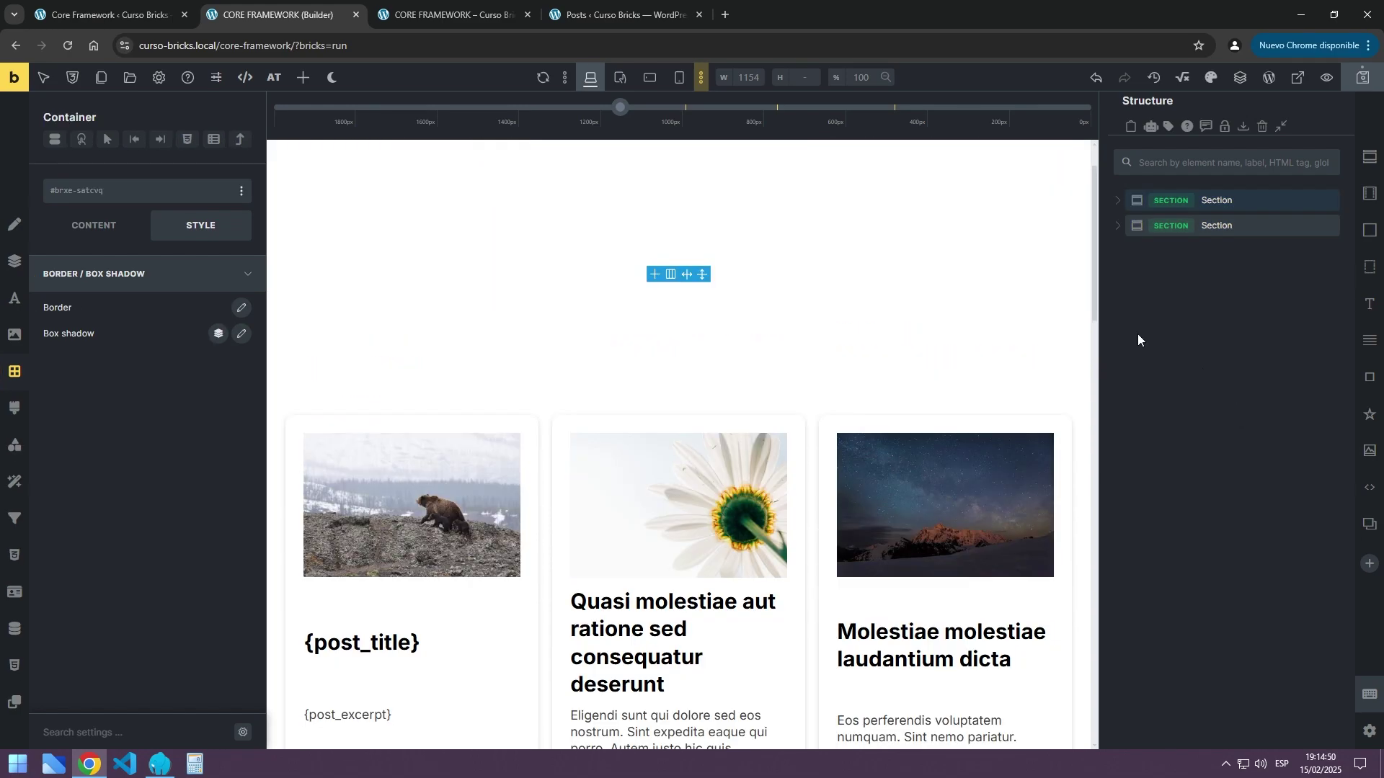
left_click(157, 78)
left_click(45, 155)
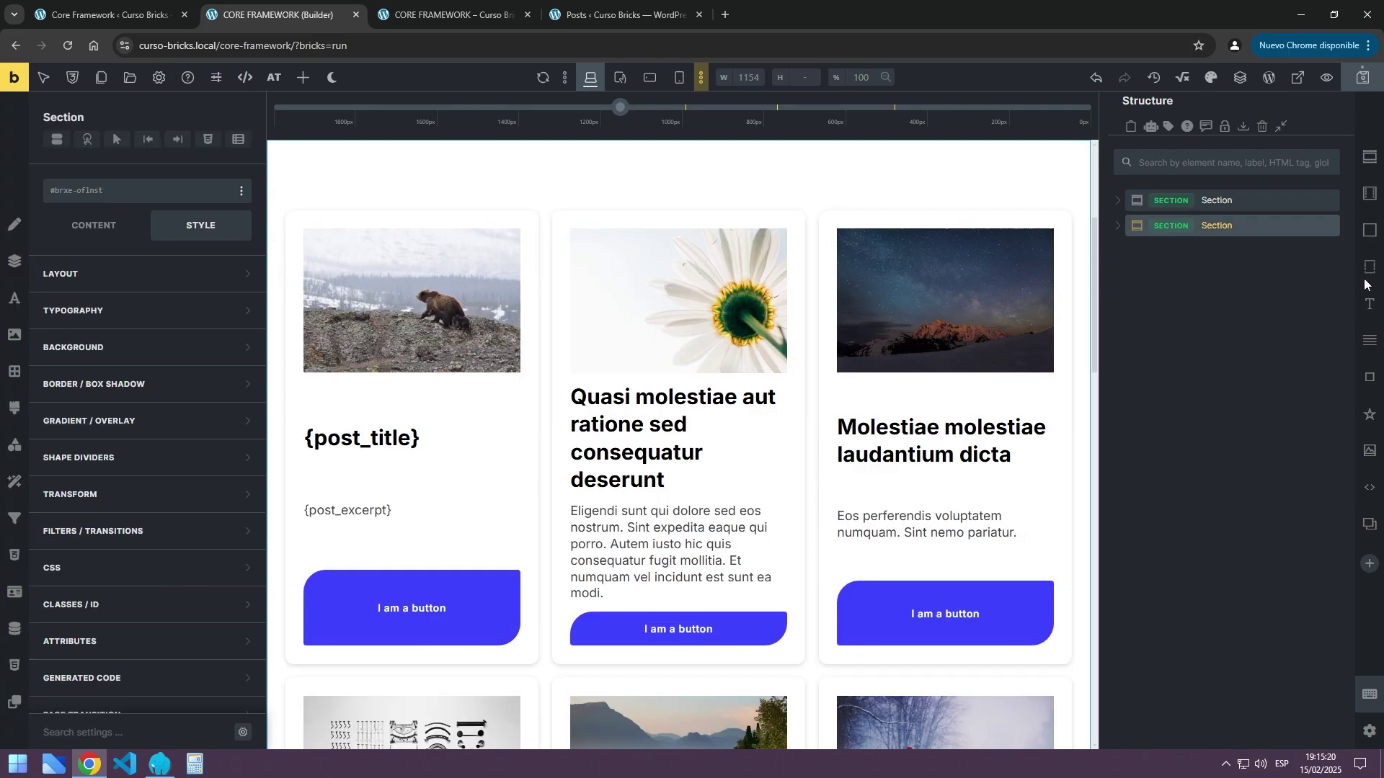
left_click(1369, 156)
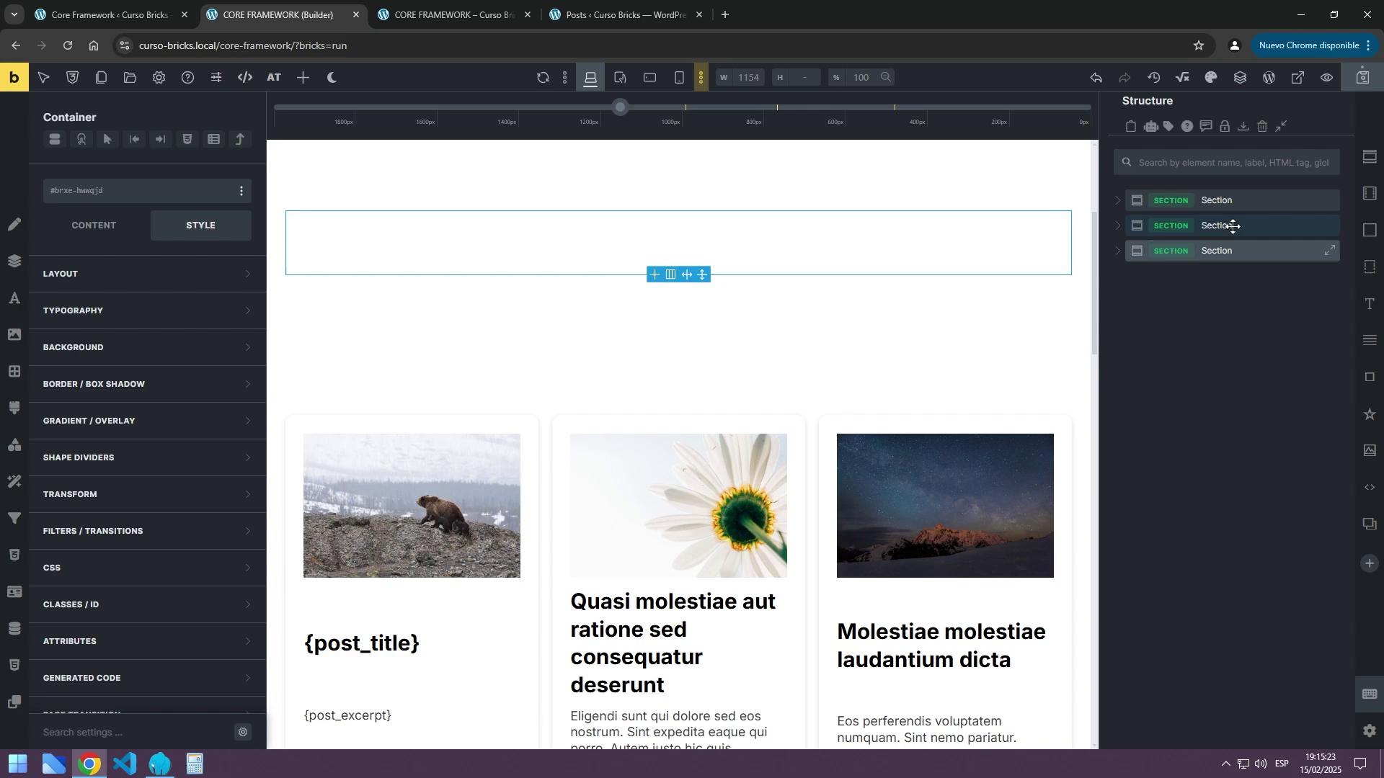
Assign the Core Framework utility class cf-bg-primary to the first section
left_click(1220, 199)
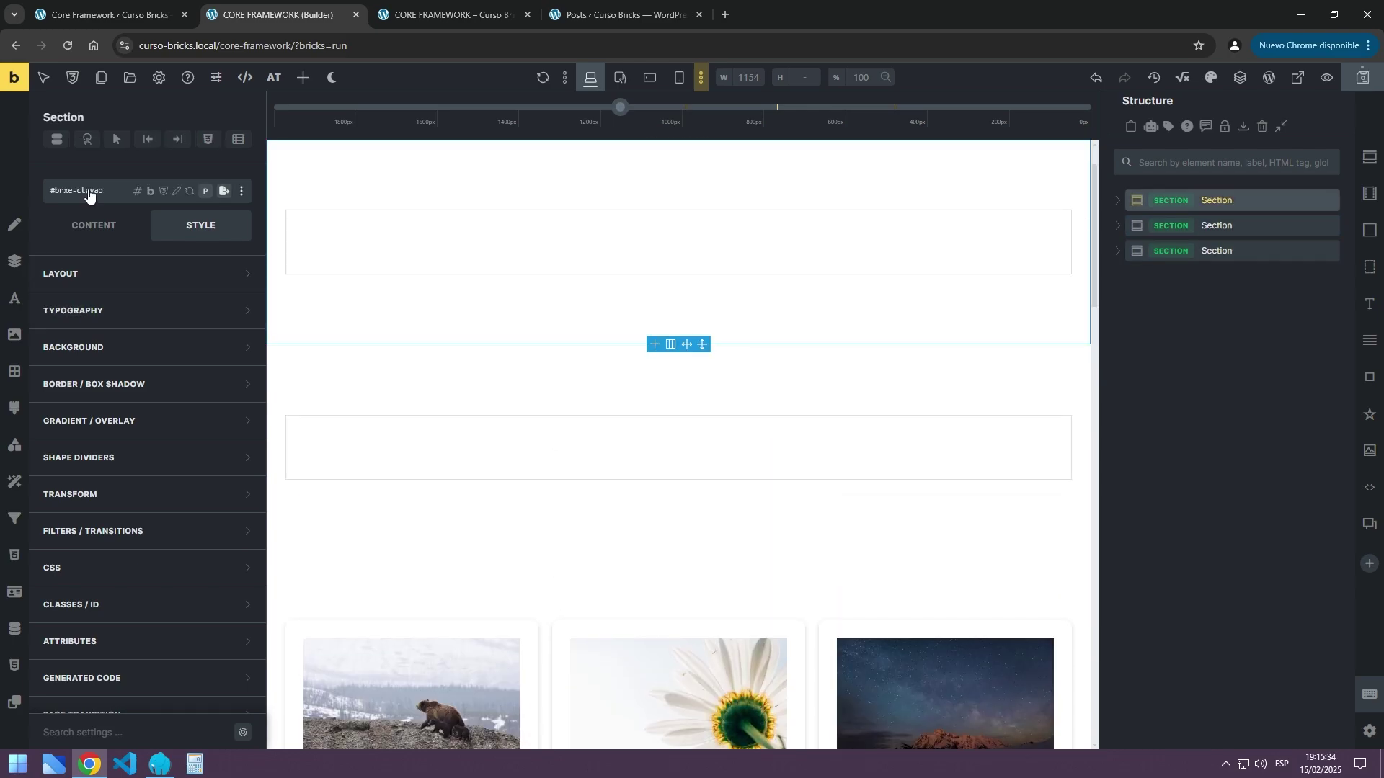
left_click(88, 191)
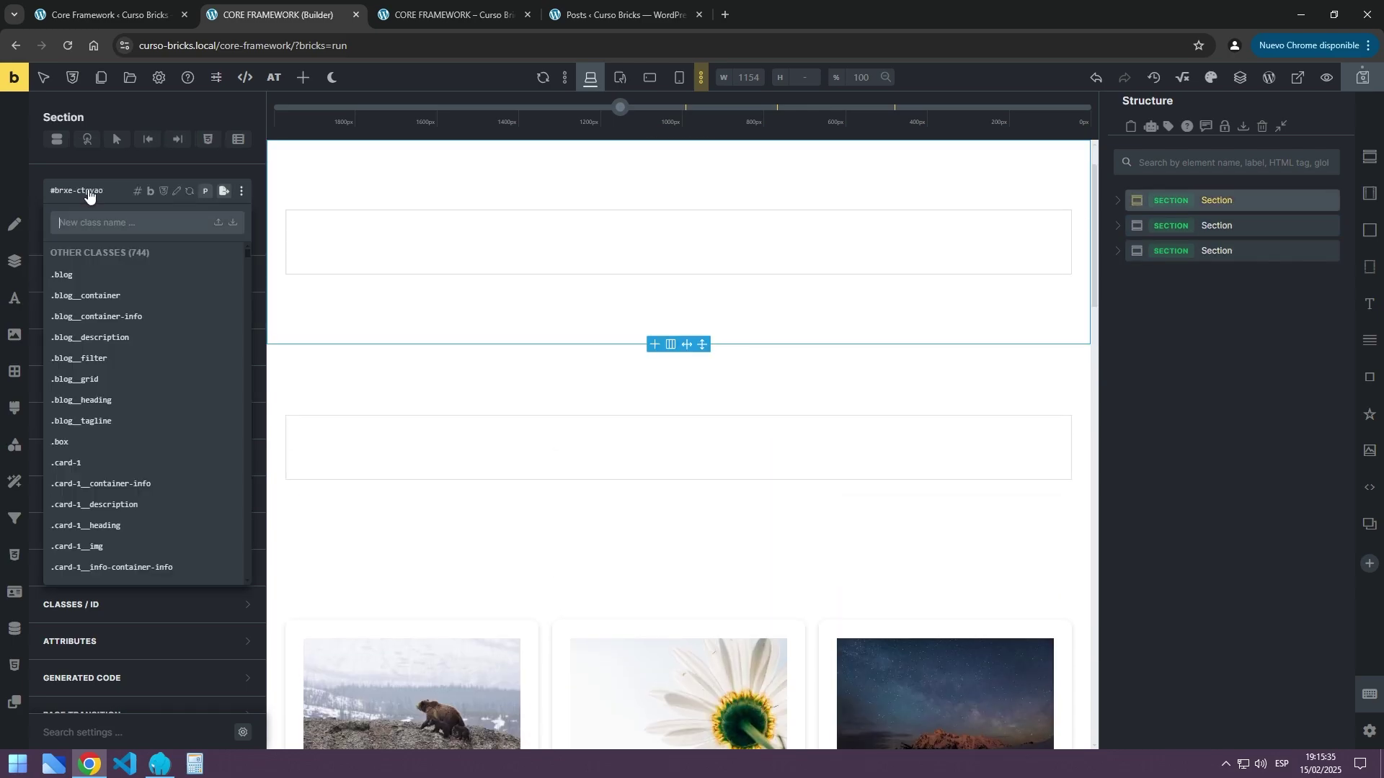
type("primary")
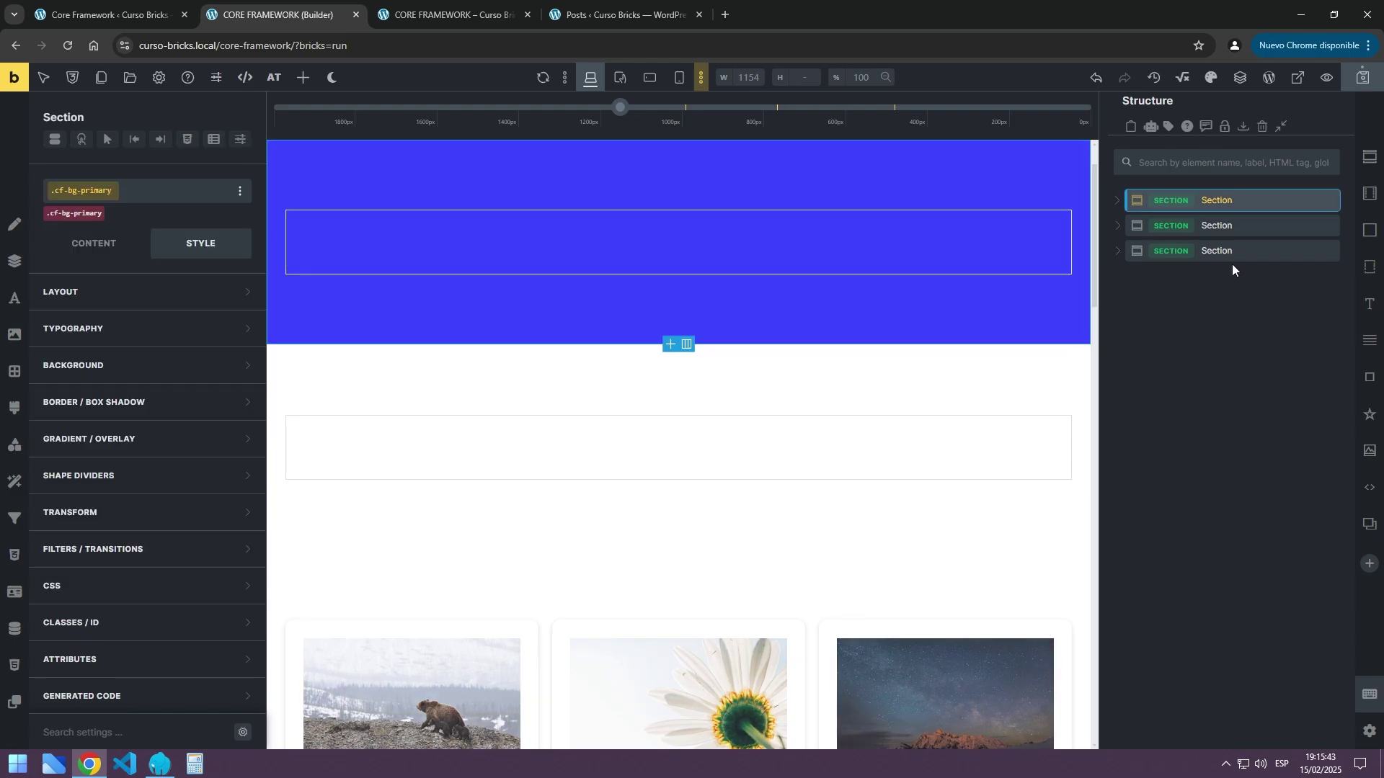
Assign the Core Framework utility class cf-bg-secondary to the section holding the post cards
left_click(1225, 250)
left_click(43, 192)
type("sec")
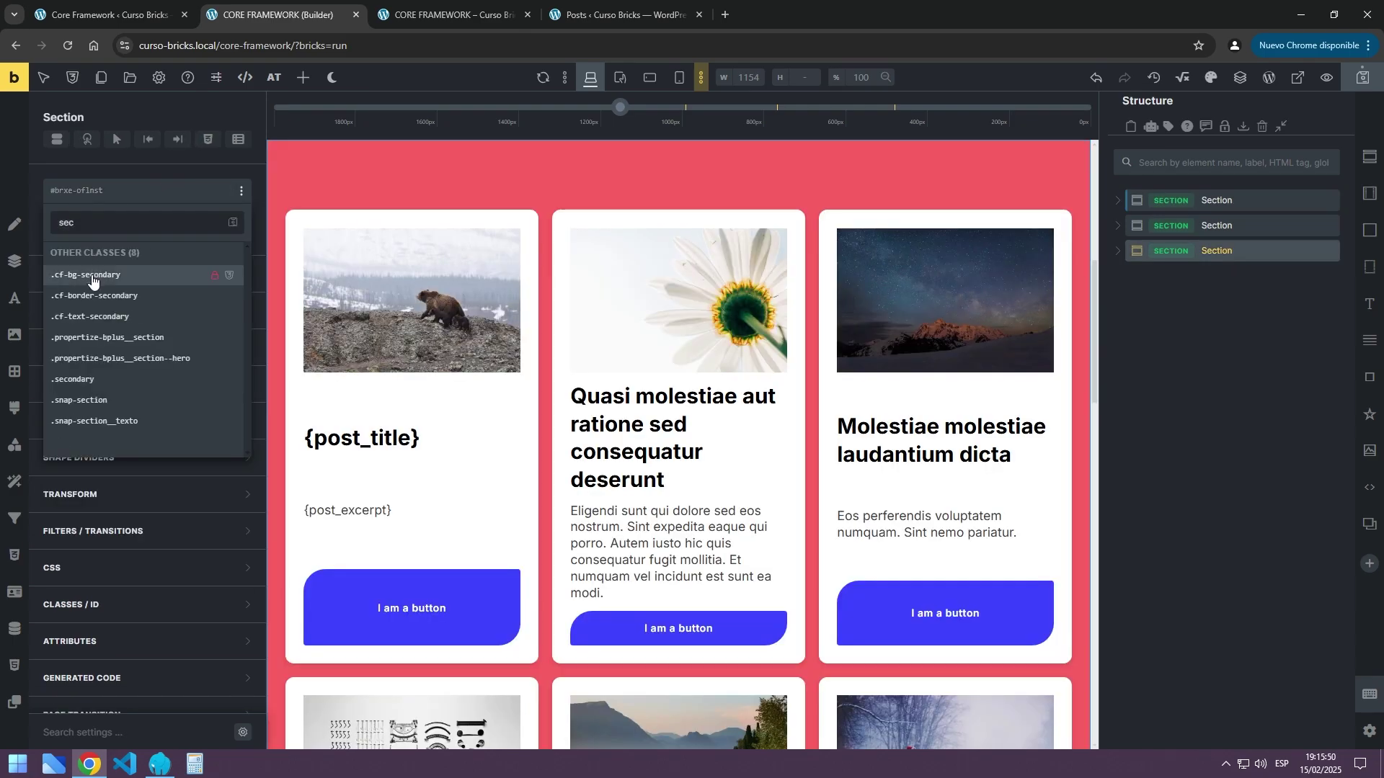
left_click(92, 276)
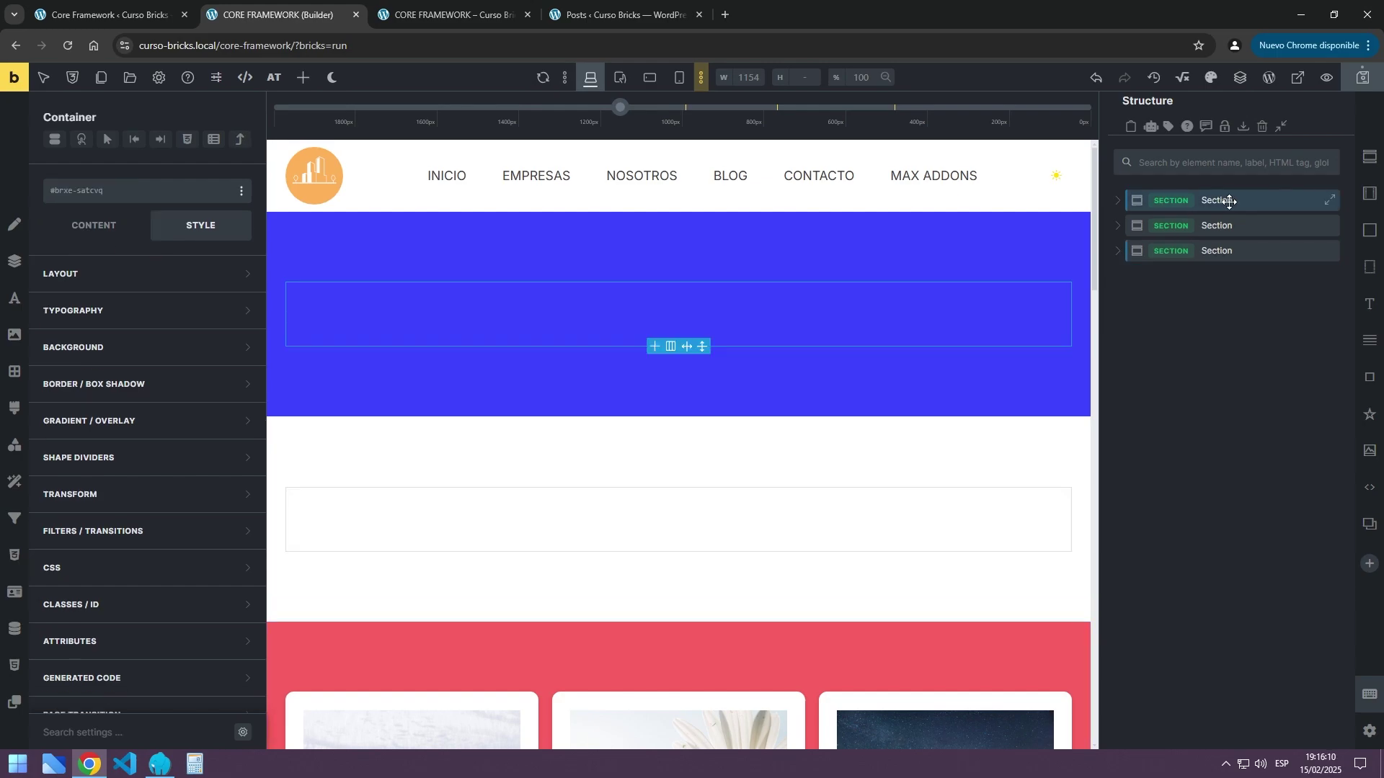
Check the classes on the three sections and add a new empty section below the post cards section
left_click(1229, 200)
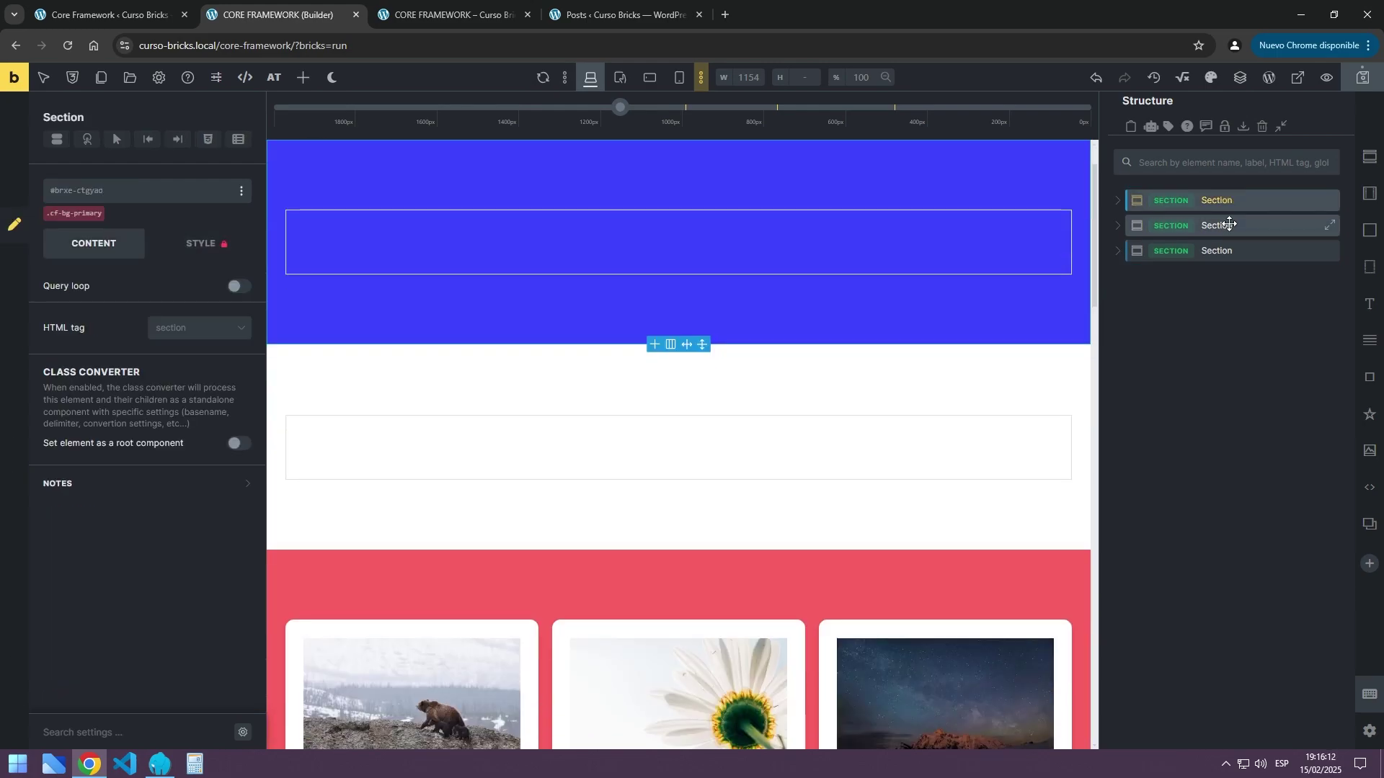
left_click(1223, 225)
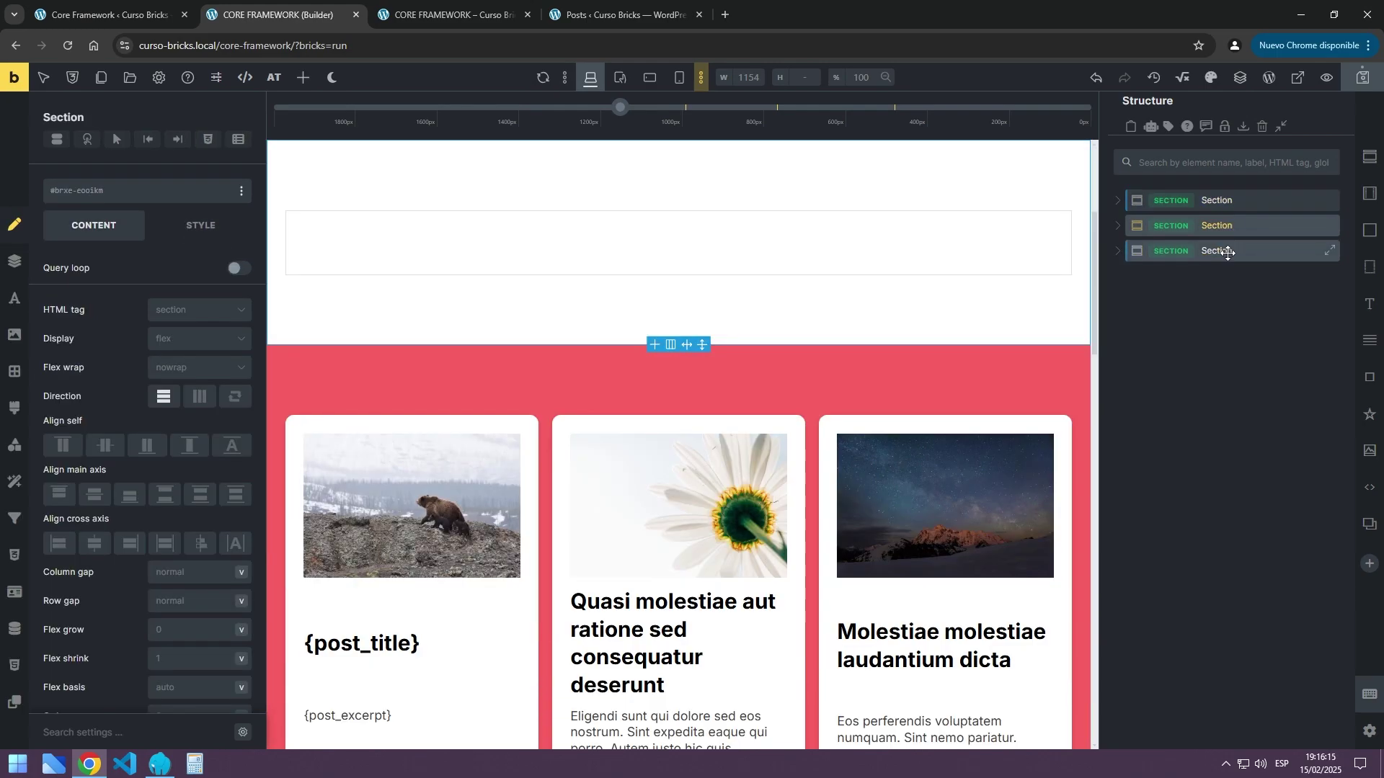
left_click(1228, 253)
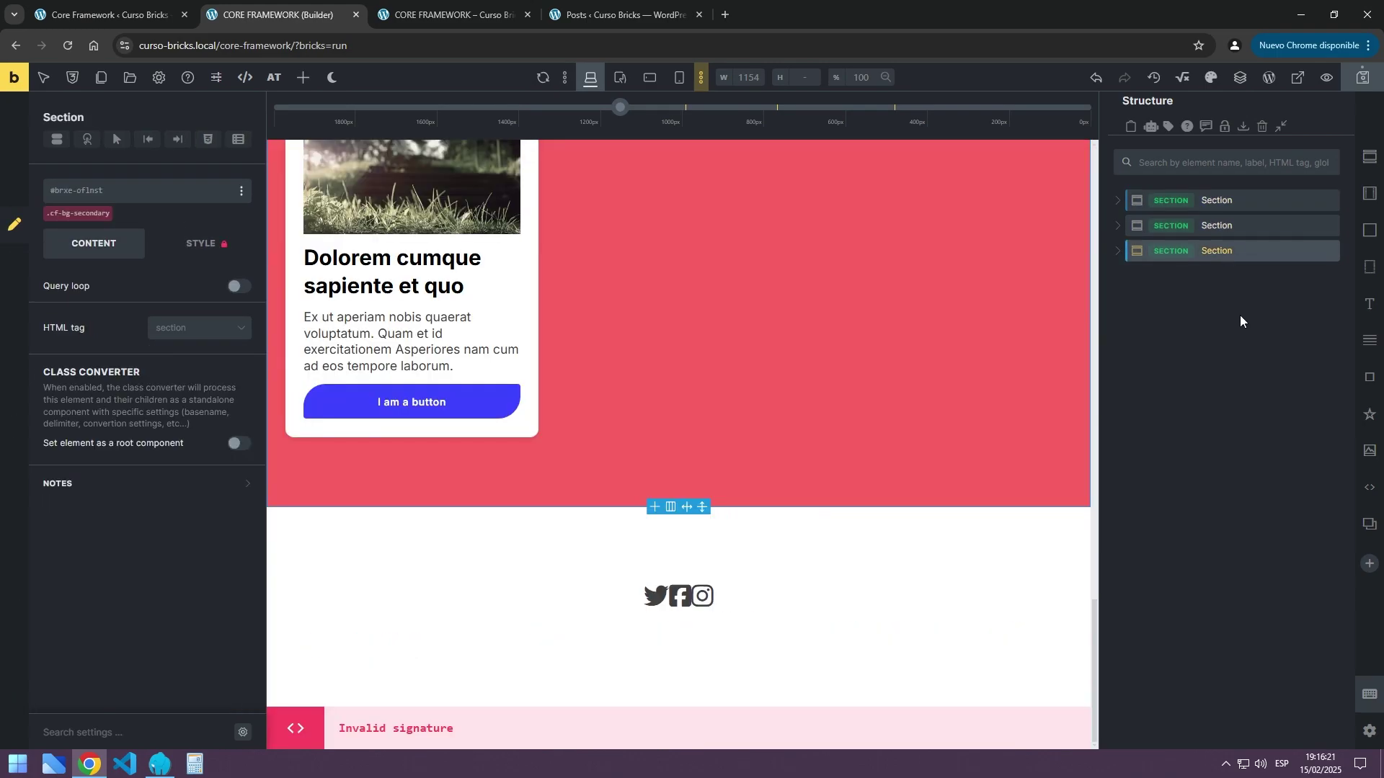
left_click(1240, 314)
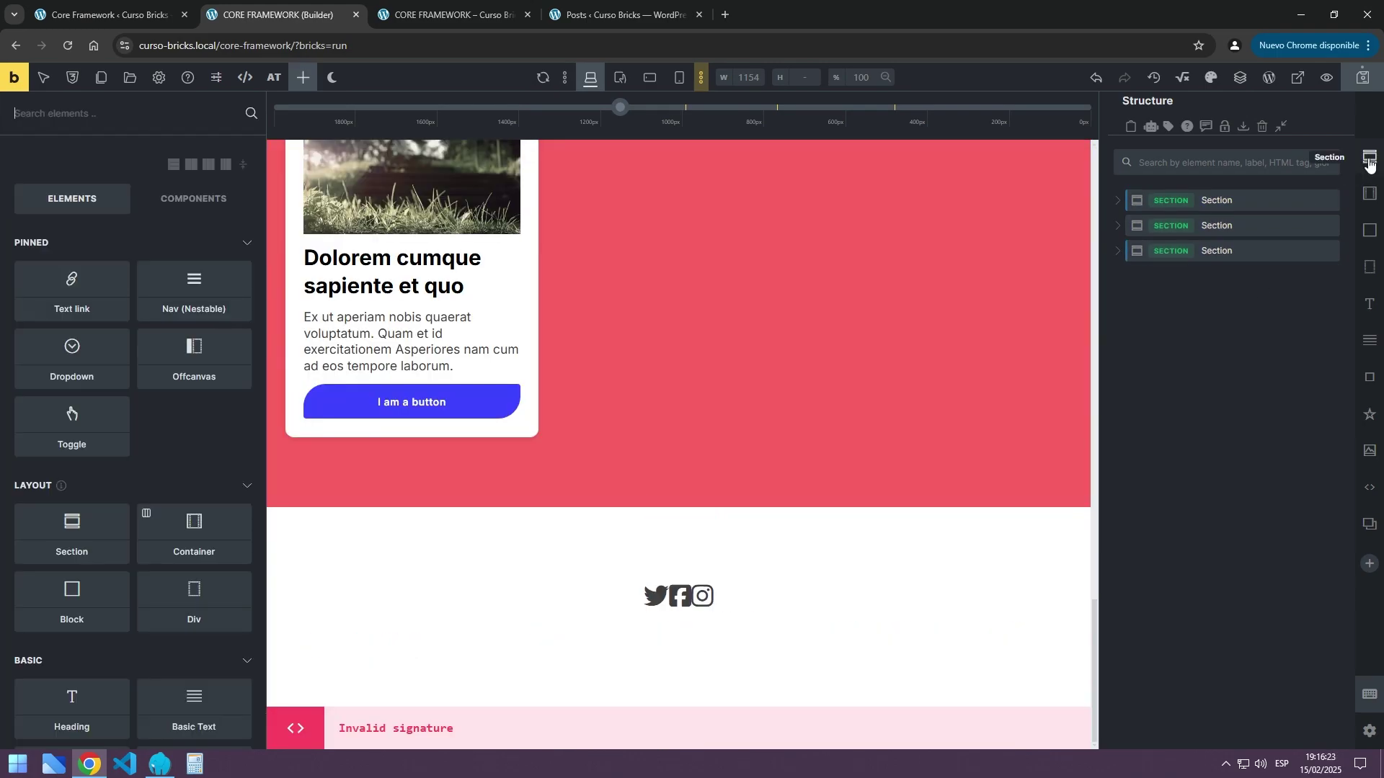
left_click(1369, 165)
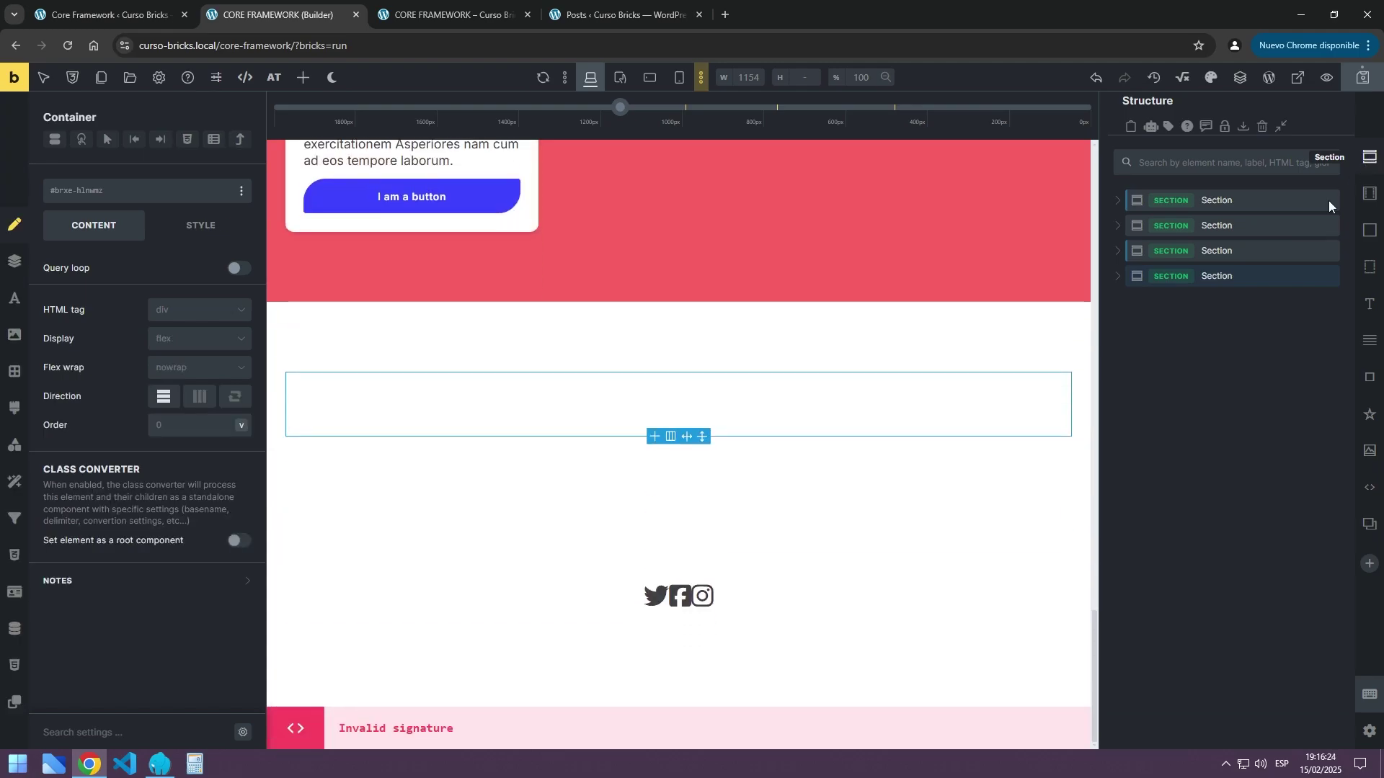
Set the last section's background color to the bright green of the Core Framework palette
left_click(1230, 277)
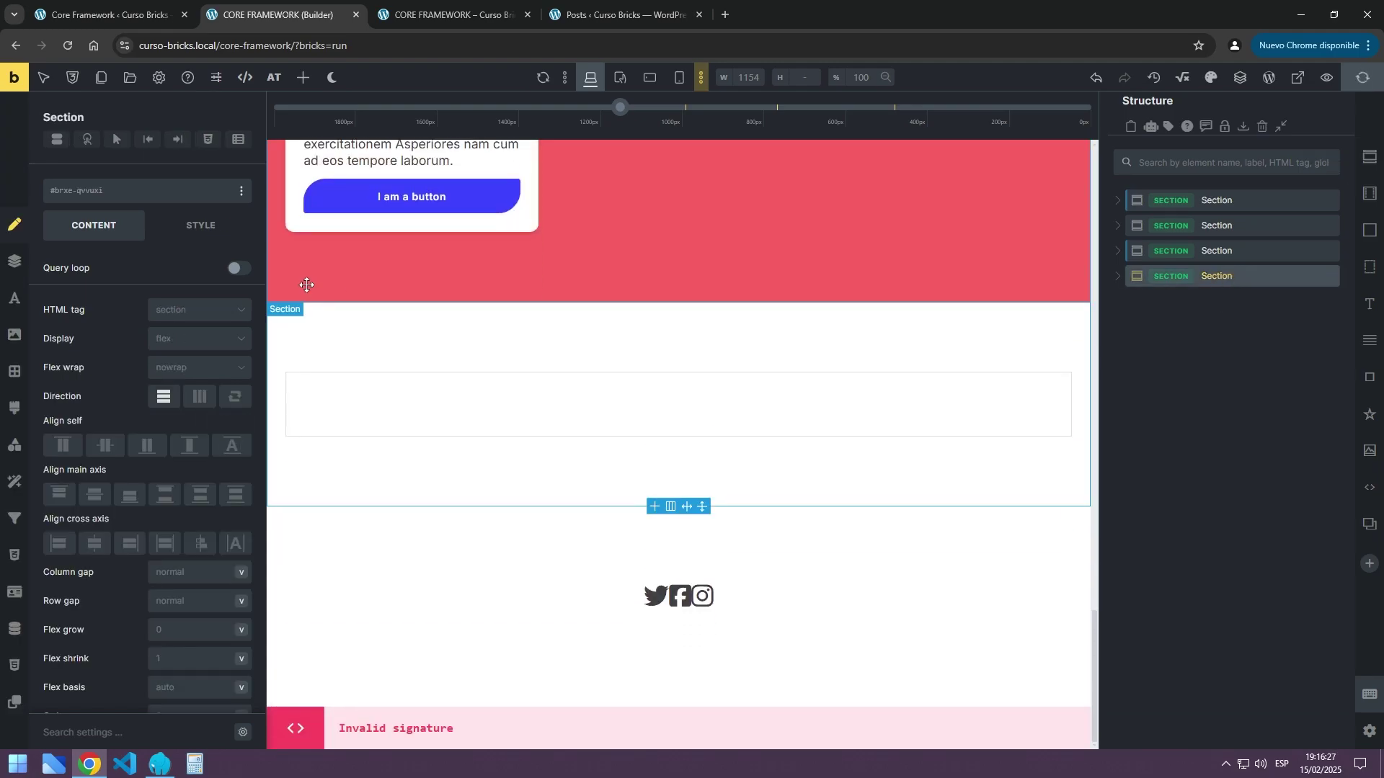
left_click(15, 264)
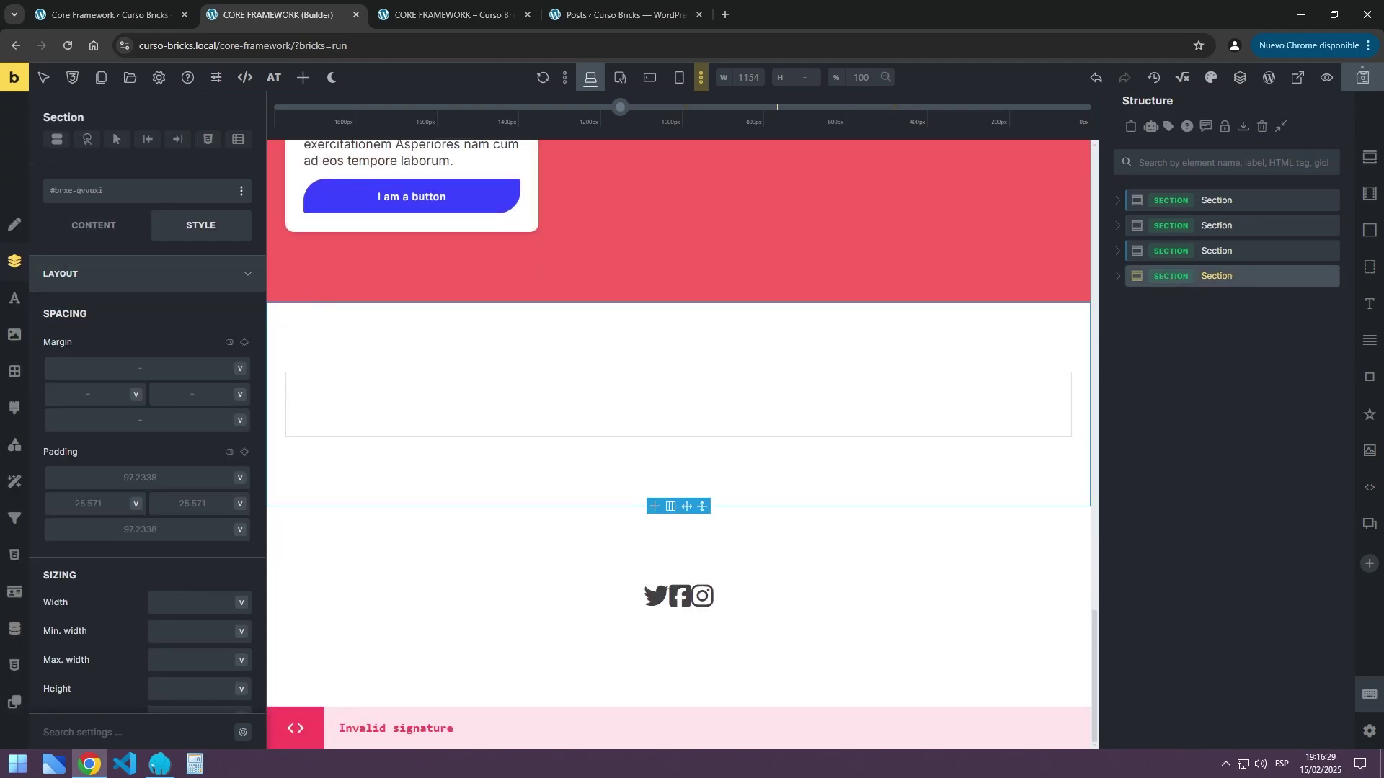
left_click(58, 273)
left_click(90, 350)
left_click(90, 339)
left_click(120, 395)
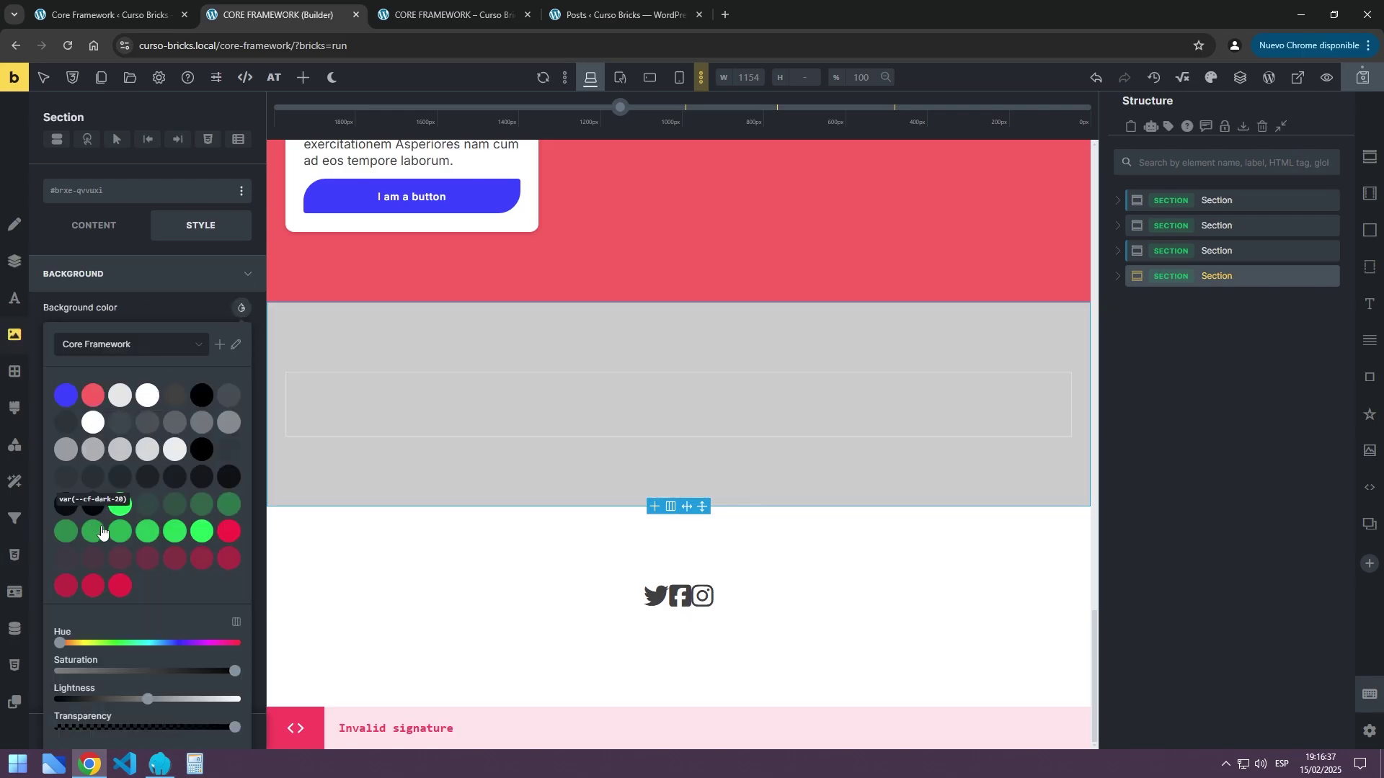
left_click(121, 510)
key("Escape")
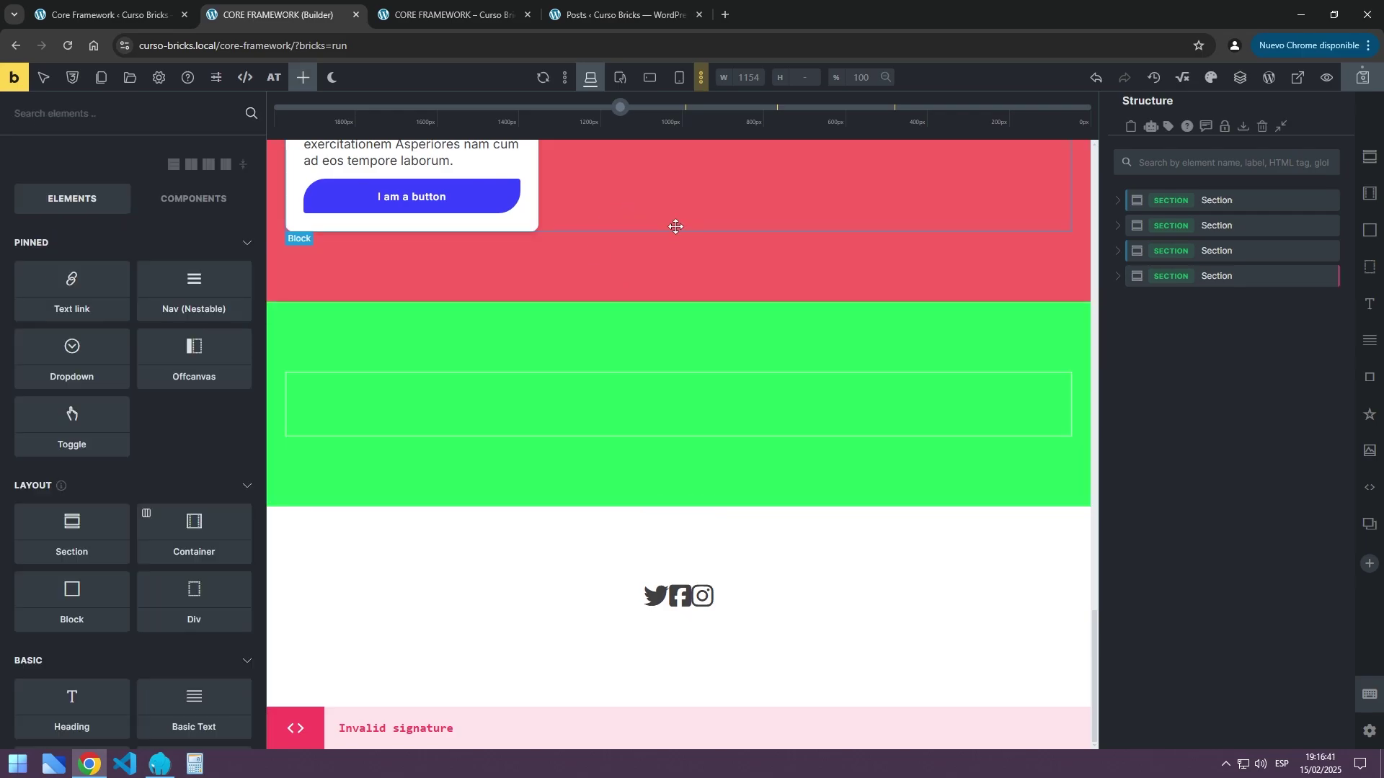
Review the section backgrounds and the post cards along the whole page on the canvas
scroll(649, 288, "up", 3)
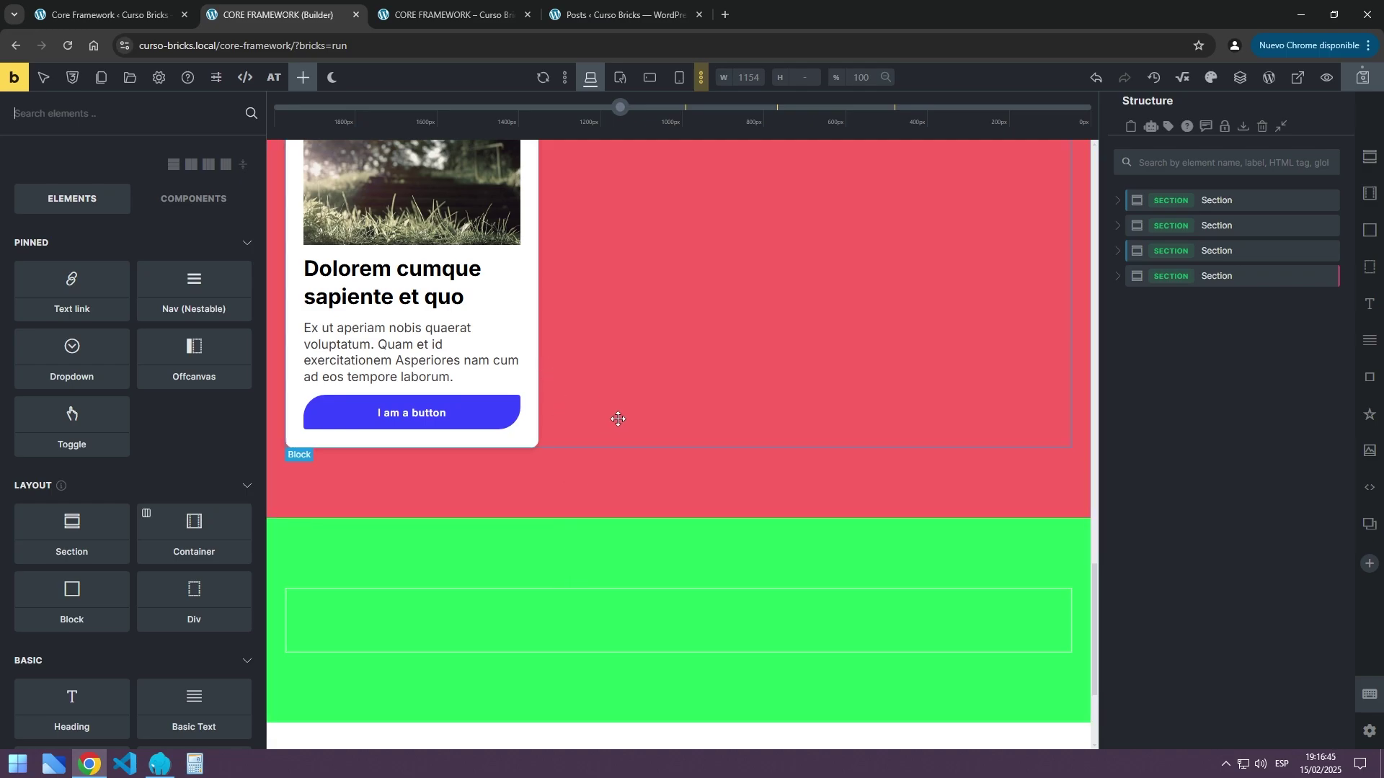
scroll(667, 378, "up", 15)
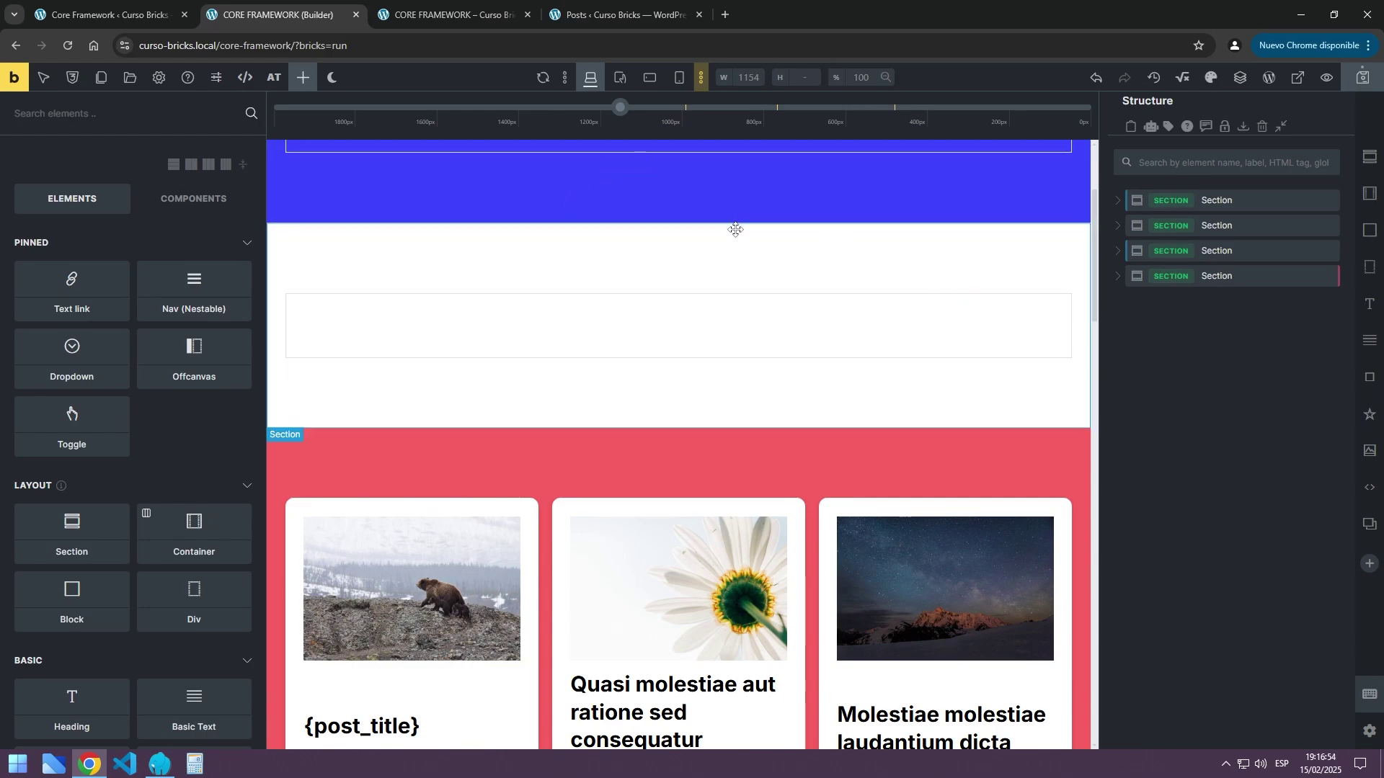
scroll(735, 229, "up", 3)
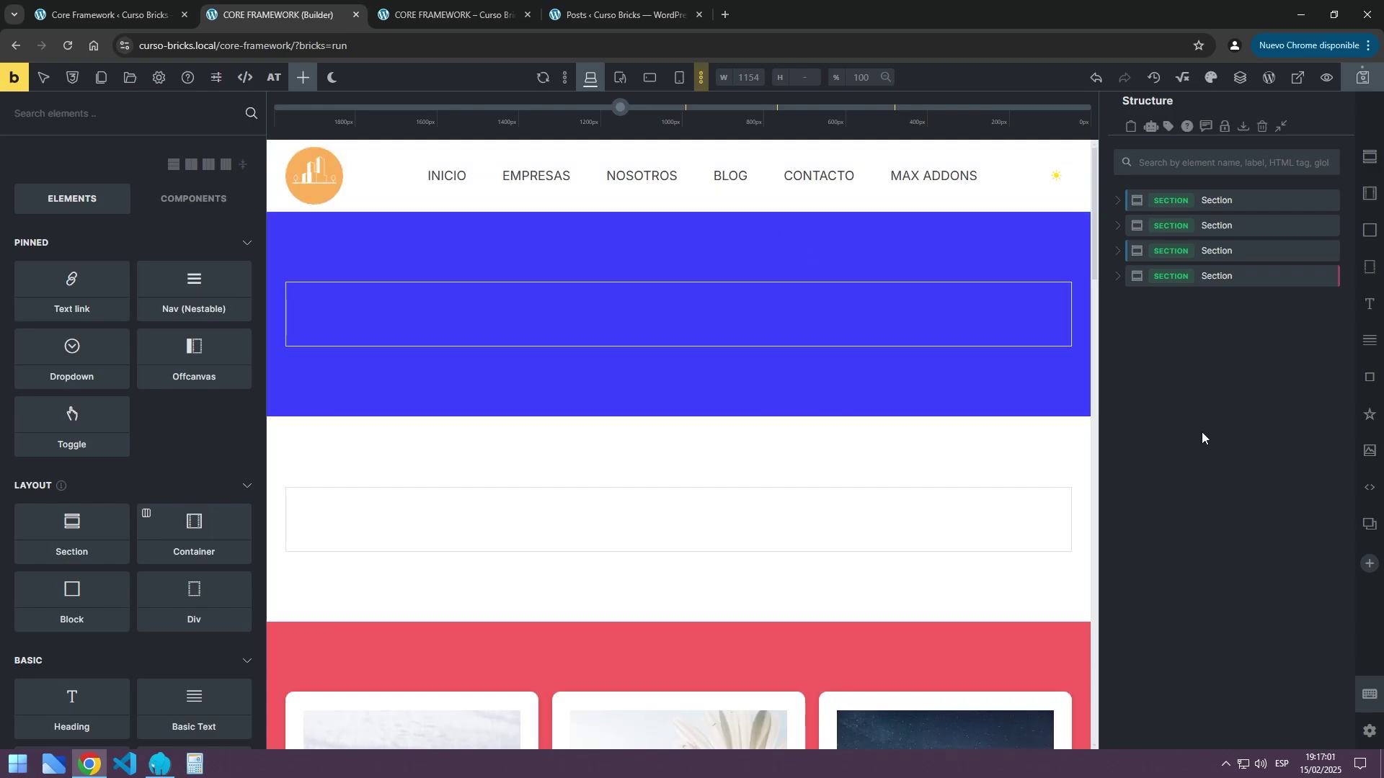
scroll(832, 389, "down", 12)
scroll(829, 385, "down", 10)
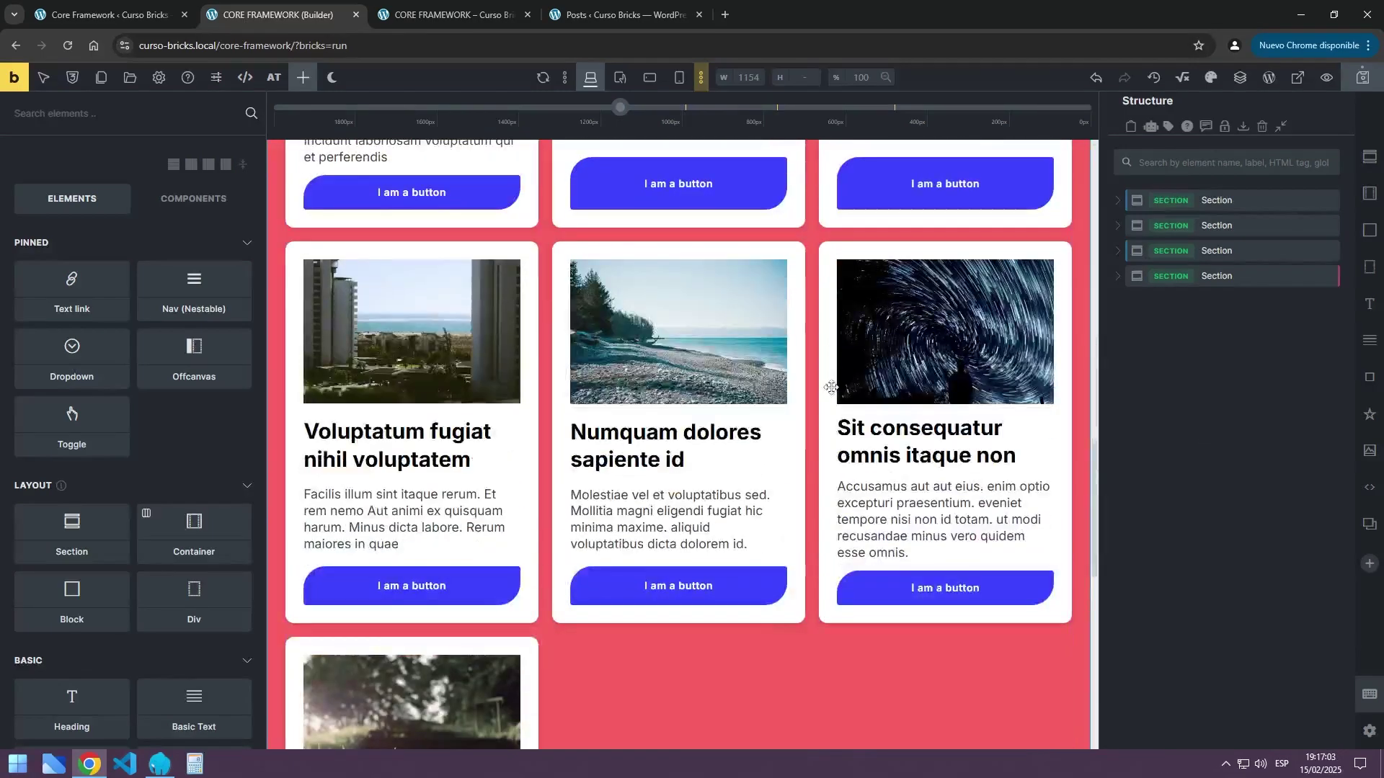
scroll(829, 384, "up", 12)
scroll(829, 383, "up", 15)
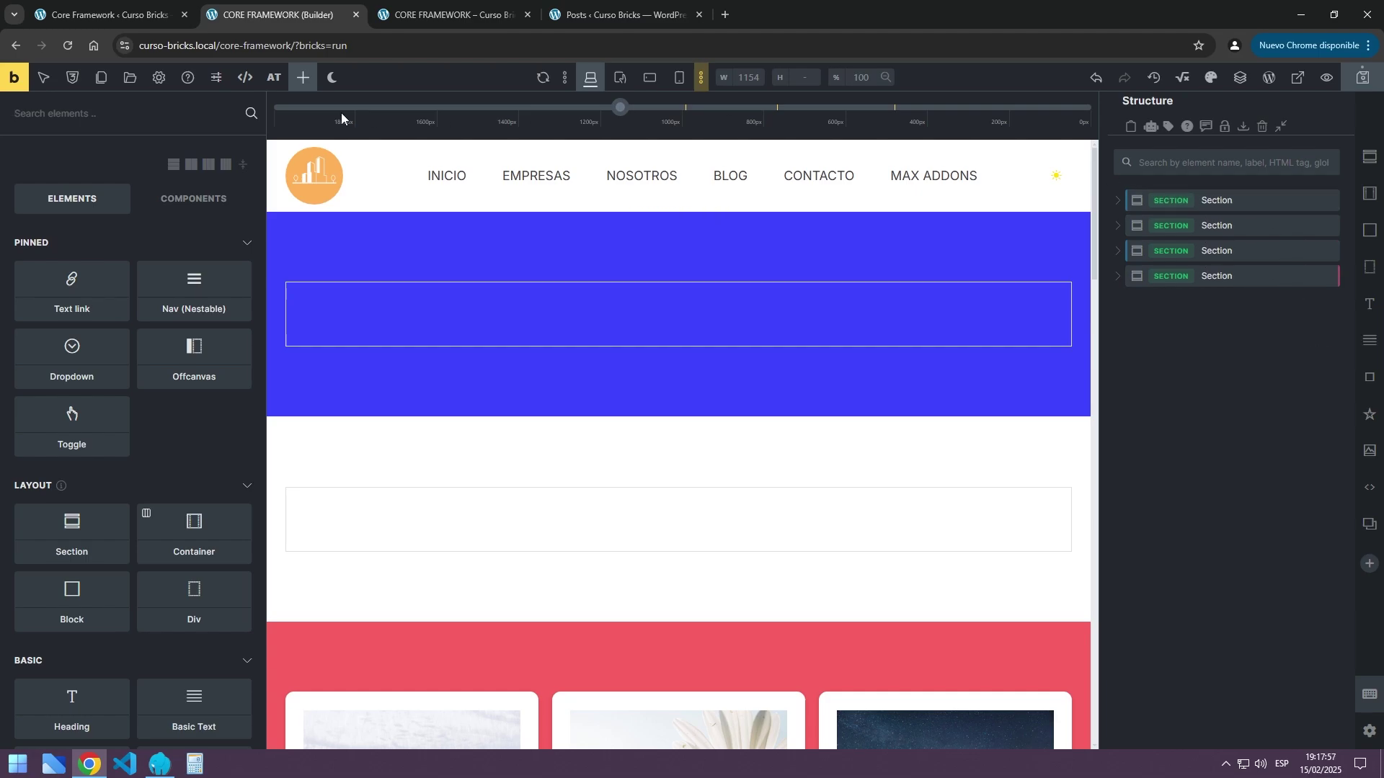
Review the Core Framework brand, background and text colors in the WordPress admin and return to the Bricks builder
left_click(115, 15)
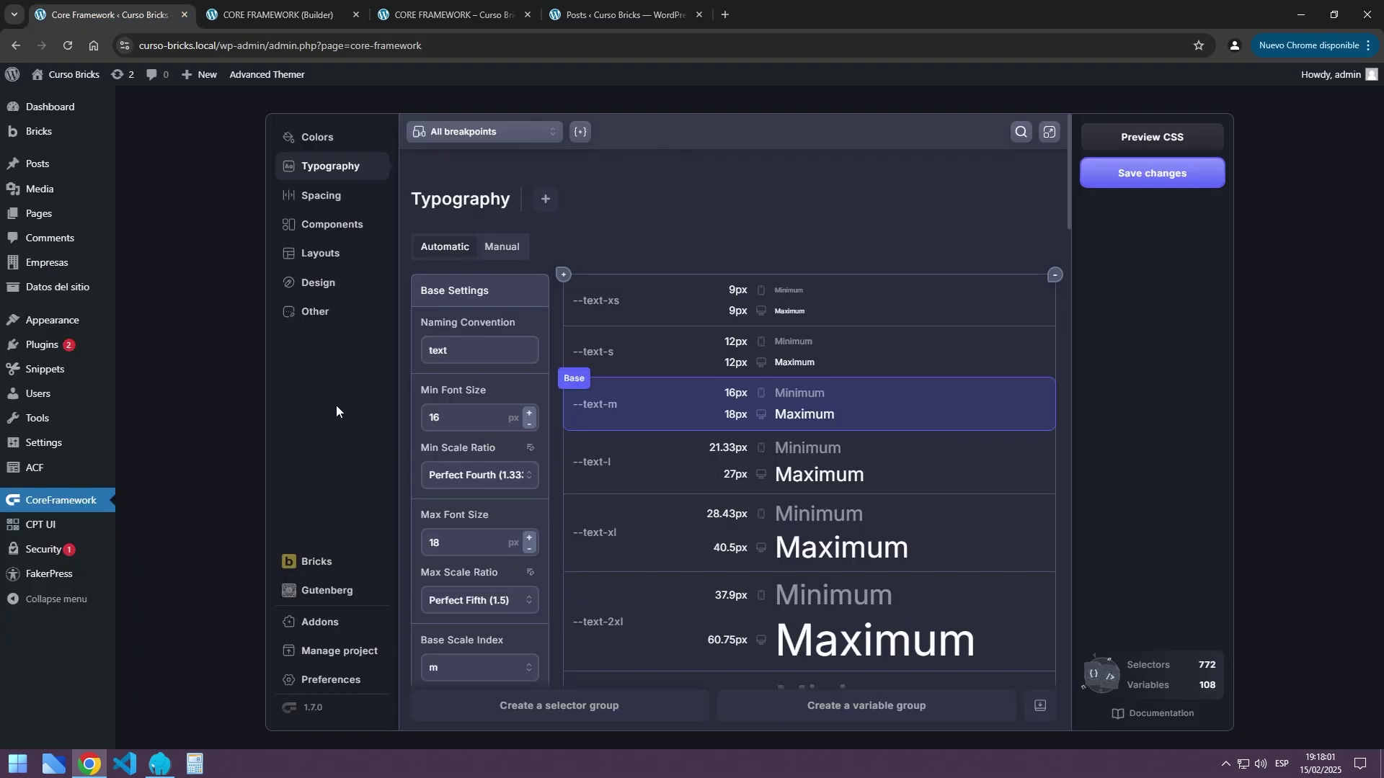
left_click(312, 139)
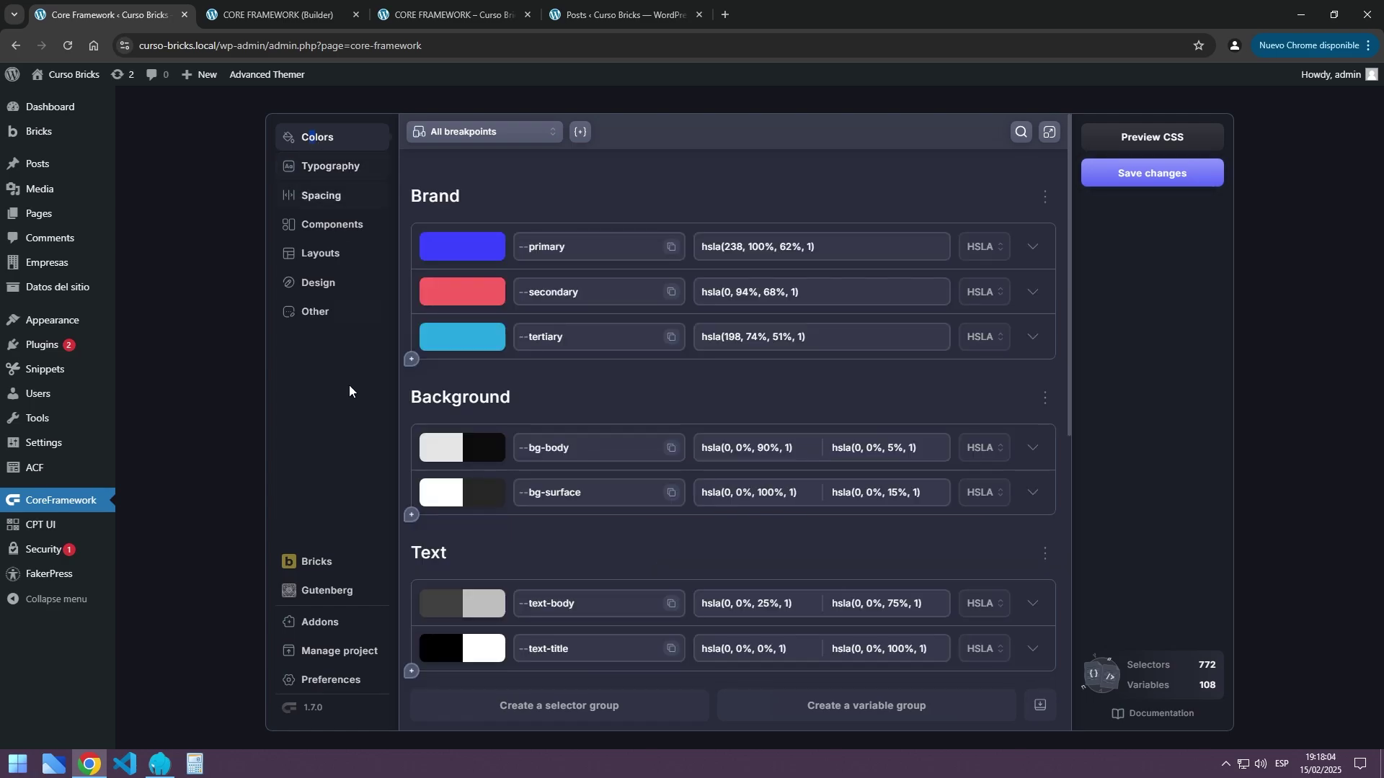
left_click(310, 15)
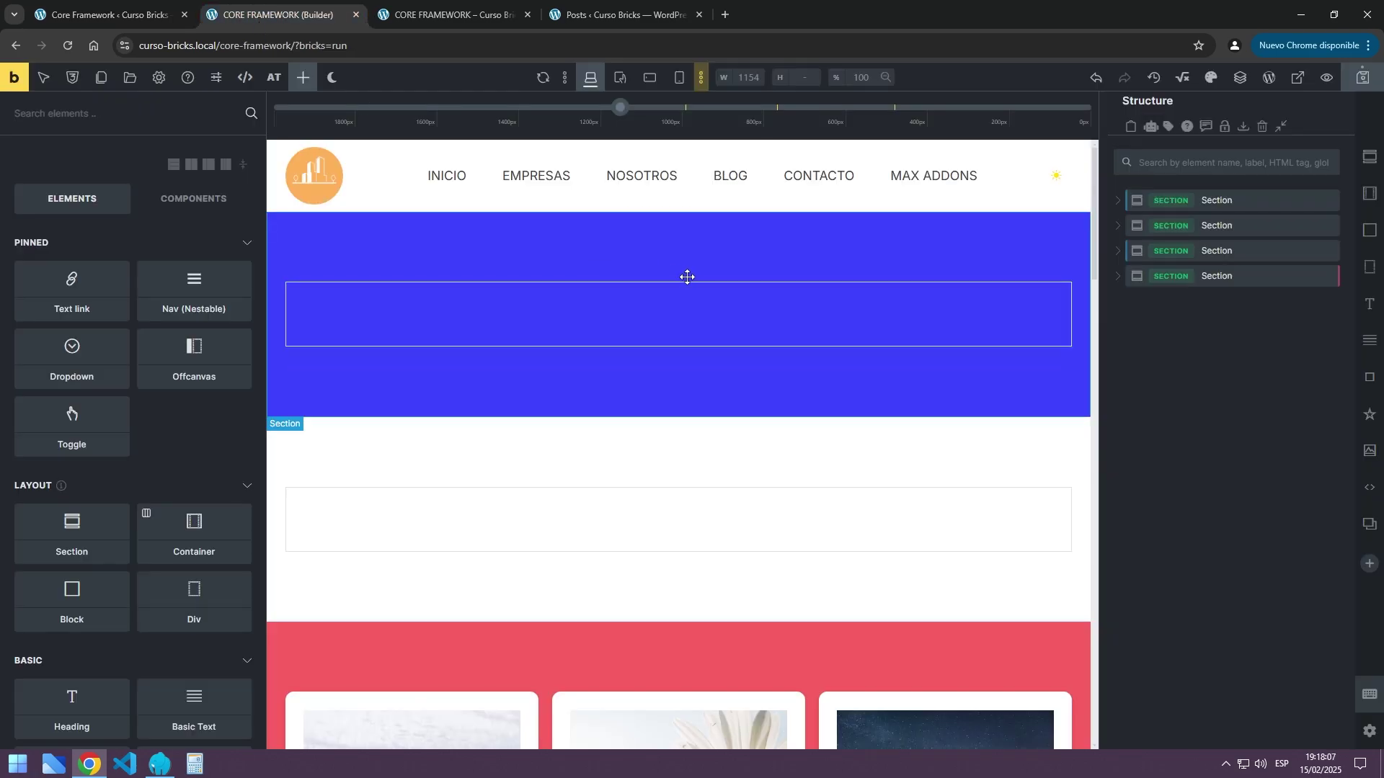